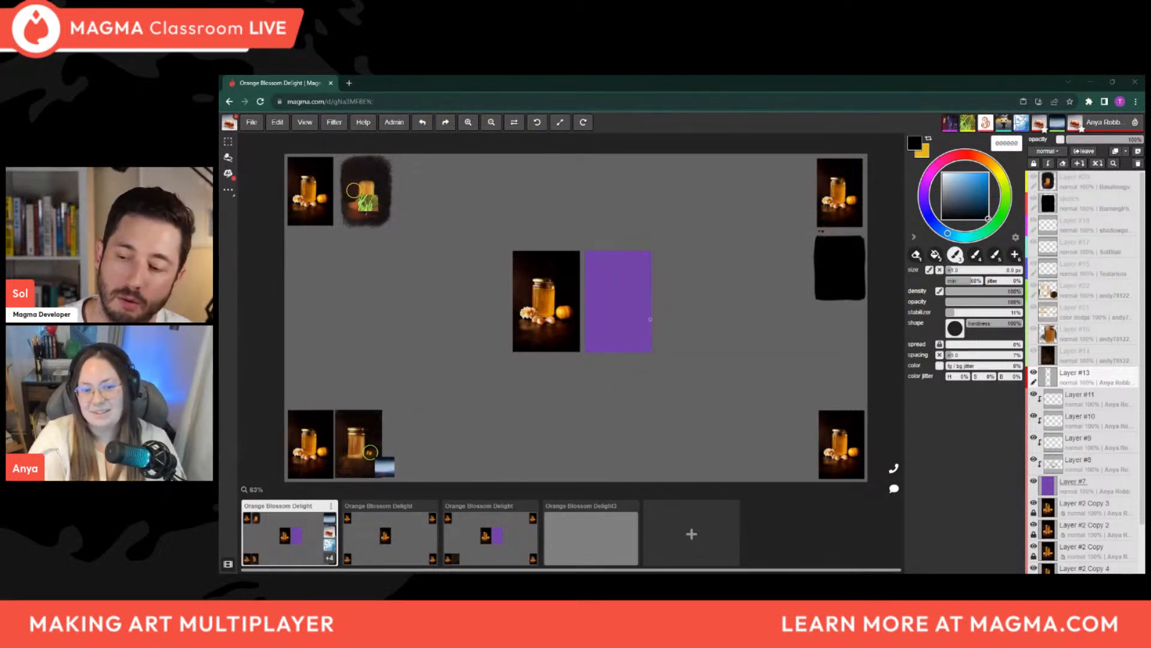
scroll(591, 277, up, 1)
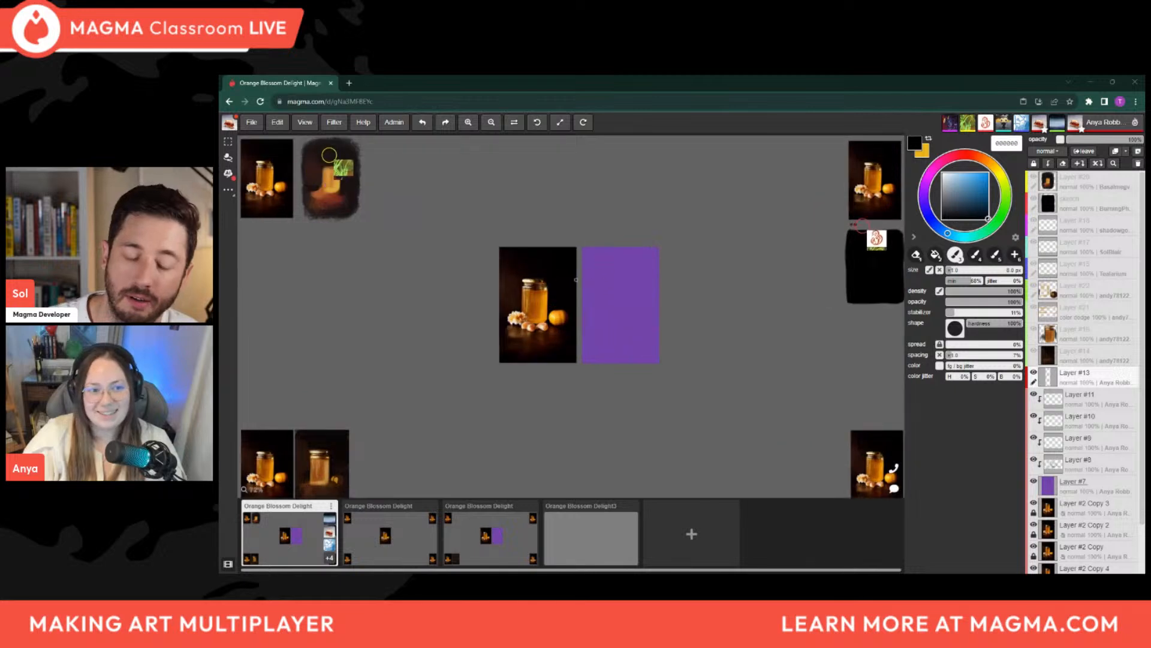
scroll(585, 277, up, 1)
scroll(585, 277, down, 1)
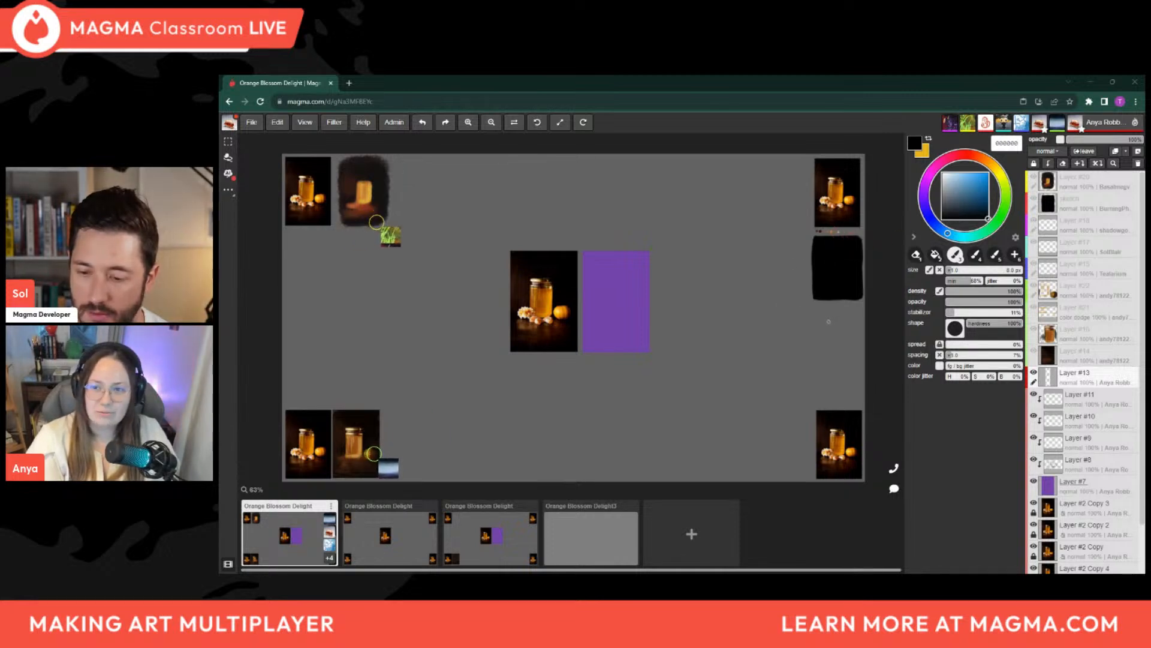
drag(792, 326, 822, 323)
drag(527, 404, 601, 419)
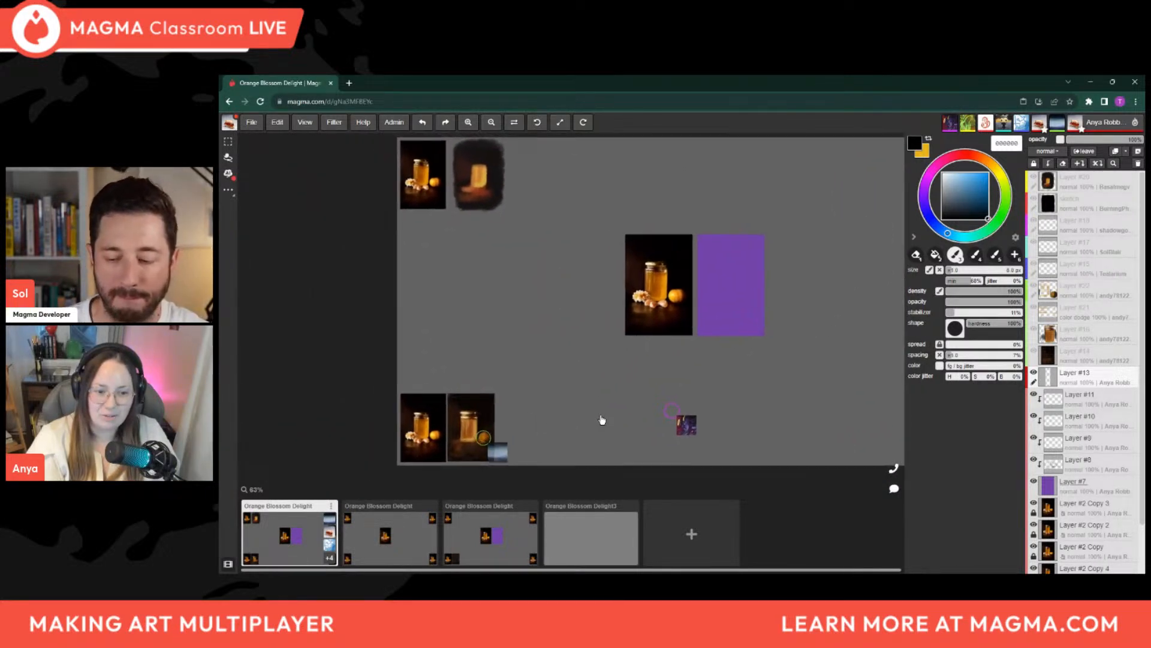
mouse_move(527, 394)
mouse_down()
mouse_move(501, 410)
mouse_move(513, 409)
mouse_up()
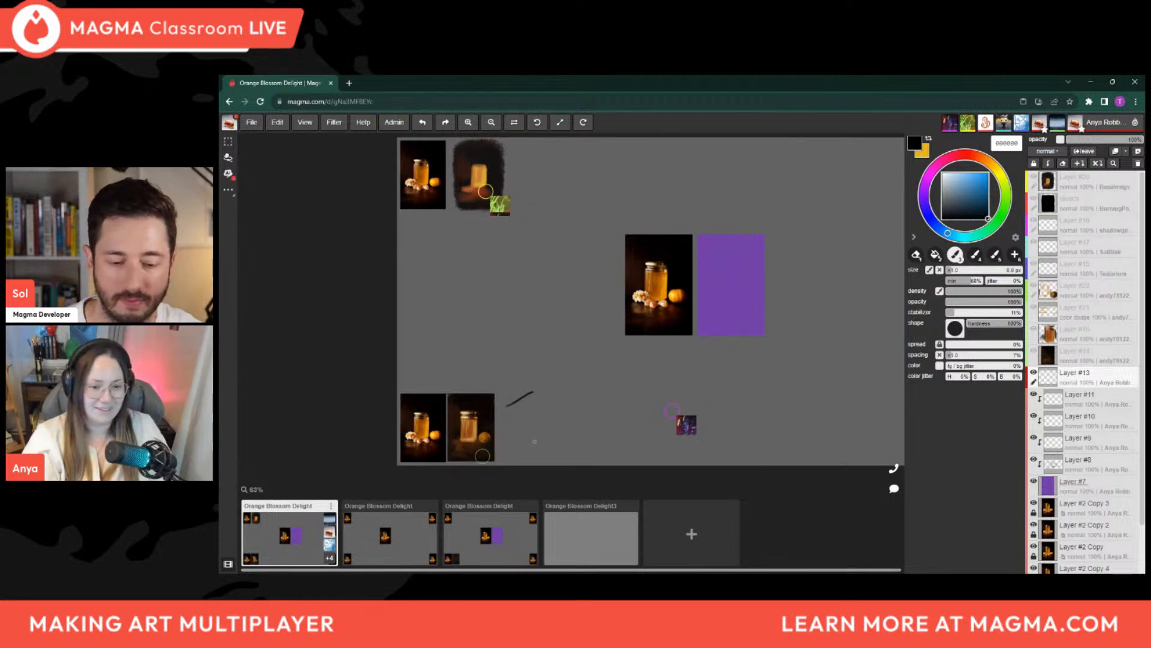
drag(582, 380, 586, 447)
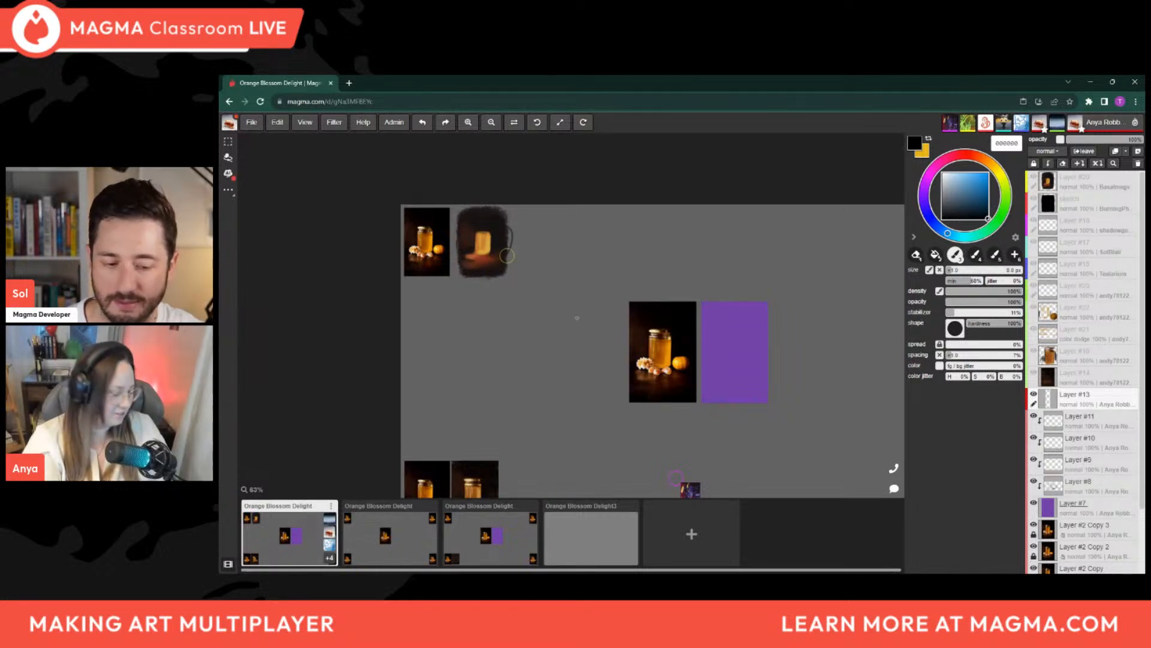
drag(806, 408, 780, 393)
click(786, 383)
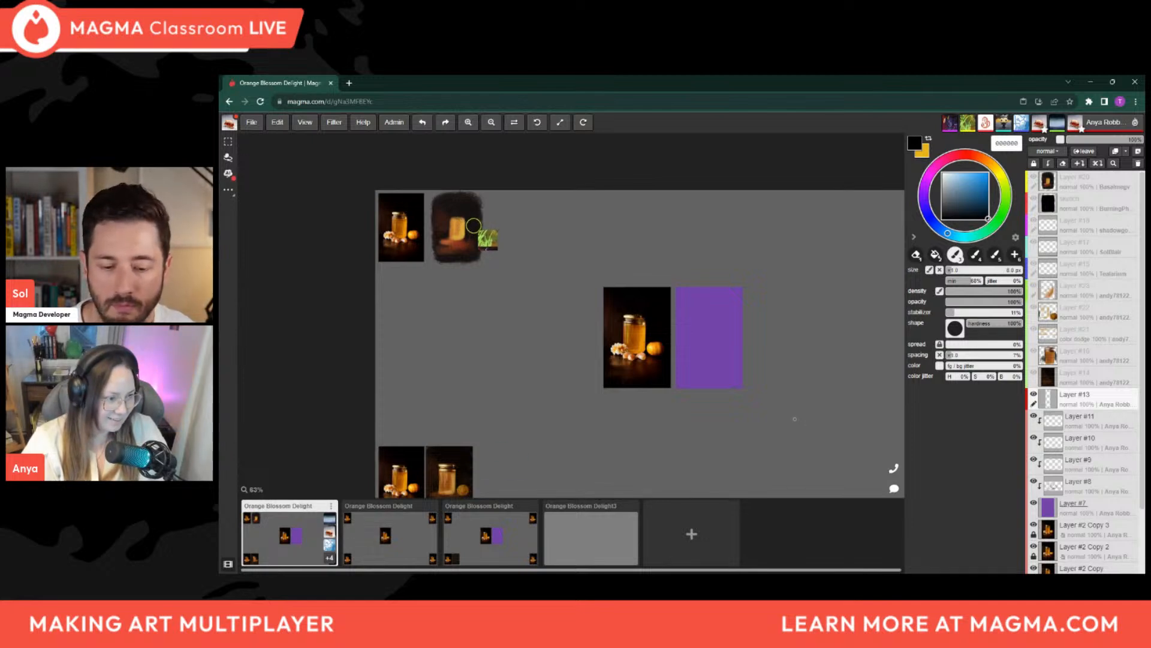
drag(799, 422, 729, 393)
drag(706, 290, 704, 292)
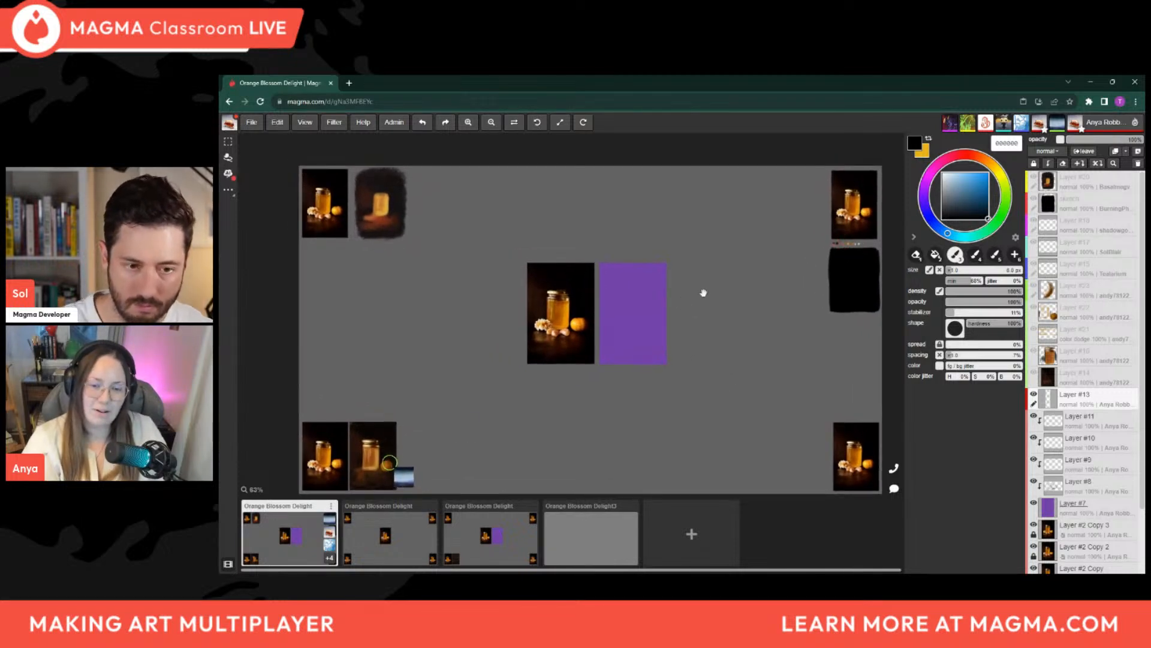
Select Layer #8 over the purple panel and switch to an enlarged eraser
scroll(704, 293, down, 1)
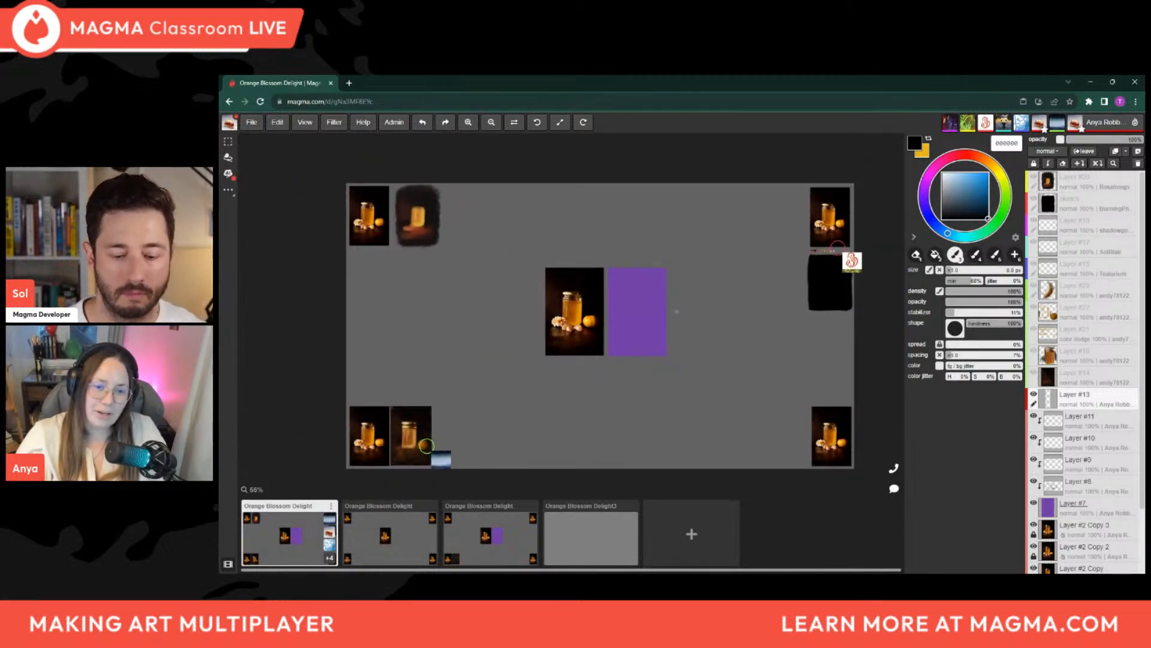
scroll(689, 311, up, 2)
scroll(578, 309, up, 3)
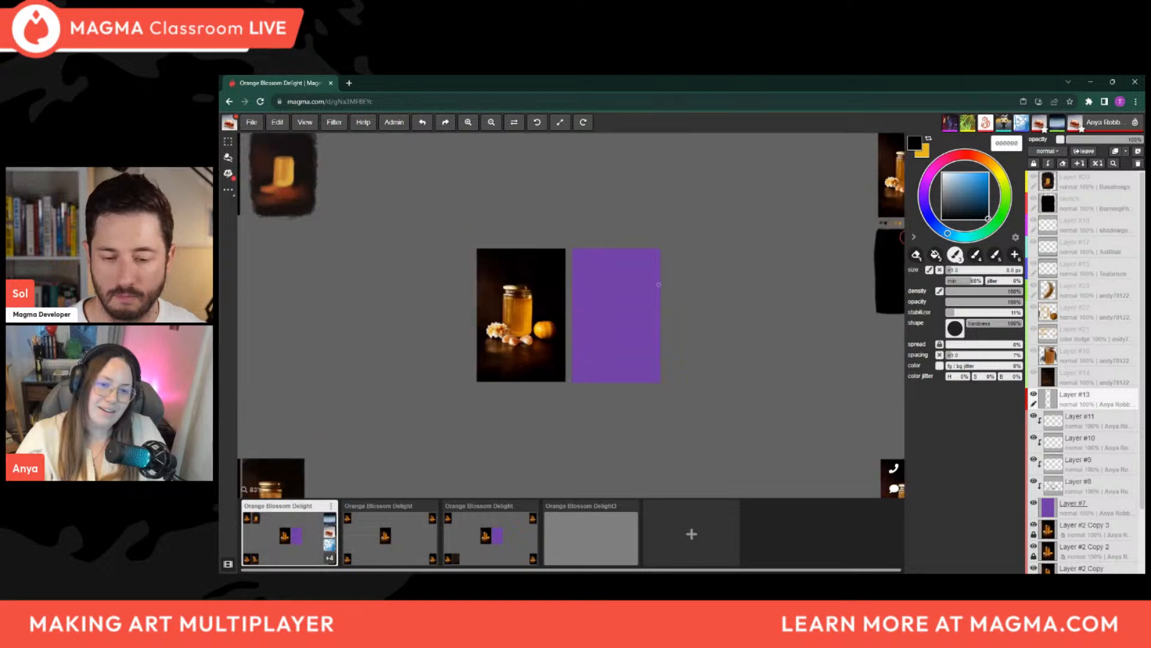
scroll(578, 309, up, 2)
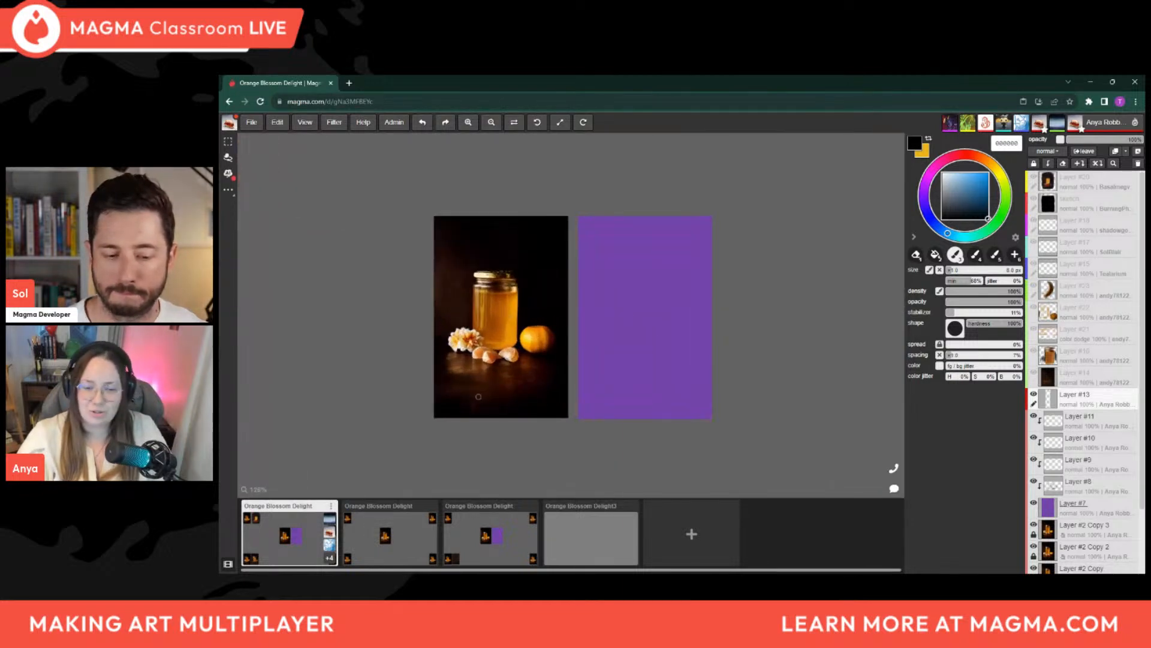
scroll(506, 380, up, 1)
scroll(590, 342, up, 2)
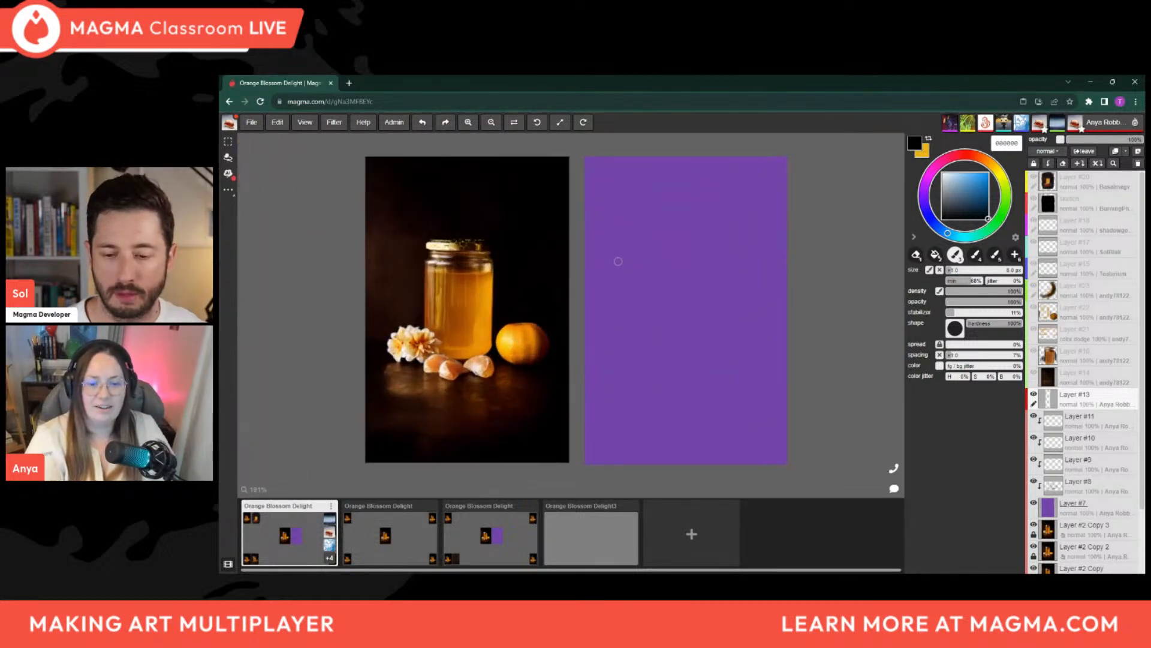
click(1105, 491)
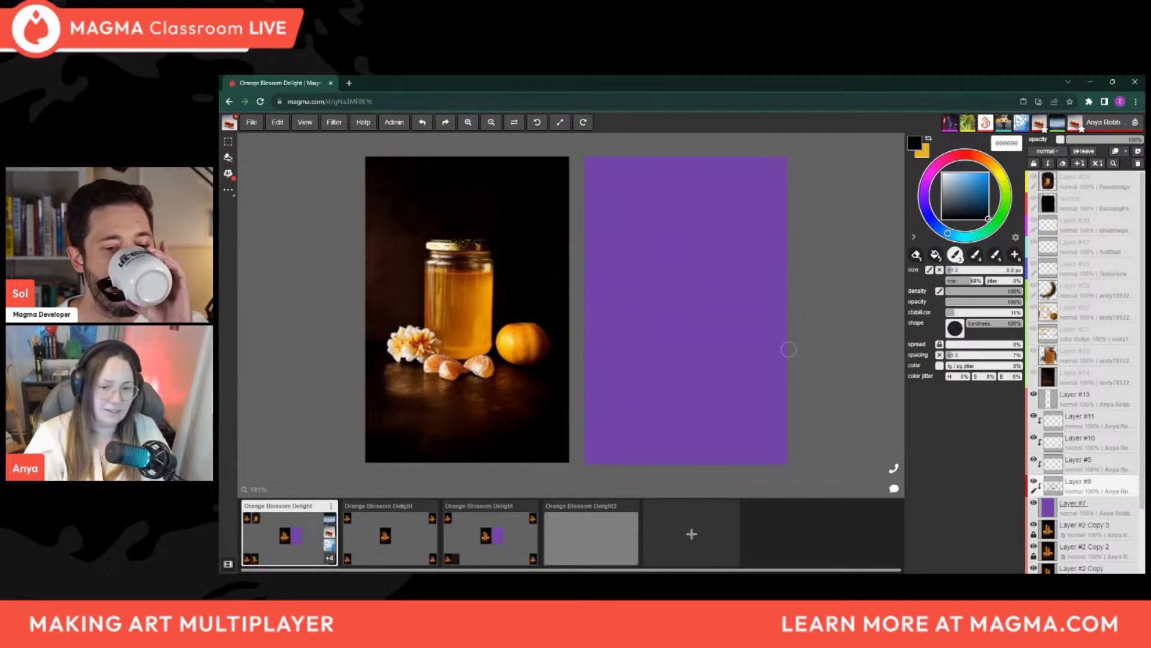
key(e)
key(bracketright)
key(bracketright)
key(bracketright)
key(bracketright)
key(bracketright)
key(bracketright)
key(bracketright)
key(bracketright)
key(bracketright)
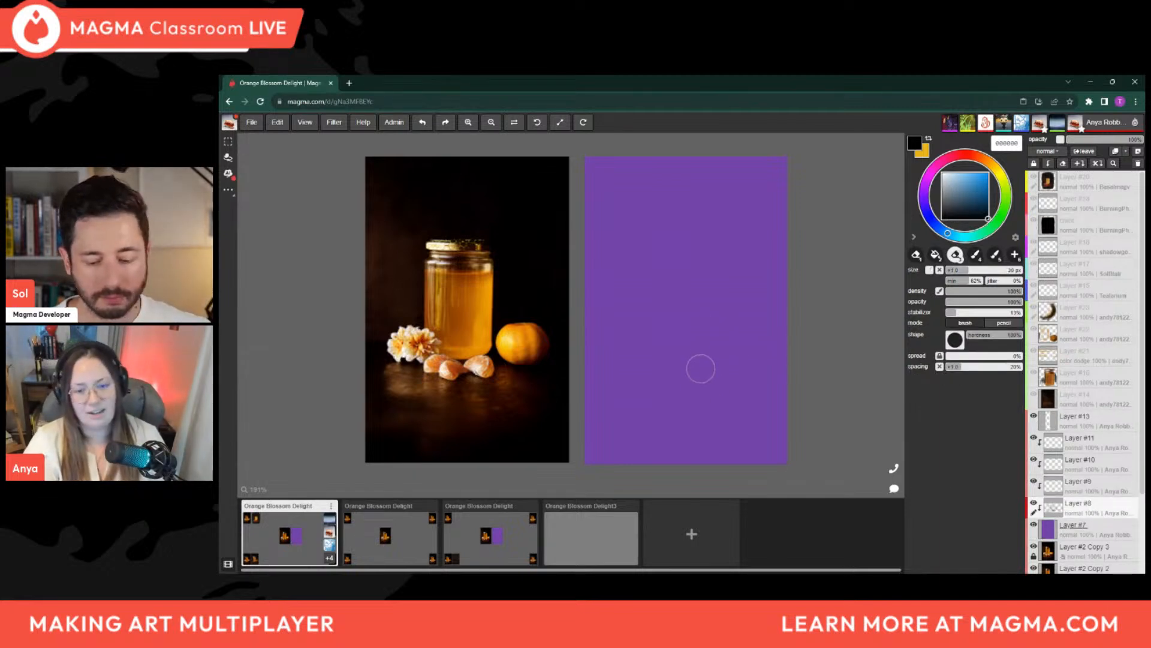
key(bracketright)
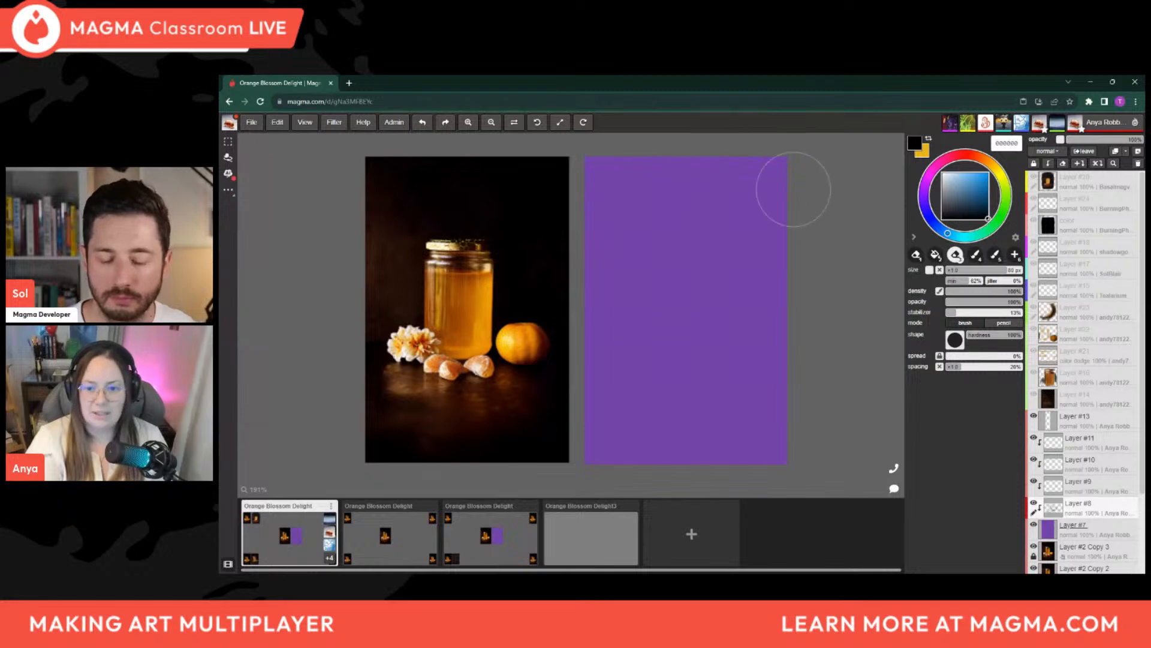
Sample a dark brown for the brush and shift its hue to the orange-brown 4e2000
key(i)
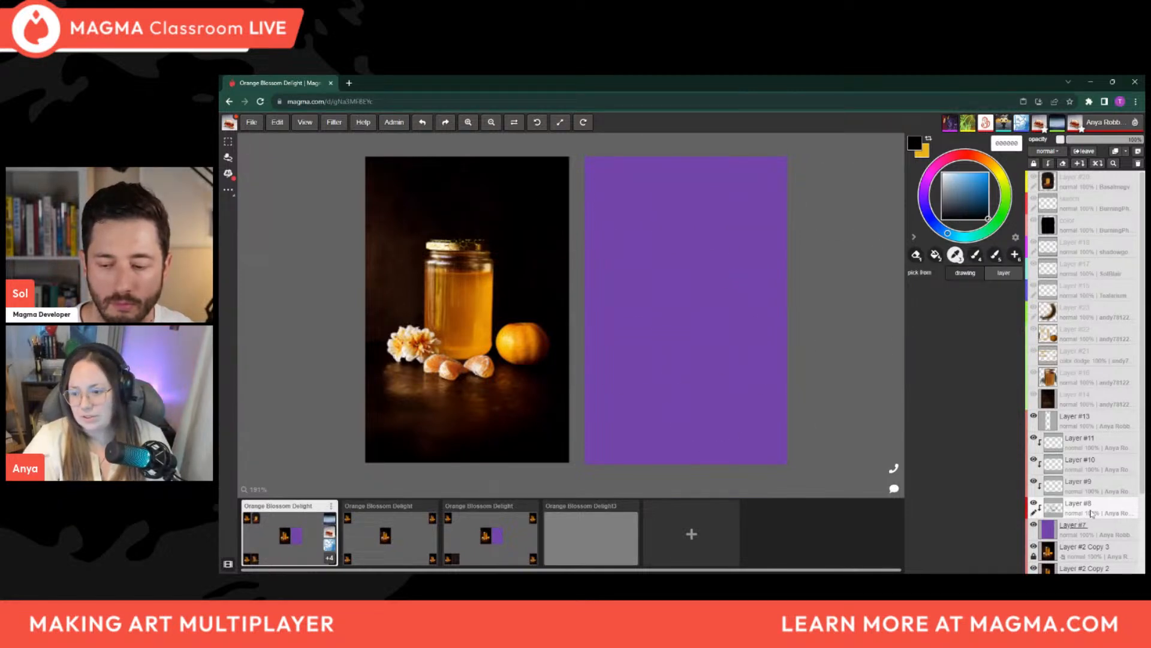
key(b)
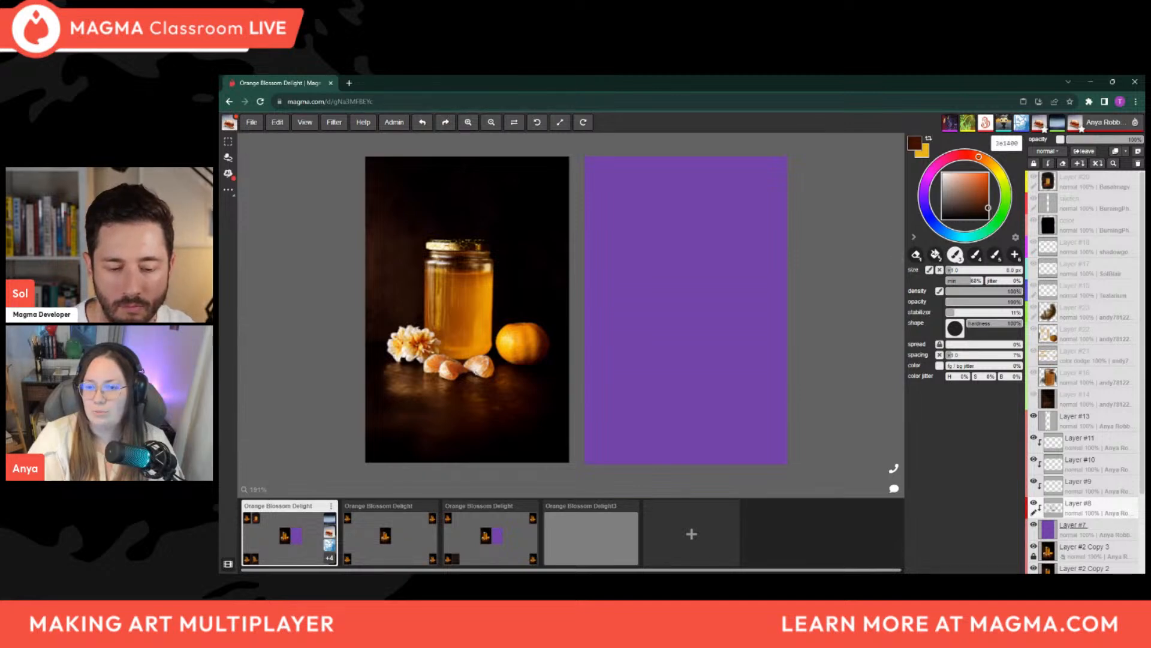
drag(980, 157, 982, 158)
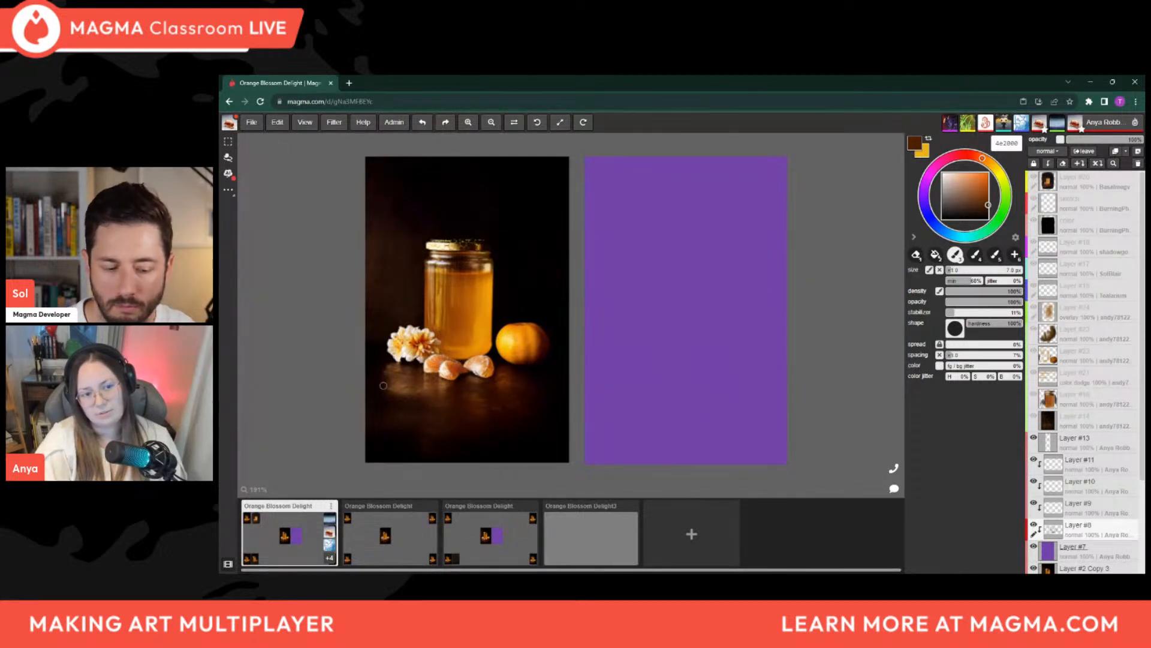
key(ctrl+z)
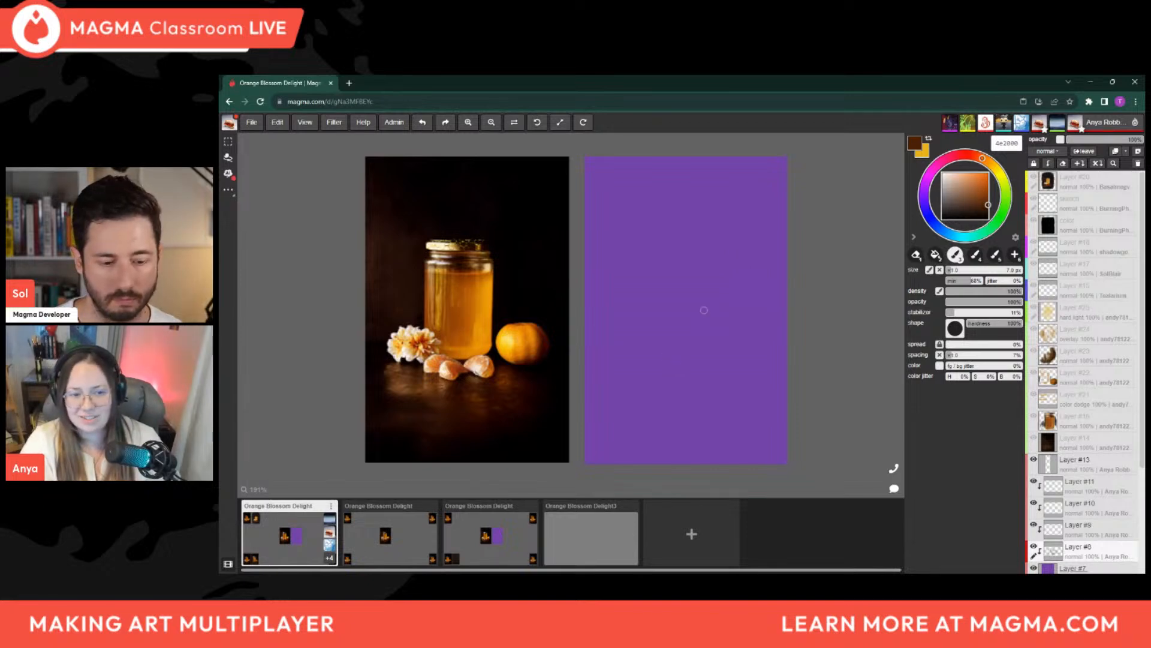
mouse_move(624, 266)
mouse_down()
mouse_move(703, 252)
mouse_move(645, 274)
mouse_up()
key(ctrl+z)
With a 3 px brush, mark the jar's top and base heights beside the photo and sketch matching horizontal guides on Layer #8
key(bracketleft)
key(bracketleft)
key(bracketleft)
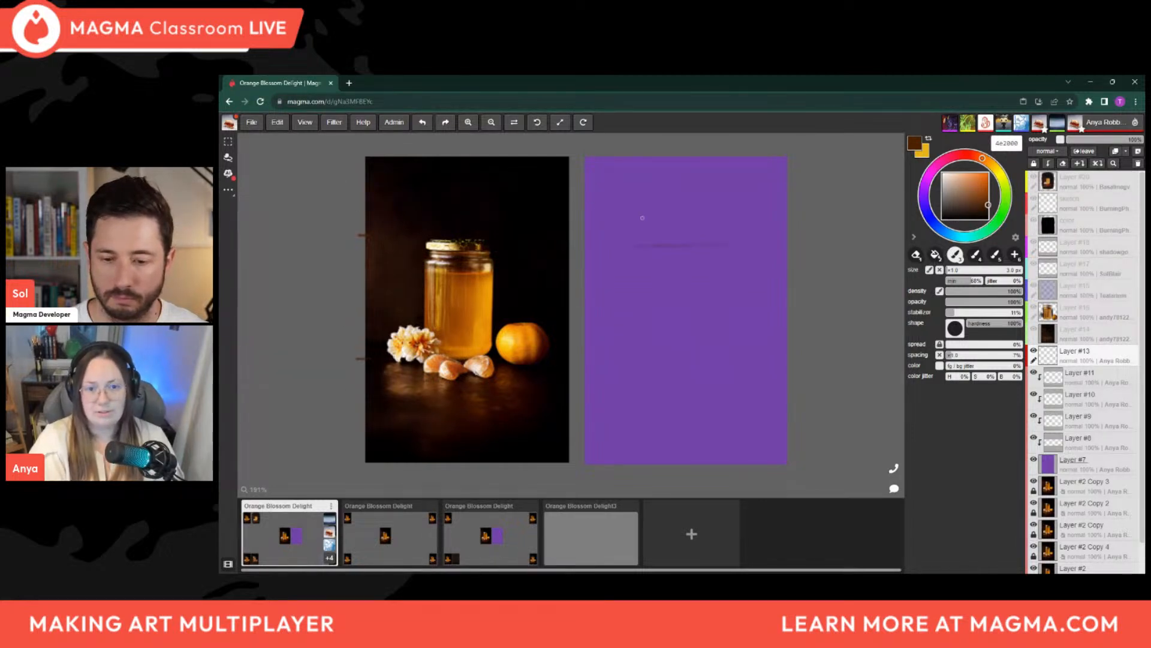
click(1076, 443)
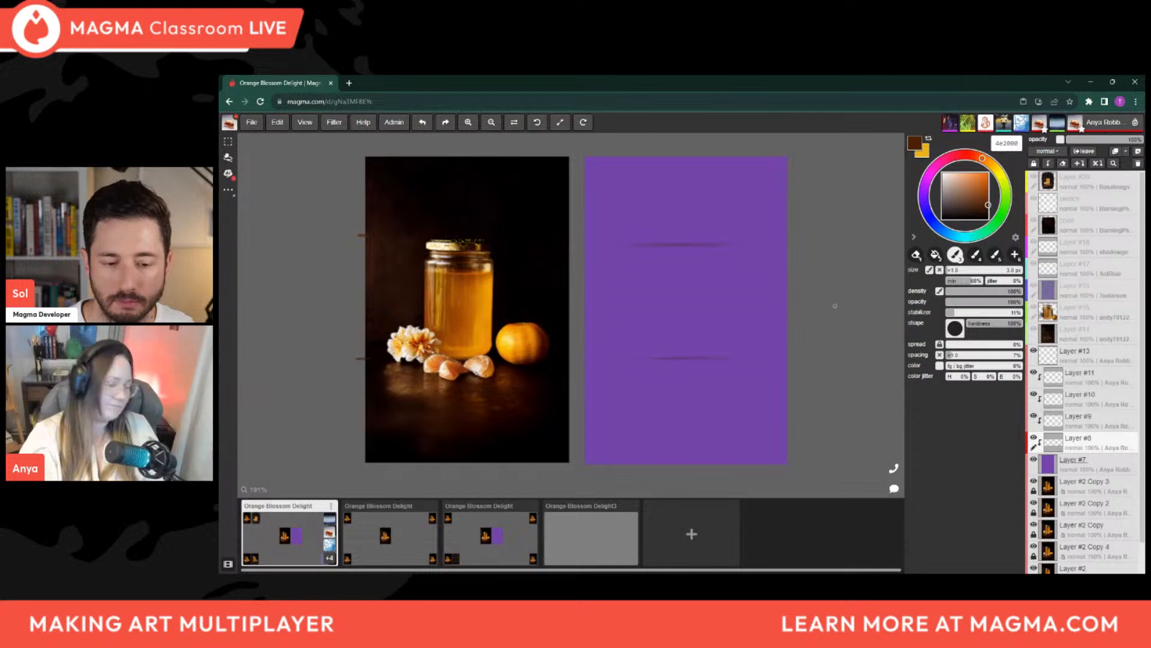
Sketch the jar's two vertical sides between the horizontal guides on the purple panel, undoing strokes that miss
mouse_move(804, 288)
mouse_down()
mouse_move(750, 466)
mouse_move(665, 530)
mouse_up()
drag(660, 396, 668, 360)
key(ctrl+z)
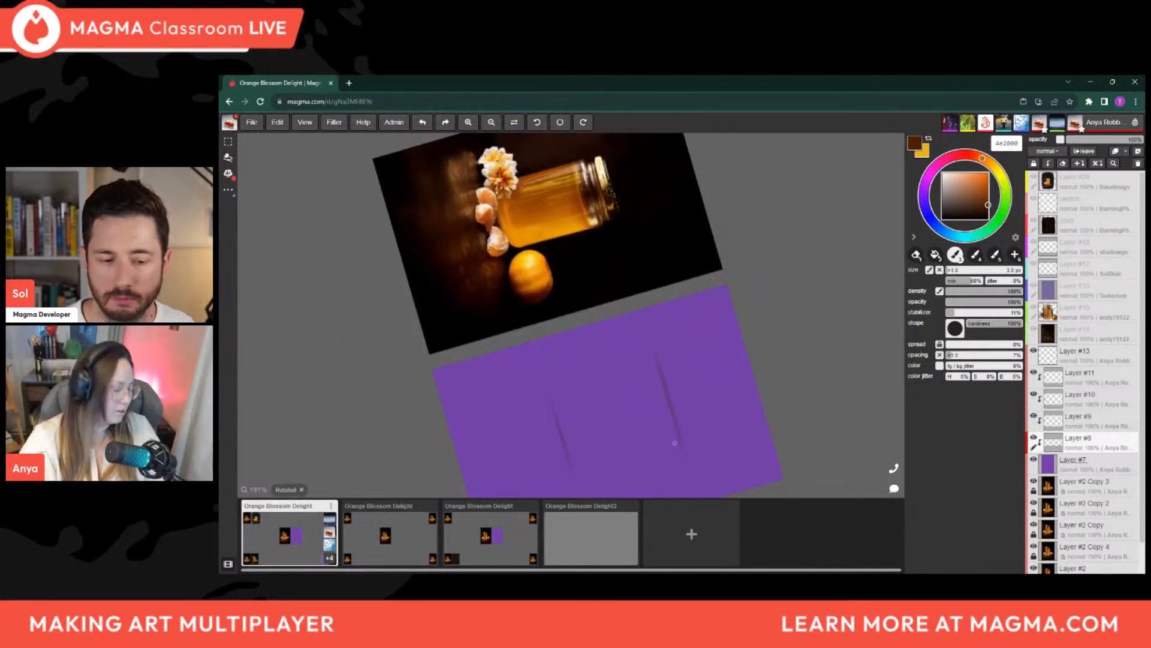
mouse_move(702, 396)
mouse_down()
mouse_move(701, 414)
mouse_move(709, 369)
mouse_move(731, 346)
mouse_up()
key(ctrl+z)
scroll(732, 346, down, 3)
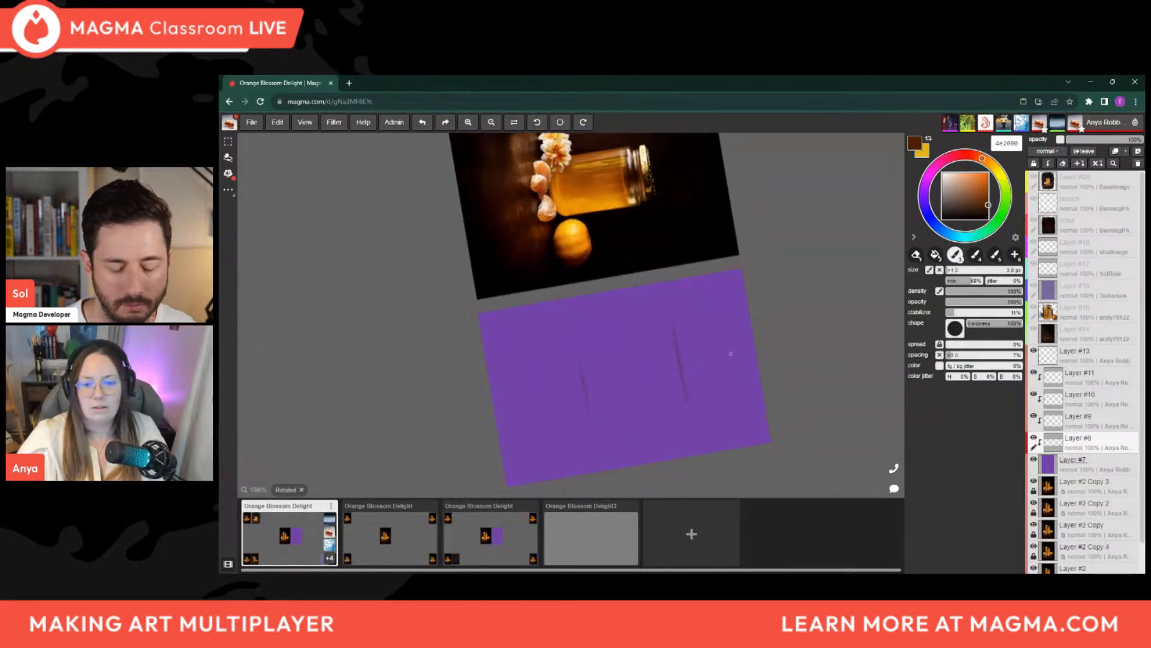
drag(516, 353, 770, 302)
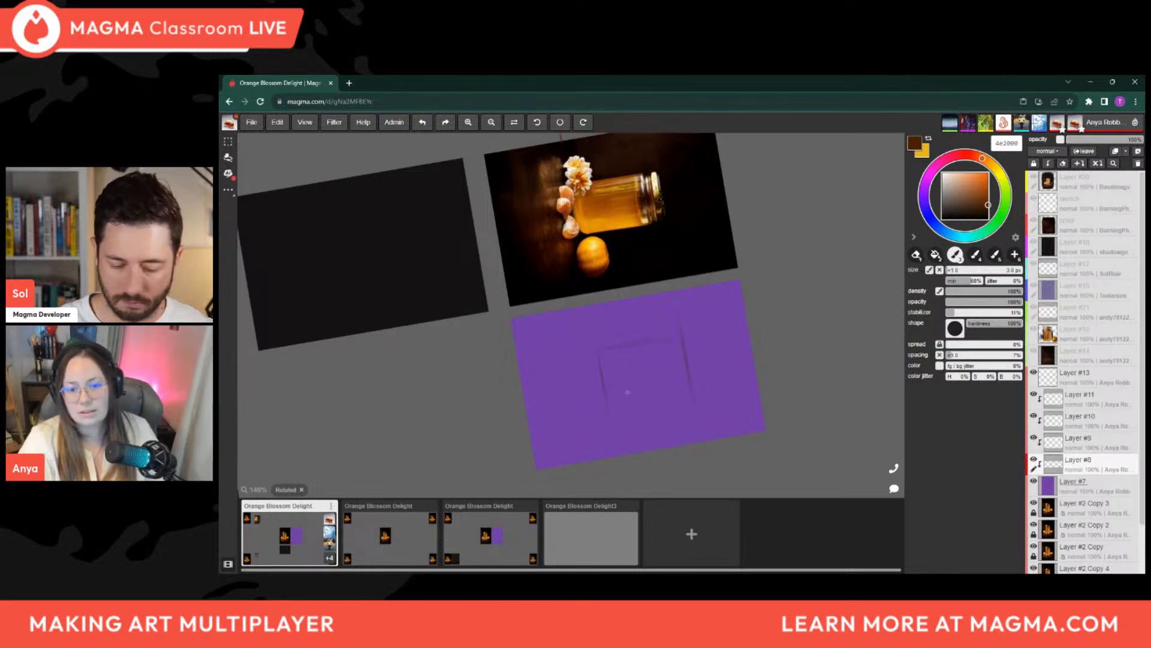
drag(506, 373, 673, 418)
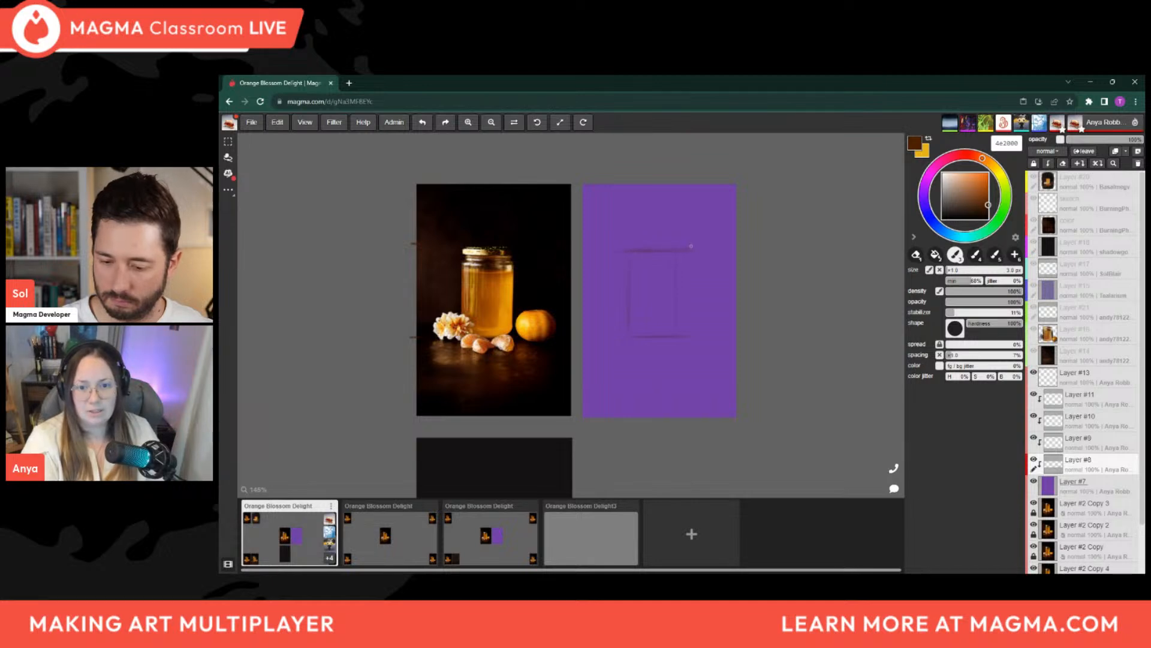
Erase the overhanging ends of the top guide and reinforce the jar's outline on the purple panel
key(e)
mouse_move(707, 250)
mouse_down()
mouse_move(694, 318)
mouse_move(645, 314)
mouse_move(630, 262)
mouse_up()
key(b)
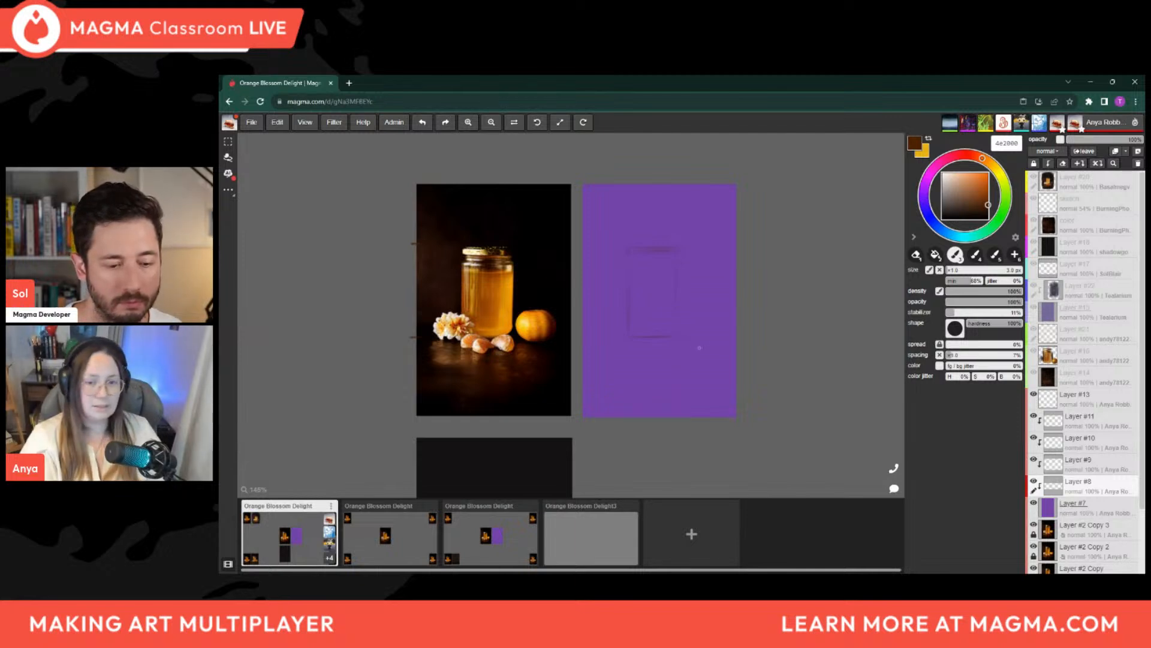
mouse_move(712, 352)
mouse_down()
mouse_move(701, 380)
mouse_move(714, 337)
mouse_up()
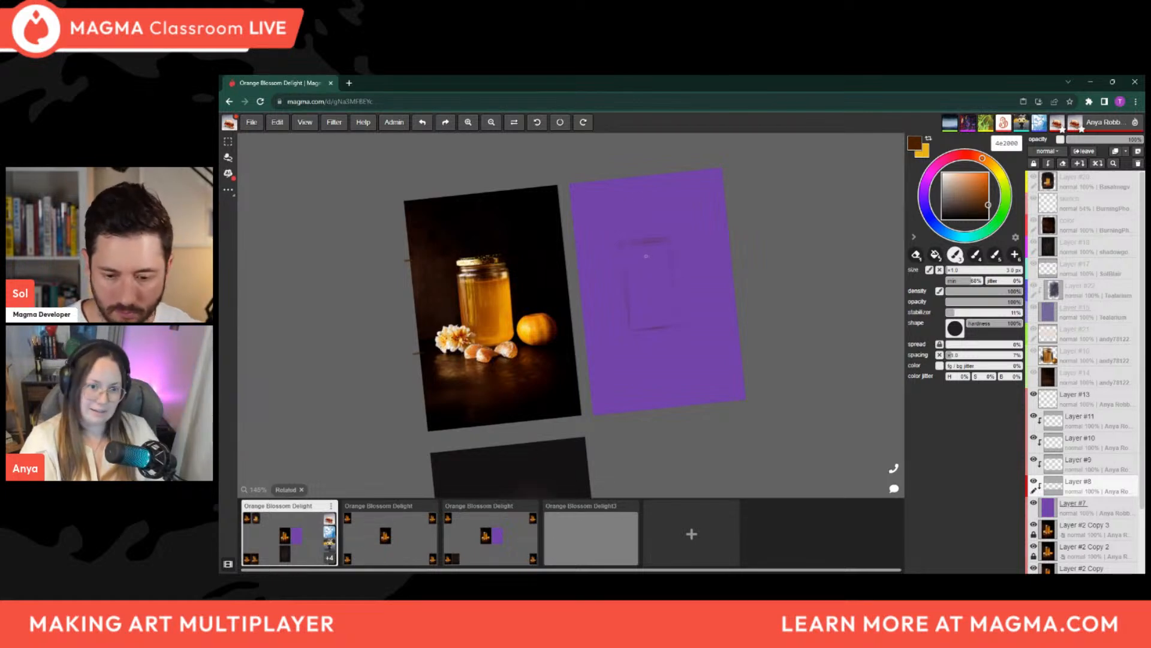
mouse_move(570, 410)
mouse_down()
mouse_move(591, 408)
mouse_move(666, 326)
mouse_up()
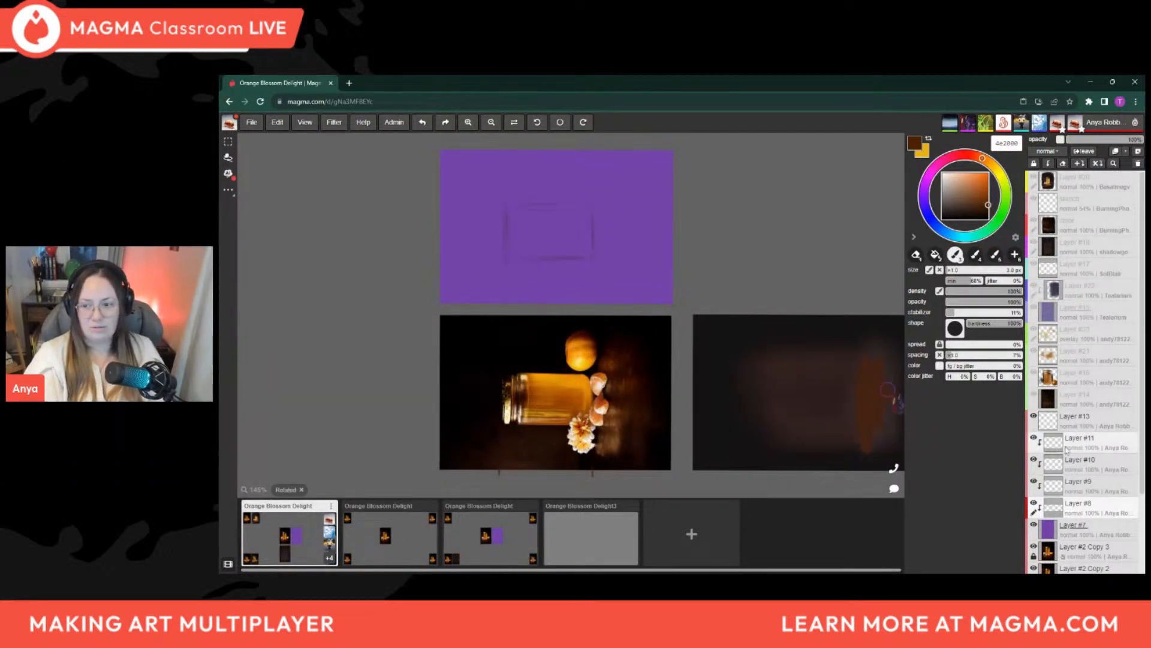
Select Layer #13 and add white tick marks beside the photographed jar at its lid and shoulder levels
click(1080, 423)
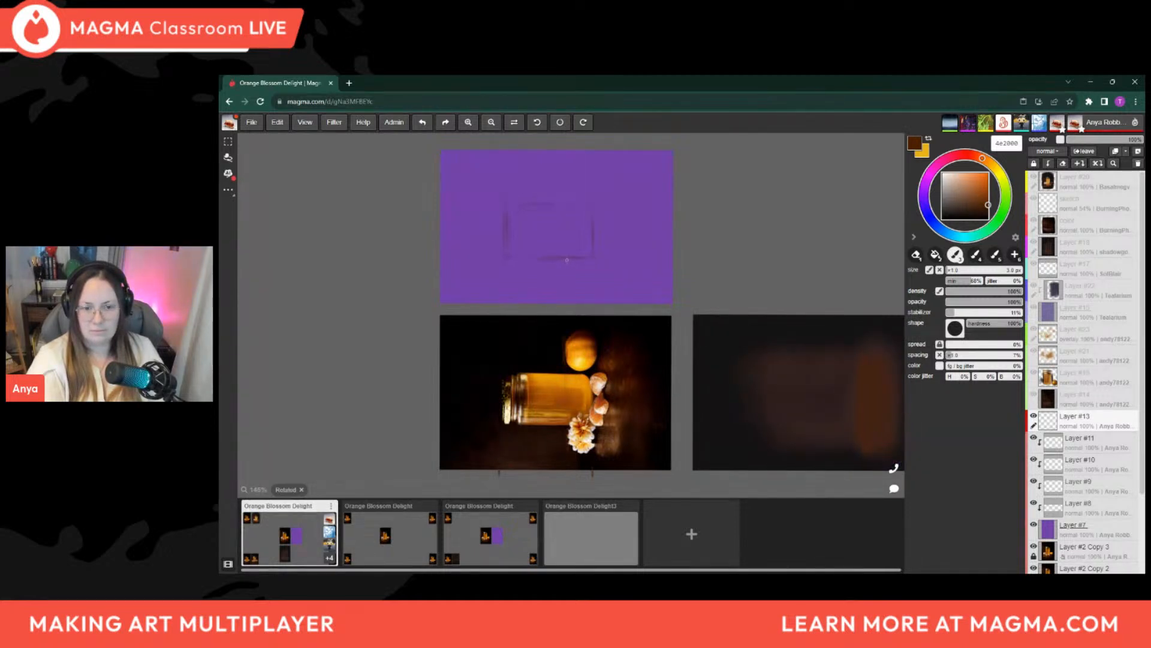
click(942, 173)
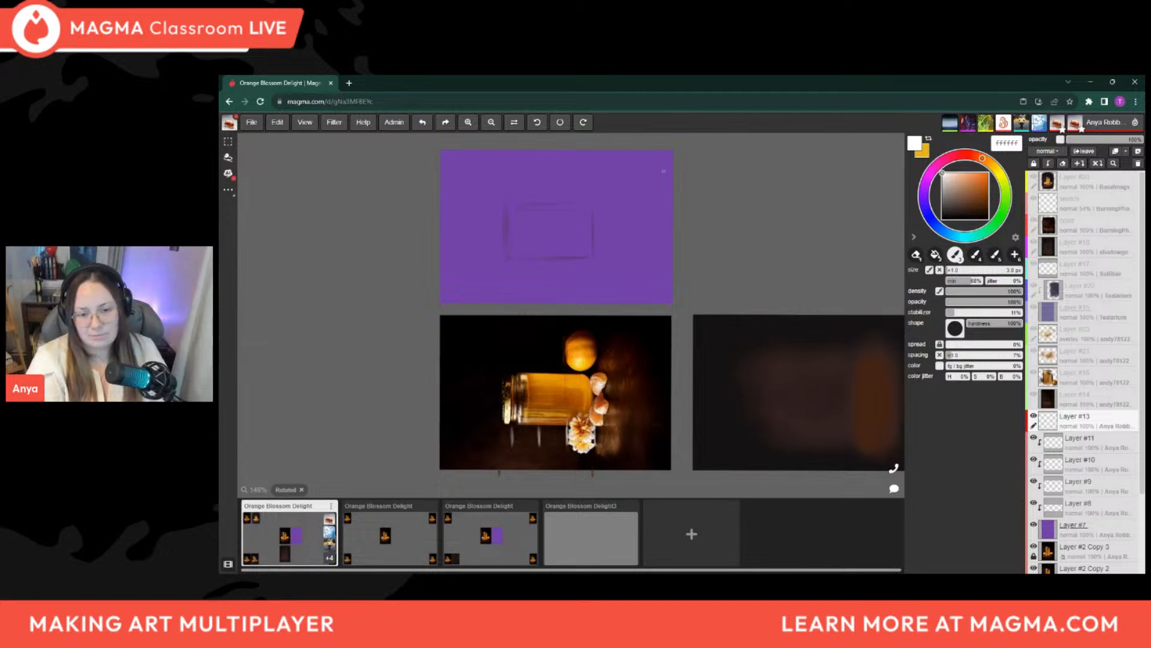
Set the brush to the reddish brown 511900 and darken the jar's outline on Layer #13
click(981, 180)
click(987, 205)
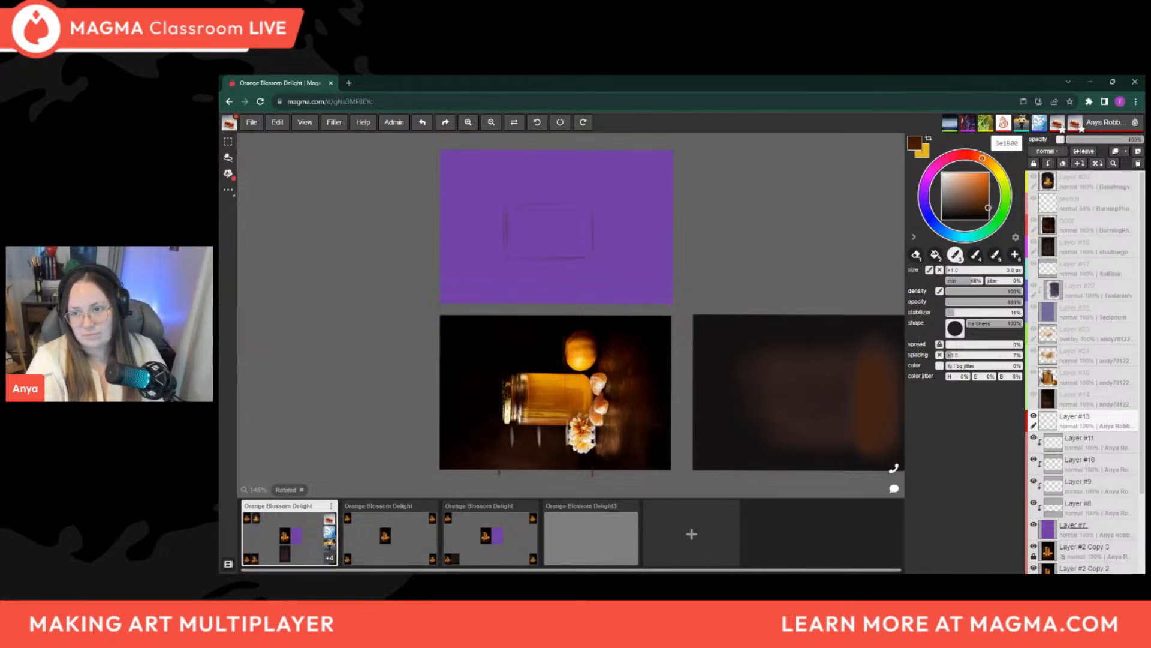
click(979, 157)
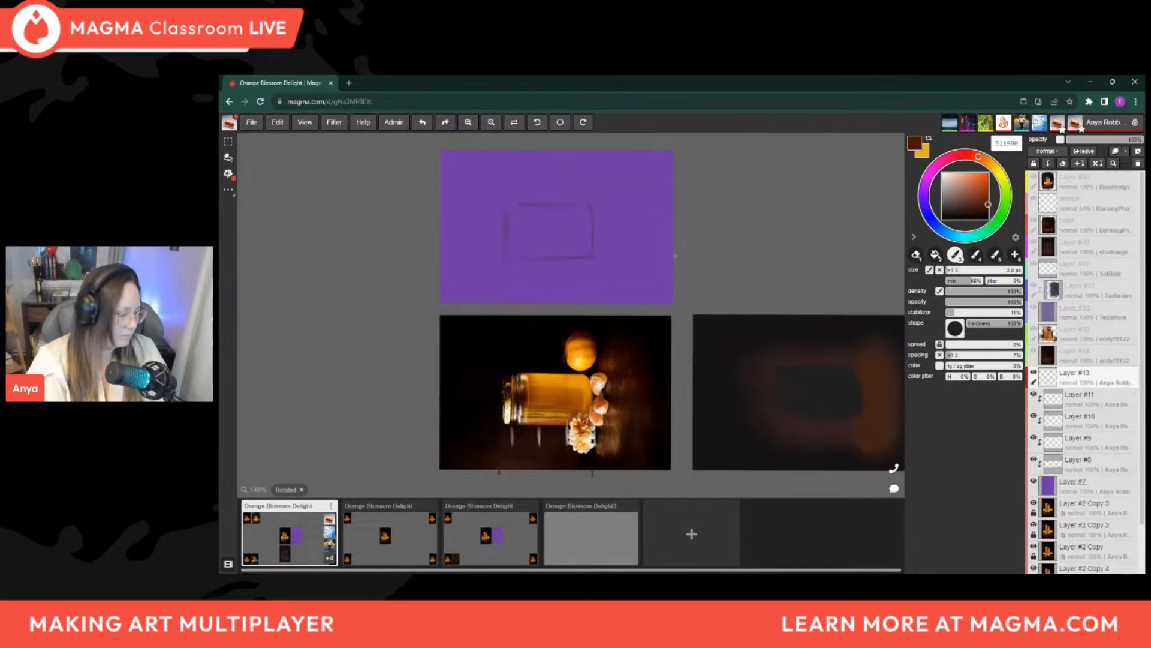
drag(712, 282, 606, 455)
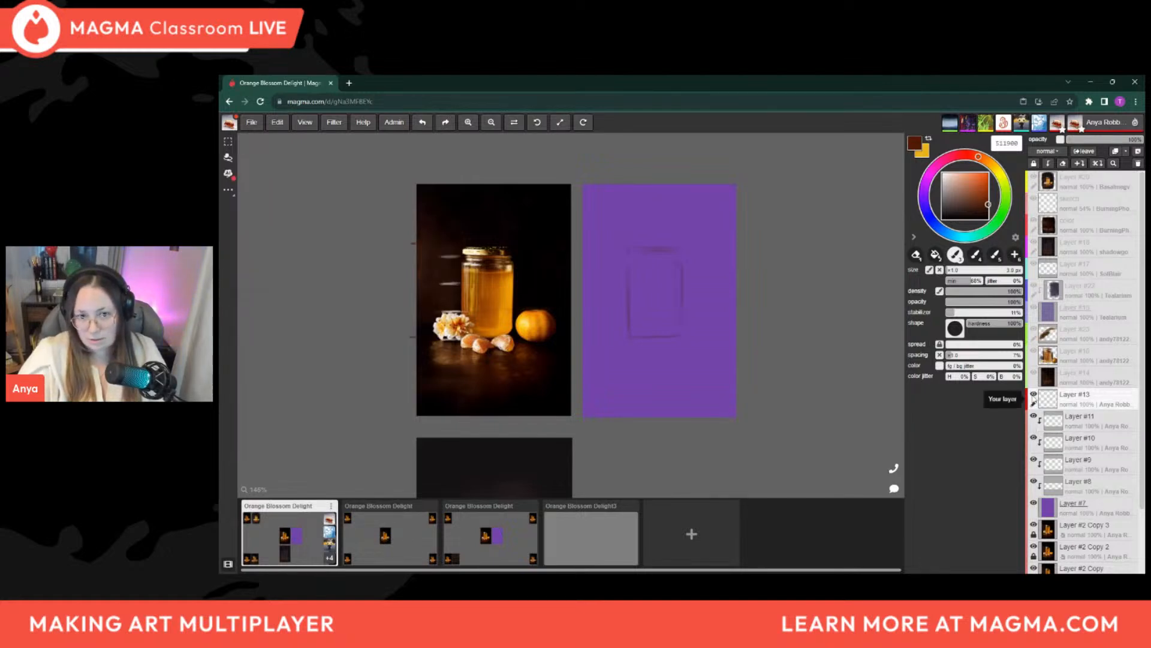
Move Layer #13 directly above Layer #8, make it a clipping layer, and merge it down into Layer #8
drag(1084, 399, 1085, 467)
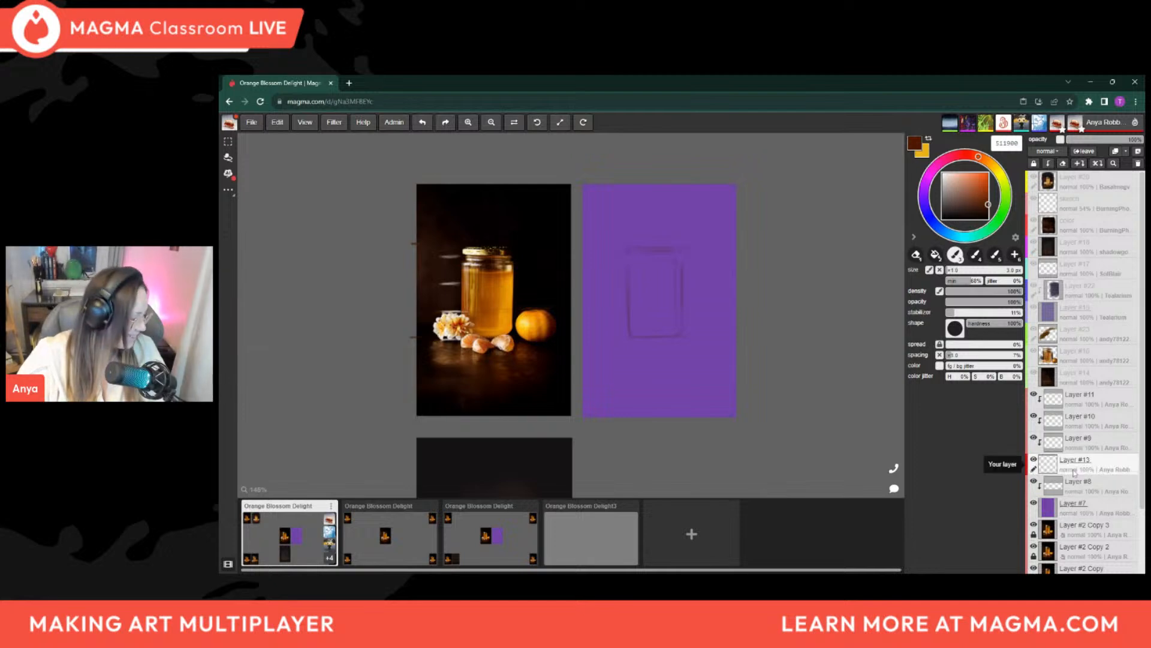
click(1048, 163)
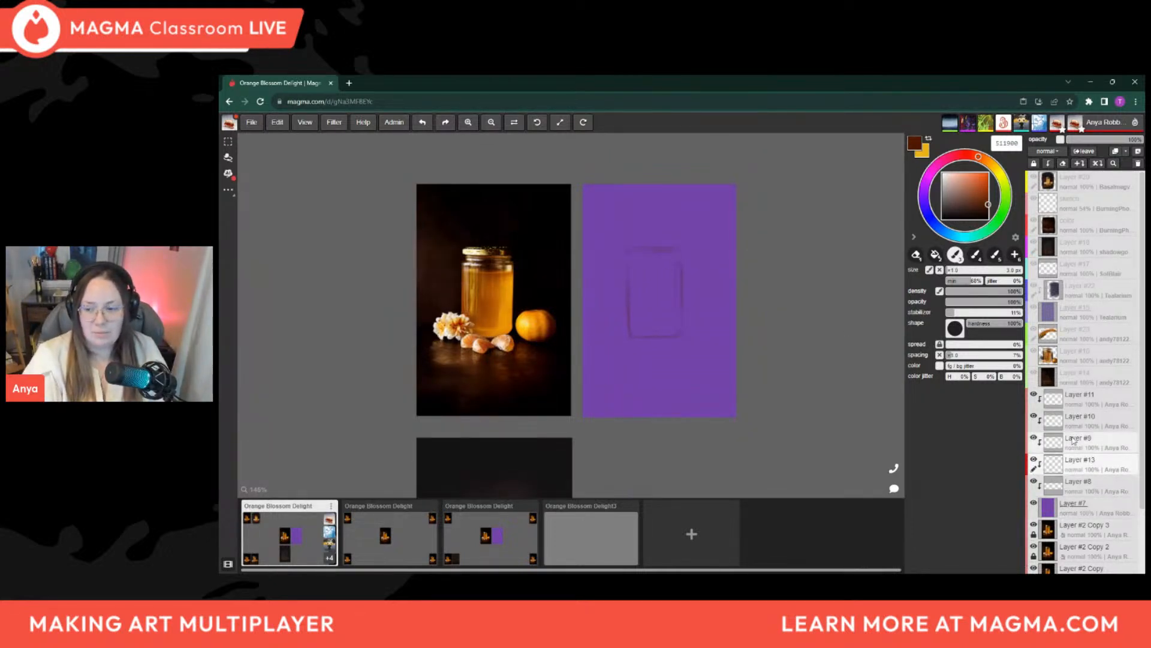
right_click(1093, 463)
click(1112, 382)
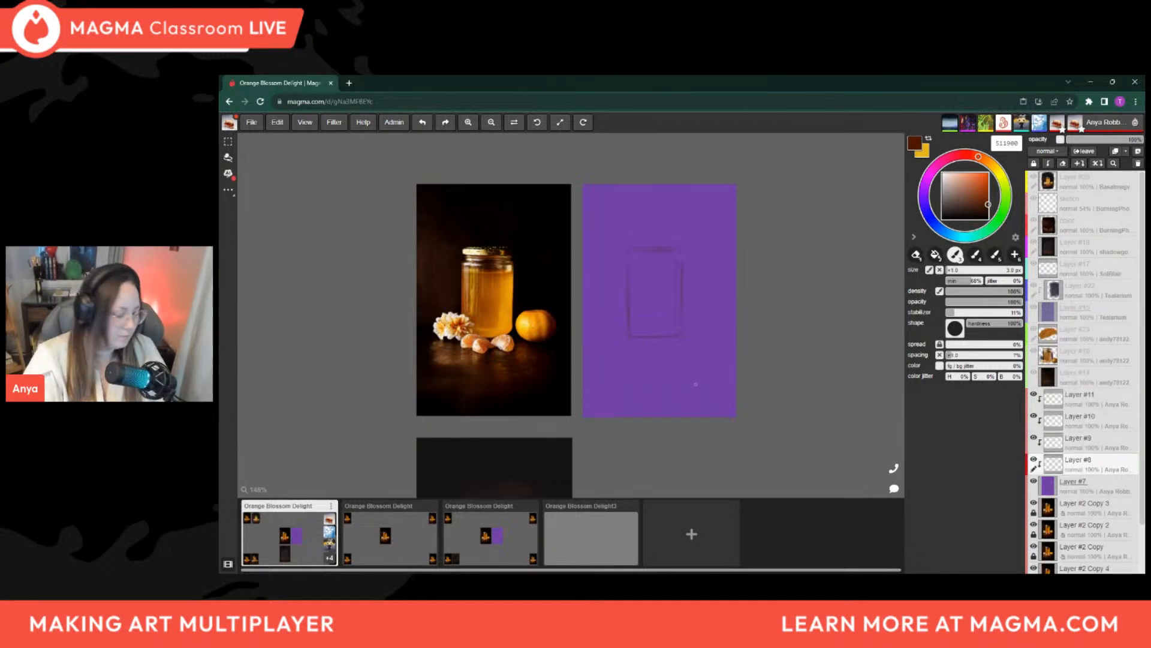
Scale the jar sketch on Layer #8 down slightly and reposition it on the purple panel
key(ctrl+t)
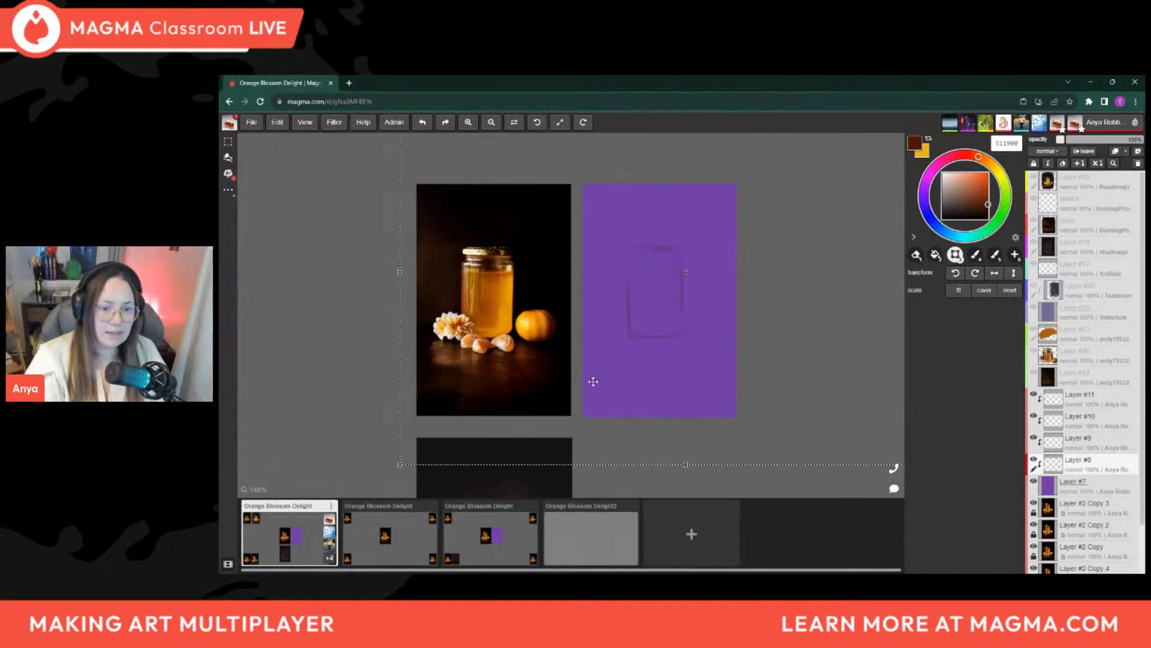
scroll(571, 392, down, 3)
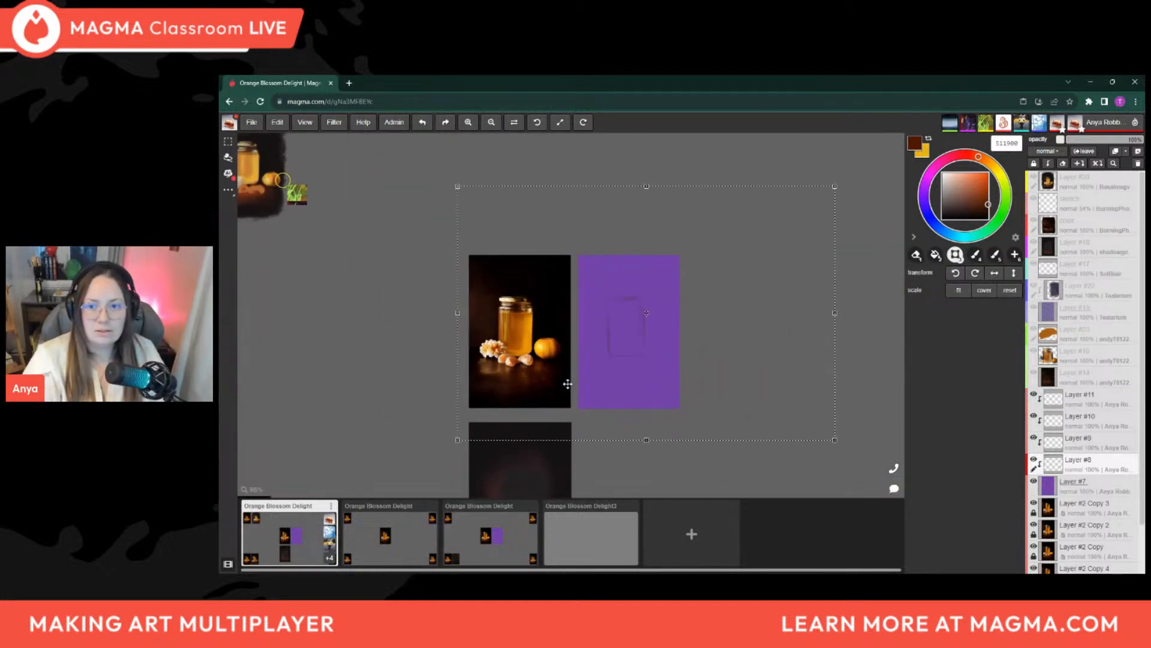
drag(834, 186, 812, 205)
drag(715, 331, 726, 323)
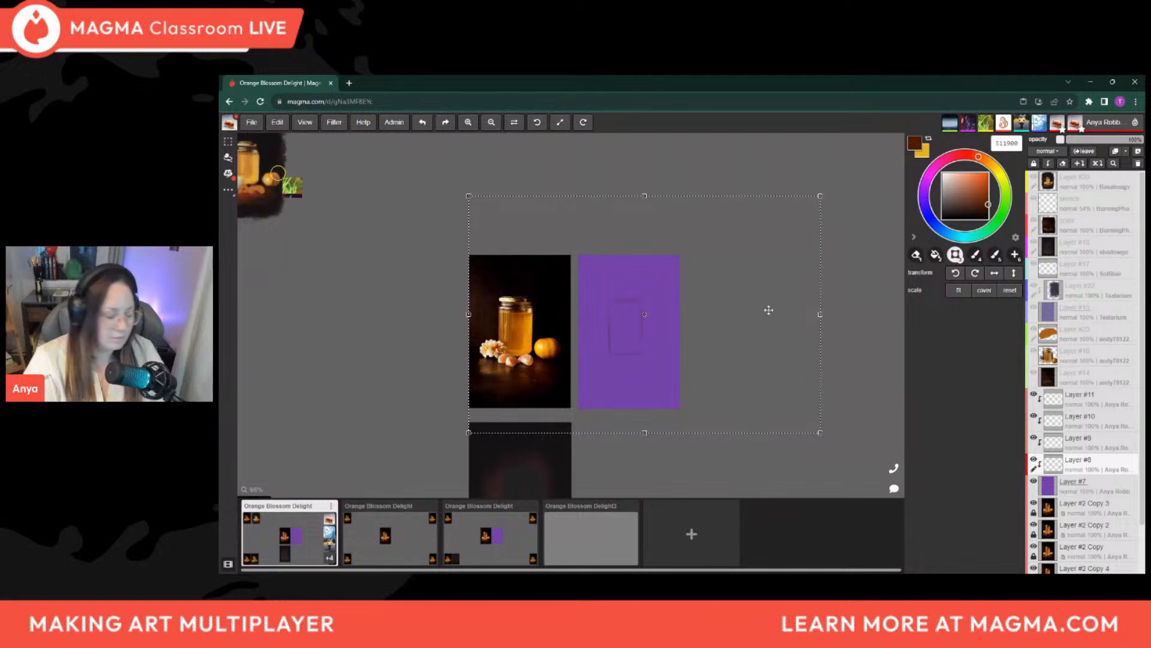
key(m)
key(b)
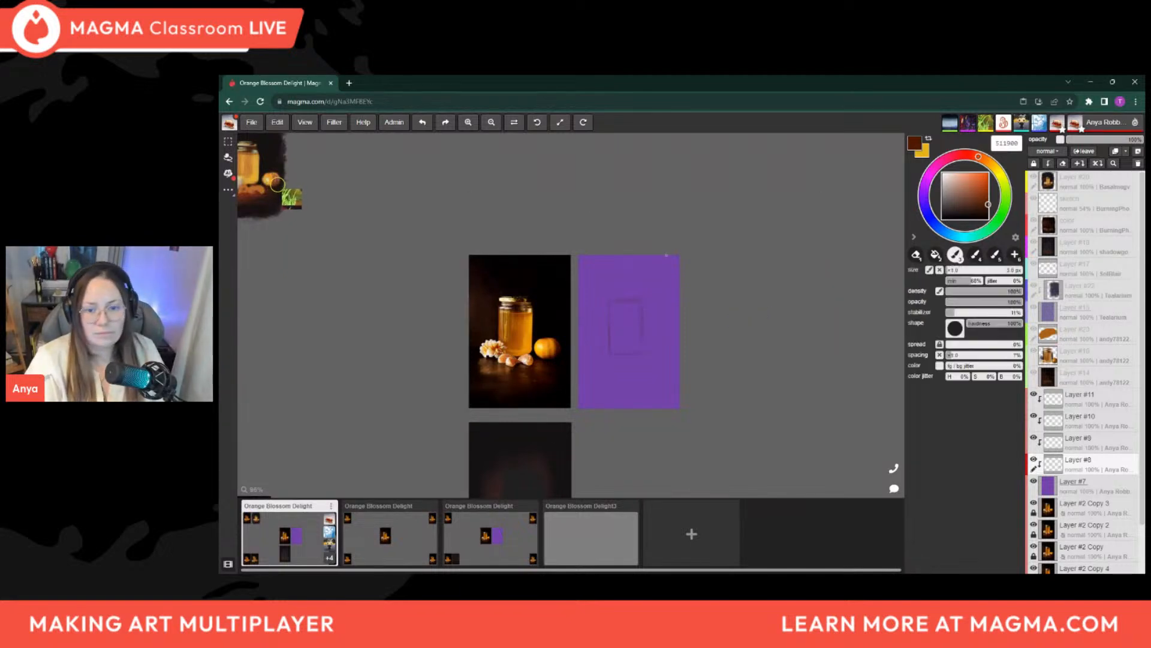
Look over the other paintings around the shared canvas and compare the jar sketch with the reference photo
scroll(624, 354, up, 4)
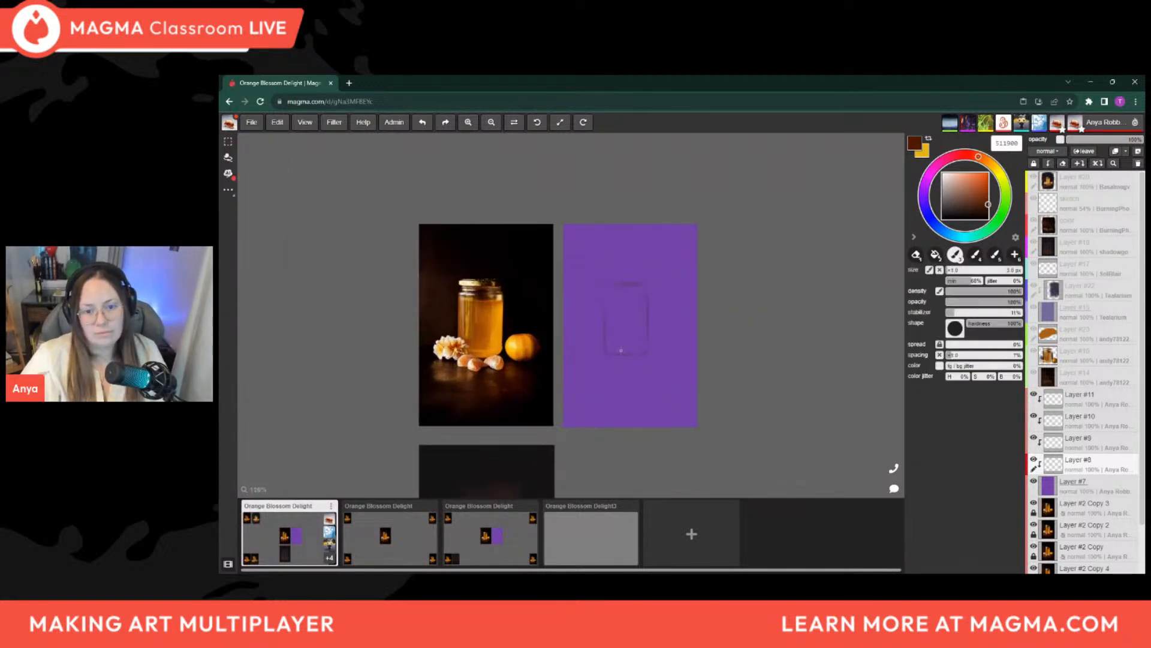
scroll(617, 470, up, 1)
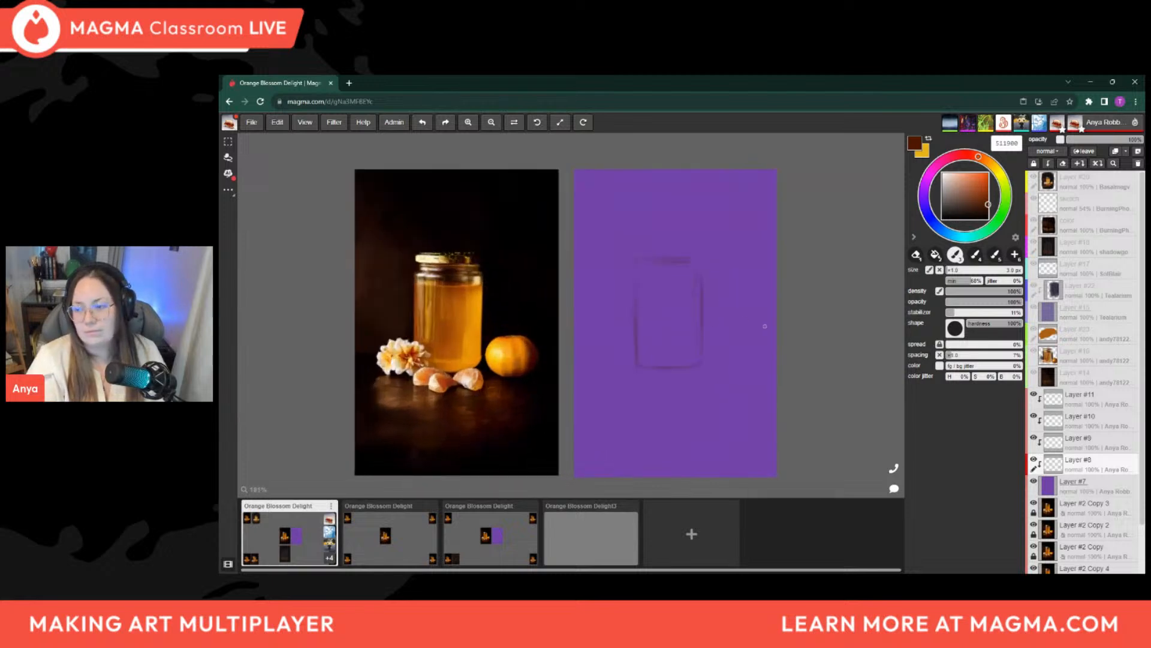
scroll(578, 383, down, 5)
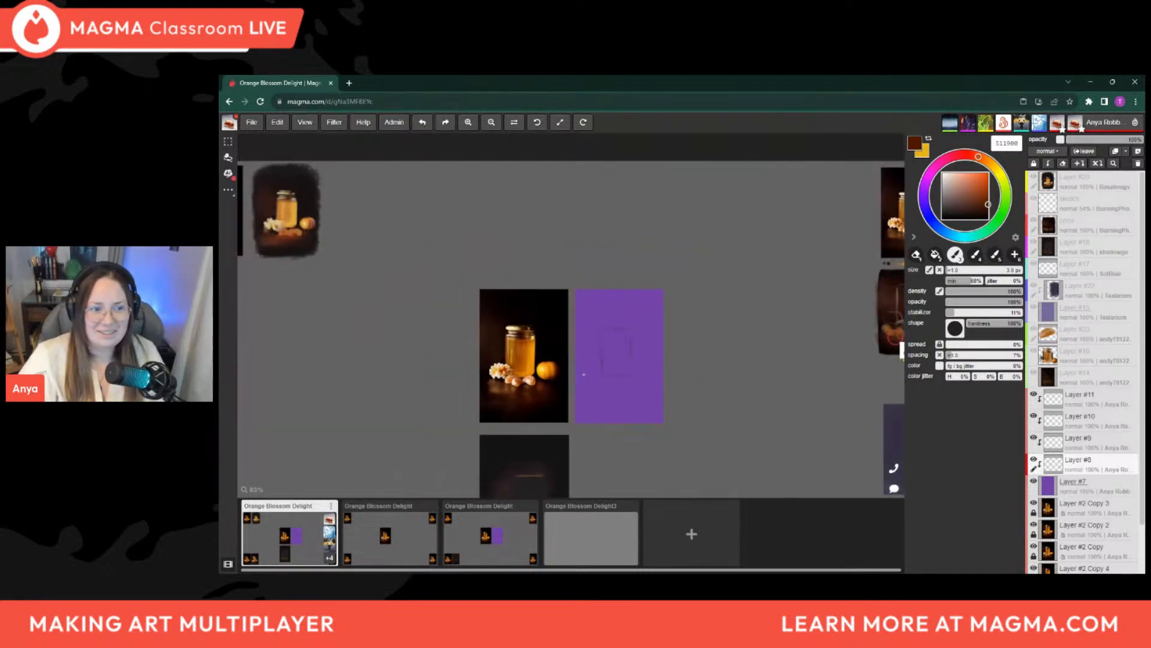
drag(426, 316, 635, 334)
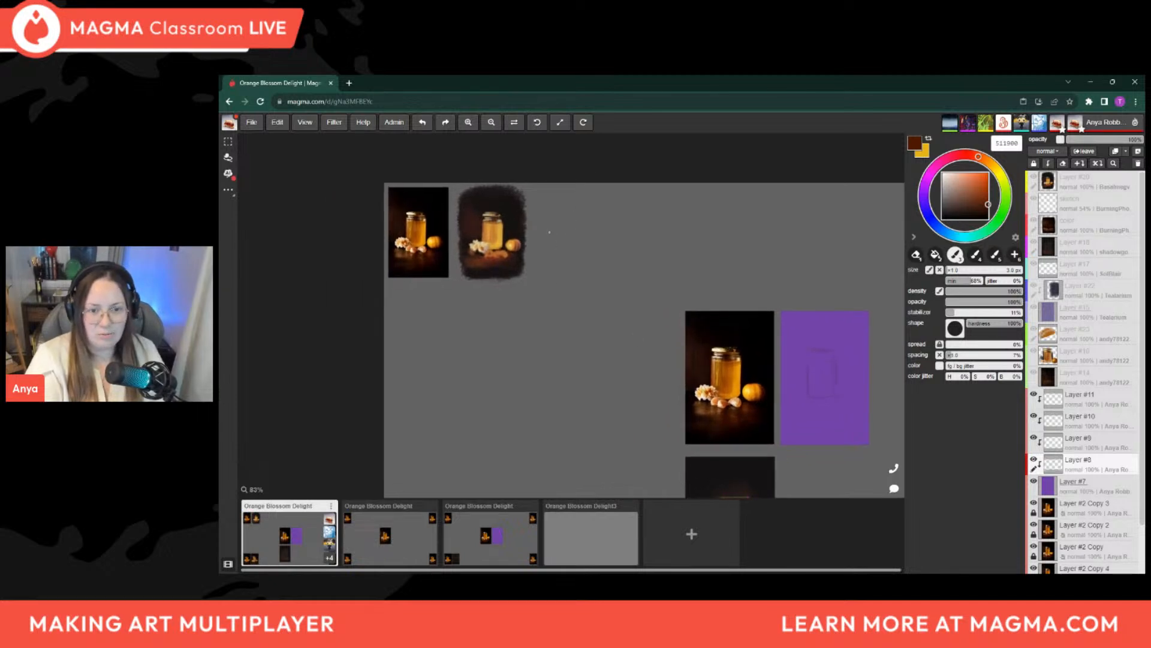
drag(829, 423, 672, 309)
drag(797, 254, 660, 240)
drag(514, 397, 645, 416)
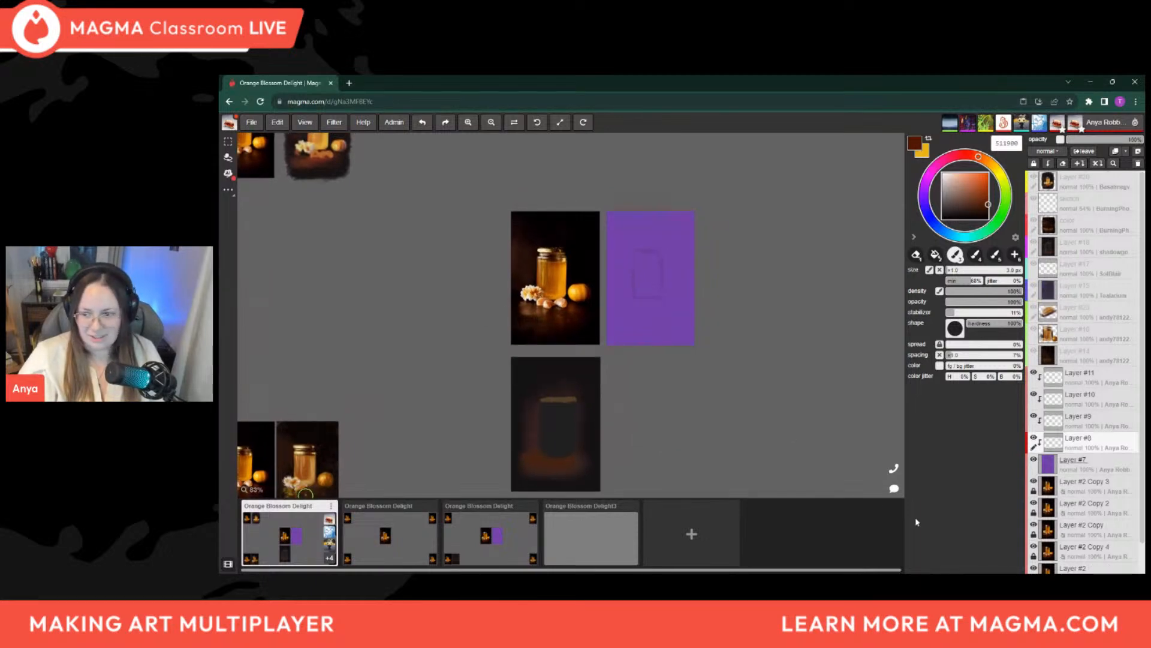
scroll(658, 427, down, 1)
scroll(591, 333, up, 1)
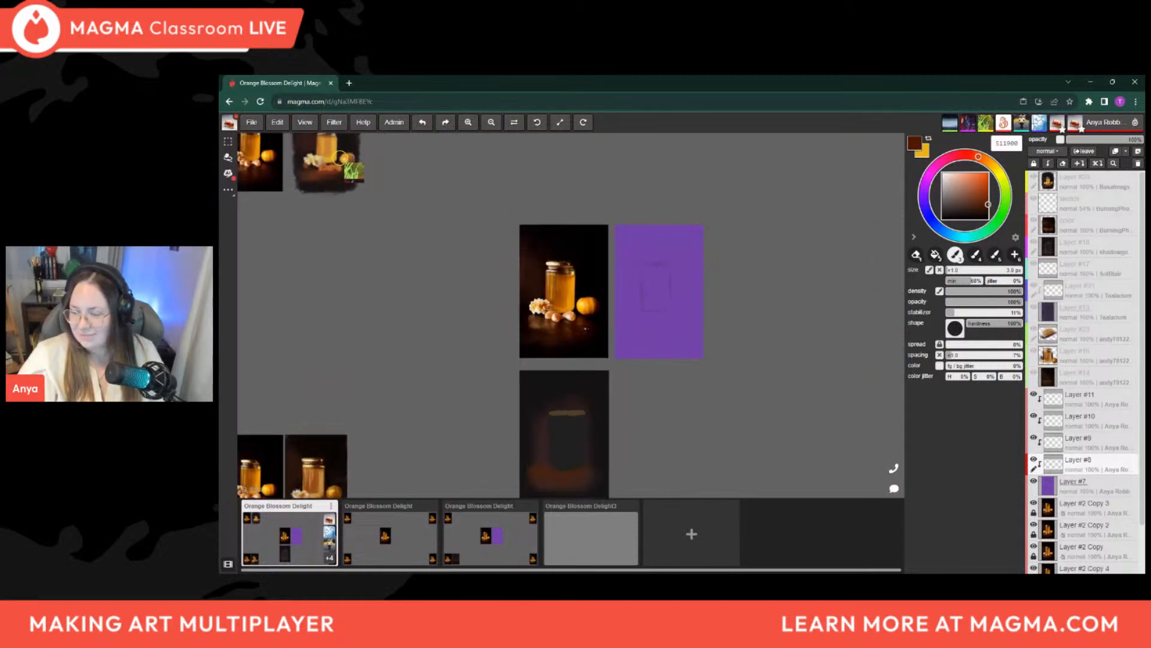
scroll(645, 270, up, 4)
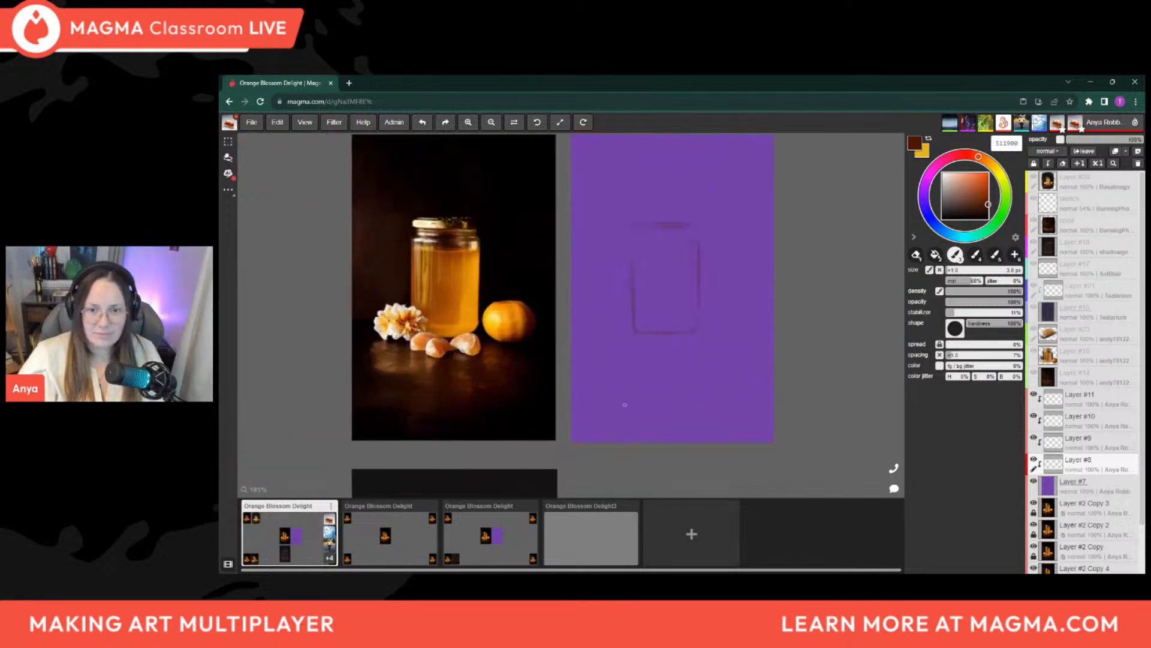
scroll(625, 404, down, 1)
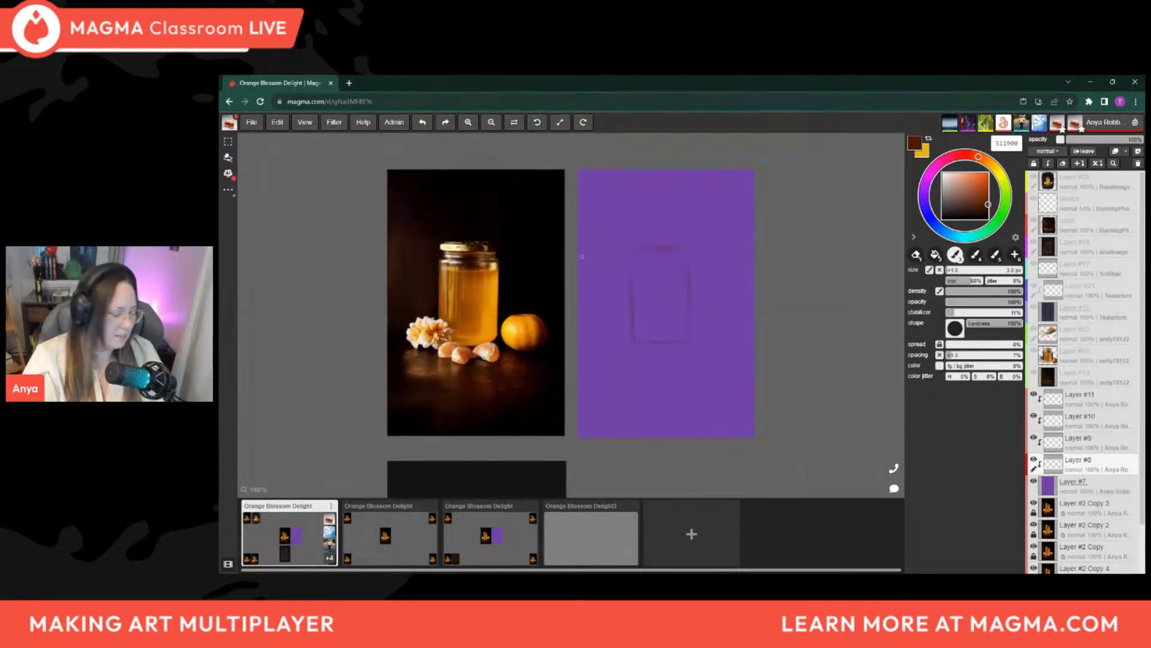
Adjust the eraser to a small size and clean up the jar's outline around its shoulder
key(e)
key(bracketright)
key(bracketright)
key(bracketleft)
key(bracketleft)
key(bracketleft)
key(bracketleft)
key(bracketleft)
key(bracketleft)
key(bracketleft)
key(bracketleft)
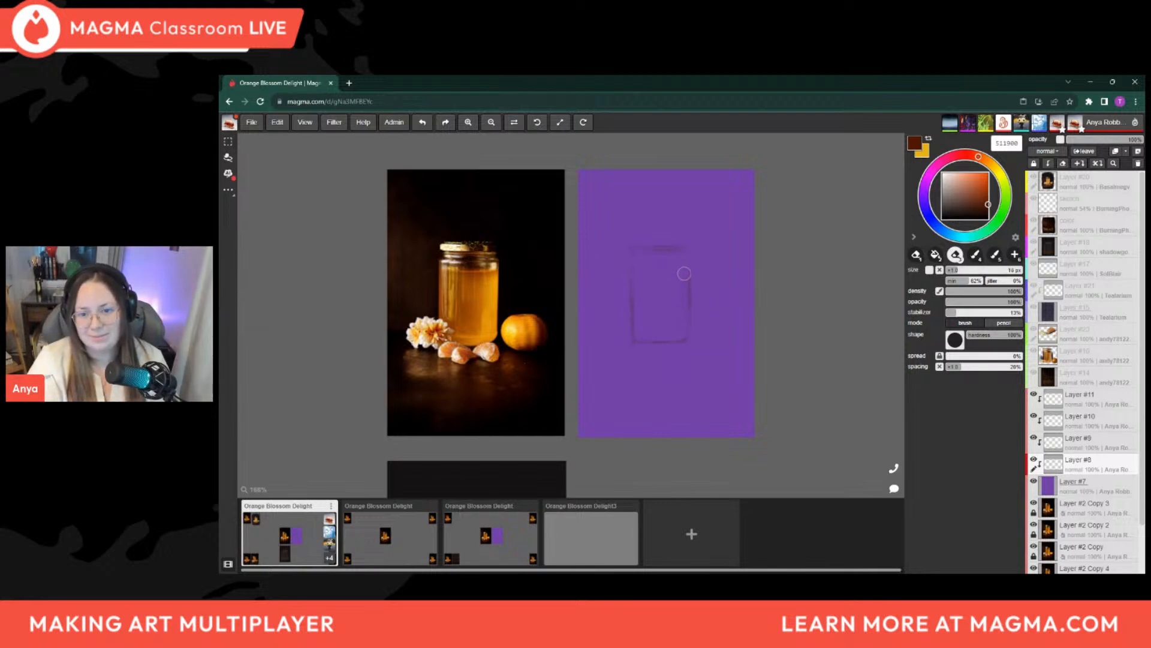
Refine the jar's lid and body with the 3 px brush and sketch the round flower and mandarin shapes on either side
key(b)
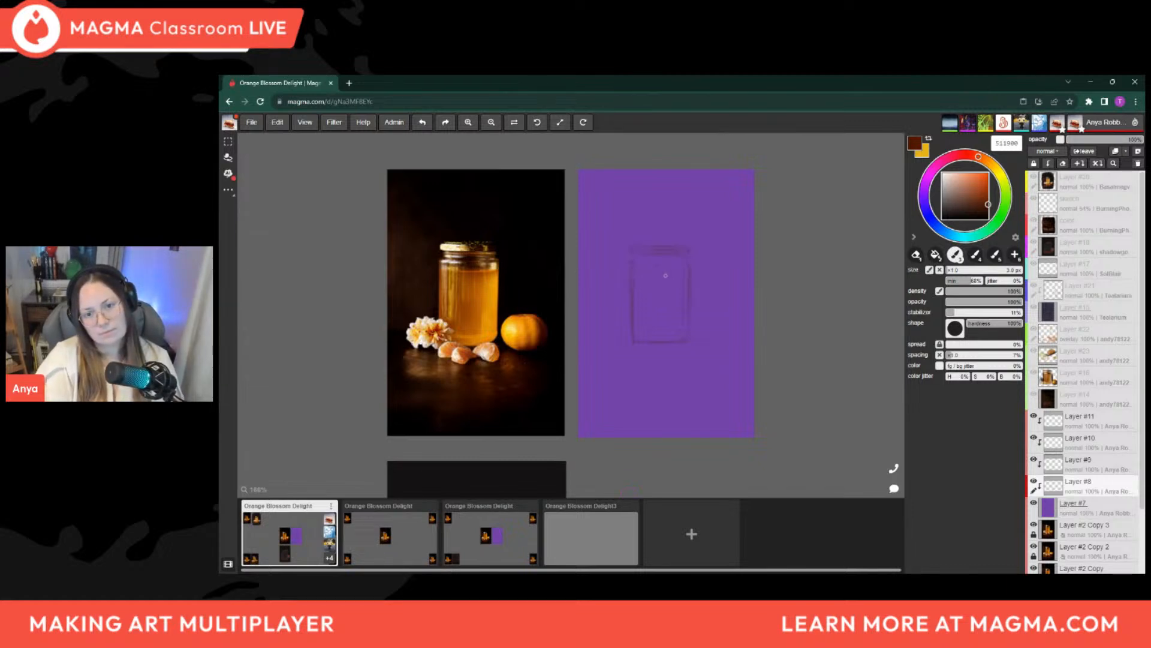
key(bracketleft)
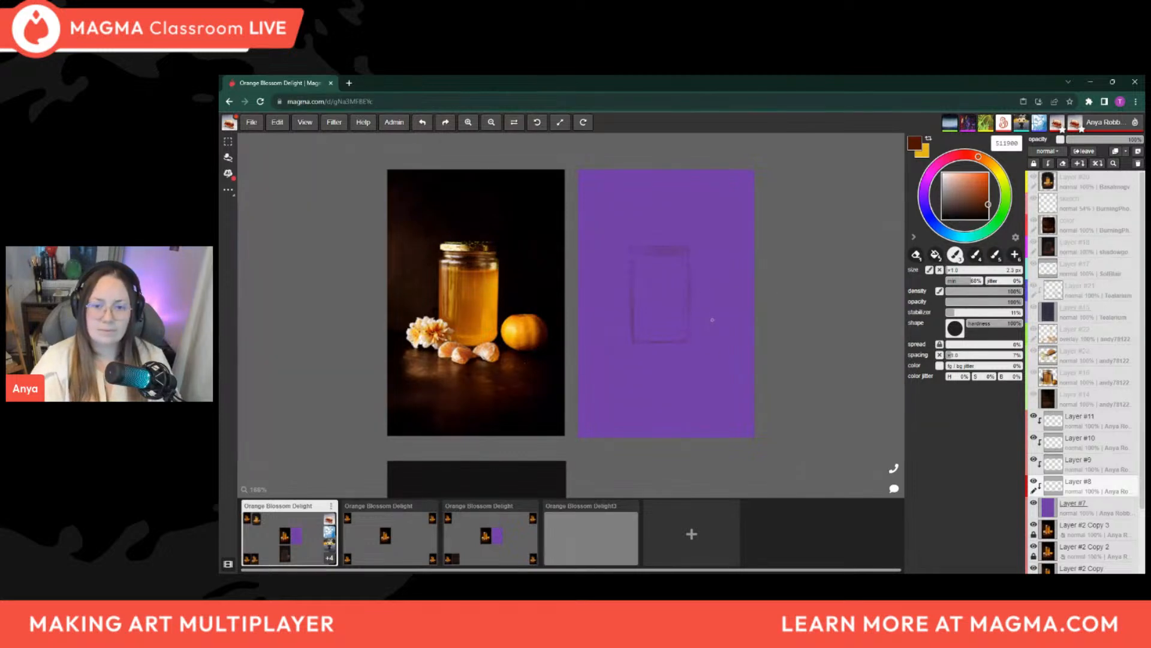
key(bracketright)
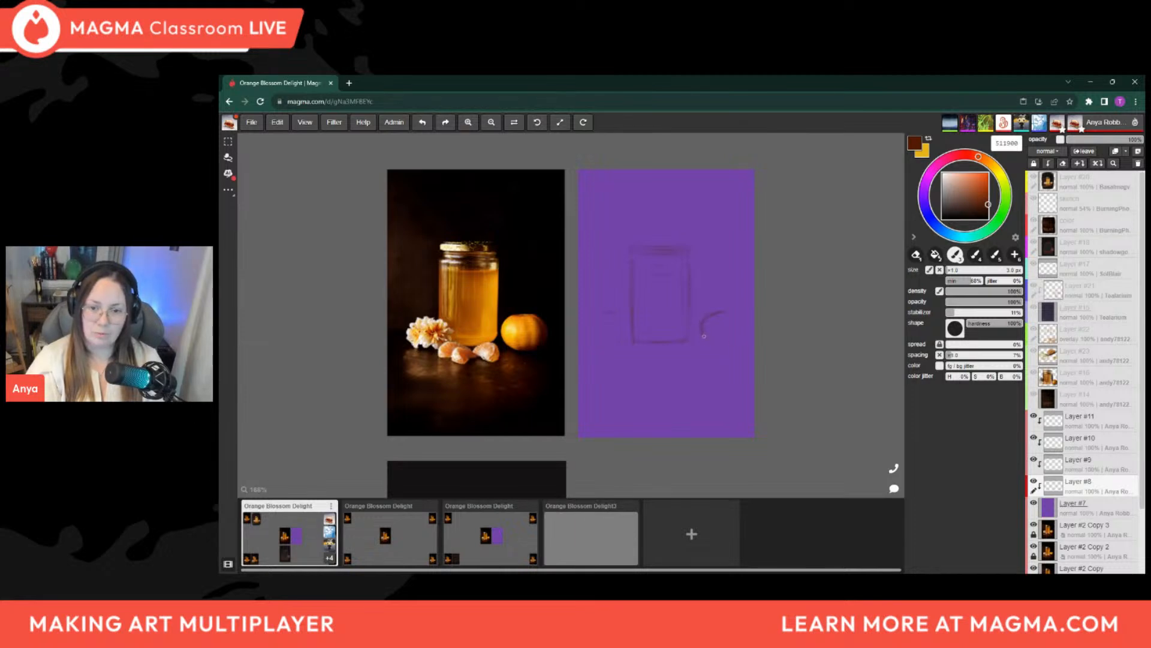
drag(701, 334, 723, 311)
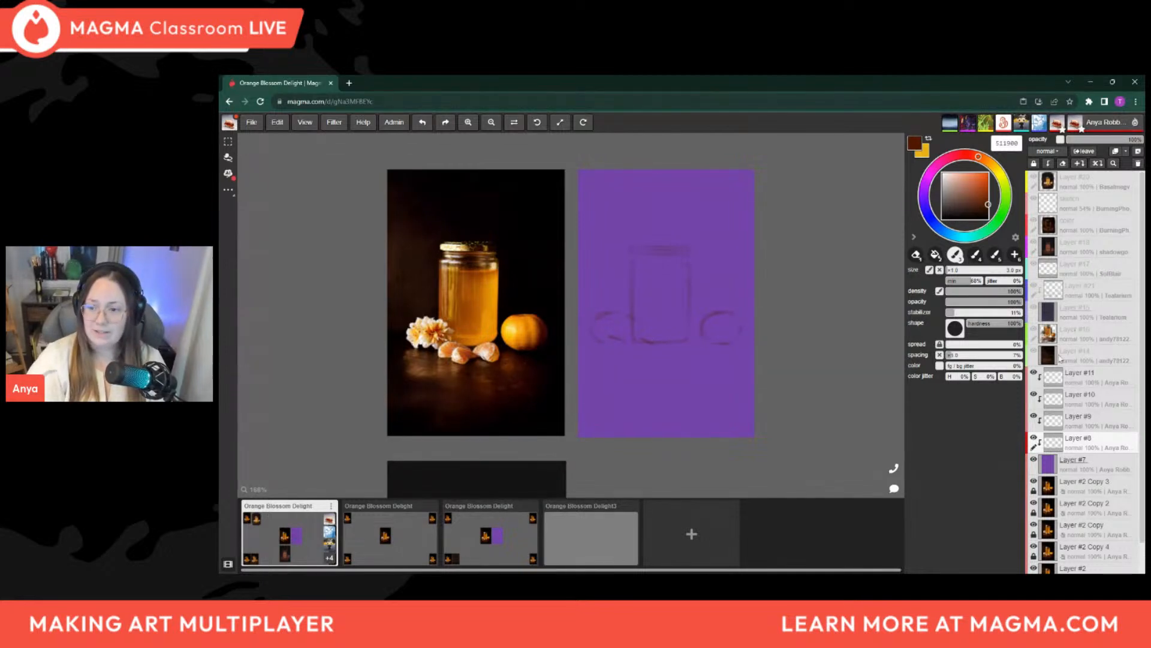
click(1094, 376)
click(1140, 163)
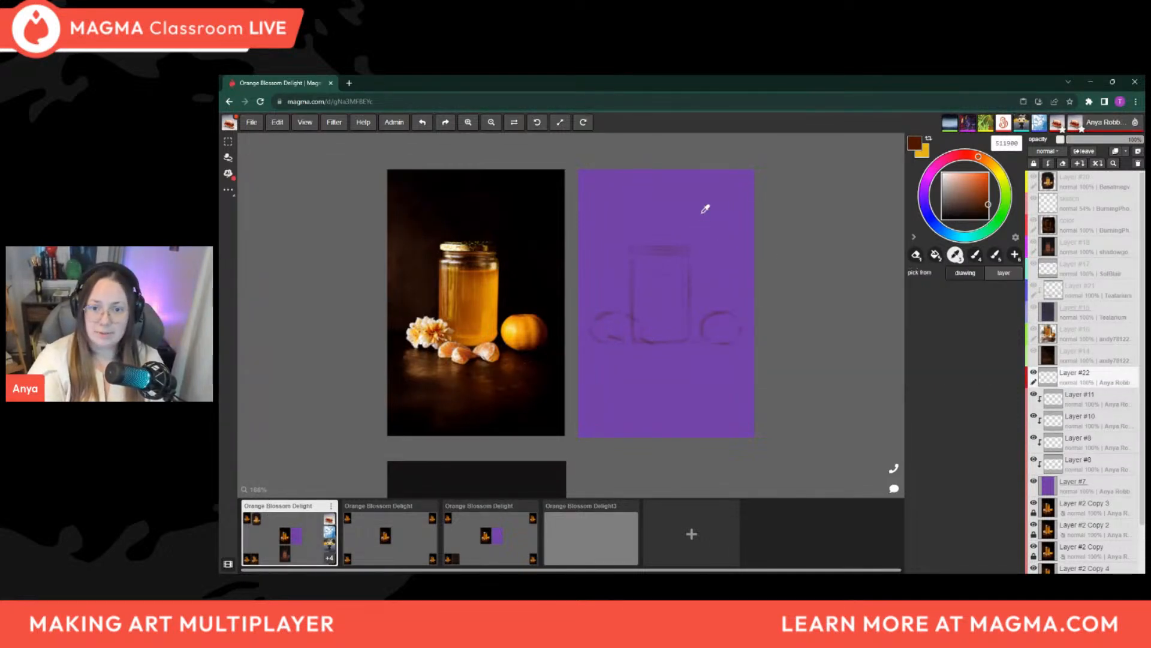
alt+click(708, 211)
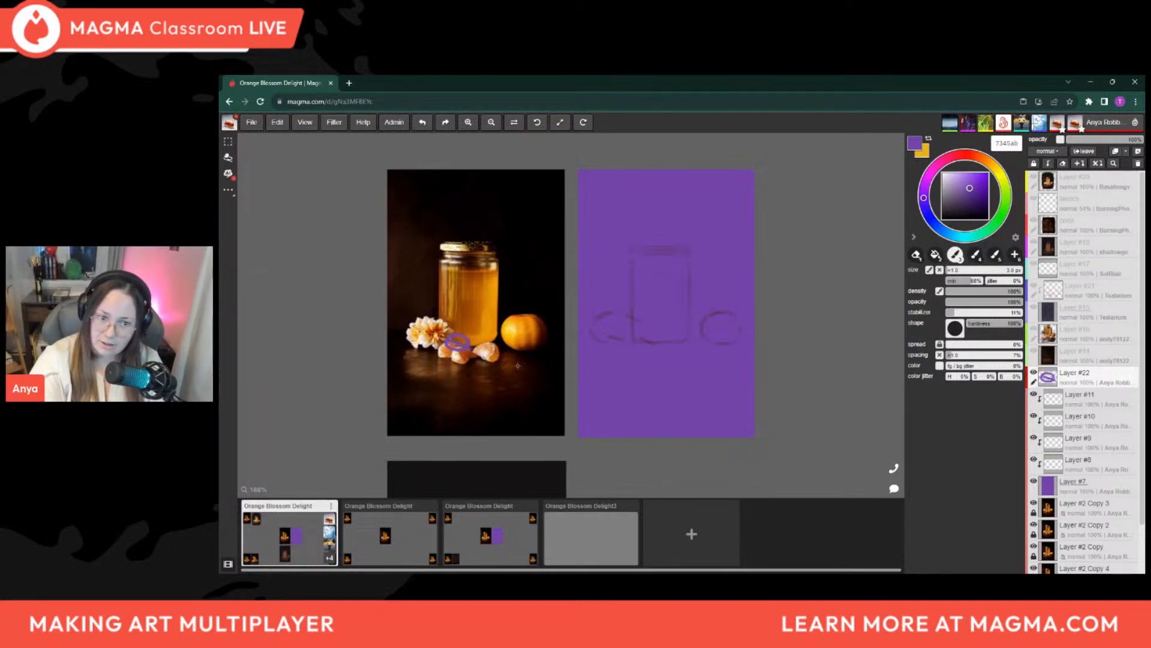
key(ctrl+z)
key(ctrl+z)
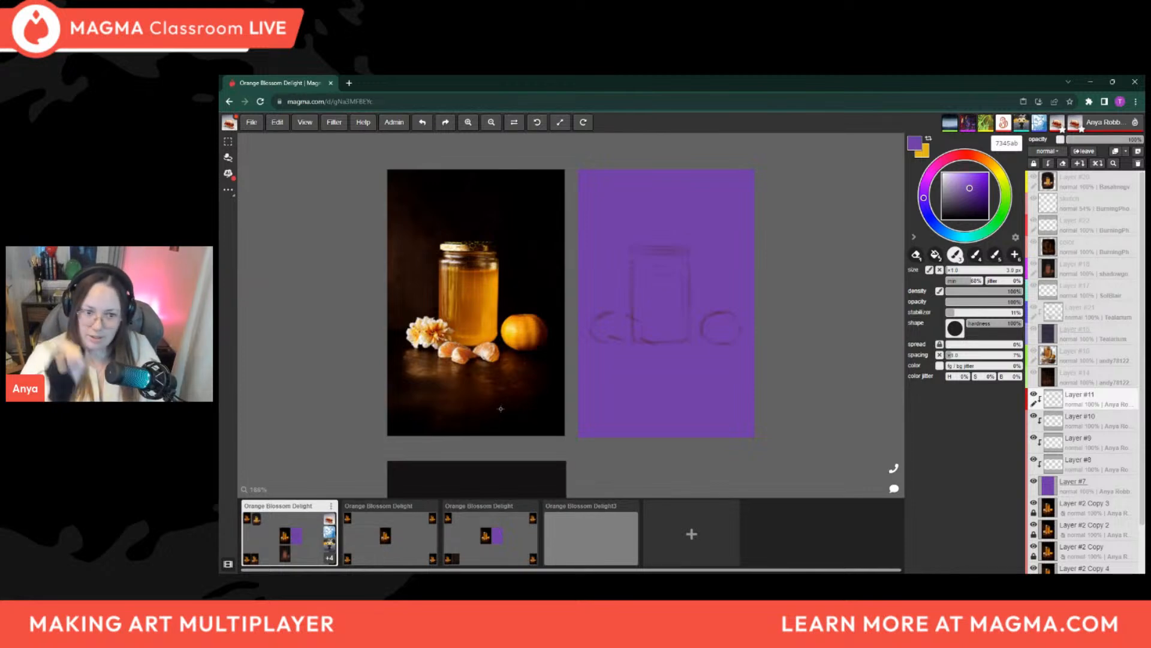
Set the brush to the rust brown 9e3303 and start sketching the mandarin segments at the jar's base on Layer #11
key(i)
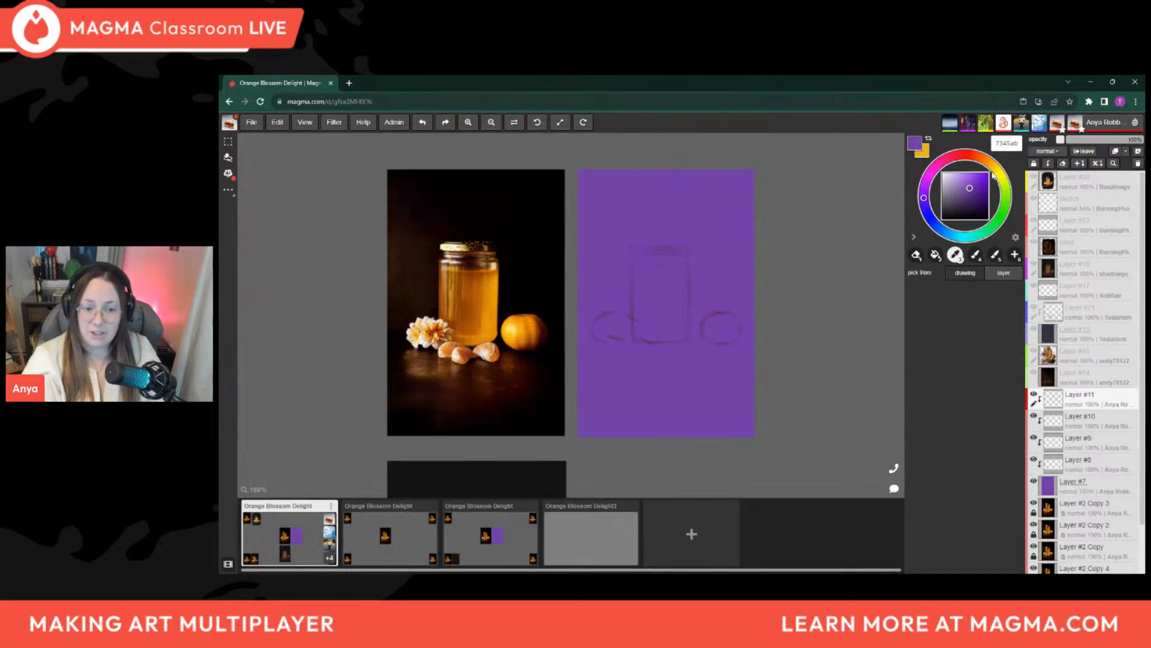
drag(982, 162, 986, 190)
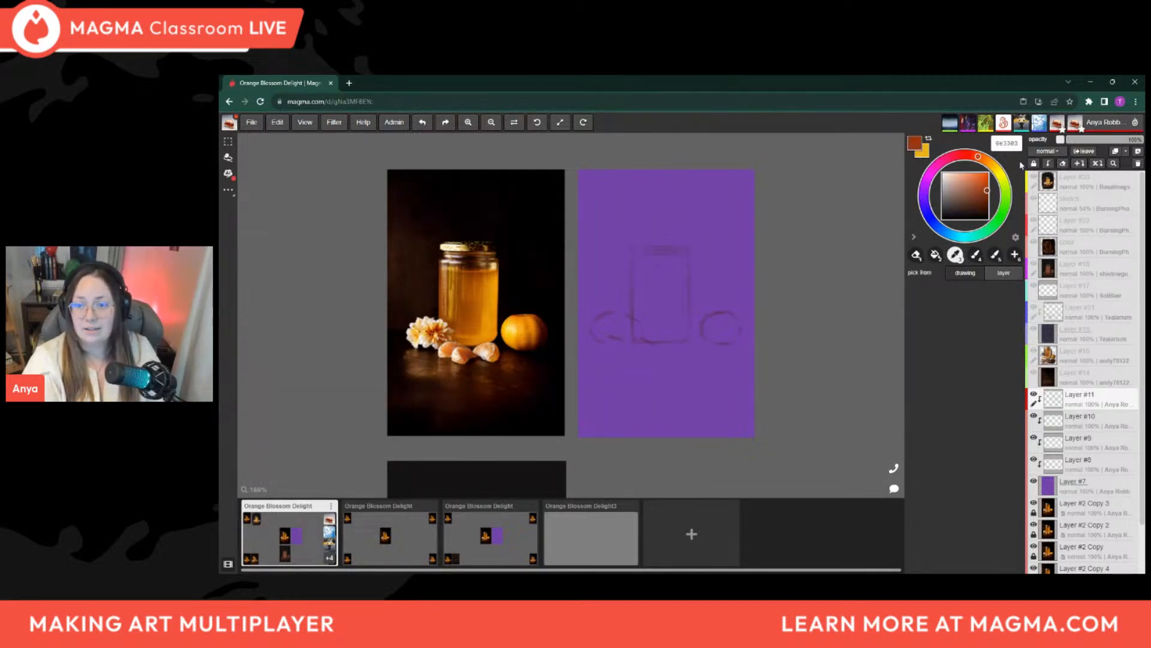
key(b)
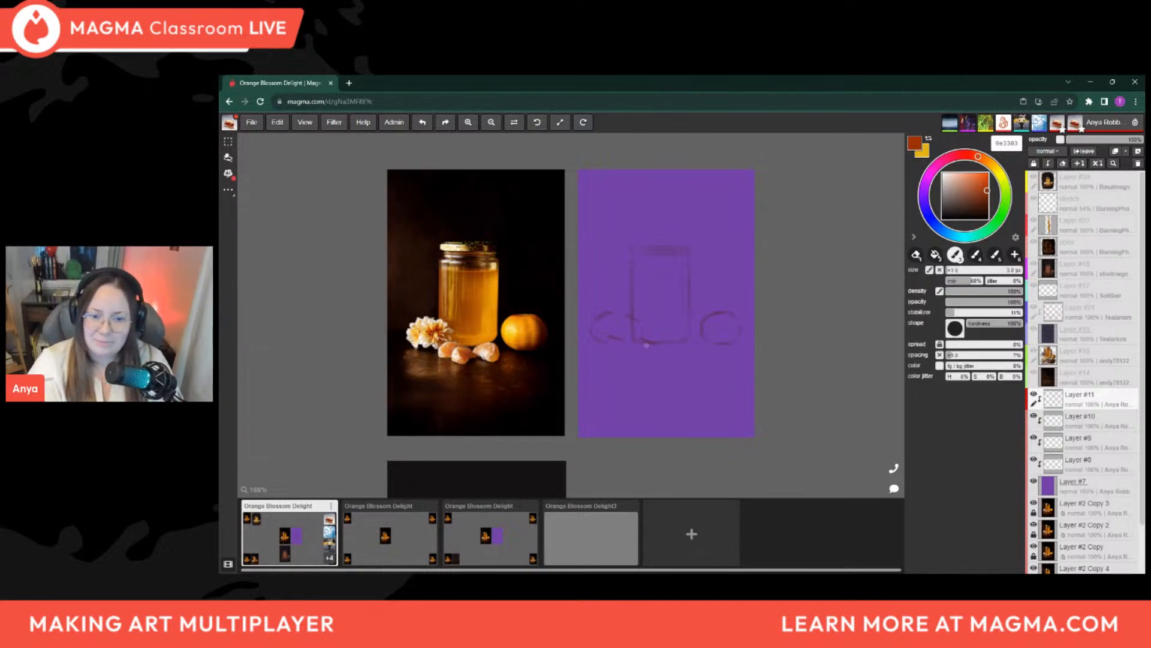
drag(602, 353, 651, 343)
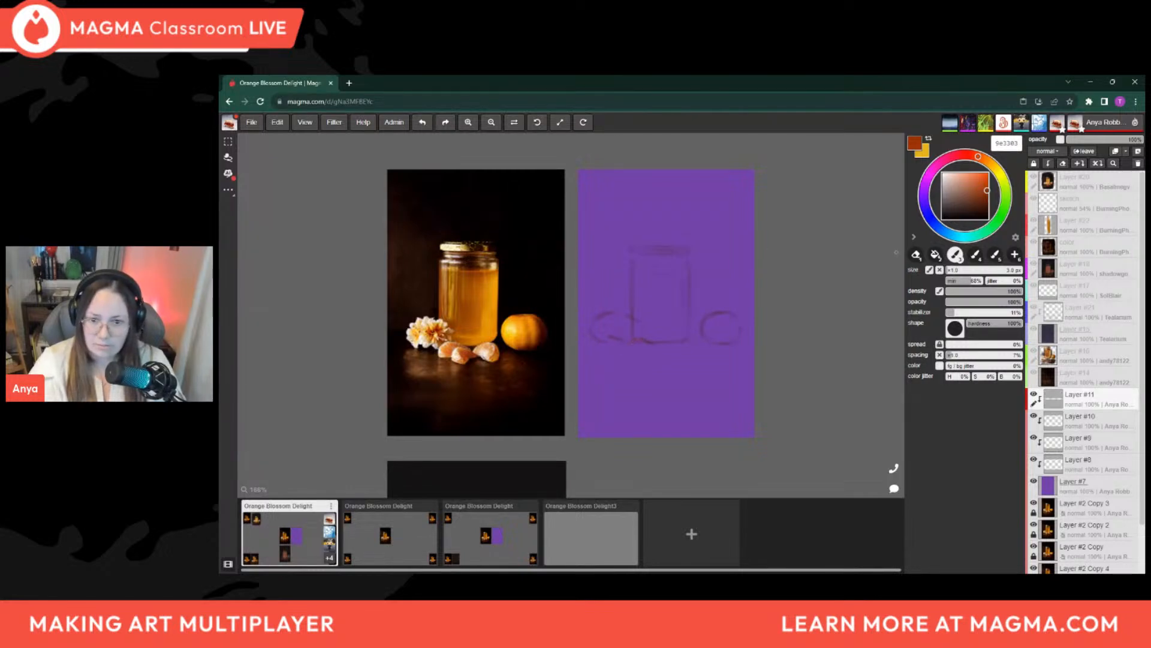
Darken the brush color to 4e1800 and shape the left and middle mandarin segments below the jar, erasing stray lines between strokes
drag(989, 201, 989, 205)
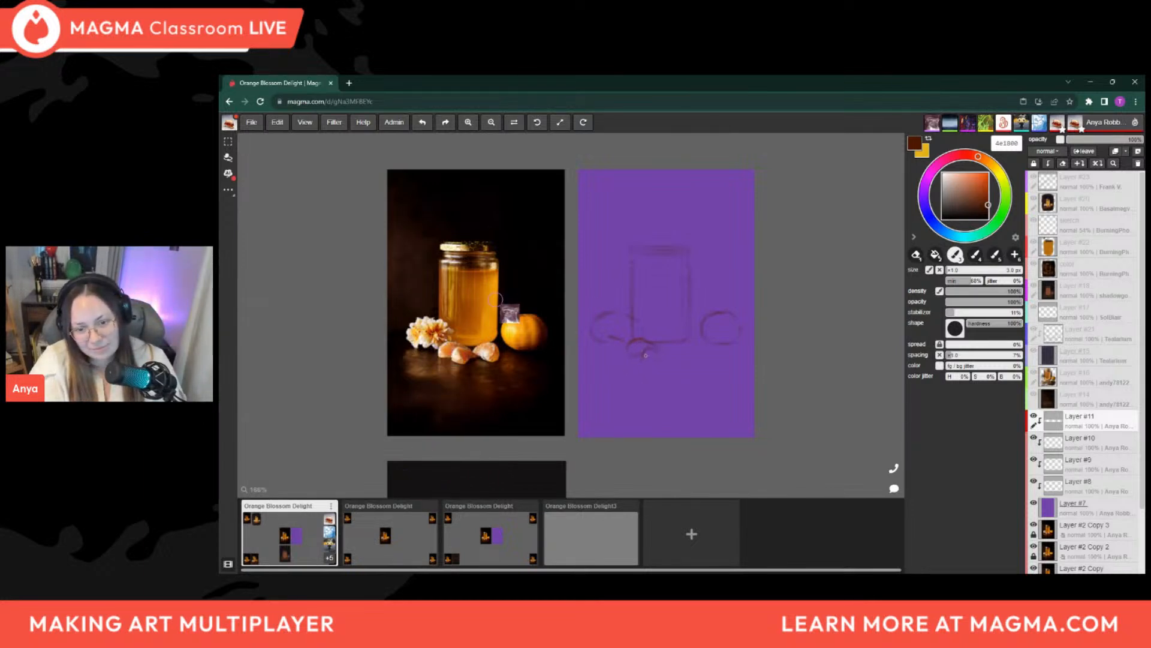
key(e)
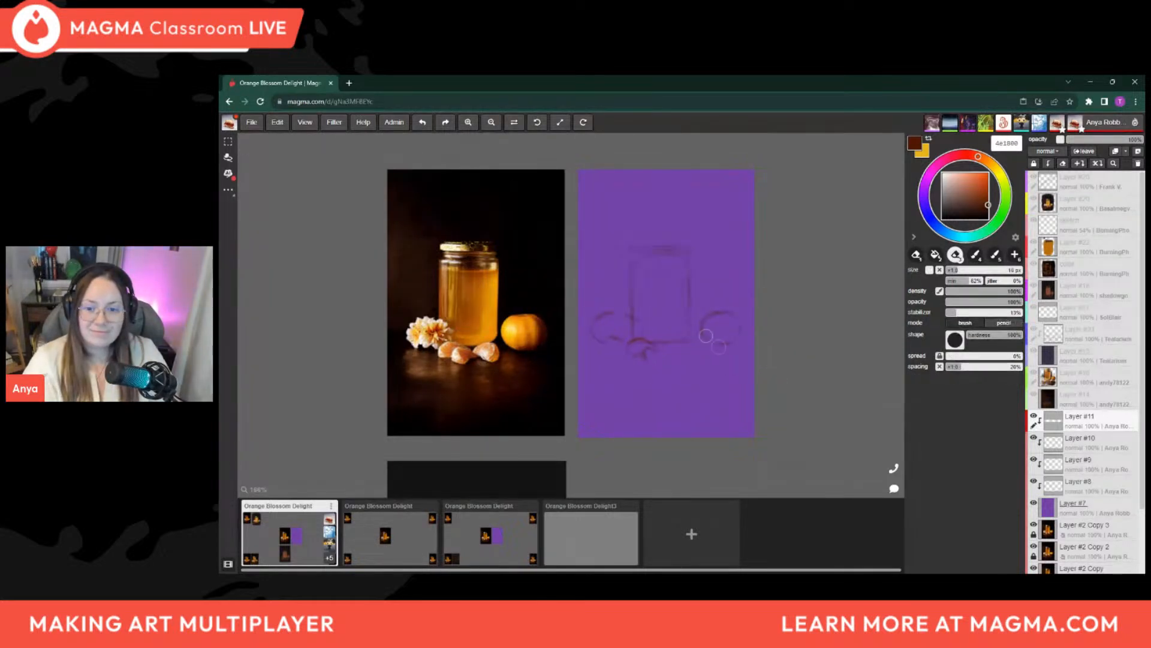
key(b)
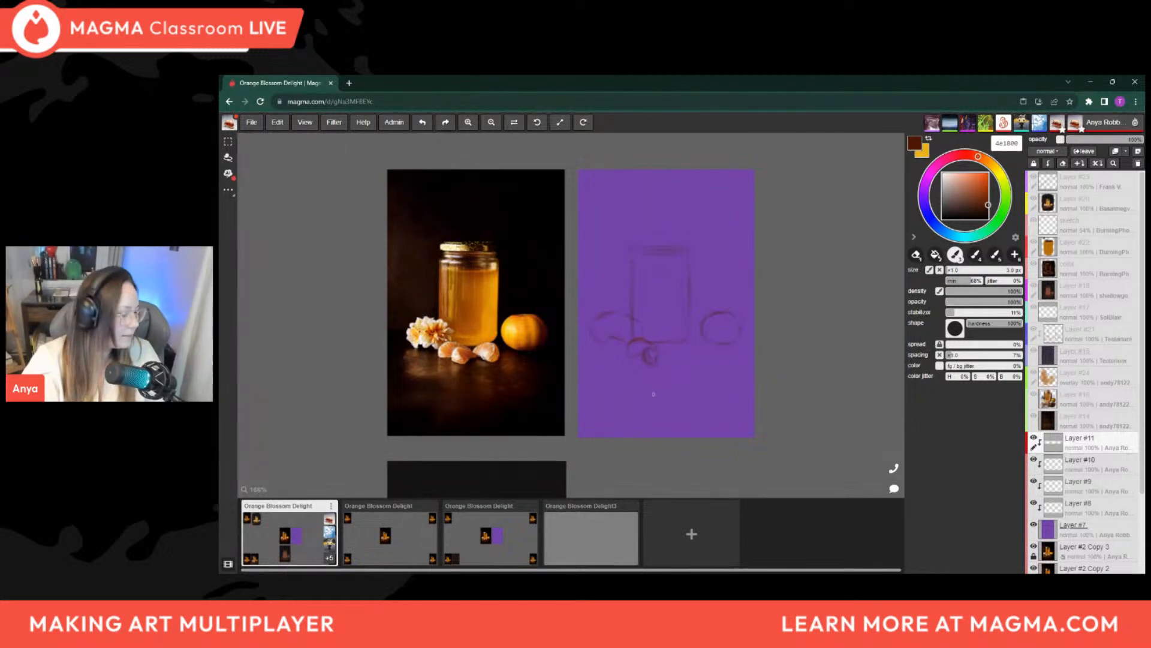
key(e)
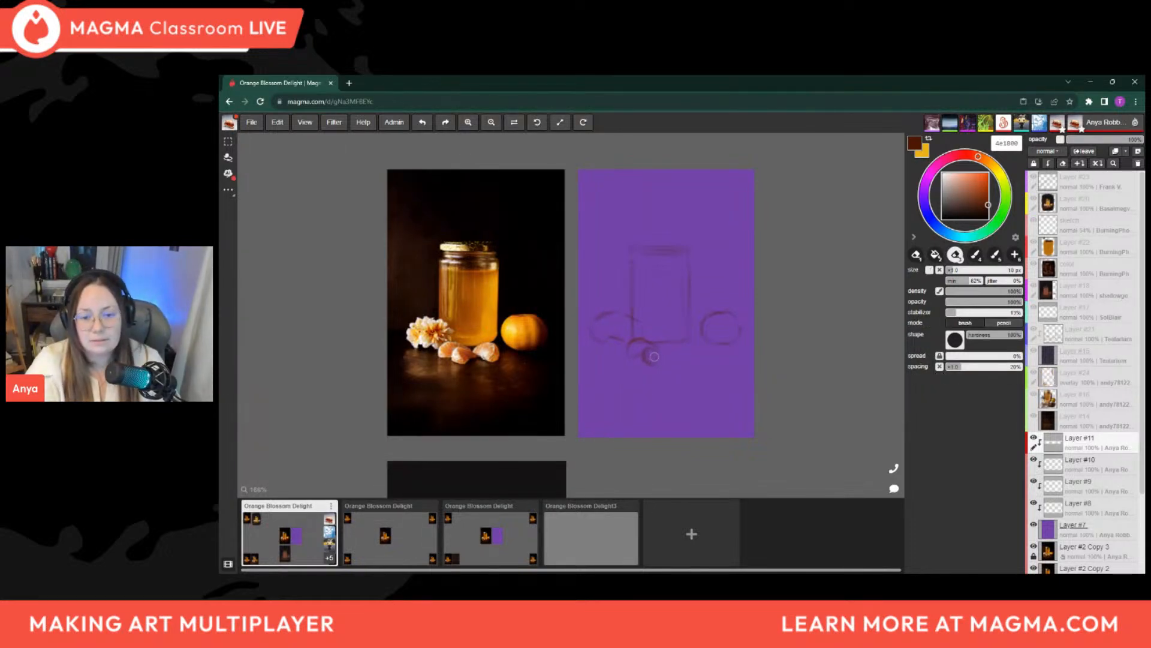
key(b)
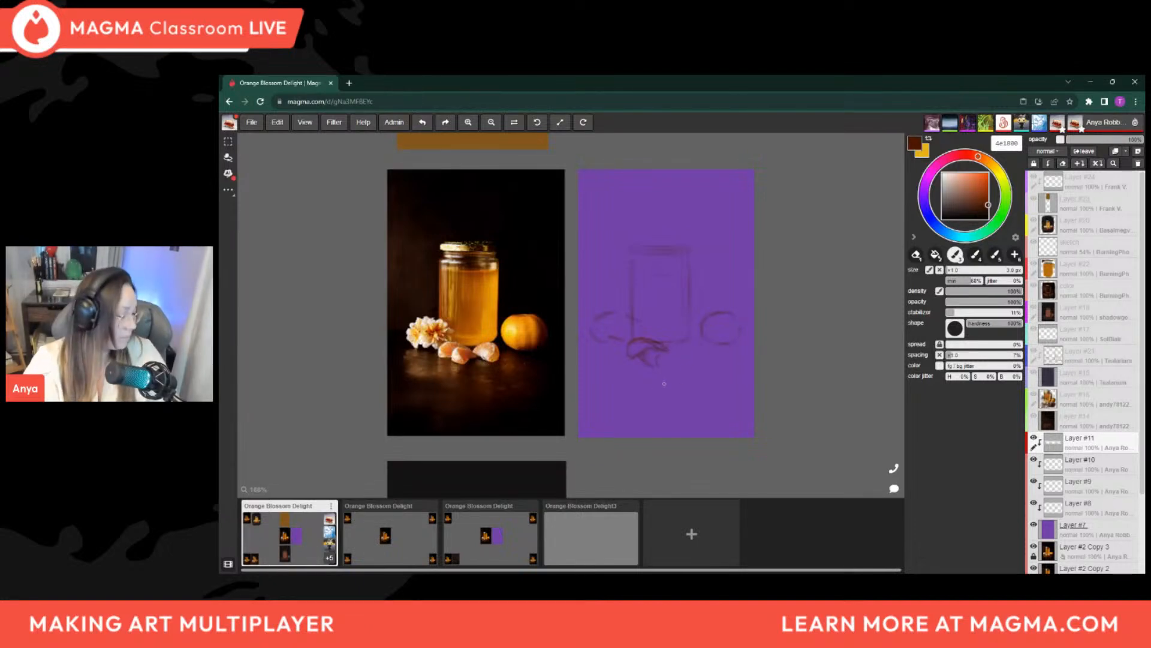
key(e)
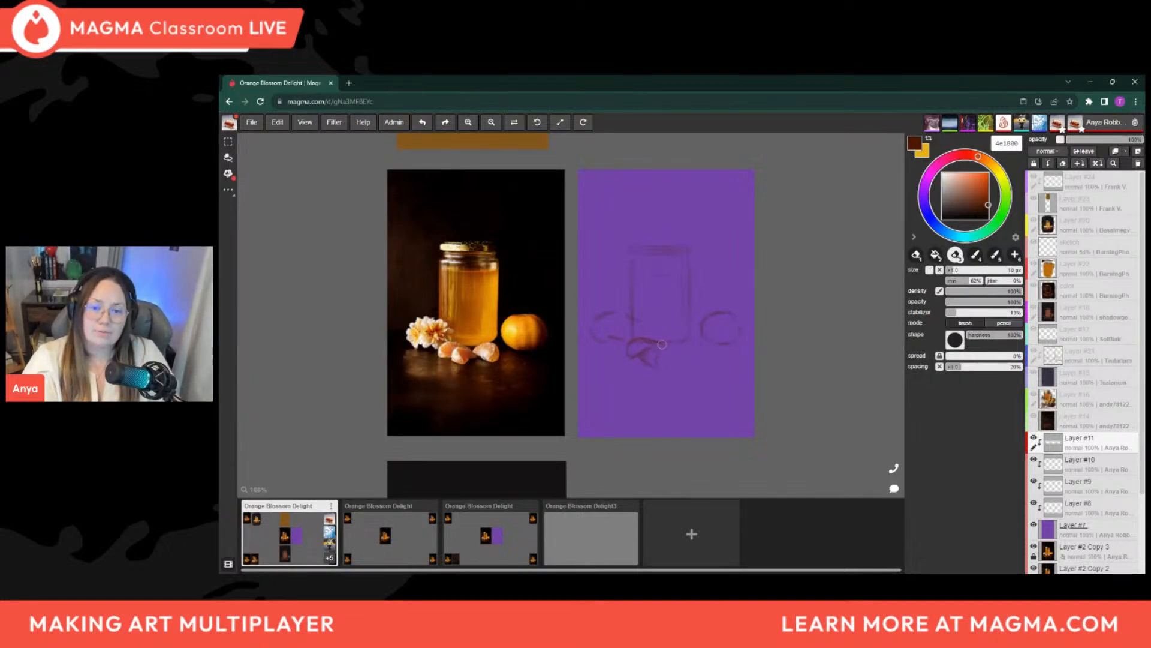
key(e)
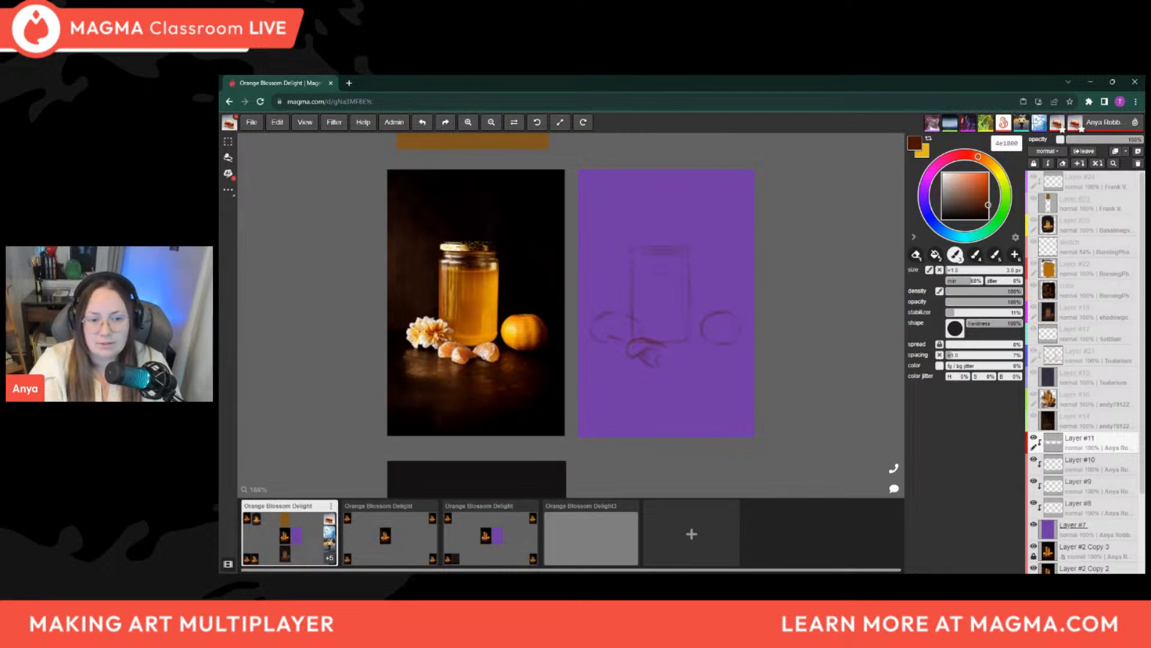
Set the brush color to magenta ff00c1 and add a new layer directly above Layer #11
click(987, 174)
click(936, 166)
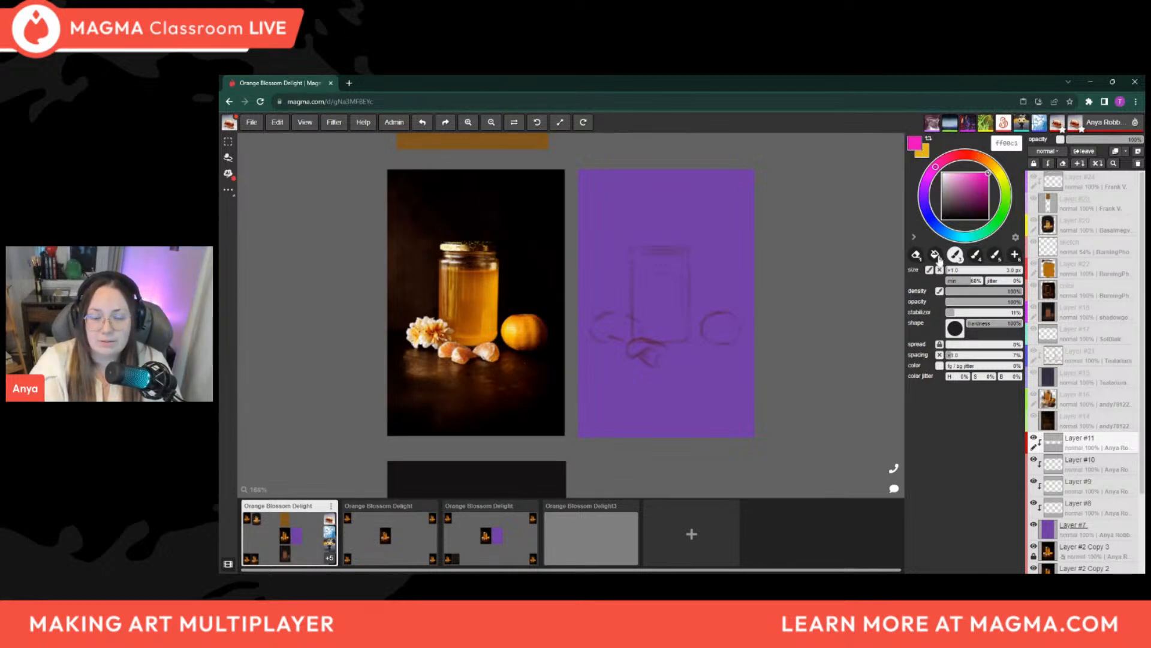
scroll(557, 341, up, 5)
scroll(563, 337, down, 3)
scroll(399, 292, up, 2)
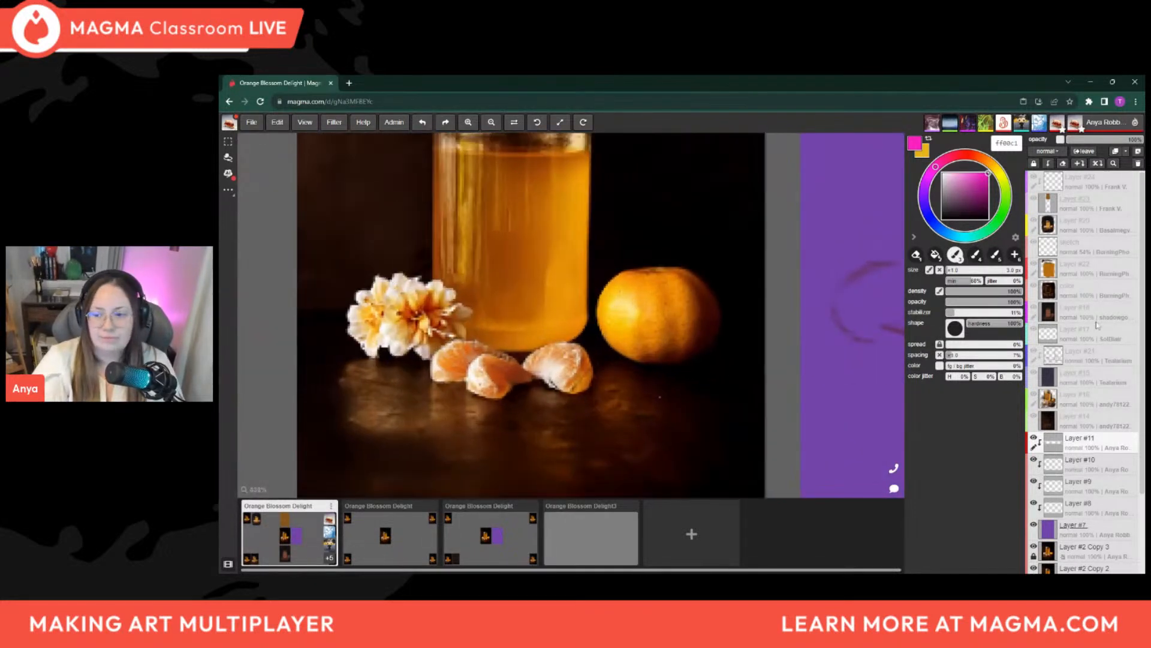
click(1138, 151)
Trace the left and middle mandarin segments on the reference photo in magenta and circle the dark gap beside them
mouse_move(461, 340)
mouse_down()
mouse_move(518, 363)
mouse_move(436, 359)
mouse_move(434, 380)
mouse_move(455, 378)
mouse_up()
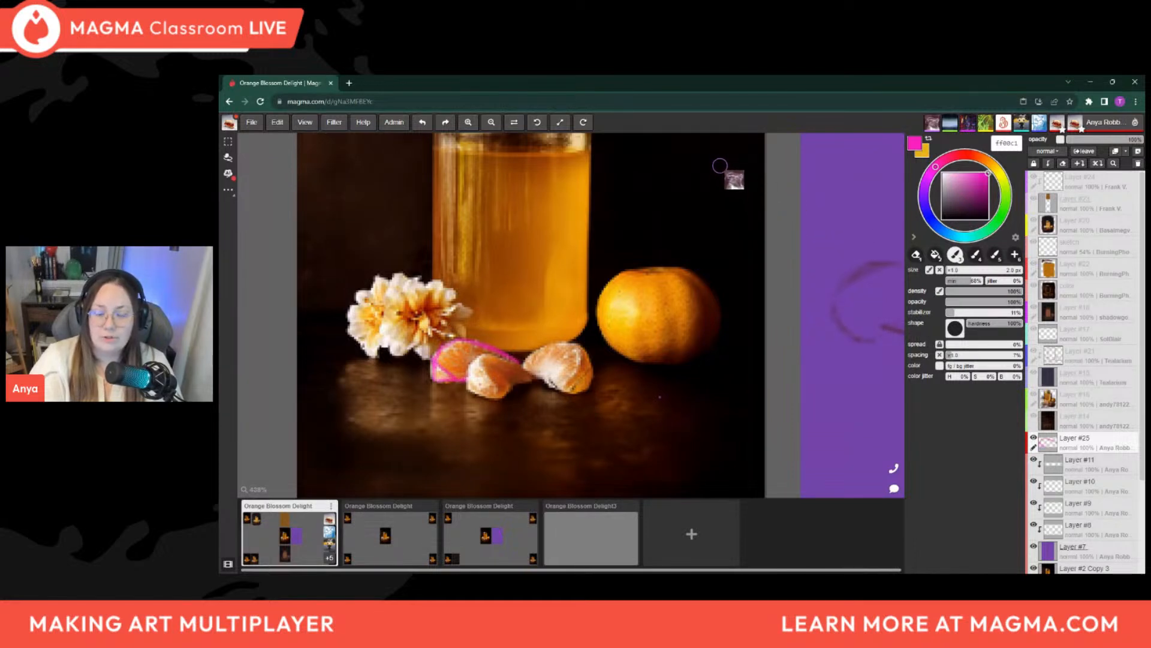
mouse_move(478, 354)
mouse_down()
mouse_move(502, 392)
mouse_move(538, 382)
mouse_up()
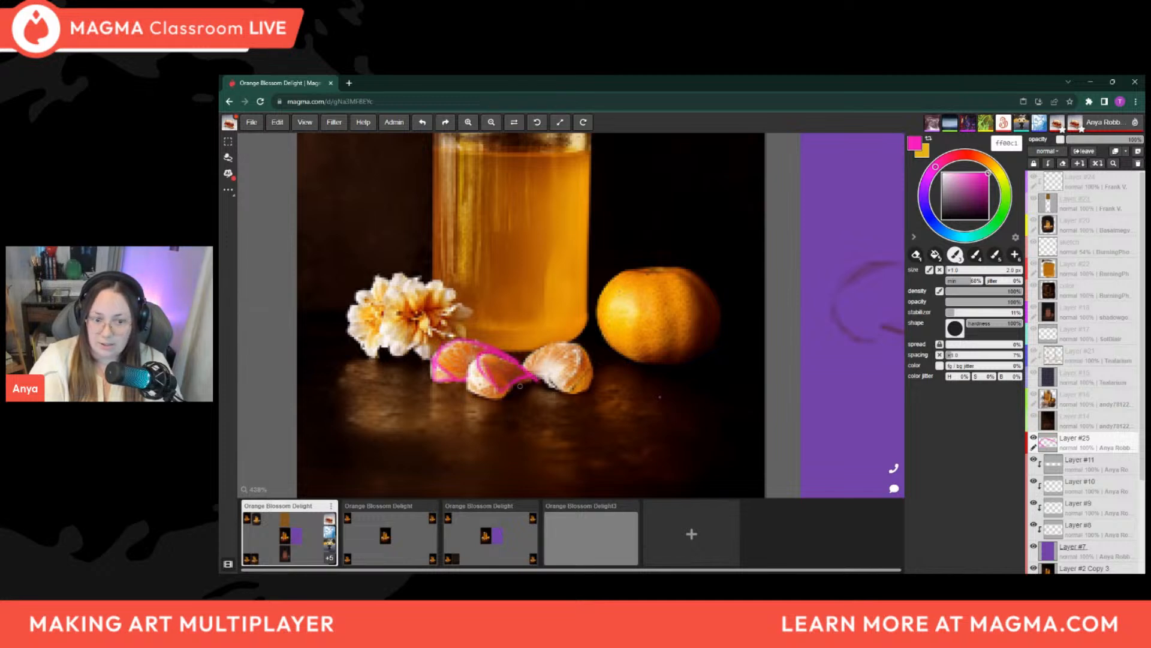
drag(478, 355, 499, 400)
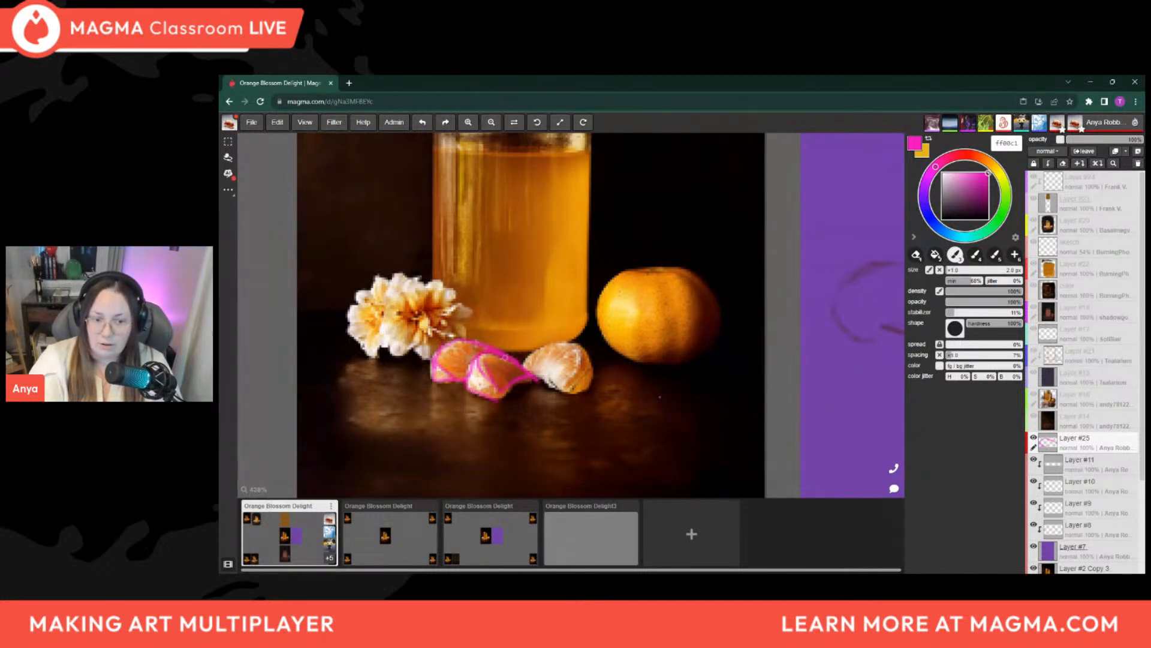
drag(511, 352, 533, 352)
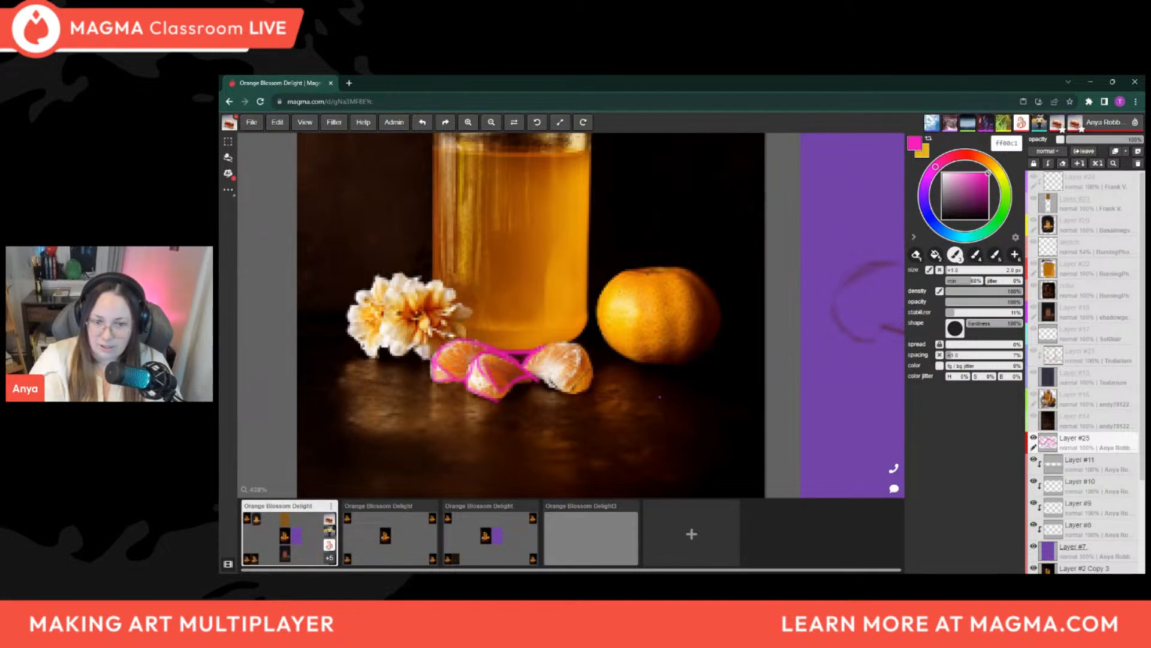
mouse_move(515, 341)
mouse_down()
mouse_move(500, 352)
mouse_move(522, 335)
mouse_move(494, 346)
mouse_up()
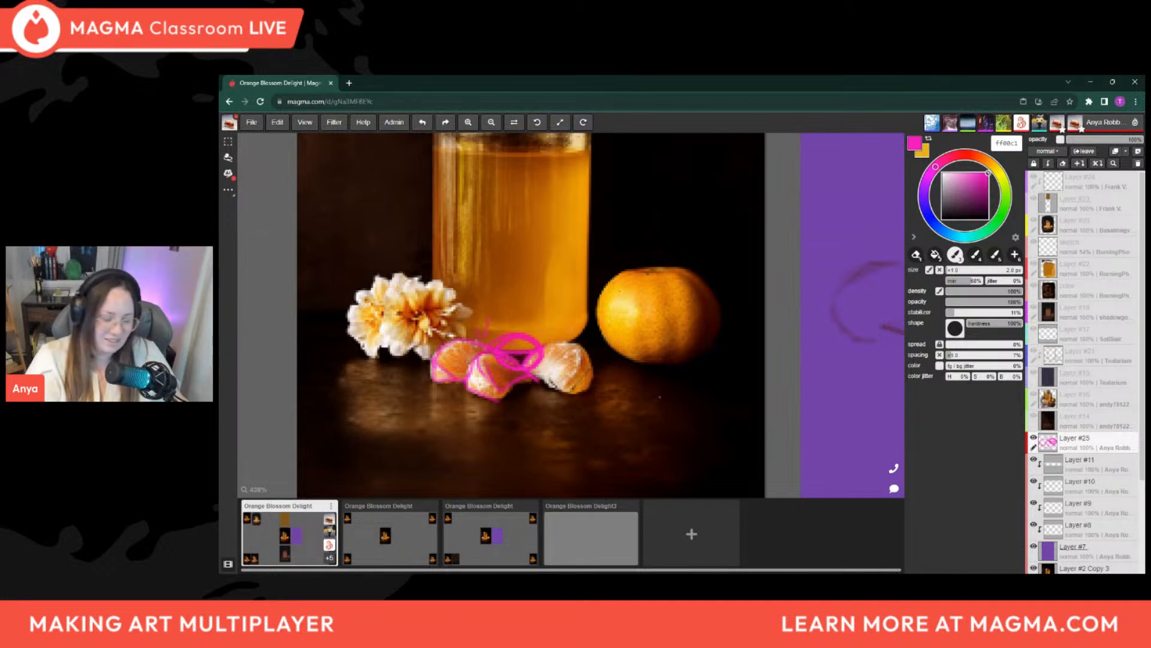
Erase the magenta markings from the reference photo and return to the brush
key(e)
mouse_move(529, 351)
mouse_down()
mouse_move(487, 327)
mouse_move(510, 360)
mouse_move(461, 372)
mouse_move(432, 396)
mouse_up()
key(b)
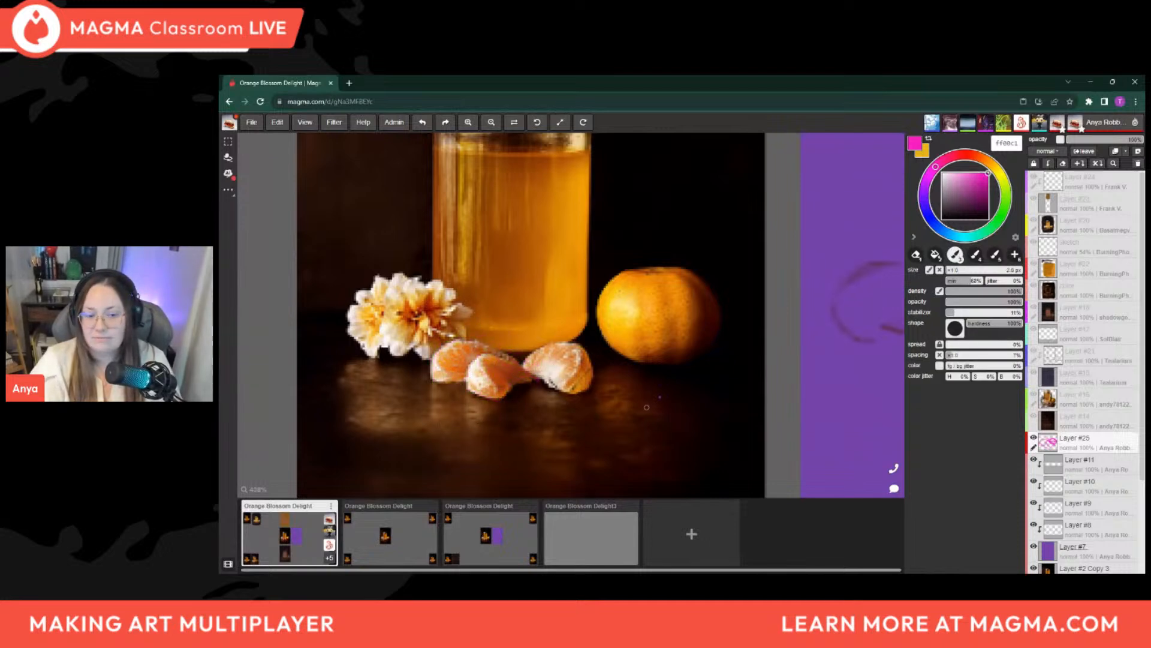
Set the brush color to dark brown 481e00 and draw the dark gap between the mandarin segments below the jar on the purple panel
scroll(646, 407, down, 5)
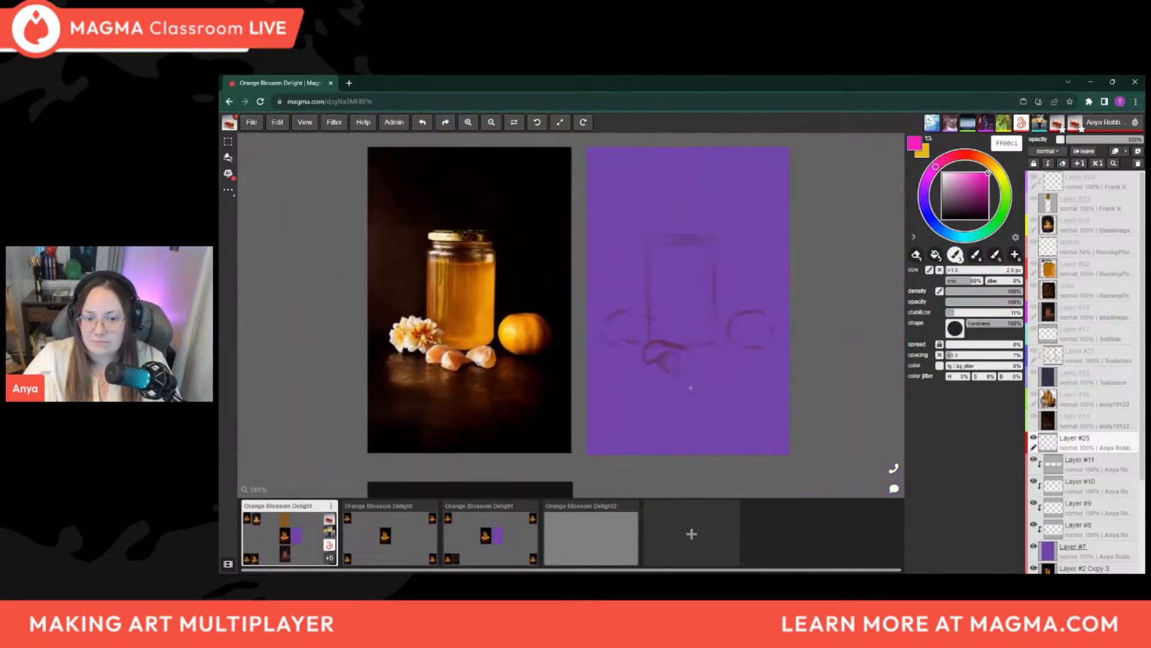
scroll(687, 388, up, 3)
scroll(781, 265, down, 1)
scroll(782, 266, up, 1)
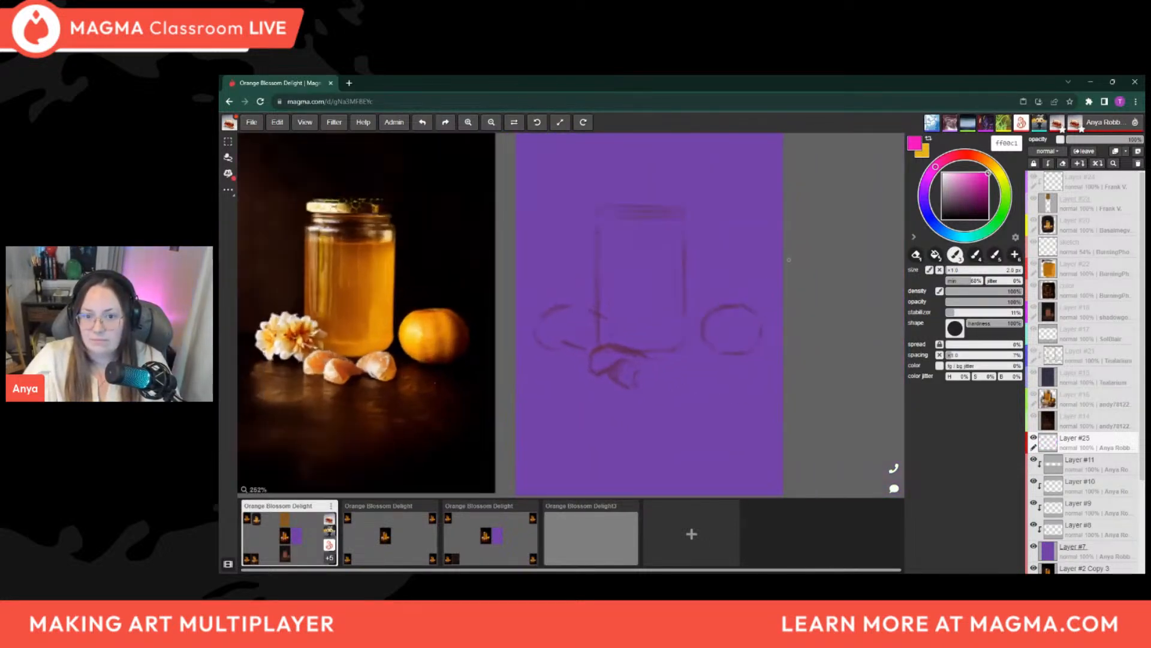
click(981, 158)
click(988, 202)
click(988, 205)
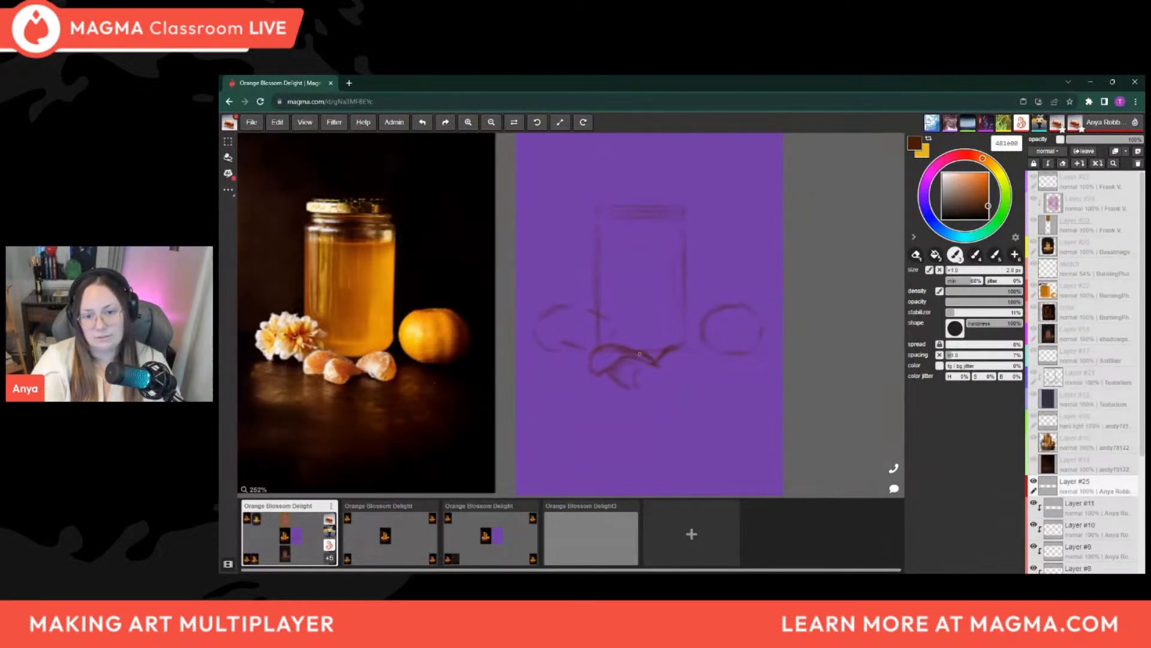
Clean up the segment lines with a smaller eraser and sketch the right mandarin segment with the brush reduced to 1.5 px
key(e)
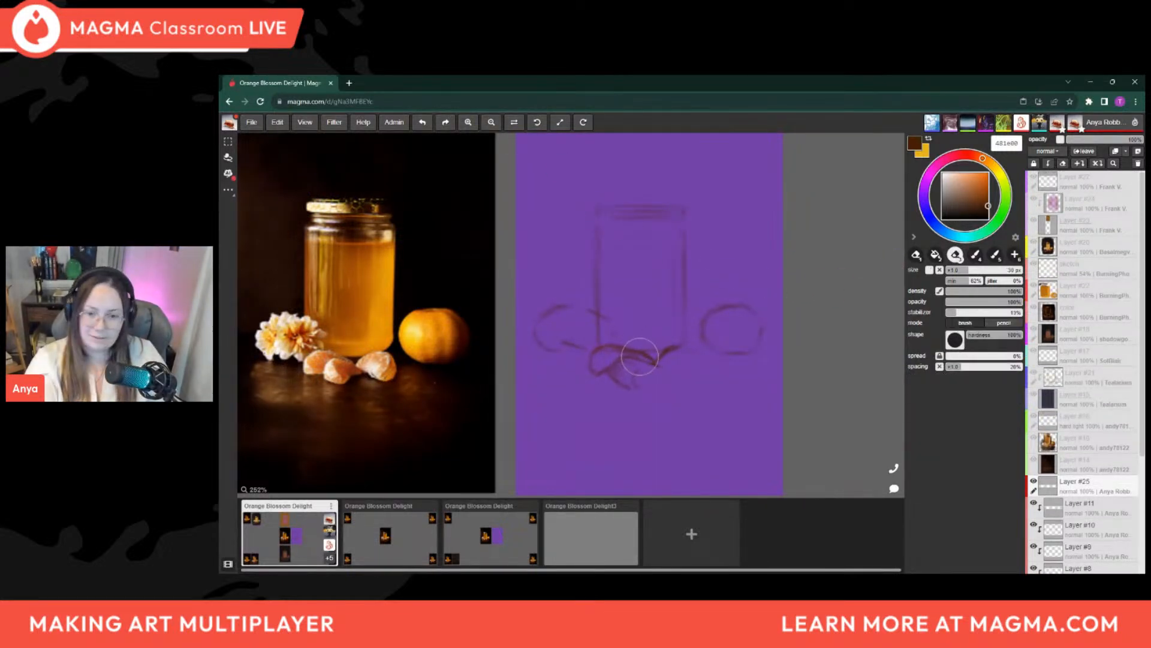
key(bracketleft)
key(bracketleft)
key(bracketleft)
key(bracketleft)
key(bracketleft)
key(bracketleft)
key(bracketleft)
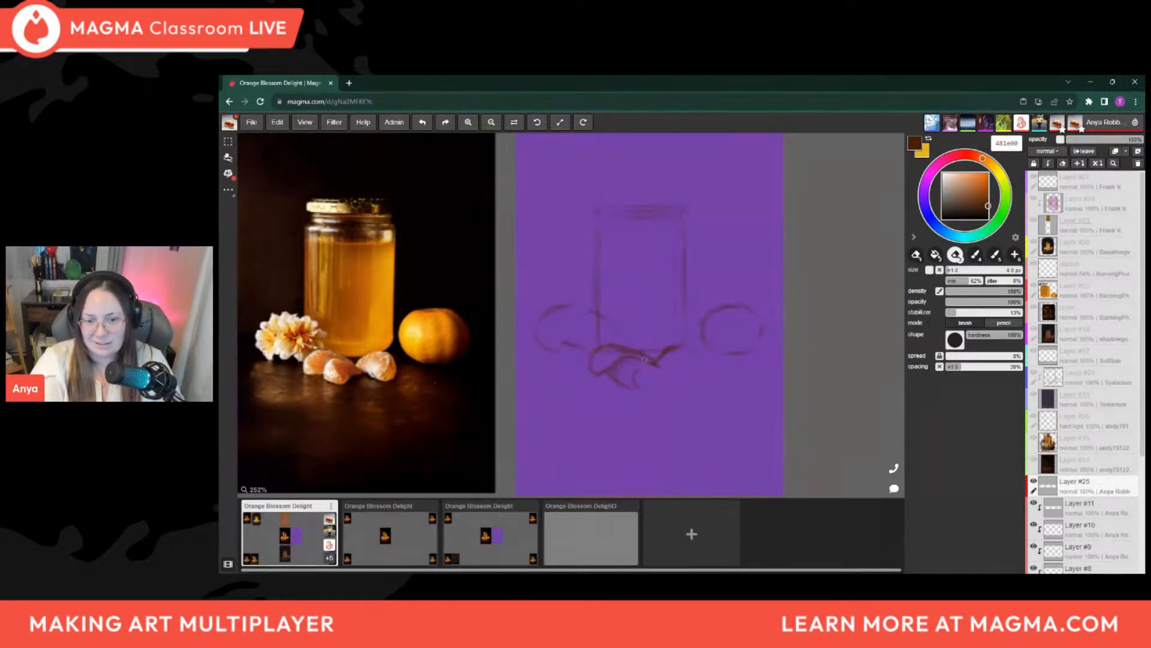
key(b)
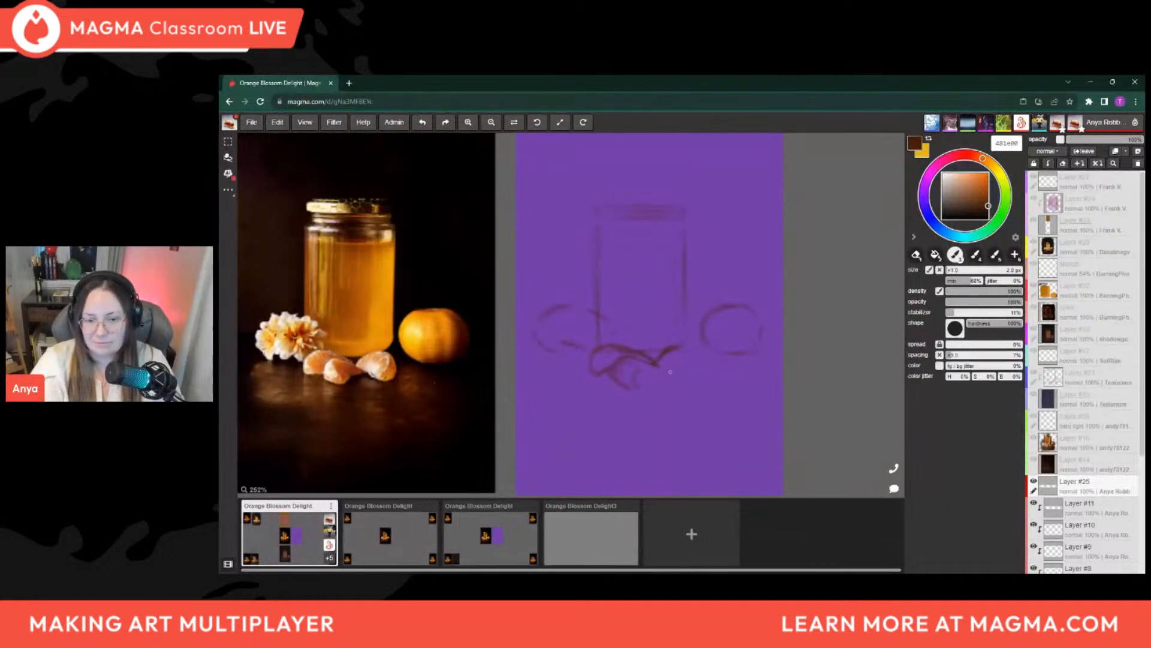
key(bracketleft)
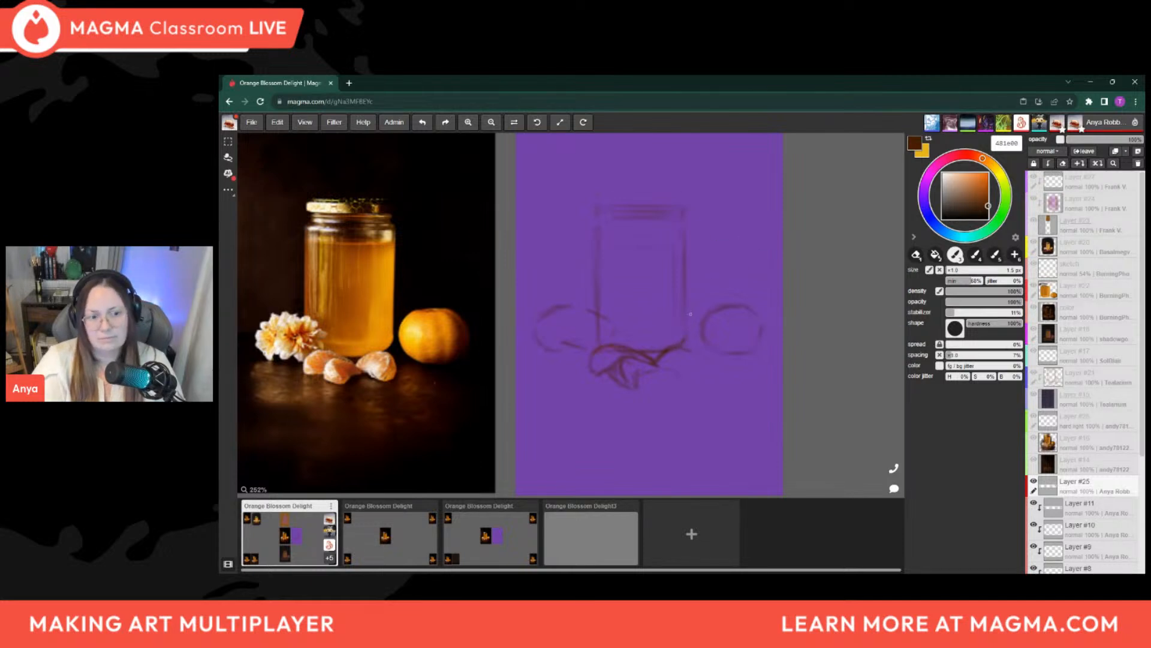
key(e)
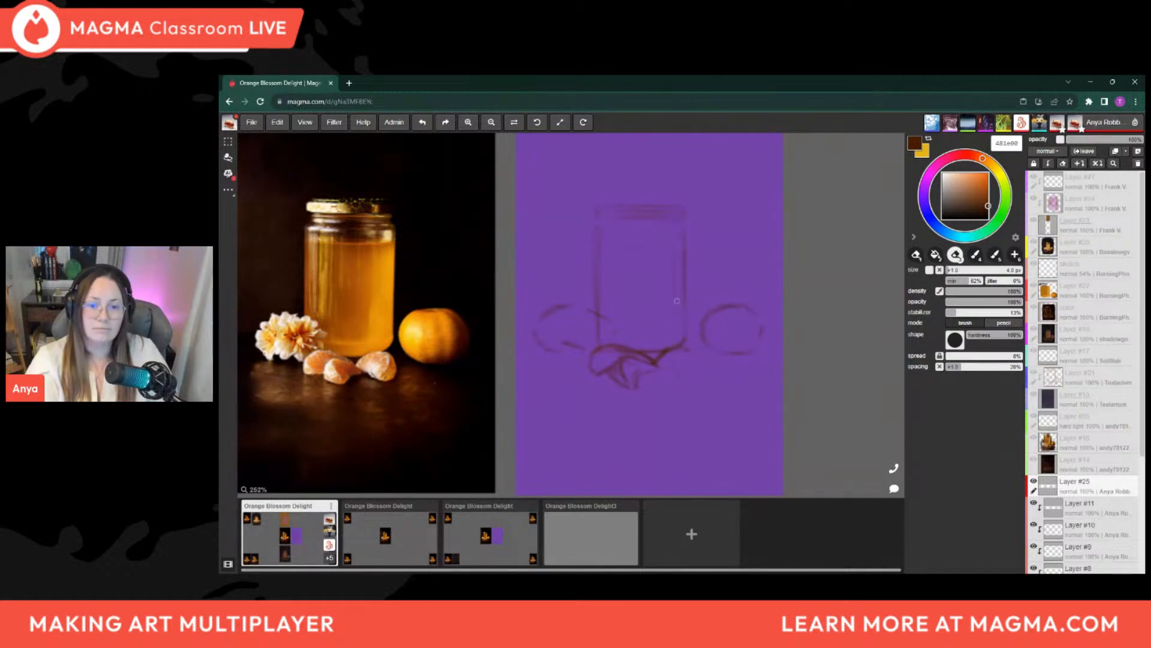
key(b)
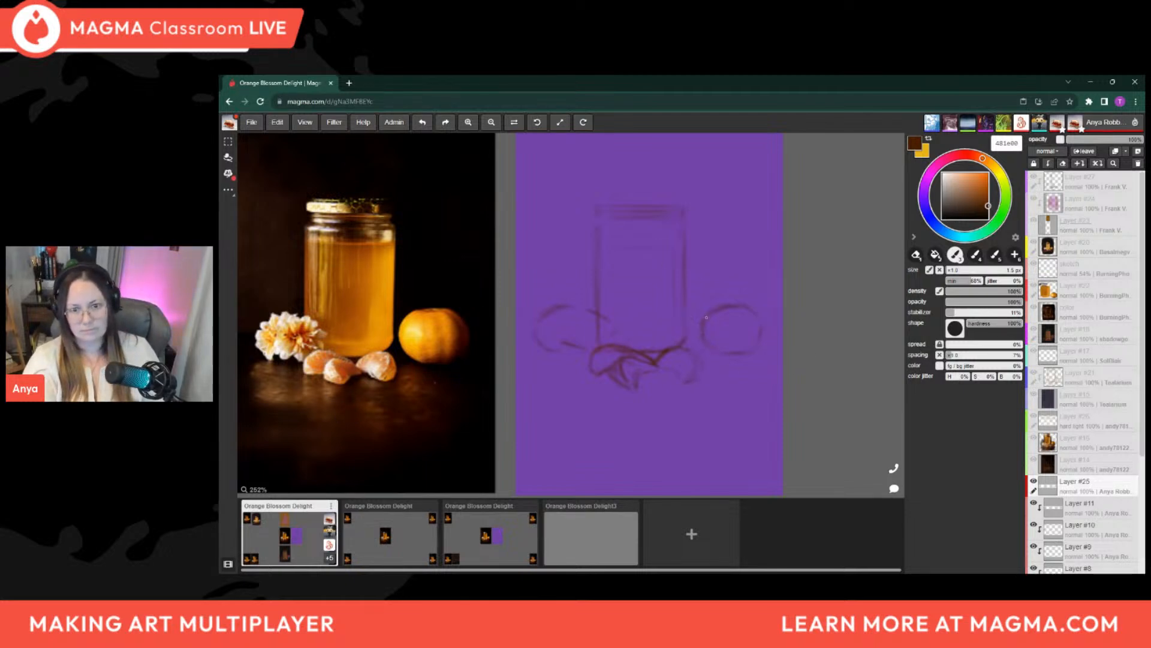
Look over the whole shared canvas to compare the other participants' paintings, and return to the purple panel
scroll(697, 332, down, 5)
scroll(693, 326, down, 3)
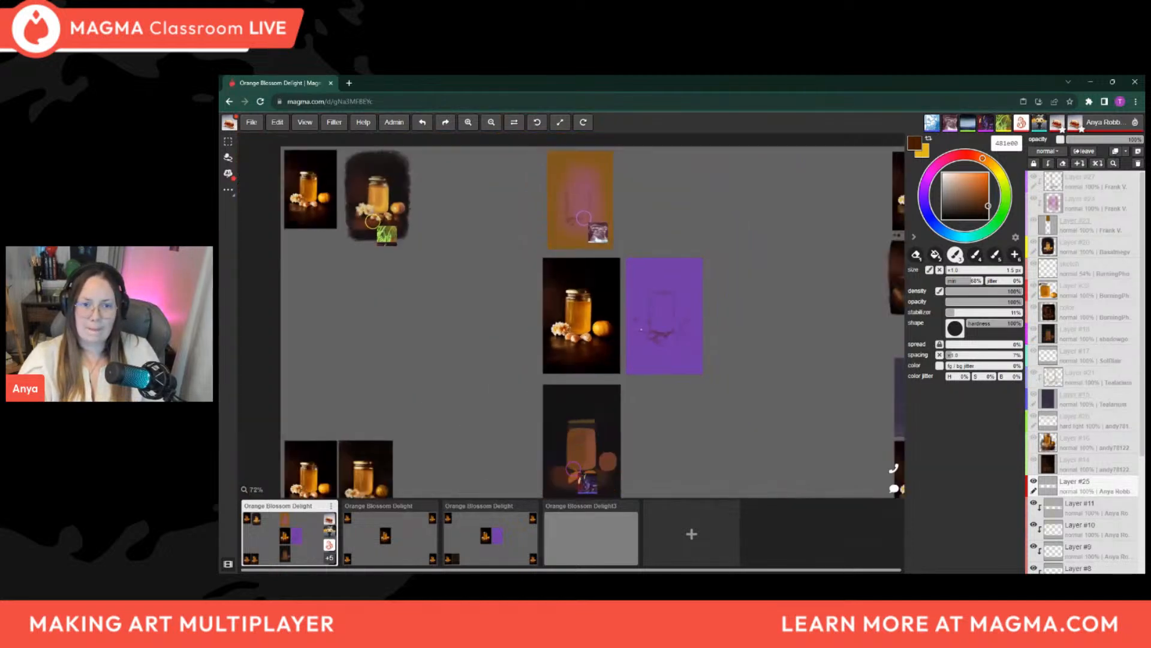
mouse_move(699, 426)
mouse_down()
mouse_move(648, 417)
mouse_move(638, 434)
mouse_move(681, 439)
mouse_up()
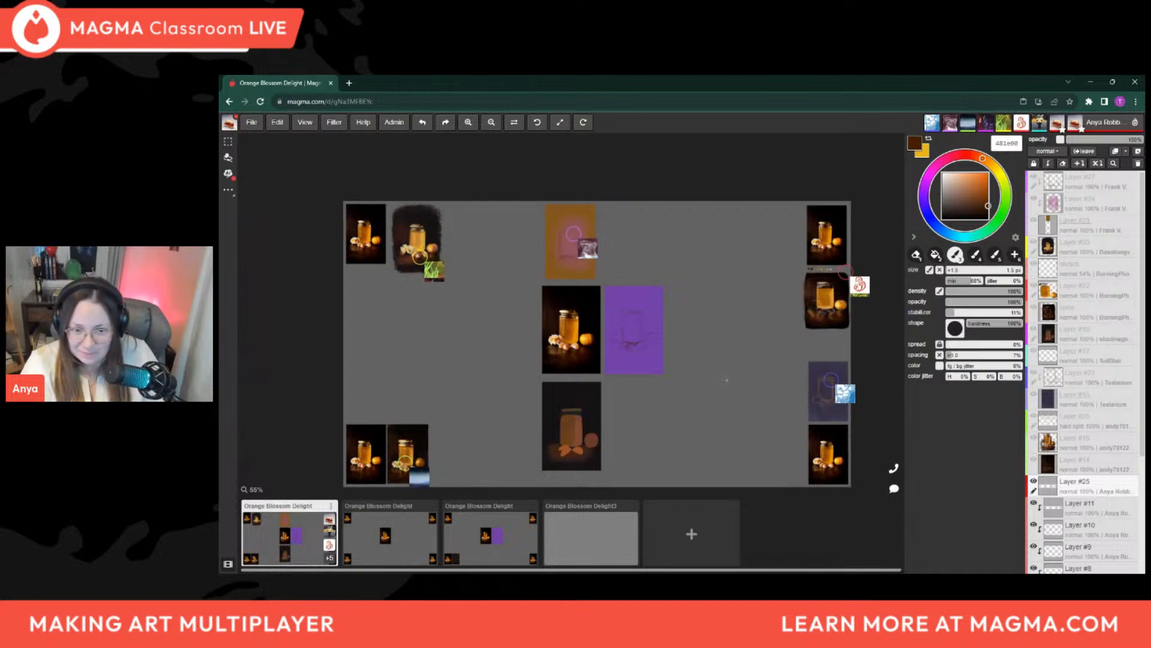
drag(726, 381, 751, 384)
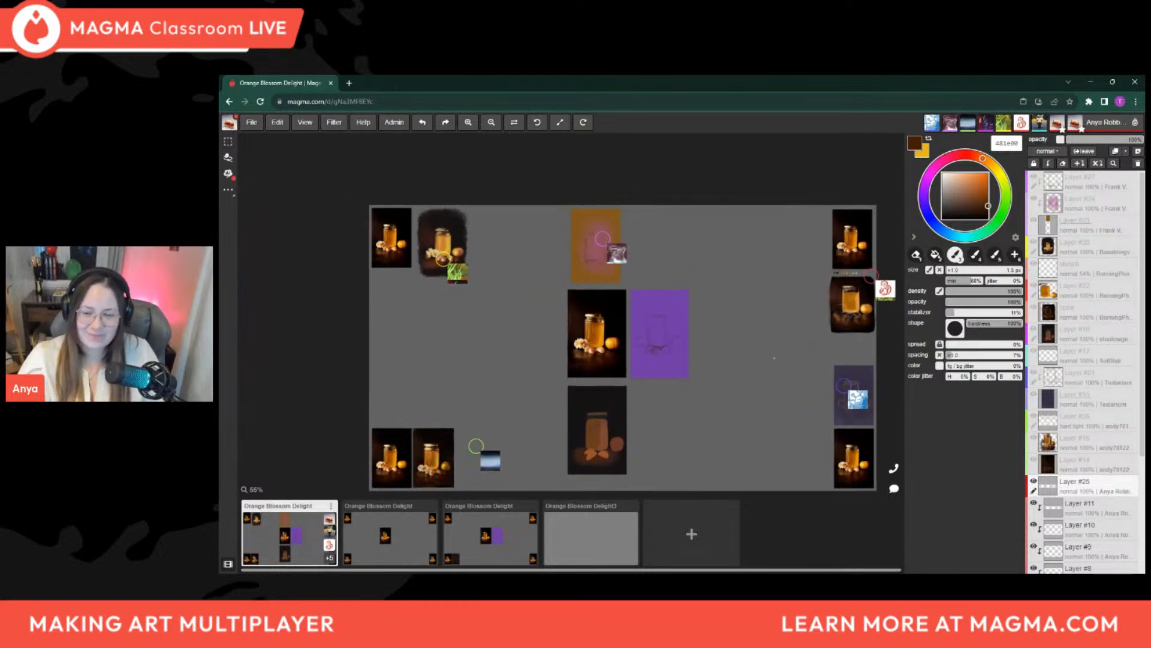
scroll(727, 358, down, 1)
scroll(690, 348, up, 7)
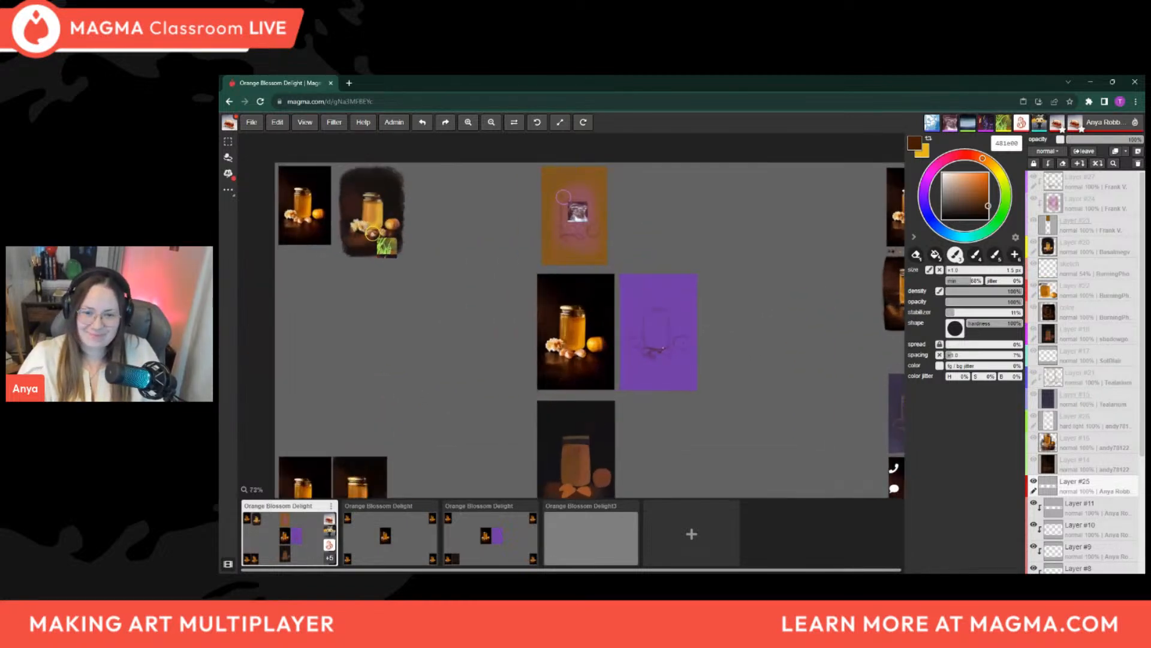
scroll(618, 260, up, 1)
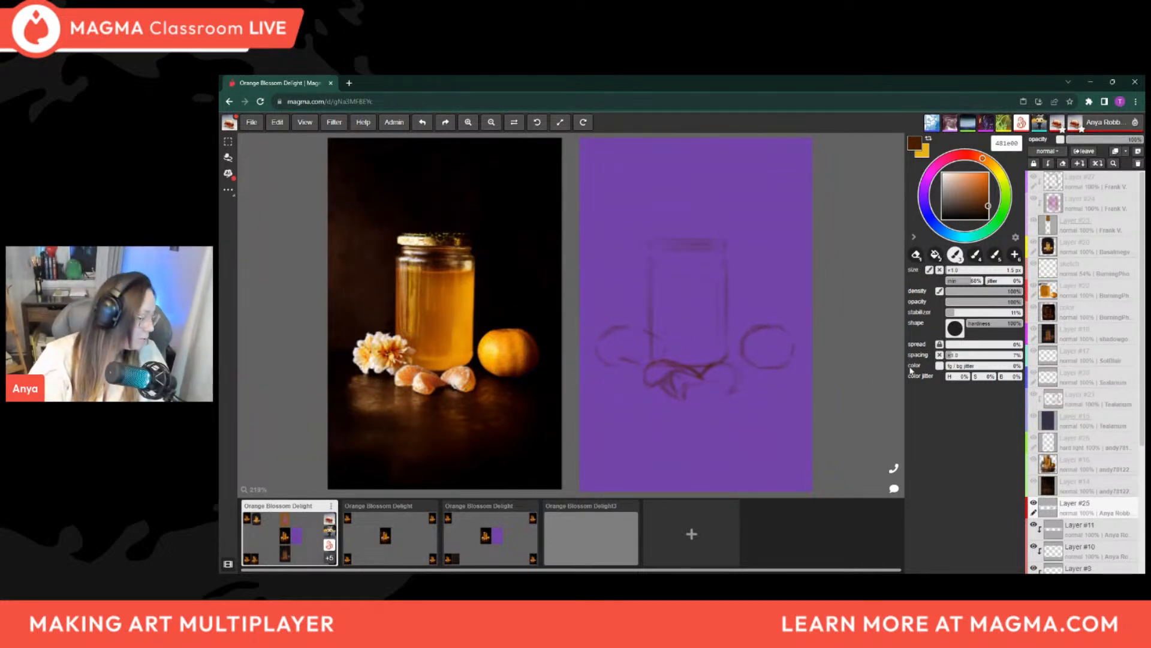
Try to lasso the whole mandarin's circle right of the jar and nudge it slightly, and clear the selection
key(l)
mouse_move(756, 314)
mouse_down()
mouse_move(737, 339)
mouse_move(742, 359)
mouse_move(792, 366)
mouse_move(778, 314)
mouse_up()
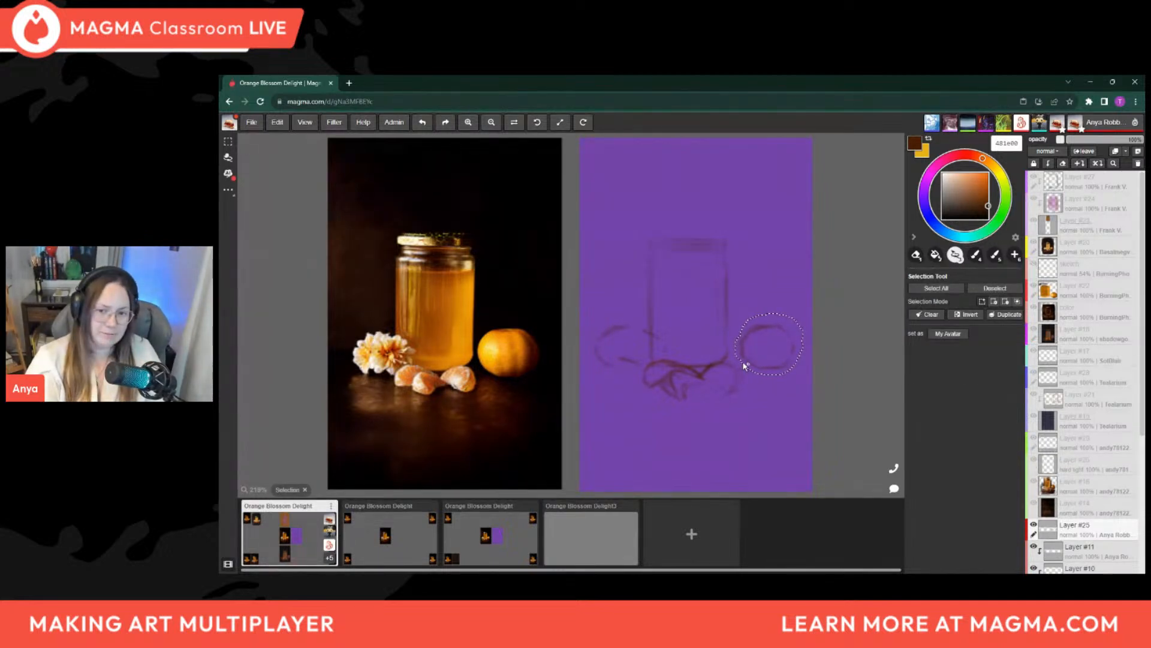
key(v)
drag(781, 350, 786, 347)
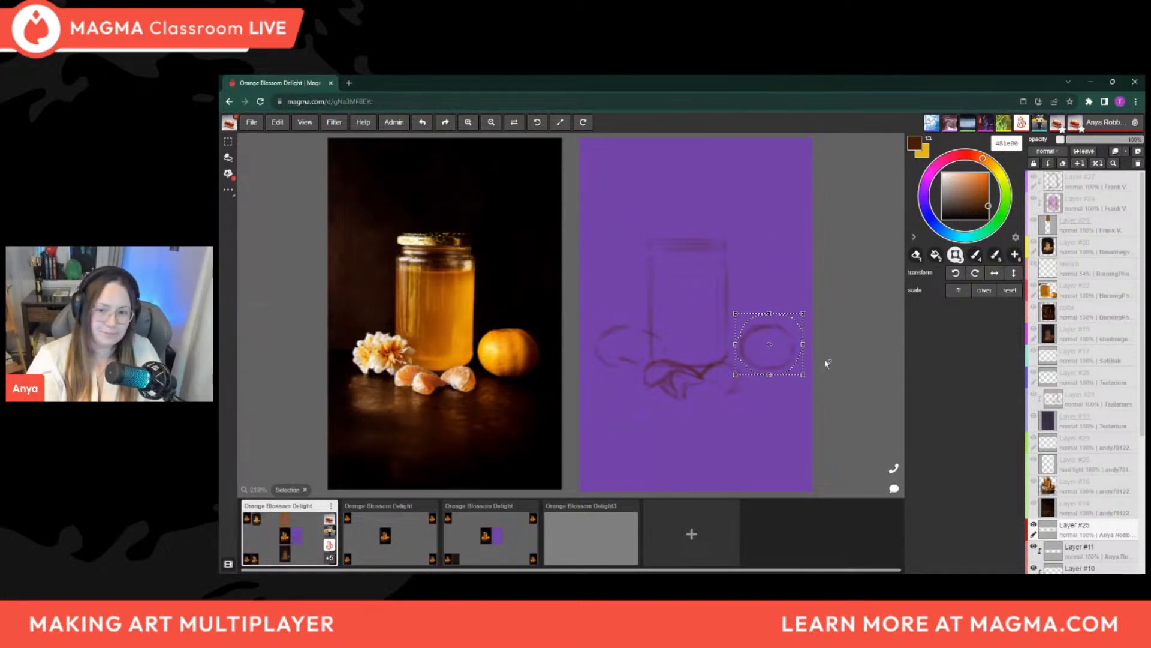
key(l)
key(ctrl+d)
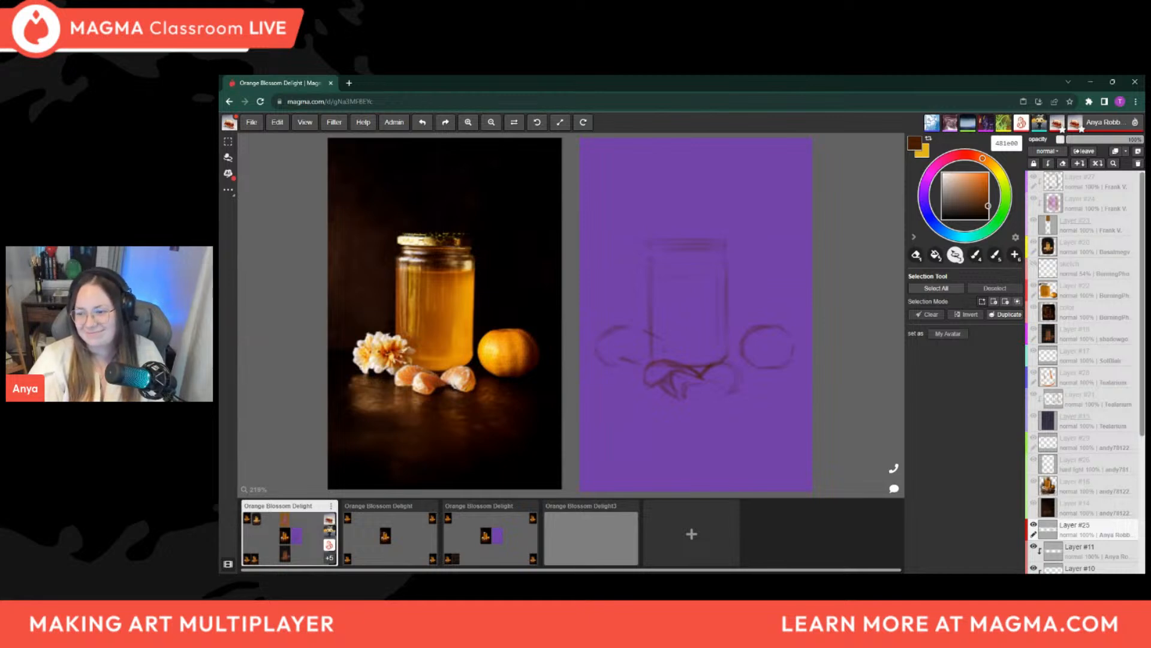
Move Layer #25 directly above Layer #8 and clip it to Layer #7
scroll(1131, 275, down, 3)
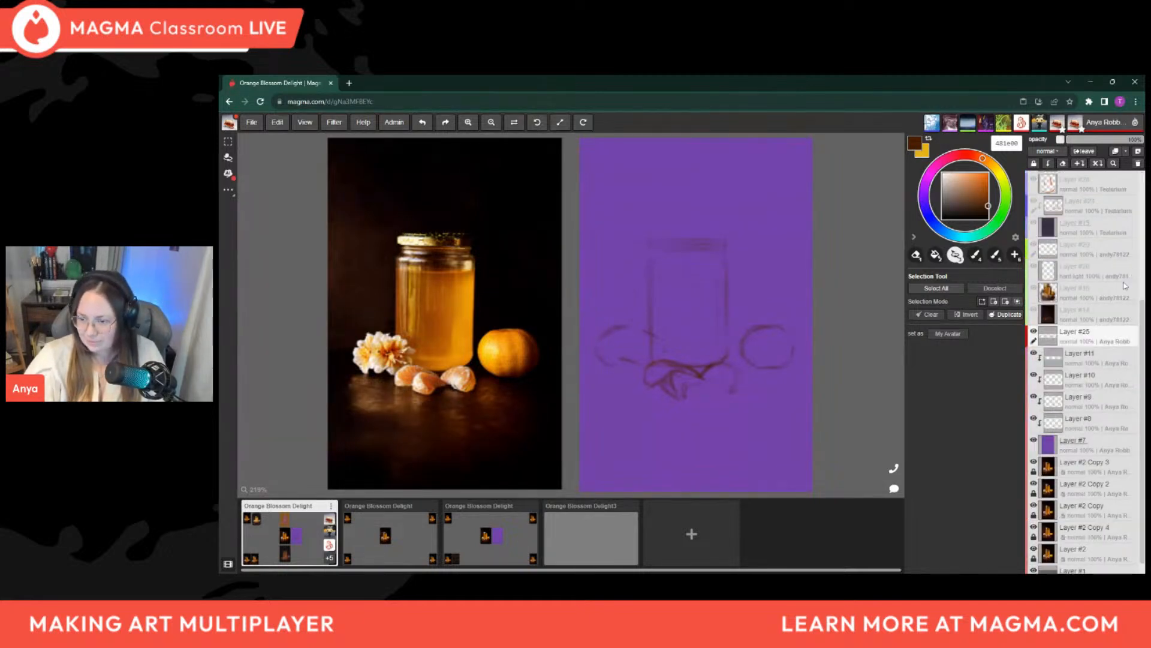
drag(1109, 326, 1112, 395)
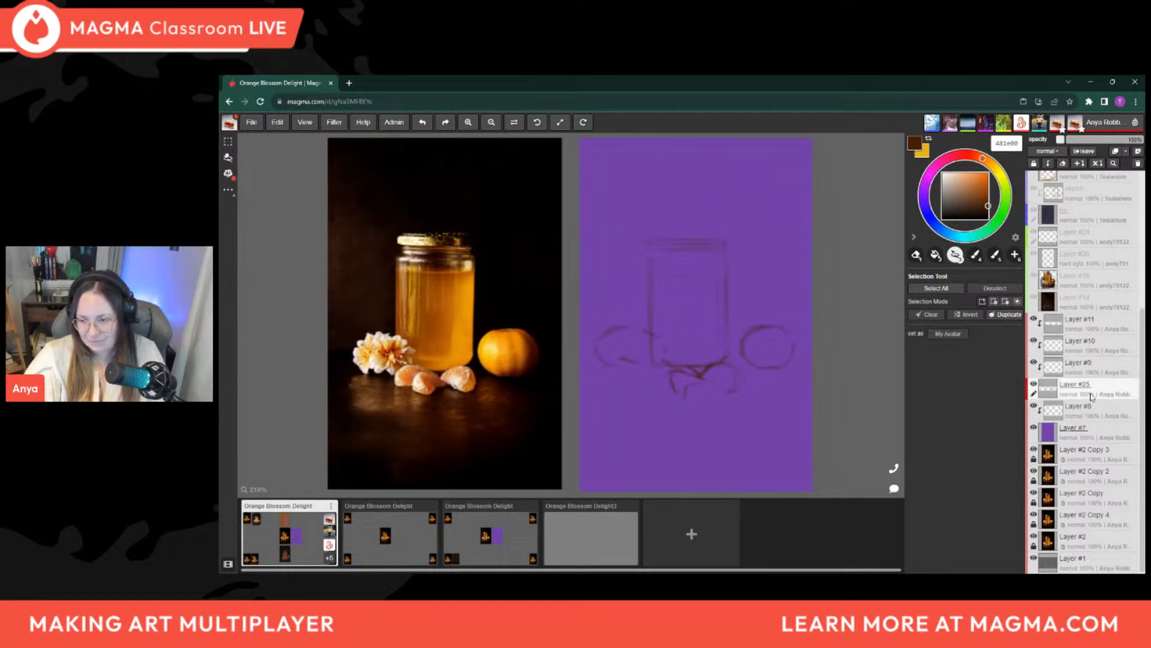
right_click(1092, 396)
click(1102, 391)
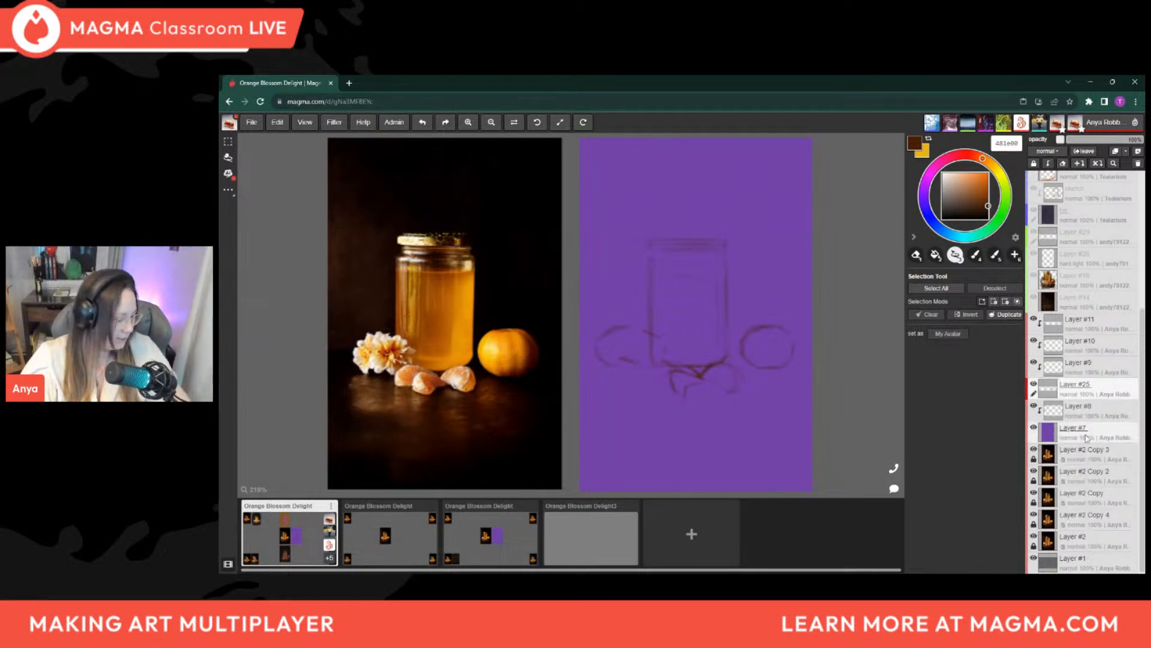
key(ctrl+alt+g)
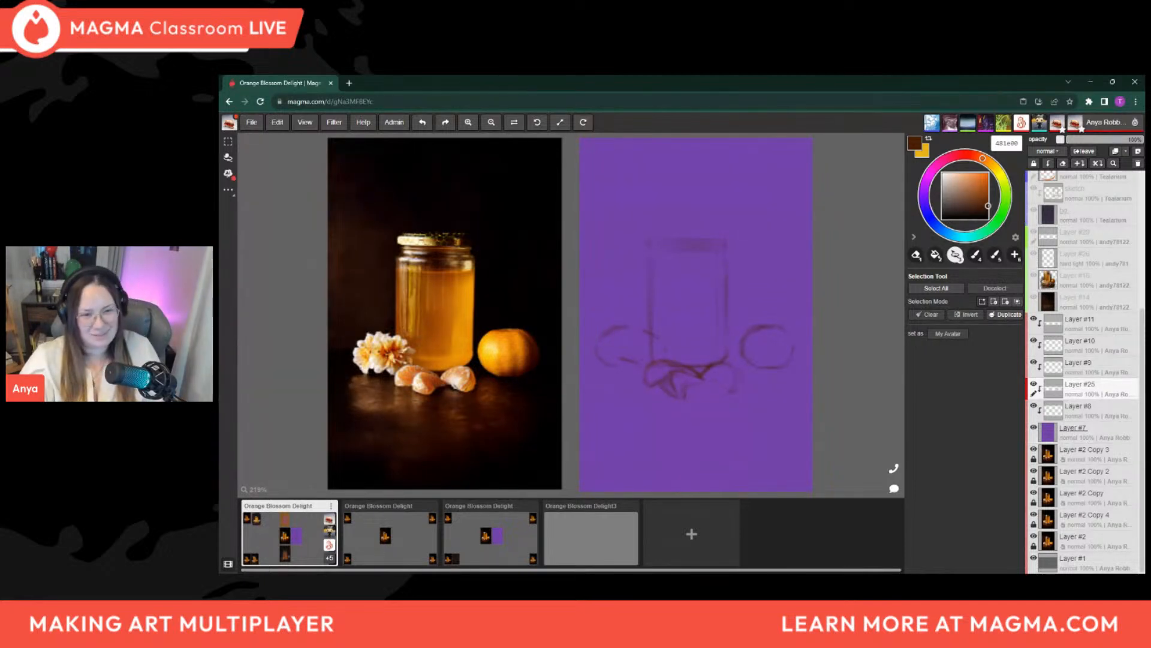
Merge Layer #25 down into Layer #8, move Layer #11 above Layer #8 and merge it too, checking by toggling the layer's visibility
right_click(1084, 399)
click(1085, 459)
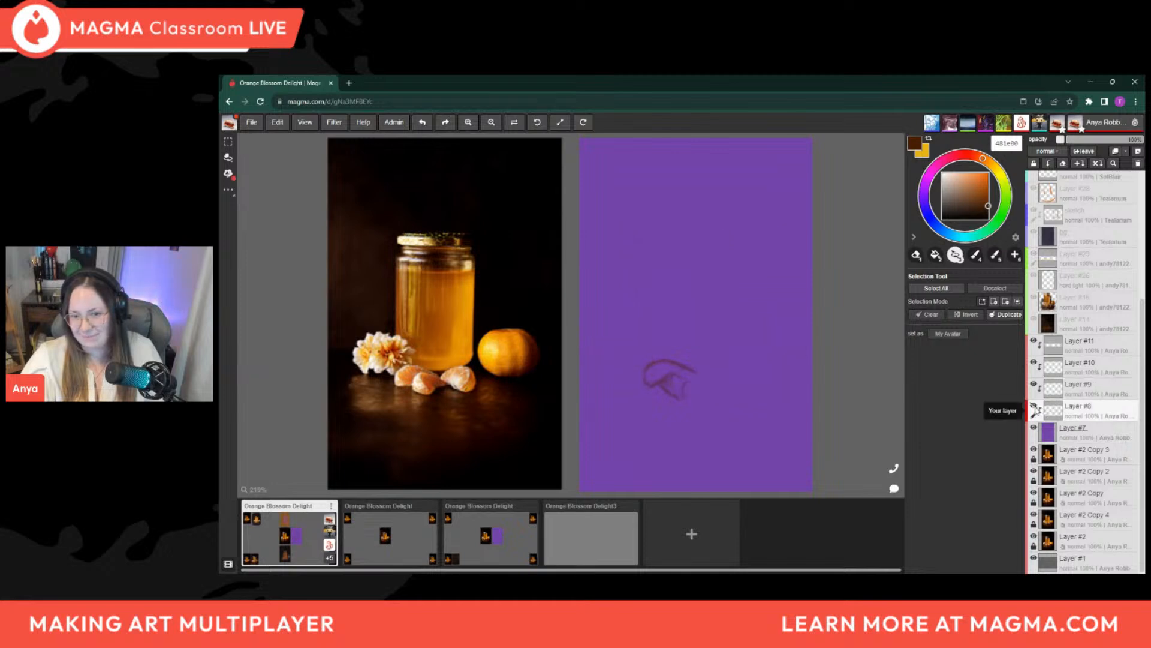
click(1083, 387)
click(1088, 362)
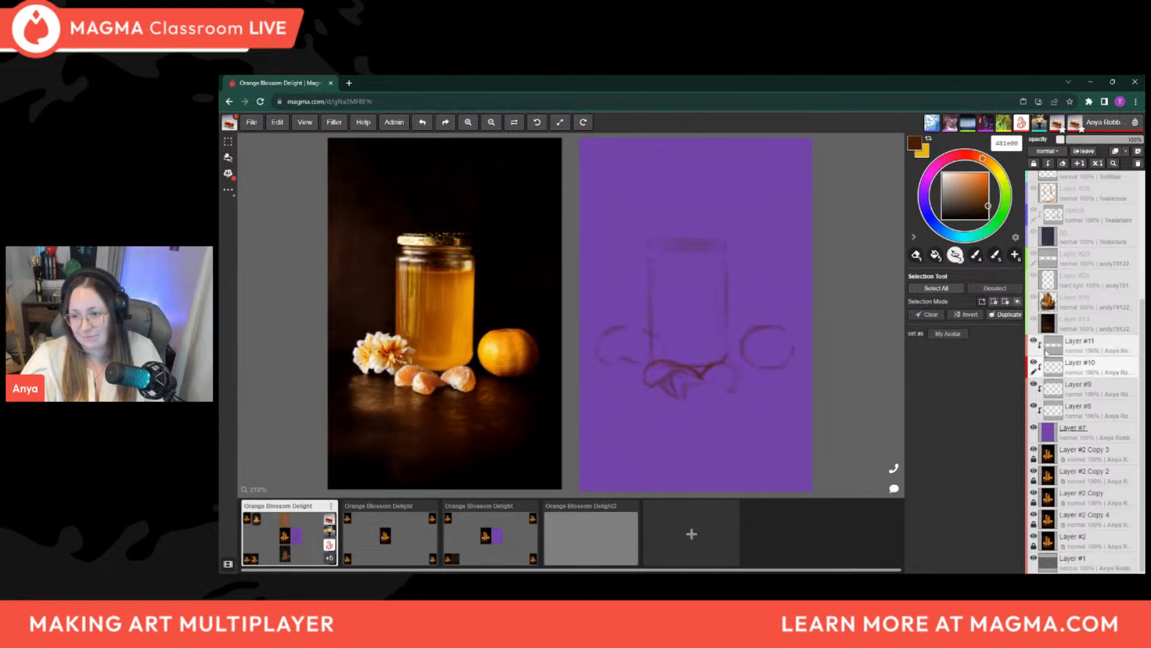
drag(1094, 352, 1080, 386)
right_click(1080, 386)
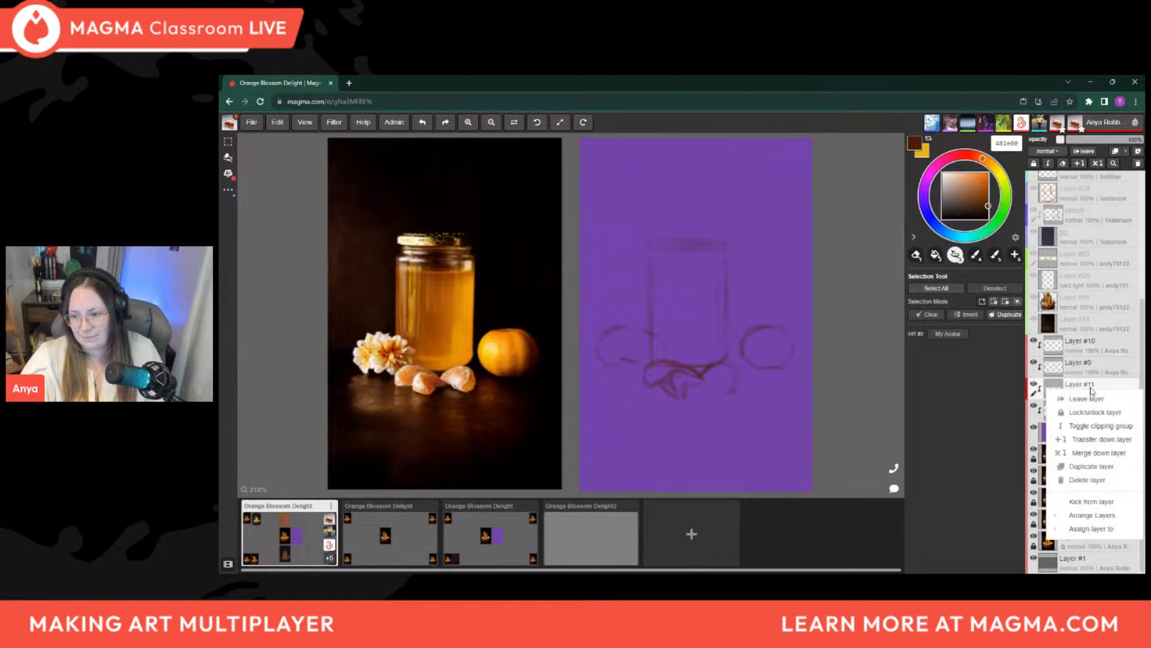
click(1091, 438)
click(1033, 406)
click(1033, 406)
click(1033, 406)
click(1034, 407)
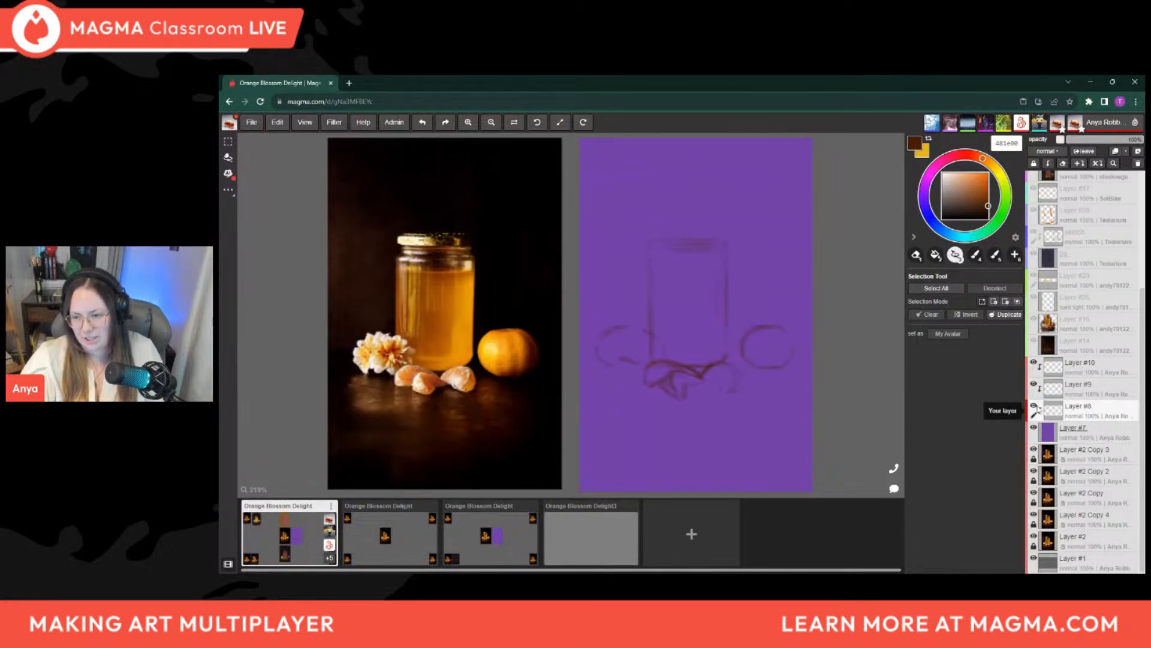
Rename Layer #8 as sketch
double_click(1081, 407)
text(sk)
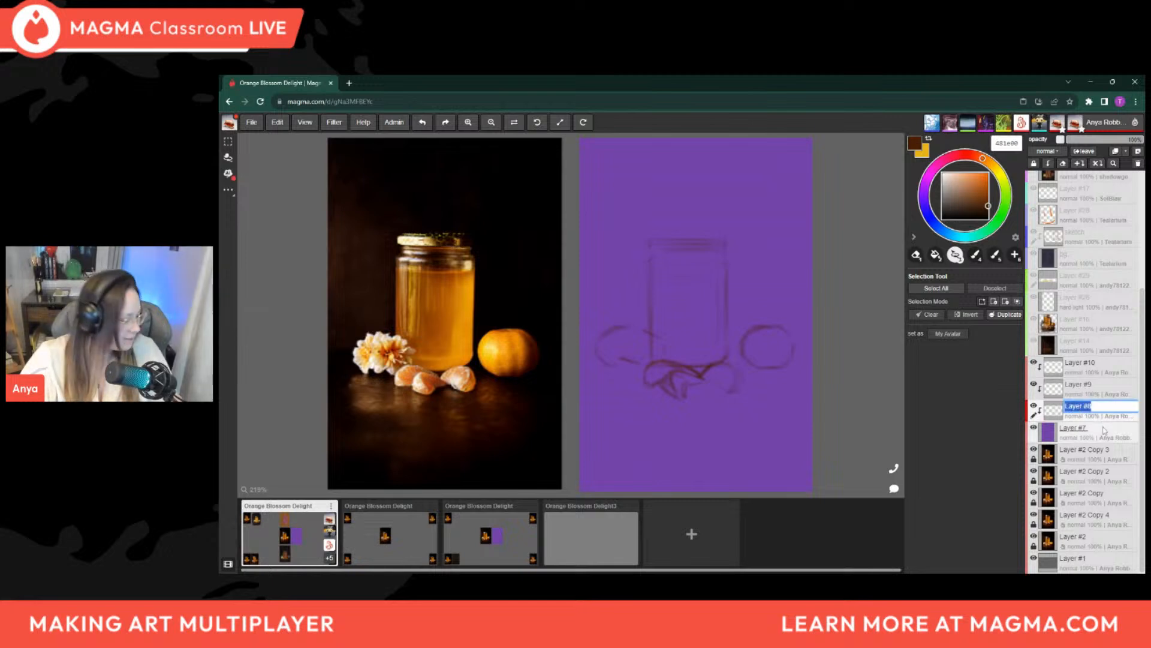
text(etch)
key(Return)
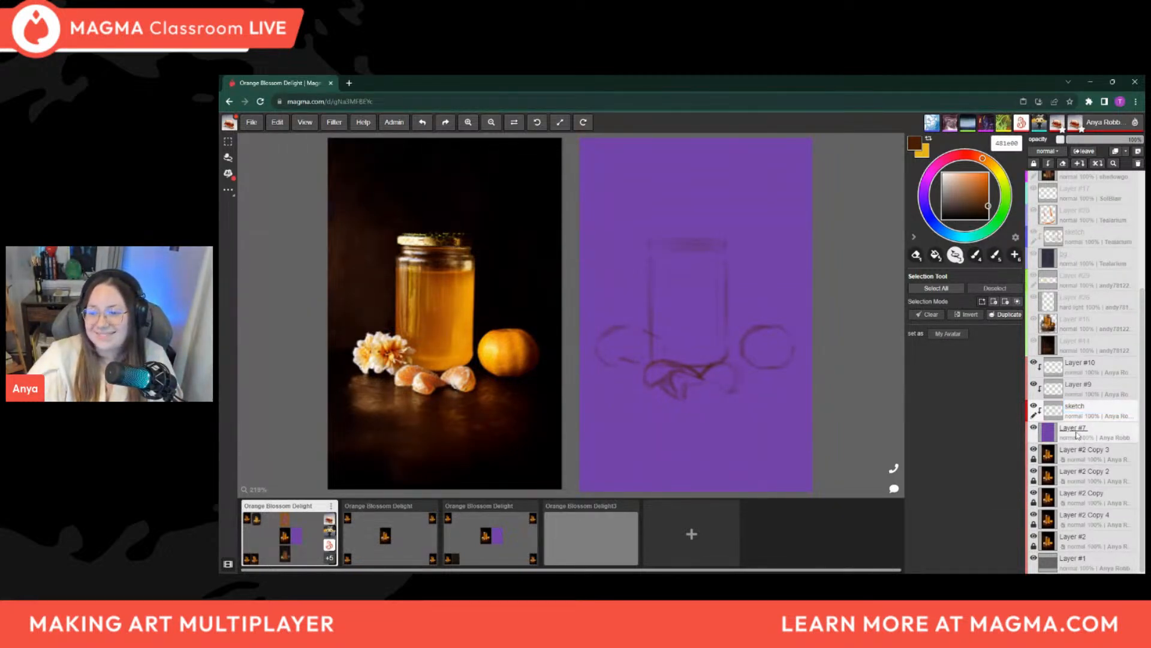
Lasso the mandarin's circle on the sketch layer, shift it slightly closer to the jar, adjust its size slightly, and clear the selection
scroll(657, 399, down, 2)
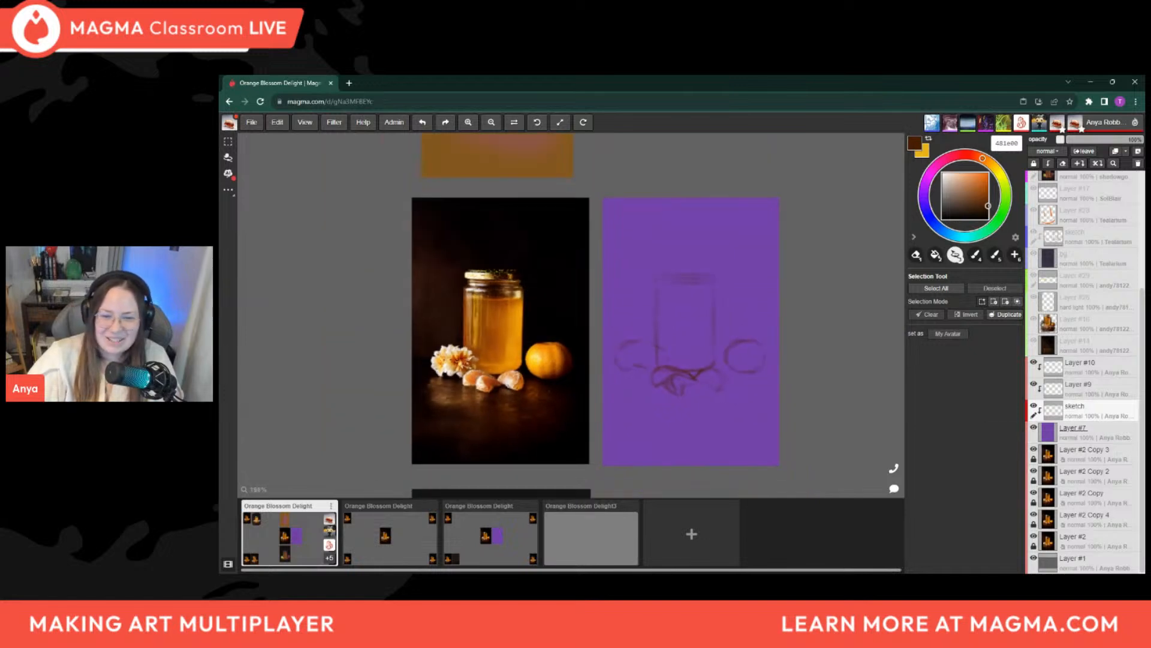
scroll(657, 398, up, 1)
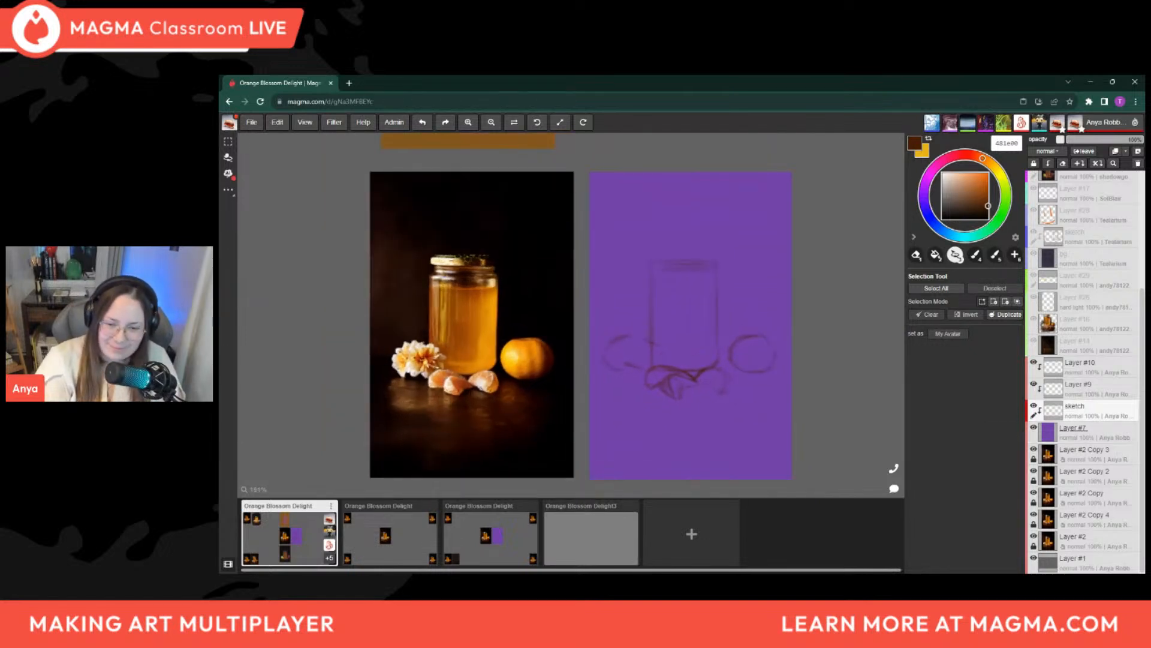
key(3)
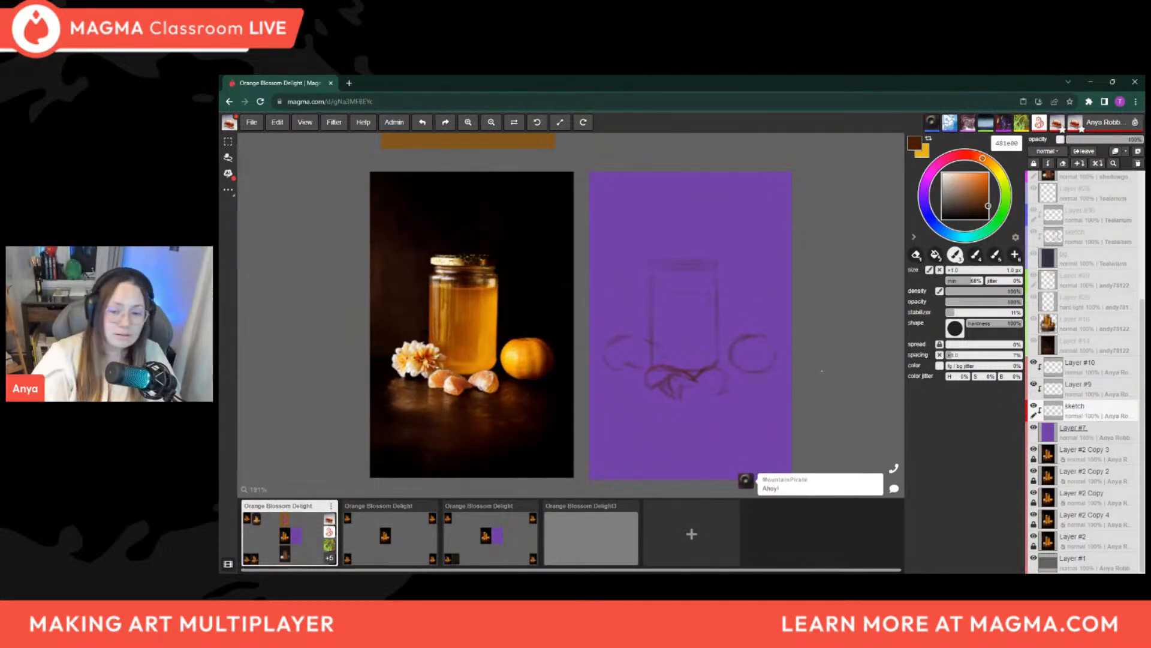
key(l)
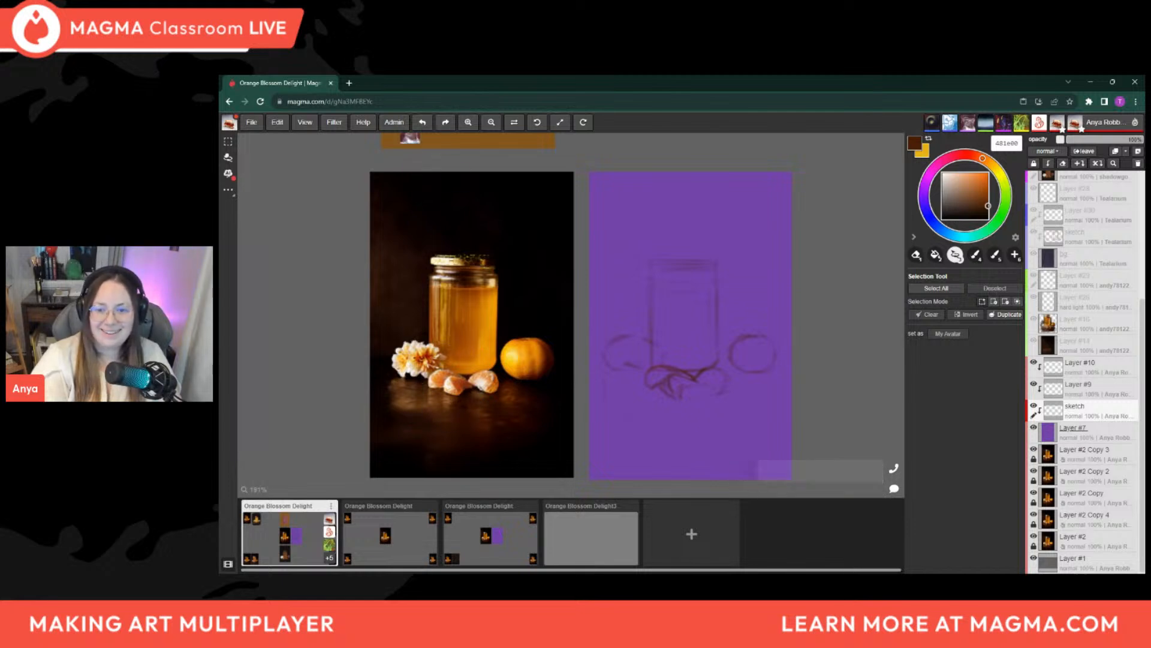
mouse_move(721, 354)
mouse_down()
mouse_move(747, 380)
mouse_move(779, 363)
mouse_move(732, 338)
mouse_up()
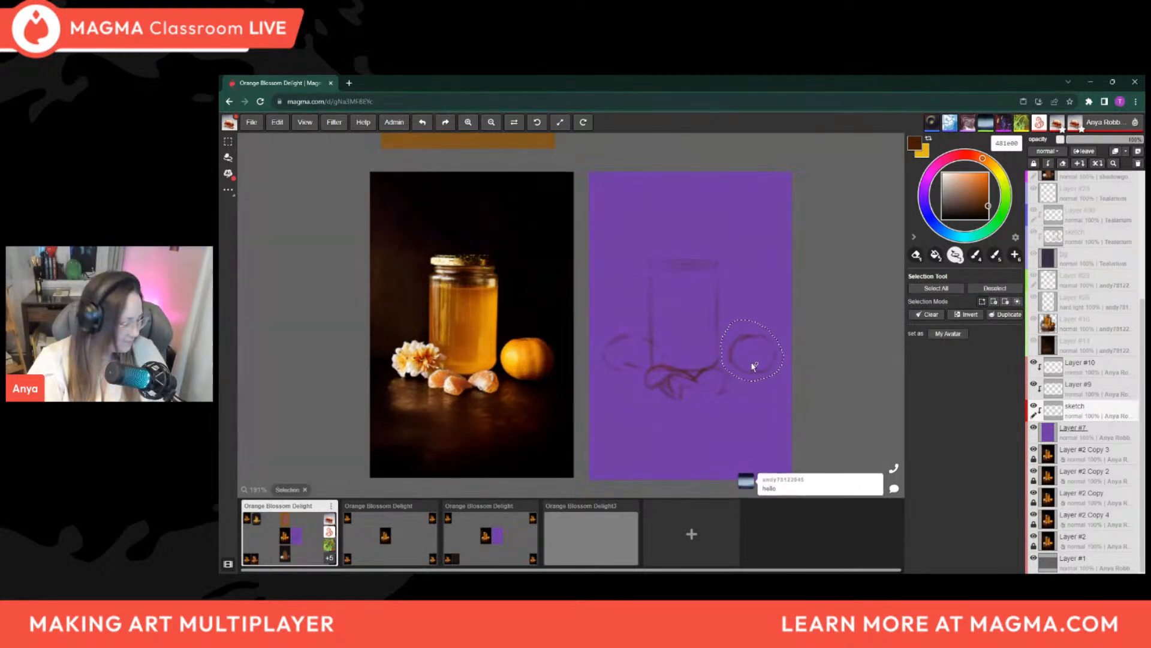
key(v)
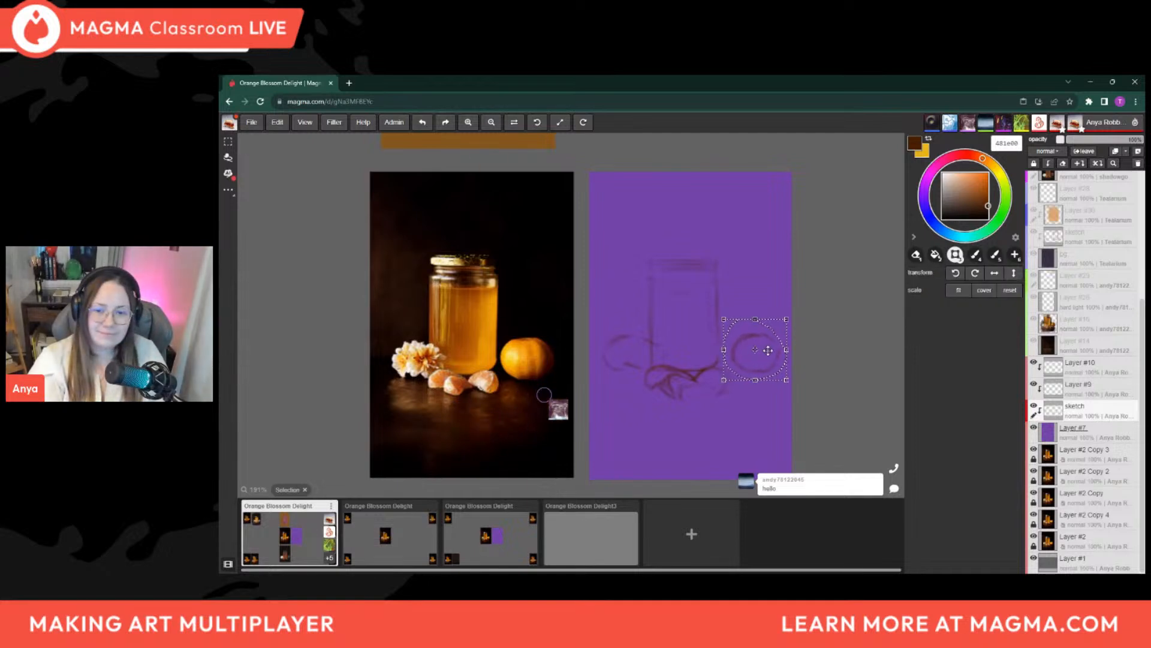
drag(763, 349, 760, 352)
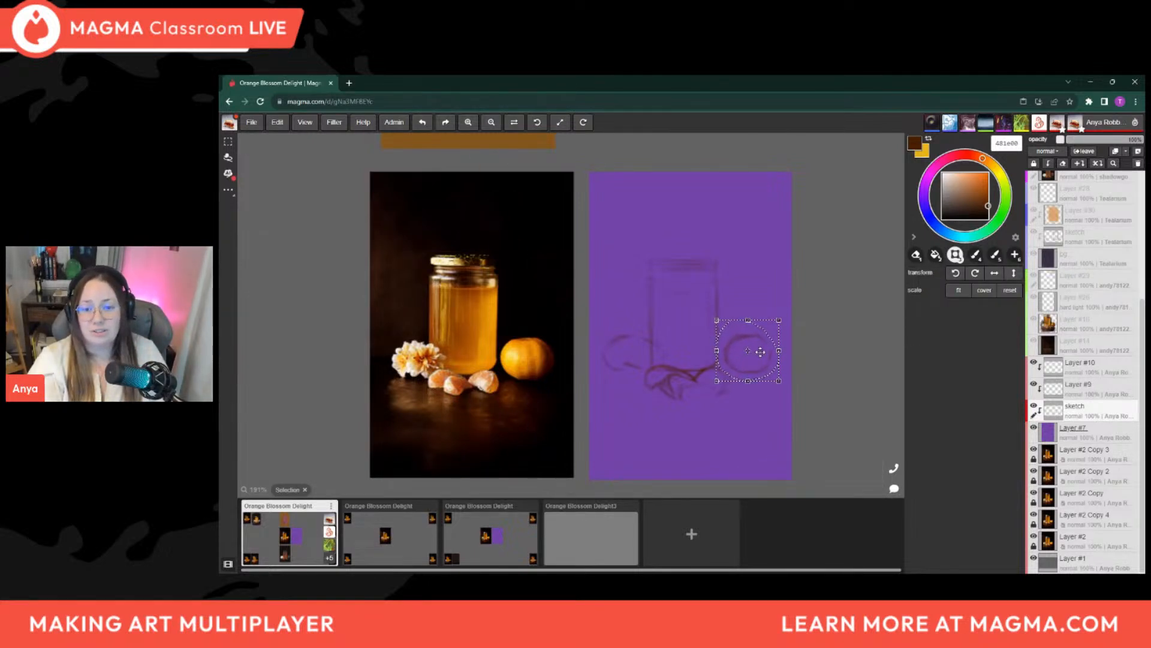
mouse_move(760, 352)
mouse_down()
mouse_move(784, 318)
mouse_move(767, 355)
mouse_up()
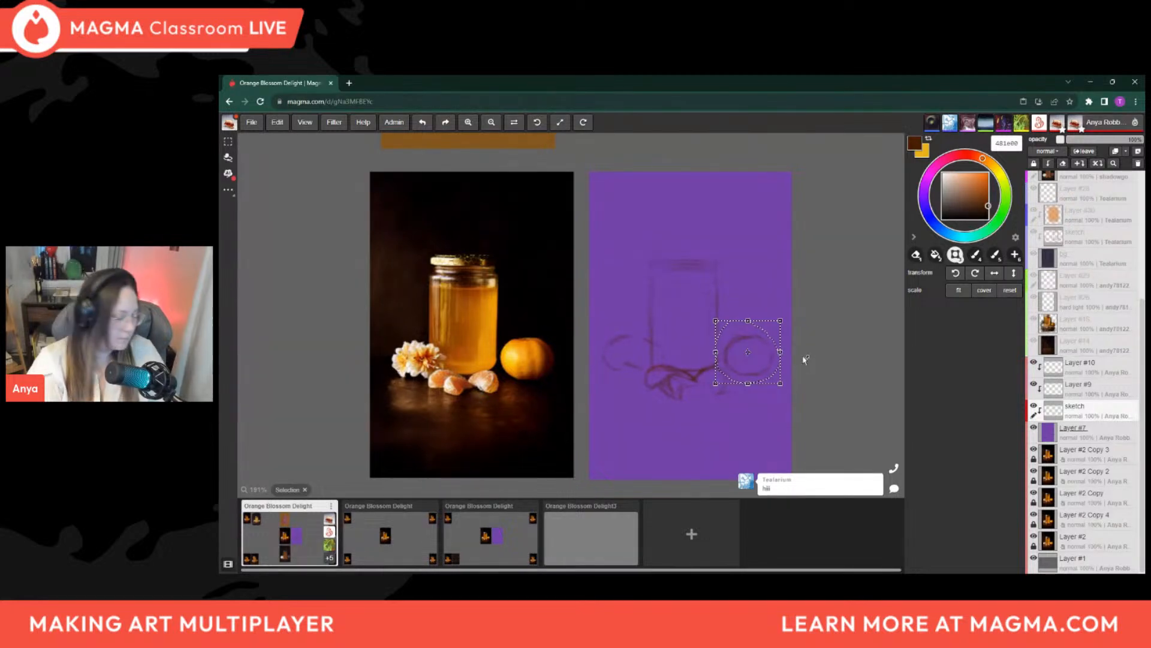
key(l)
key(ctrl+d)
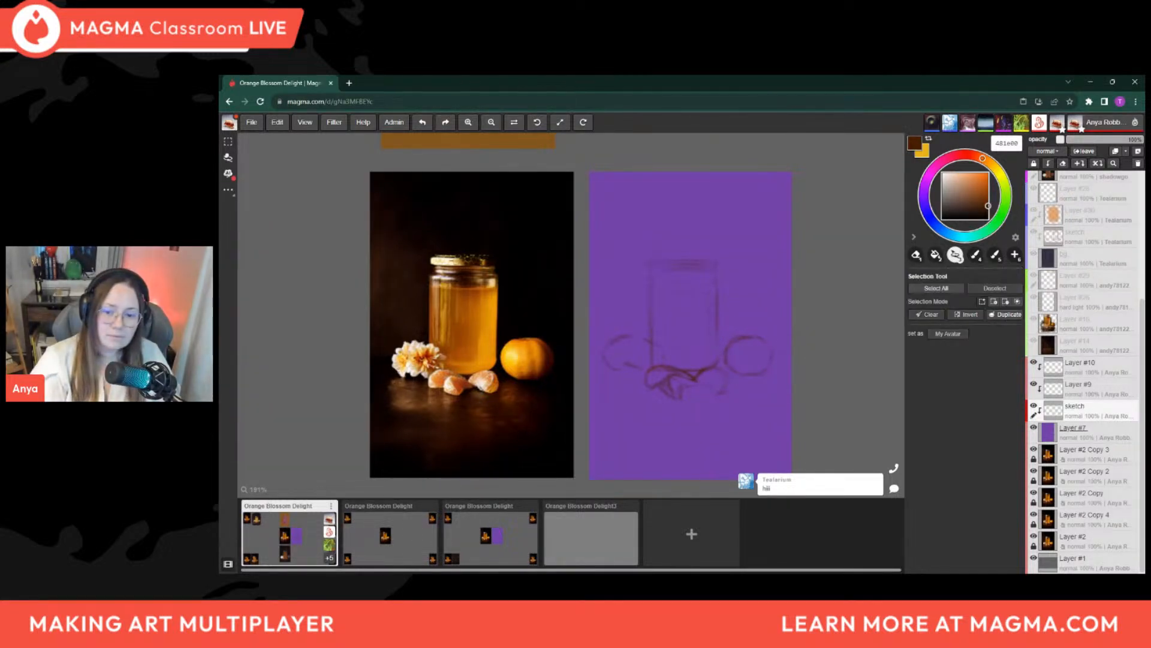
Survey the whole shared canvas with the other participants' paintings, and return to the reference photo and purple panel
key(b)
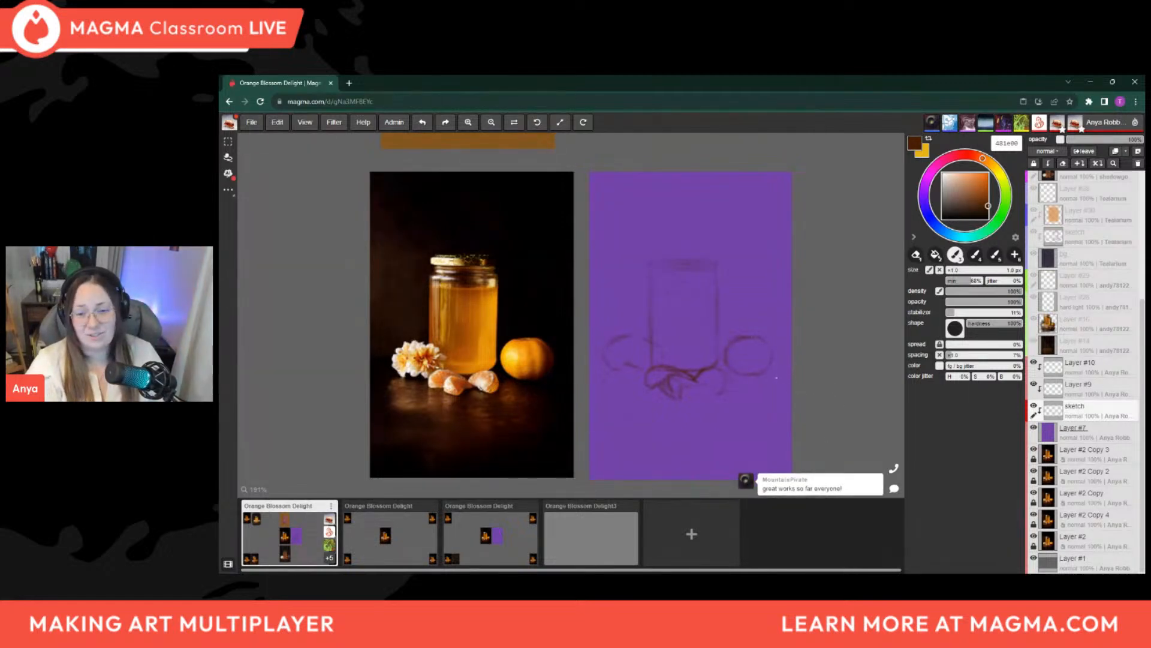
scroll(635, 306, down, 6)
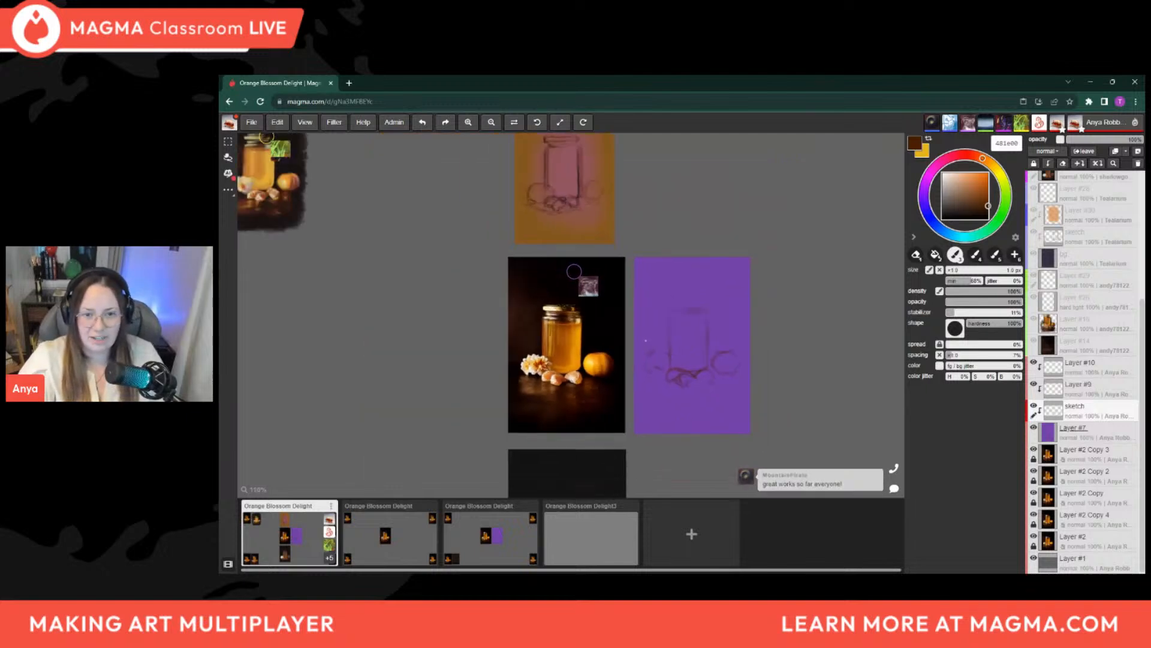
scroll(724, 346, up, 1)
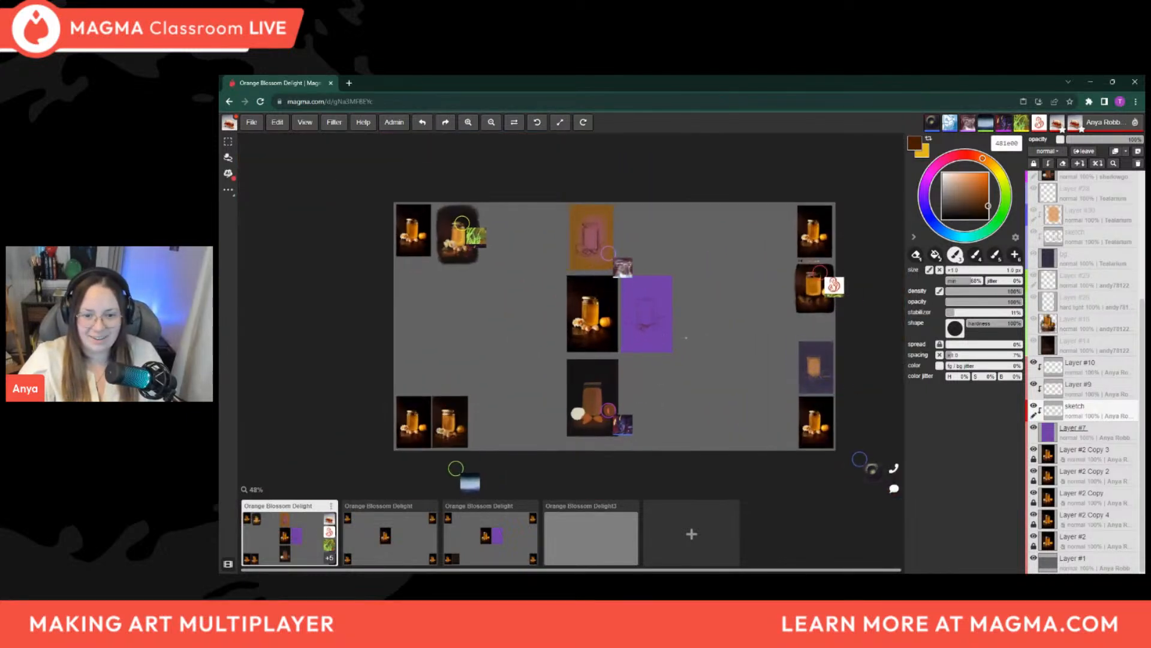
scroll(643, 408, up, 2)
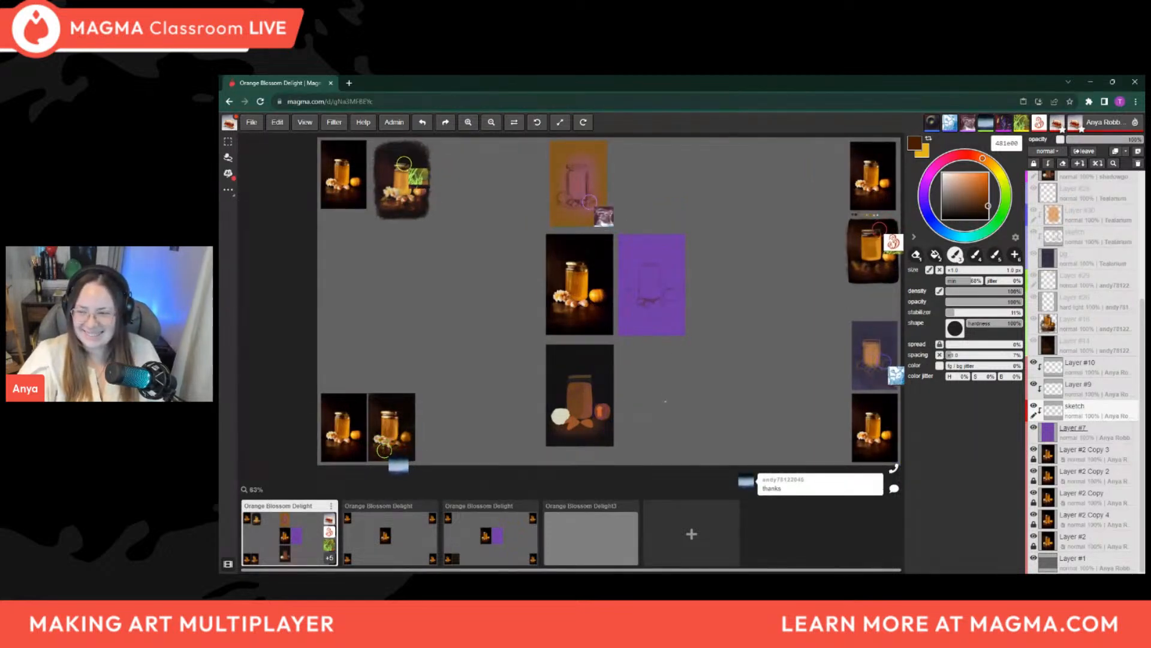
scroll(662, 400, up, 1)
scroll(650, 240, up, 5)
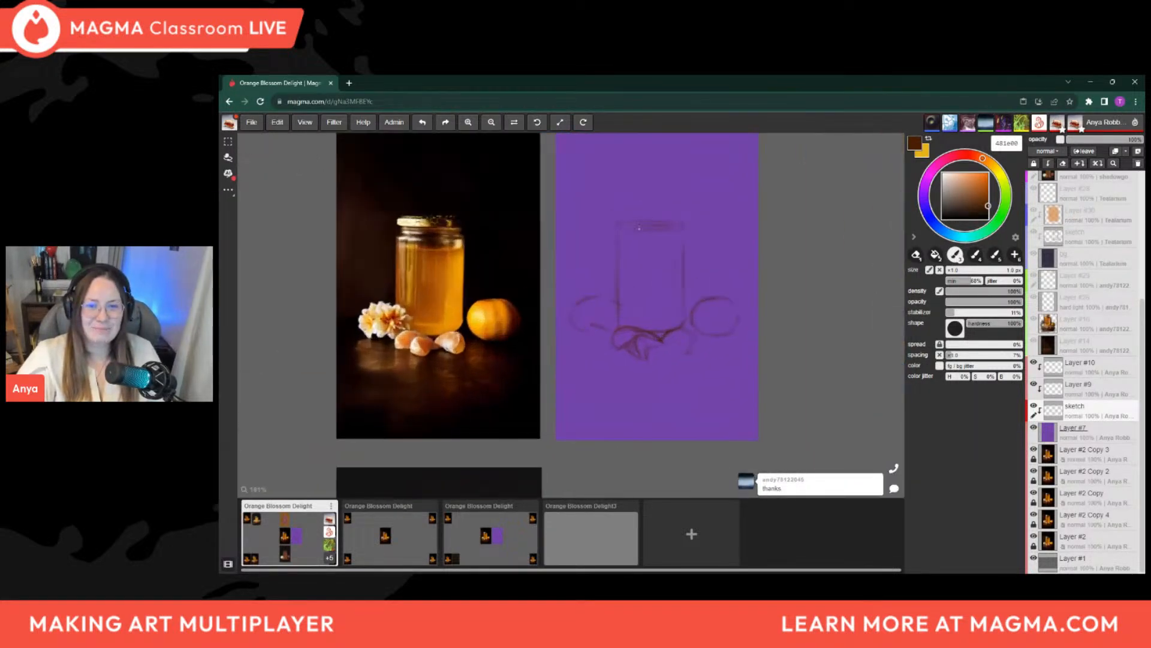
scroll(649, 240, down, 2)
scroll(649, 240, up, 2)
scroll(616, 314, up, 1)
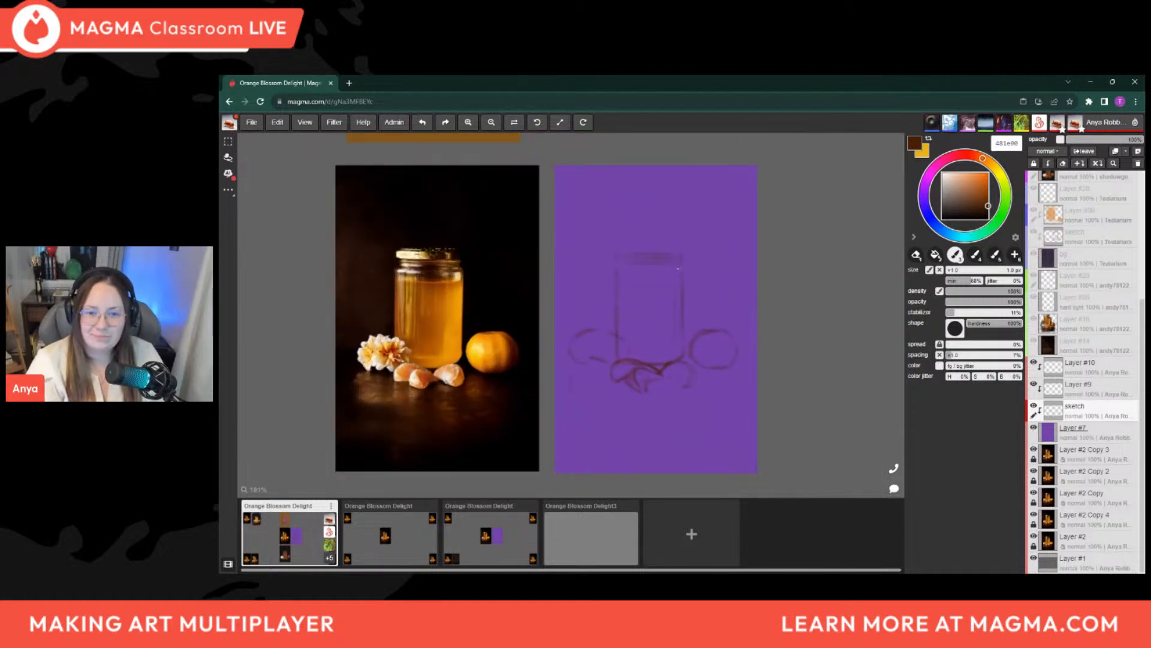
Move the sketch layer above Layer #9 and set its blend mode to darken
click(1106, 391)
drag(1104, 391, 1103, 414)
click(1099, 389)
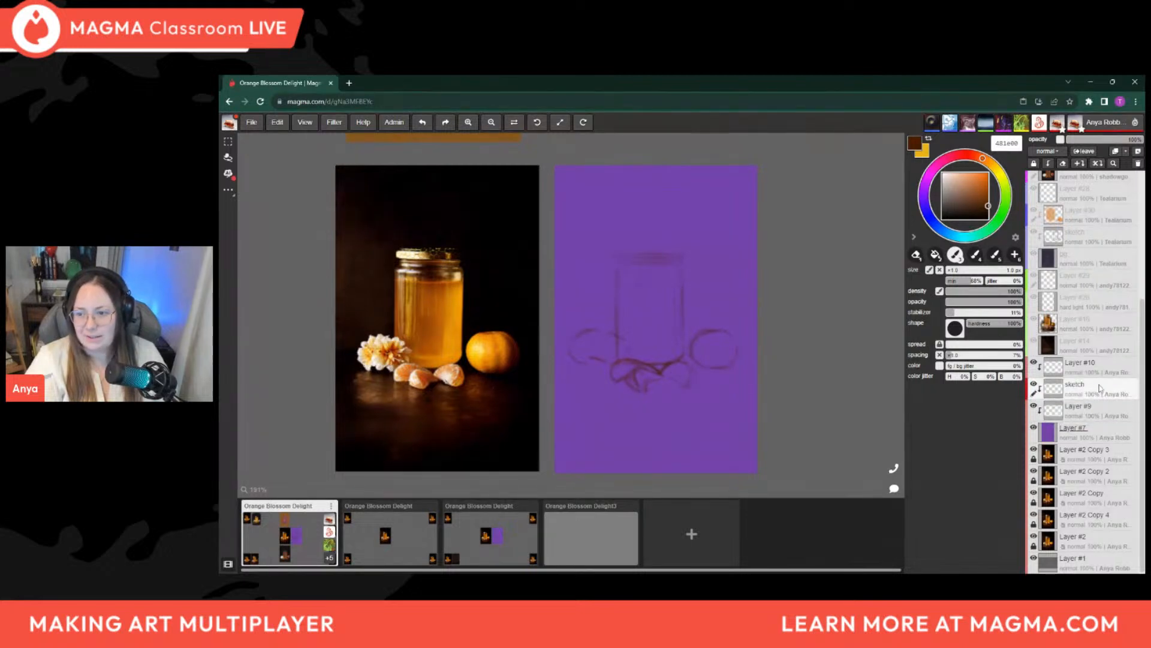
click(1046, 152)
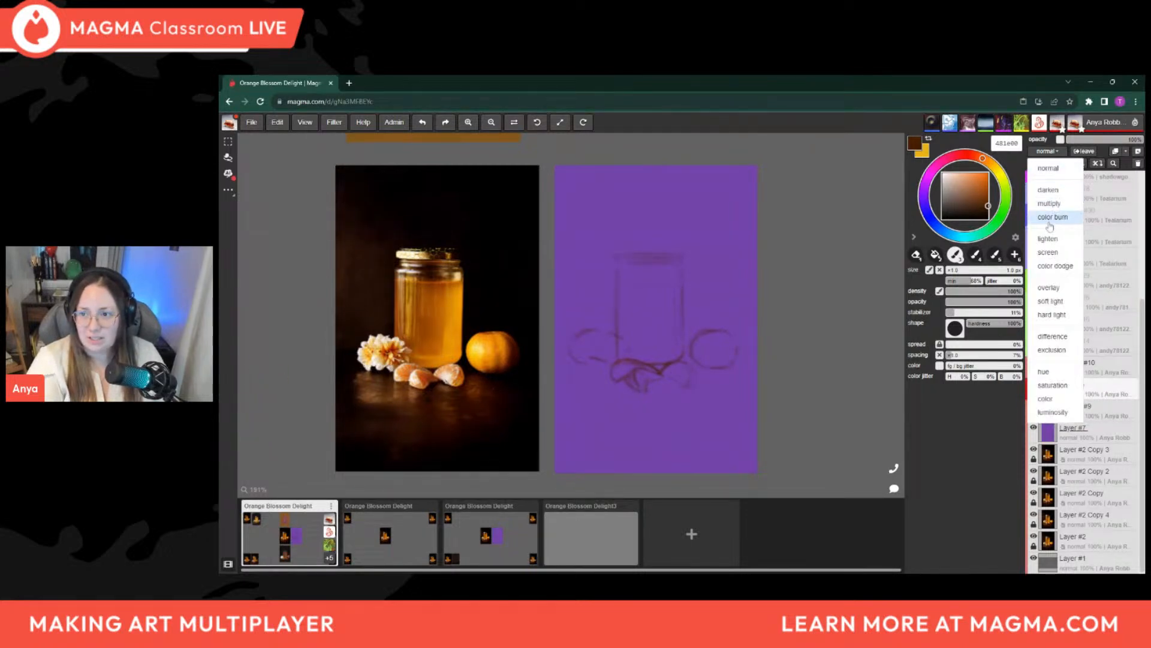
click(1059, 191)
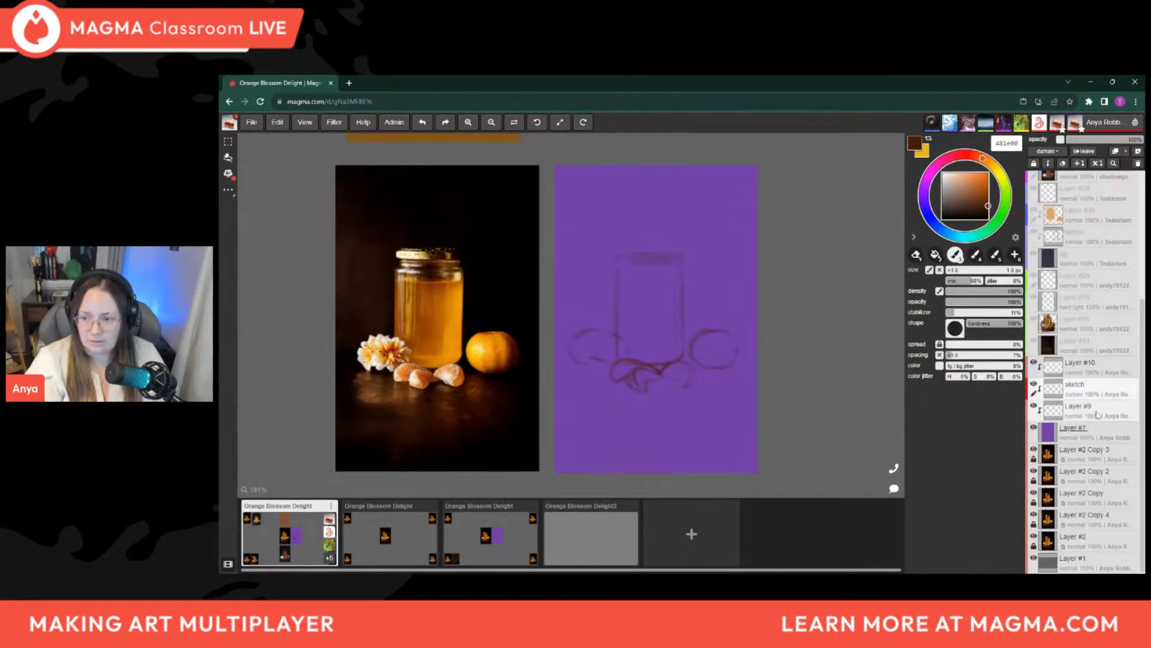
On Layer #9, paint the first background patch right of the jar with a near-black brown and an enlarged brush
click(1127, 416)
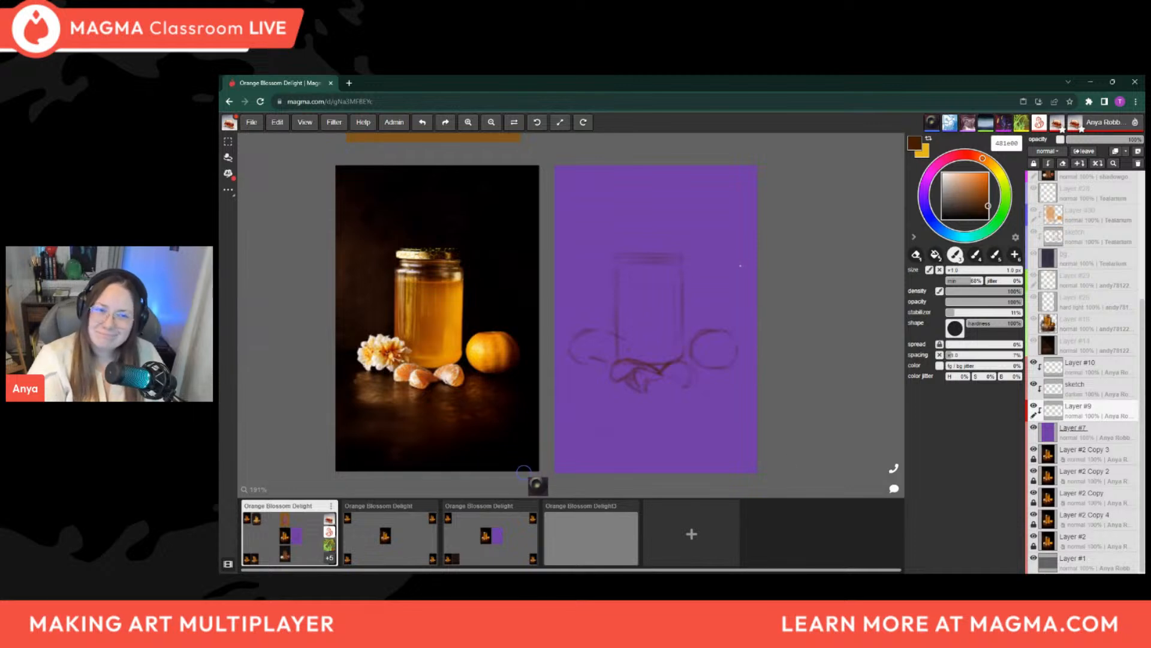
click(988, 213)
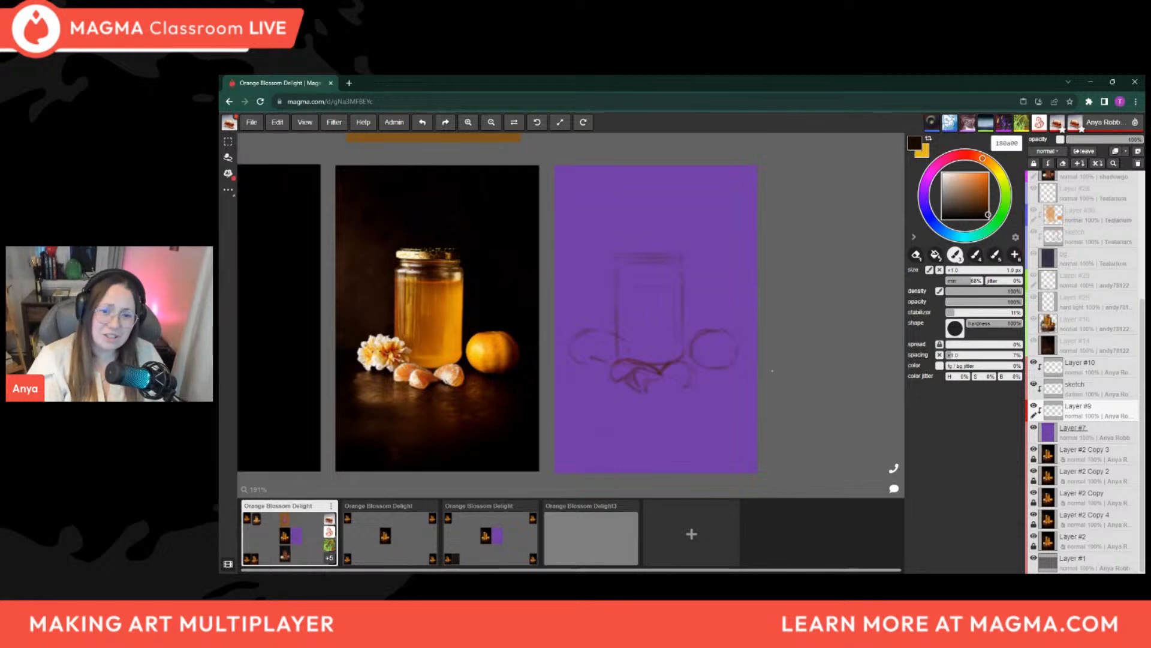
drag(987, 216, 988, 217)
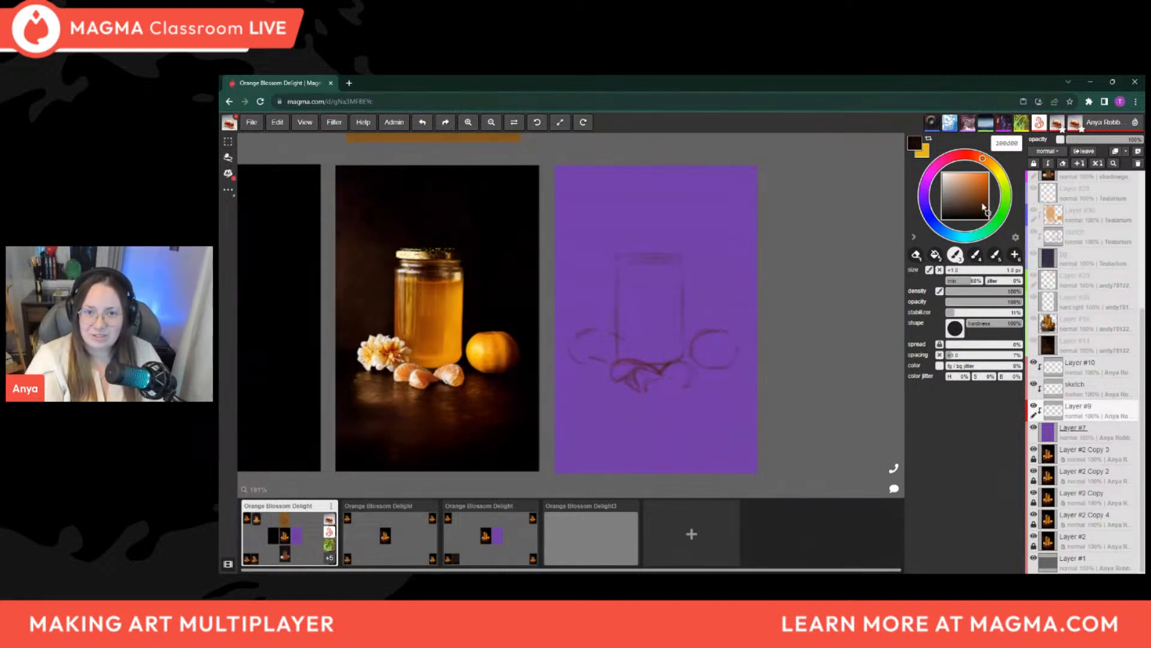
key(bracketright)
key(bracketright)
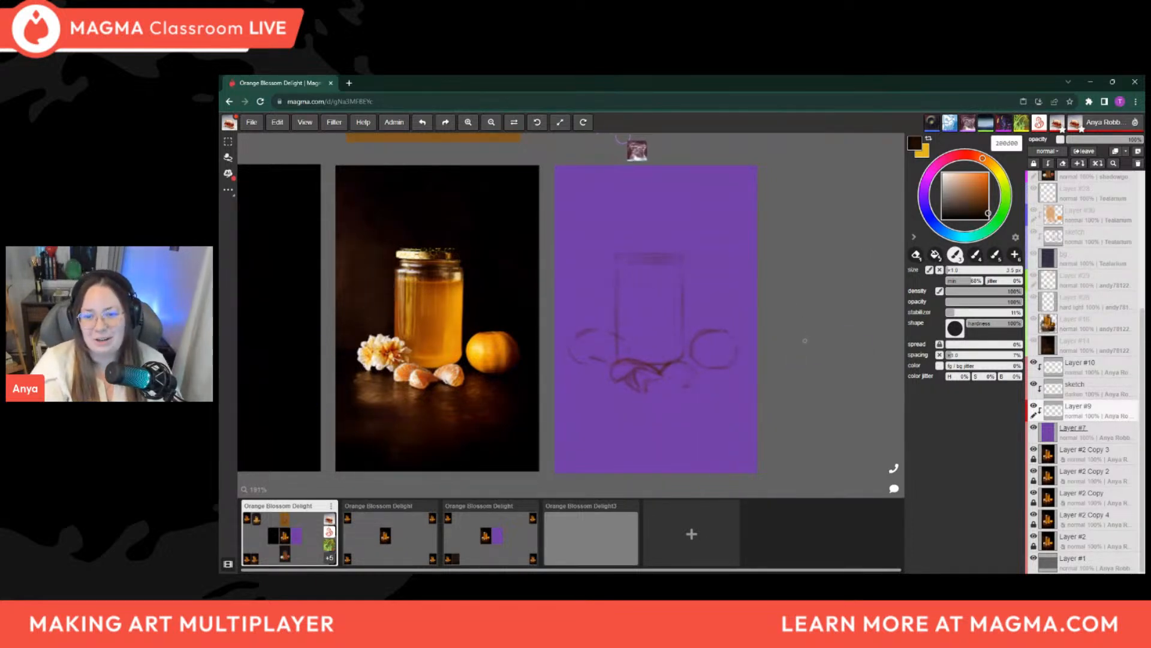
key(bracketright)
key(bracketright)
key(bracketright)
key(bracketright)
key(bracketright)
key(bracketright)
Reduce the brush to 14 px and paint a dark stroke just above the mandarin's circle
key(bracketright)
mouse_move(719, 295)
mouse_down()
mouse_move(746, 339)
mouse_move(732, 315)
mouse_move(743, 338)
mouse_move(735, 318)
mouse_move(748, 315)
mouse_move(751, 281)
mouse_move(733, 282)
mouse_move(713, 312)
mouse_move(707, 281)
mouse_move(740, 301)
mouse_move(768, 358)
mouse_up()
key(bracketright)
key([)
key([)
key([)
key([)
key([)
drag(702, 328, 750, 324)
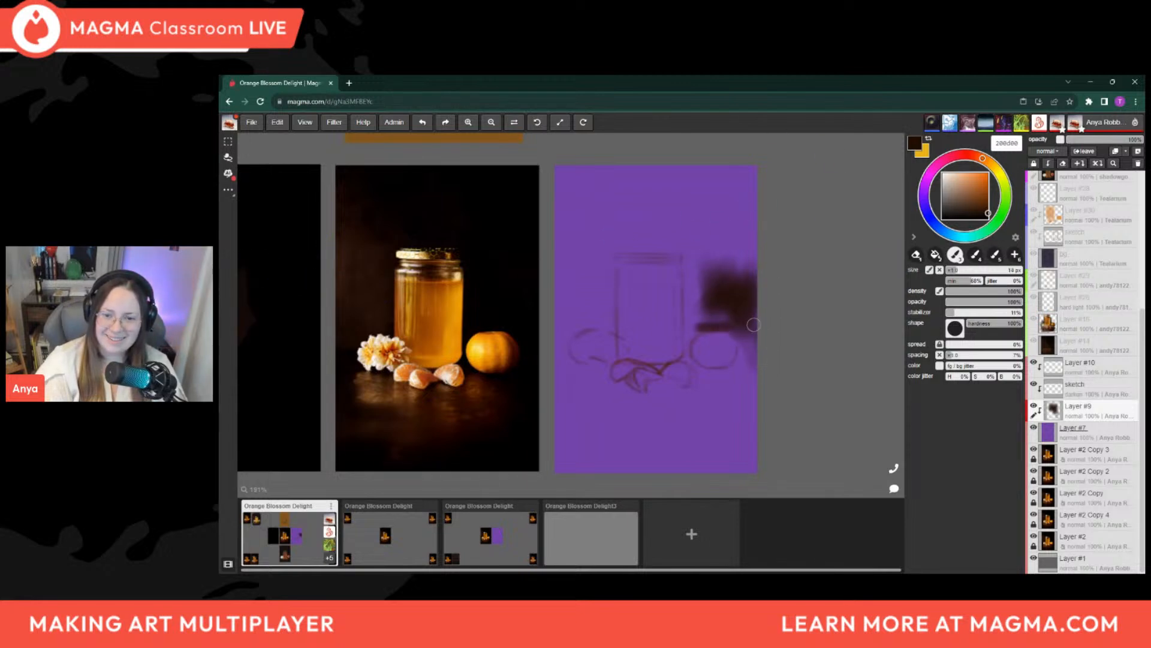
Fill the dark background along the jar's right side with a 20 px brush, and reduce the brush to 14 px
key(])
key(])
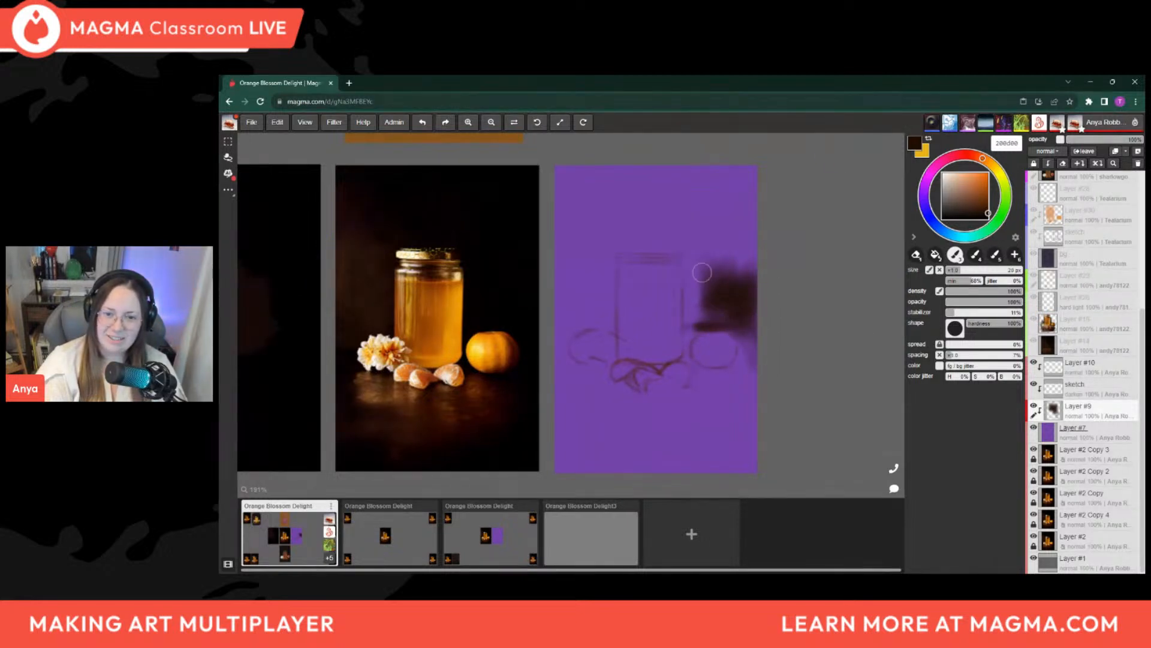
mouse_move(695, 277)
mouse_down()
mouse_move(686, 309)
mouse_move(711, 290)
mouse_move(718, 320)
mouse_move(723, 309)
mouse_move(693, 321)
mouse_up()
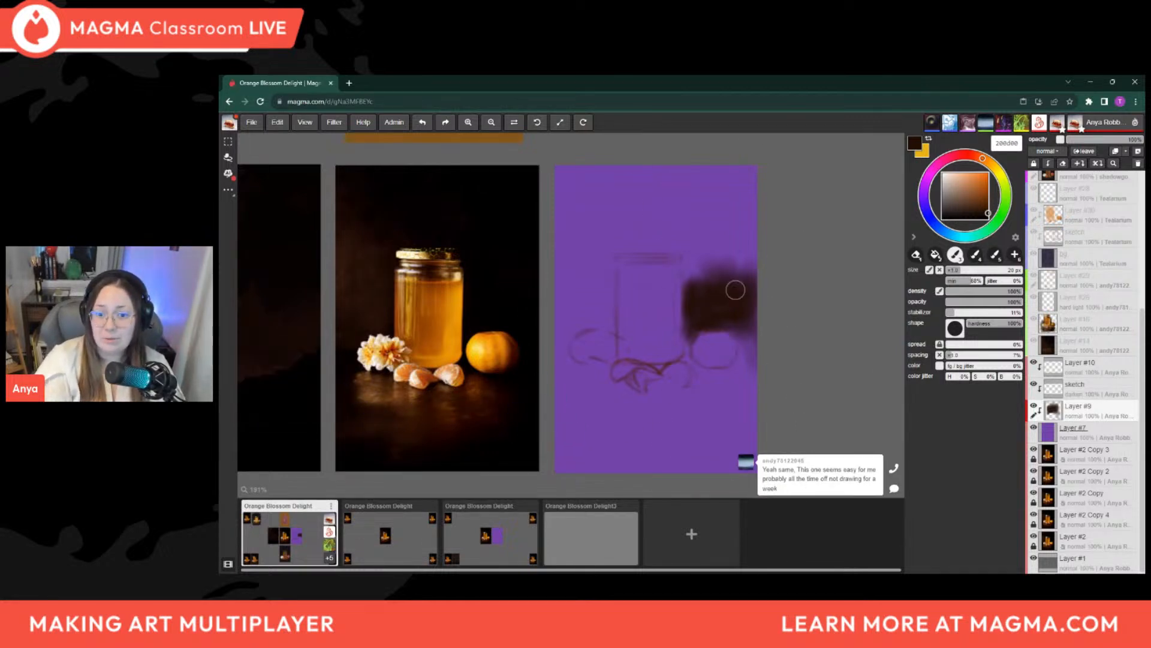
key(bracketleft)
key(bracketleft)
key(bracketleft)
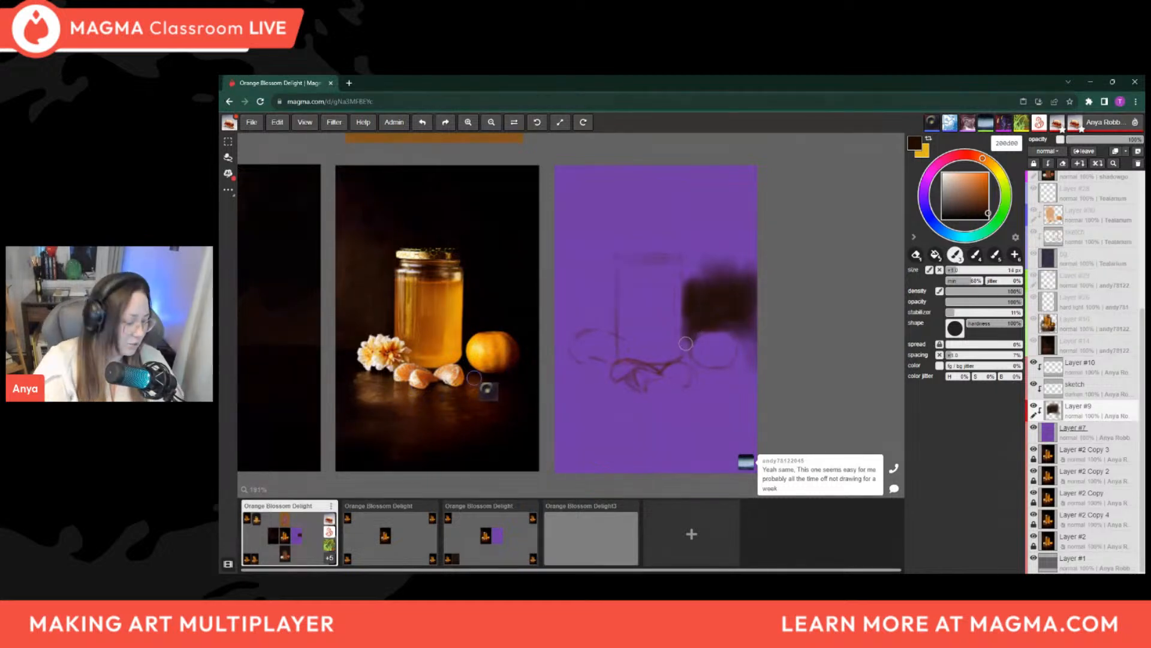
key(e)
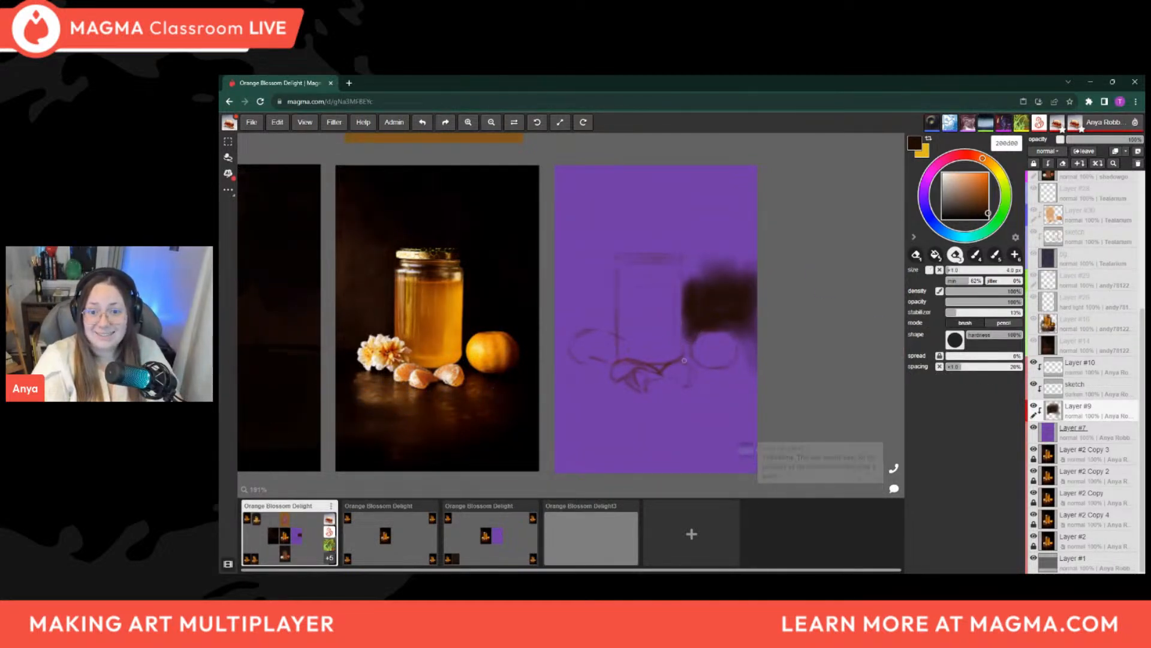
key(b)
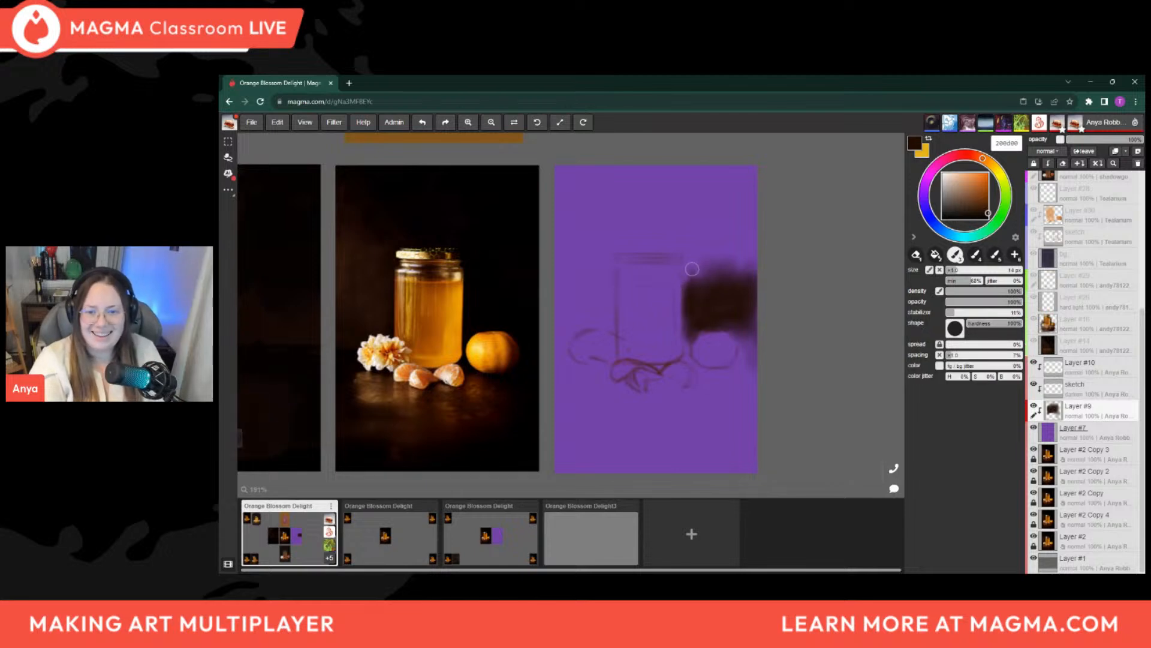
Paint the dark brown background above the jar and across the panel's upper right area with a larger brush, and shrink the brush to 14 px
key(bracketright)
key(bracketright)
key(bracketright)
mouse_move(711, 258)
mouse_down()
mouse_move(701, 281)
mouse_move(719, 288)
mouse_move(750, 257)
mouse_move(714, 192)
mouse_move(755, 169)
mouse_move(642, 232)
mouse_move(673, 170)
mouse_move(725, 278)
mouse_move(674, 193)
mouse_move(602, 172)
mouse_move(689, 218)
mouse_move(701, 238)
mouse_up()
key(bracketright)
key(bracketright)
key(bracketright)
key(bracketright)
key(bracketright)
key(bracketleft)
key(bracketleft)
key(bracketleft)
key(bracketleft)
key(bracketleft)
key(bracketleft)
key(bracketleft)
key(bracketleft)
key(bracketleft)
key(bracketleft)
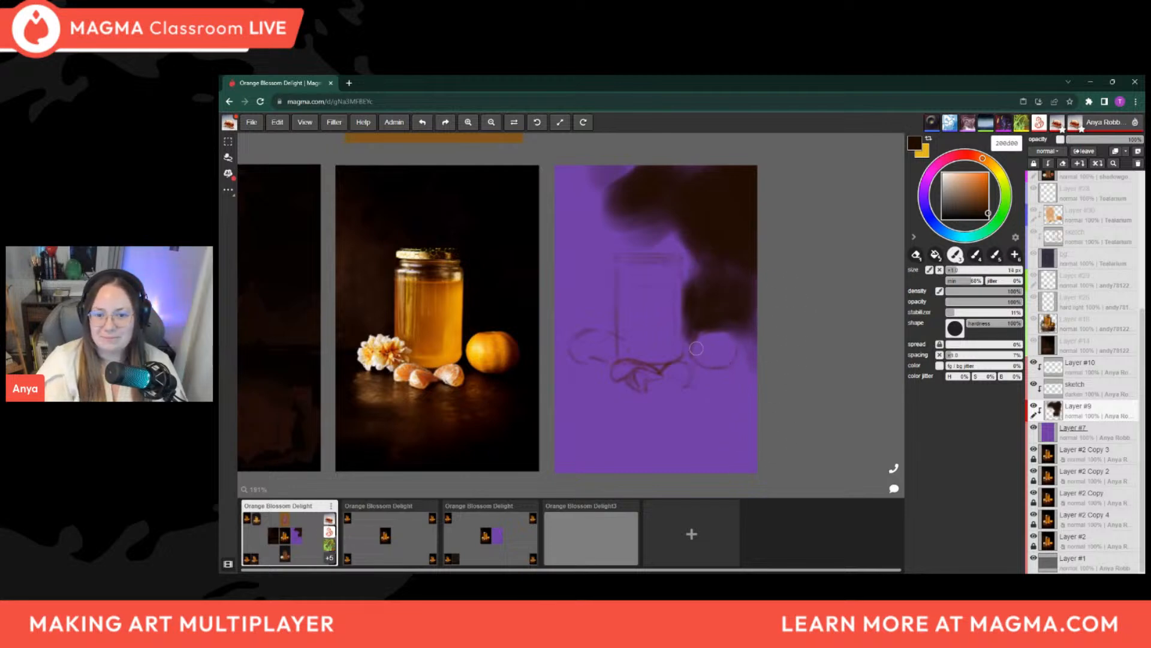
Open the canvas chat, and paint the dark background along the jar's upper right edge with brushes of 10 px and 20 px
click(893, 490)
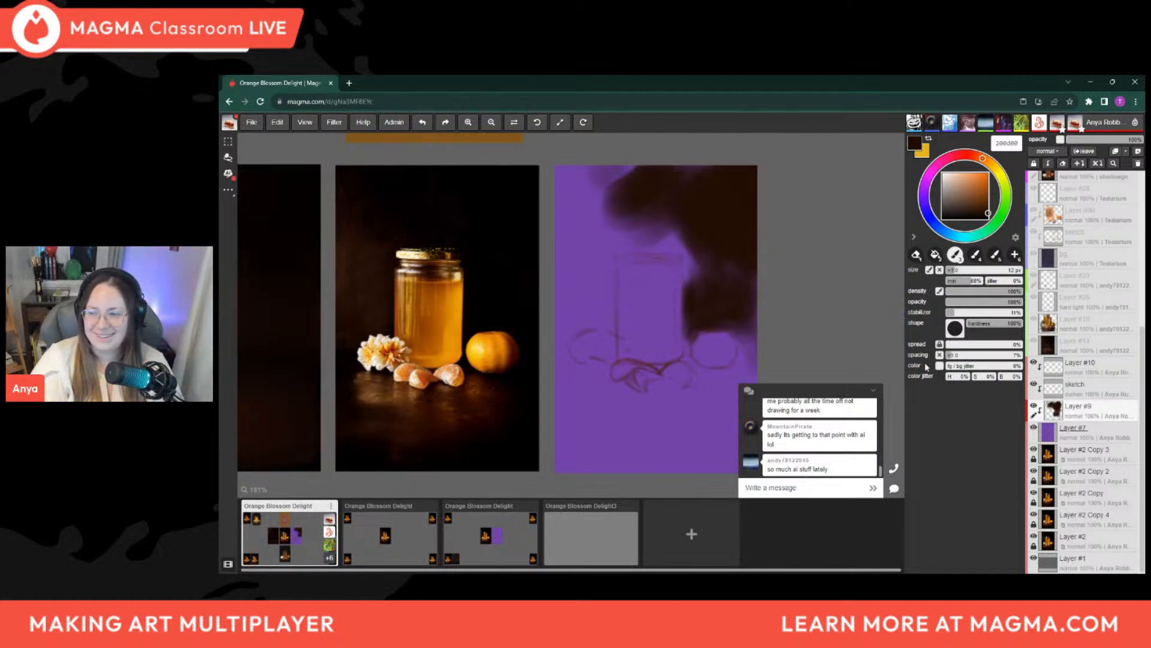
text([)
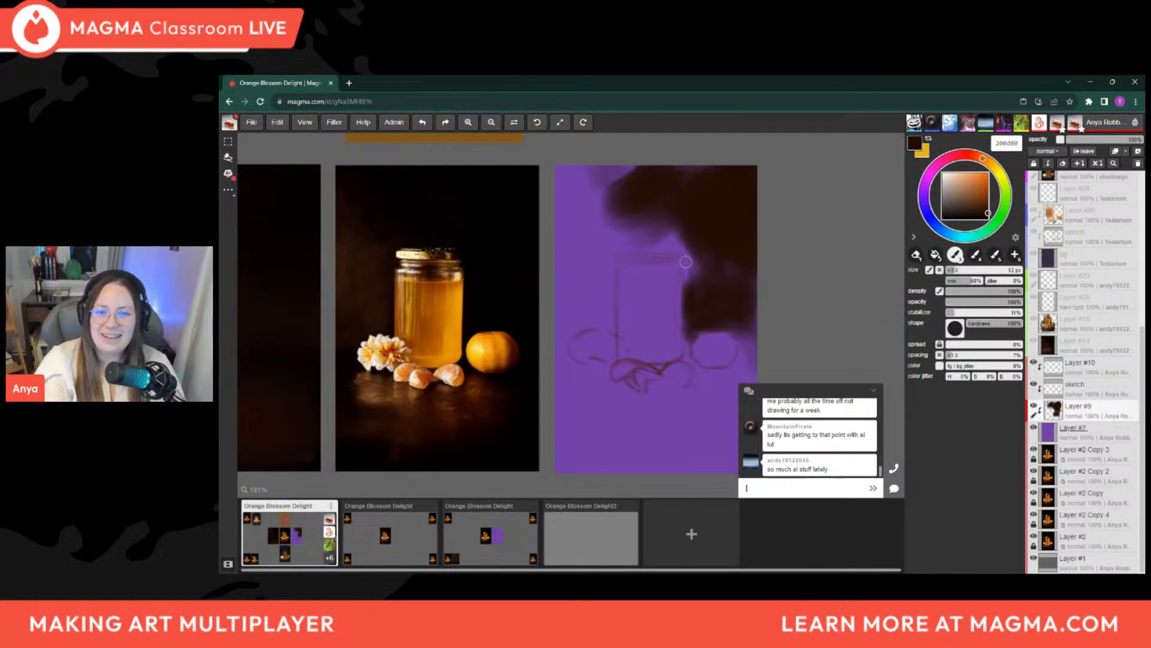
text([[)
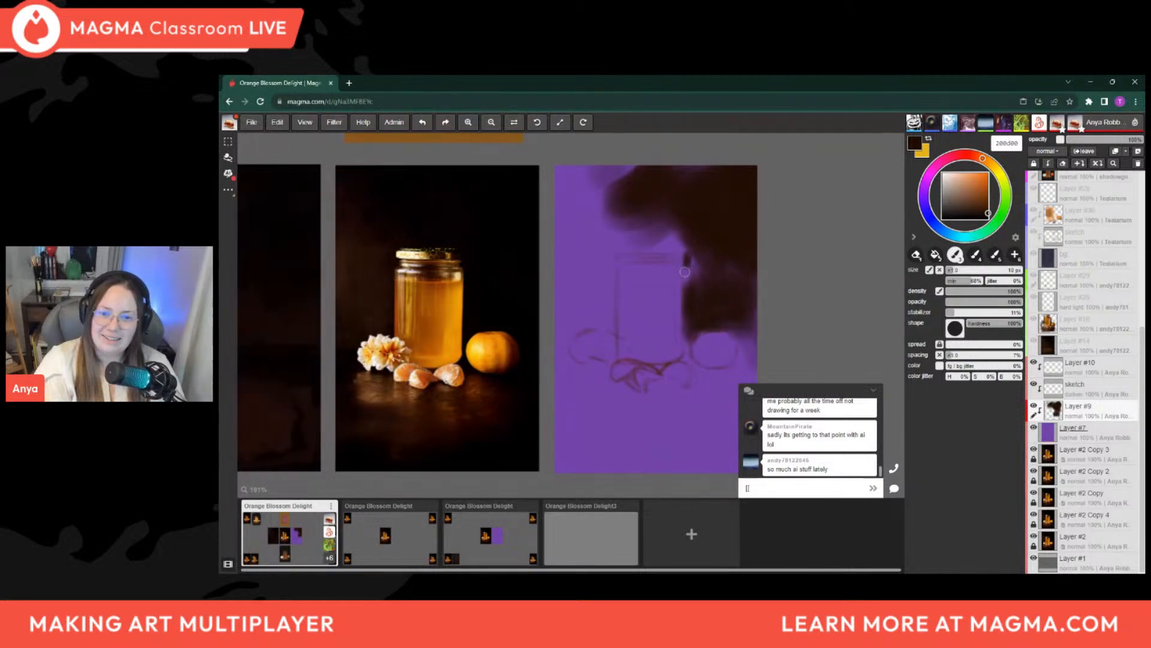
key(])
key(])
key(])
drag(693, 262, 690, 276)
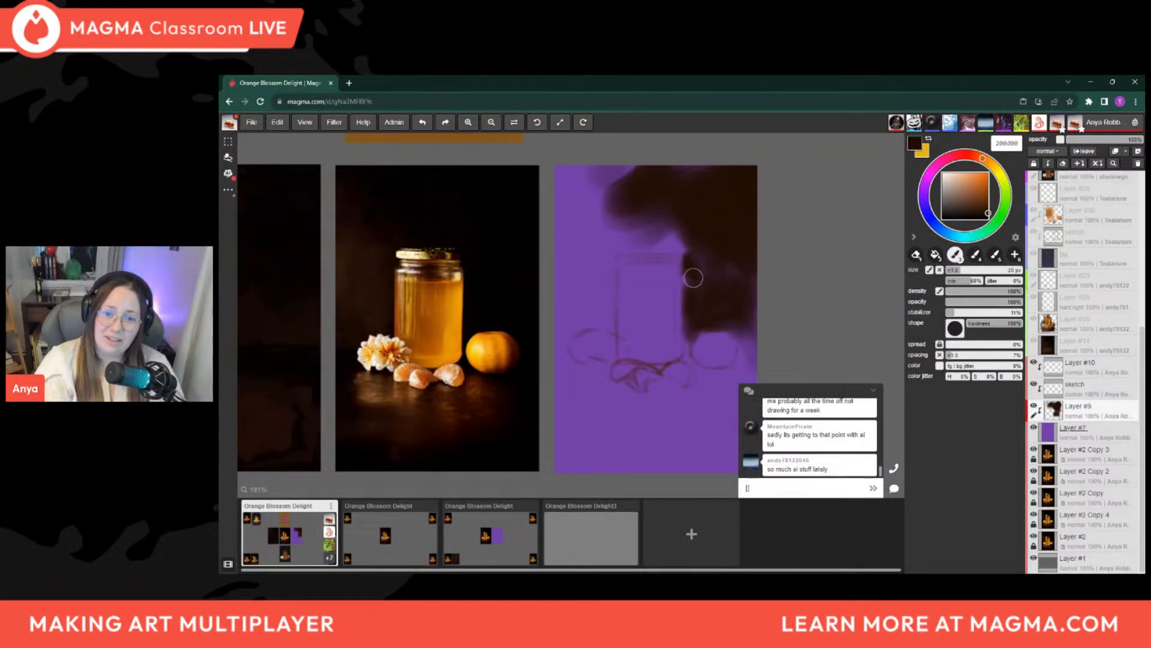
Fill in the dark brown background along the jar's right side and above the mandarin with brushes of 12 px to 16 px
key([)
key([)
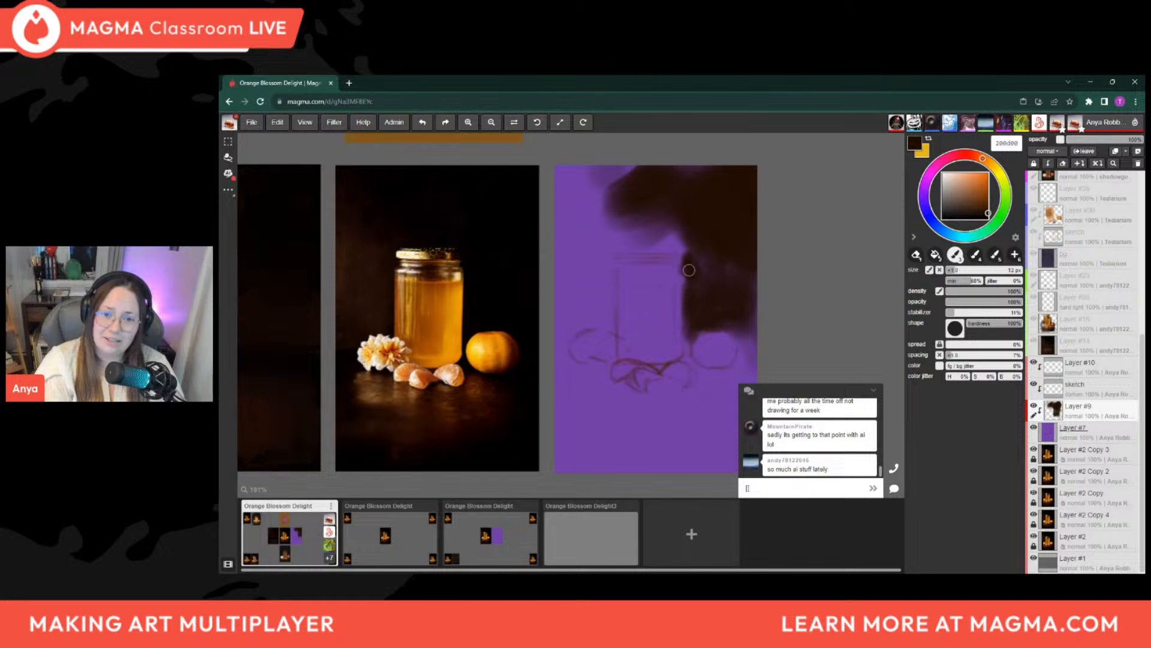
key(])
key(])
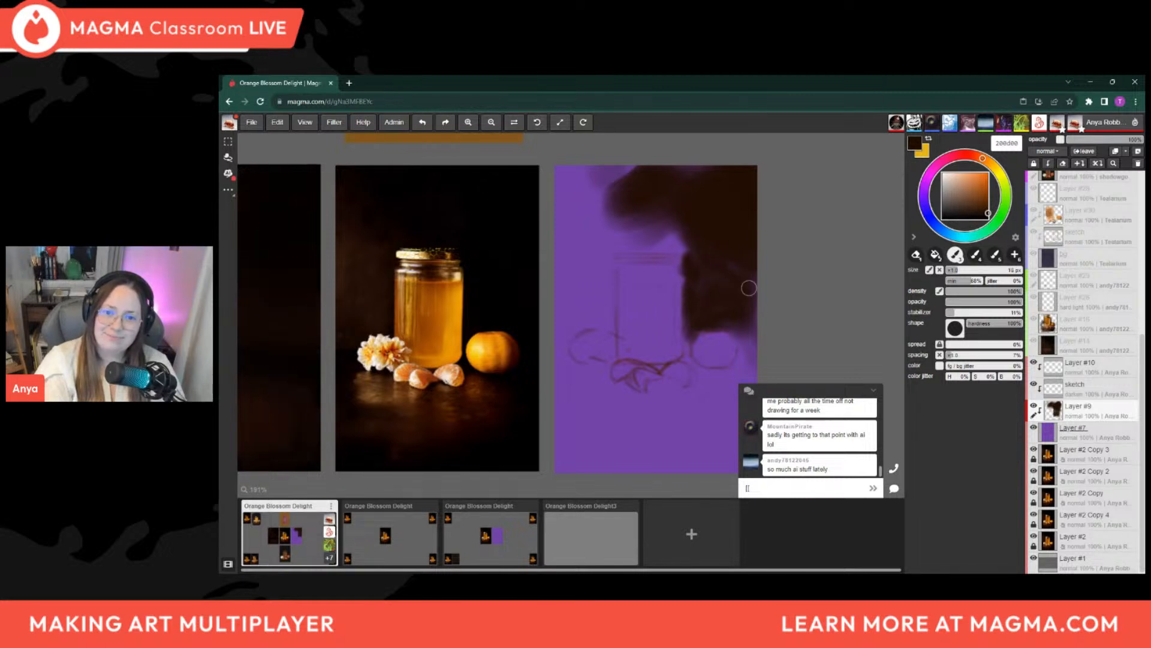
key(])
key(])
key([)
key([)
key([)
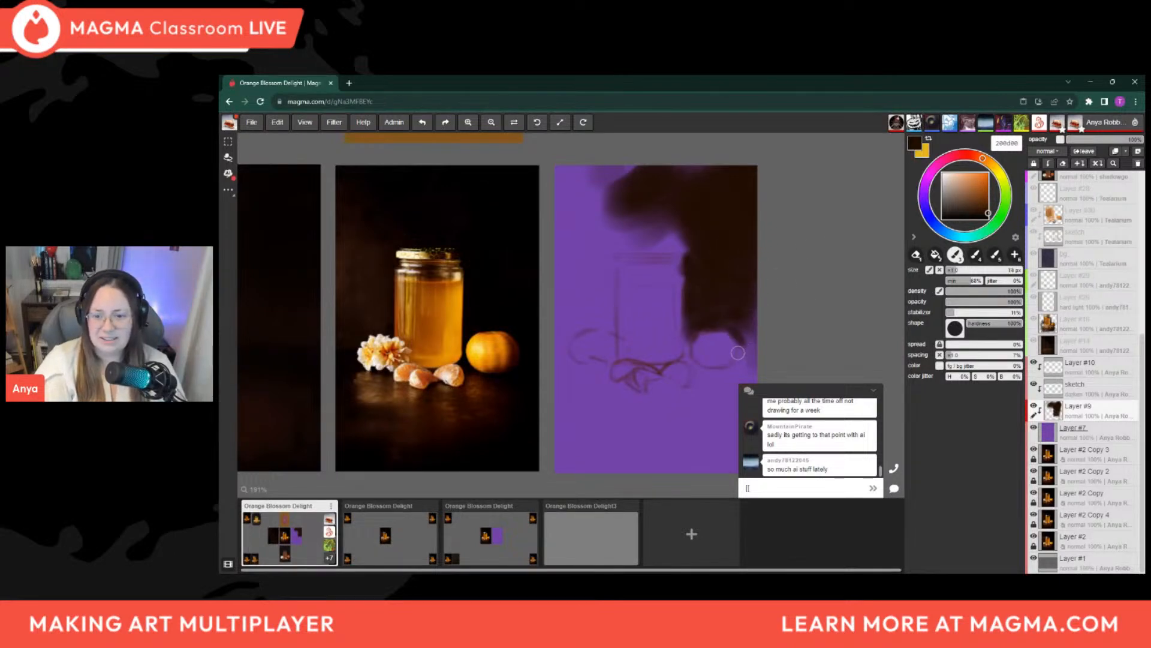
Paint the dark background around the mandarin's upper and right edges, starting at 12 px and enlarging the brush for the panel's edge
key(bracketleft)
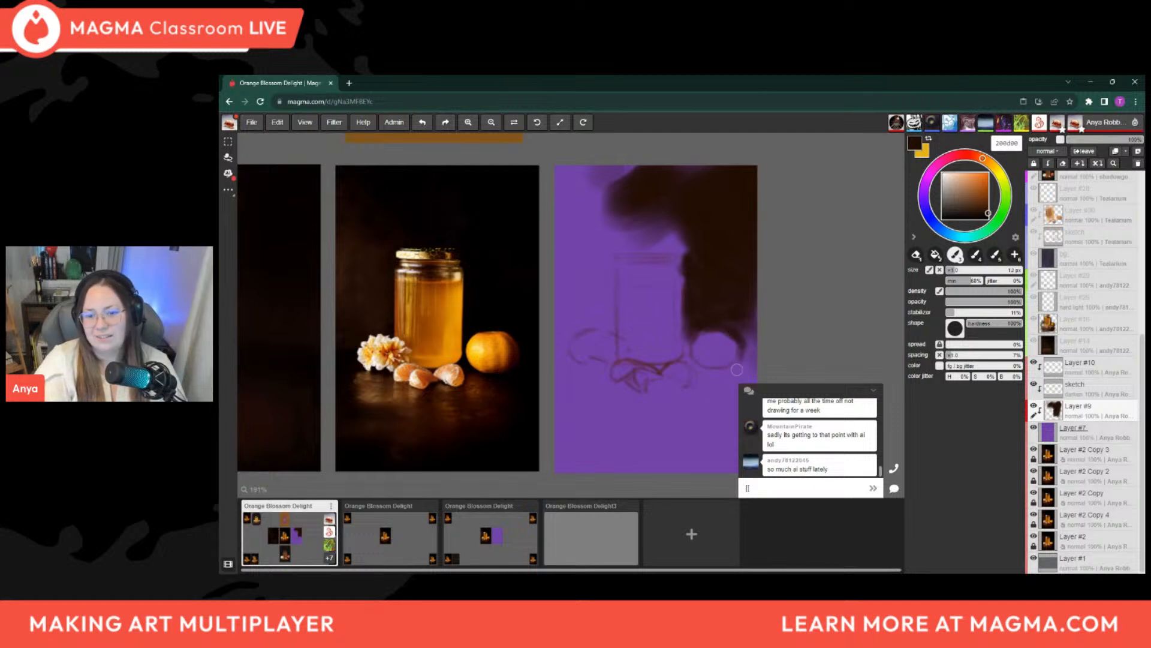
key(bracketright)
key(bracketright)
key(bracketright)
key(bracketright)
mouse_move(746, 358)
mouse_down()
mouse_move(749, 334)
mouse_move(750, 361)
mouse_up()
Shrink the brush and paint the dark gap between the jar's lower right edge and the mandarin
key(bracketleft)
key(bracketleft)
key(bracketleft)
key(bracketleft)
key(bracketleft)
drag(687, 339, 691, 346)
key(bracketleft)
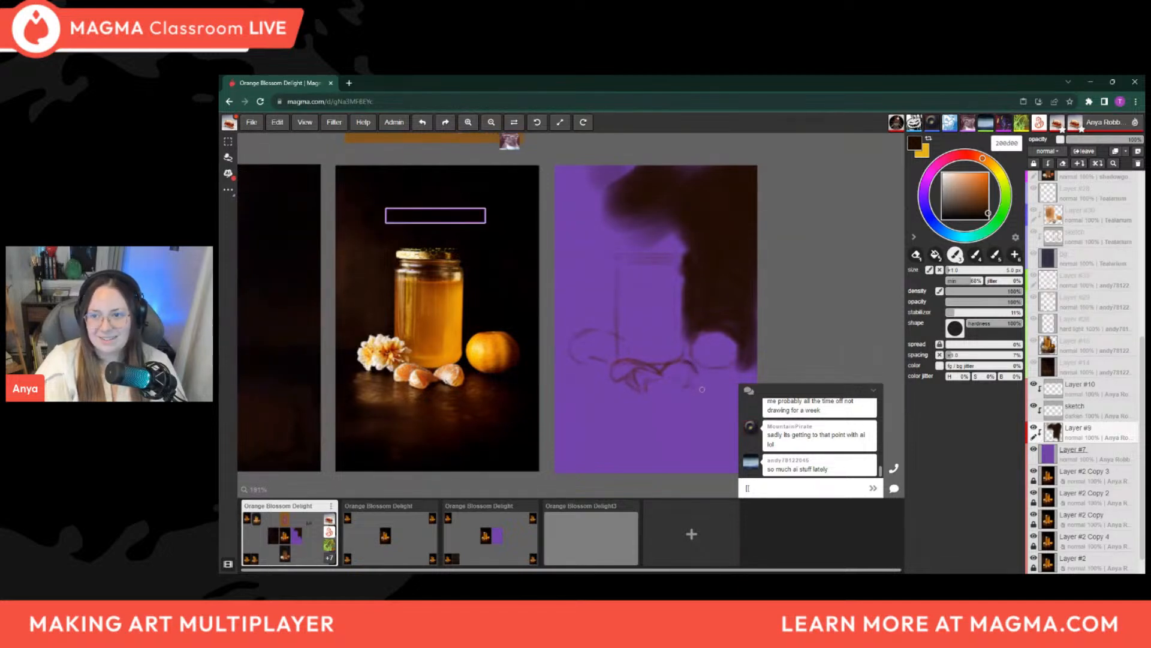
key(bracketleft)
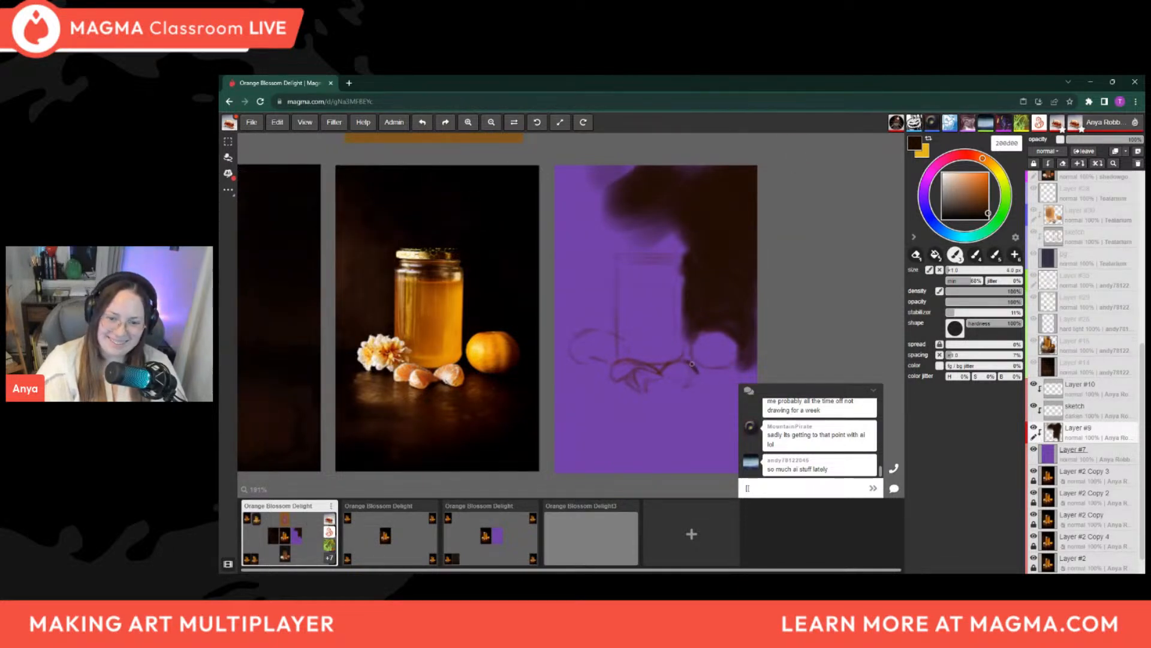
key(bracketright)
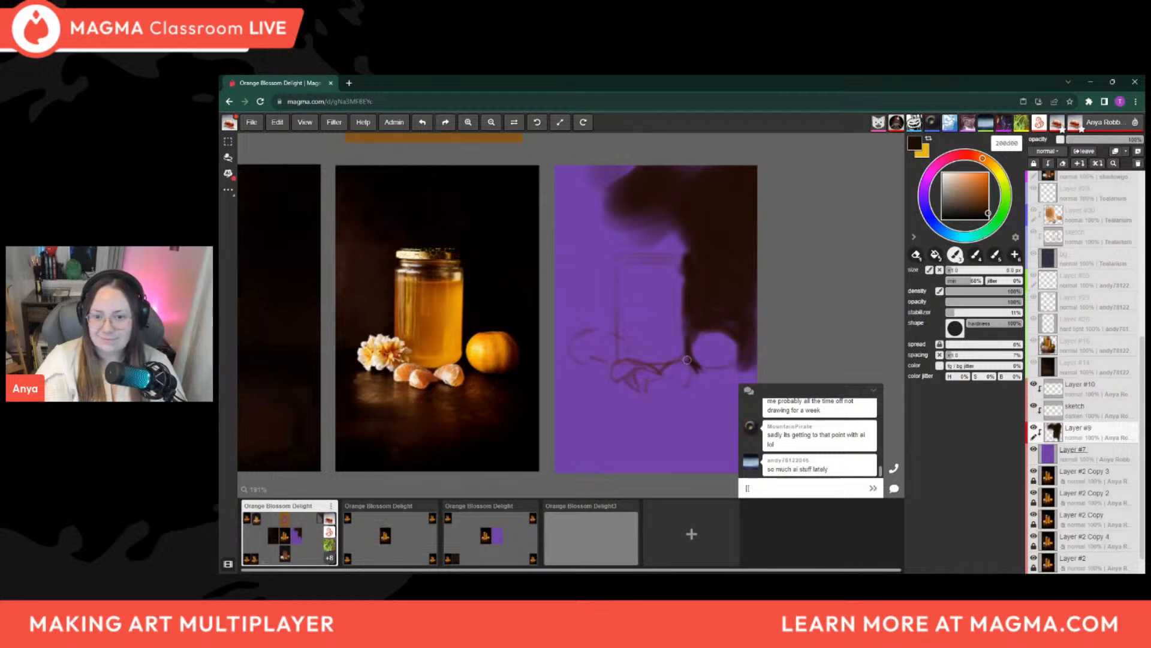
Paint thin dark shadows along the jar's base and around the mandarin segments, varying the brush up to 12 px
key(bracketleft)
key(bracketleft)
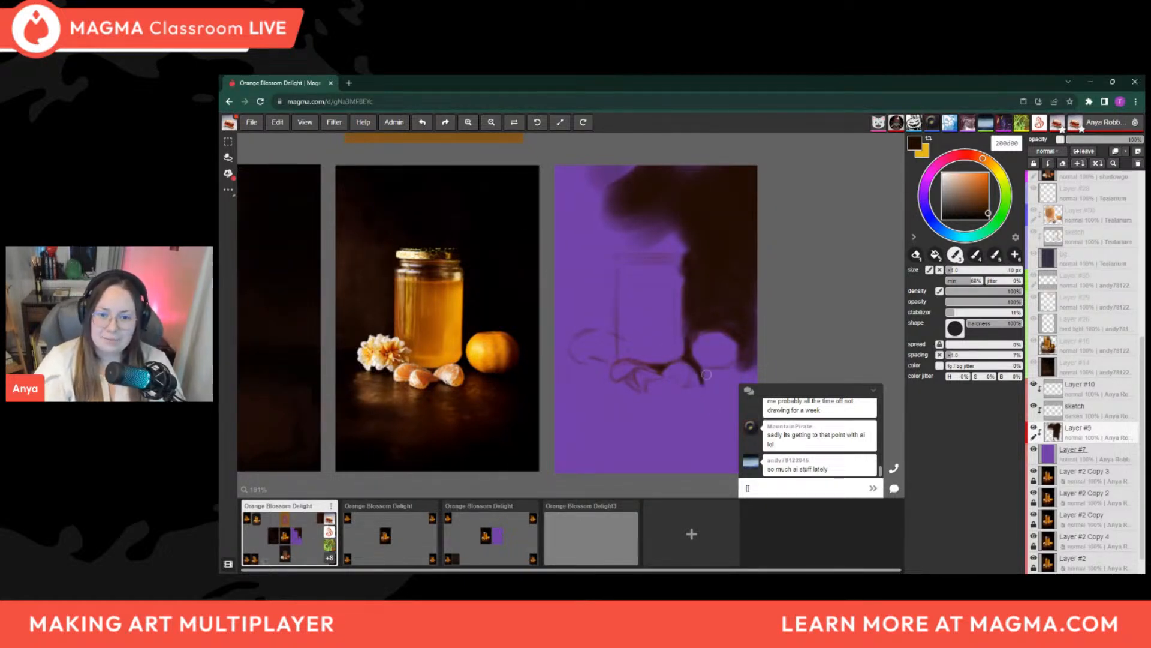
key(bracketright)
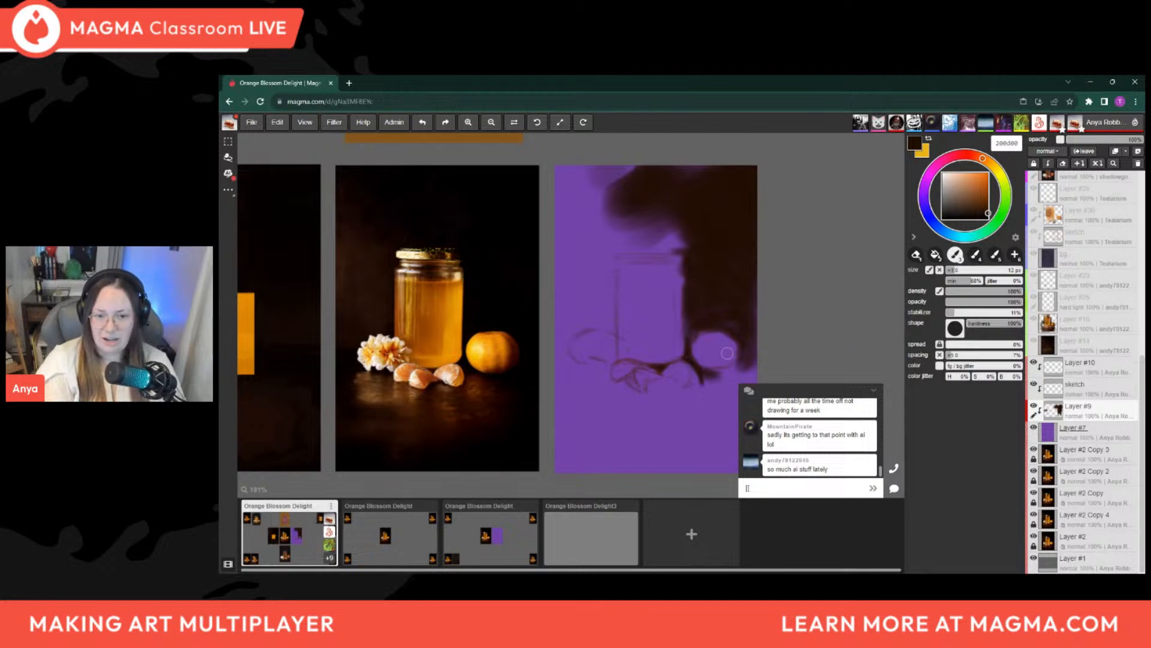
Paint the dark brown background around the jar's lid and across the panel's upper left area, enlarging the brush to 40 px
key(])
key(])
key(])
key(])
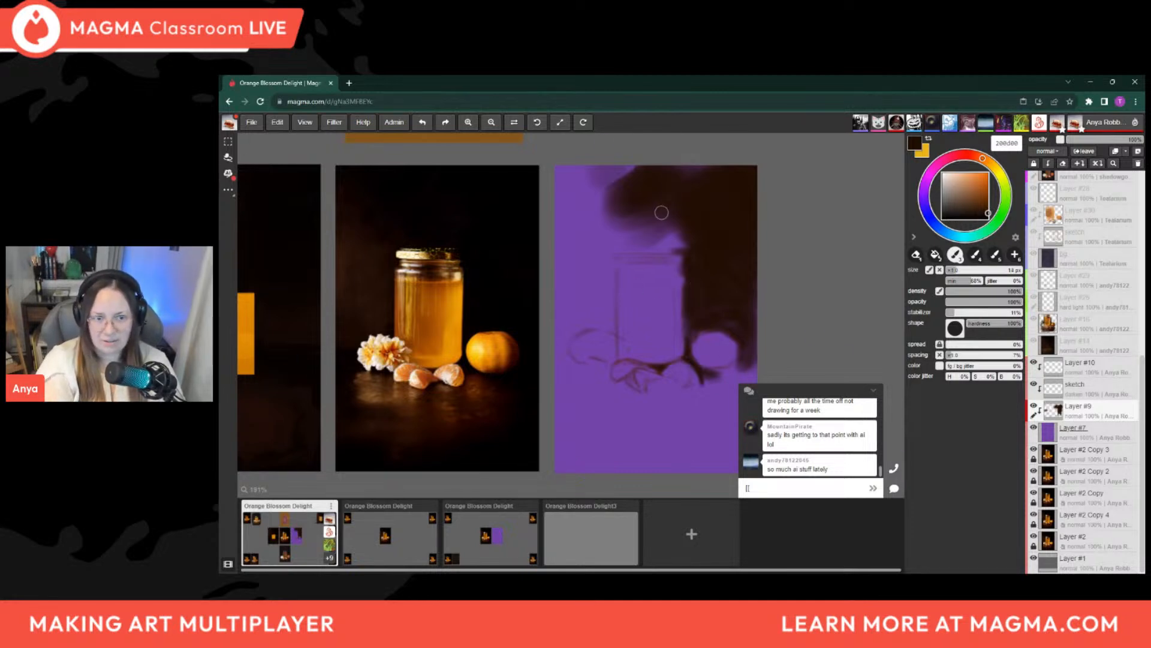
mouse_move(645, 247)
mouse_down()
mouse_move(709, 246)
mouse_move(623, 228)
mouse_move(633, 218)
mouse_move(686, 234)
mouse_move(663, 188)
mouse_move(633, 239)
mouse_move(664, 239)
mouse_move(612, 248)
mouse_move(668, 232)
mouse_move(590, 228)
mouse_move(554, 171)
mouse_move(594, 186)
mouse_move(612, 166)
mouse_move(656, 169)
mouse_move(570, 206)
mouse_move(716, 265)
mouse_up()
key(])
key(])
key(])
key(])
key([)
key([)
mouse_move(602, 234)
mouse_down()
mouse_move(586, 244)
mouse_move(624, 226)
mouse_move(660, 172)
mouse_move(614, 232)
mouse_move(627, 169)
mouse_up()
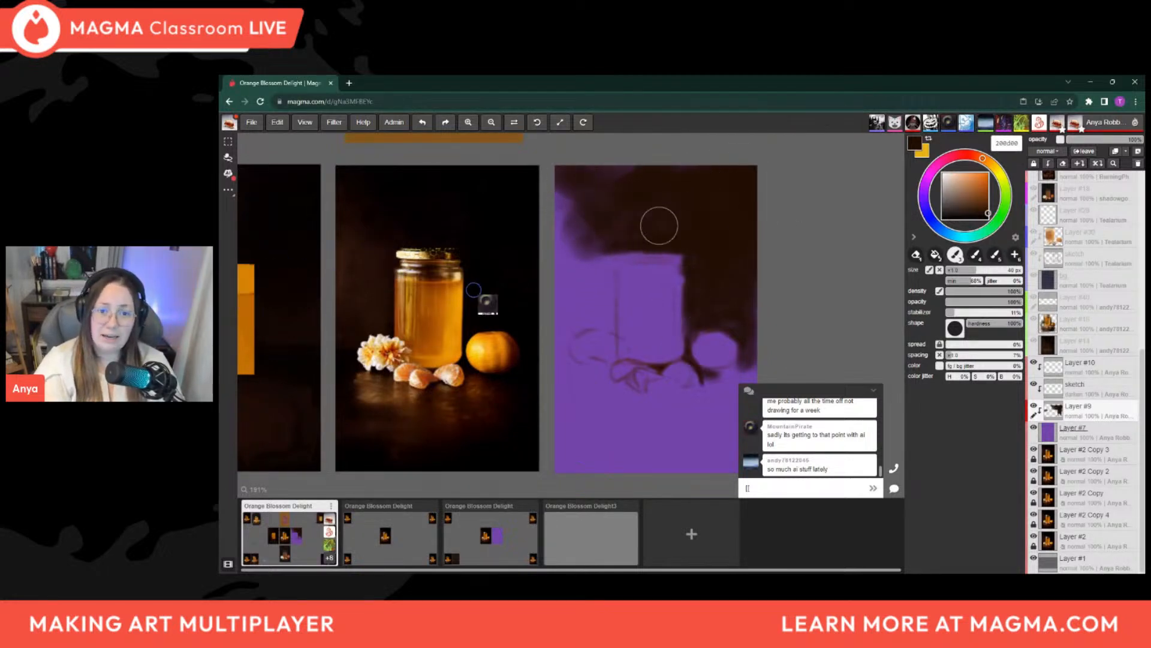
Reduce the brush to below 14 px for painting the background along the jar's upper left edge
key([)
key([)
key([)
key([)
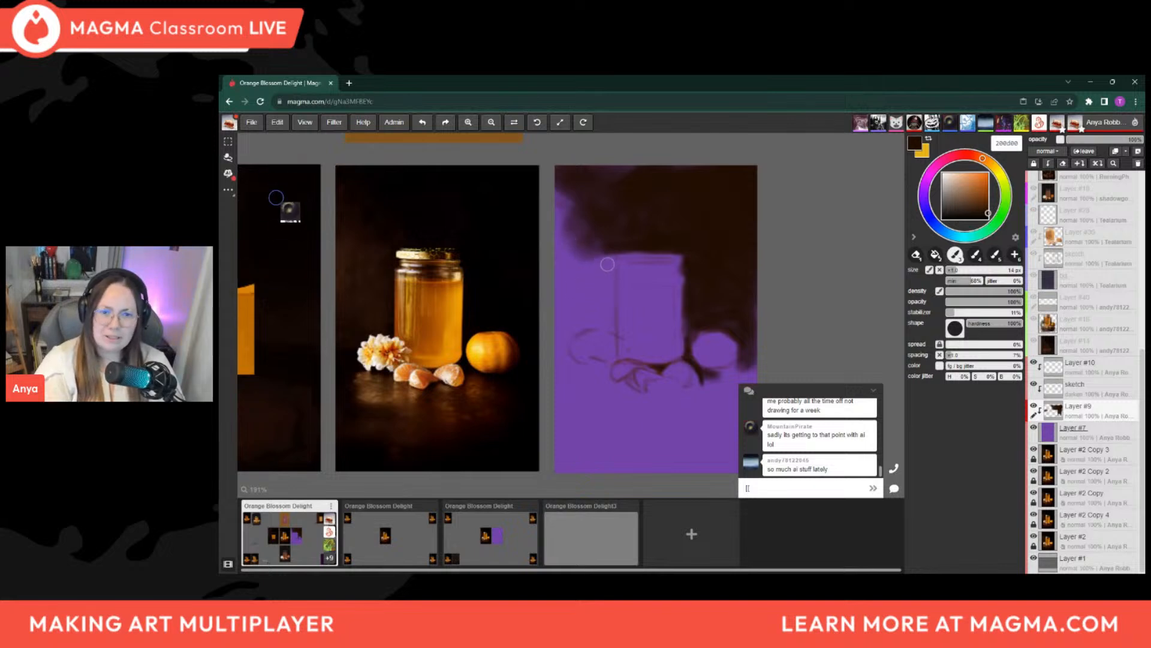
key([)
key([)
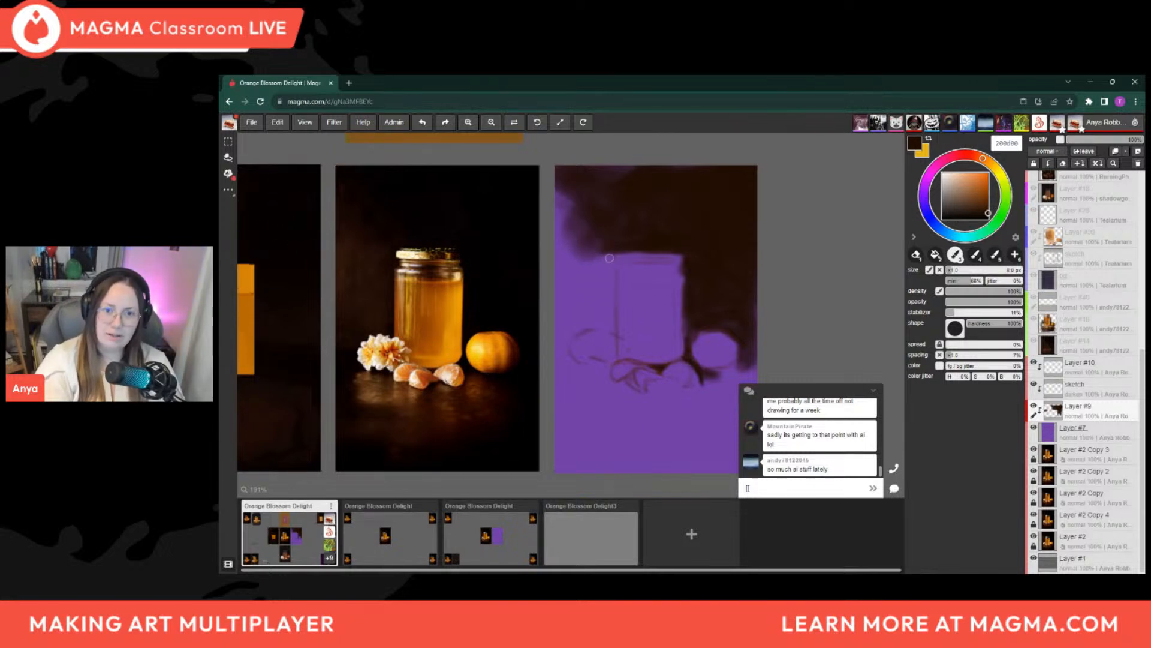
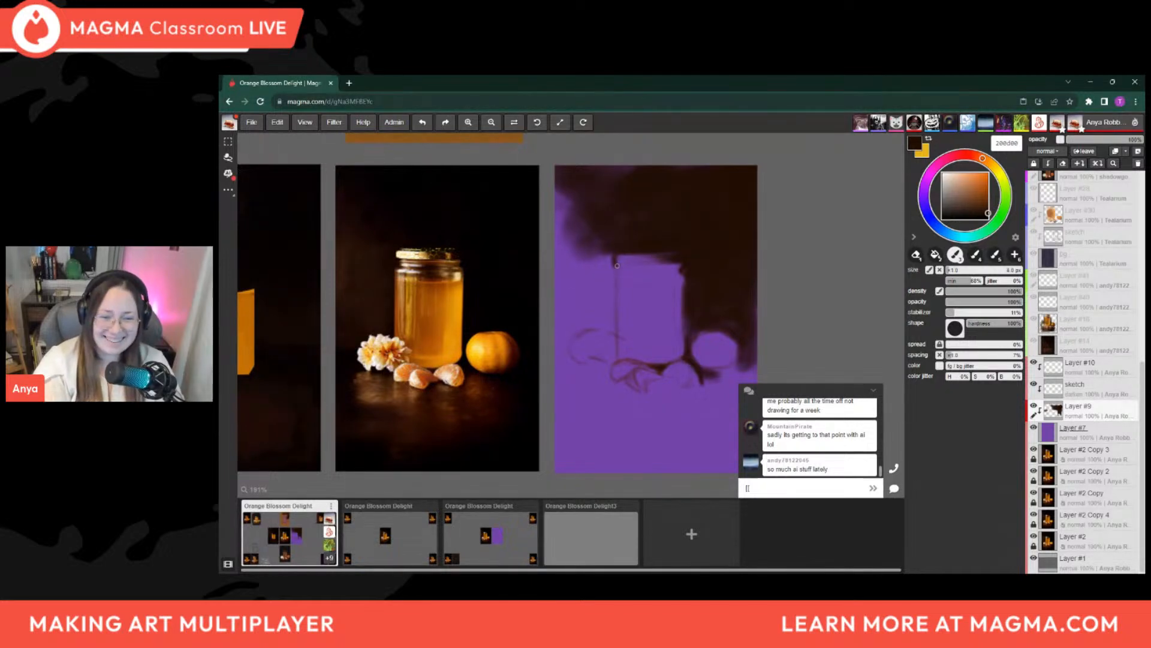
Shrink the brush below 3 px and refine the dark edges of the jar's lid, enlarging the brush slightly for its upper left corner
key(bracketleft)
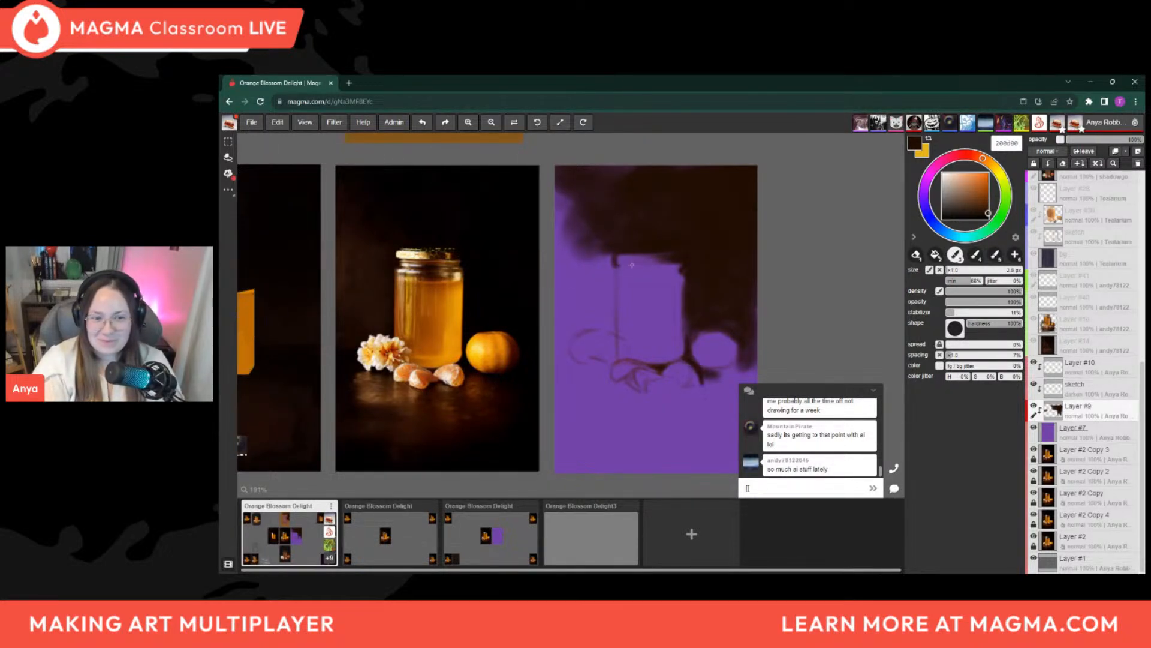
key(bracketleft)
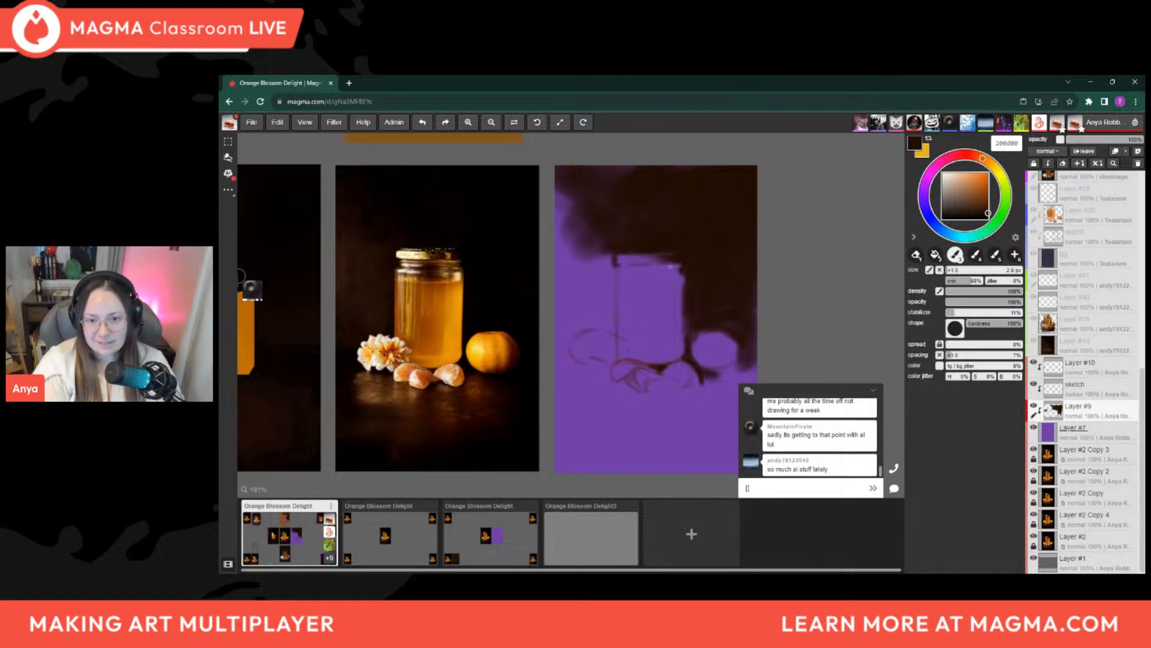
key(bracketright)
key(bracketright)
key(bracketright)
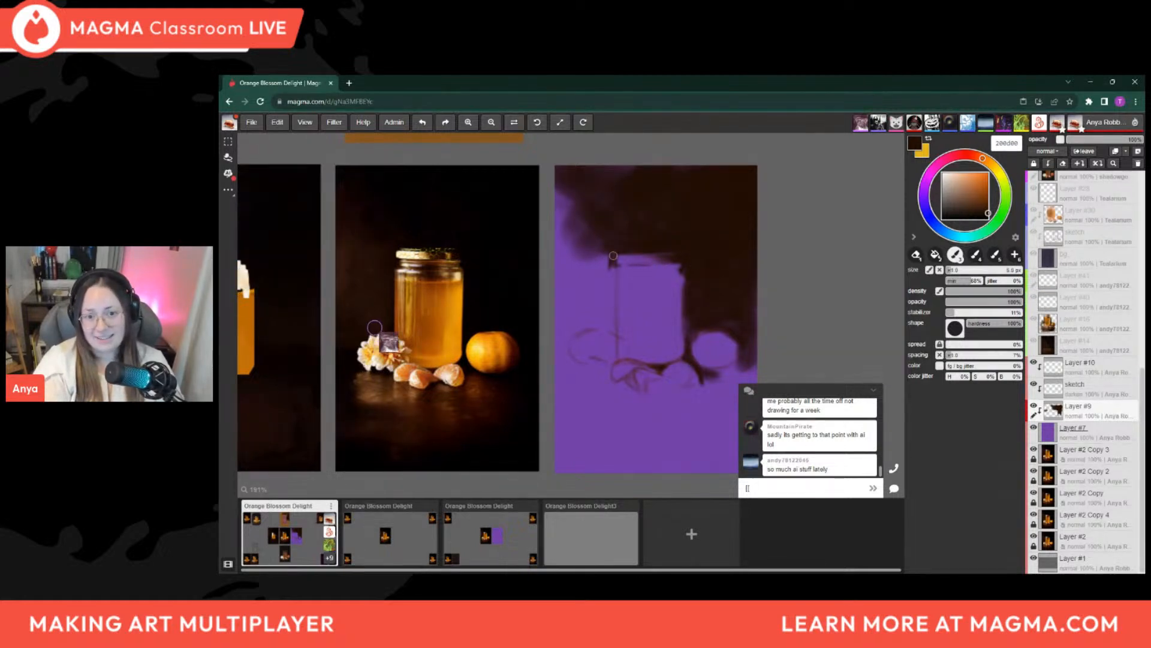
Enlarge the brush to 14 px and extend the dark brown background beside the lid's left side
key(bracketright)
key(bracketright)
key(bracketright)
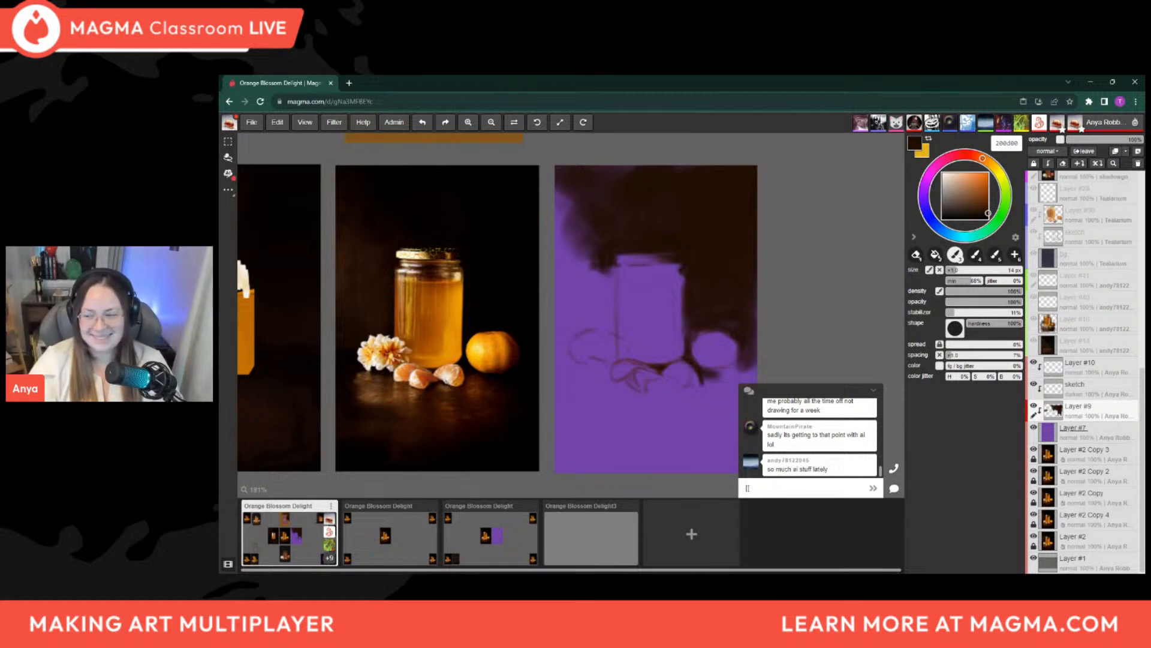
key(bracketright)
key(bracketright)
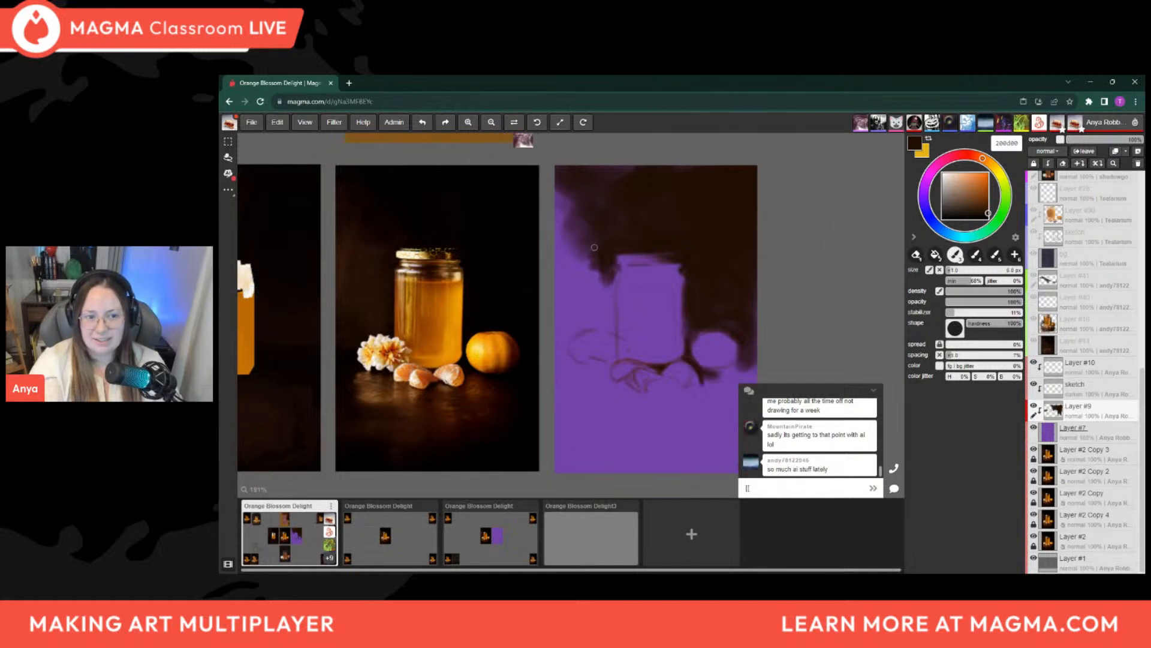
Reduce the brush for touching up the jar's neck just below the lid, and raise it to about 7 px for the left shoulder
key(bracketleft)
key(bracketleft)
key(bracketleft)
key(bracketleft)
key(bracketleft)
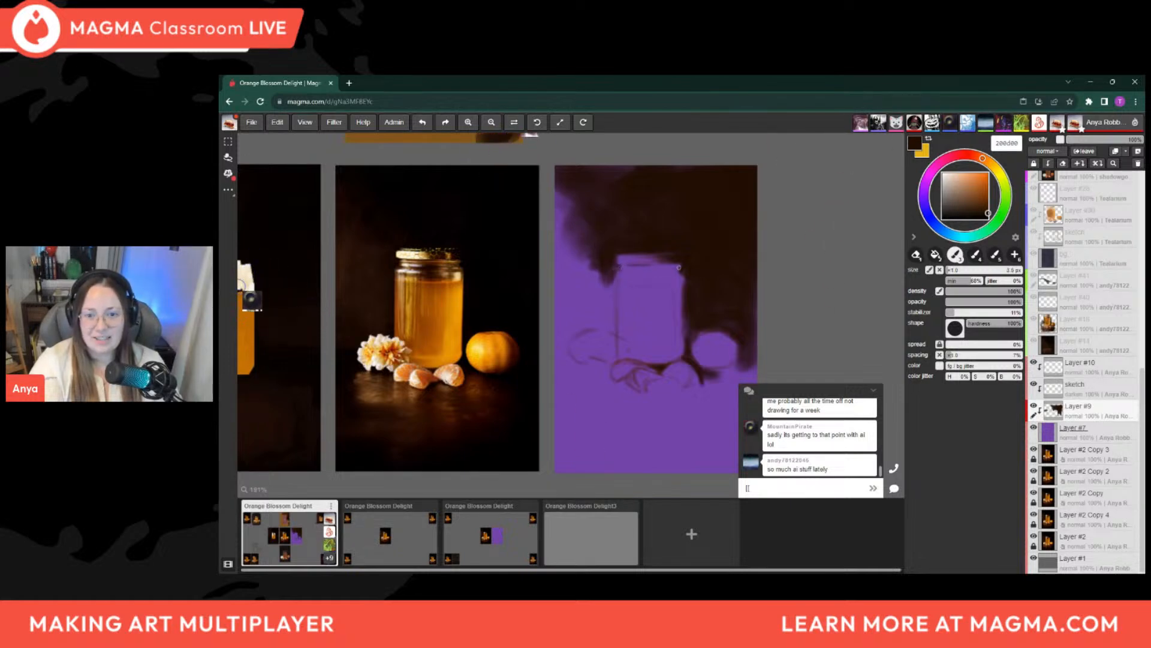
key(bracketright)
key(bracketright)
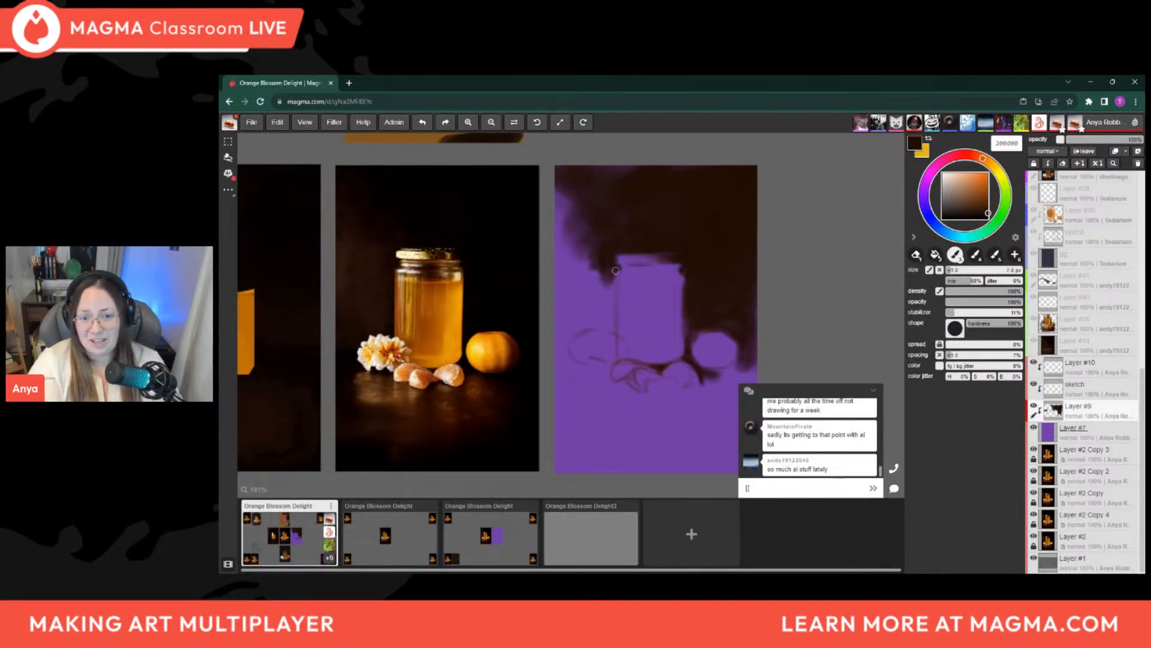
Paint dark brown down from the lid along the jar's left shoulder with a 12 px brush, reducing the brush for the edge
key(bracketright)
key(bracketright)
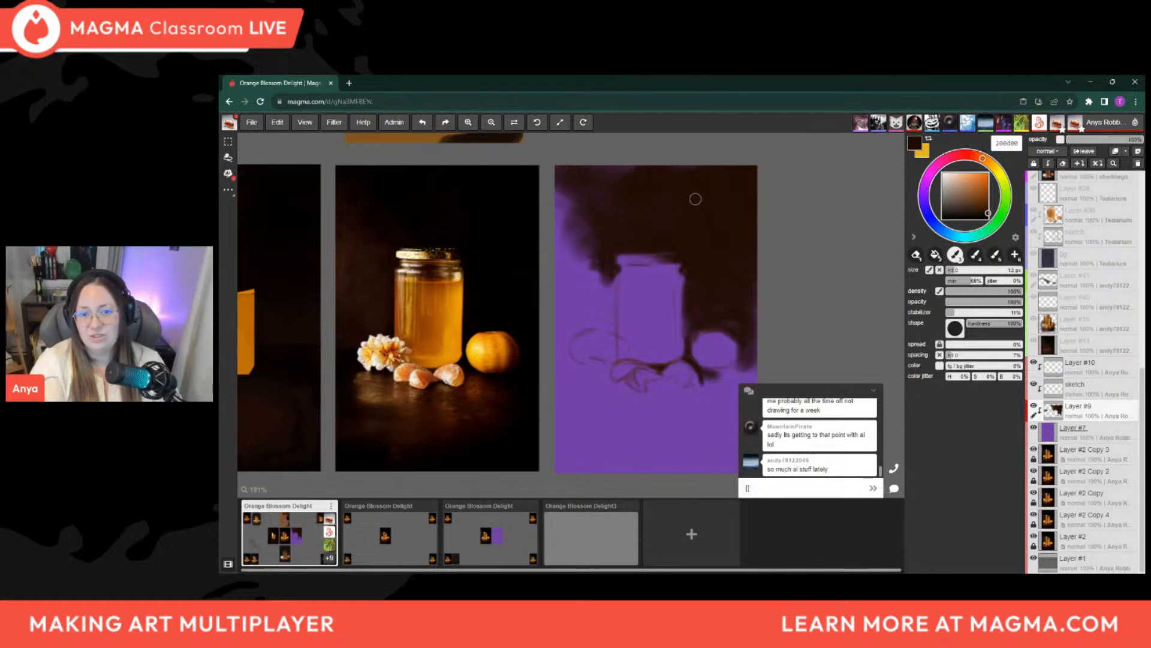
drag(606, 257, 606, 272)
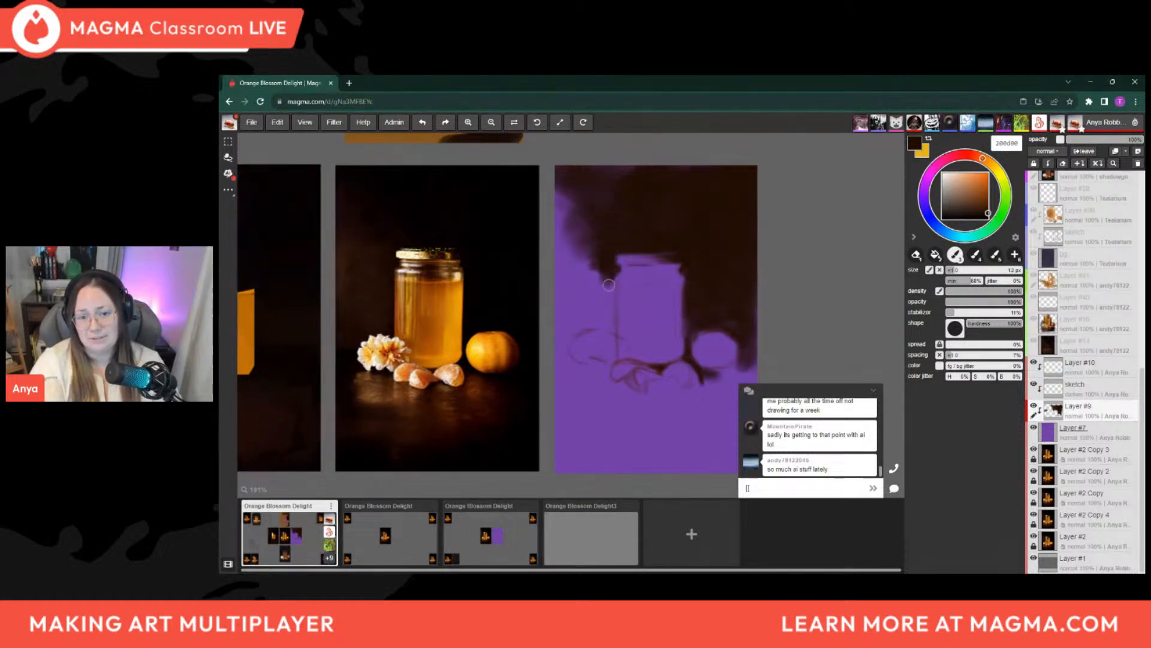
key(bracketleft)
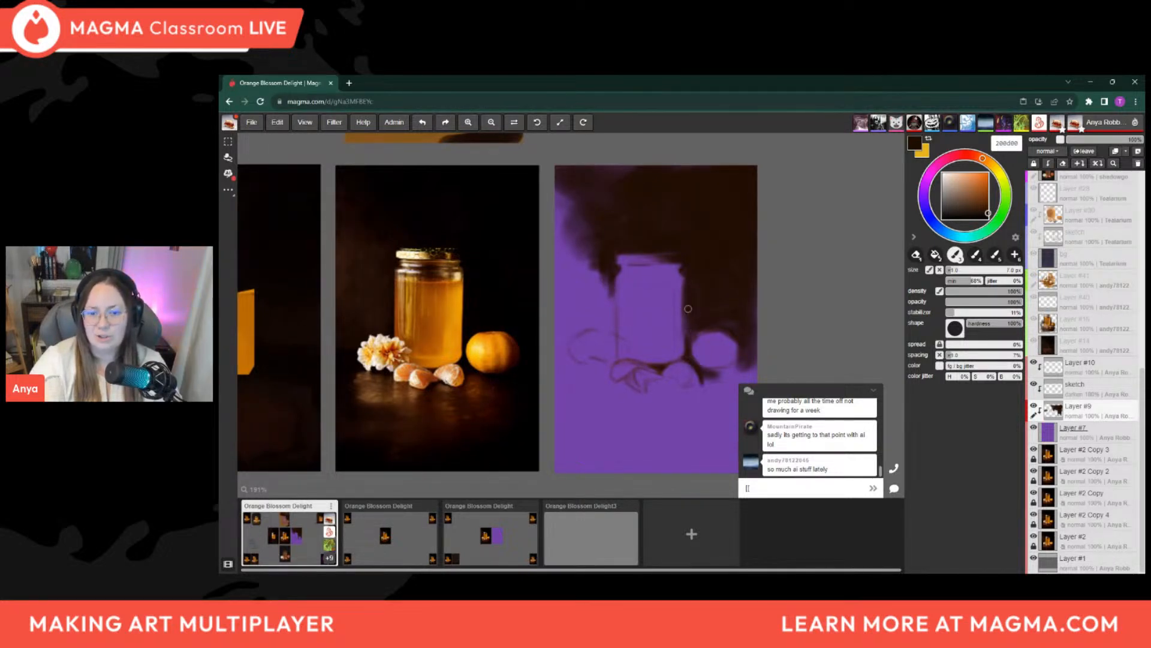
Switch briefly to the eraser, return to the dark brown brush and enlarge it to 14 px for the background left of the jar
key(alt)
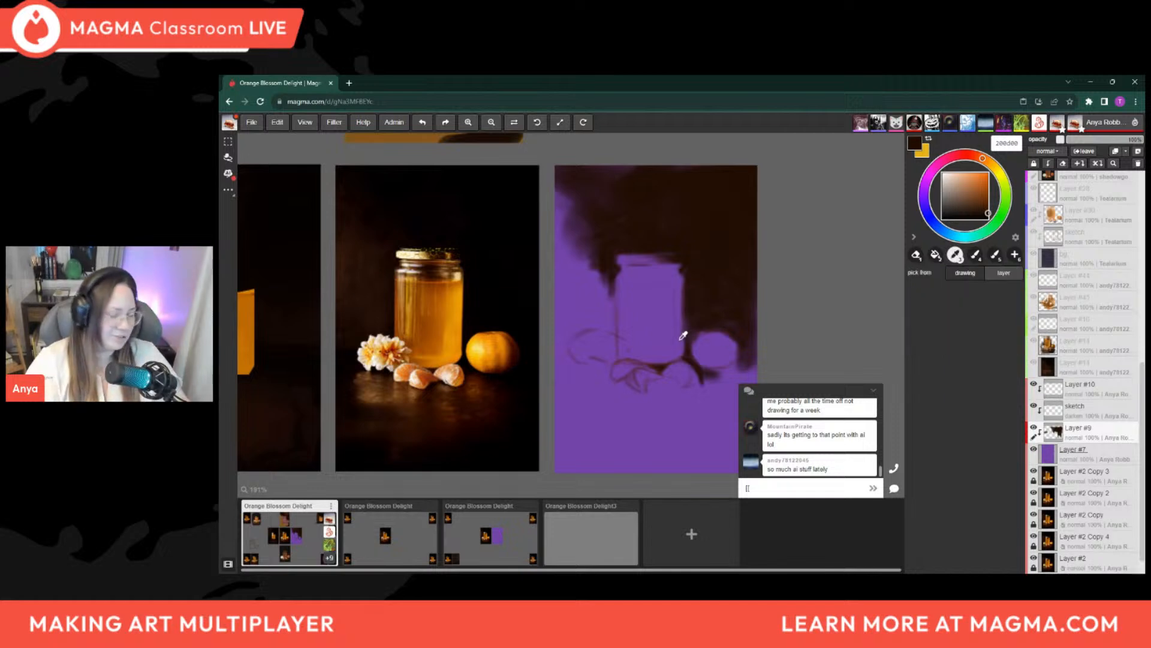
key(e)
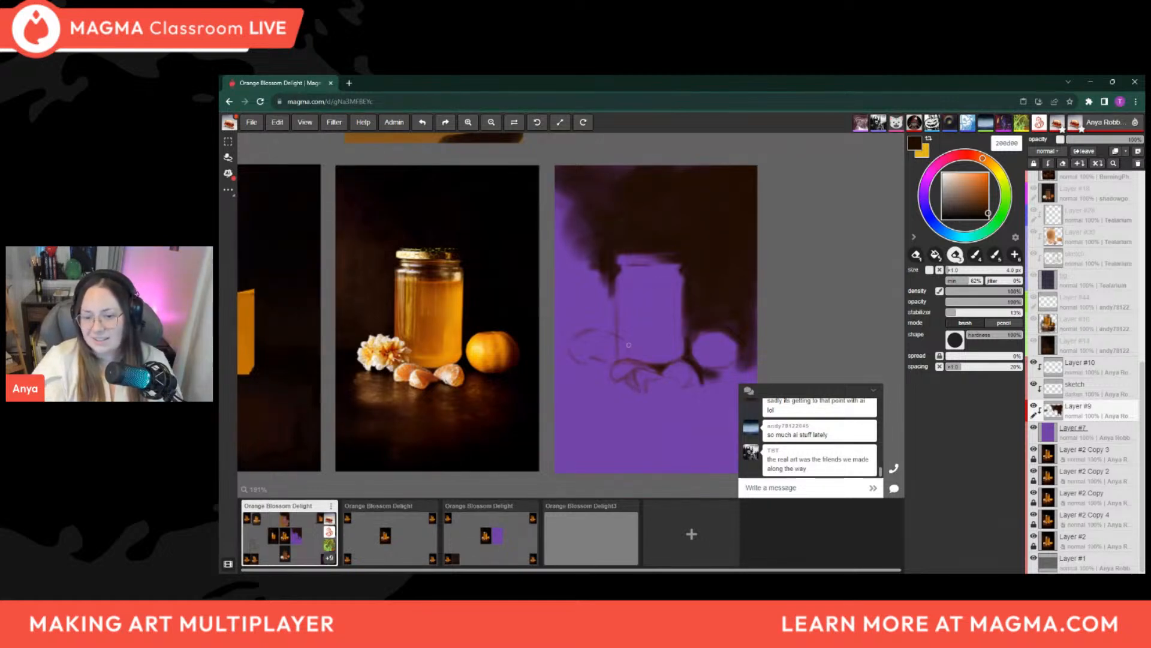
key(b)
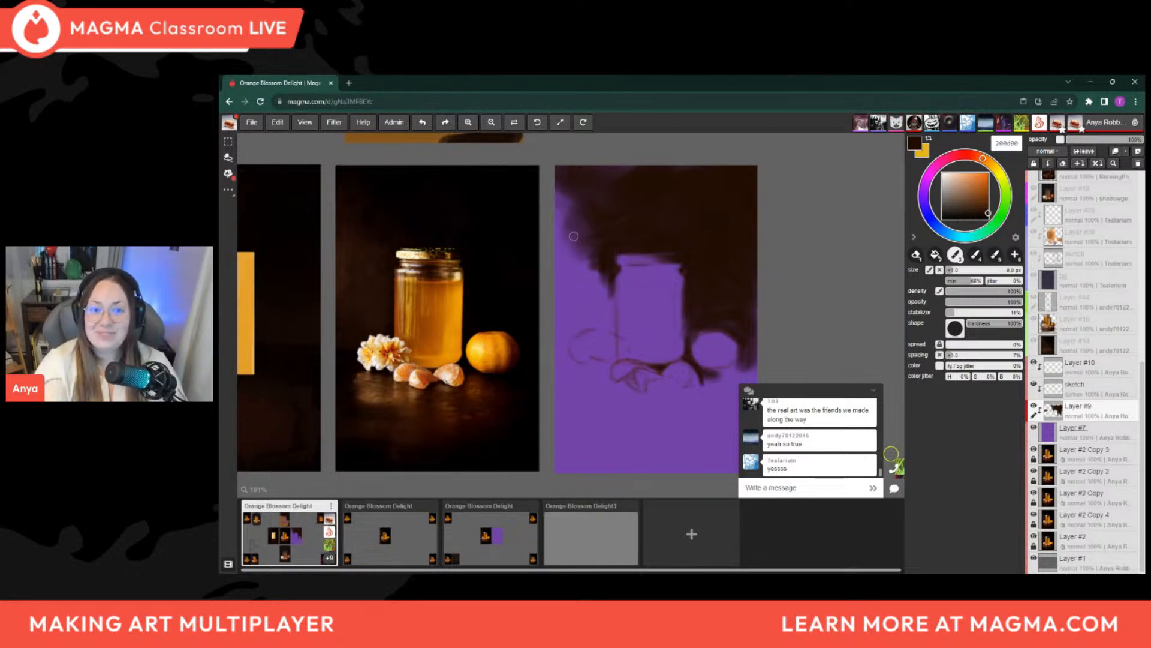
key(bracketright)
key(bracketright)
key(bracketright)
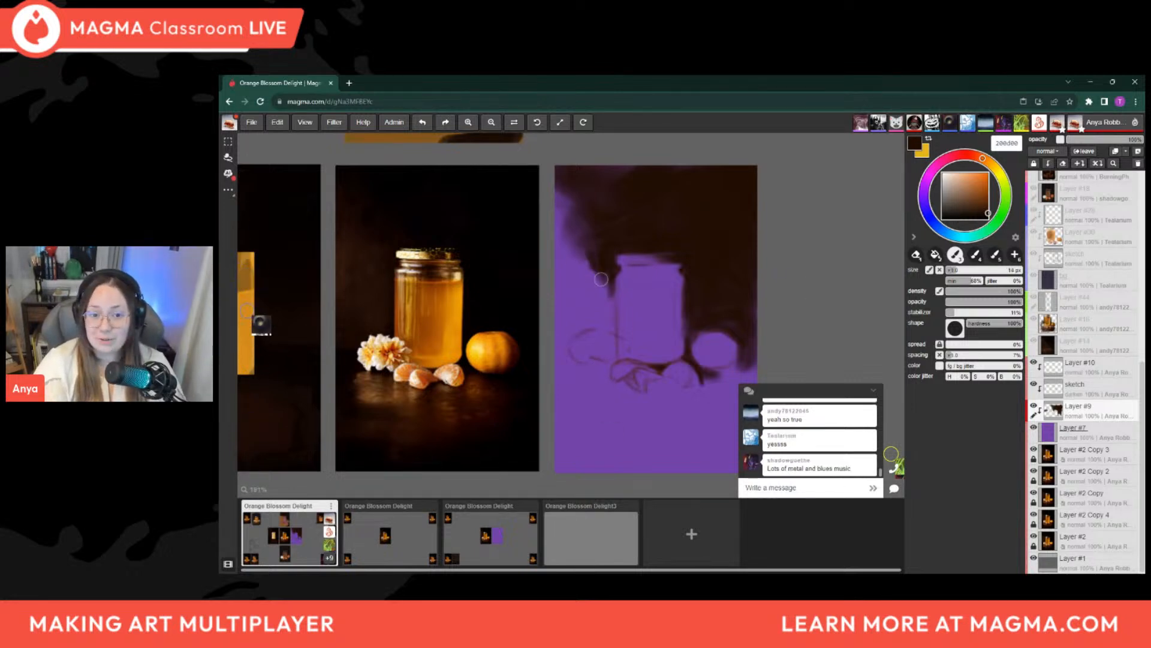
Vary the brush size while painting the dark brown background down the jar's left edge
key(bracketright)
key(bracketright)
key(bracketright)
key(bracketright)
key(bracketleft)
key(bracketleft)
key(bracketleft)
key(bracketleft)
key(bracketleft)
key(bracketleft)
key(bracketleft)
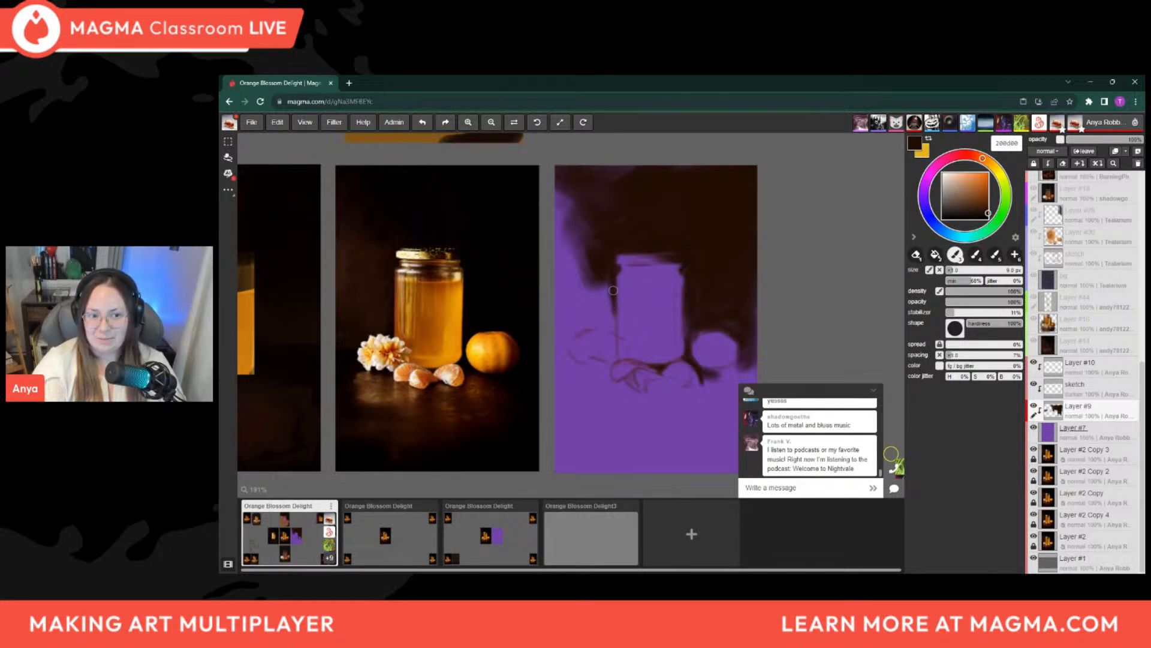
Widen the dark area left of the jar's middle, enlarging the brush to 35 px
key(bracketright)
mouse_move(606, 288)
mouse_down()
mouse_move(604, 310)
mouse_move(597, 300)
mouse_up()
key(bracketright)
key(bracketright)
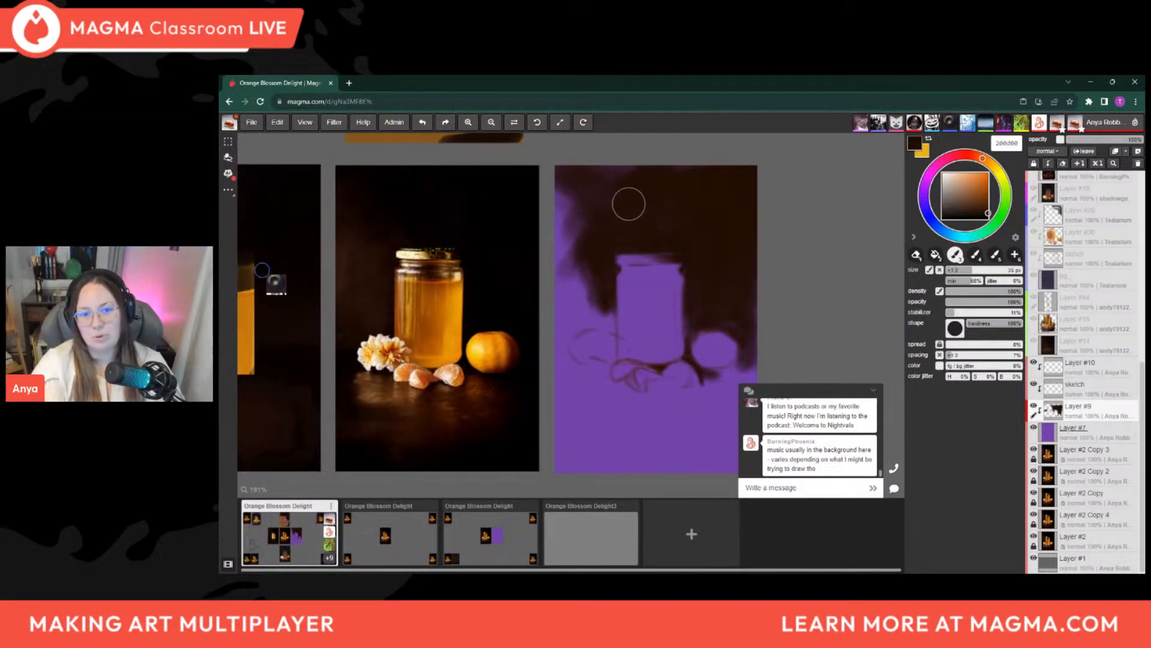
Fill the panel's left background from beside the lid down toward the flower with broad dark brown strokes
key(bracketleft)
key(bracketright)
key(bracketright)
mouse_move(571, 241)
mouse_down()
mouse_move(583, 270)
mouse_move(578, 314)
mouse_move(583, 272)
mouse_up()
key(bracketleft)
key(bracketright)
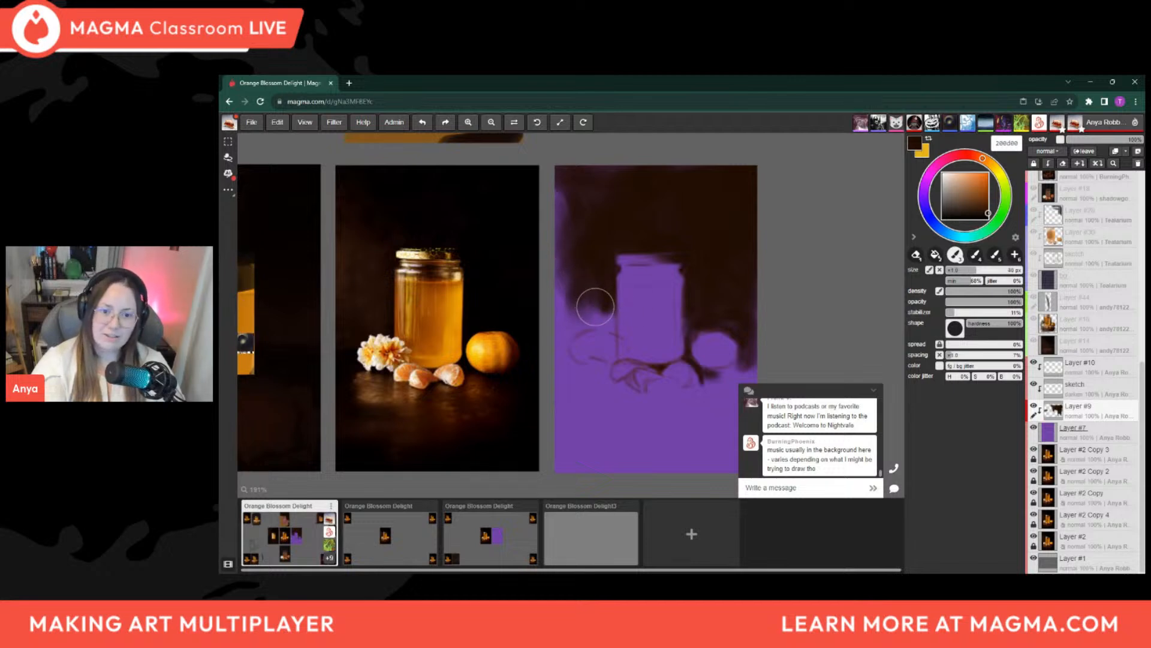
Reduce the brush to 12 px and paint the background above the flower and up to the jar's left edge
key(bracketleft)
key(bracketleft)
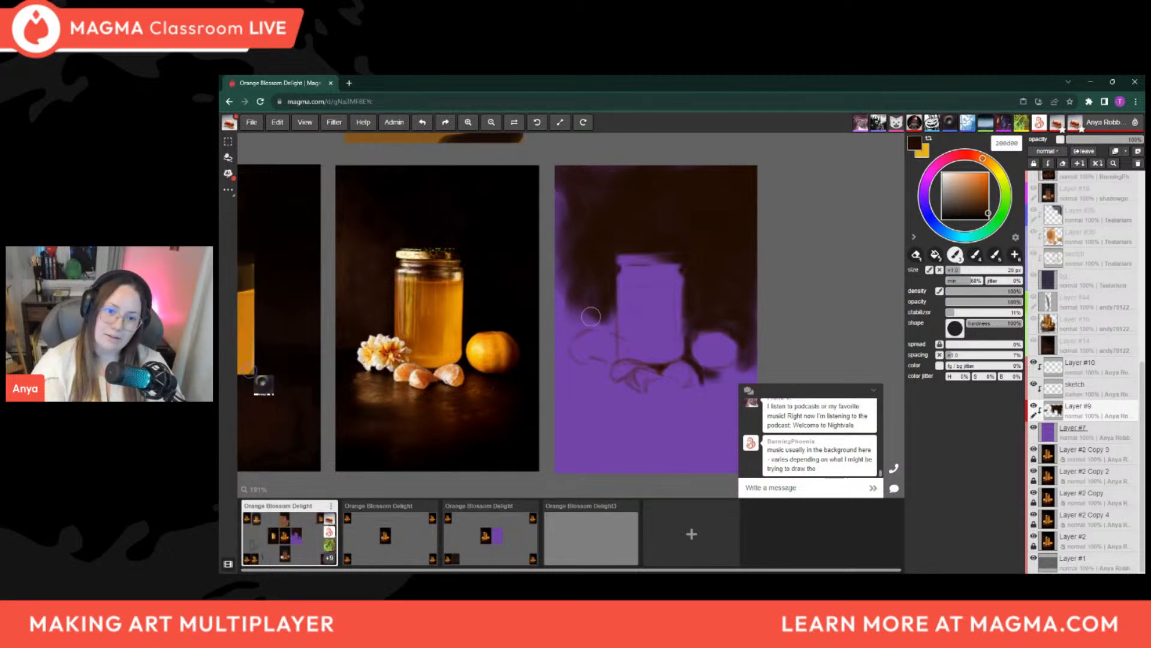
key(bracketleft)
key(bracketleft)
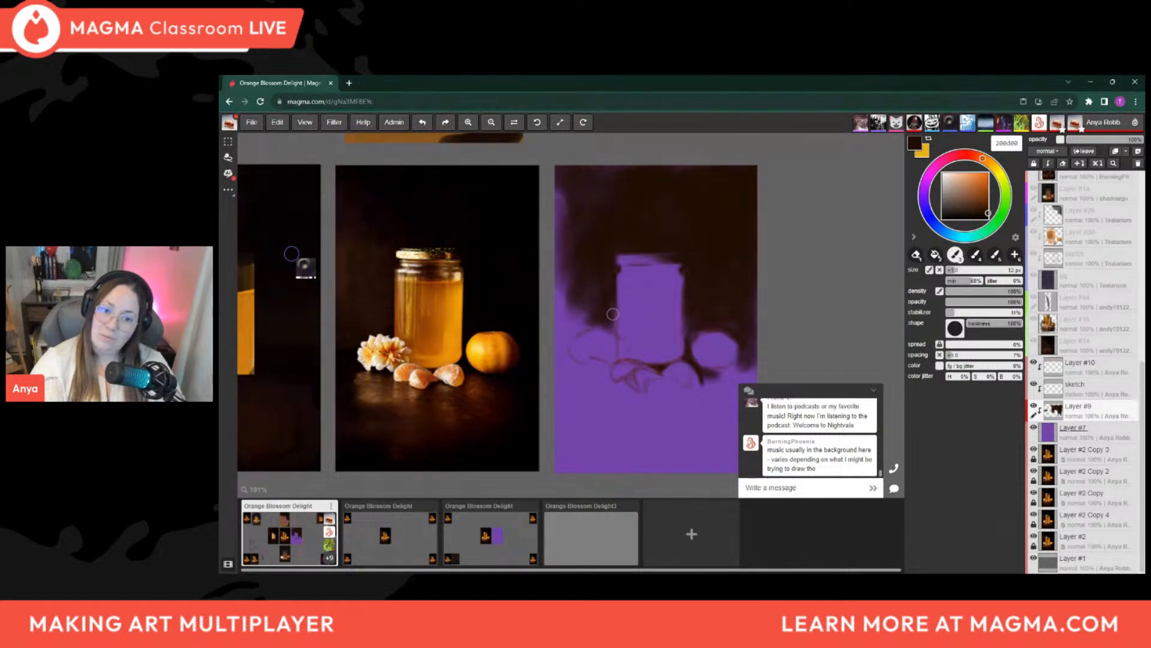
Enlarge the brush well beyond 20 px and darken the remaining purple along the panel's left edge
key(bracketright)
key(bracketright)
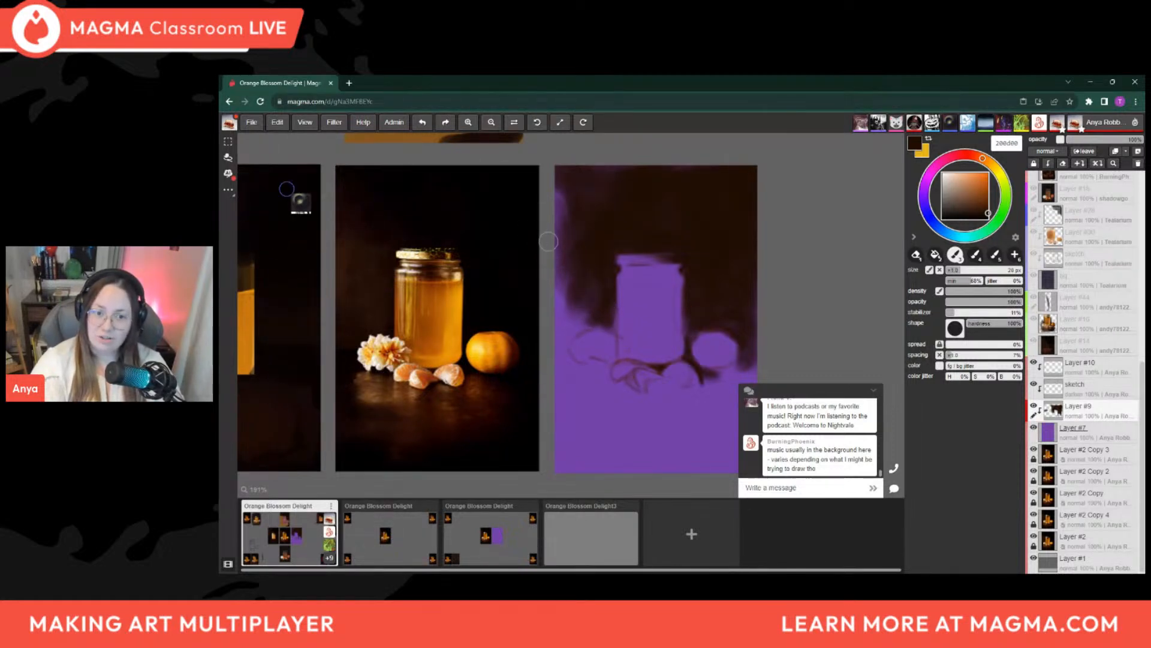
key(bracketright)
key(bracketright)
key(bracketright)
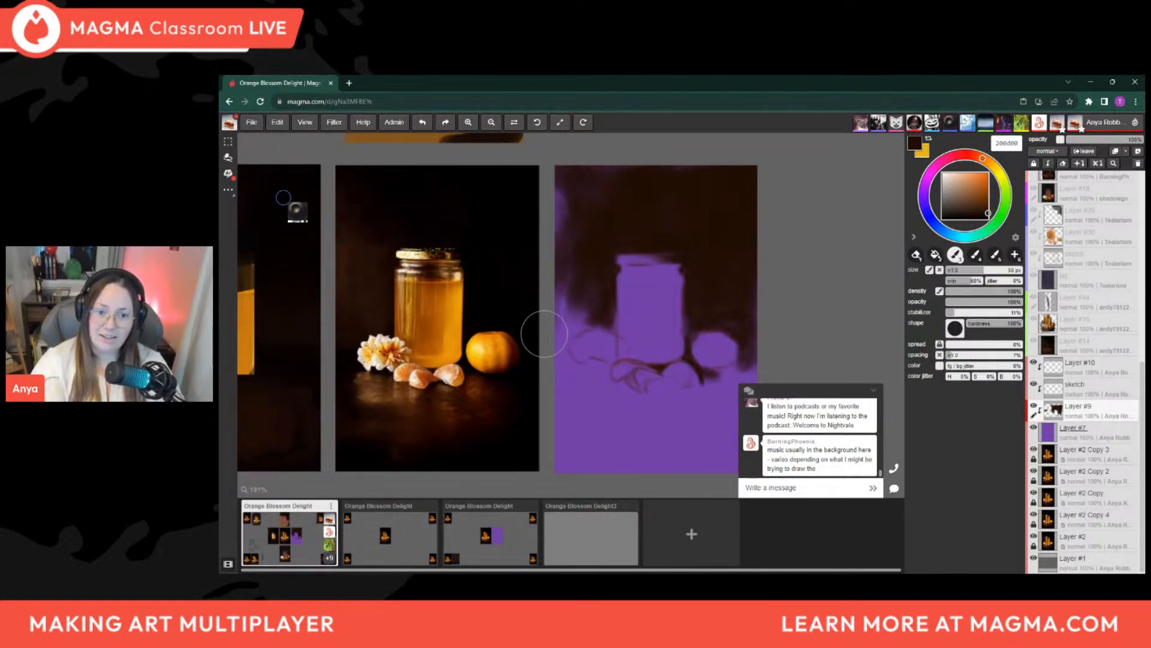
Shrink the brush and trace dark brown around the flower's upper left contour
key(bracketleft)
key(bracketleft)
key(bracketleft)
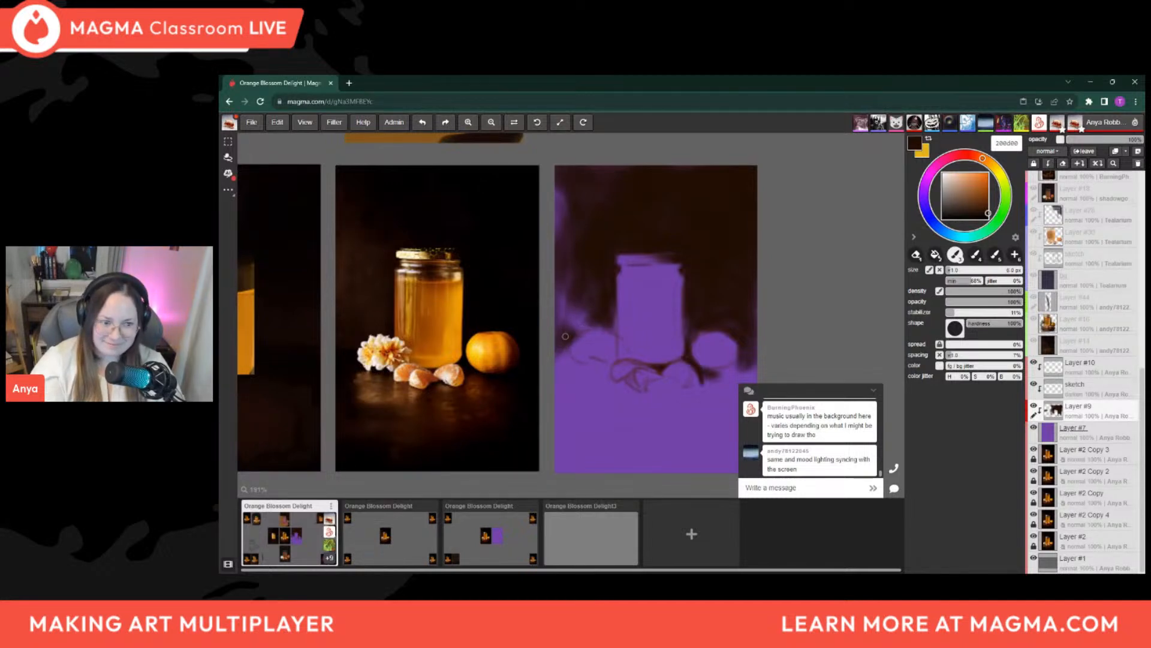
drag(567, 348, 604, 331)
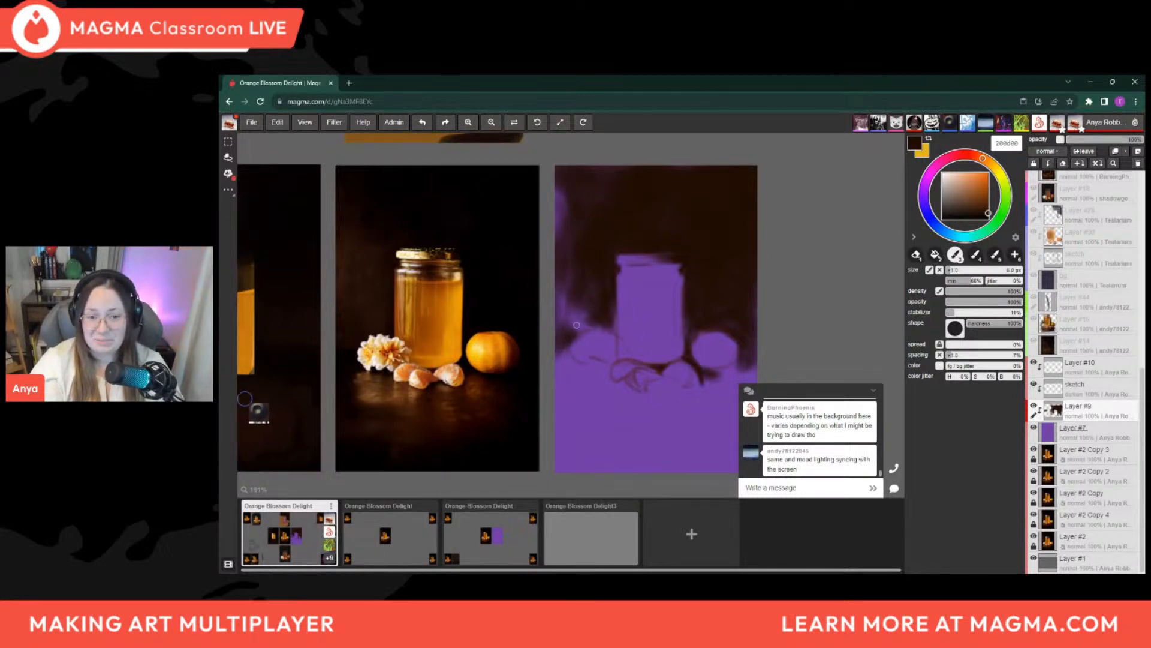
Enlarge the brush through 12 px to about 20 px and fill the purple patches above and left of the flower
key(bracketright)
key(bracketright)
key(bracketright)
key(bracketright)
key(bracketright)
key(bracketright)
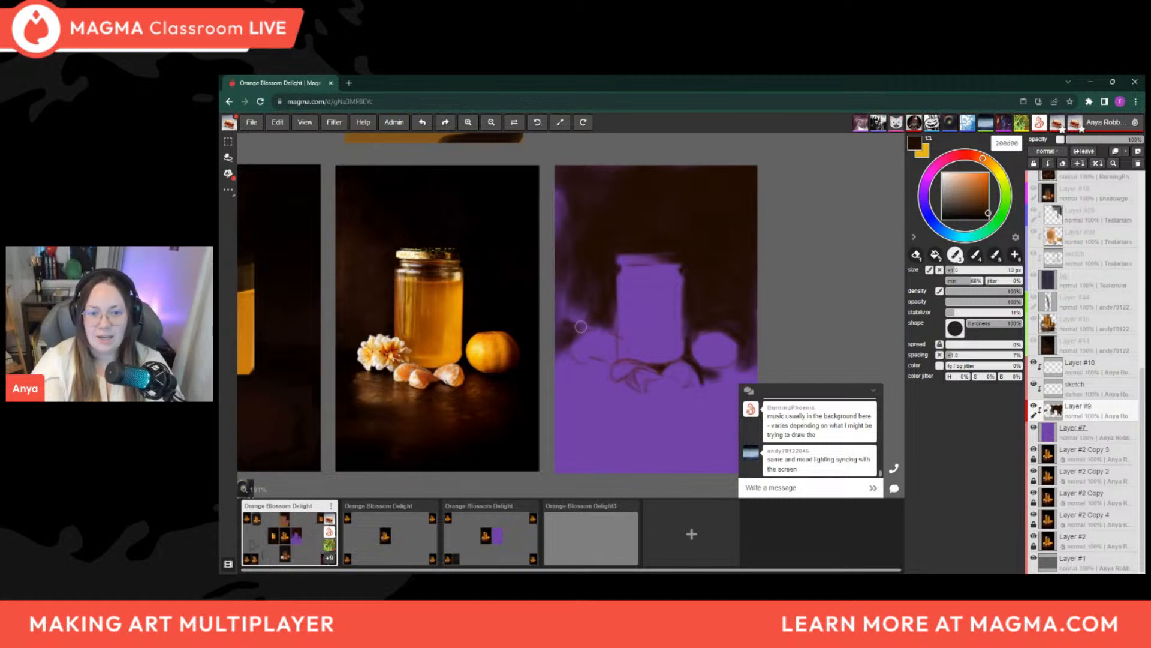
key(bracketright)
key(bracketright)
key(bracketright)
key(bracketright)
key(bracketleft)
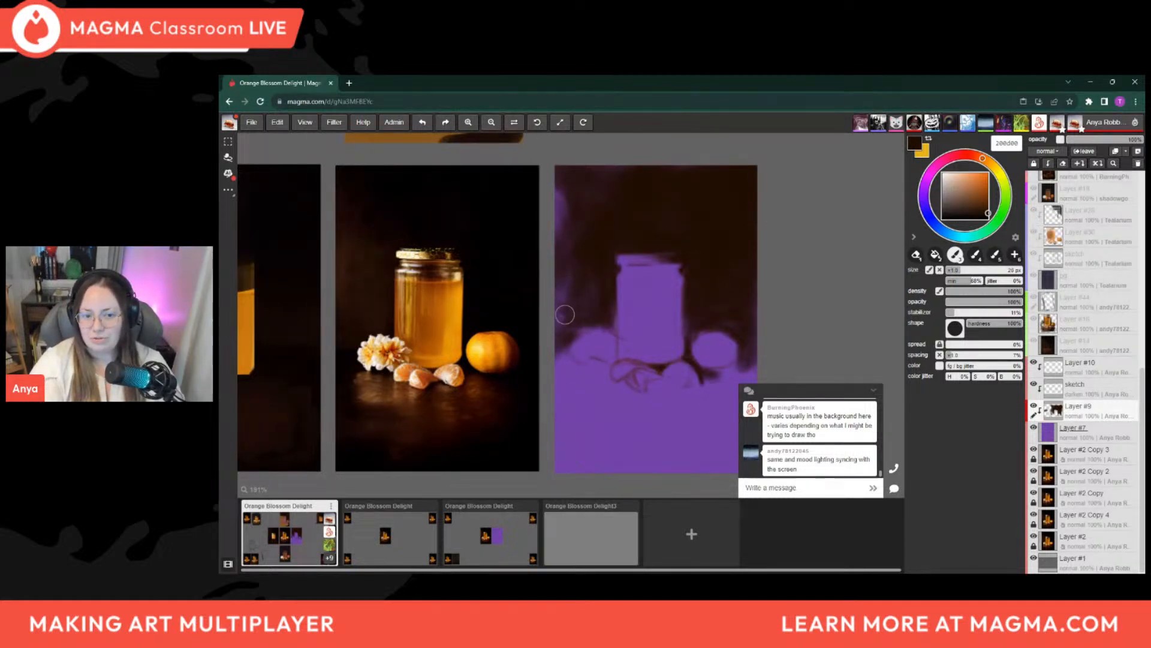
Shrink the brush below 4 px and darken the narrow gap between the flower and the jar's left edge
key(bracketleft)
key(bracketleft)
key(bracketleft)
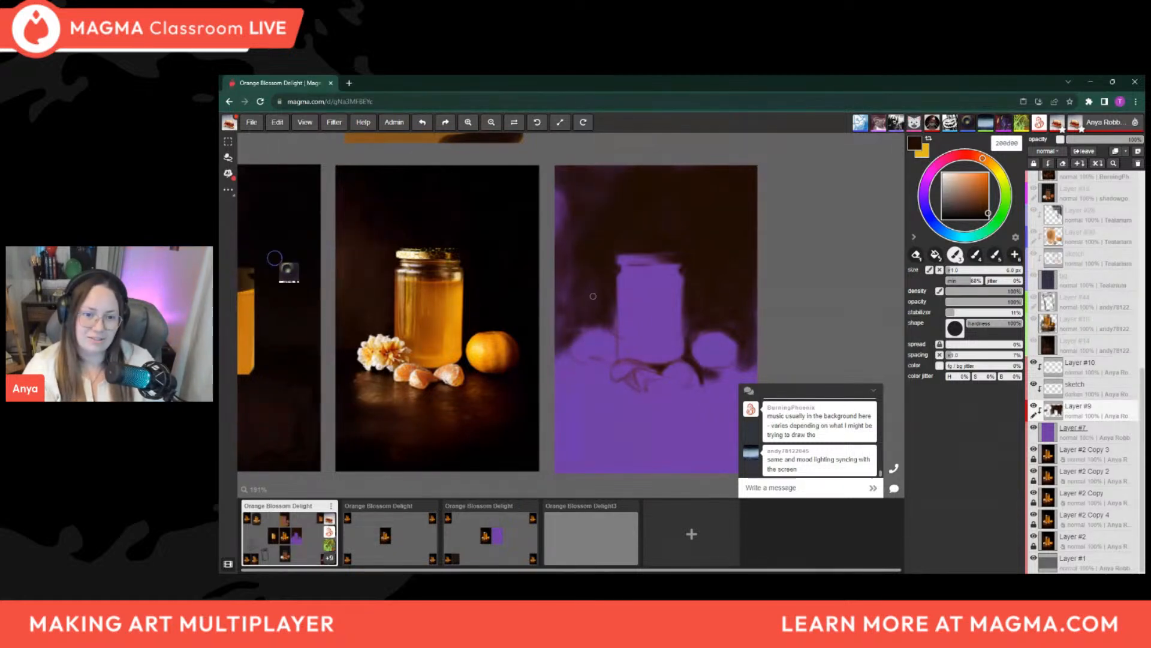
key(bracketleft)
key(bracketleft)
key(bracketleft)
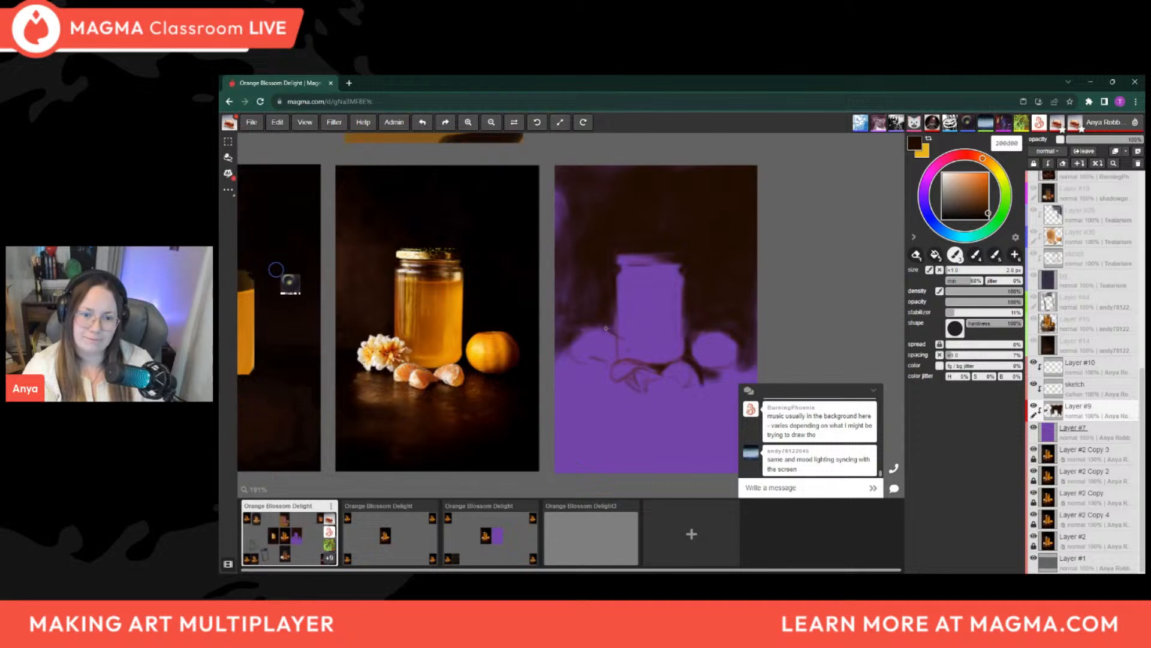
key(bracketright)
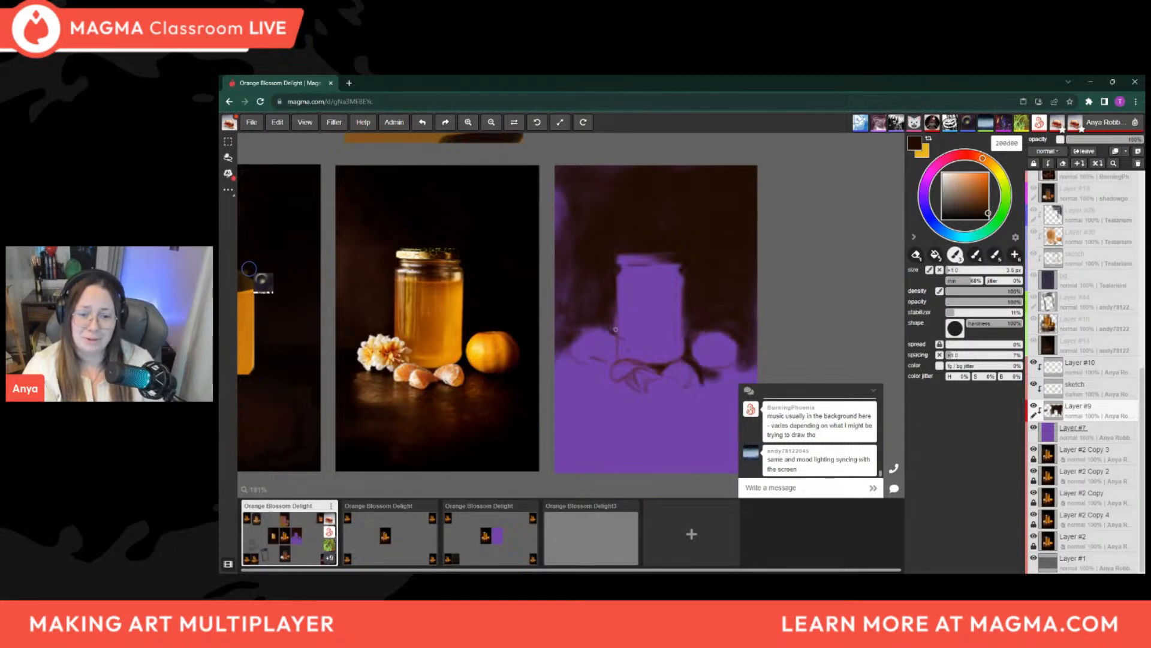
key(bracketright)
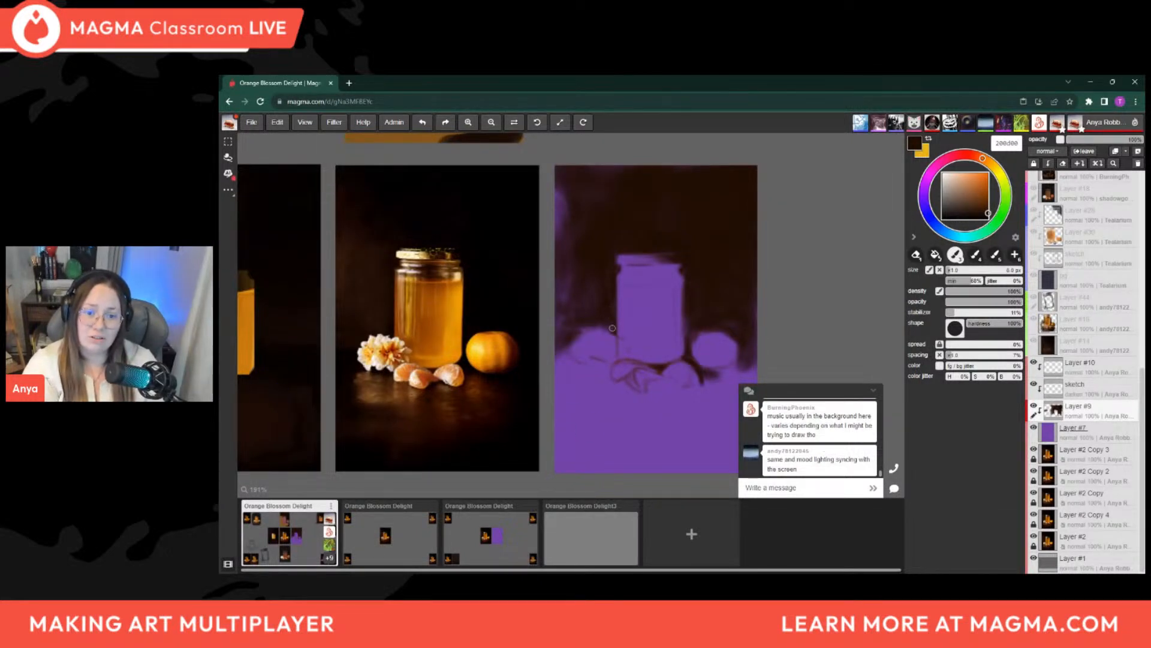
Paint a dark shadow beneath the flower toward the jar's base, enlarging the small brush to about 9 px
key(bracketright)
key(bracketright)
key(bracketright)
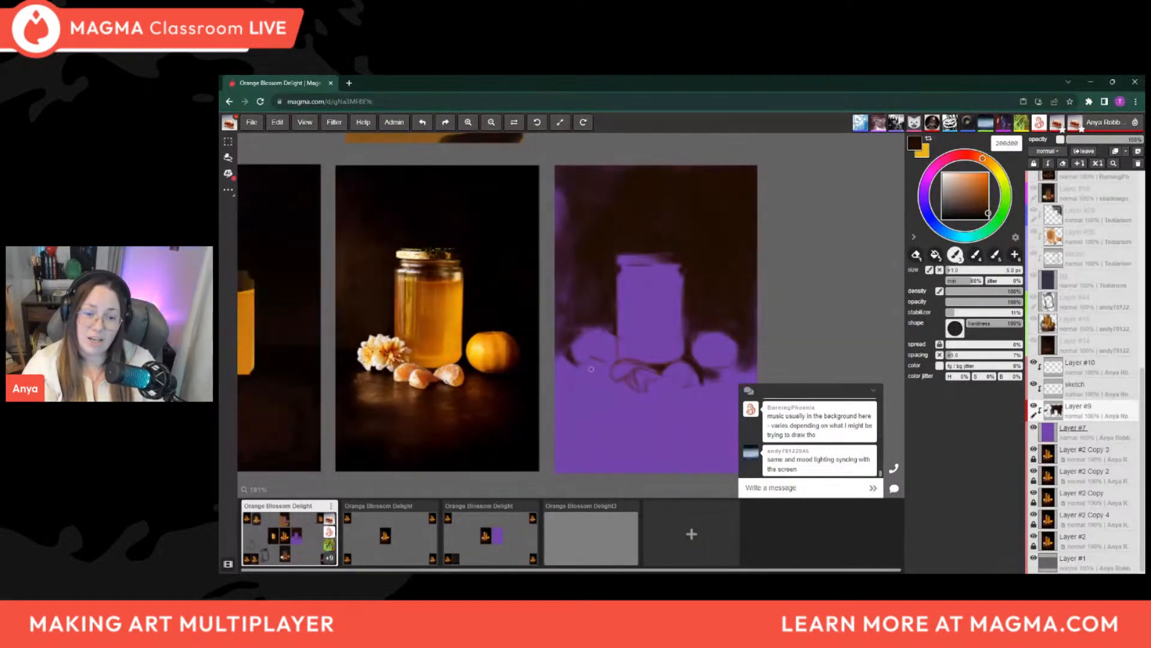
key(bracketright)
key(bracketright)
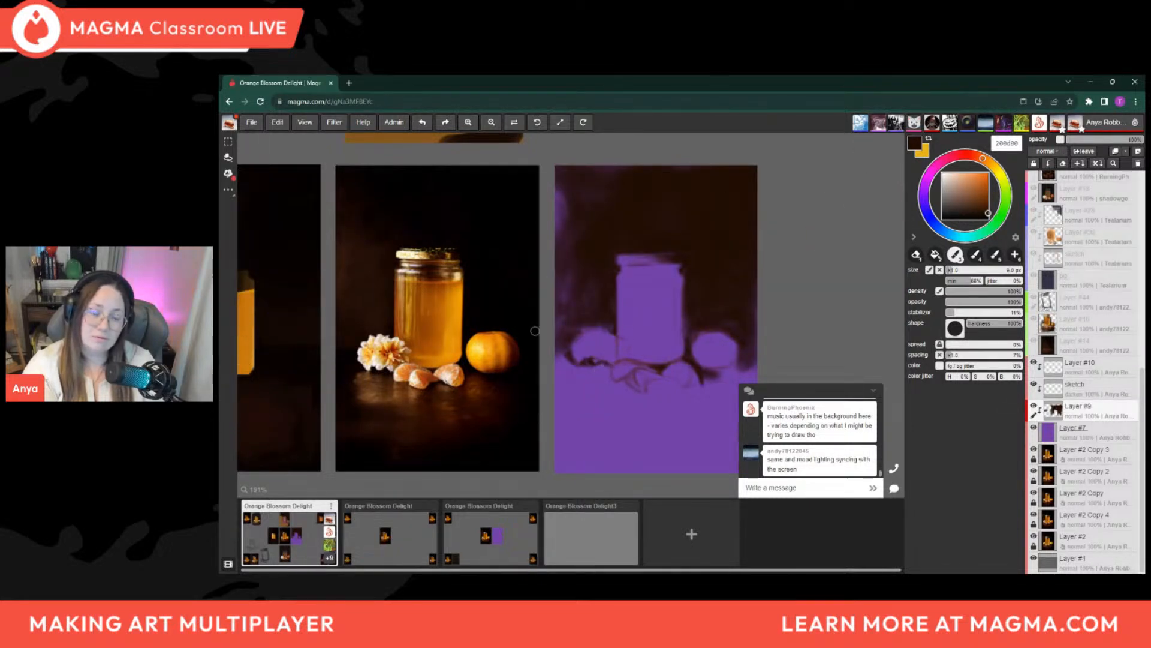
drag(603, 365, 610, 365)
Enlarge the brush to 30 px and paint dark brown over the purple on the panel's upper left edge
key(bracketright)
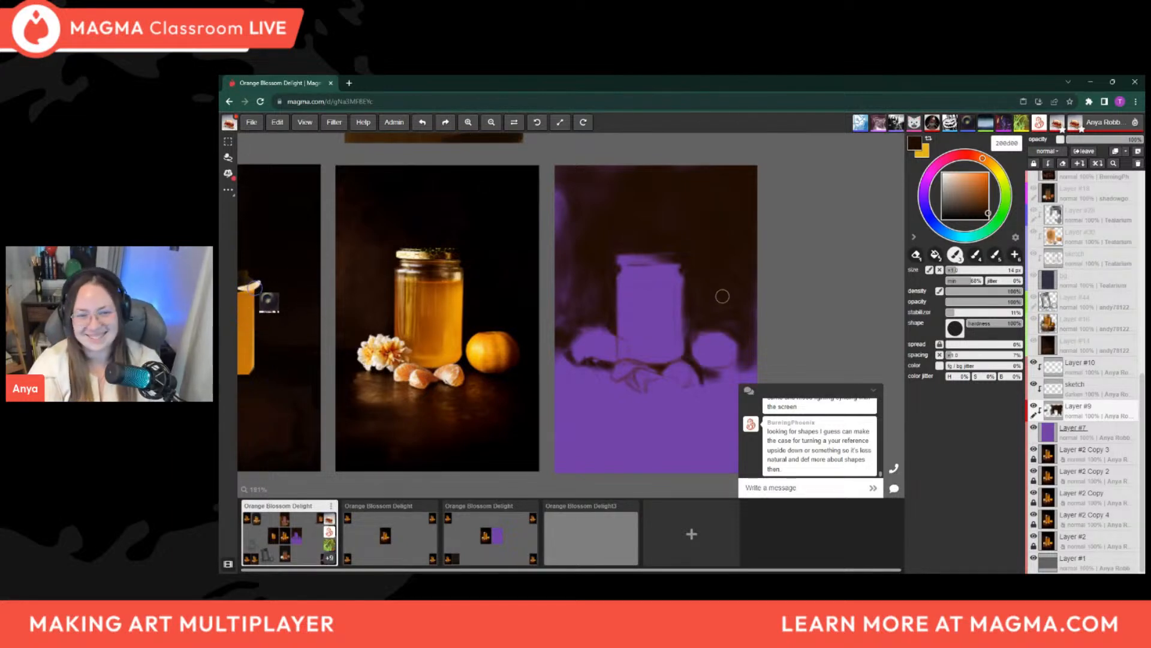
key(bracketright)
key(bracketright)
key(bracketright)
key(bracketright)
drag(561, 204, 557, 205)
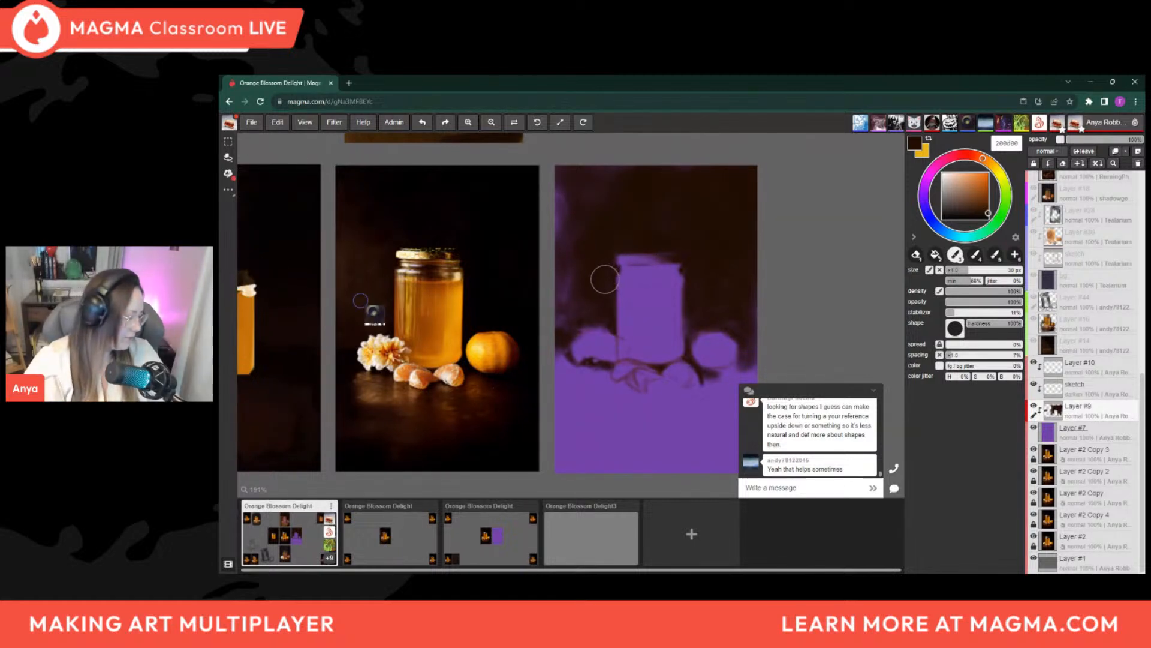
Flip the canvas view horizontally to examine the painted shapes beside the reference
key(h)
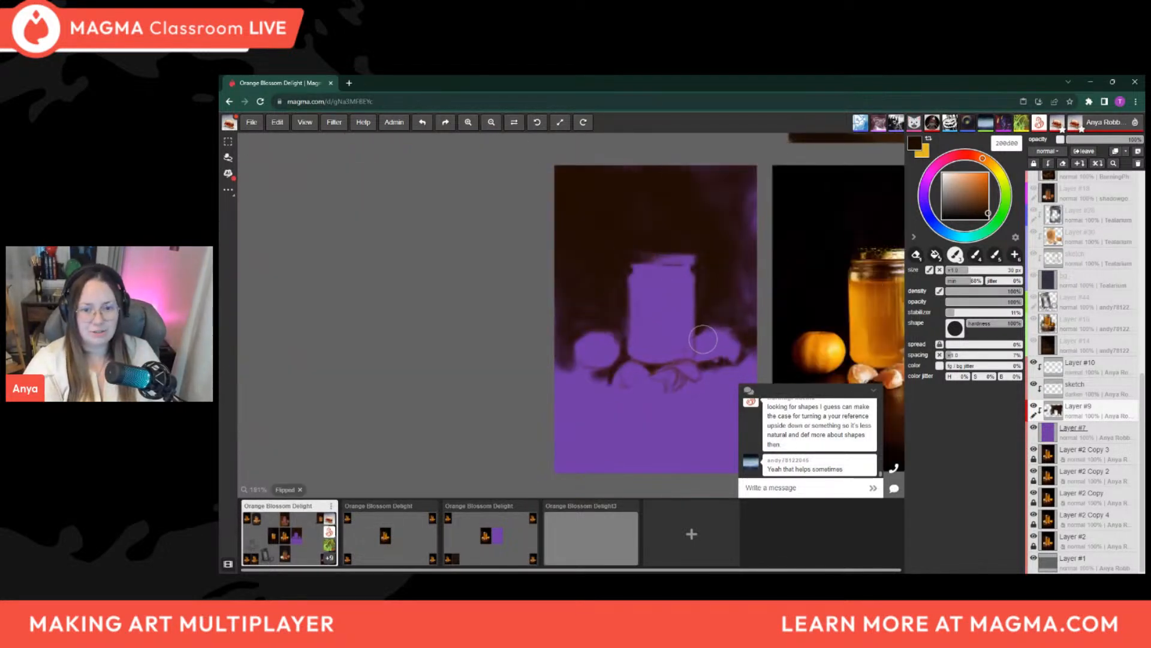
middle_drag(712, 329, 576, 311)
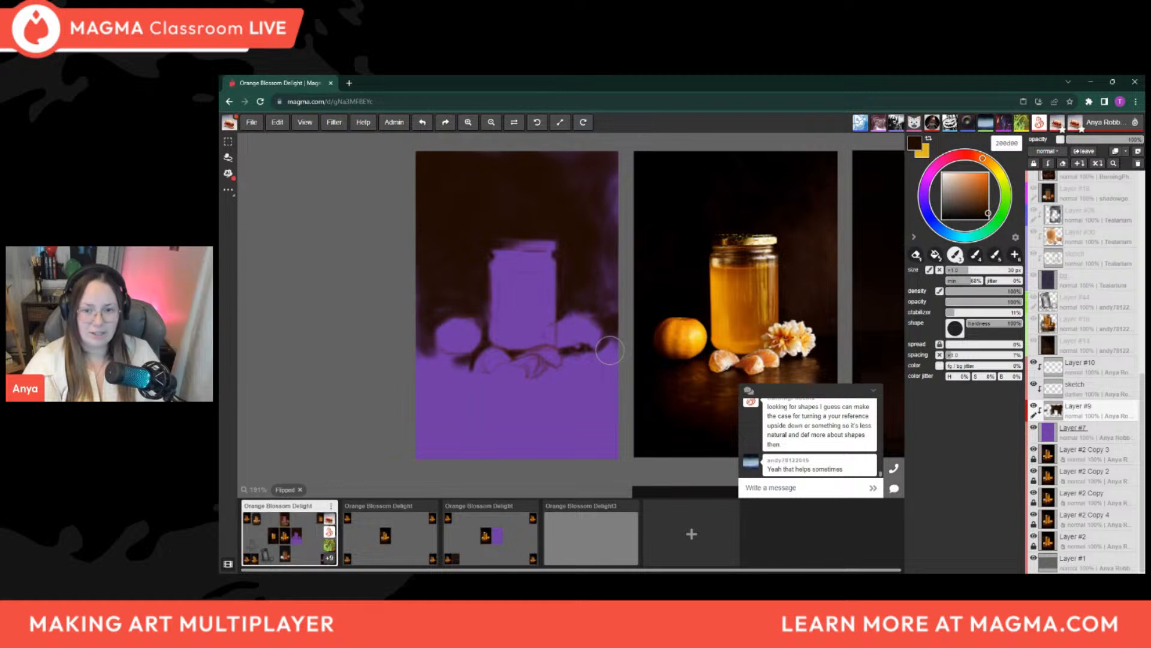
Enlarge the eraser to 10 px for cleaning the painted edges, and return to the dark brown brush
middle_drag(694, 358, 683, 336)
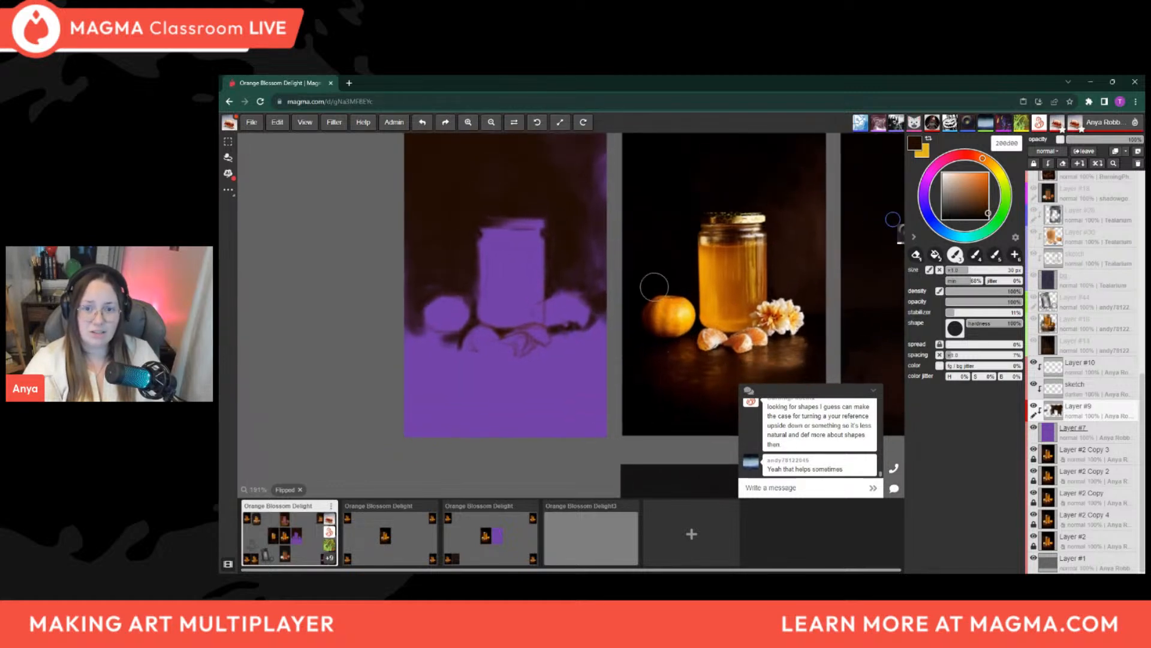
key(e)
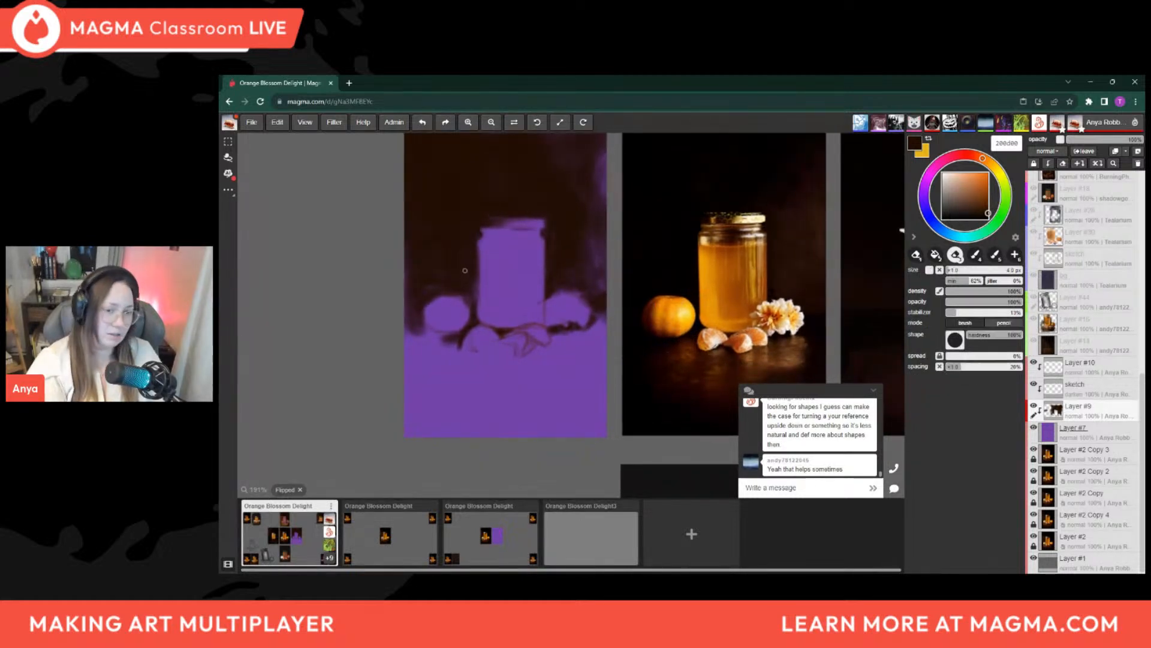
key(])
key(])
key(])
key(])
key(])
key(])
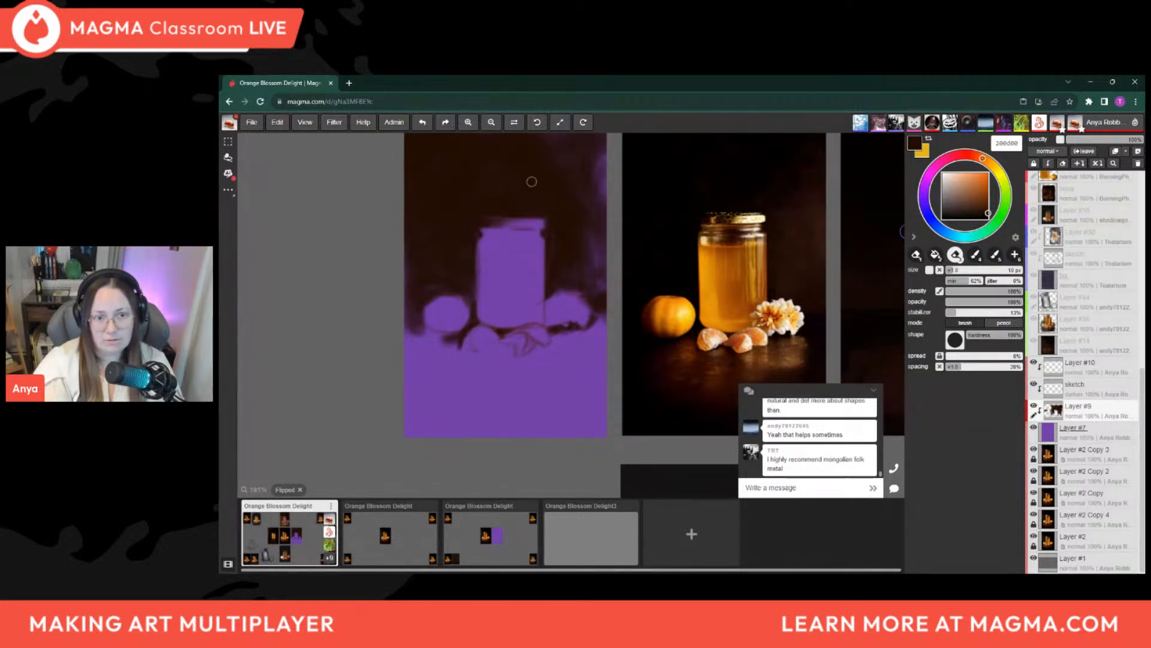
key(b)
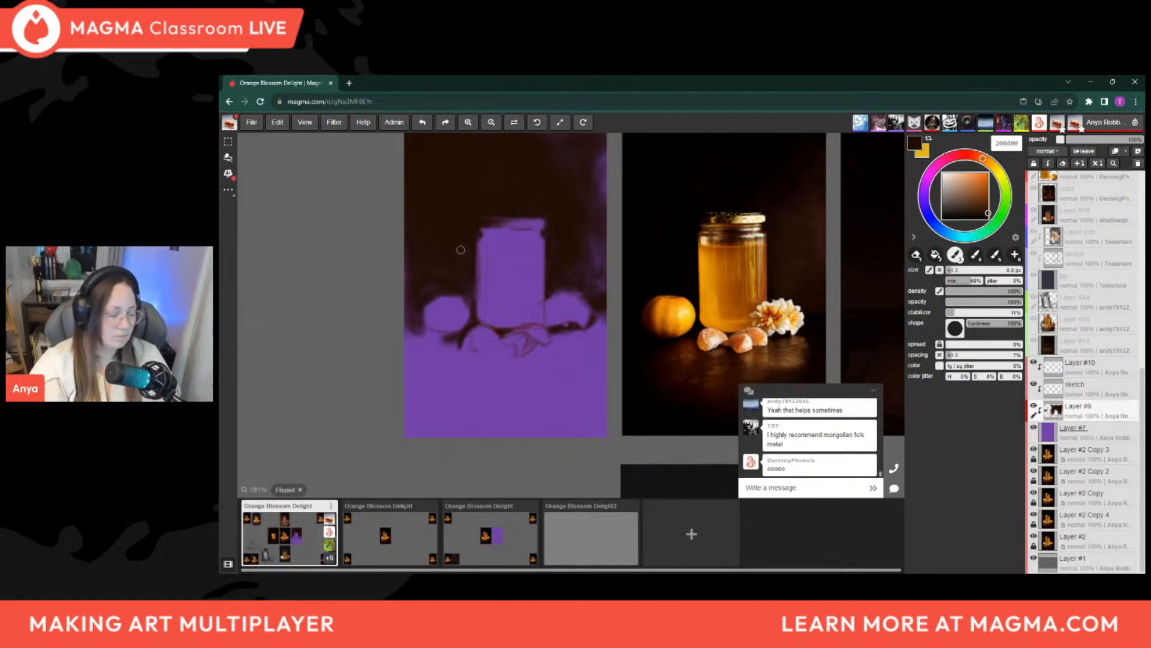
Rotate the canvas view sideways to examine the painted shapes, and turn it back upright
drag(403, 321, 578, 479)
drag(597, 401, 636, 340)
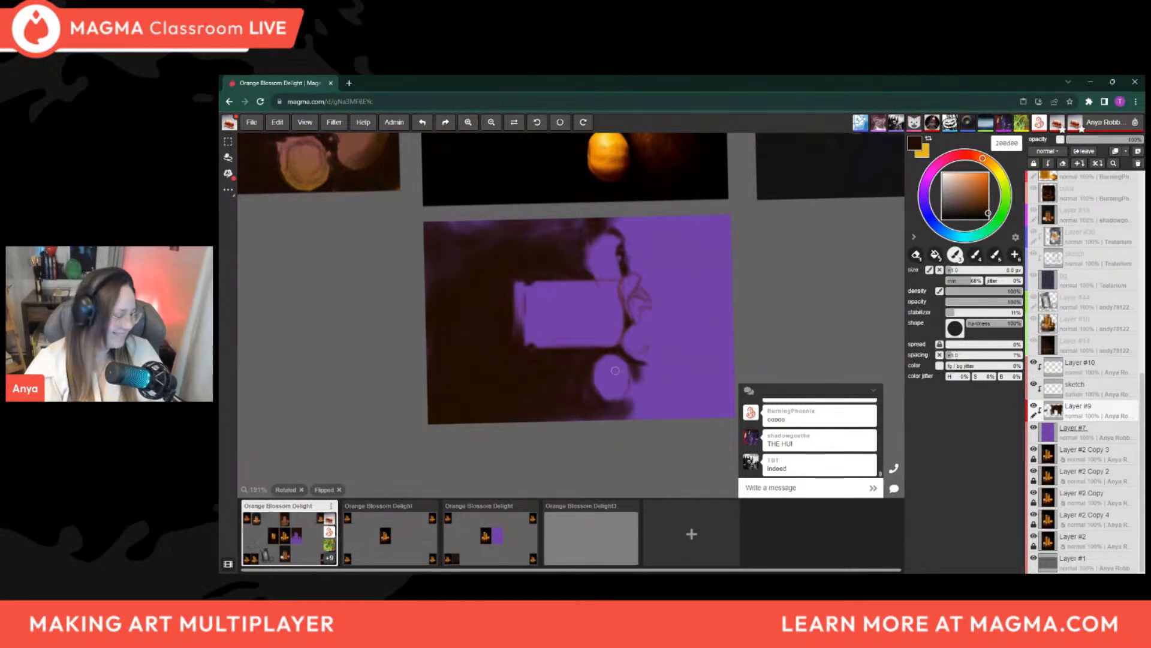
mouse_move(692, 322)
mouse_down()
mouse_move(670, 384)
mouse_move(560, 436)
mouse_up()
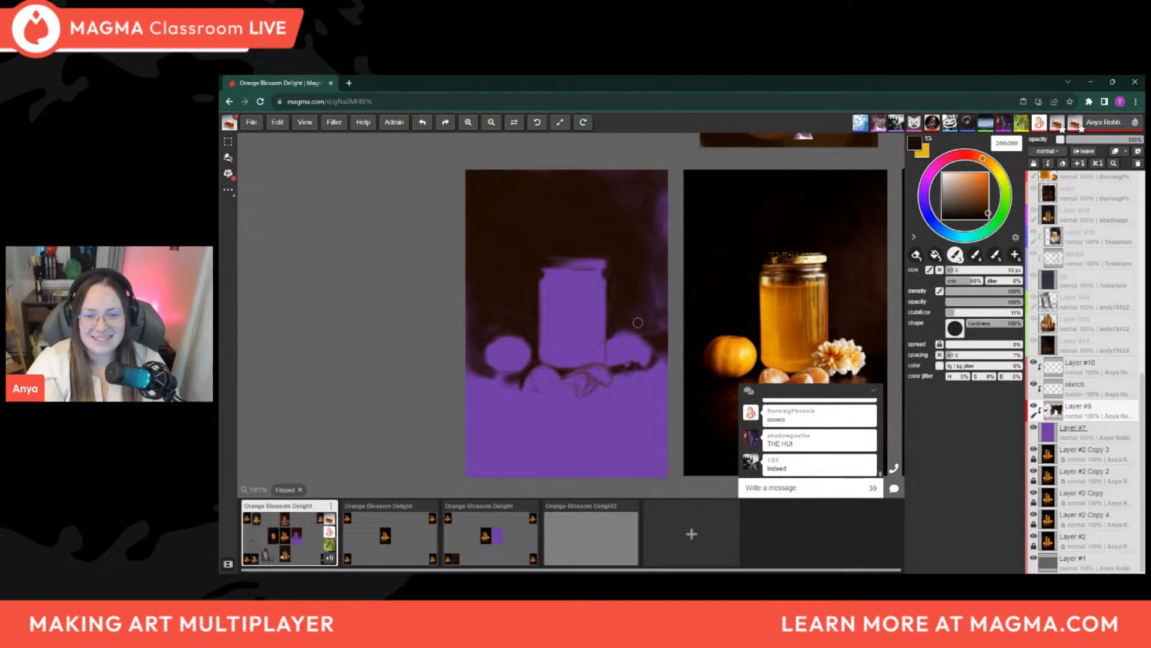
Paint the background around the flower with sampled purple 402342 and dark brown 200e01, going from a 20 px brush to about 3.5 px
key(bracketright)
key(bracketright)
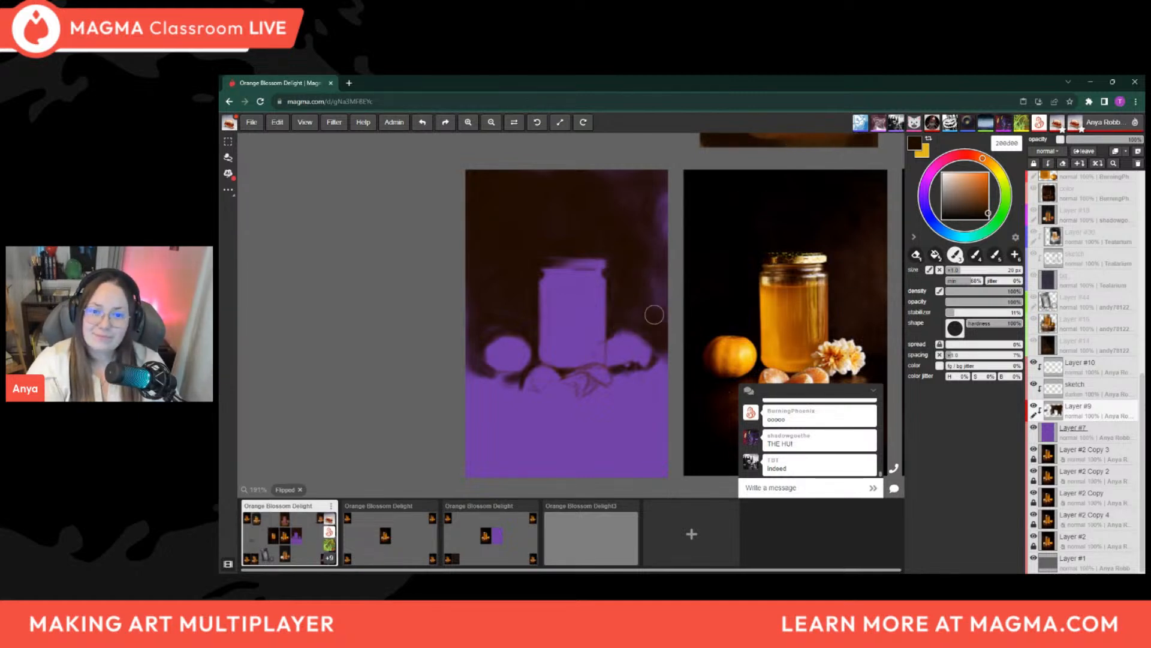
key(alt)
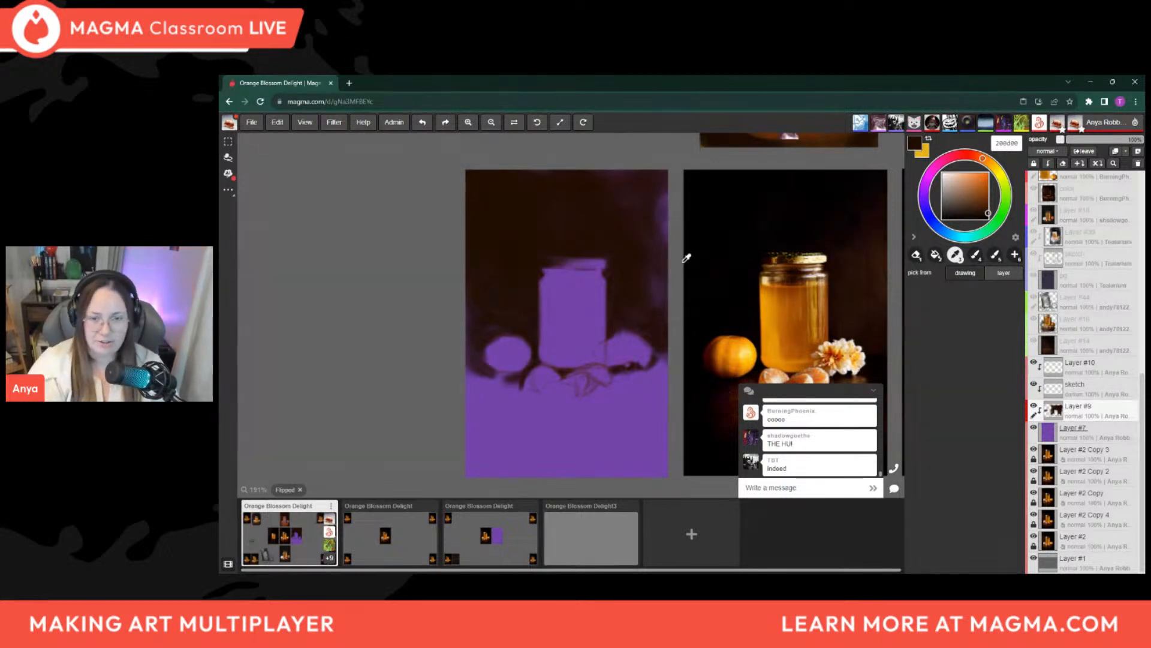
key(alt)
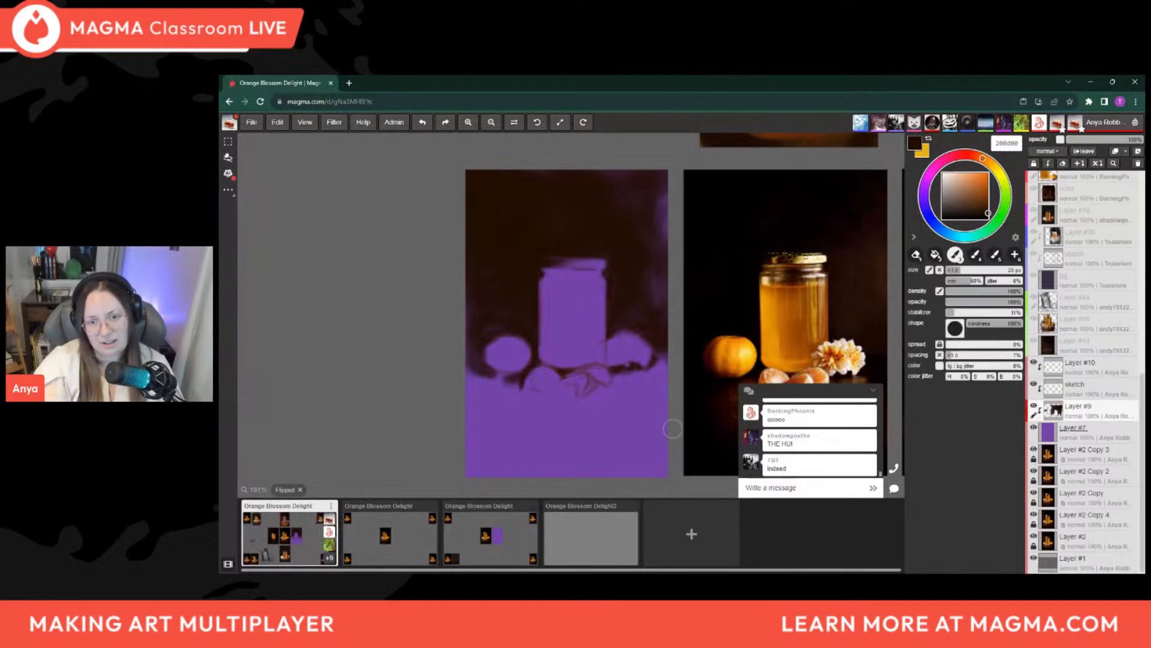
alt+click(664, 207)
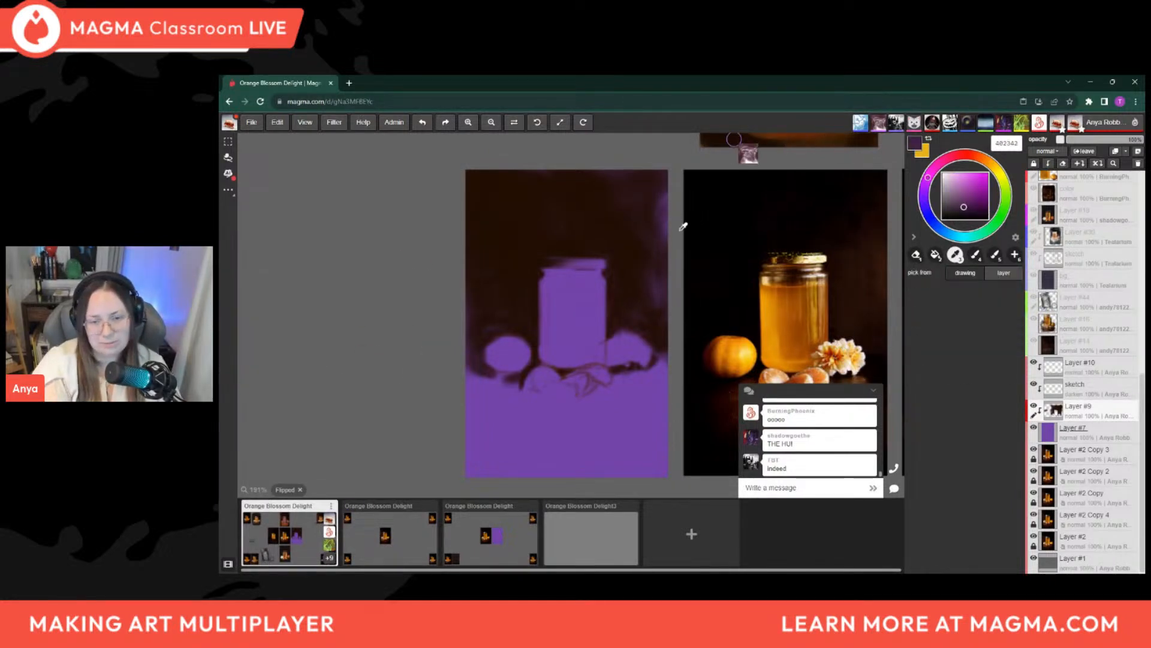
alt+click(562, 246)
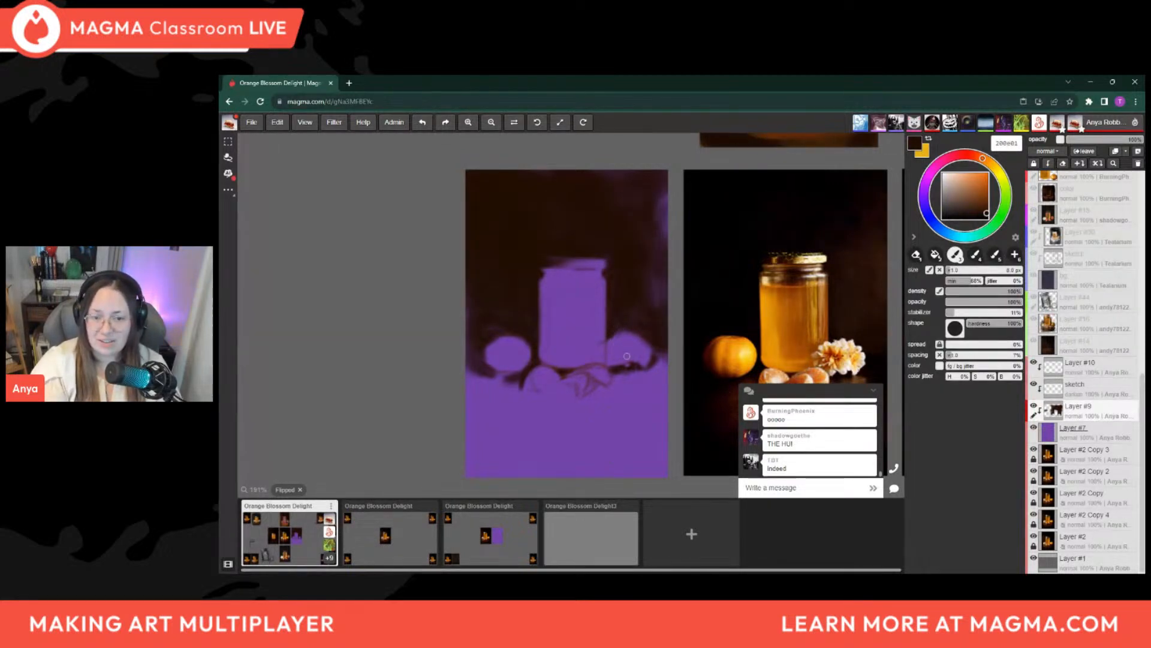
key([)
key([)
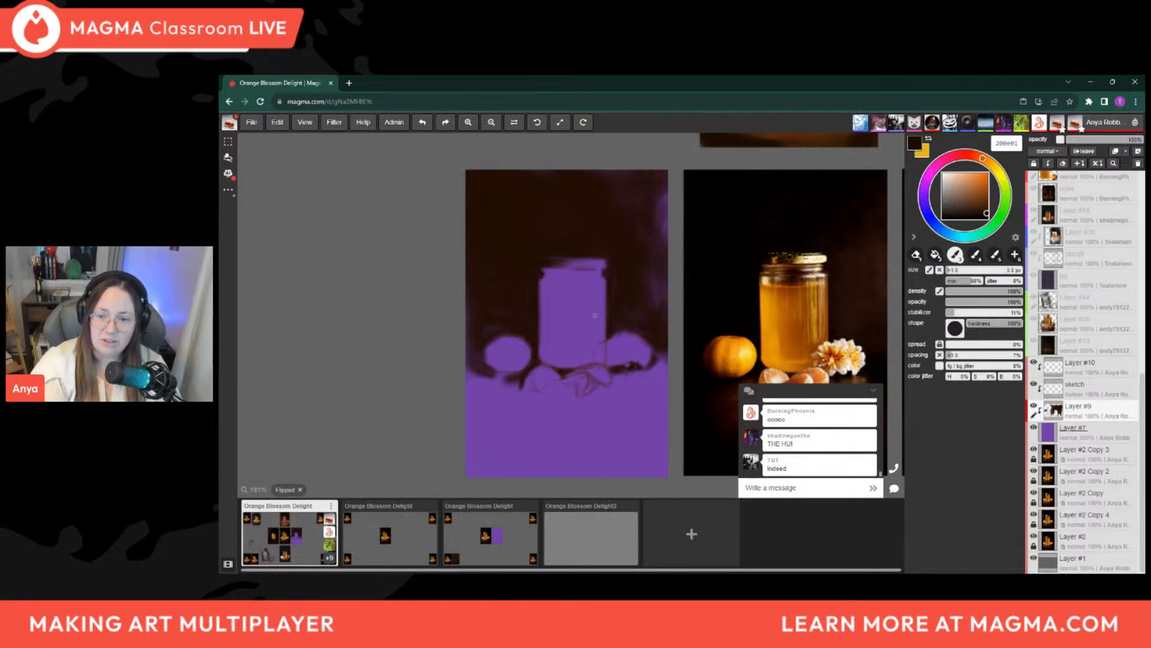
Erase small petal notches into the flower's upper edge on Layer #9 with a 3.5 to 4 px eraser
key(e)
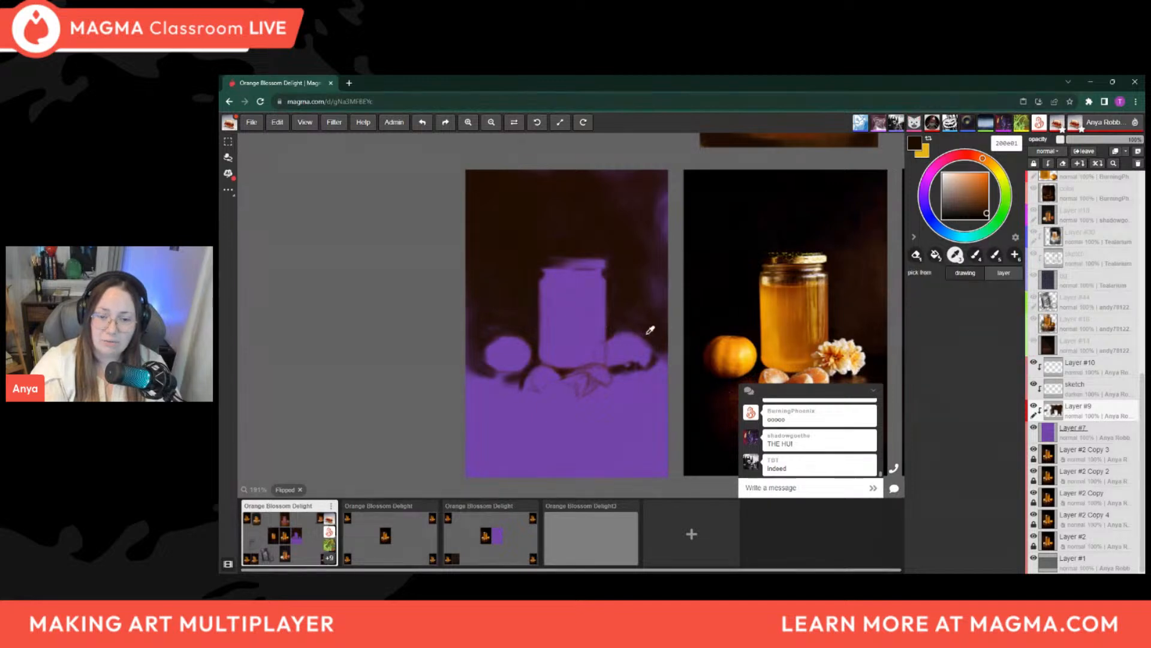
key(bracketleft)
key(bracketleft)
key(bracketleft)
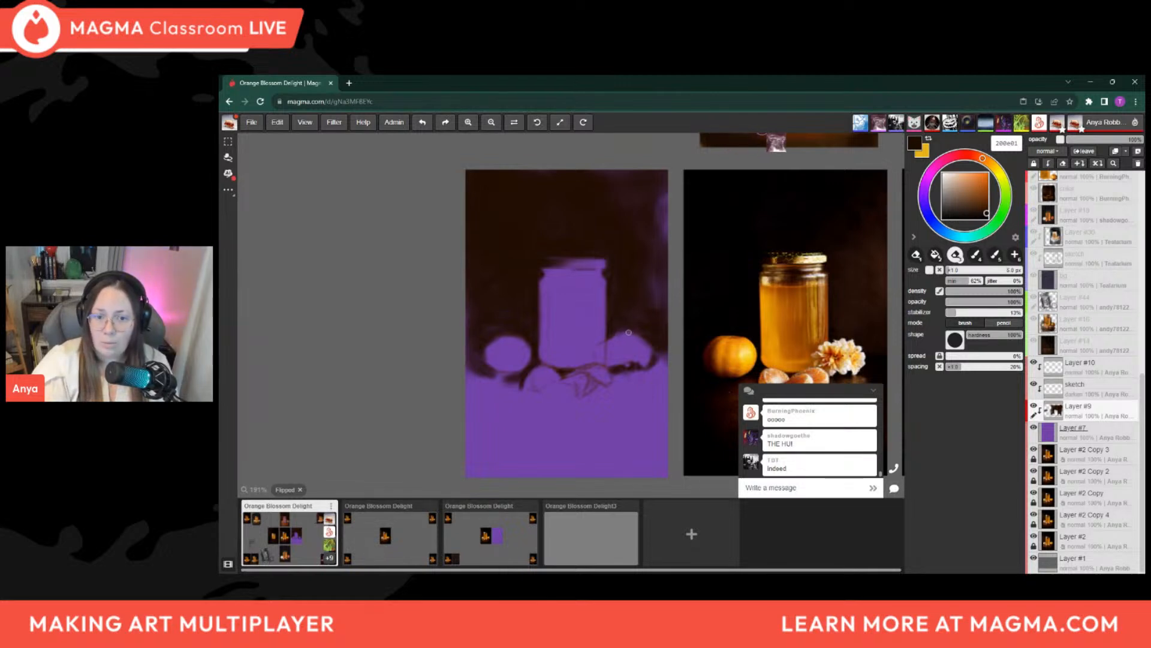
key(bracketleft)
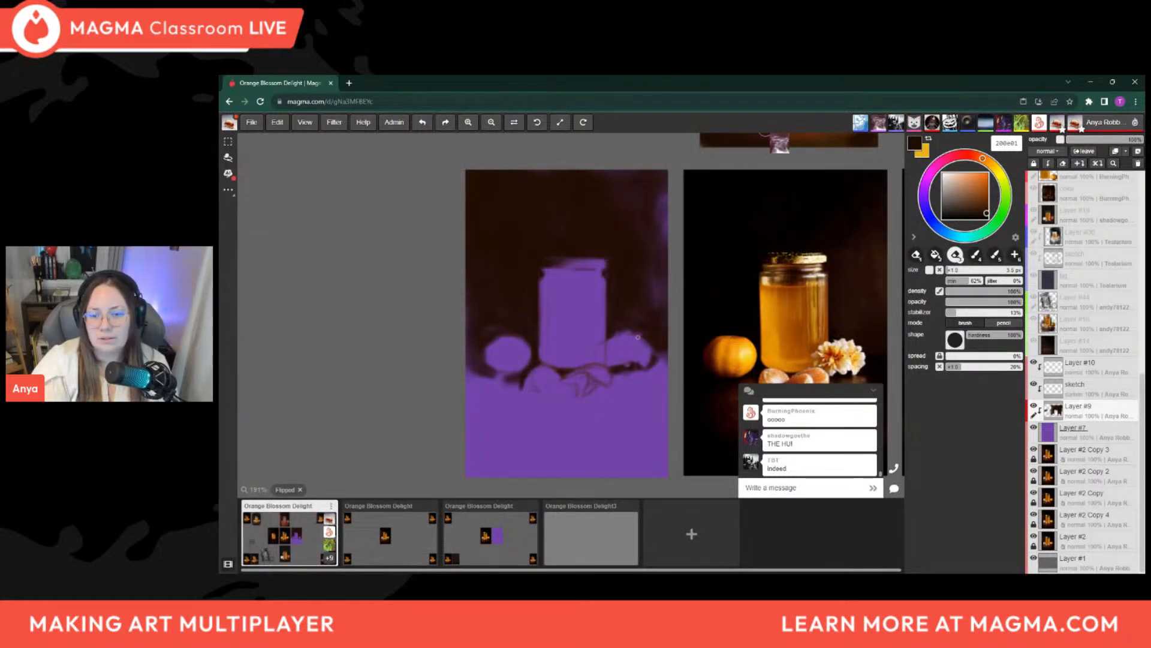
key(bracketright)
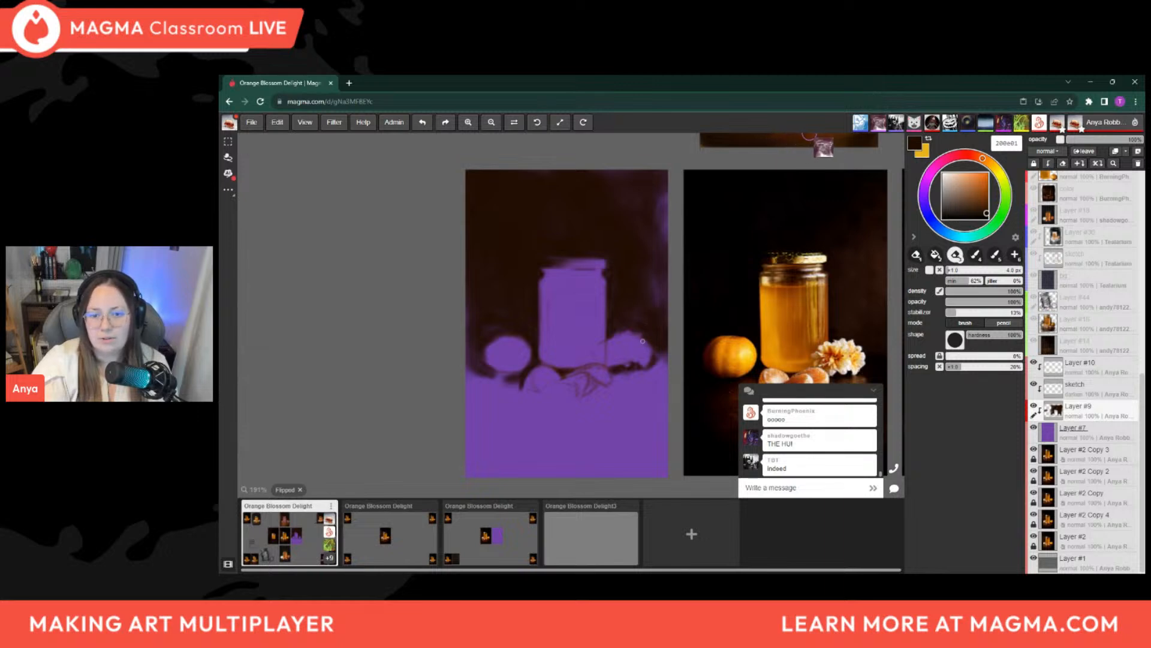
key(bracketleft)
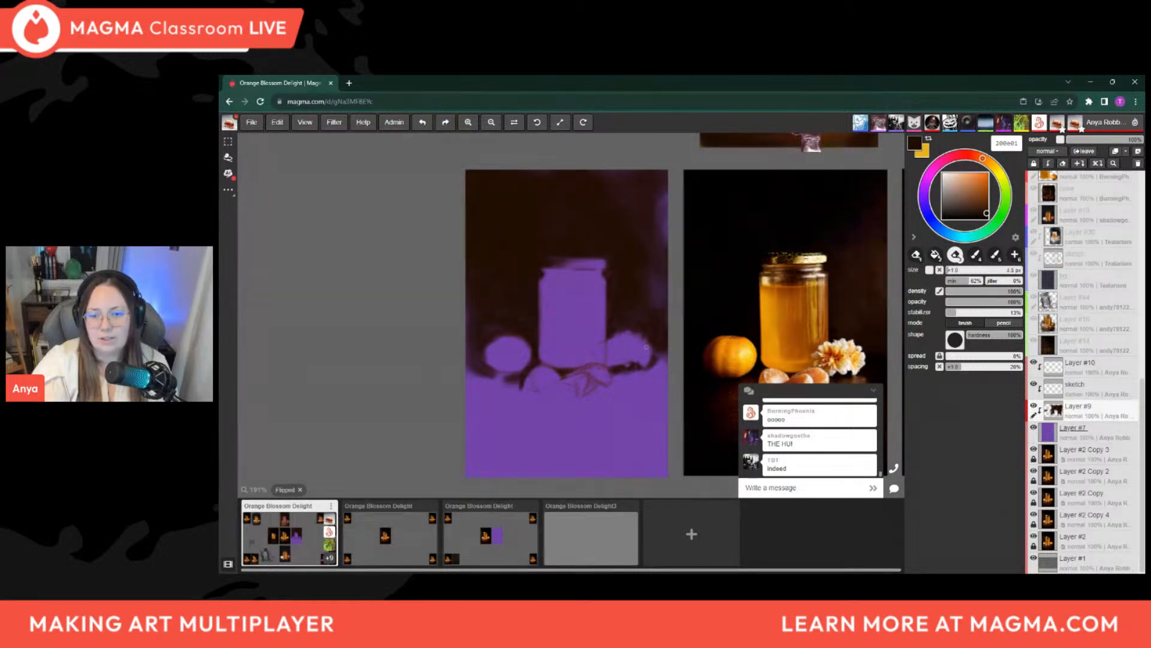
key(bracketright)
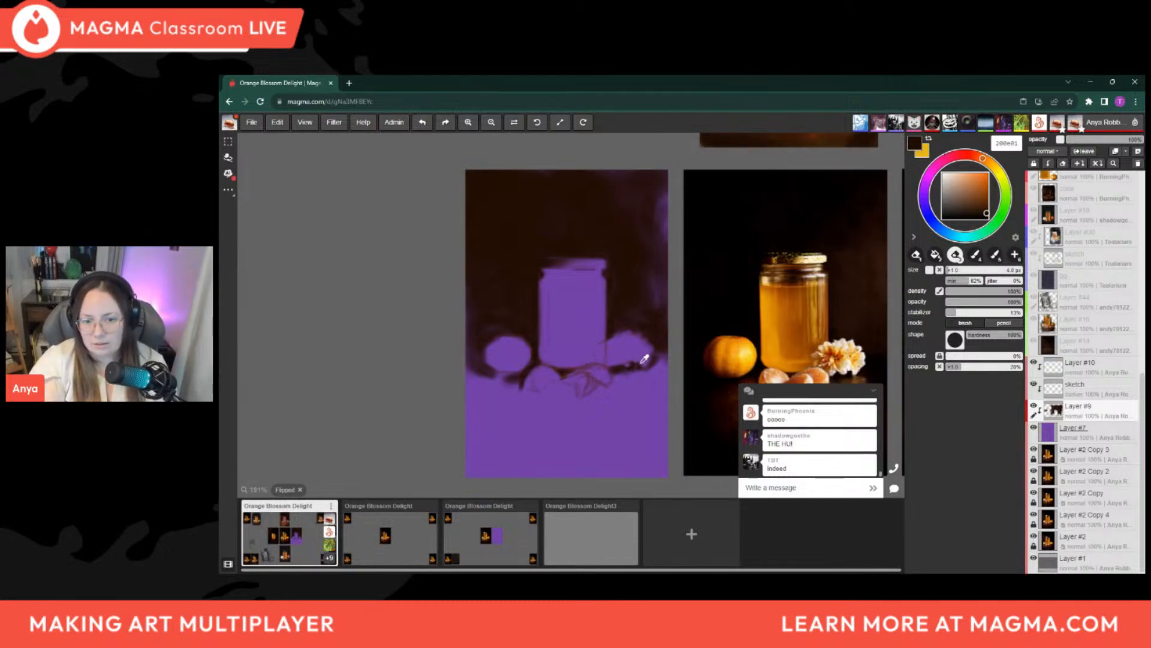
Sample dark reddish brown 281311 and touch up the background around the flower with a brush of about 5 px
click(612, 329)
key(b)
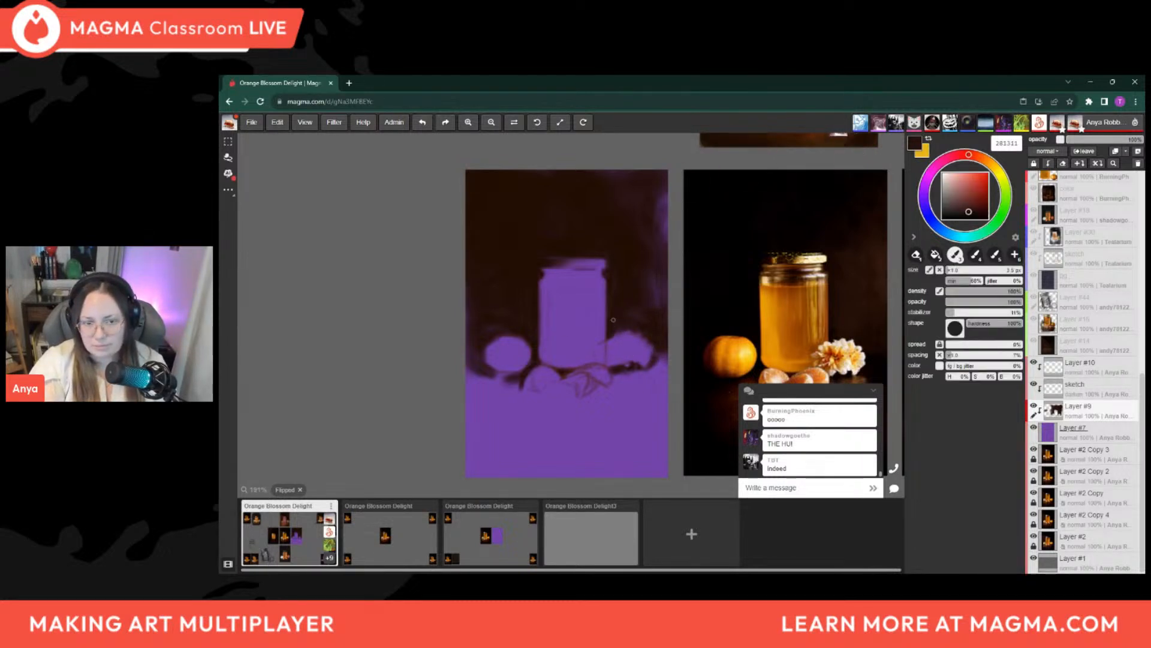
key(])
key(])
key(])
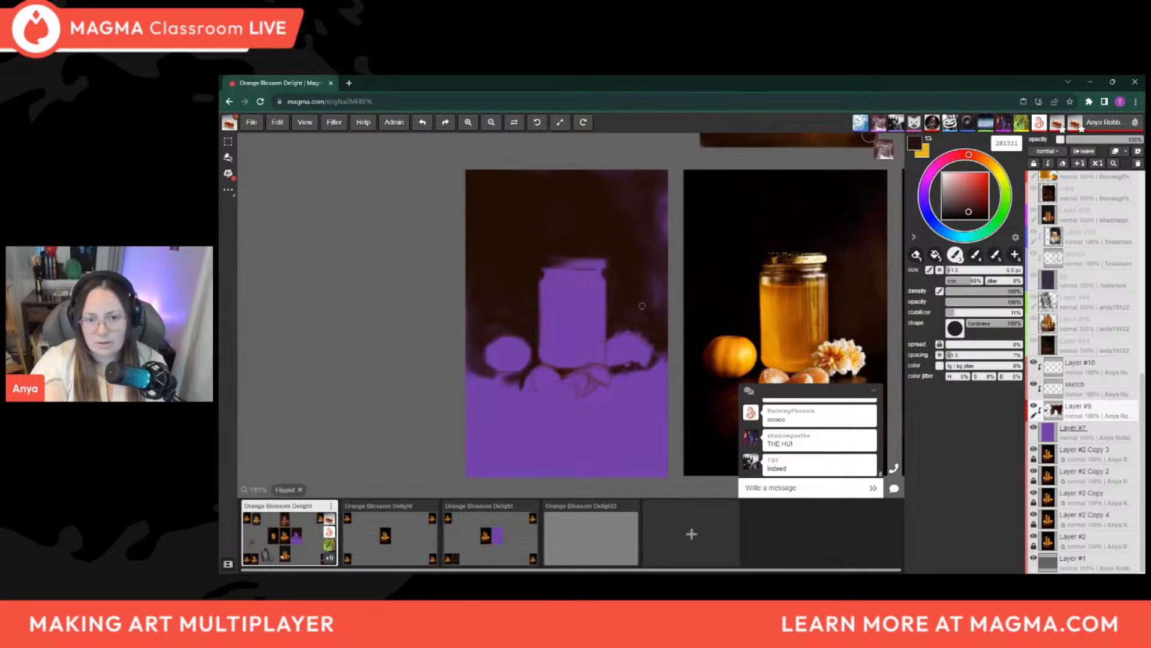
key(bracketleft)
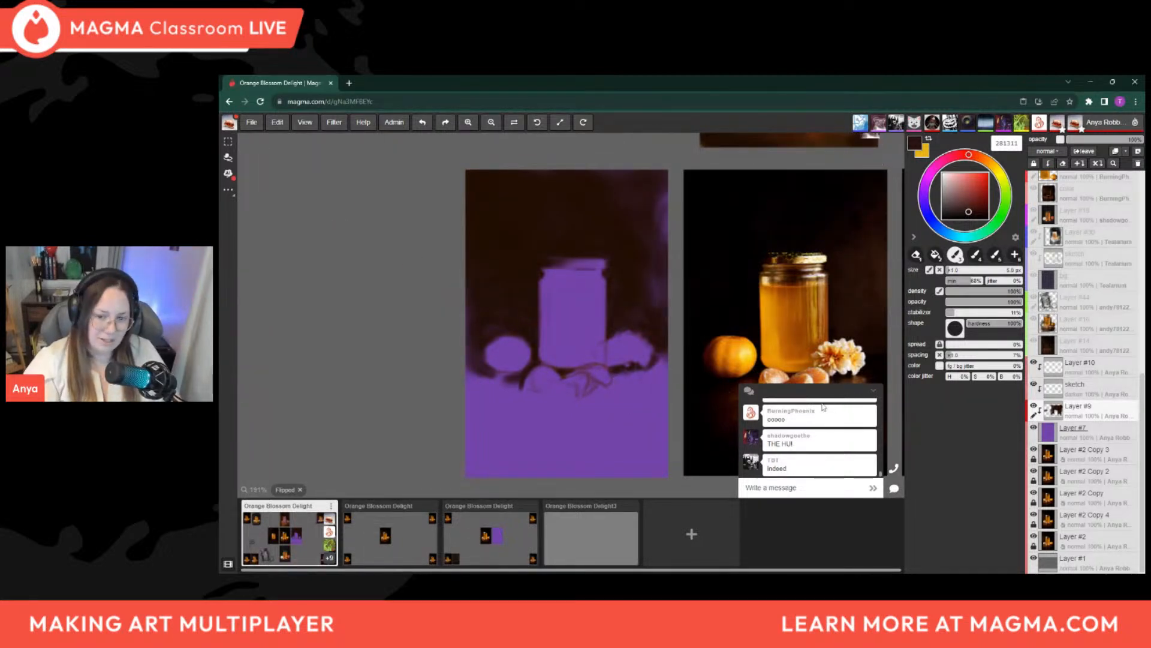
Unflip the canvas view and examine the other participants' paintings across the board and the purple panel beside the reference
drag(828, 360, 642, 363)
key(h)
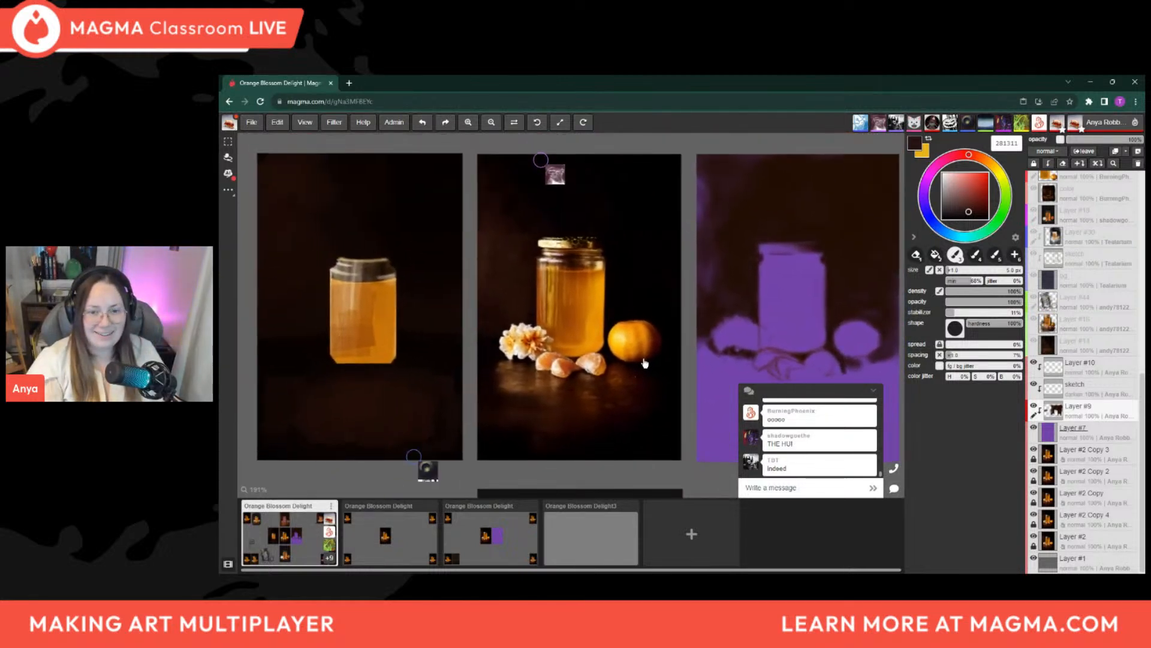
scroll(637, 347, down, 6)
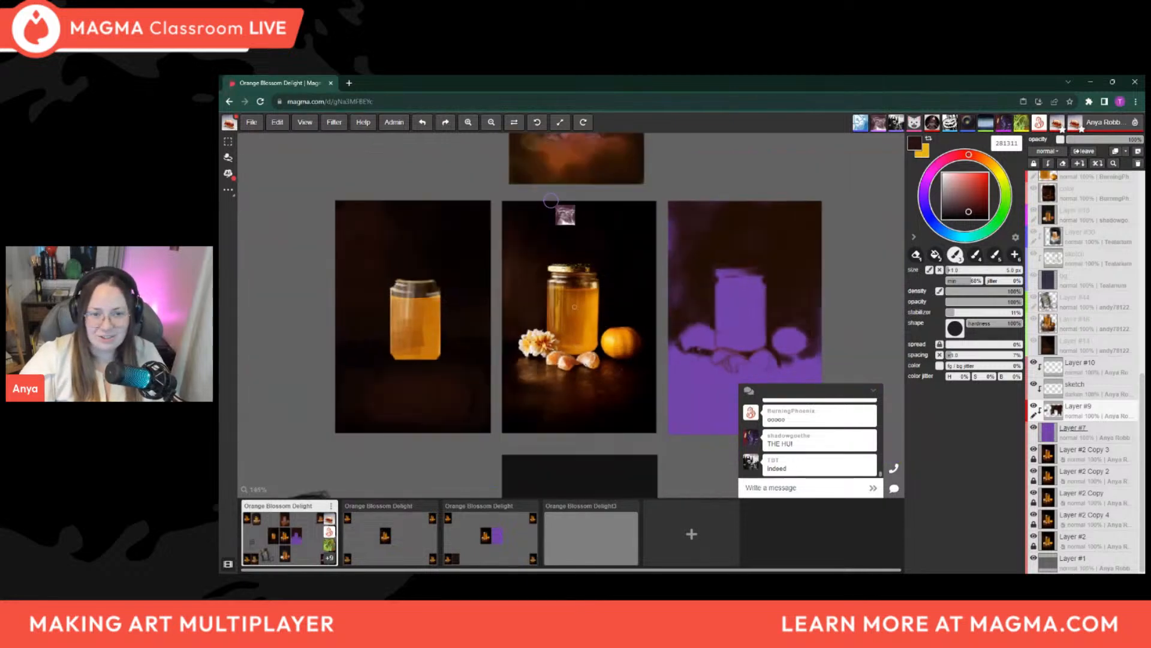
mouse_move(614, 326)
mouse_down()
mouse_move(568, 307)
mouse_move(600, 326)
mouse_move(625, 322)
mouse_up()
scroll(552, 362, up, 2)
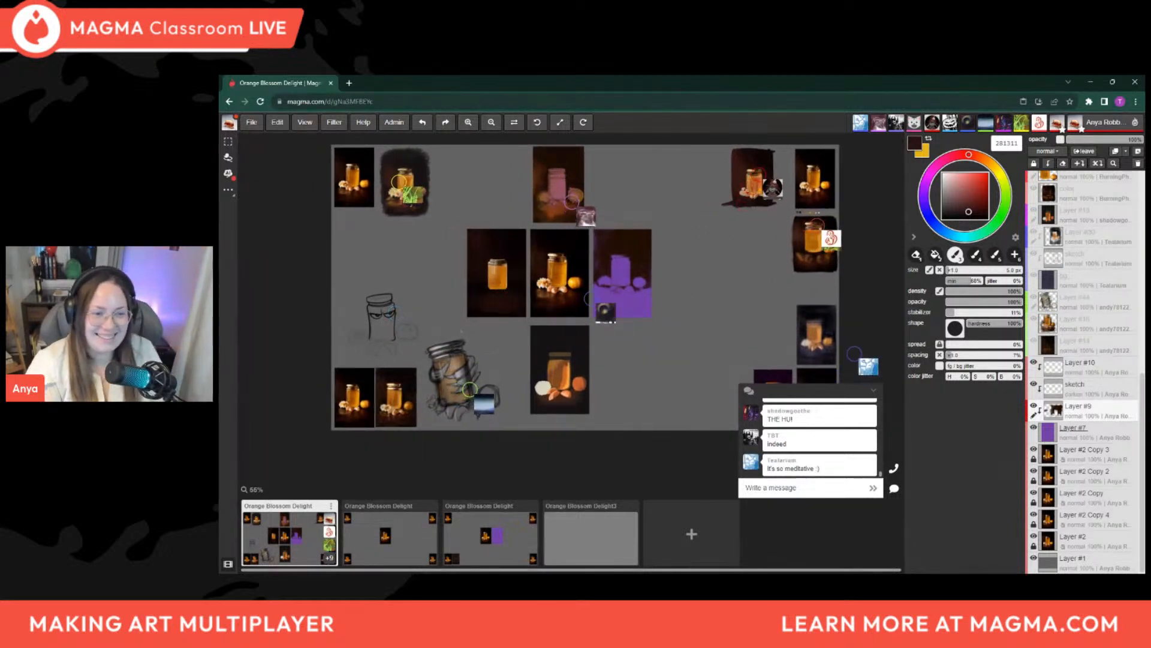
drag(476, 376, 503, 375)
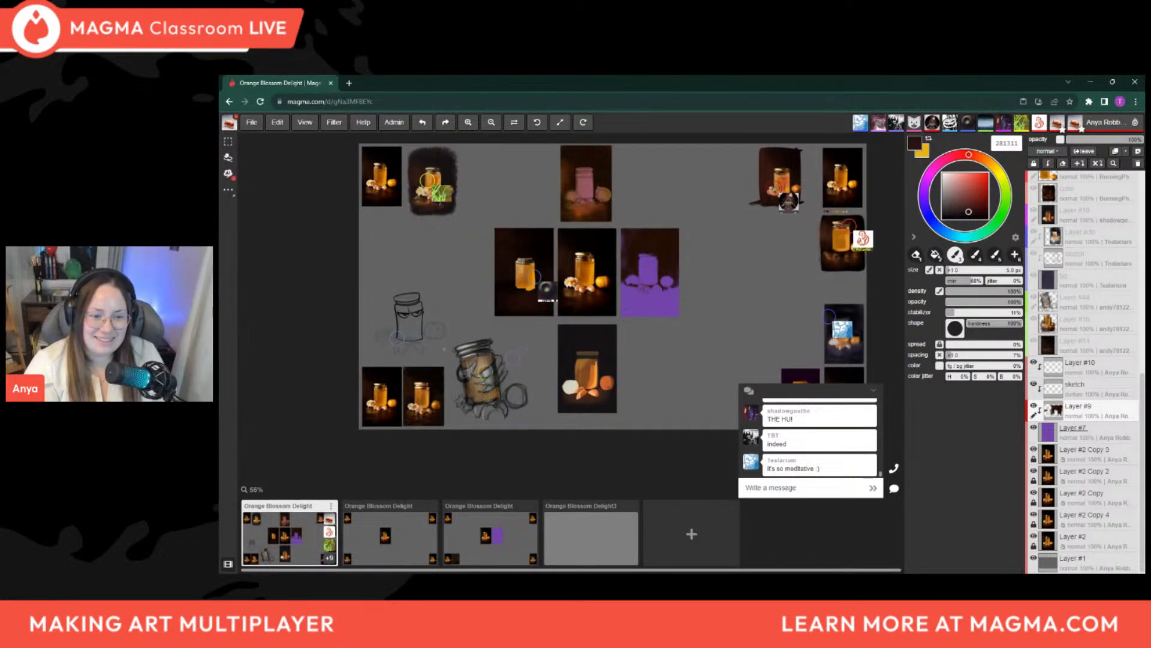
drag(673, 362, 590, 405)
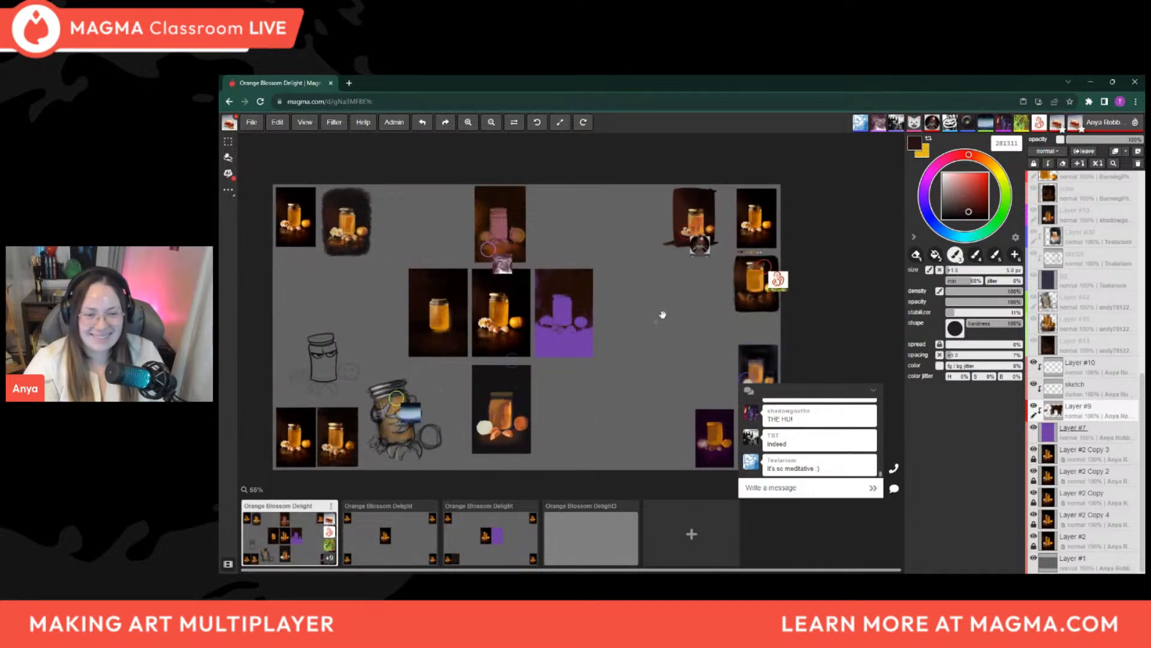
scroll(581, 302, down, 1)
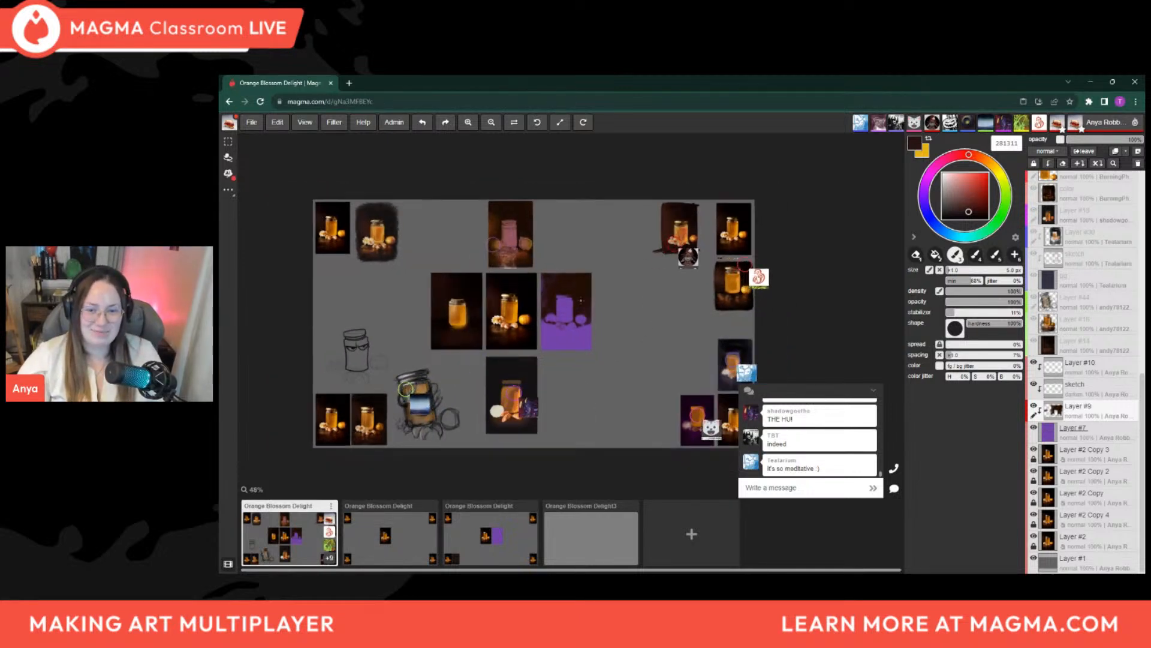
scroll(532, 331, down, 1)
drag(572, 318, 585, 305)
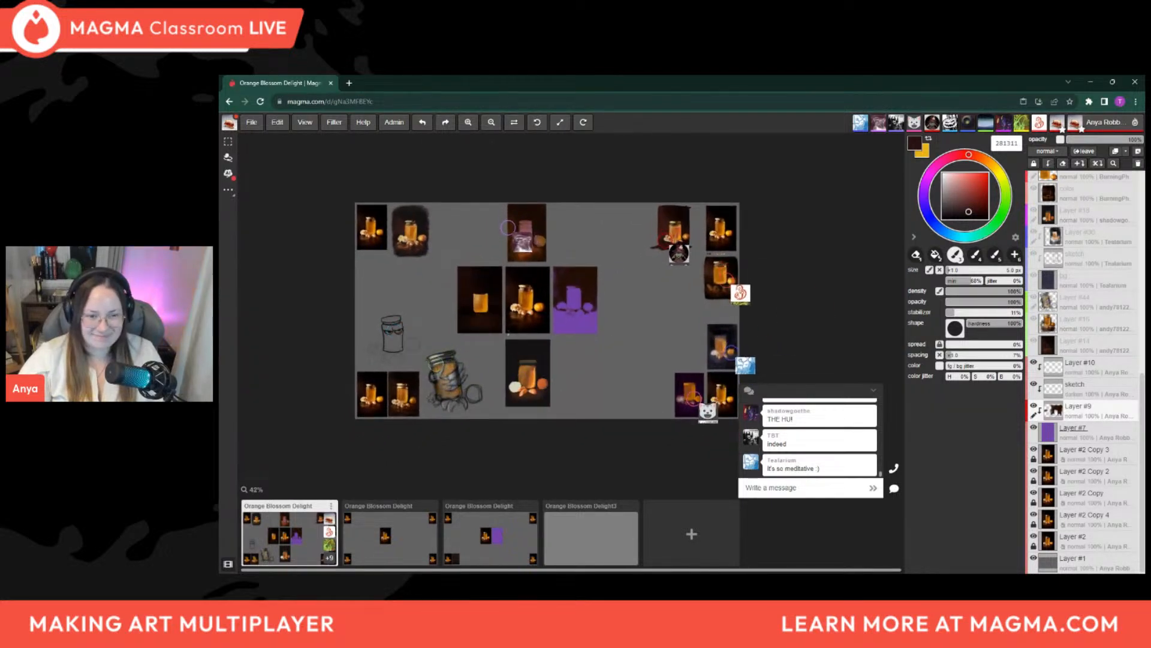
scroll(546, 290, up, 8)
scroll(641, 321, up, 2)
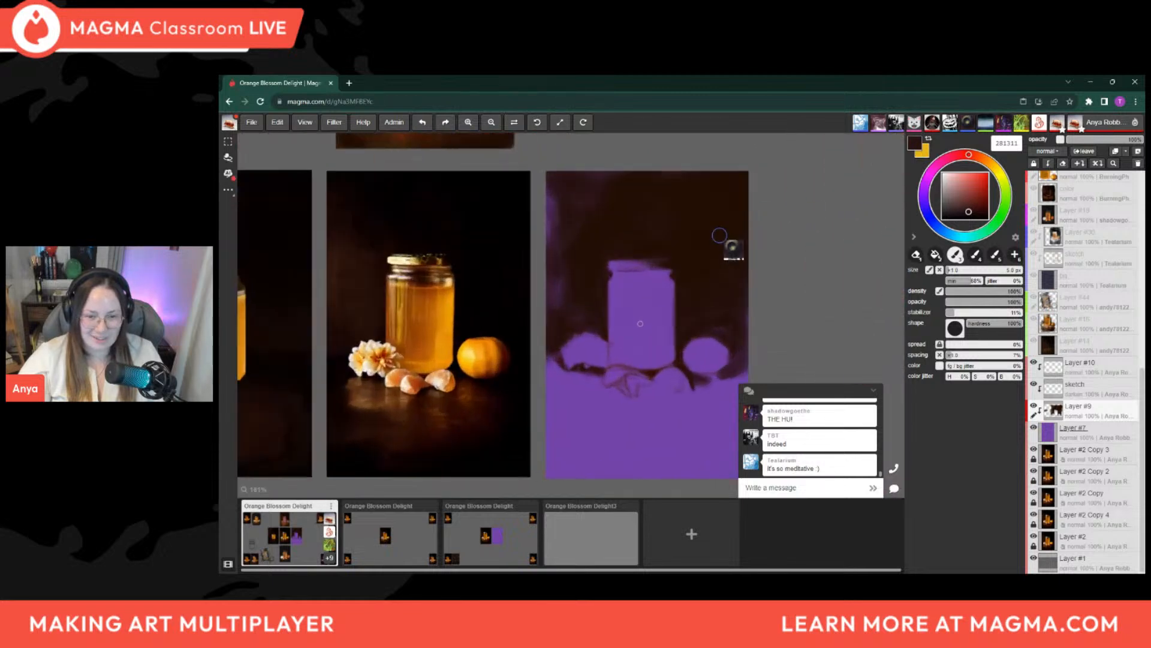
scroll(624, 346, up, 2)
scroll(635, 303, down, 2)
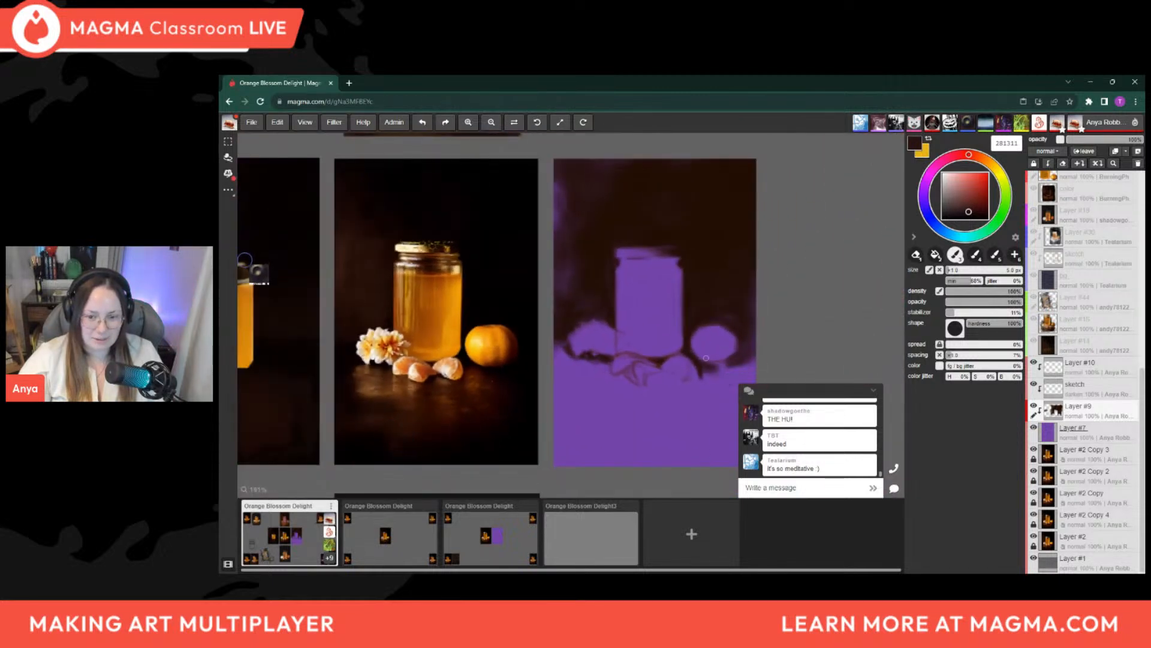
Refine the dark background around the jar, flower and orange with sampled browns 220f06 and 241000, using the 4 px eraser and 7 px brush
drag(616, 352, 591, 357)
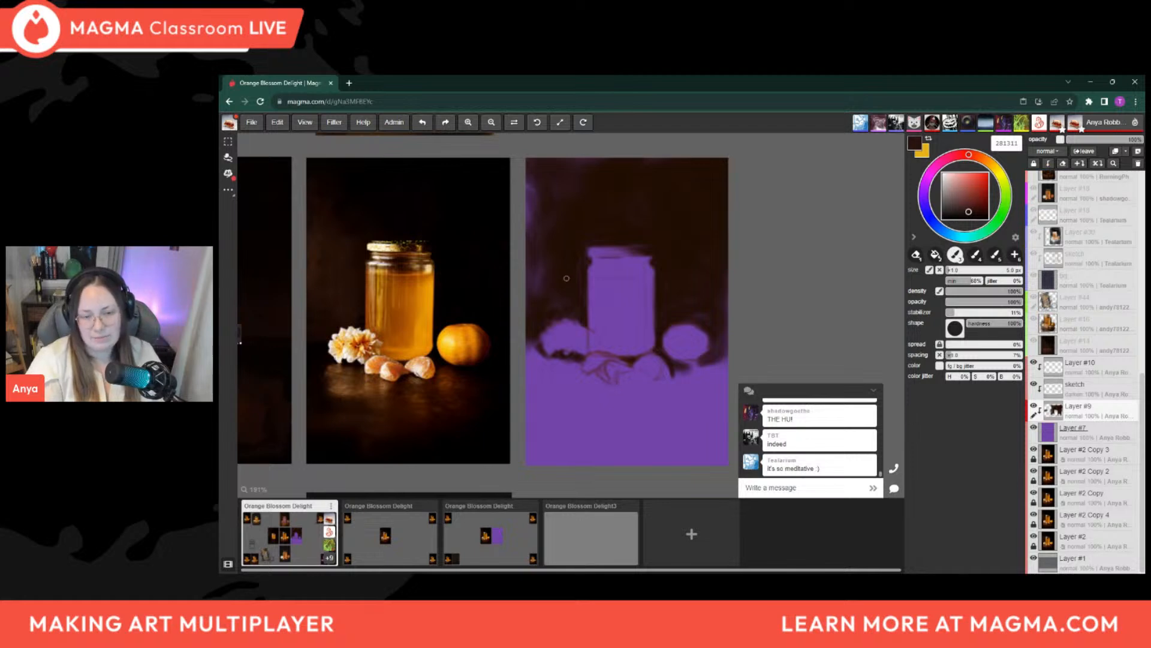
alt+click(618, 227)
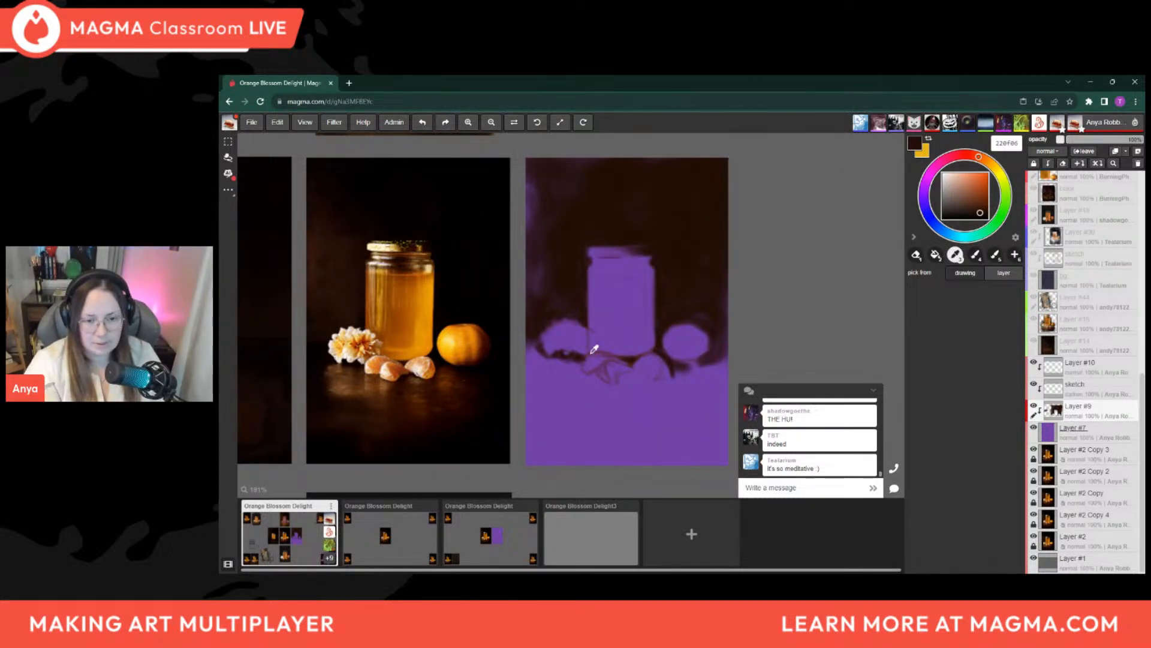
key(b)
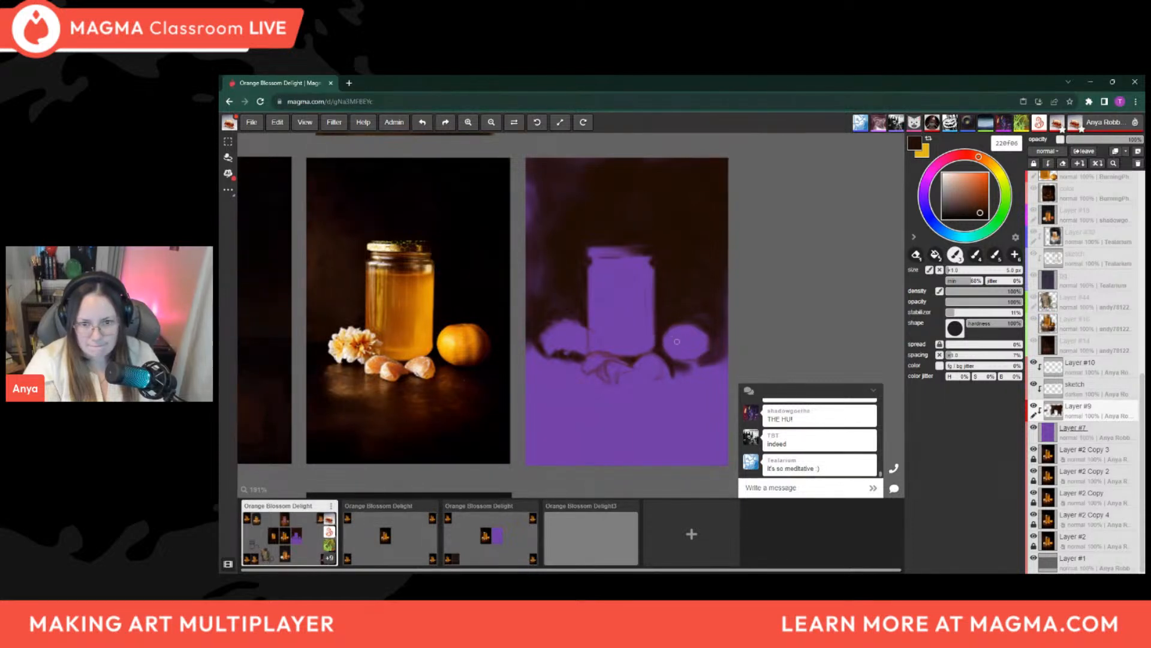
key(e)
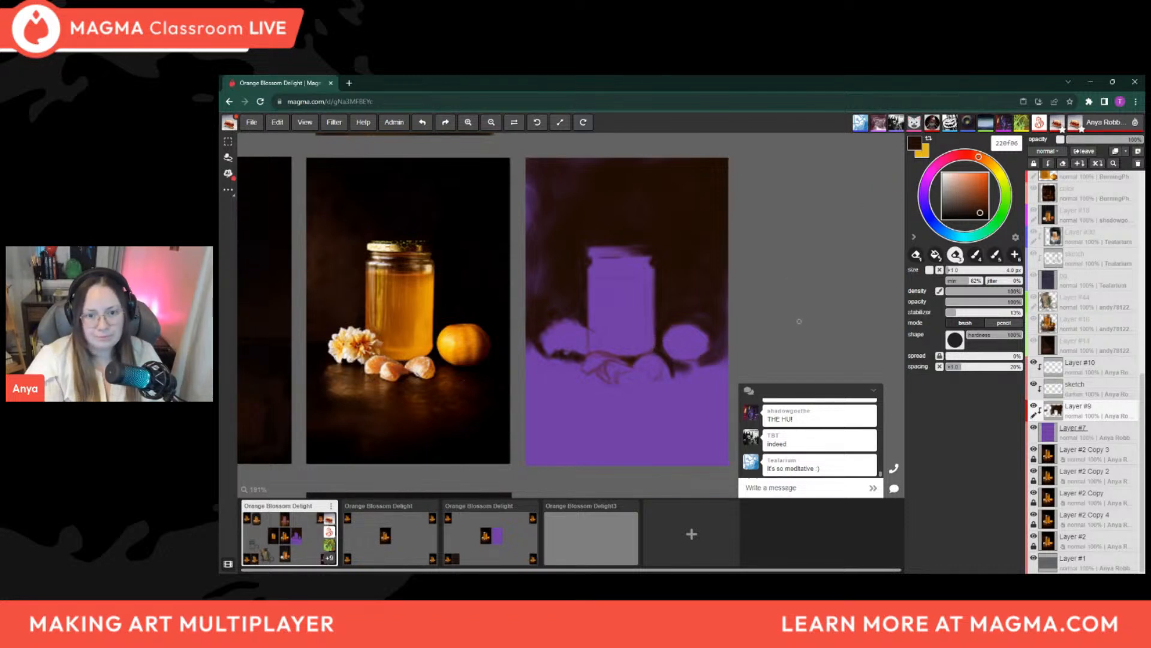
alt+click(667, 325)
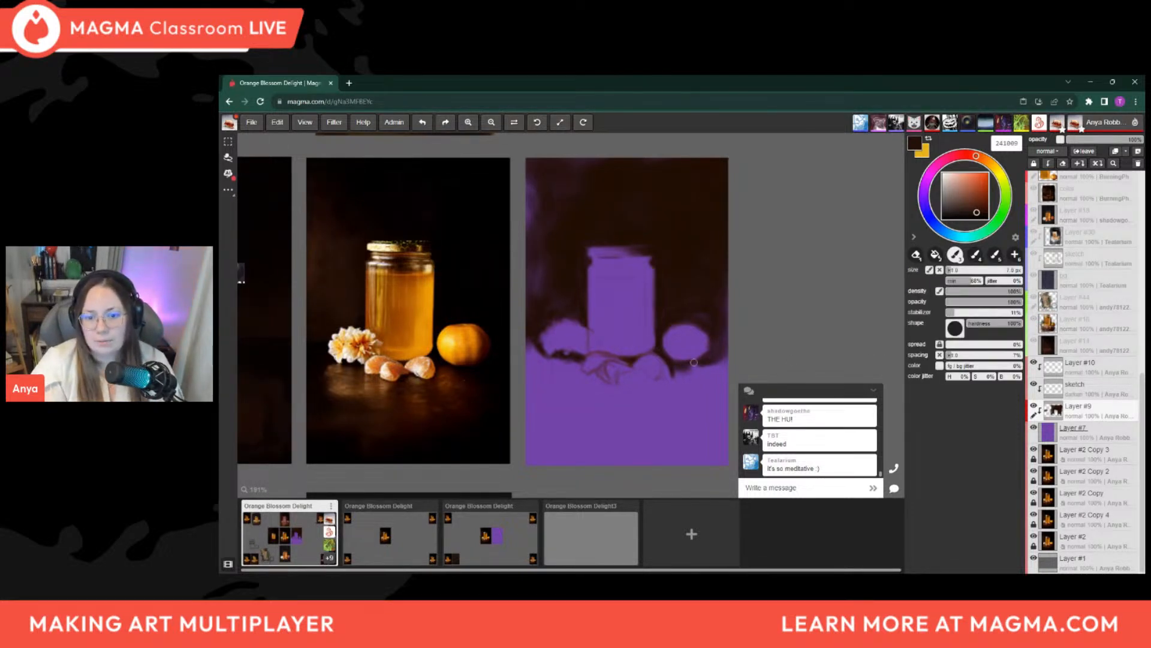
Paint dark brown 241009 over the table below the orange and down the panel's edge with a brush of about 25 px
key(bracketright)
key(bracketright)
key(bracketright)
key(bracketright)
key(bracketright)
key(bracketright)
mouse_move(693, 369)
mouse_down()
mouse_move(710, 377)
mouse_move(724, 356)
mouse_move(712, 401)
mouse_move(687, 371)
mouse_move(711, 410)
mouse_up()
key(bracketright)
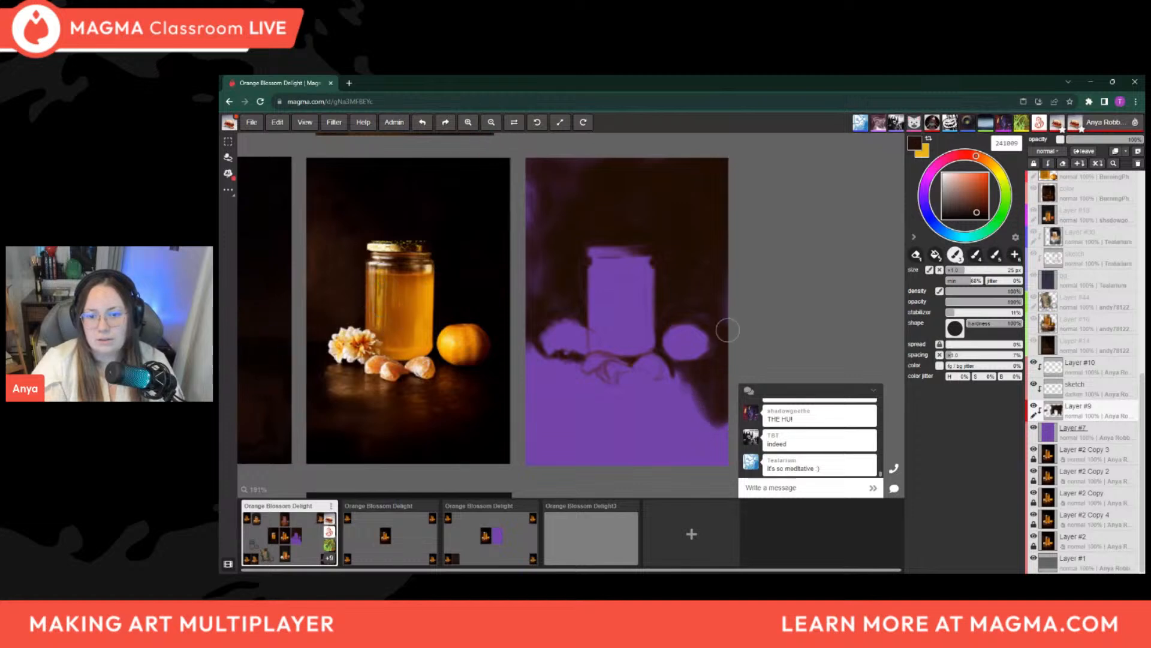
Cover the table's lower corners and bottom edge with dark brown using a 35 to 45 px brush, leaving a purple reflection area below the objects
key(bracketright)
key(bracketright)
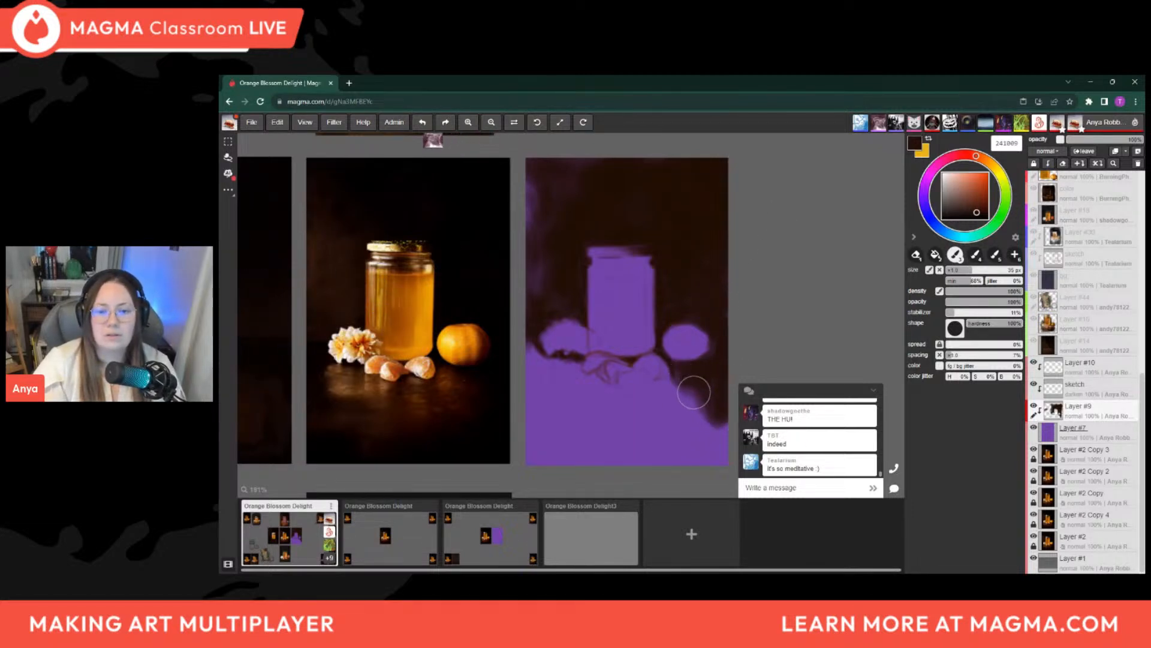
key(bracketright)
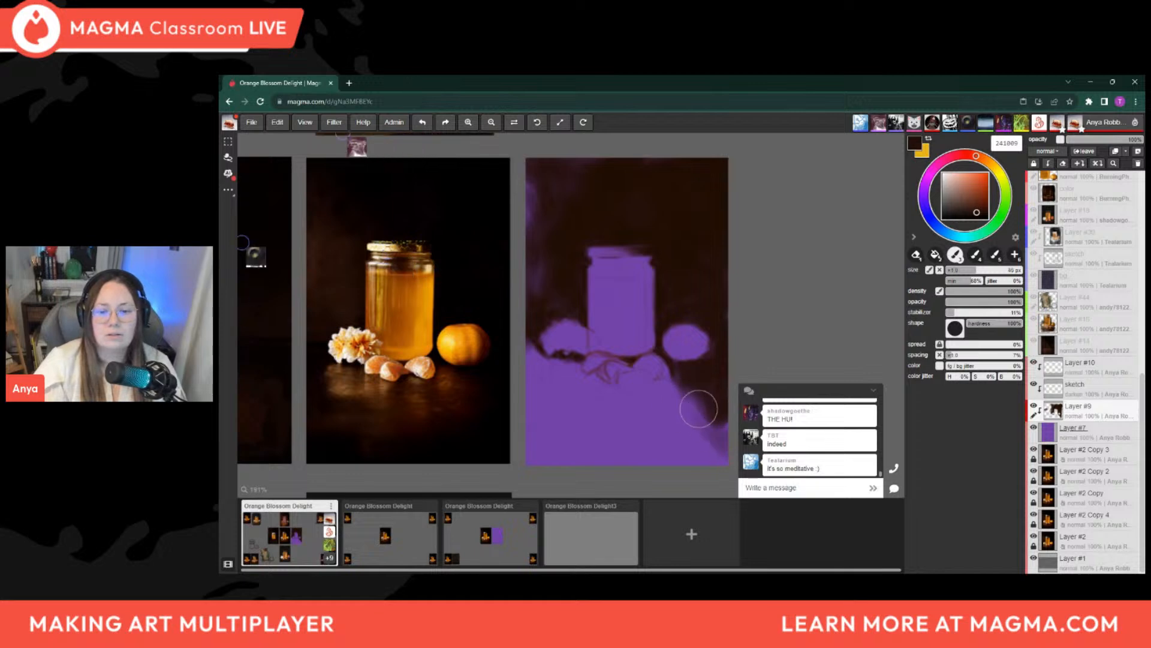
mouse_move(727, 436)
mouse_down()
mouse_move(636, 451)
mouse_move(680, 430)
mouse_move(576, 456)
mouse_move(539, 444)
mouse_move(552, 436)
mouse_move(580, 452)
mouse_move(628, 431)
mouse_move(574, 466)
mouse_up()
key(bracketleft)
key(bracketleft)
key(bracketleft)
key(bracketleft)
key(bracketleft)
key(bracketleft)
key(bracketleft)
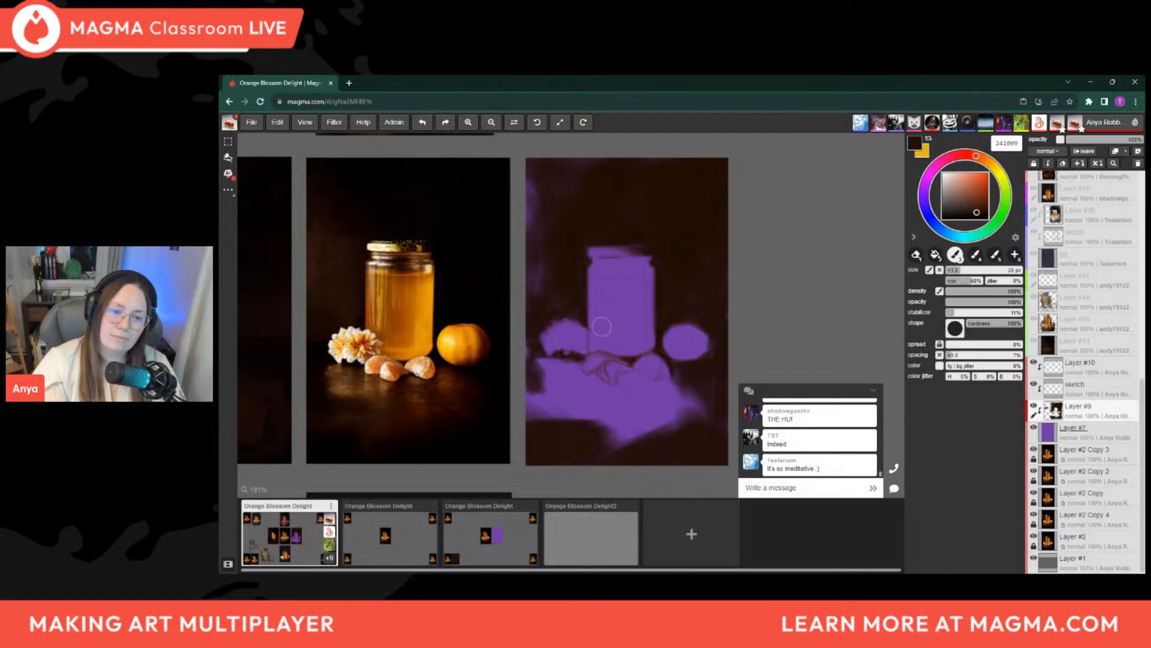
Soften and darken the outer table edge below the flower with dark brown, using brushes from about 55 px down to 15 px
key(bracketright)
key(bracketright)
key(bracketright)
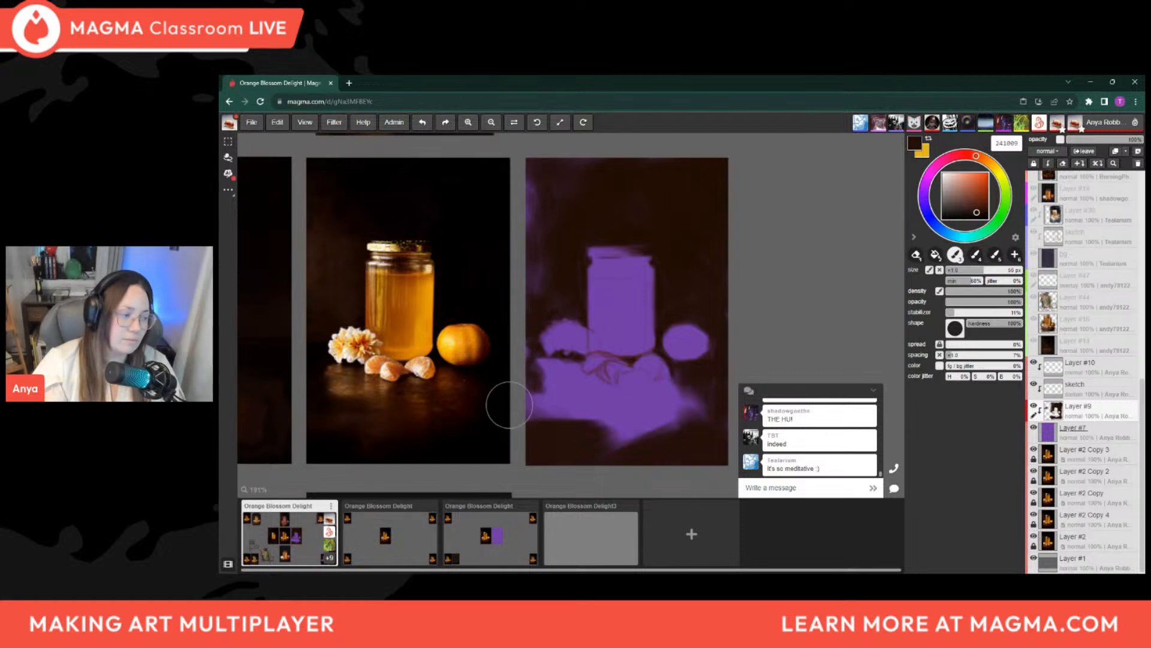
key(bracketright)
key(bracketleft)
key(bracketleft)
key(bracketleft)
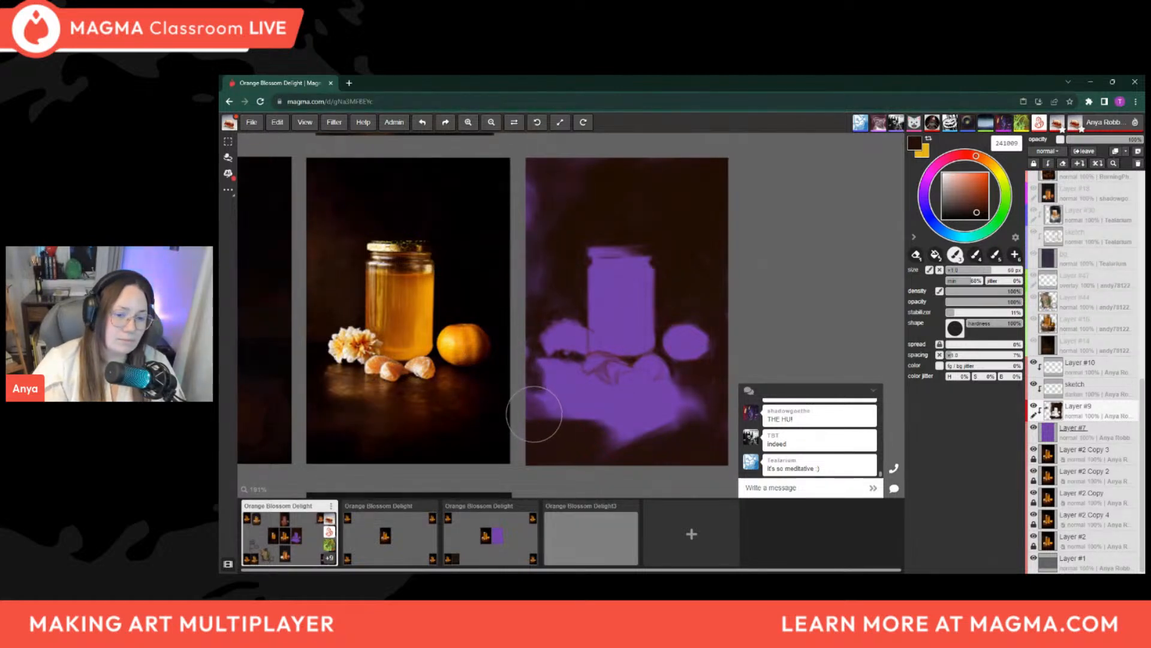
key(bracketleft)
key(bracketleft)
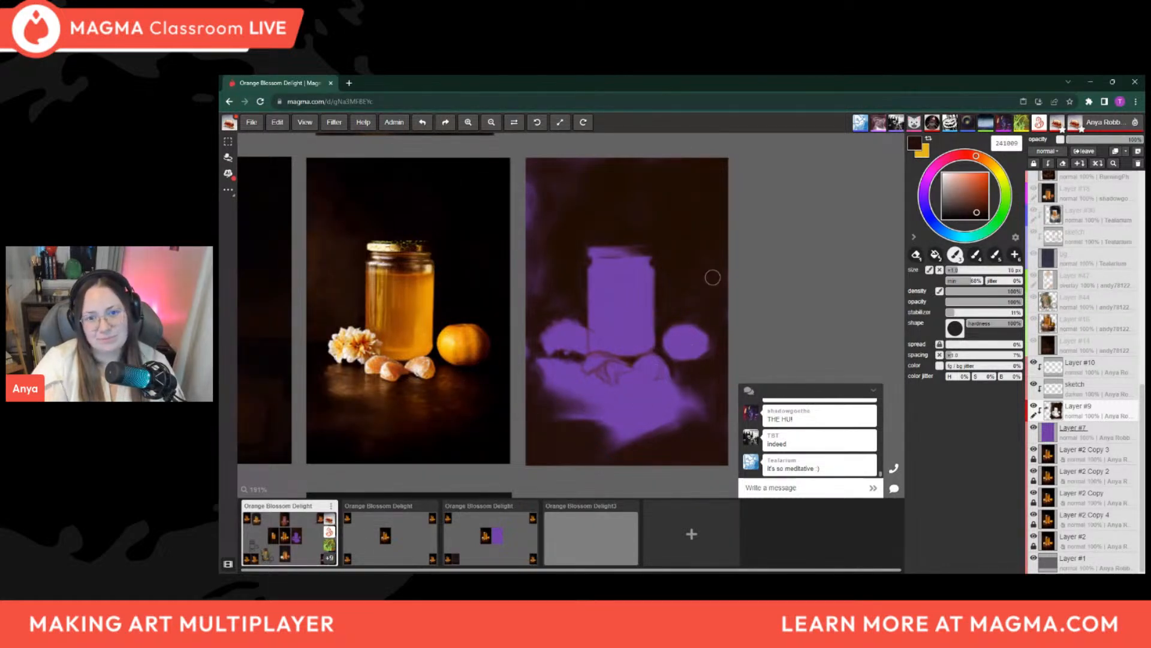
Sample dark brown 210e03 and define the lower edge of the orange segment nearest the whole orange with a fine brush of about 3 px
alt+click(656, 234)
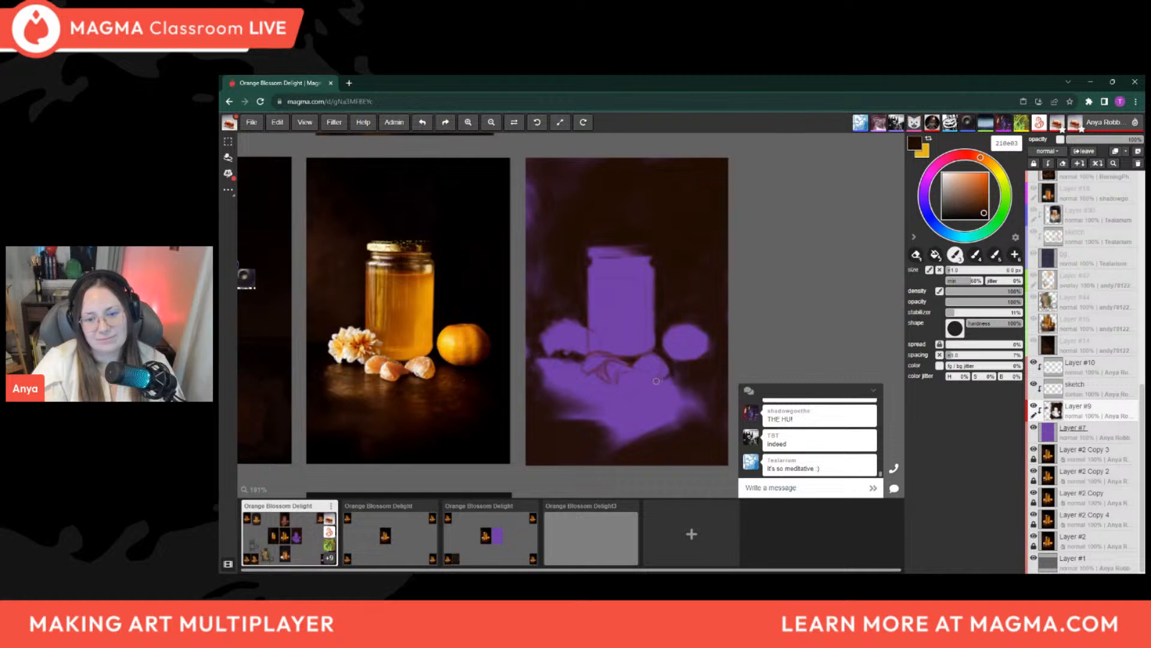
key(bracketleft)
key(bracketleft)
key(bracketleft)
key(bracketleft)
key(bracketleft)
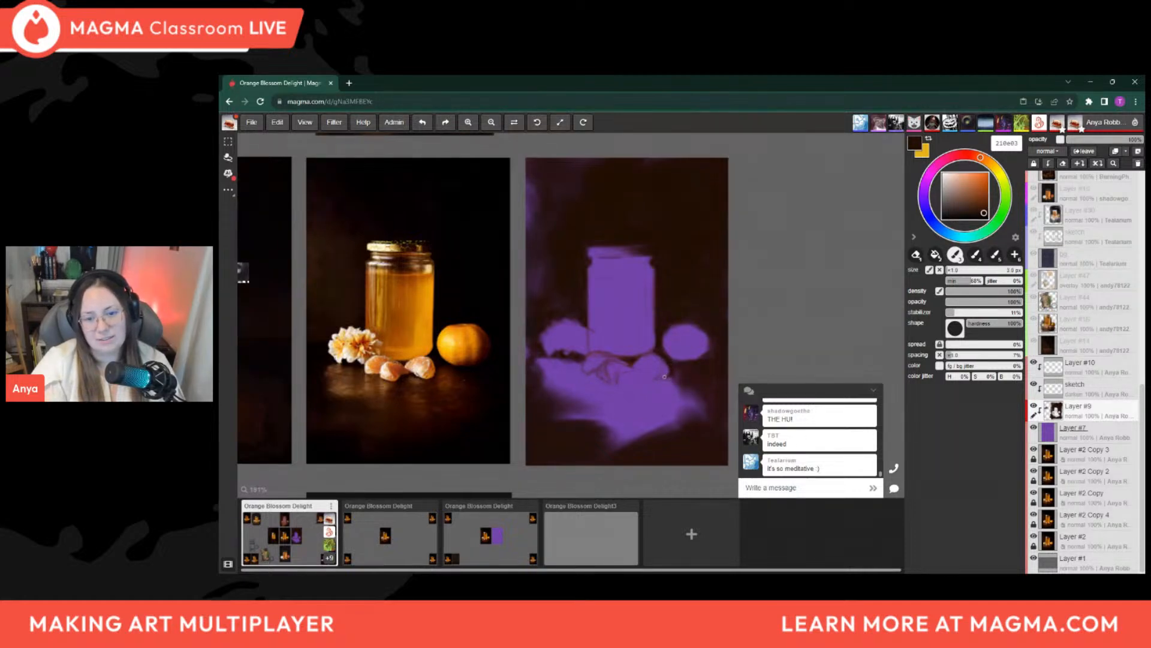
key(bracketleft)
key(bracketleft)
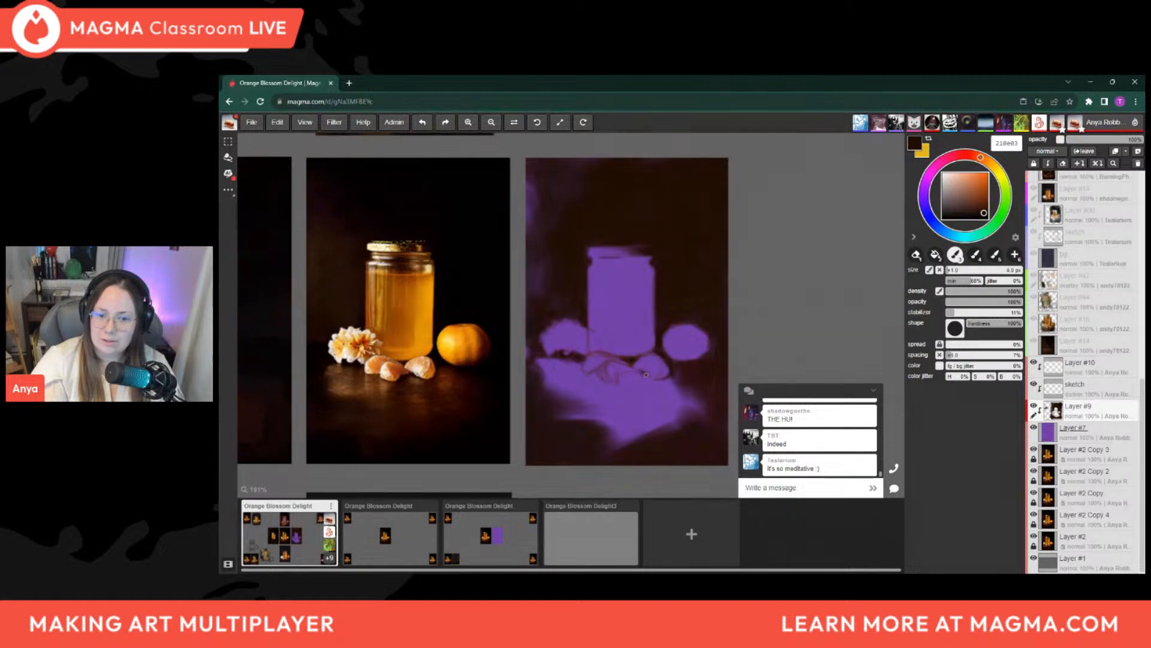
Paint dark contact shadows beneath and between the orange segments with a small brush of about 5 px
key(])
drag(643, 373, 652, 380)
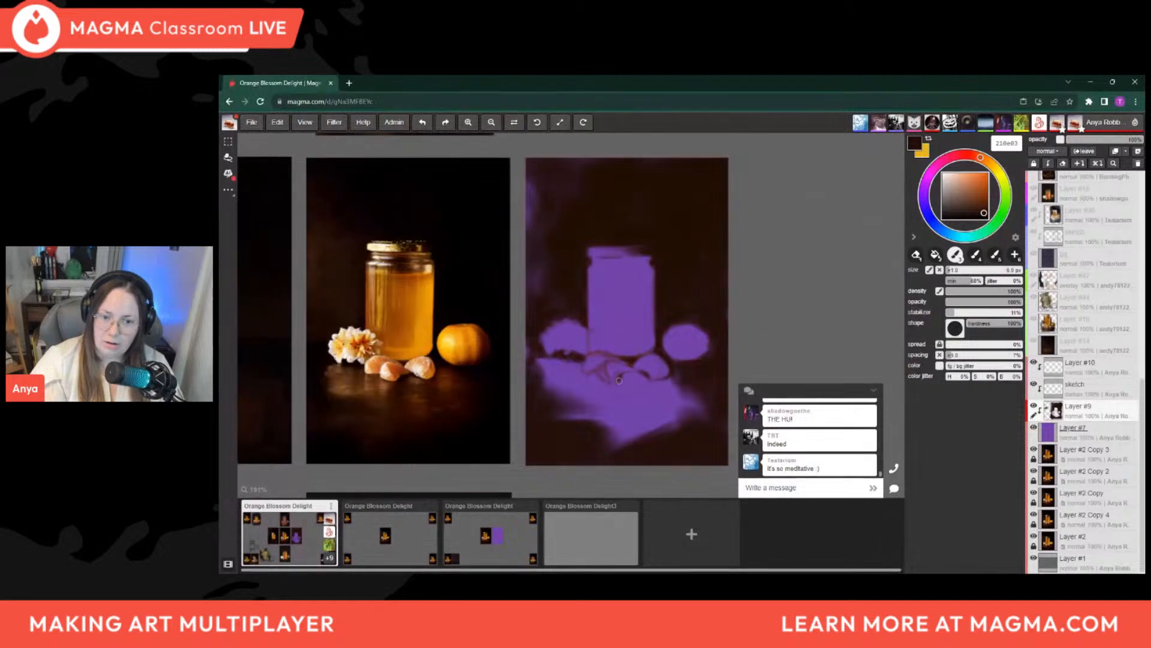
key(bracketright)
drag(628, 382, 625, 381)
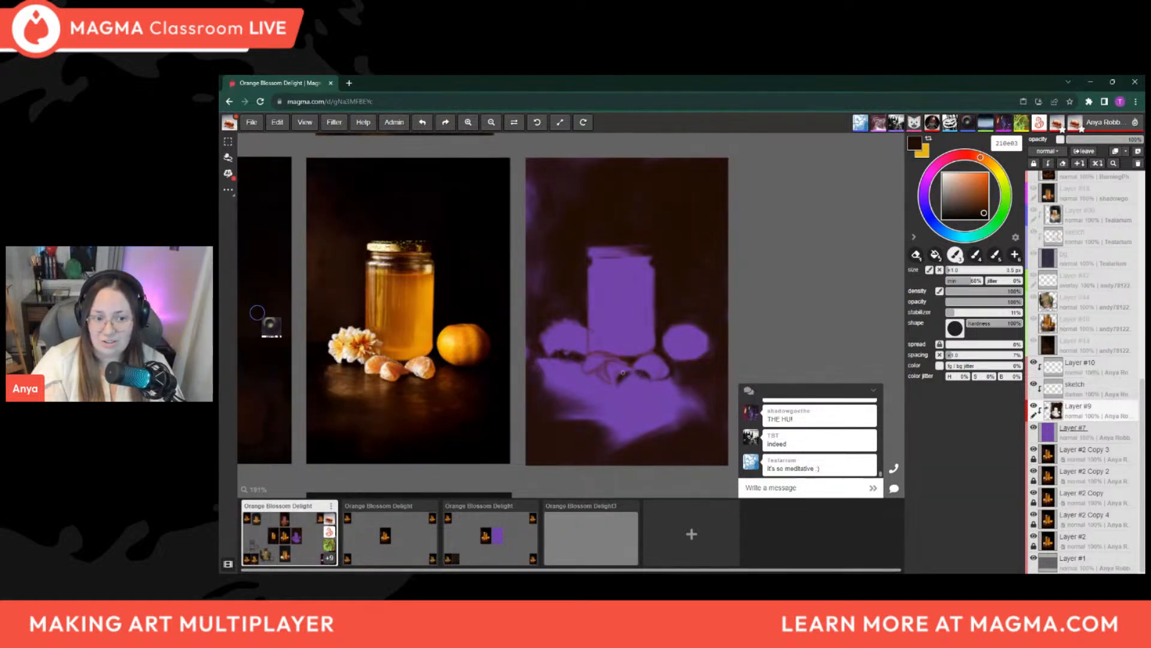
Darken the shadow beneath the flower on Layer #9 with a 5 to 9 px brush
key(bracketright)
key(bracketright)
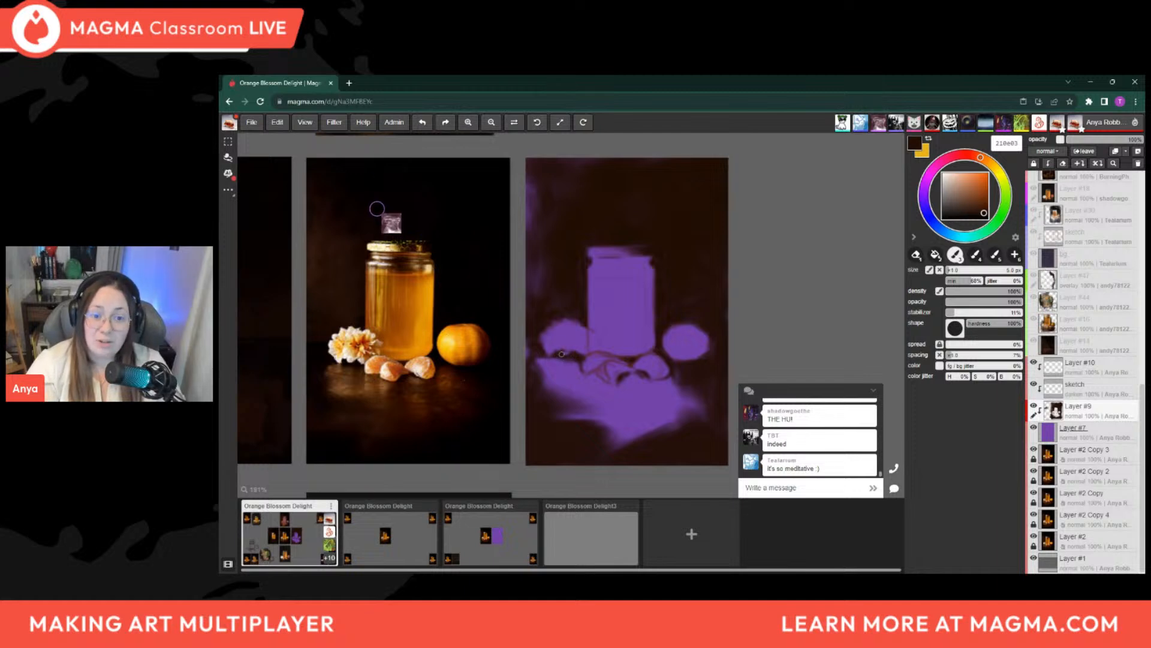
key(bracketright)
key(bracketright)
key(bracketright)
key(bracketright)
key(bracketright)
key(bracketright)
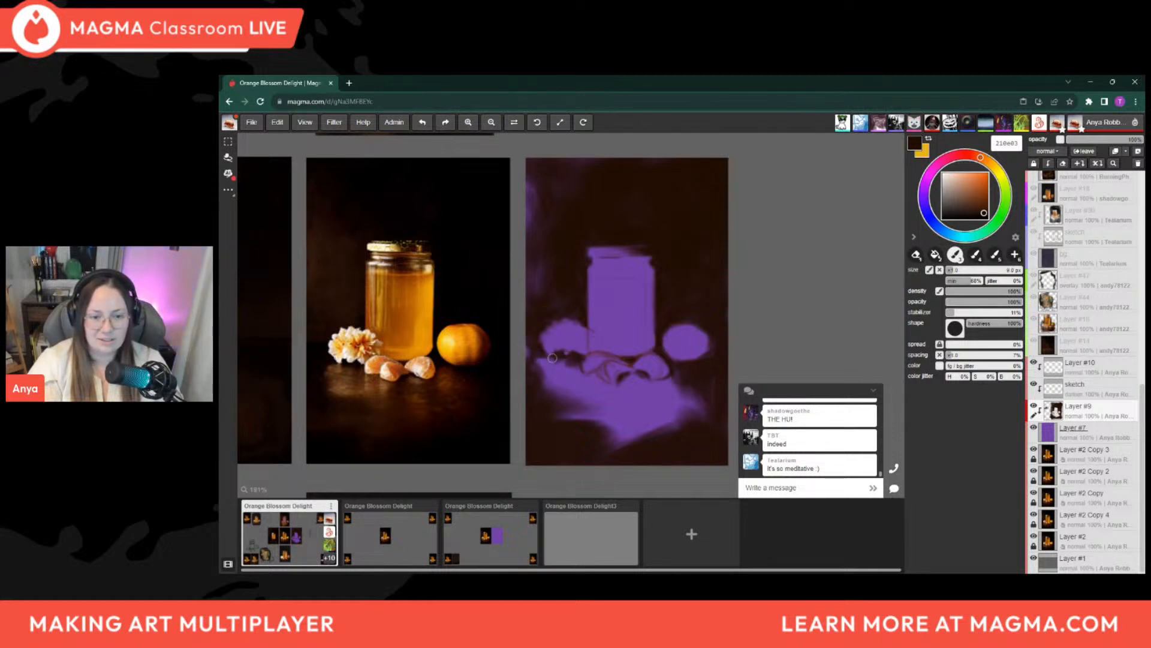
Paint vertical dark brown streaks through the purple table reflection below the orange segments, using a brush of about 14 to 50 px
key(bracketright)
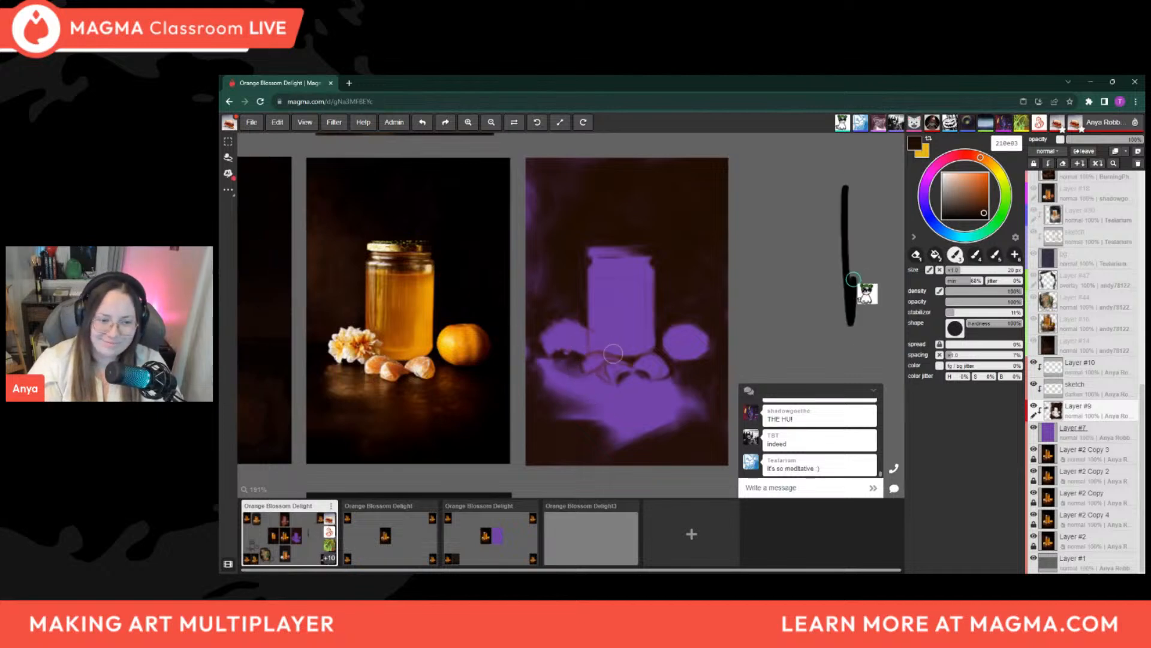
key(bracketleft)
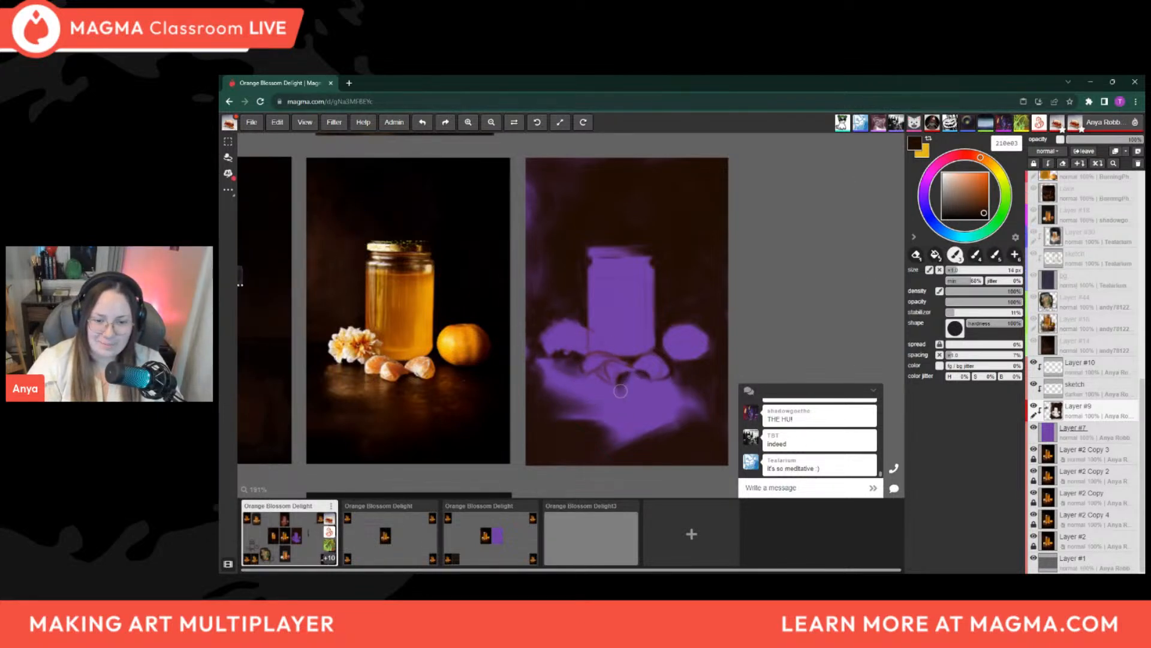
key(bracketright)
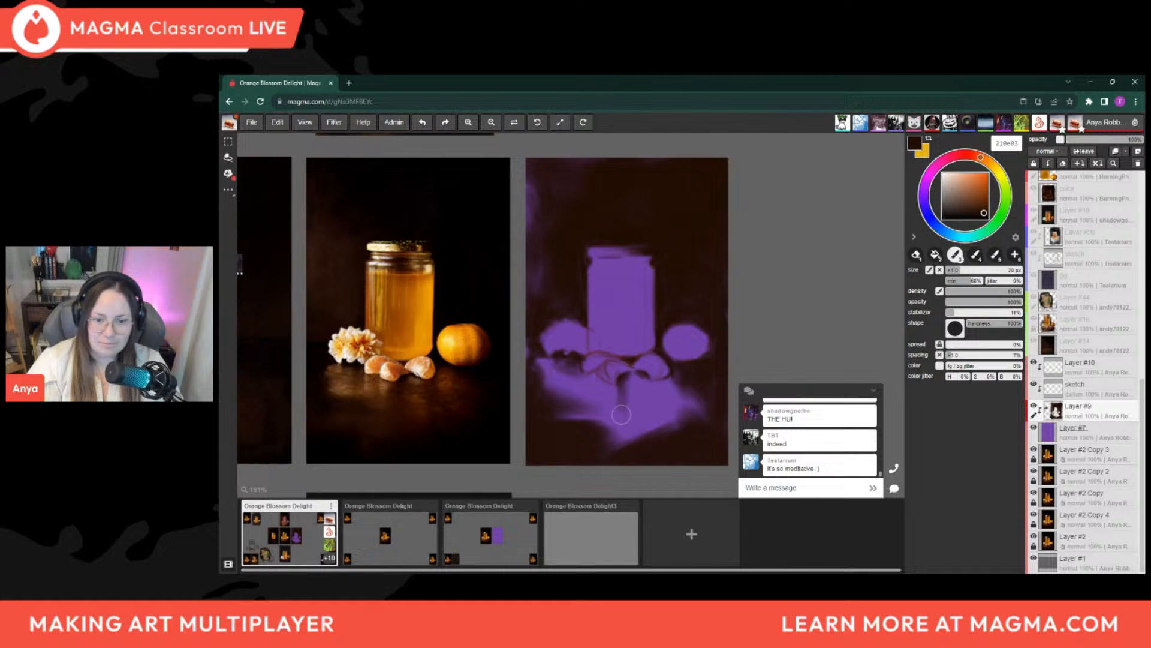
key(bracketright)
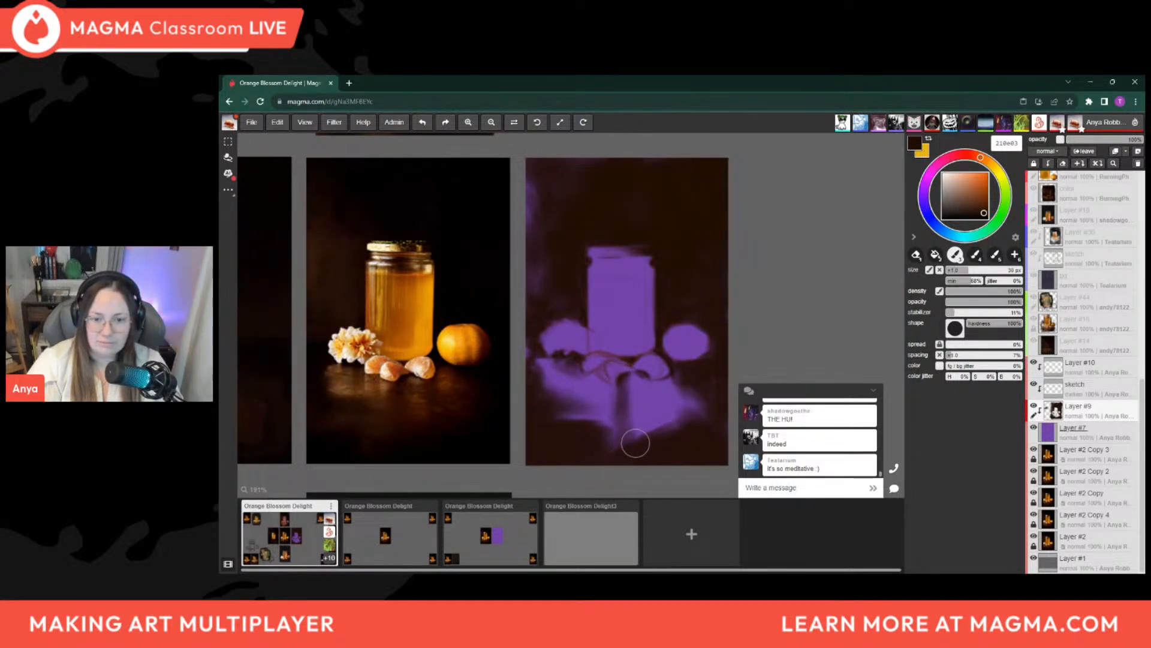
key(bracketleft)
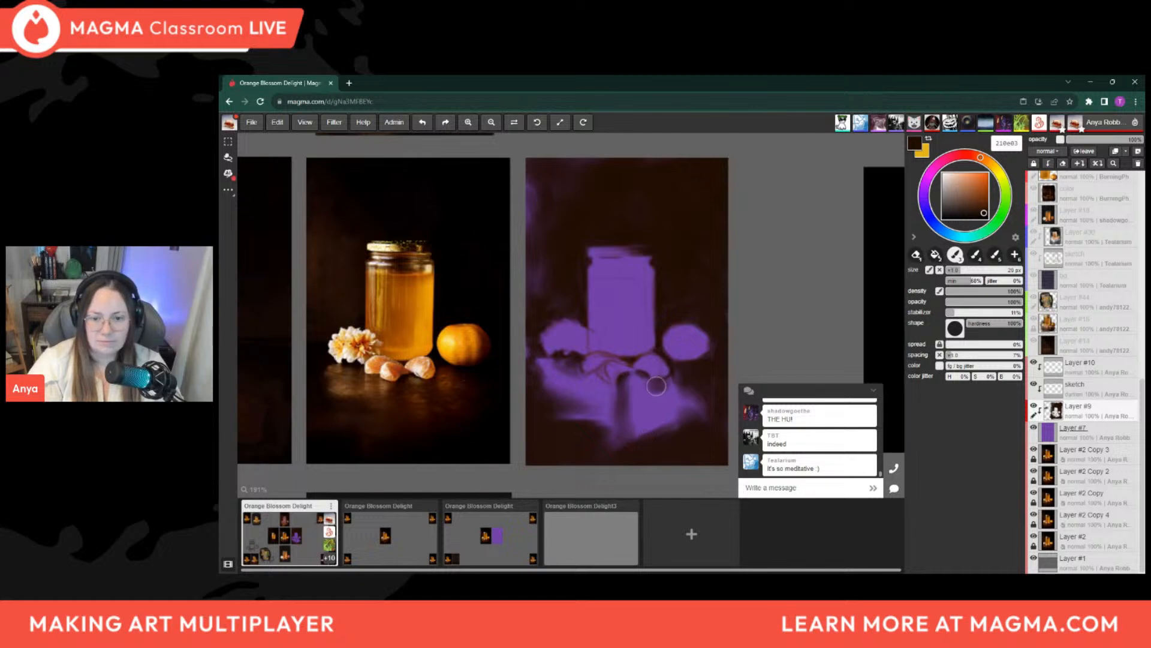
mouse_move(664, 391)
mouse_down()
mouse_move(655, 423)
mouse_move(661, 410)
mouse_up()
key(bracketright)
key(bracketright)
key(bracketright)
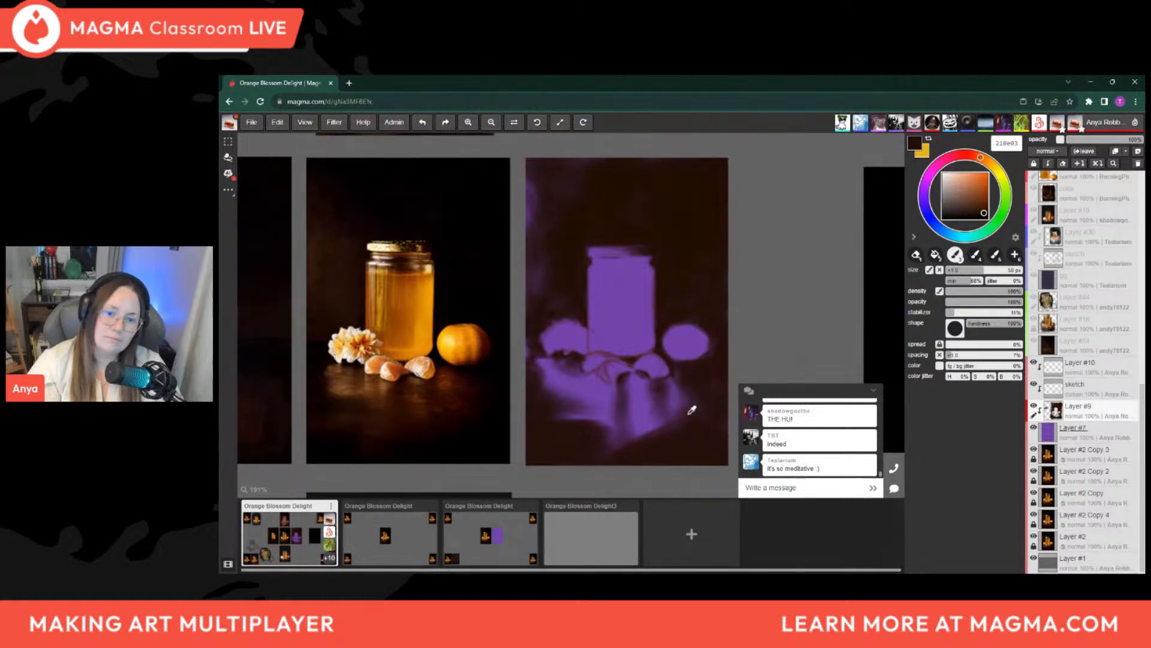
Sample a mid purple from the table reflection and paint it back onto the table beneath the whole orange with a 20 px brush
alt+click(681, 391)
key(bracketleft)
key(bracketleft)
key(bracketleft)
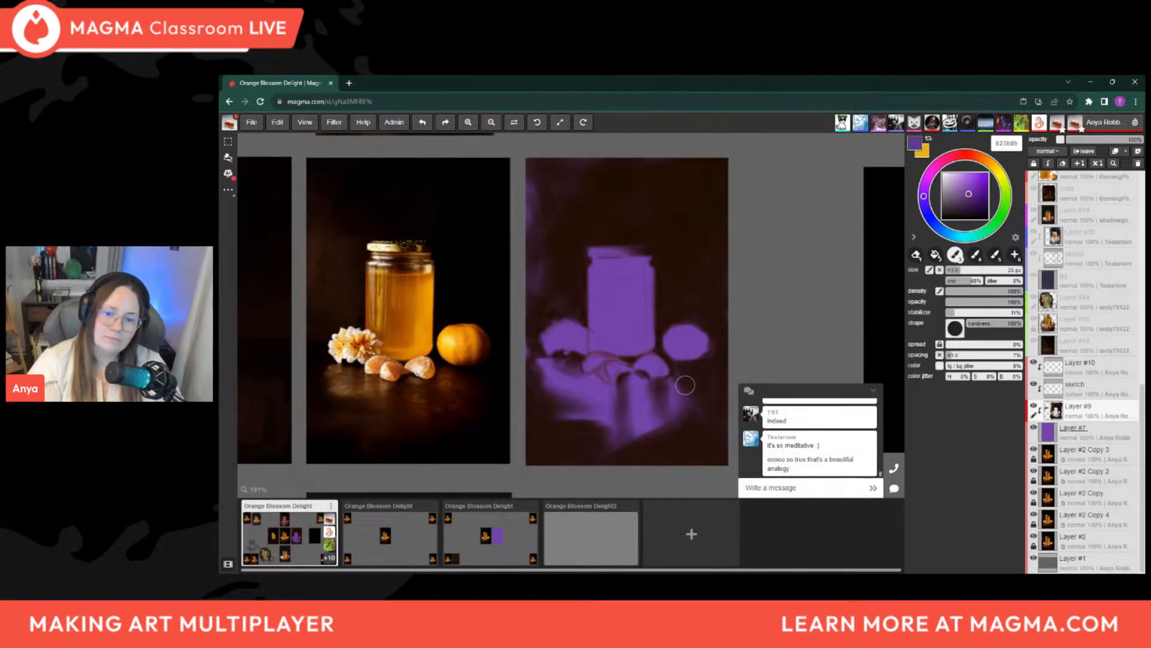
drag(674, 377, 684, 358)
key(bracketright)
Sample dark purple 432548 and blend the table reflections below the segments and flower with a brush of about 30 px
alt+click(660, 393)
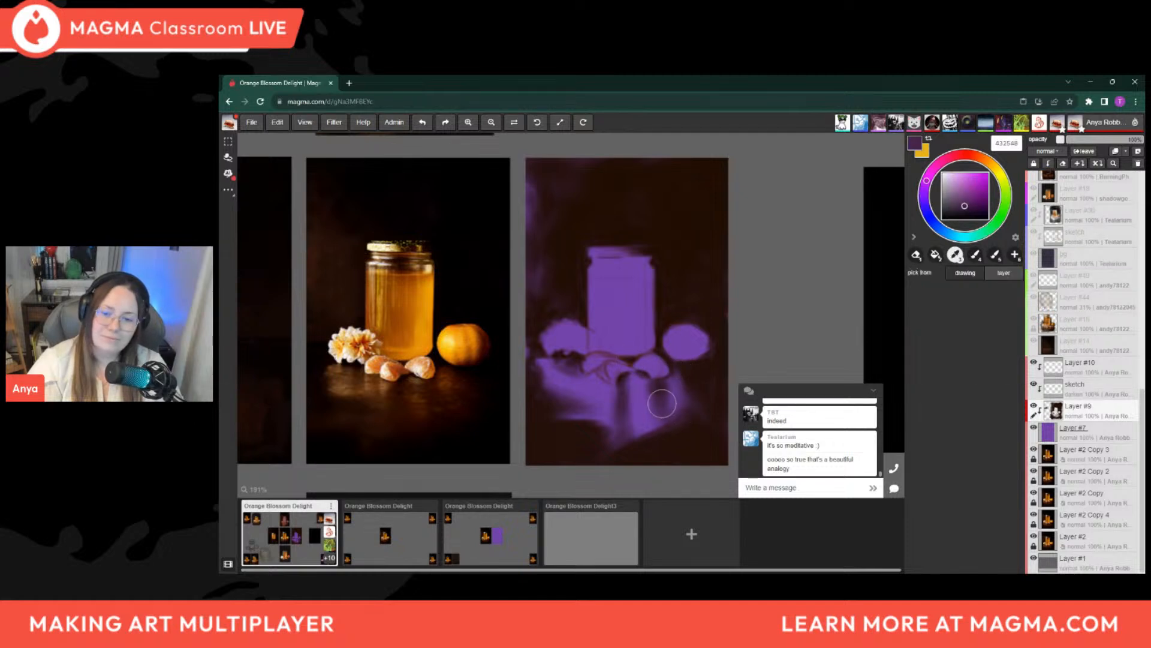
key(bracketright)
key(bracketleft)
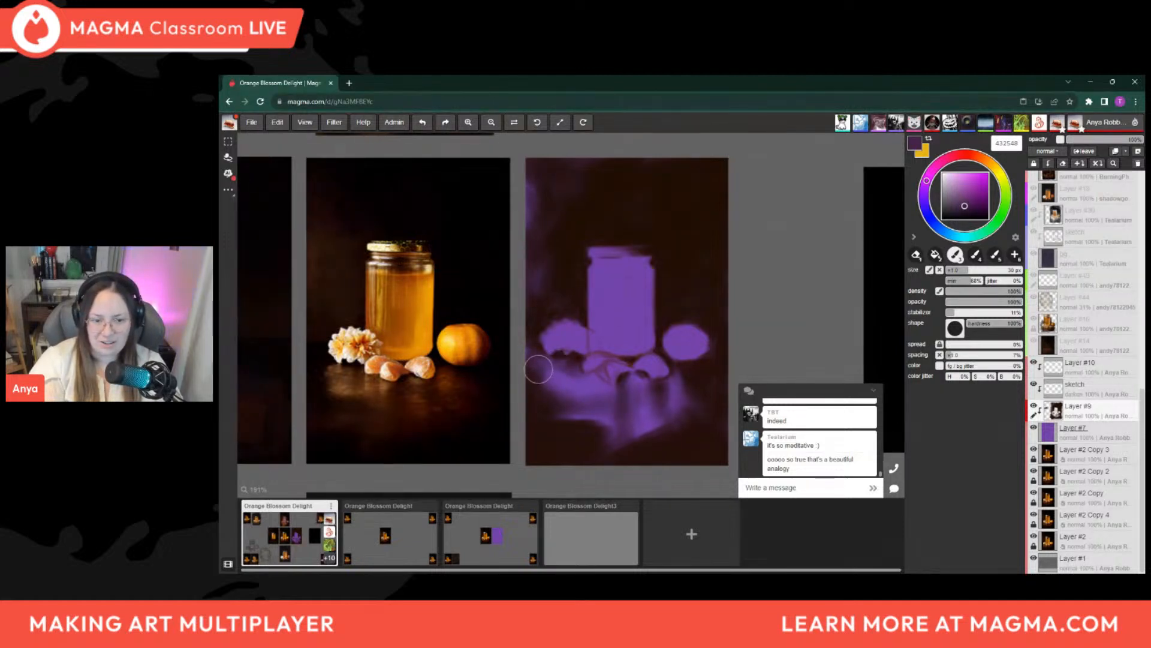
Refine the reflections under the flower and middle orange segments with brushes of about 7 to 14 px
key(bracketleft)
key(bracketleft)
key(bracketleft)
key(bracketleft)
key(bracketleft)
key(bracketleft)
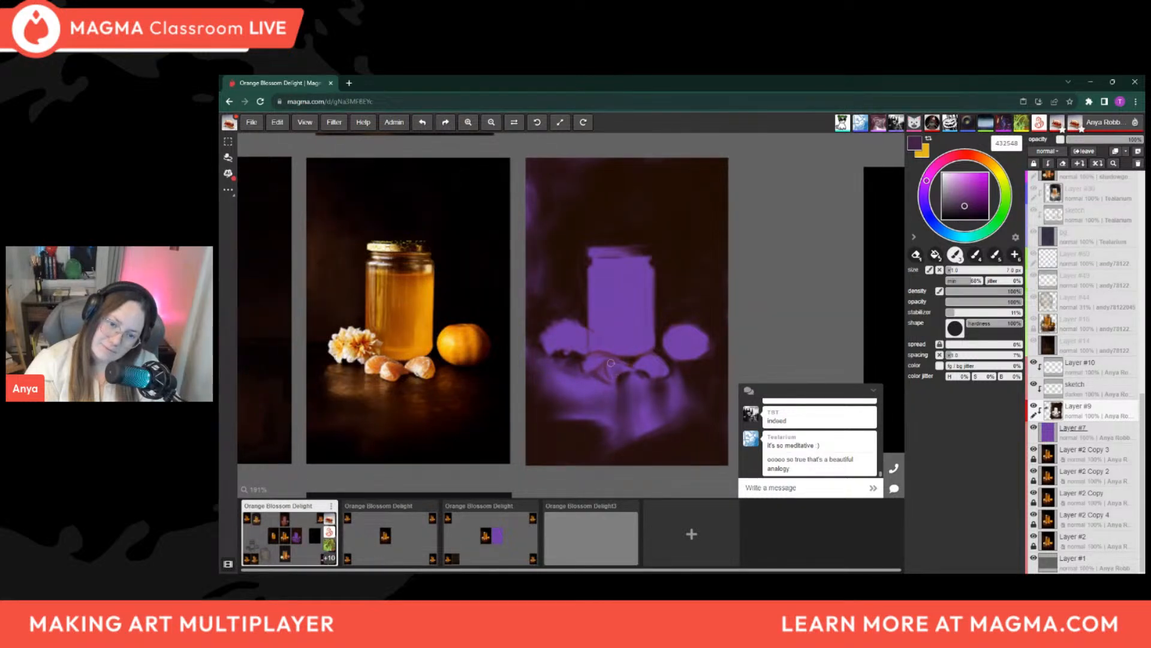
key(])
key(])
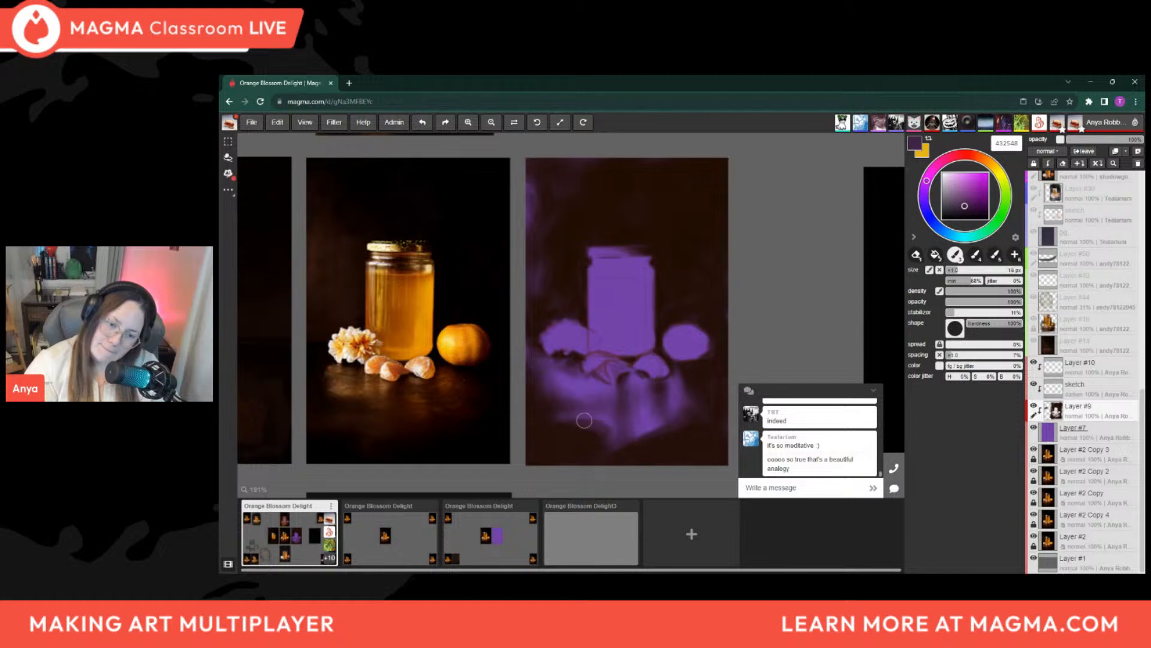
alt+click(594, 412)
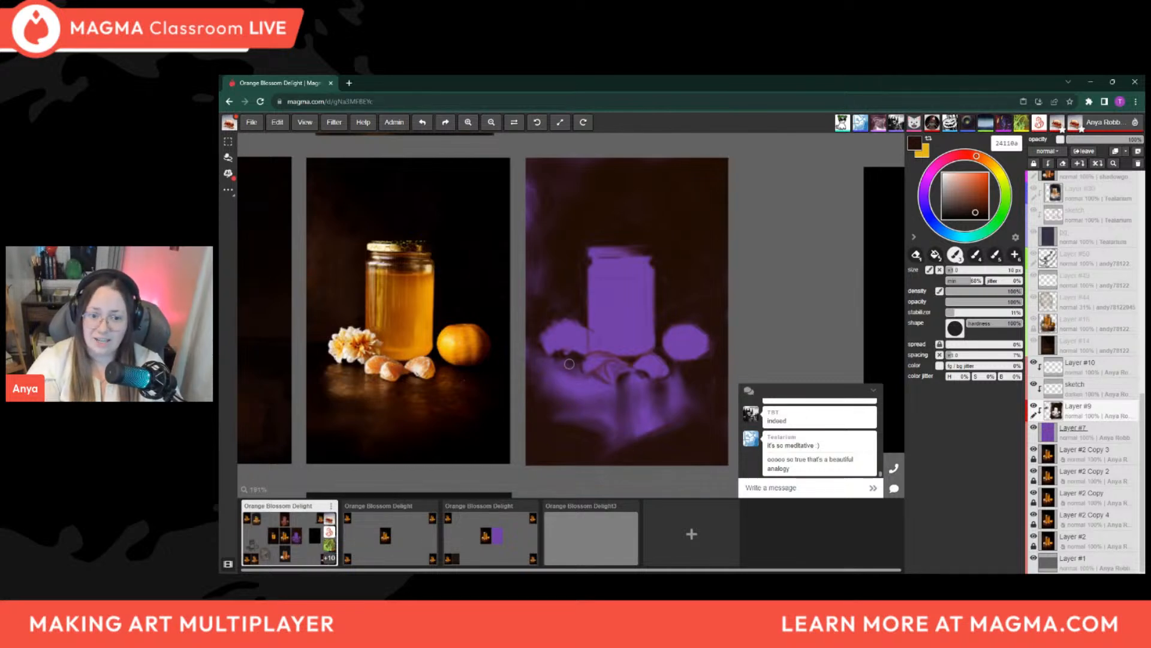
Darken the table area below the flower with dark brown 24110a, using a 15 to 25 px brush
key(bracketright)
key(bracketright)
key(bracketright)
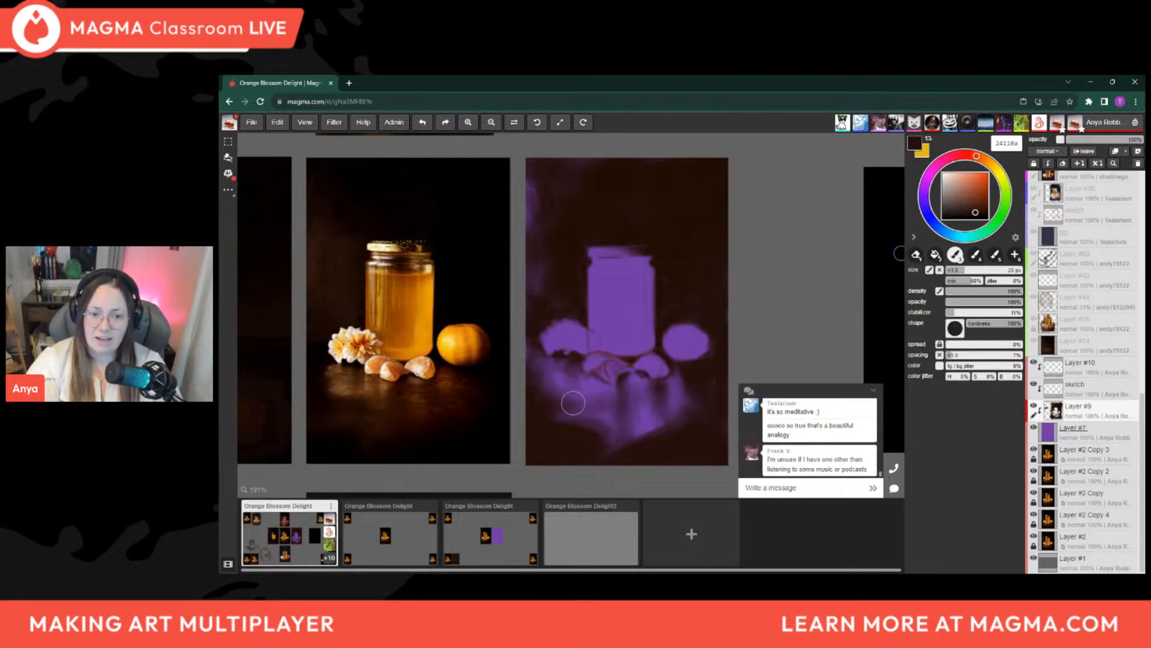
key(bracketleft)
key(bracketleft)
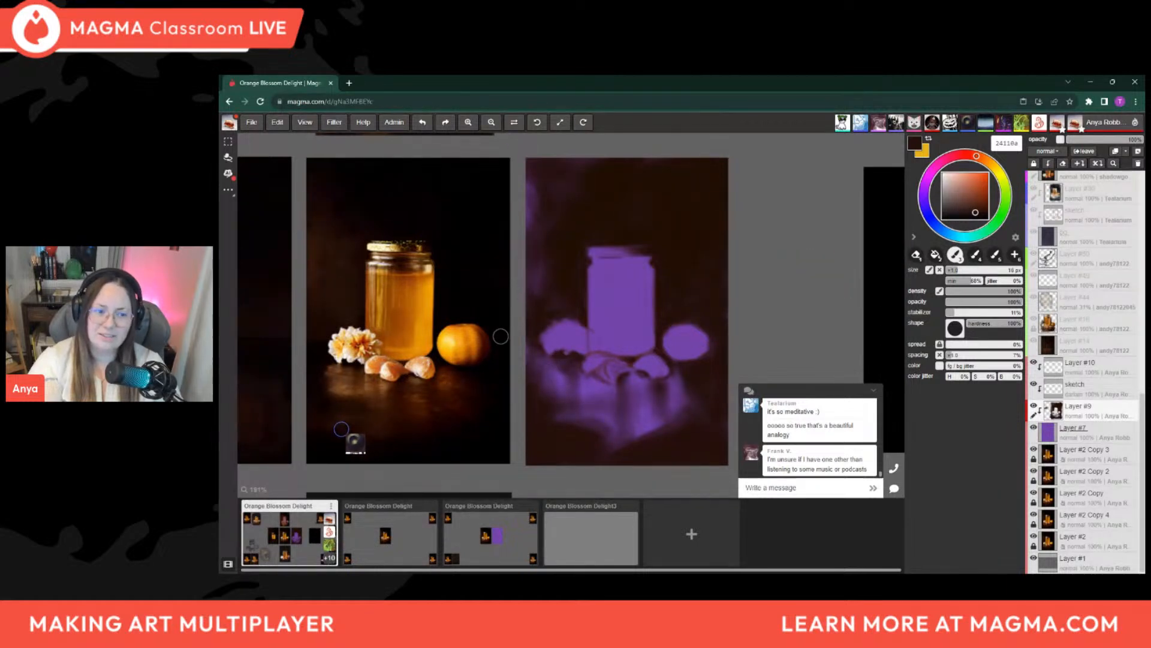
key(bracketright)
key(bracketright)
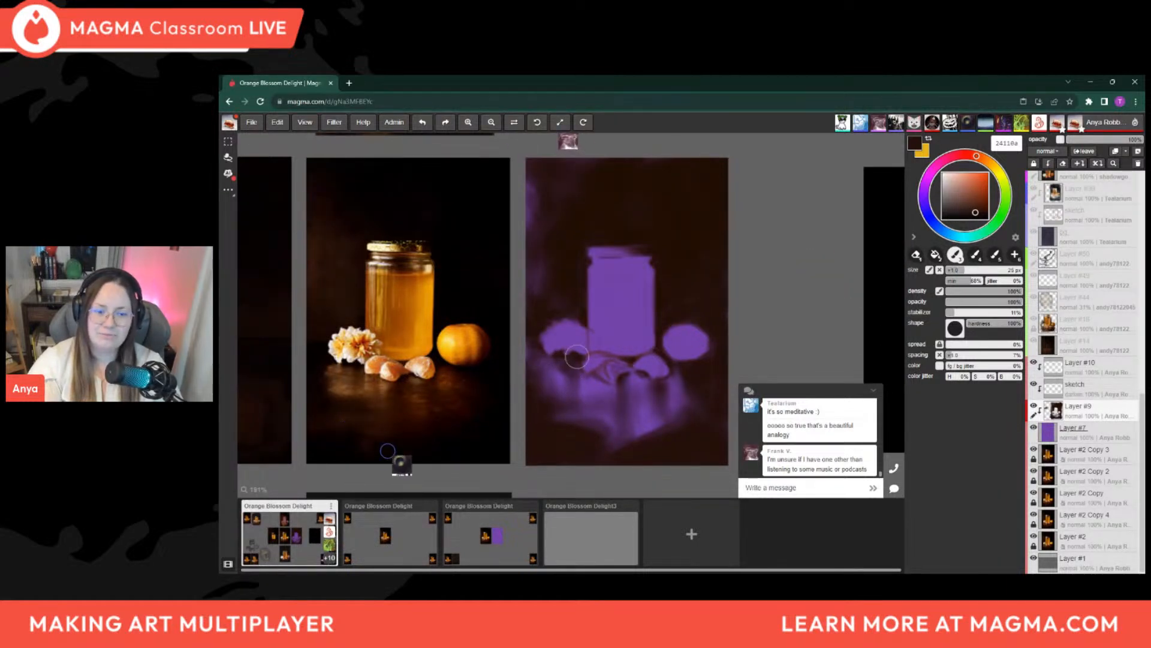
Define the shadows between the flower, jar base and orange segments with dark brown, reducing the brush from 20 px to about 6 px
key(bracketleft)
key(bracketleft)
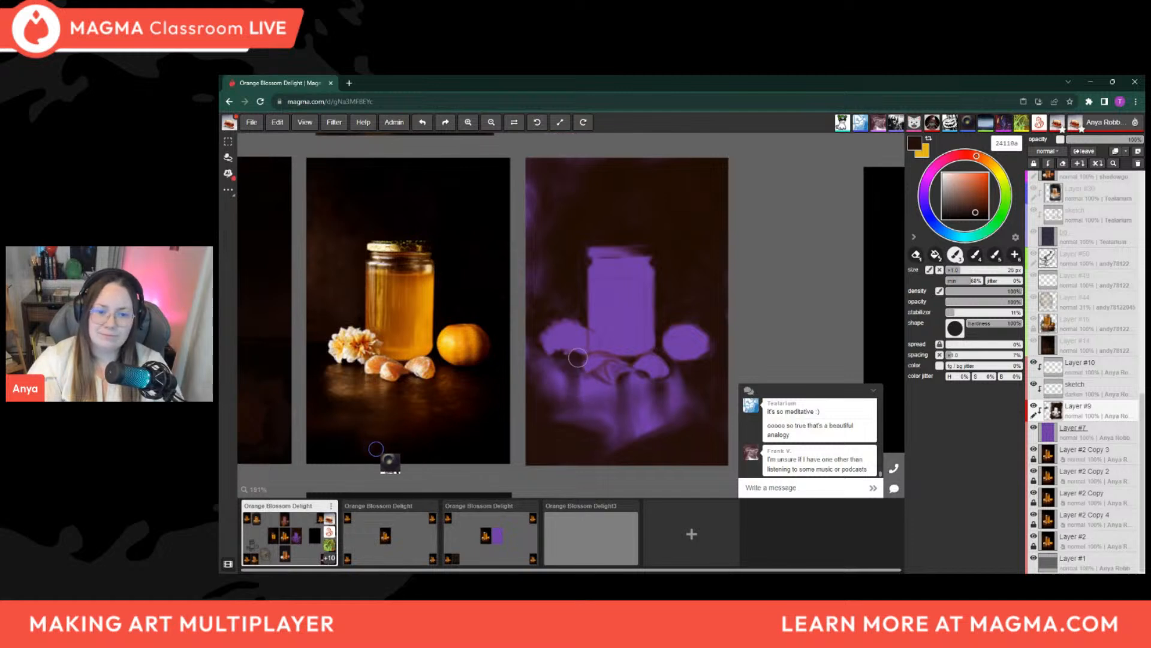
key(bracketleft)
key(bracketleft)
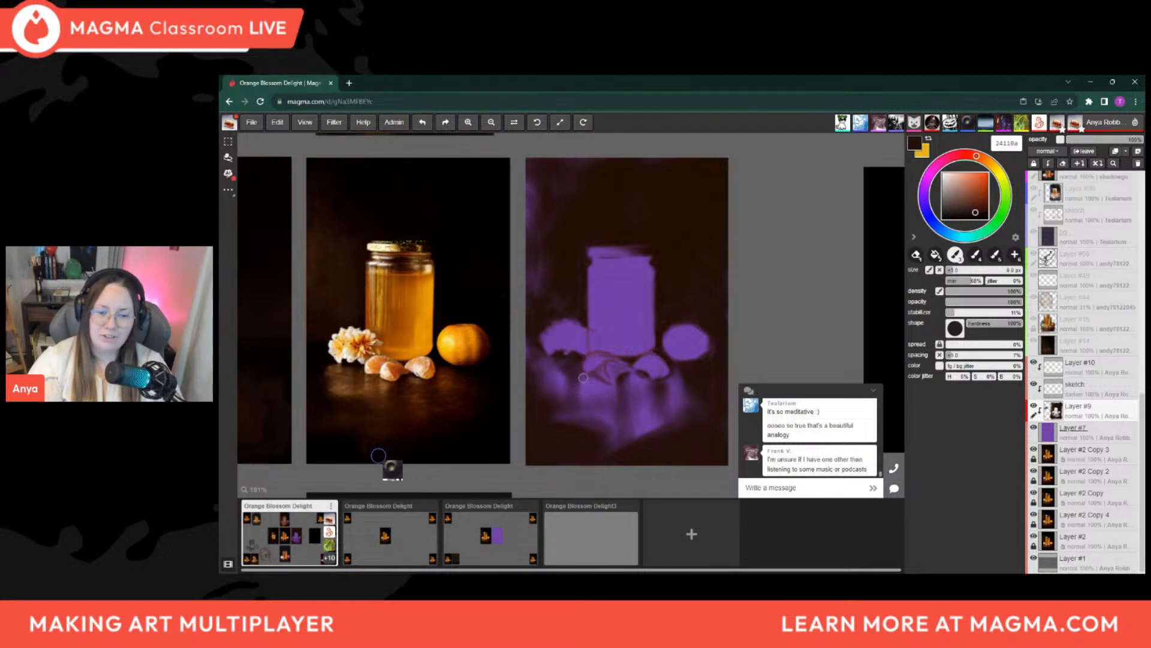
key(bracketleft)
key(bracketleft)
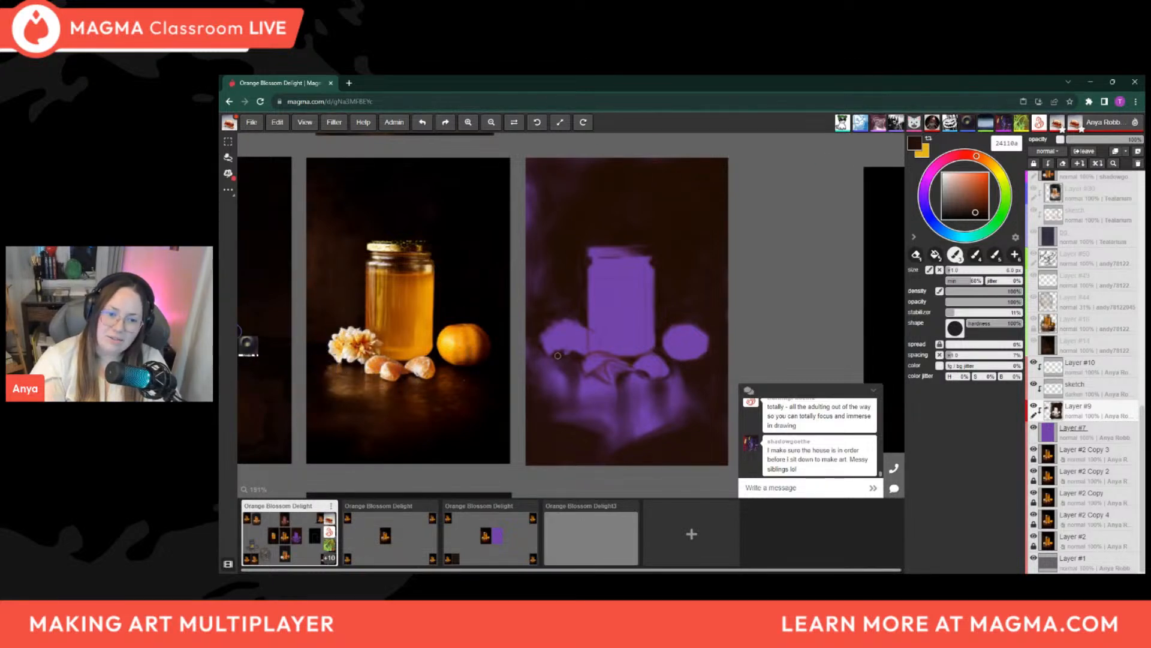
Tidy the flower-side edge of the jar lid with a 7 px brush and darken the table's lower reflection with a 20 to 30 px brush
key(])
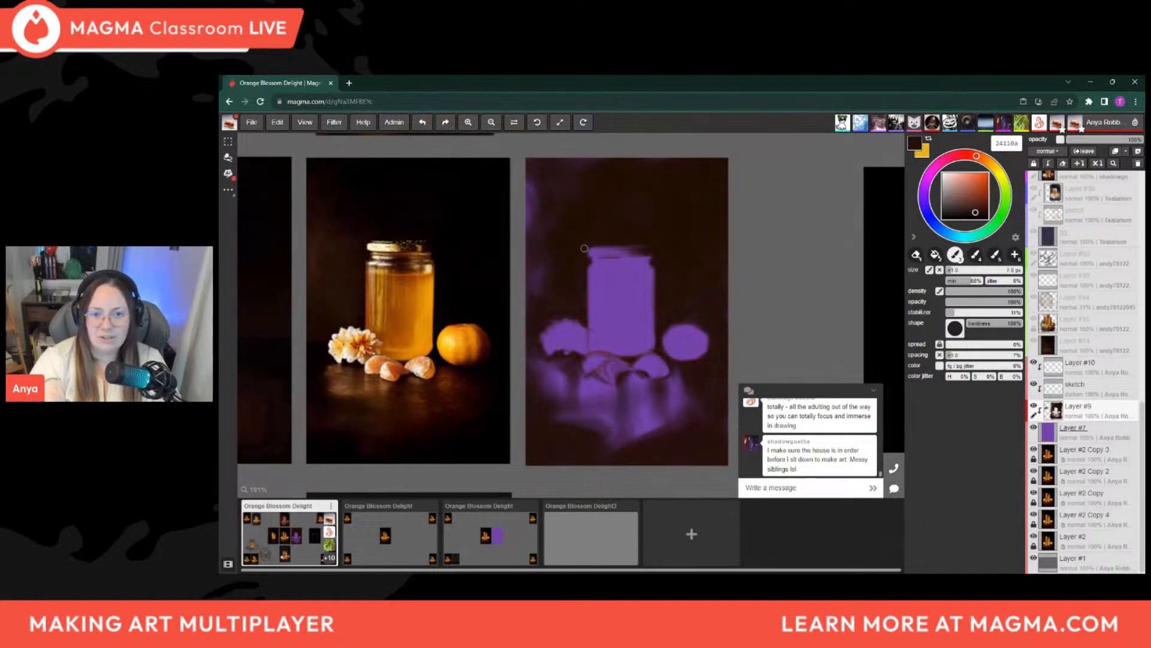
key(bracketright)
key(bracketright)
key(bracketright)
key(bracketright)
key(bracketright)
key(bracketright)
key(bracketright)
key(bracketright)
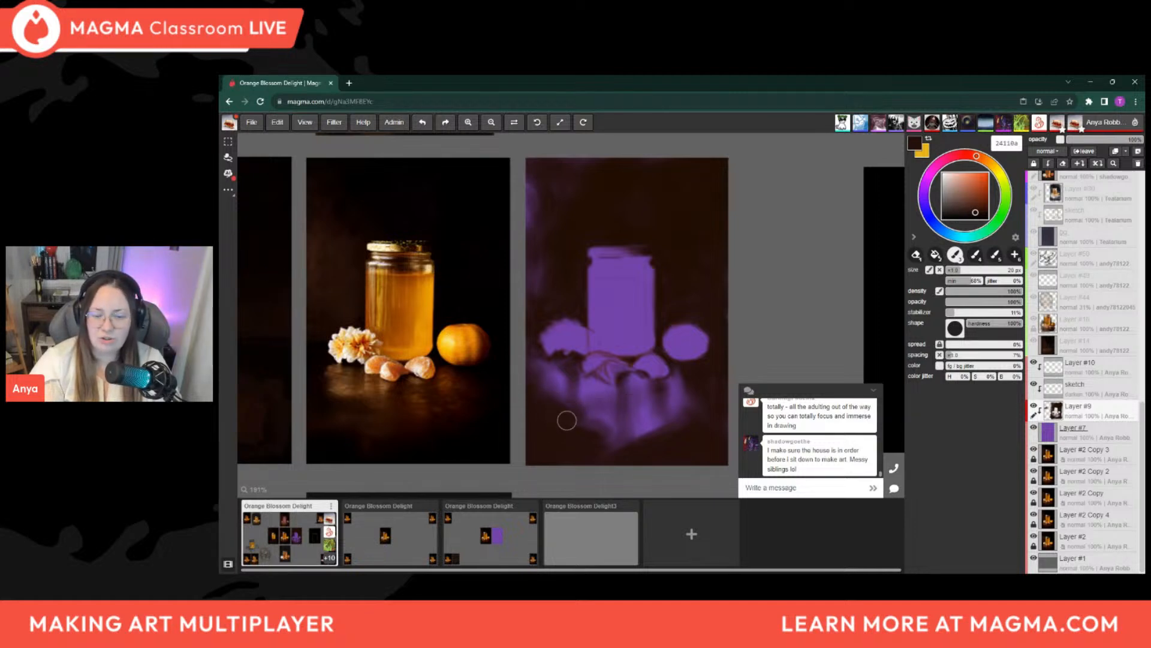
key(bracketright)
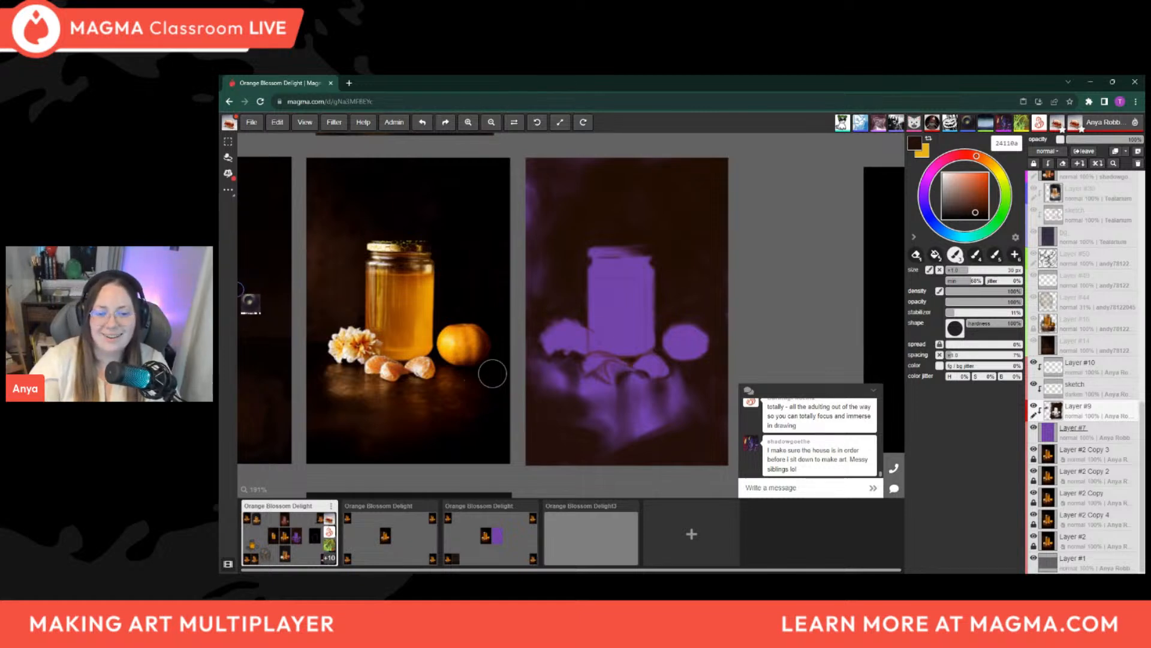
Blend the reflection below the flower and nearest orange segment with sampled purples, reducing the brush from 25 px to about 16 px
alt+click(593, 396)
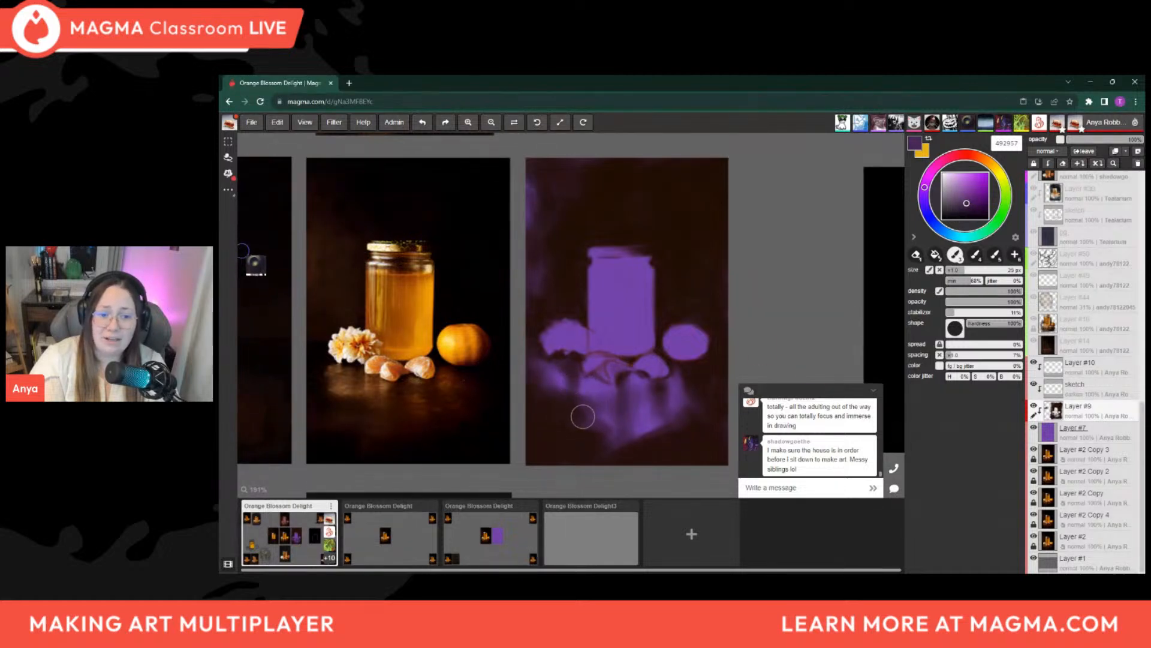
key(alt)
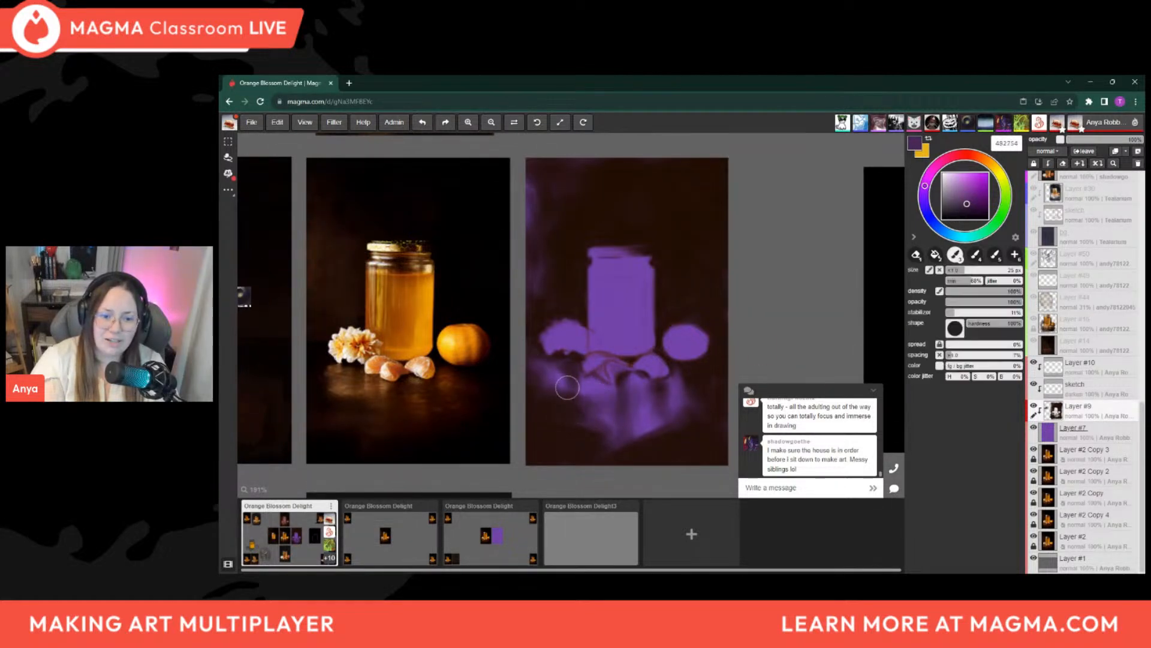
alt+click(593, 384)
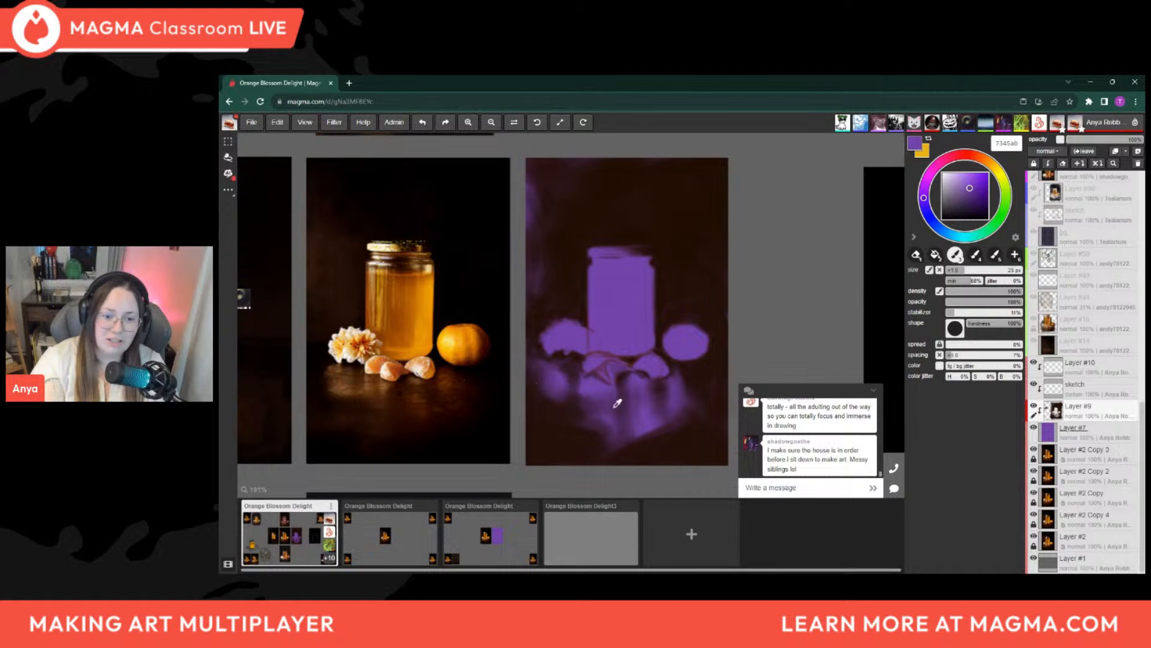
alt+click(582, 392)
key(bracketleft)
key(bracketleft)
key(bracketleft)
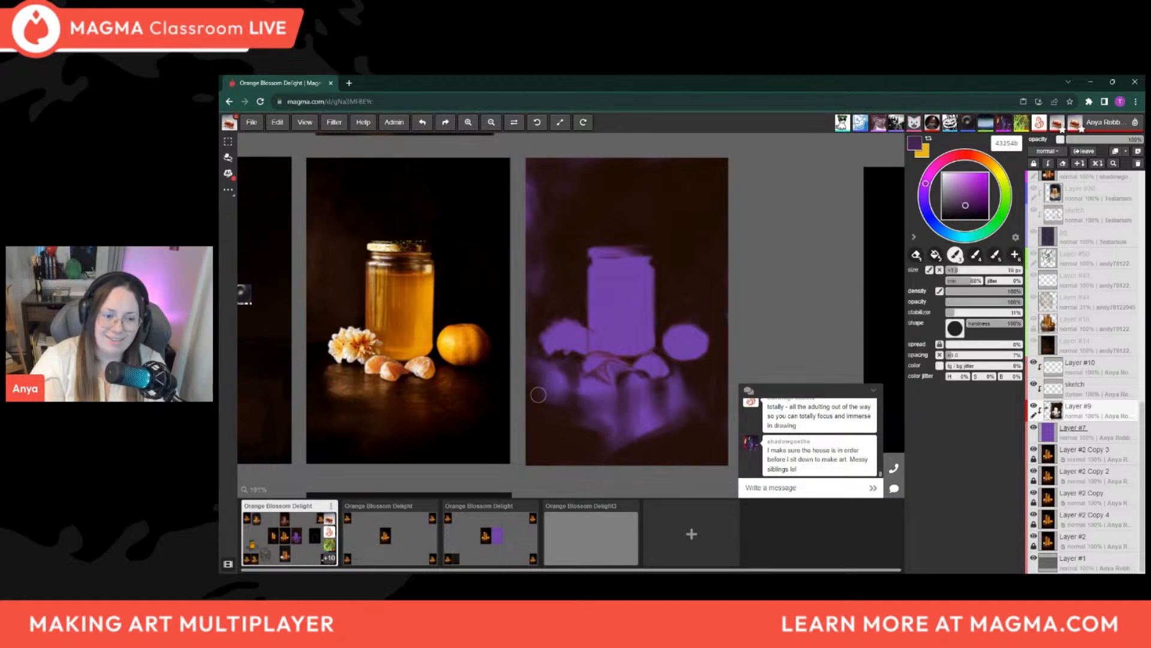
Soften and darken the lower end of the table reflection with sampled dark purple, enlarging the brush from about 12 to 25 px
alt+click(554, 421)
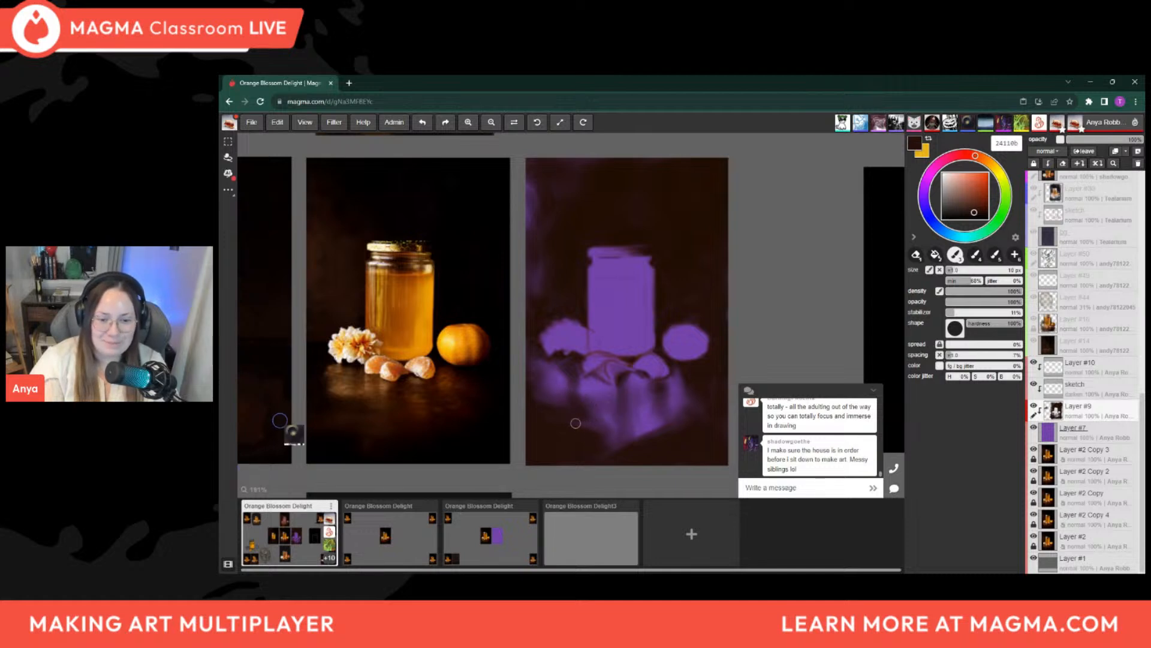
alt+click(605, 411)
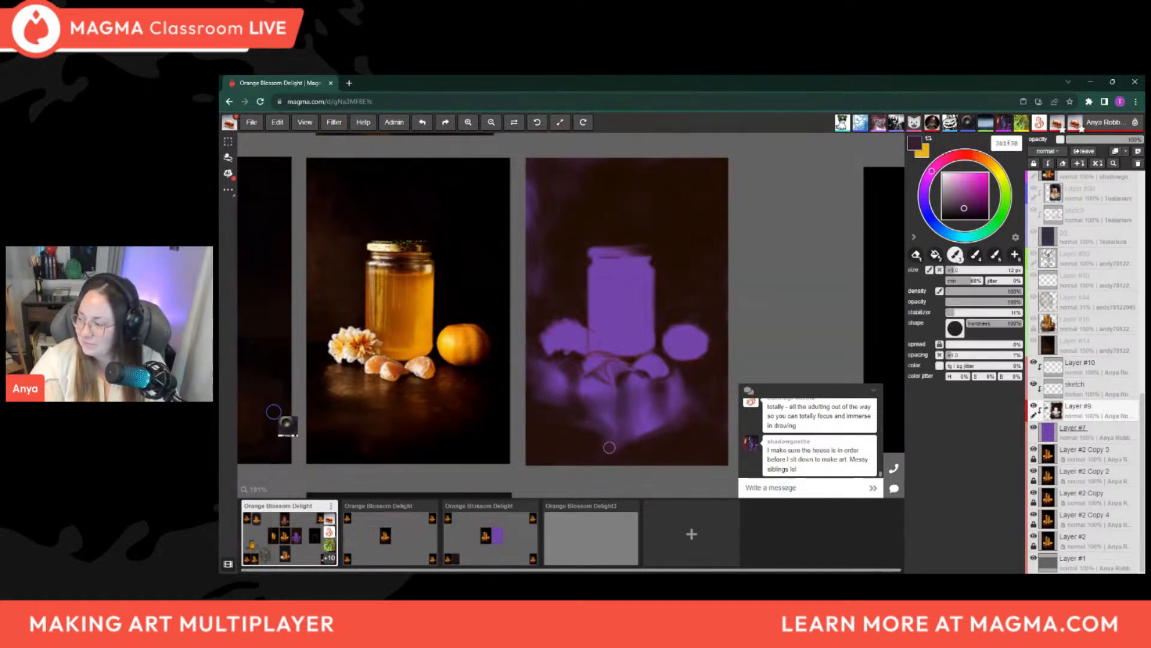
key(bracketright)
key(bracketright)
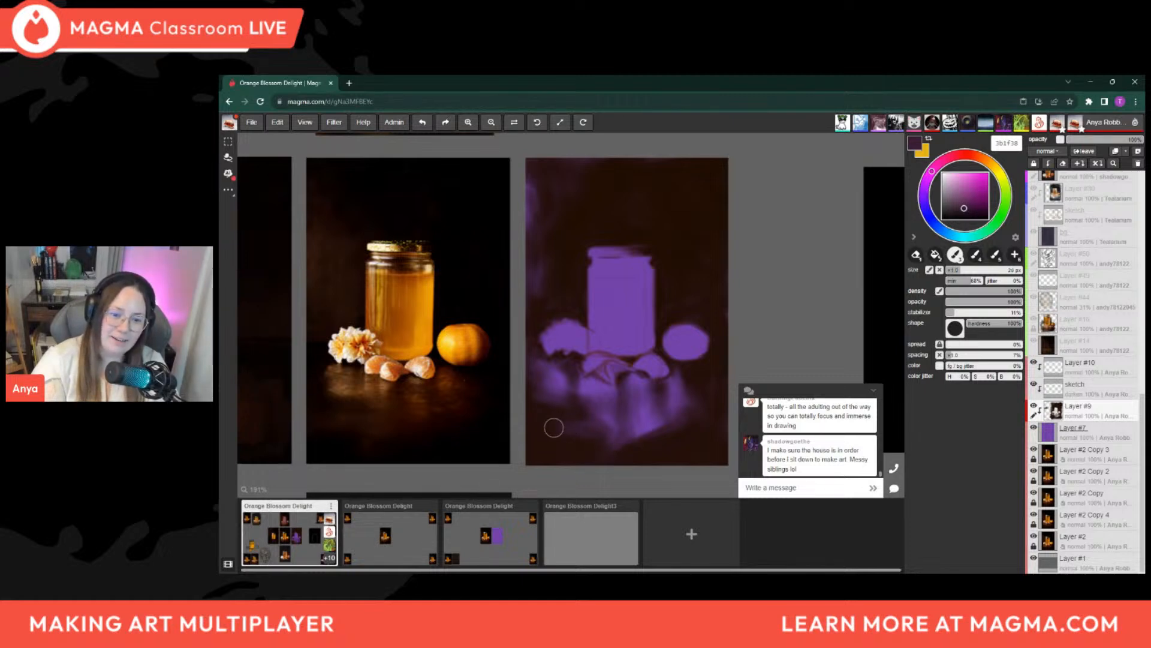
key(bracketright)
mouse_move(627, 436)
mouse_down()
mouse_move(653, 424)
mouse_move(635, 410)
mouse_move(661, 424)
mouse_up()
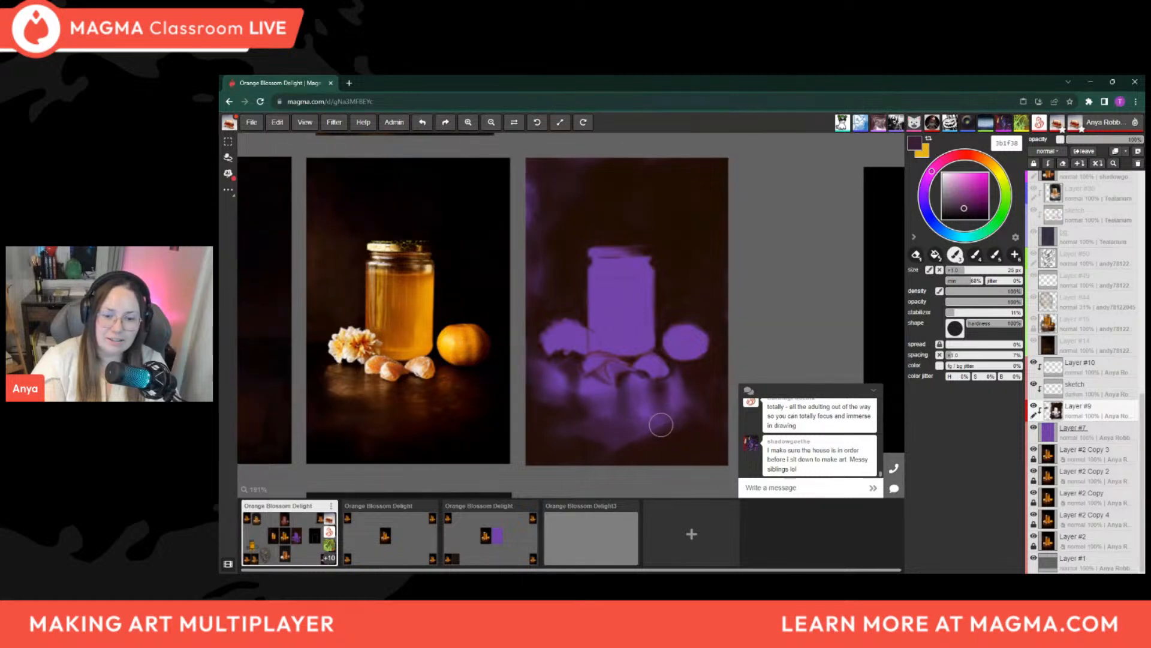
Trim the orange-side edge of the lower table reflection with dark brown 230f0a and a 25 px brush
alt+click(667, 433)
key(bracketleft)
key(bracketleft)
key(bracketright)
key(bracketright)
key(bracketright)
key(bracketleft)
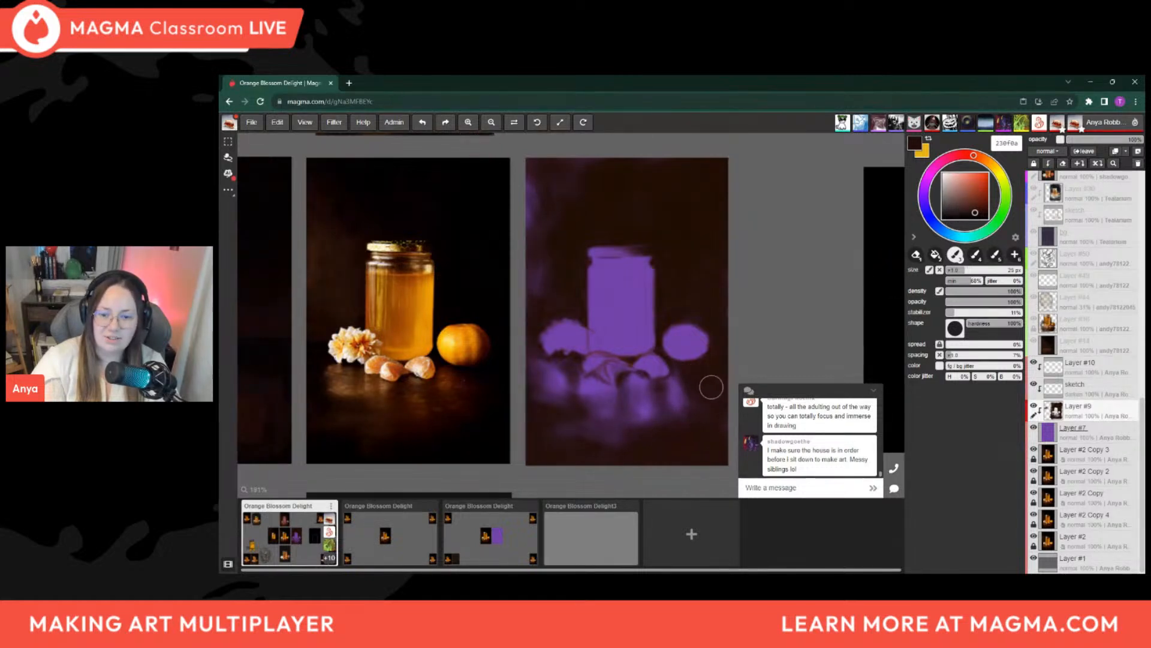
Define the narrow shadows beneath the orange segments with dark brown 230f0a, using a fine brush of about 6 px
key([)
key([)
key([)
drag(646, 374, 627, 377)
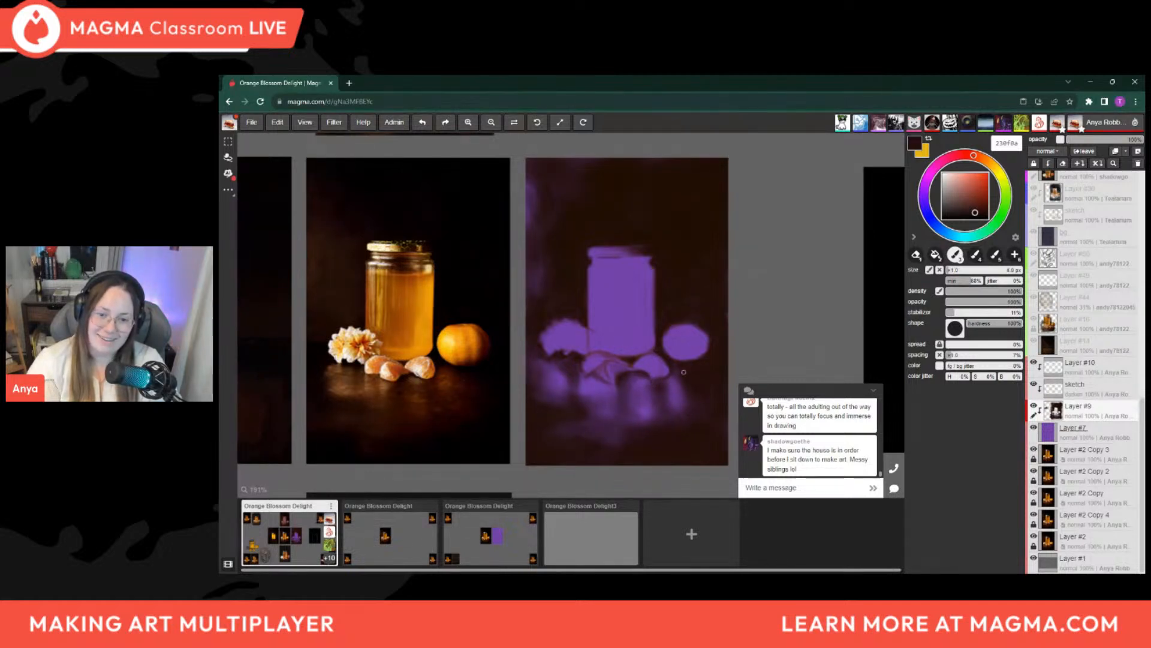
Rework the purple reflections between the last segment and the whole orange with sampled purples and a 14 to 25 px brush
alt+click(695, 387)
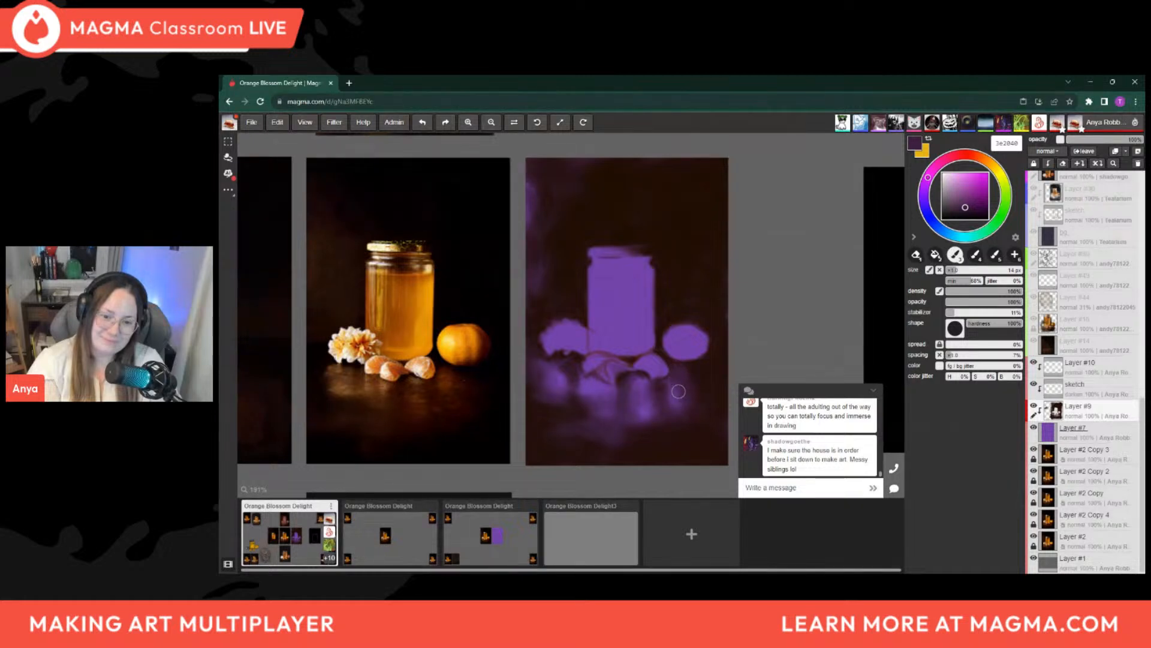
alt+click(651, 400)
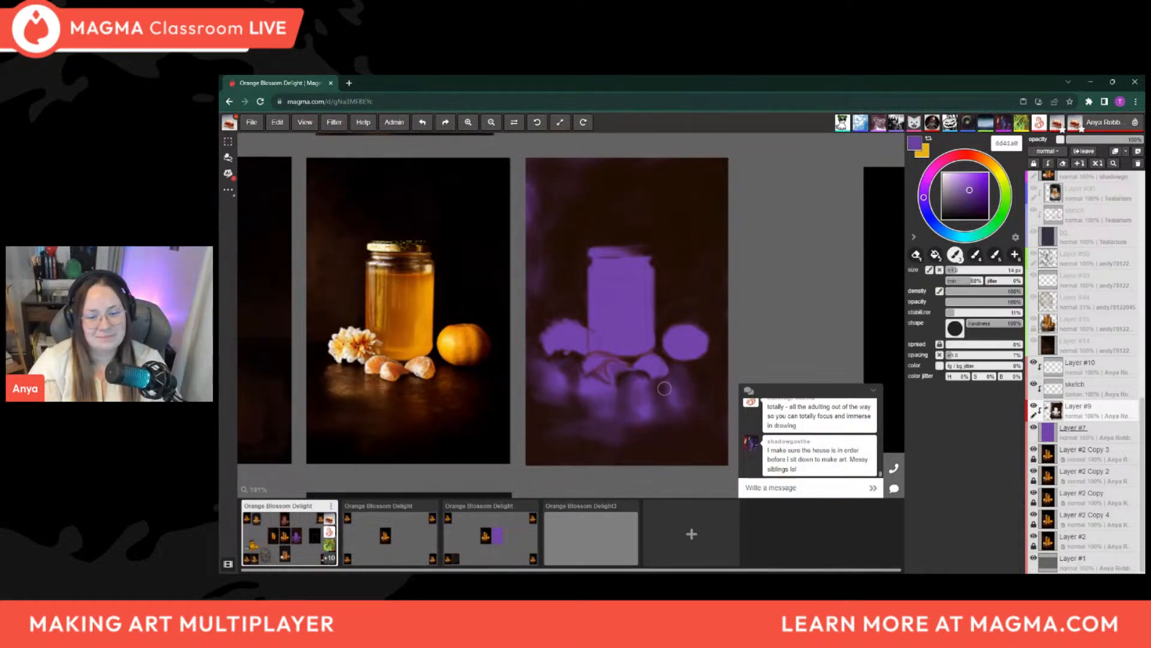
key(])
key(])
key(])
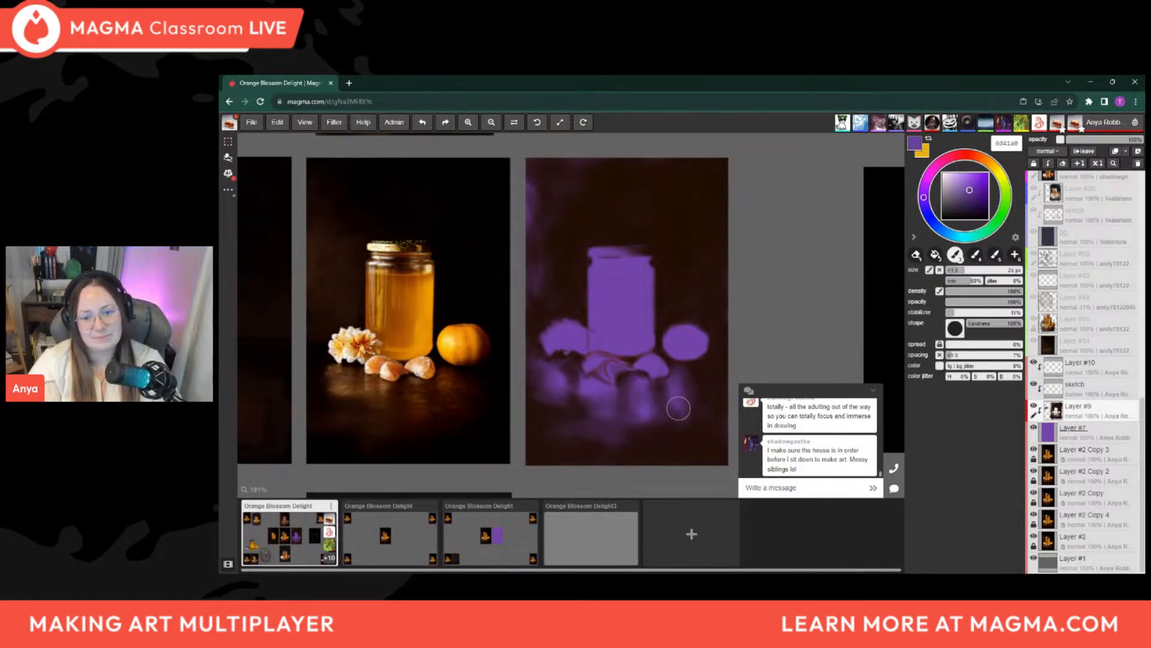
alt+click(673, 422)
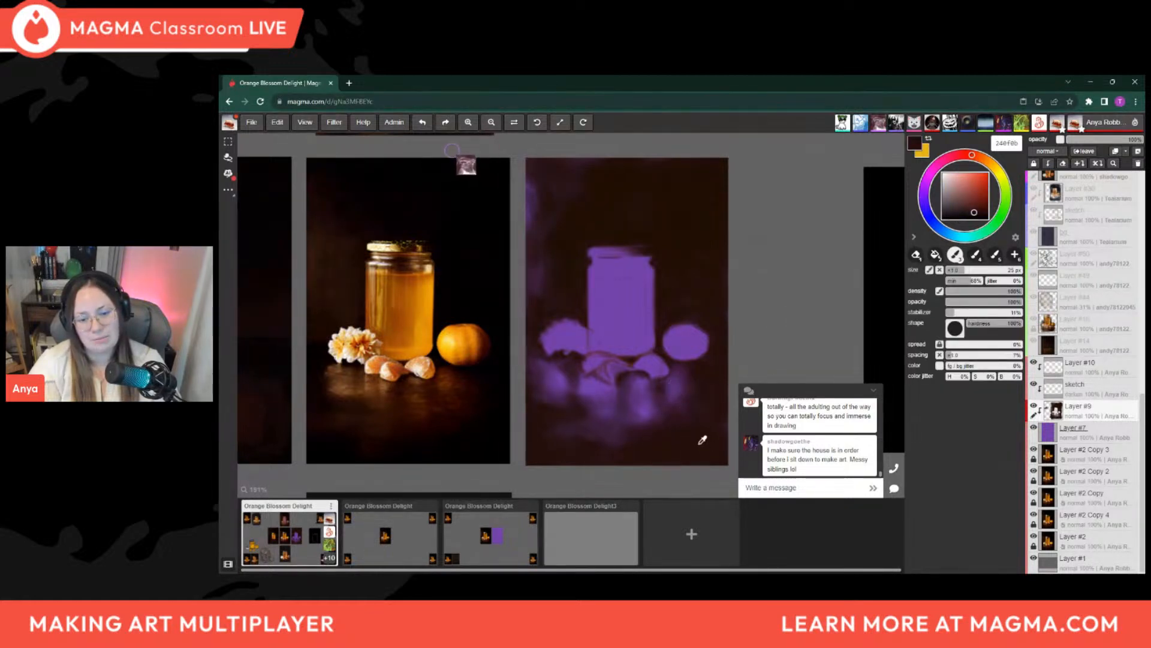
Darken the gaps between the reflections under the orange segments with dark brown 25100e and a brush of about 12 px
alt+click(668, 419)
key(bracketleft)
key(bracketleft)
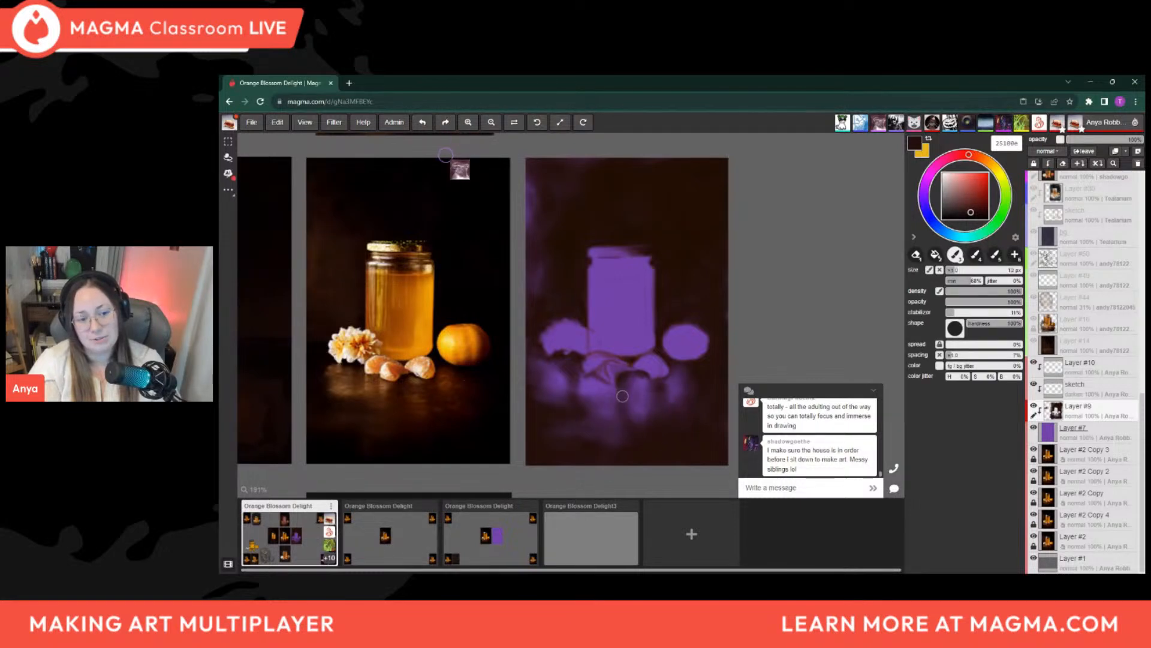
key(bracketright)
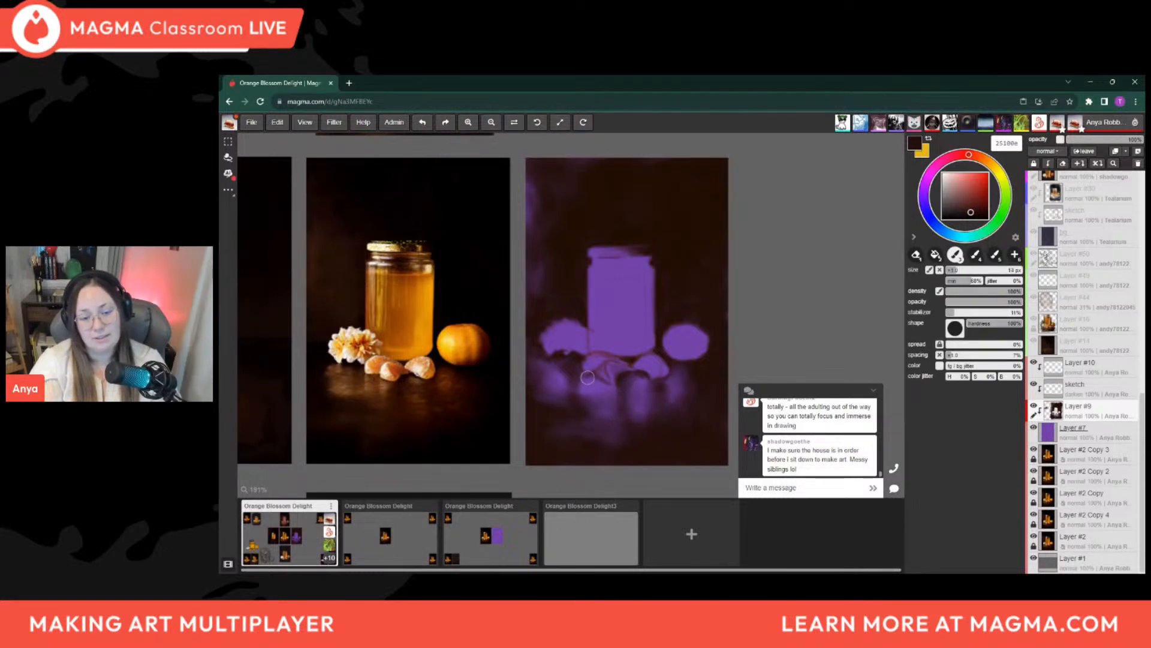
key(bracketleft)
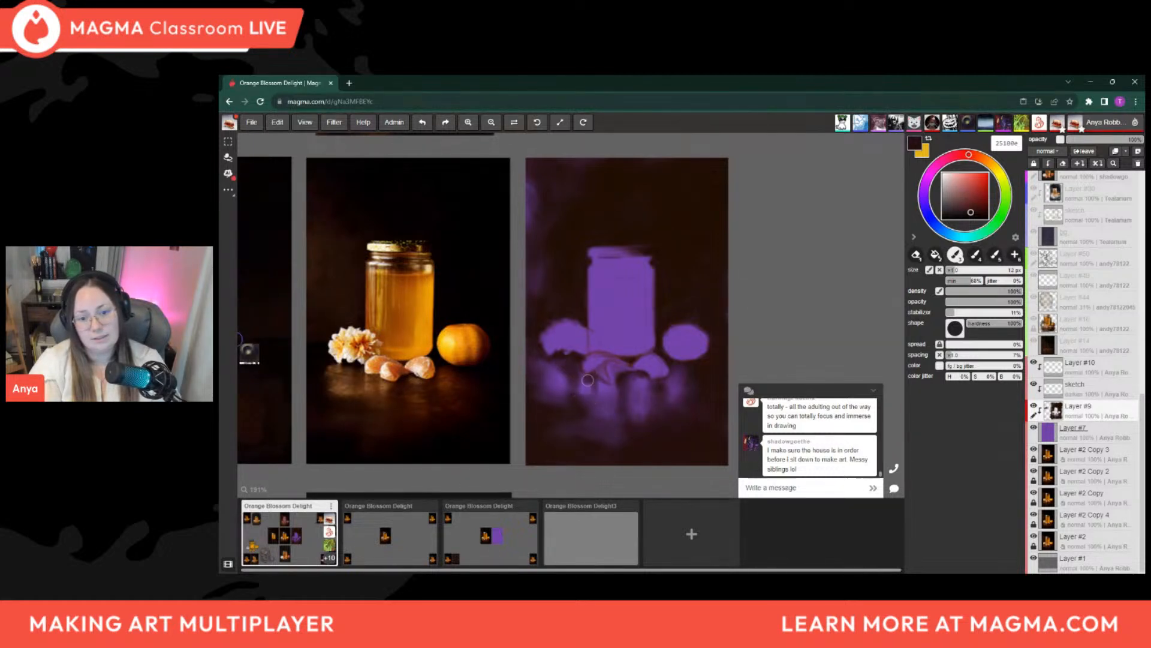
Shape the shadow and reflection edges below the flower with dark brown 25110d, varying the brush between about 9 and 16 px
alt+click(554, 395)
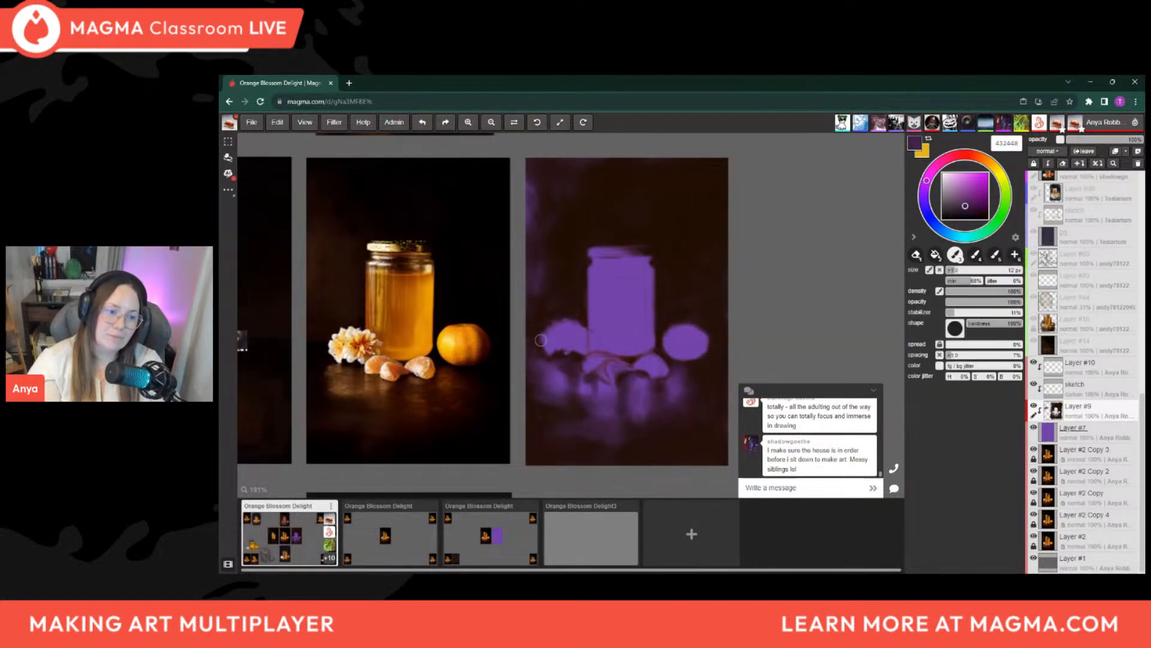
alt+click(539, 407)
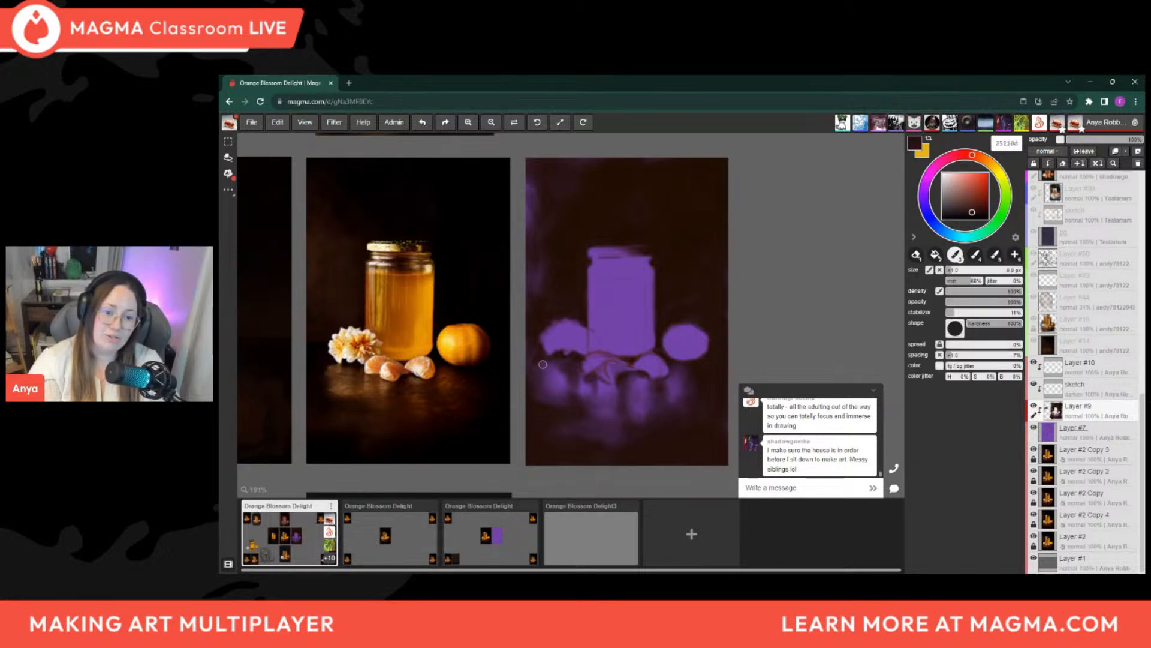
key(bracketright)
key(bracketright)
key(bracketright)
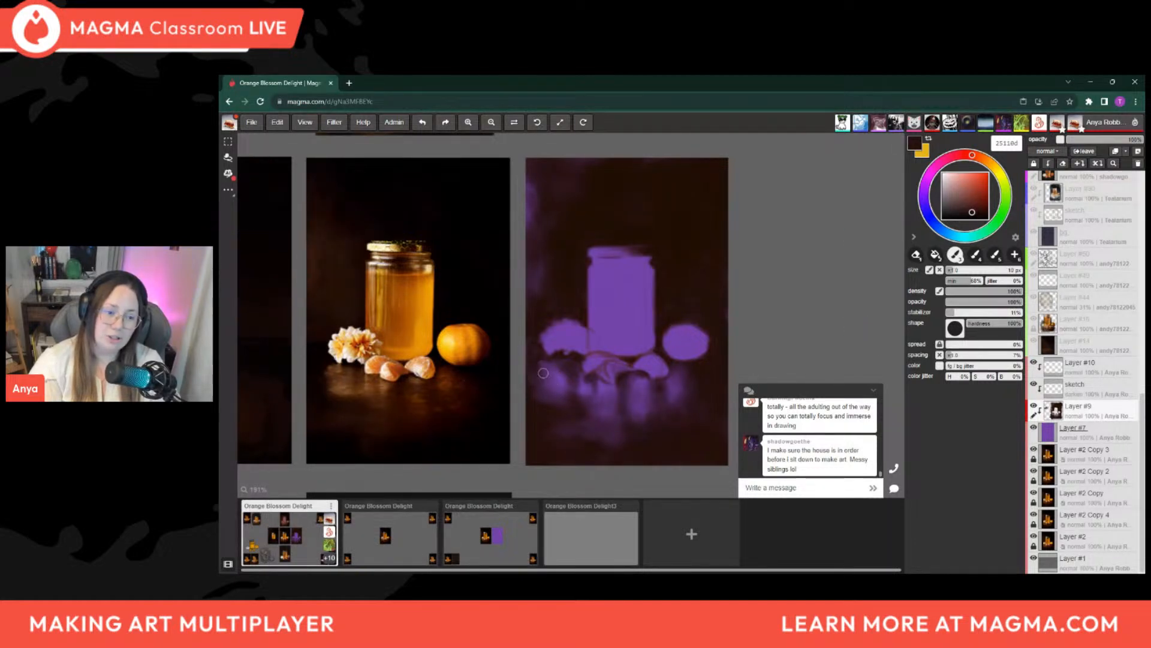
key(bracketright)
key(bracketright)
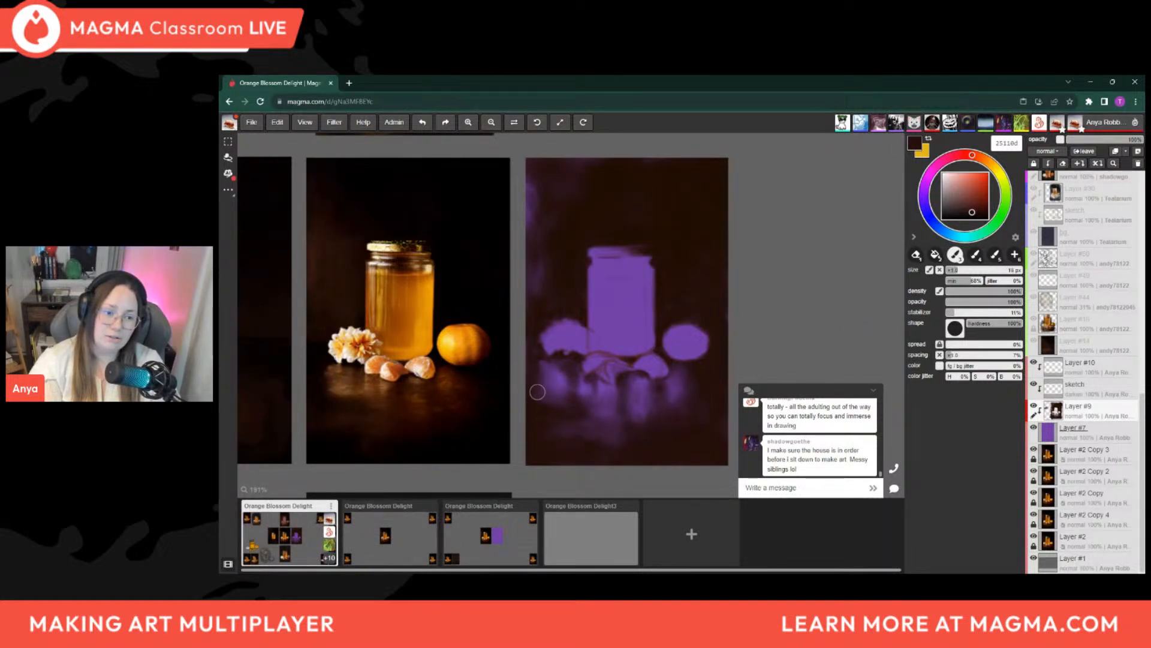
key(bracketleft)
key(bracketleft)
key(bracketleft)
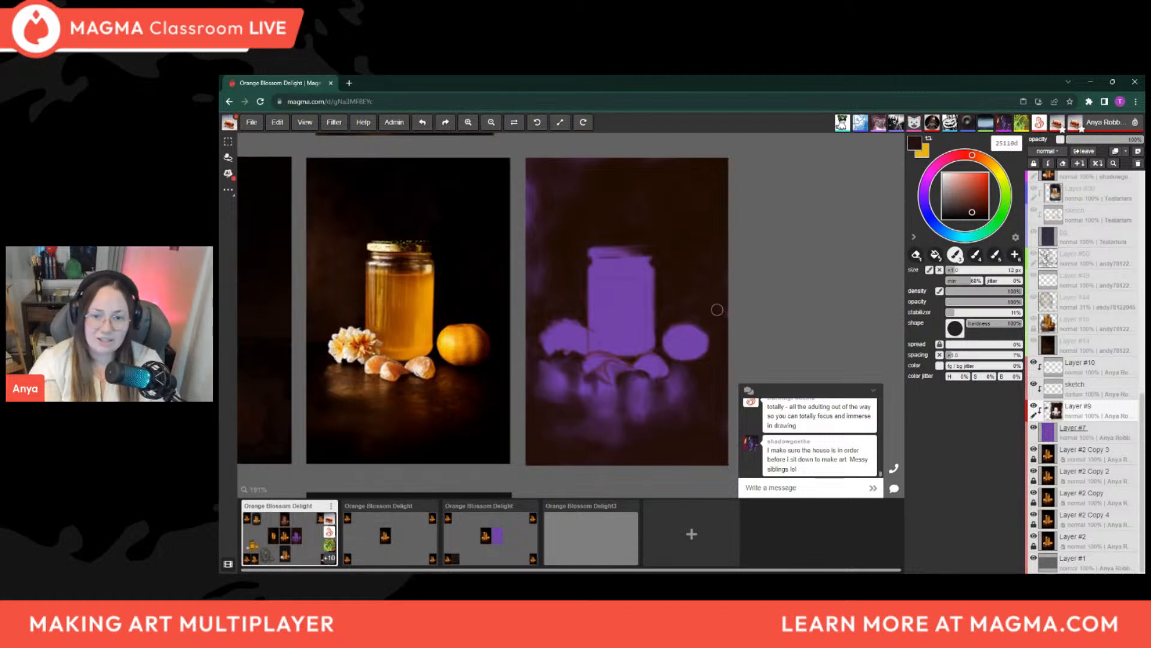
key(bracketright)
key(bracketright)
key(bracketright)
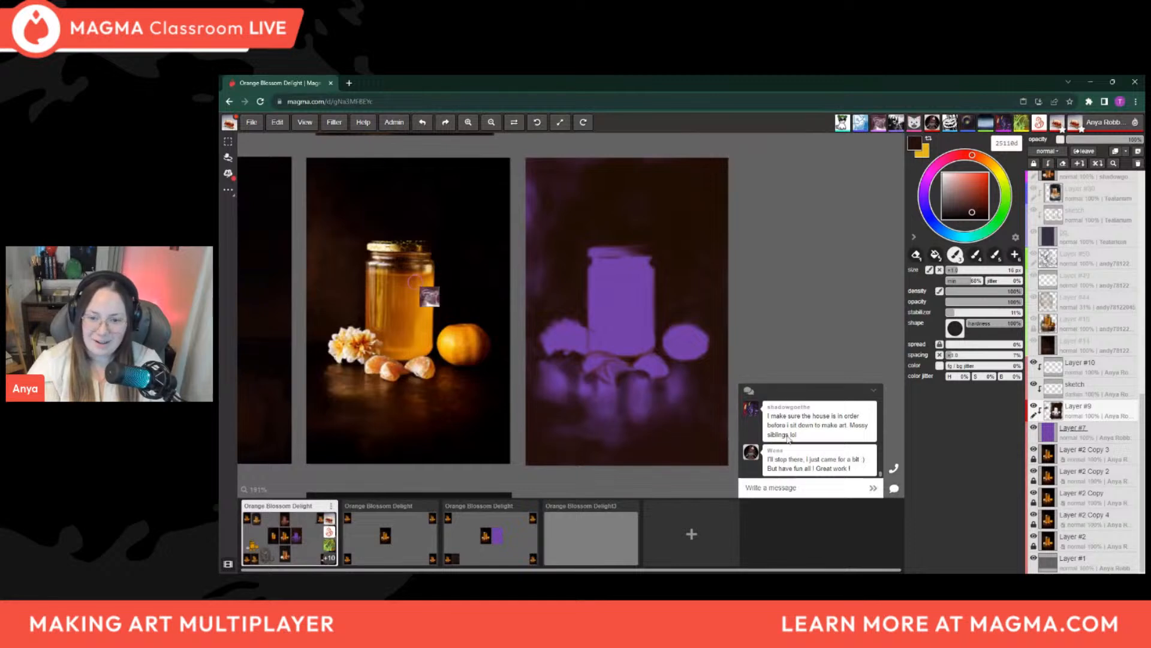
key(bracketleft)
key(bracketleft)
key(bracketleft)
key(bracketleft)
key(bracketleft)
key(bracketleft)
key(bracketleft)
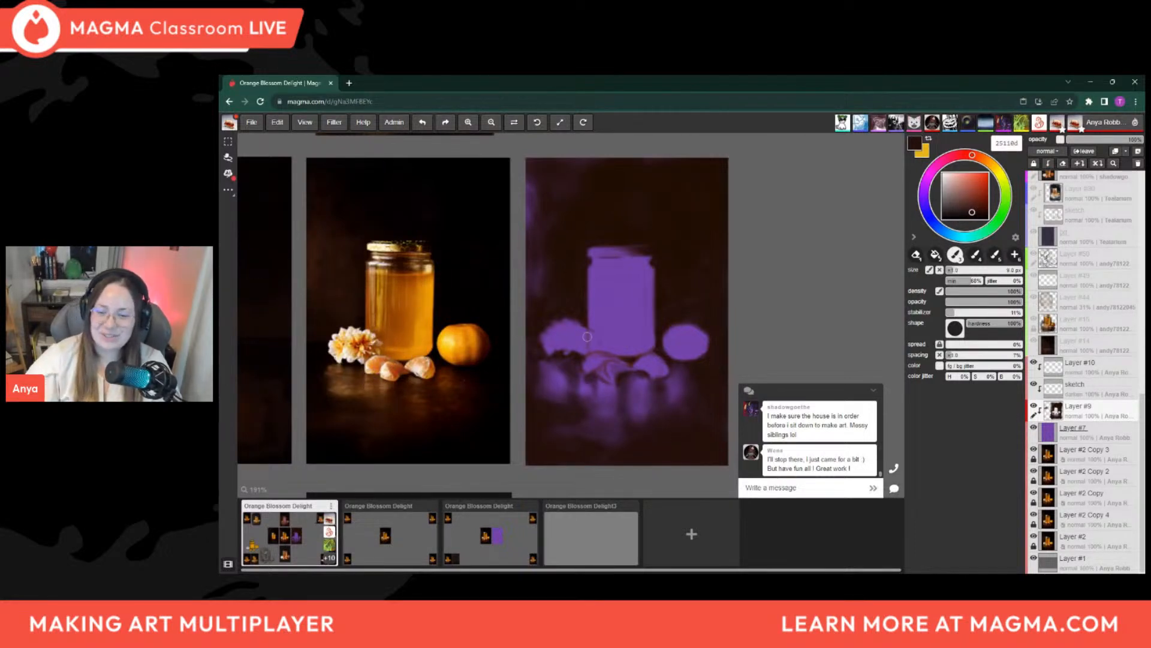
Examine all participants' paintings across the shared canvas, then compare the reference photo with the purple jar panel
scroll(587, 336, down, 5)
scroll(559, 312, down, 3)
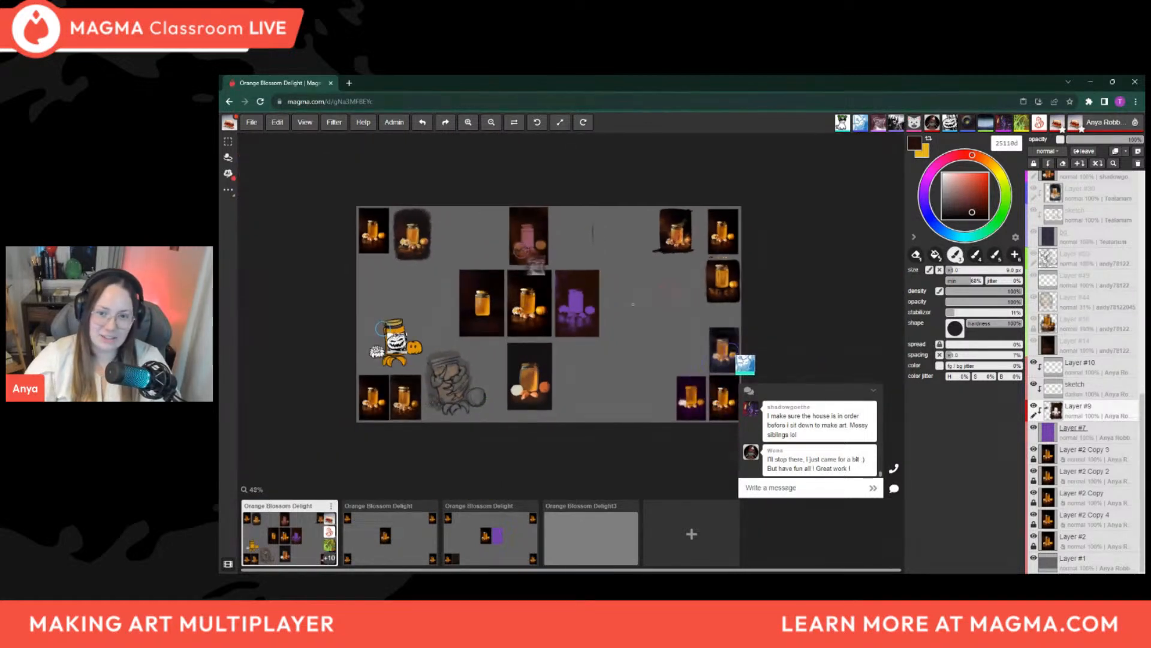
middle_drag(618, 306, 606, 304)
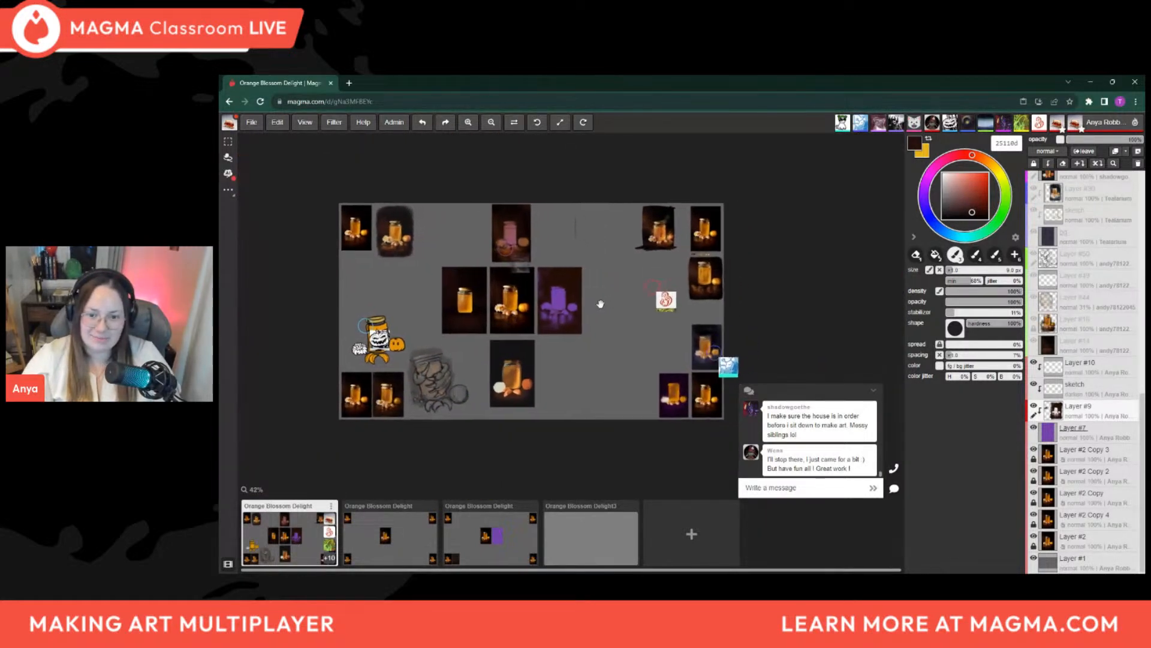
scroll(588, 292, up, 1)
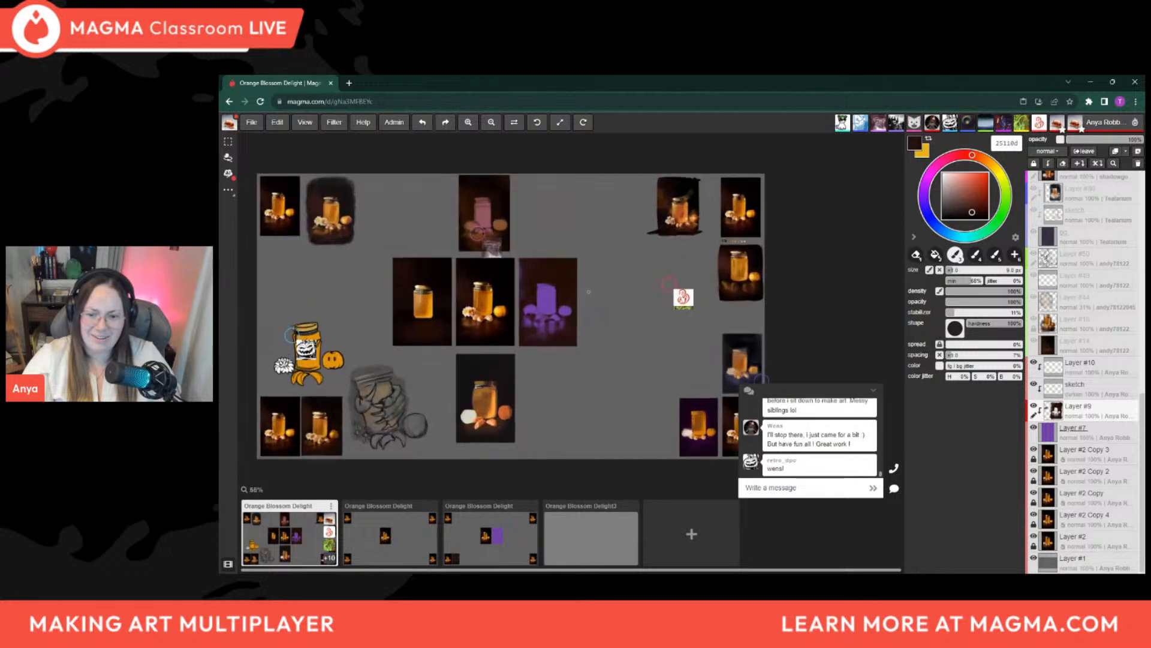
middle_drag(614, 303, 628, 306)
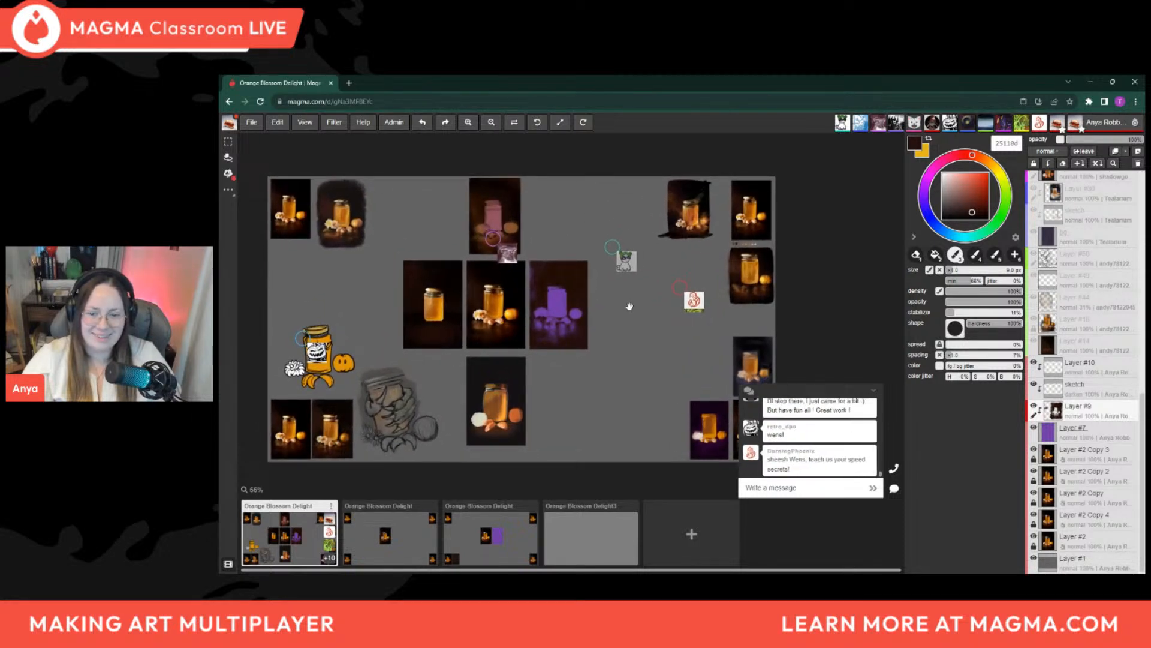
scroll(631, 306, down, 1)
scroll(590, 302, up, 2)
scroll(584, 301, up, 5)
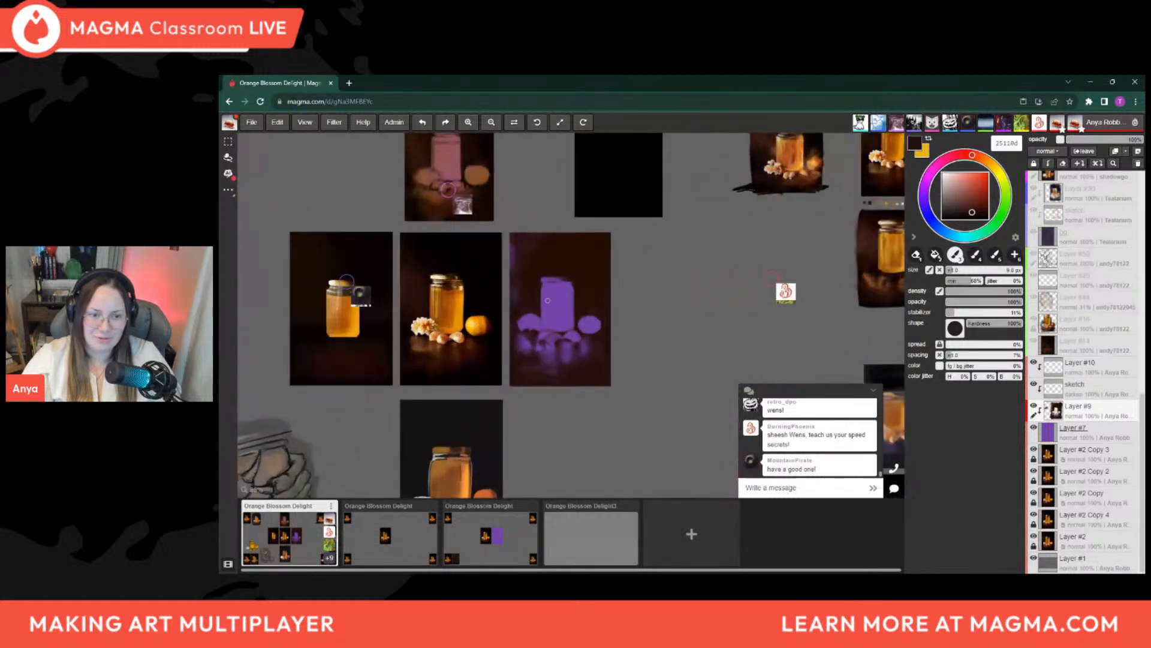
mouse_move(568, 310)
middle_down()
mouse_move(645, 327)
mouse_move(619, 319)
middle_up()
scroll(635, 332, up, 1)
scroll(635, 331, up, 2)
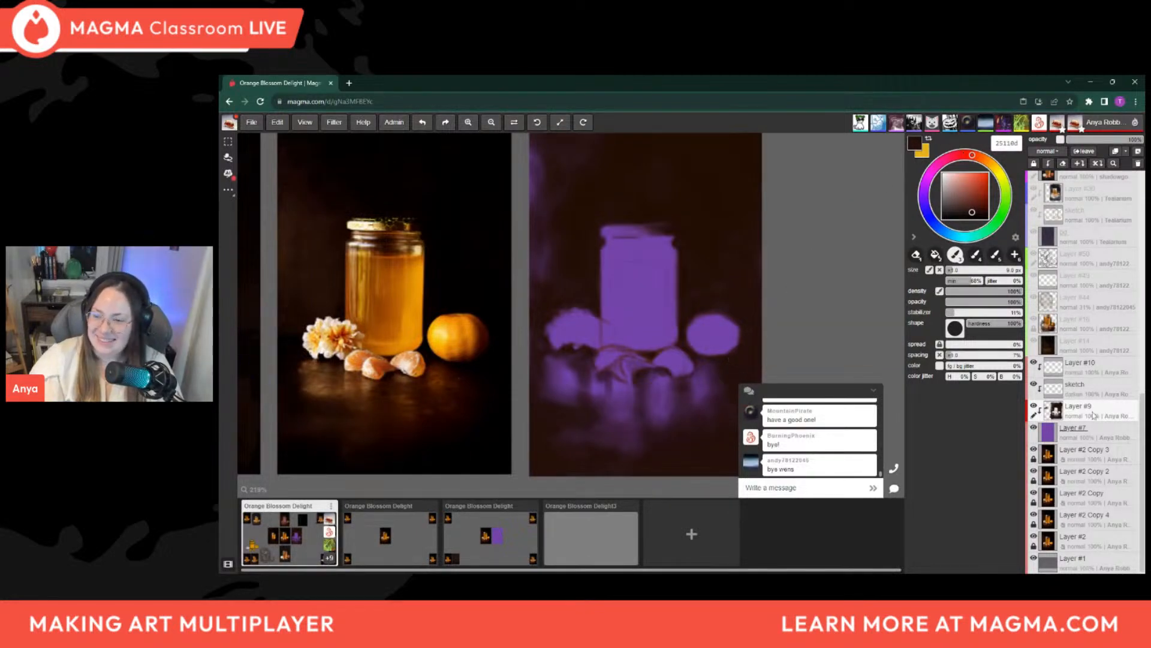
Move Layer #10 between the sketch layer and Layer #9 and rename it color
click(1100, 391)
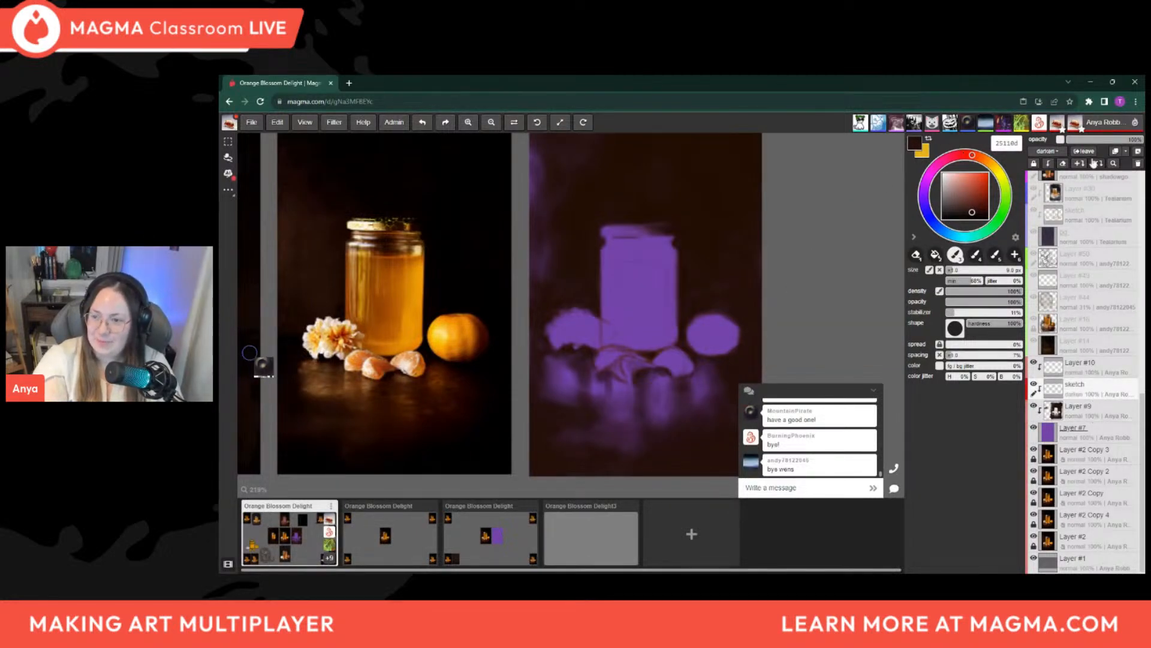
click(1091, 408)
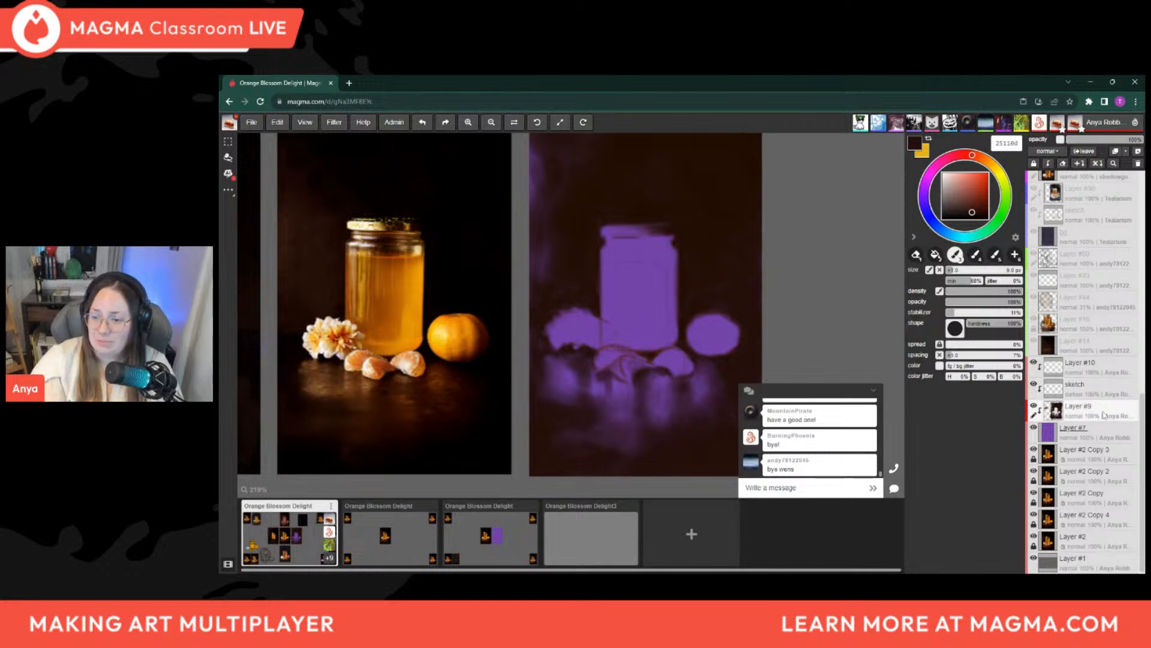
drag(1095, 371, 1094, 393)
double_click(1095, 392)
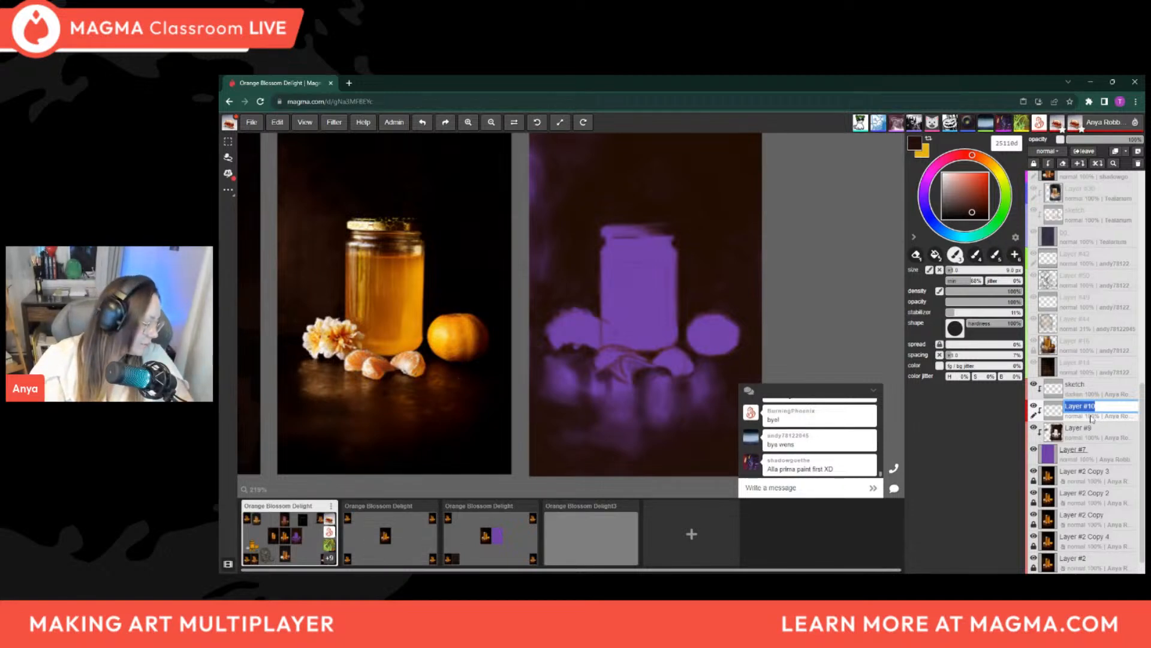
text(color)
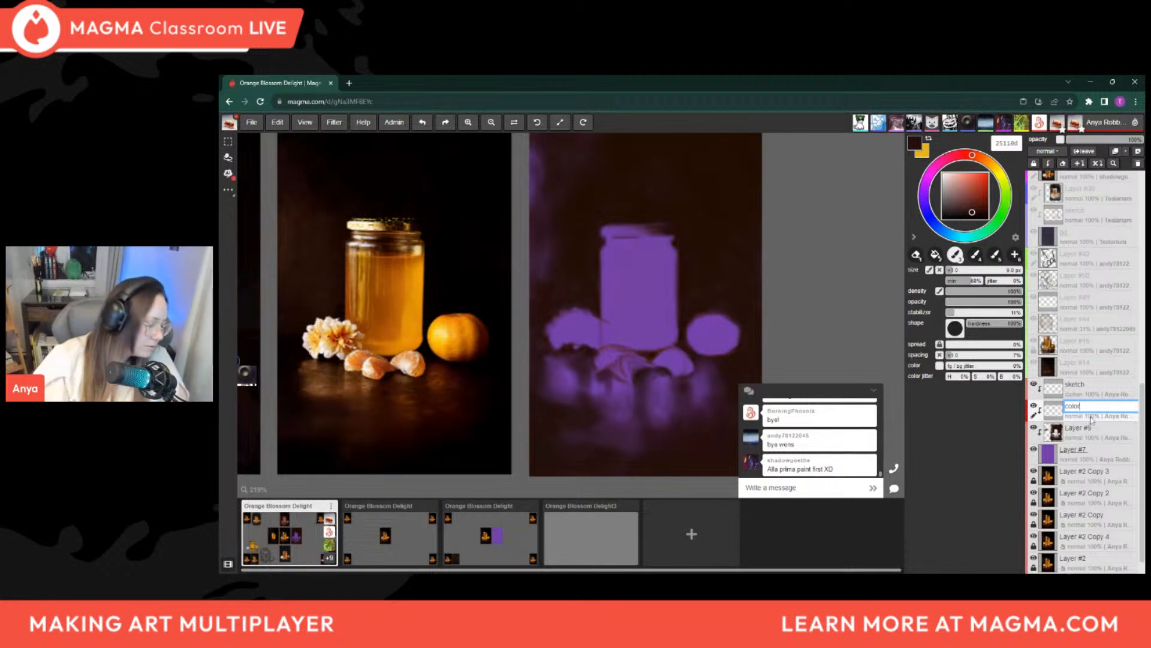
key(Return)
Rename Layer #9 as darks and make the color layer active for painting
double_click(1086, 437)
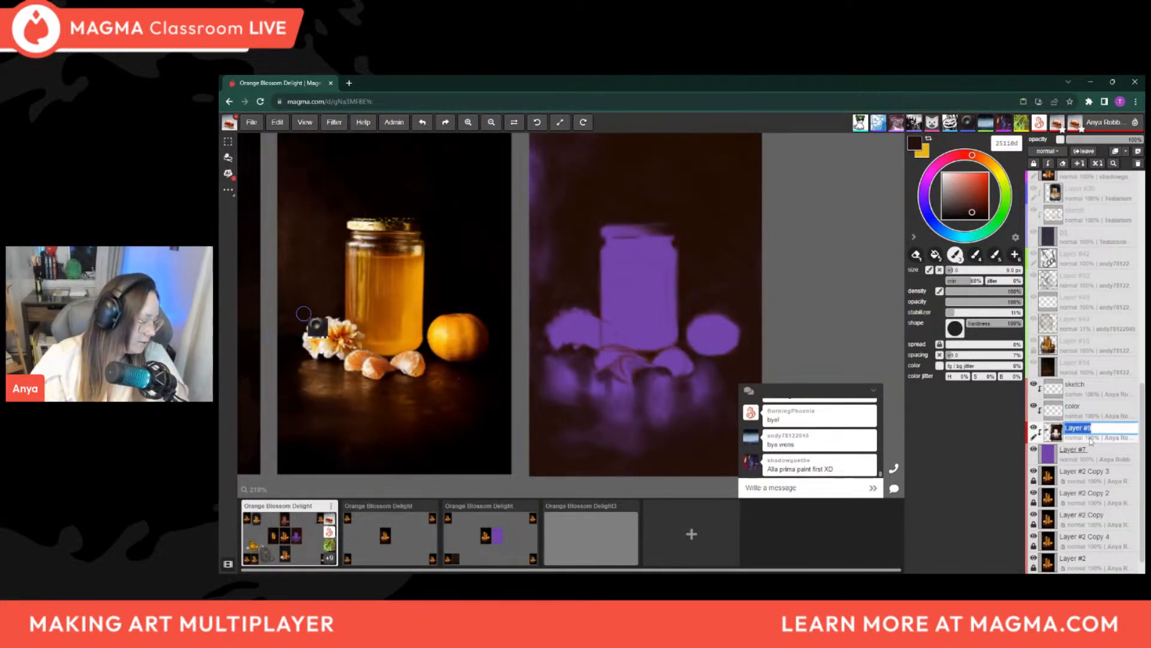
text(darks)
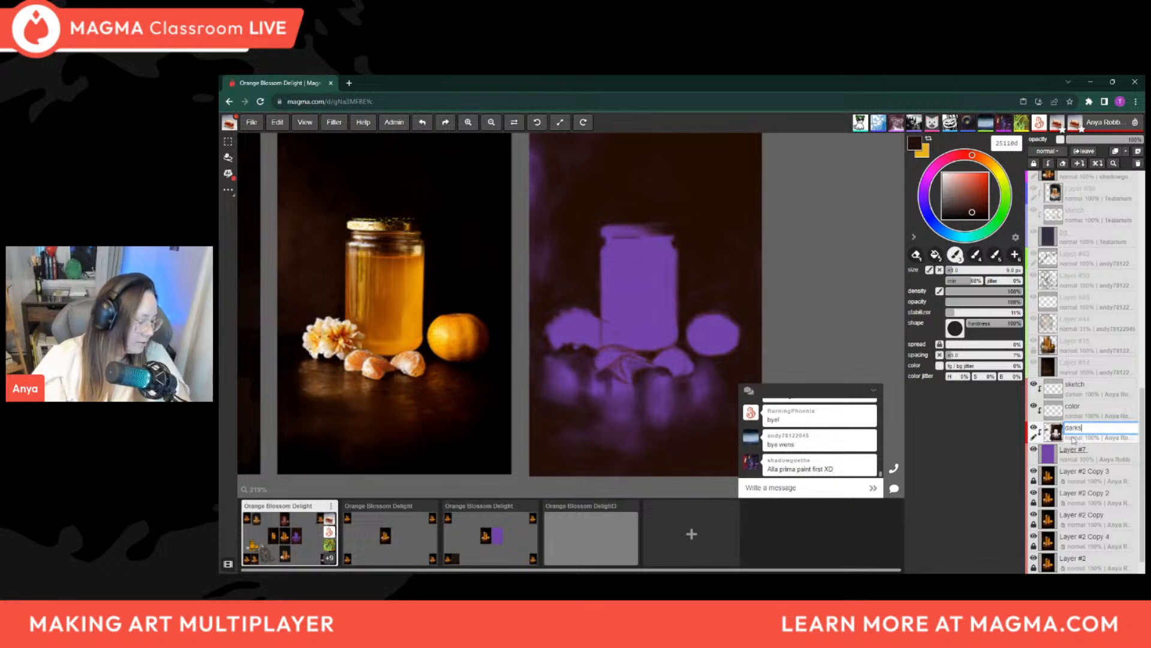
key(Return)
click(1084, 414)
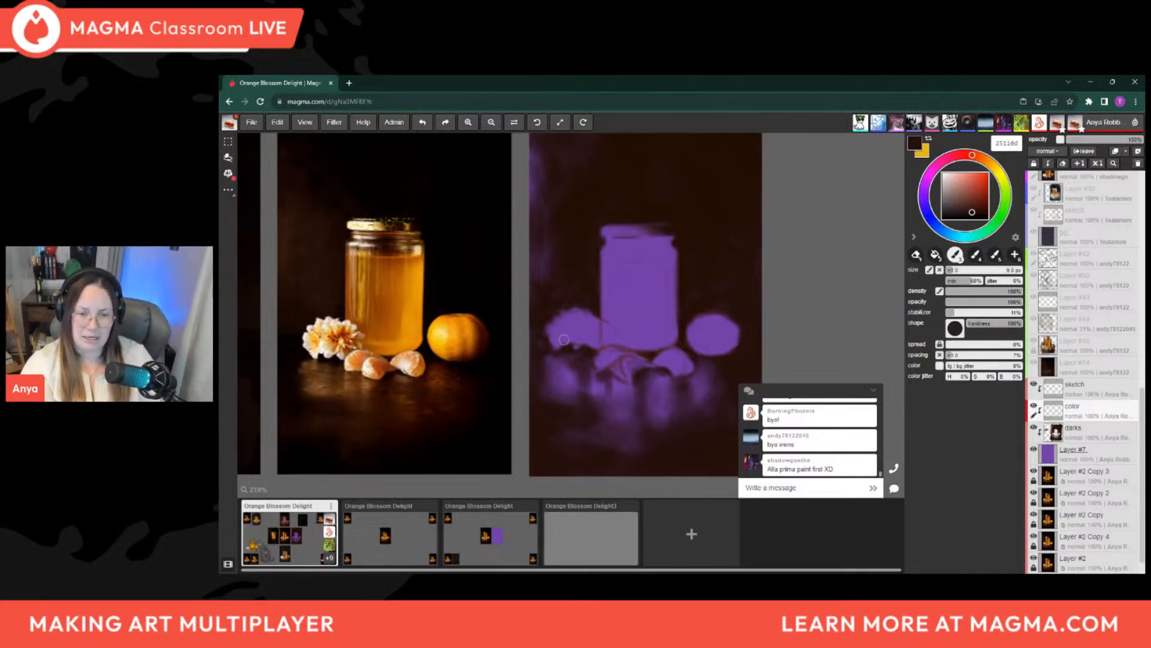
Mix a bright orange, e48100, as the brush colour
key(alt)
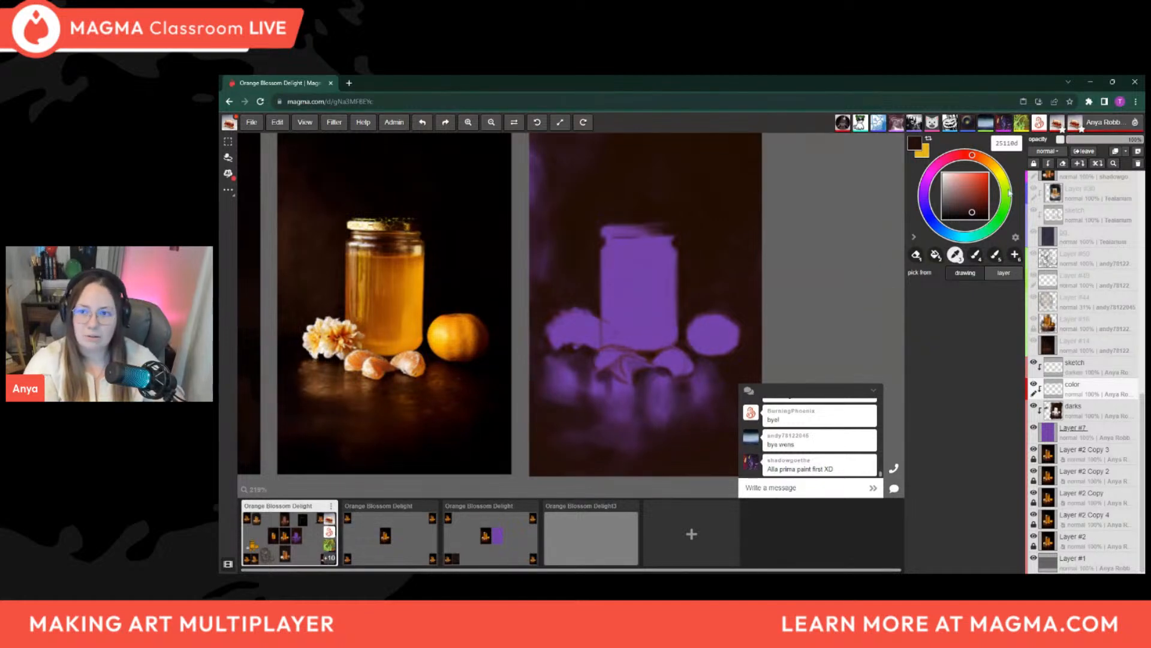
click(988, 163)
drag(987, 160, 985, 159)
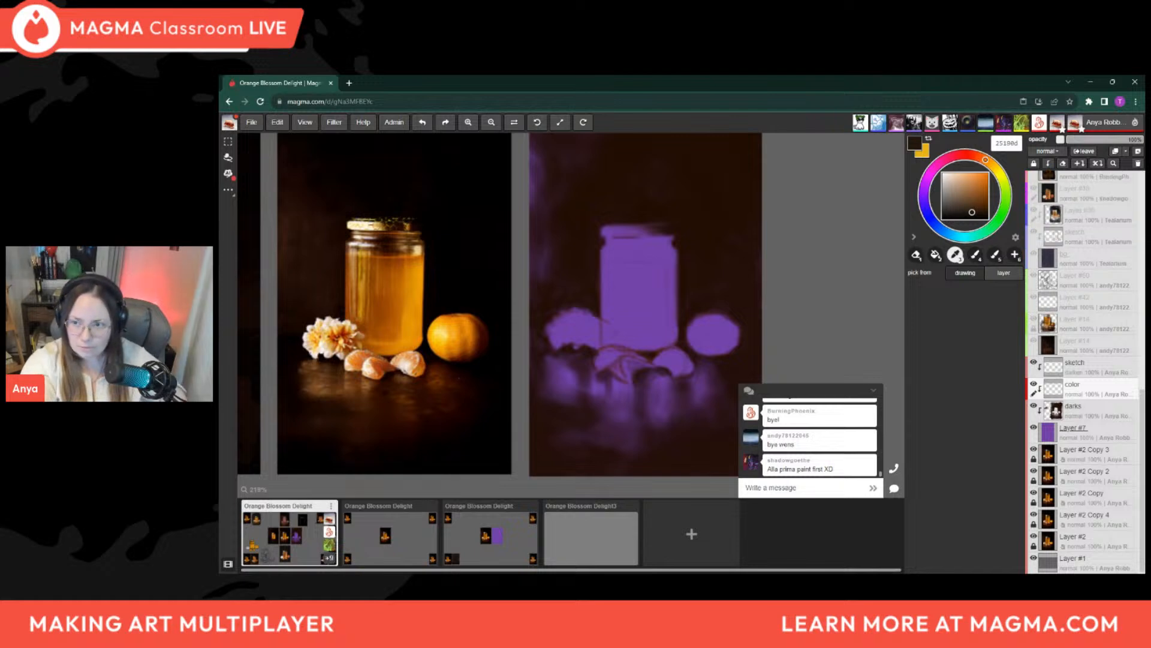
drag(976, 208, 988, 161)
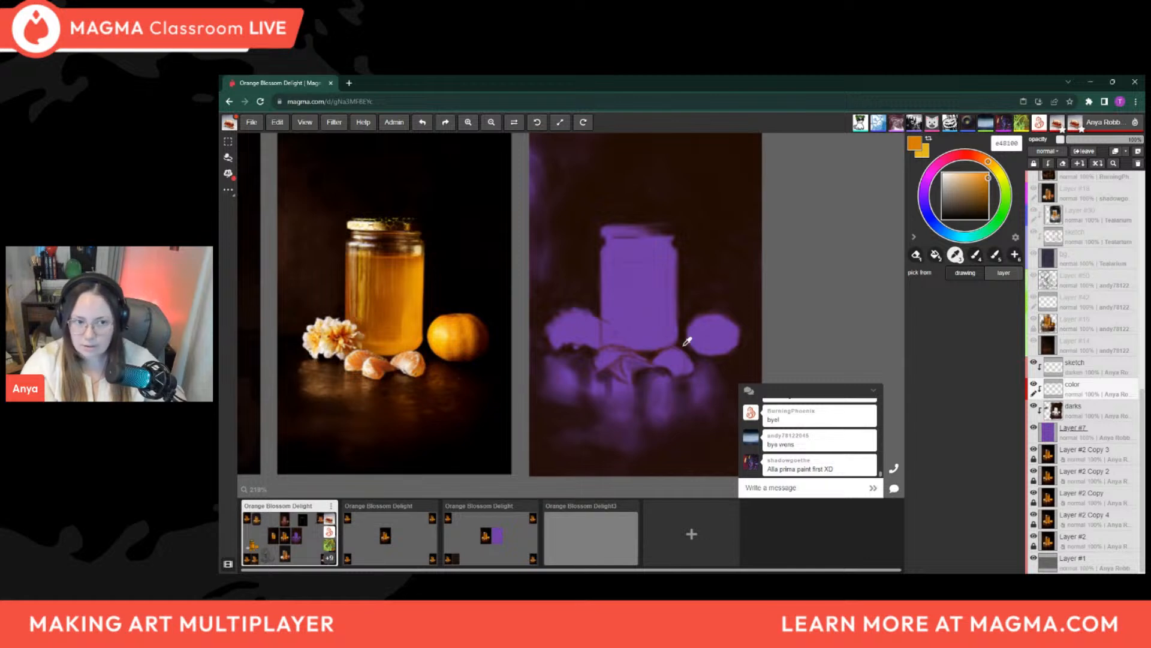
Paint a tall orange patch in the right half of the jar's honey area, adjusting the brush size as needed
key(b)
key(])
key(])
key(])
key(])
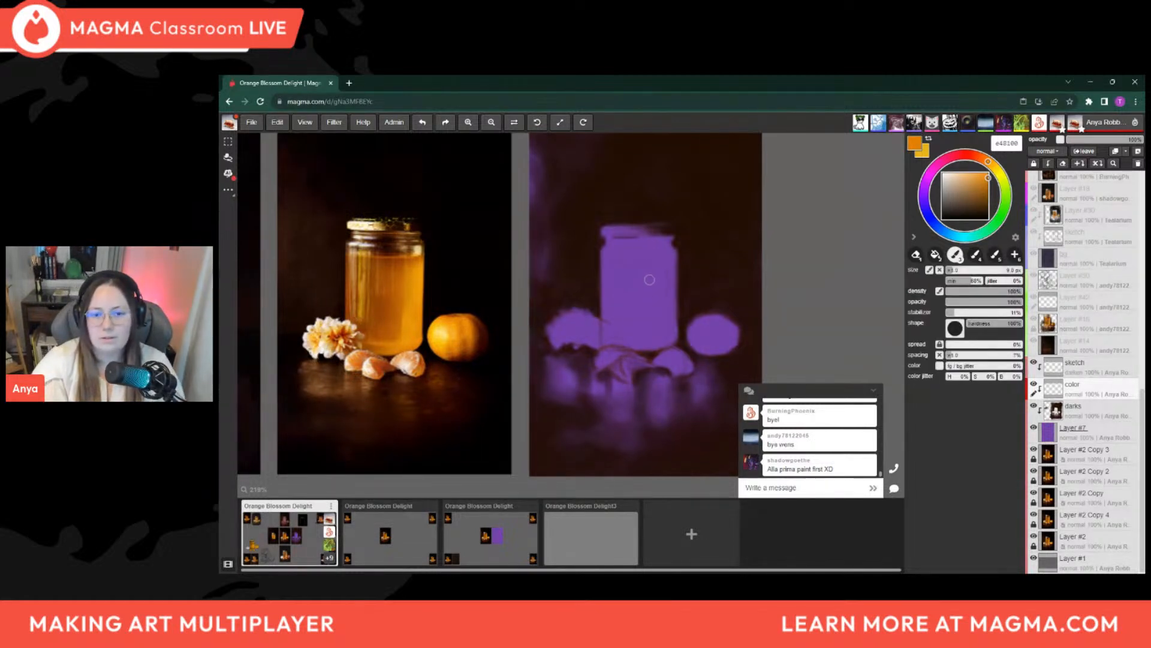
mouse_move(649, 283)
mouse_down()
mouse_move(651, 315)
mouse_move(648, 274)
mouse_move(638, 318)
mouse_move(653, 318)
mouse_move(657, 304)
mouse_move(658, 328)
mouse_move(658, 305)
mouse_up()
key(])
key(])
key(])
key(])
key(])
key([)
key([)
key([)
key([)
key([)
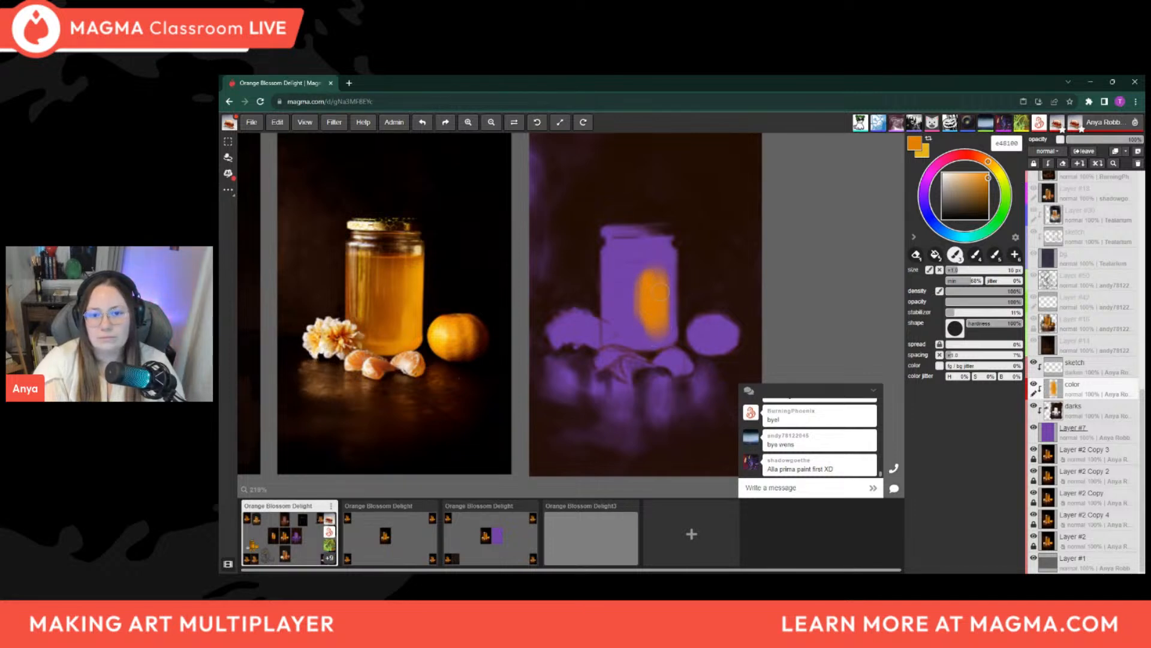
key(])
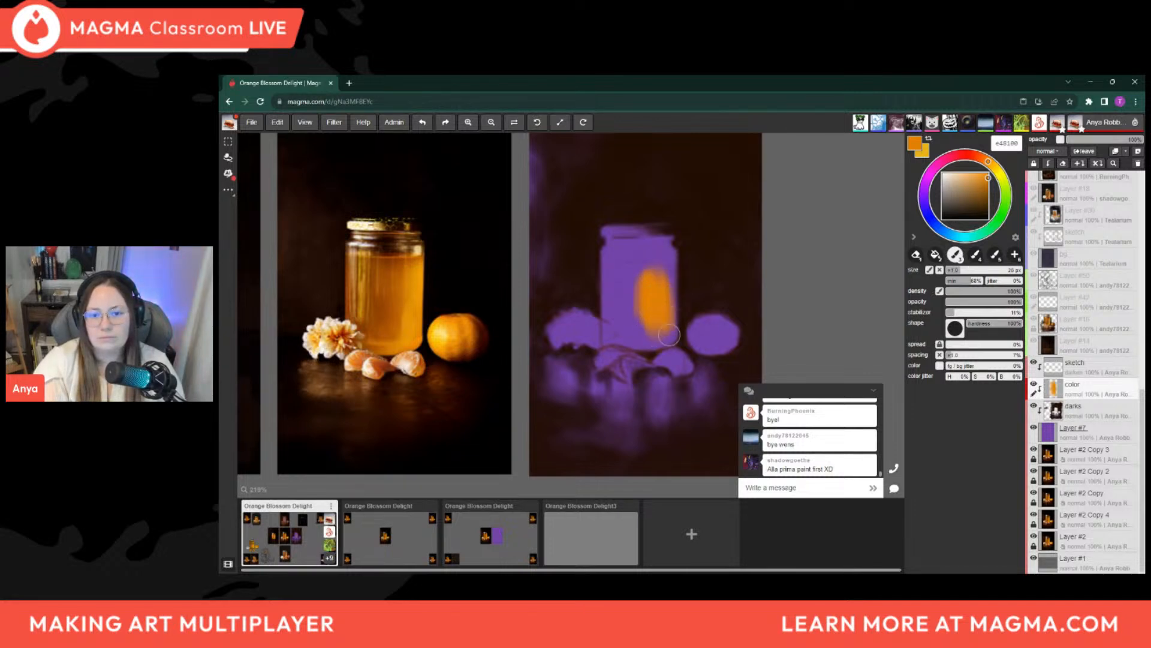
Extend the orange along the honey's base and paint the left side of the jar from honey level to the bottom
mouse_move(659, 334)
mouse_down()
mouse_move(668, 340)
mouse_move(634, 333)
mouse_up()
key(bracketright)
key(bracketright)
key(bracketright)
drag(616, 274, 610, 339)
key(bracketleft)
key(bracketleft)
key(bracketleft)
key(bracketleft)
drag(608, 275, 603, 351)
Fill the honey's lower-right corner and right edge with orange, using a brush between about 9 and 12 px
mouse_move(671, 337)
mouse_down()
mouse_move(639, 346)
mouse_move(668, 345)
mouse_up()
key(bracketleft)
key(bracketleft)
key(bracketleft)
key(bracketleft)
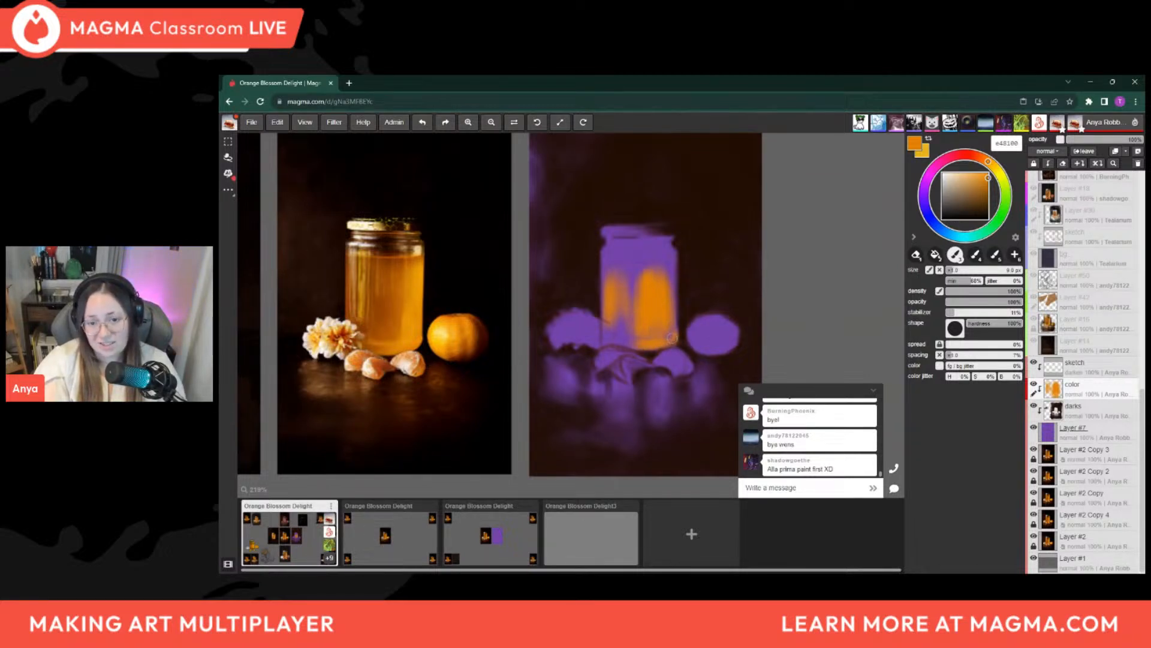
key(bracketright)
key(bracketright)
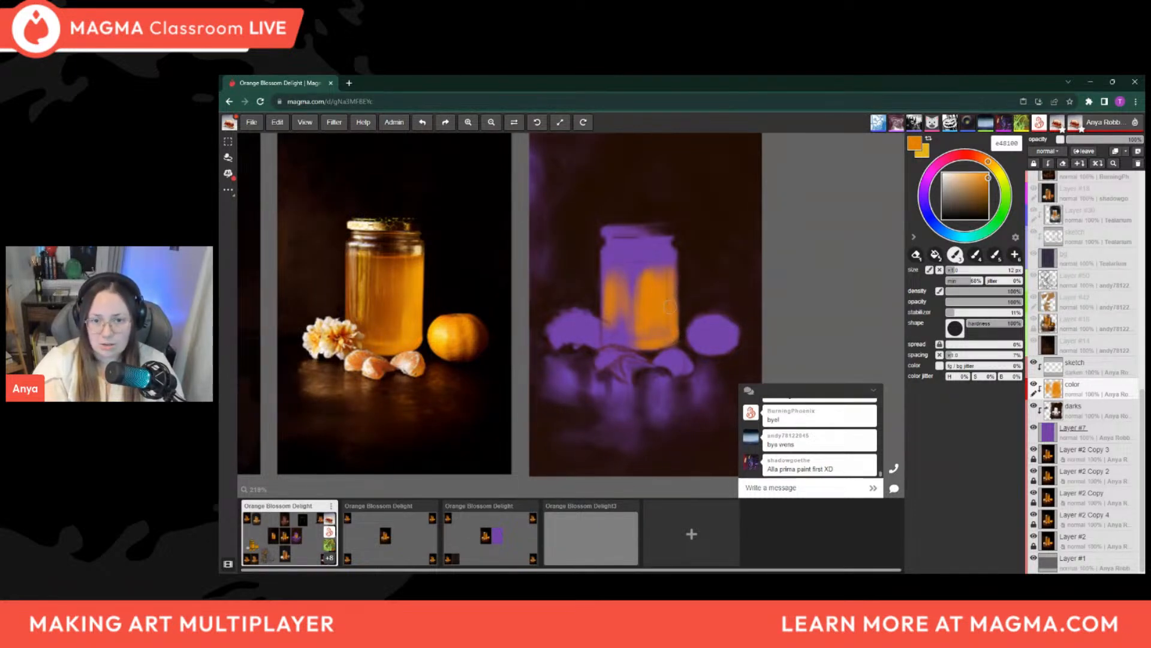
key(bracketleft)
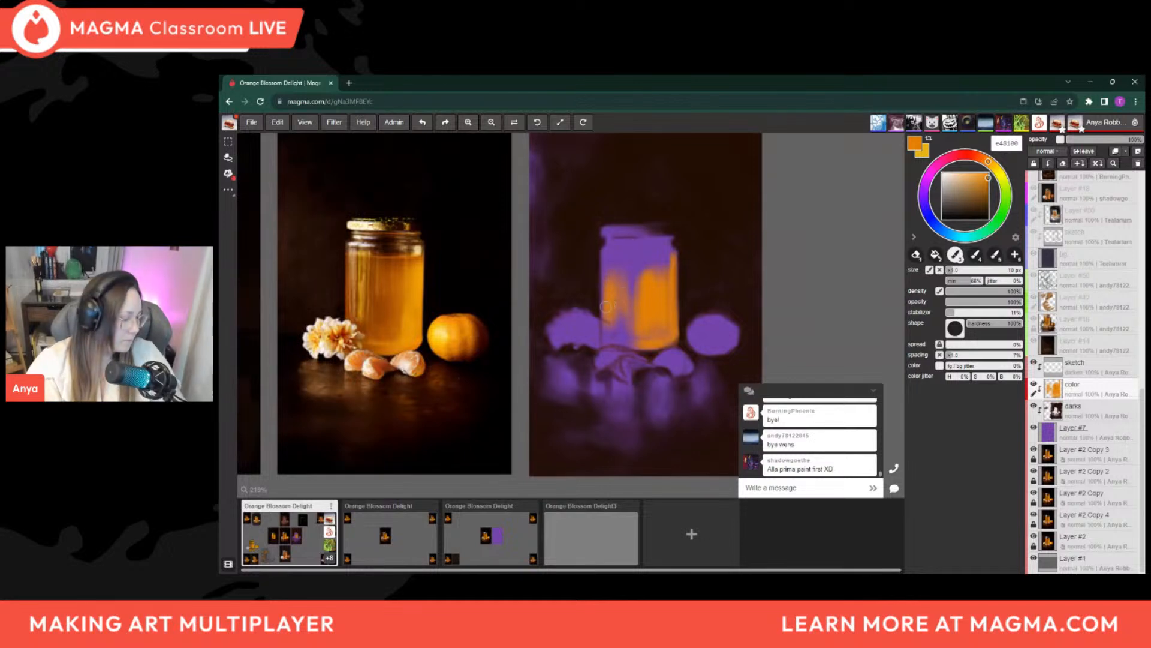
Square off the honey's upper-right corner with orange, using a brush of about 14 px
key(e)
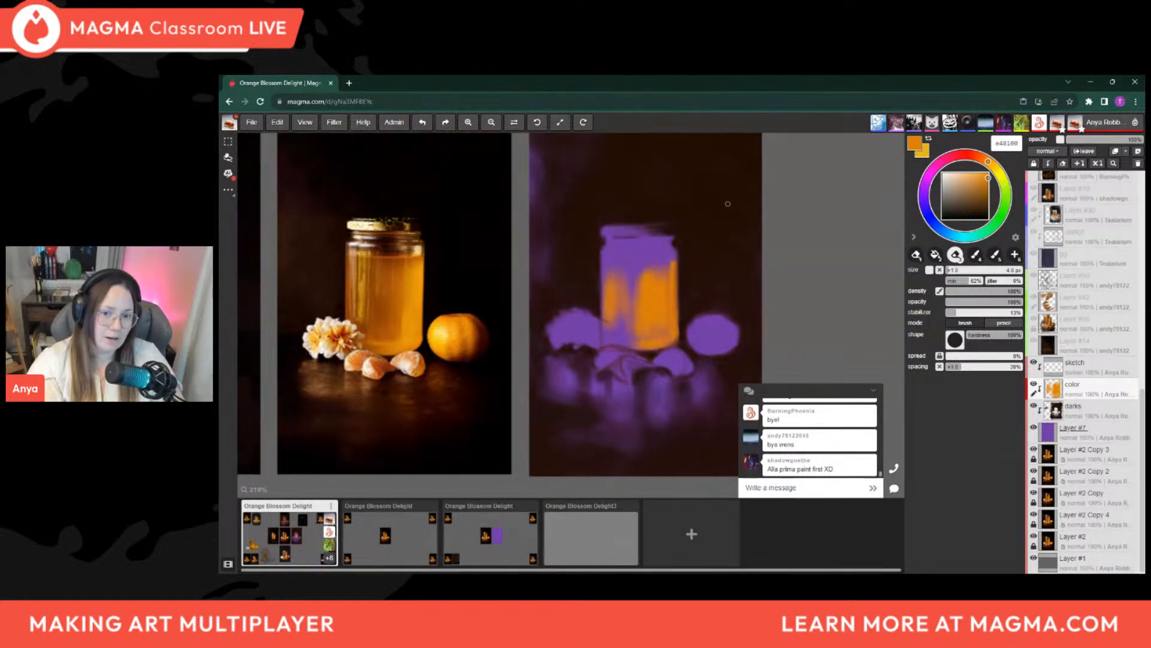
key(b)
key(bracketright)
key(bracketright)
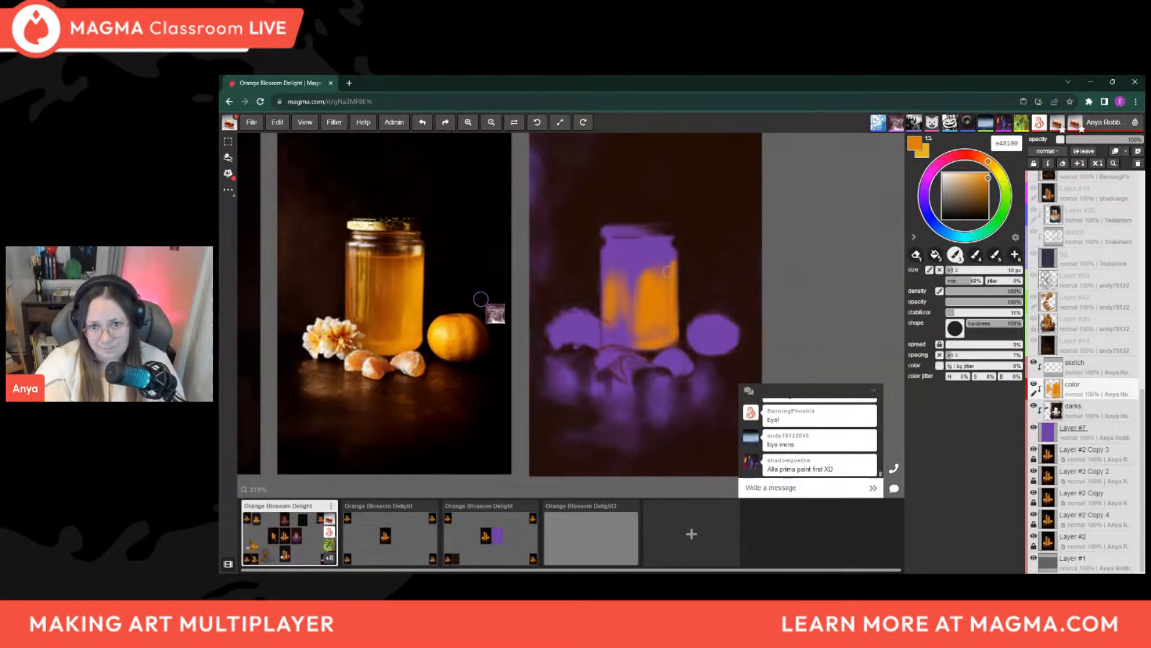
mouse_move(674, 266)
mouse_down()
mouse_move(655, 267)
mouse_move(675, 262)
mouse_up()
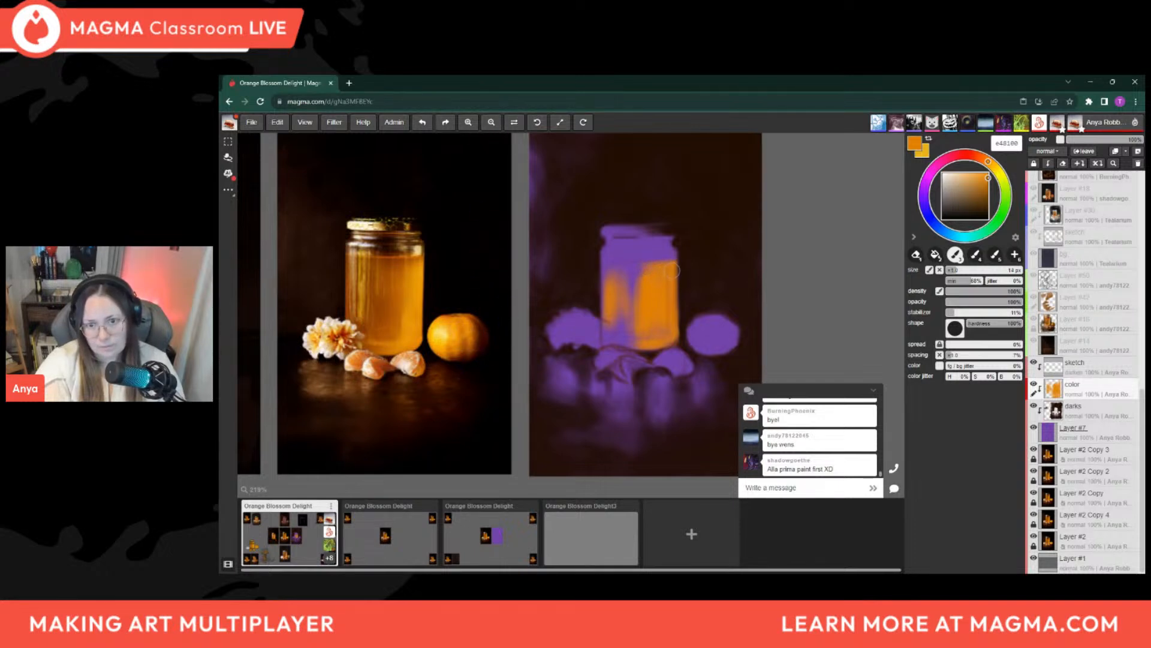
Fill the purple gap down the middle of the honey with orange, varying the brush between about 14 and 25 px
mouse_move(640, 267)
mouse_down()
mouse_move(625, 269)
mouse_move(642, 264)
mouse_move(623, 299)
mouse_move(625, 342)
mouse_move(638, 334)
mouse_up()
key(bracketright)
key(bracketright)
key(bracketright)
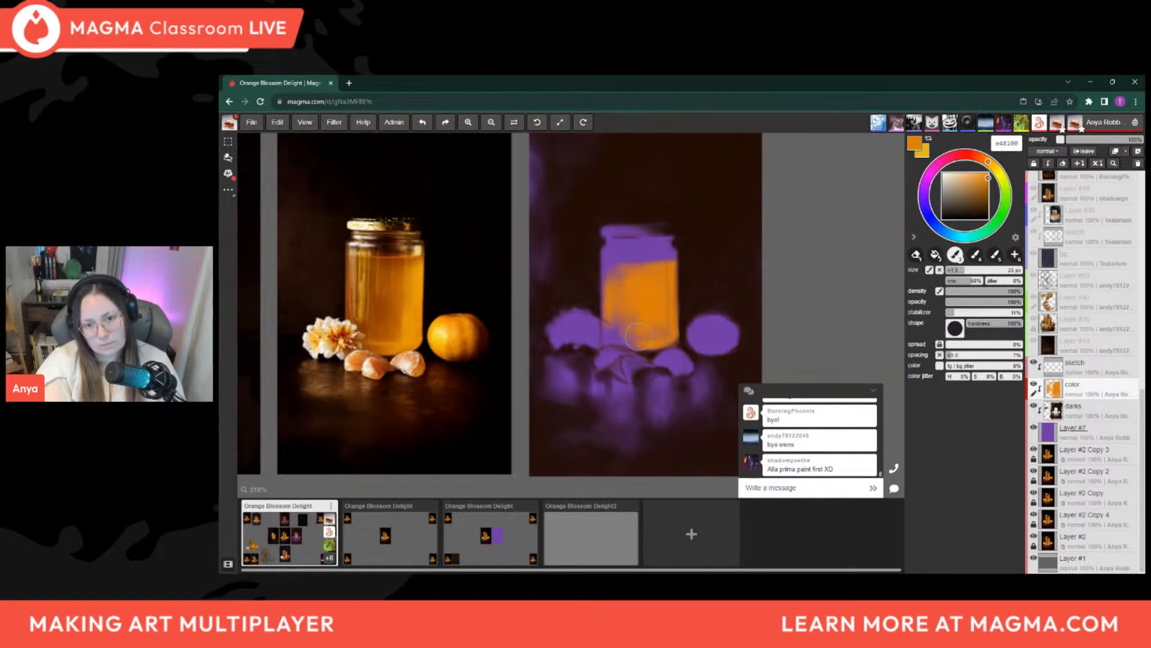
key(bracketright)
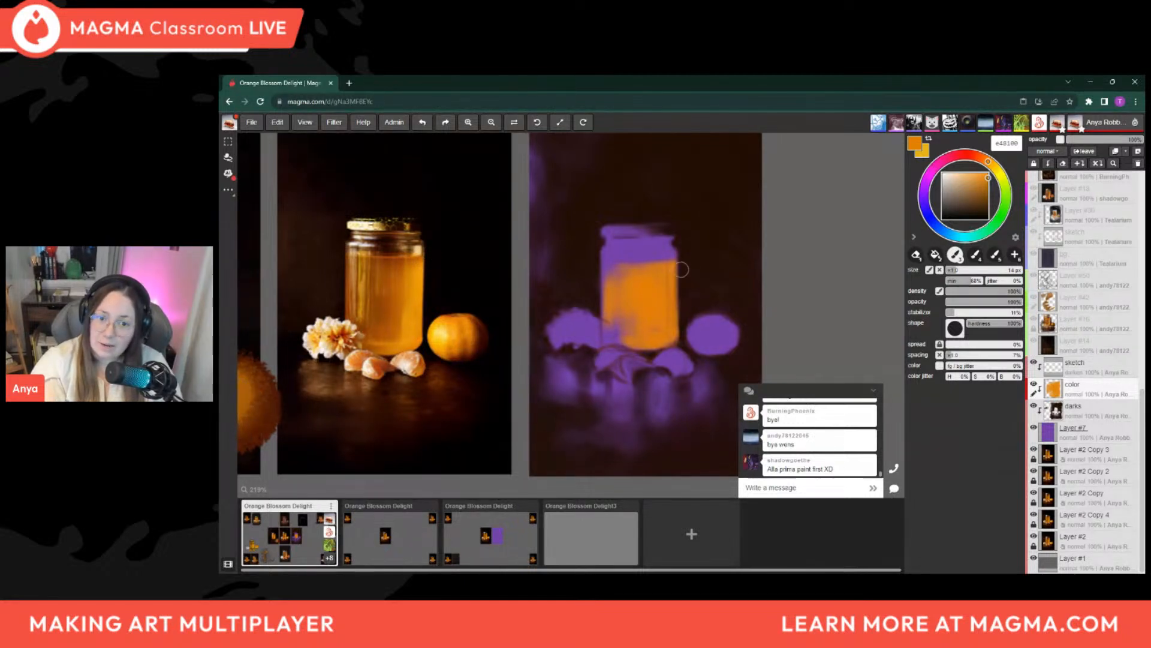
key(bracketright)
key(bracketright)
key(bracketright)
key(bracketleft)
key(bracketleft)
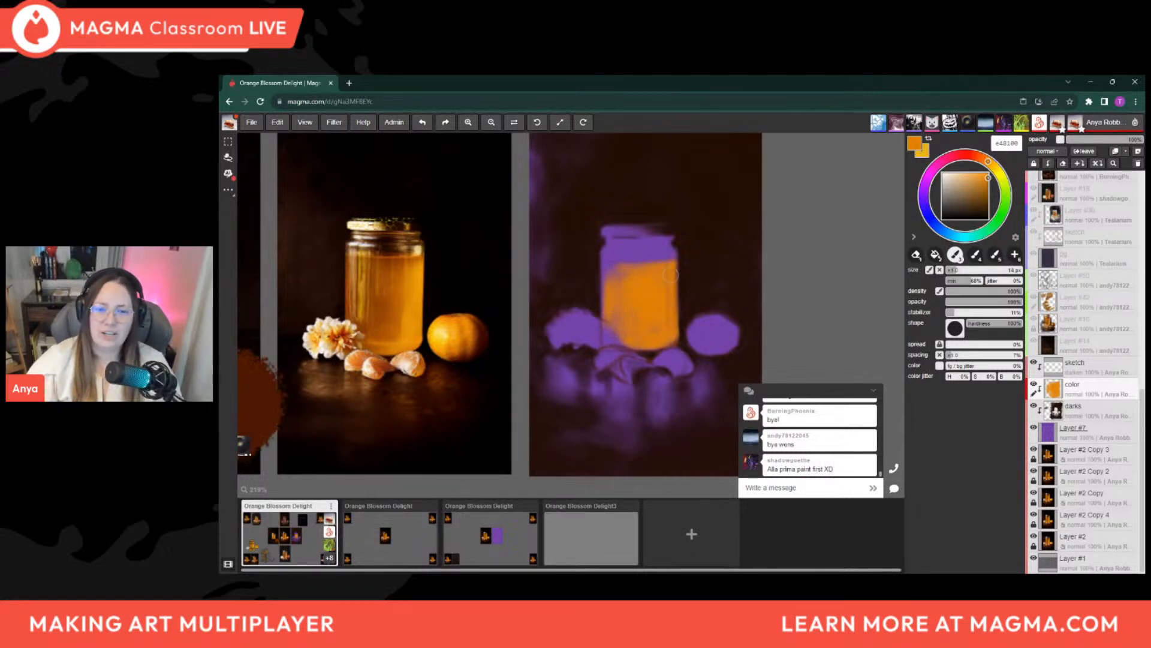
Try an orange stroke up the jar's right side beyond the honey and the lid, and undo it
scroll(688, 277, up, 2)
scroll(683, 269, up, 4)
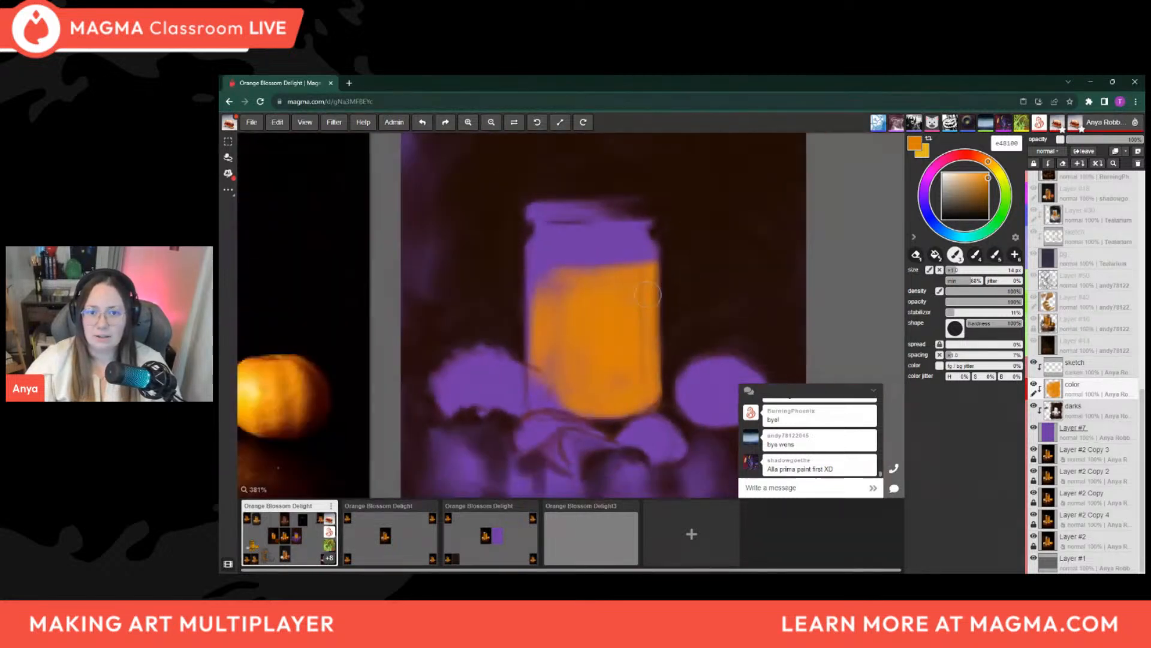
drag(659, 288, 657, 163)
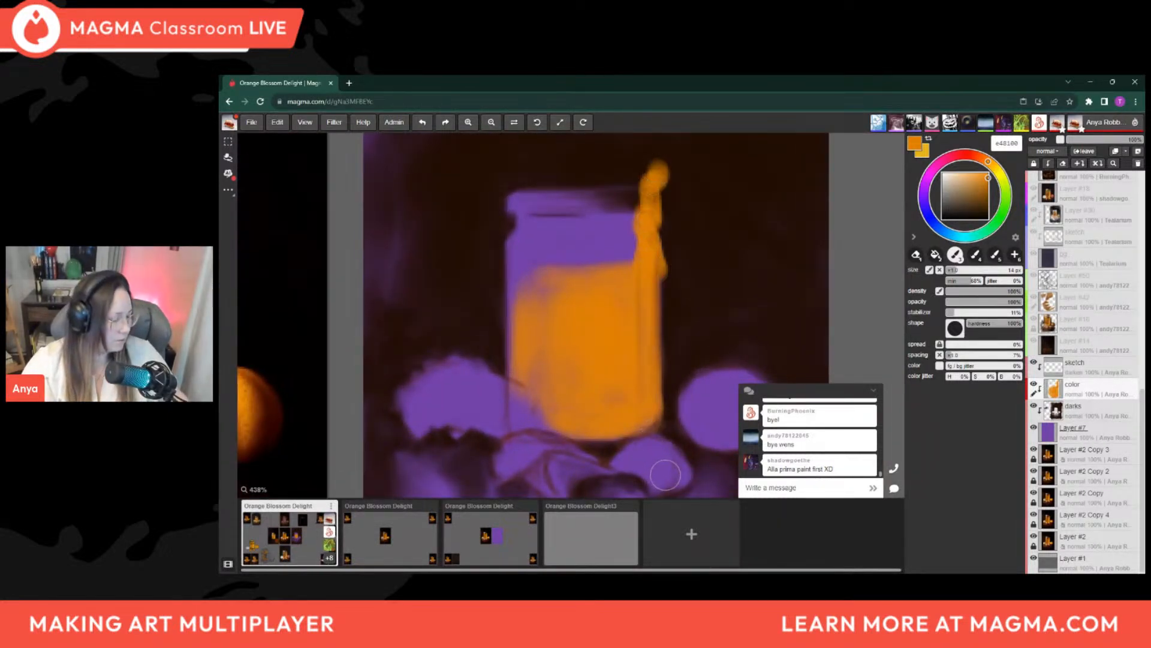
key(ctrl+z)
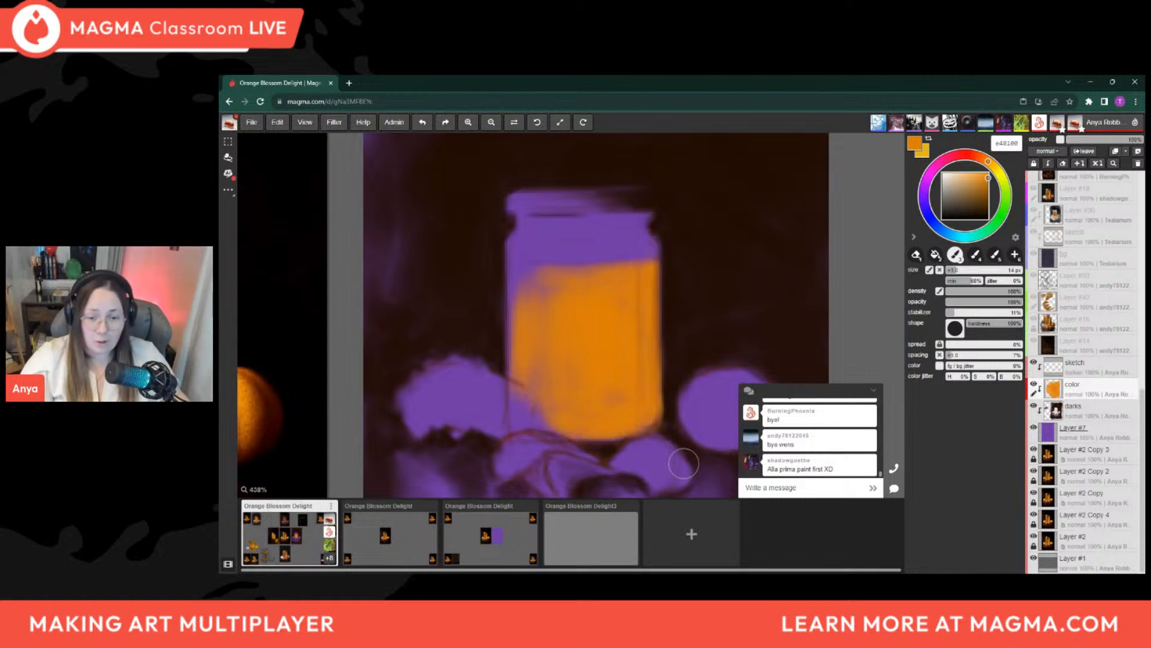
Paint orange over the honey's upper-left area, enlarging the brush from about 12 to 25 px
scroll(678, 420, down, 6)
scroll(678, 417, up, 1)
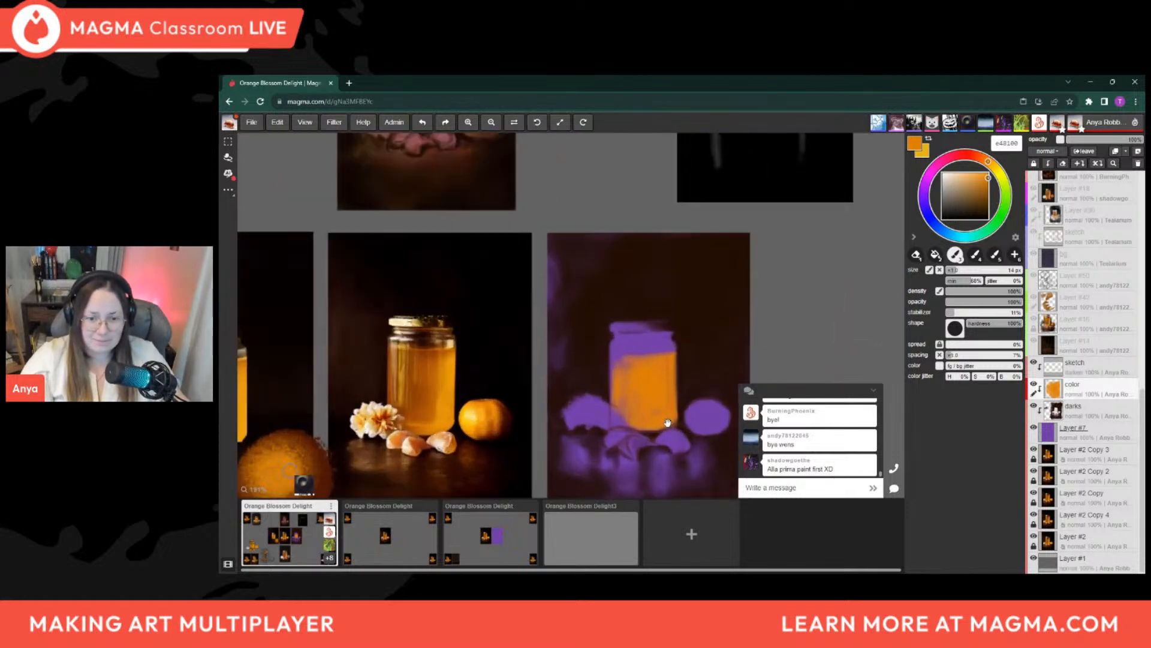
scroll(678, 396, up, 2)
scroll(678, 383, up, 2)
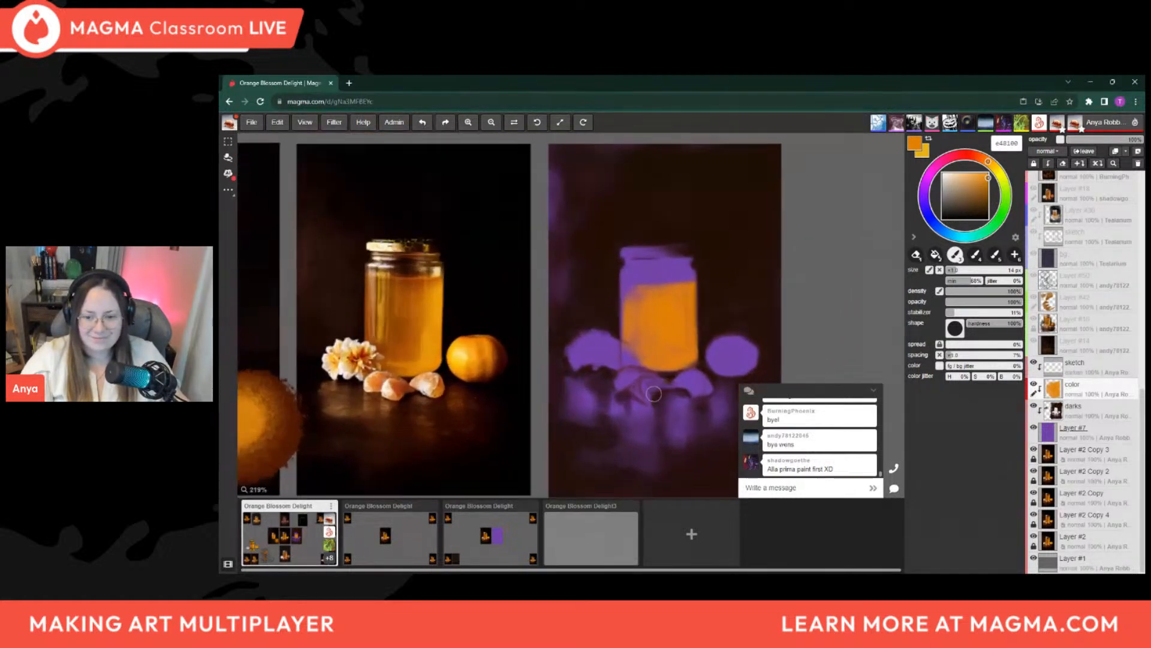
drag(678, 372, 698, 353)
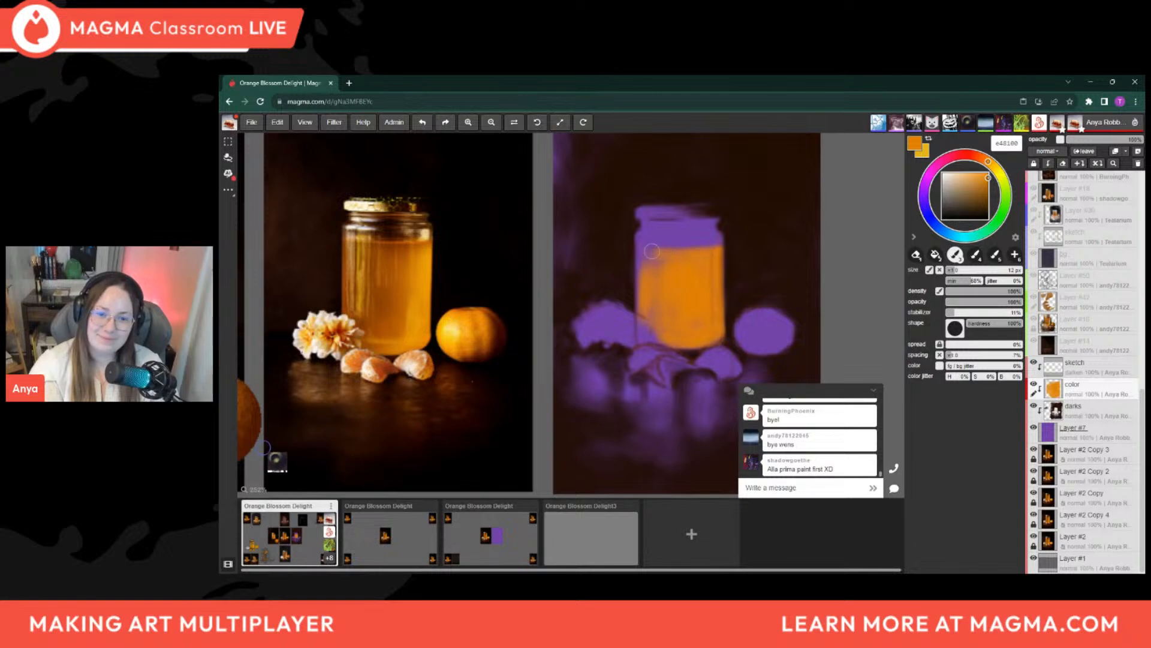
key(bracketright)
key(bracketright)
key(bracketright)
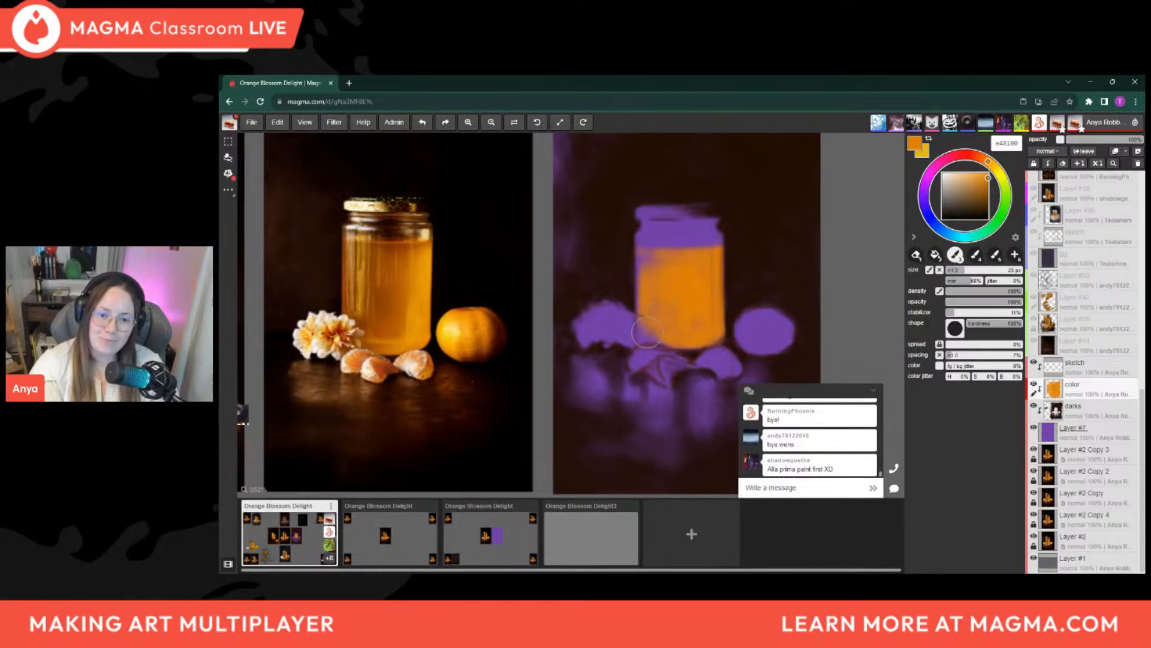
Even out the orange across the honey from the left edge to the right side, reducing the brush to about 14 px
key(bracketleft)
key(bracketleft)
key(bracketleft)
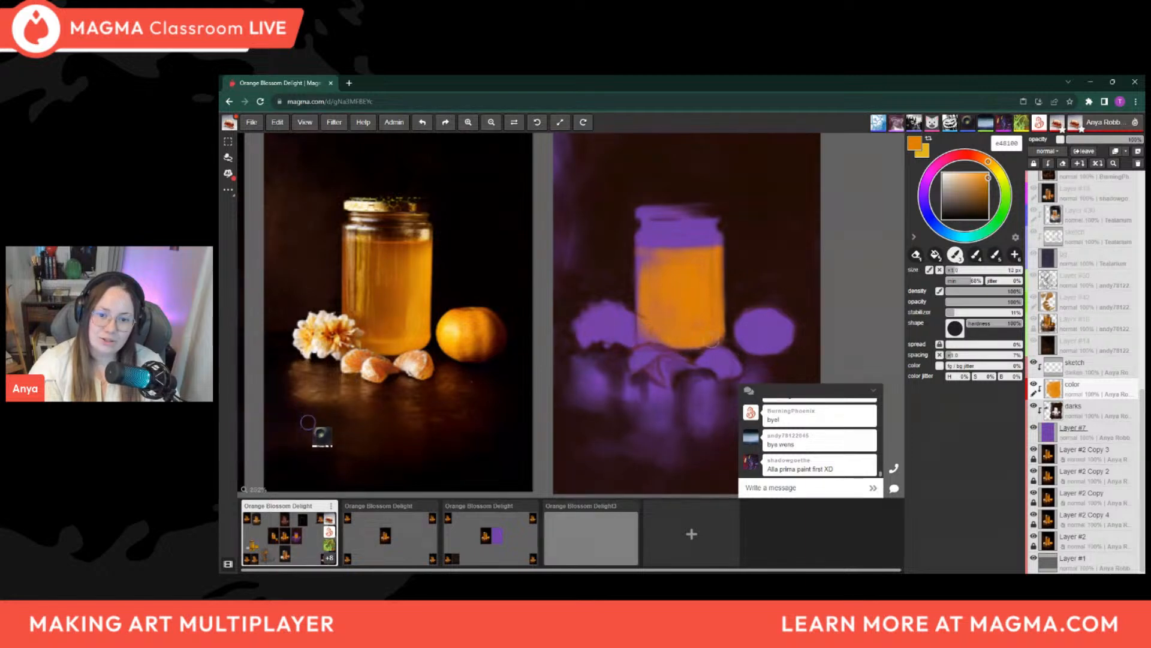
key(bracketleft)
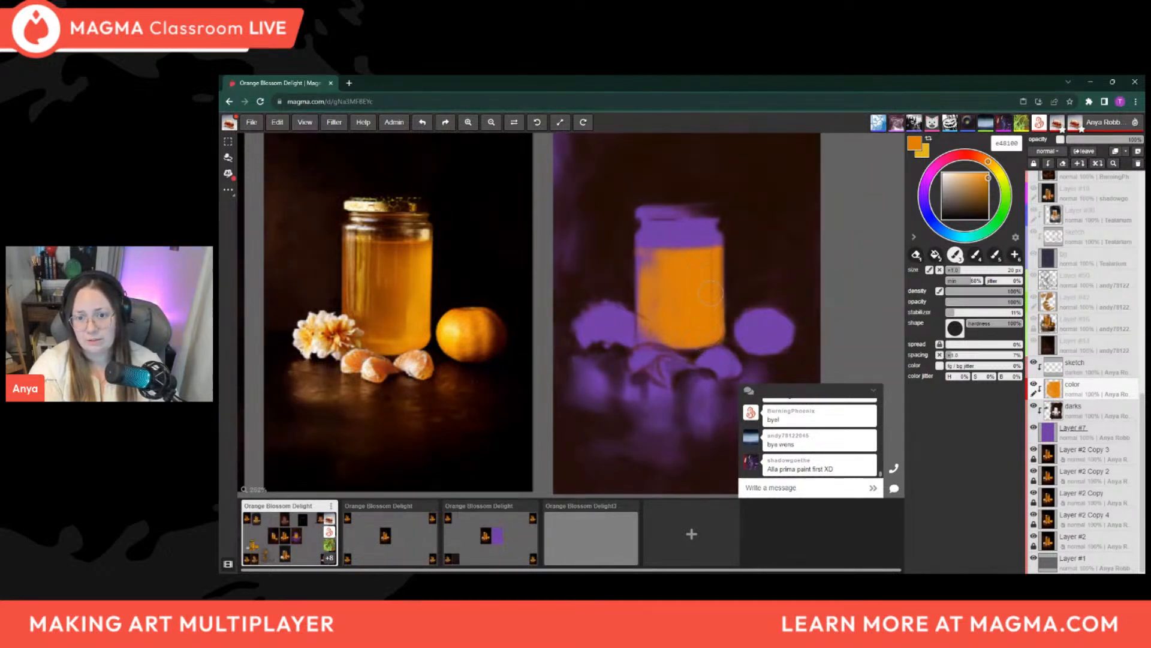
key(bracketleft)
key(bracketleft)
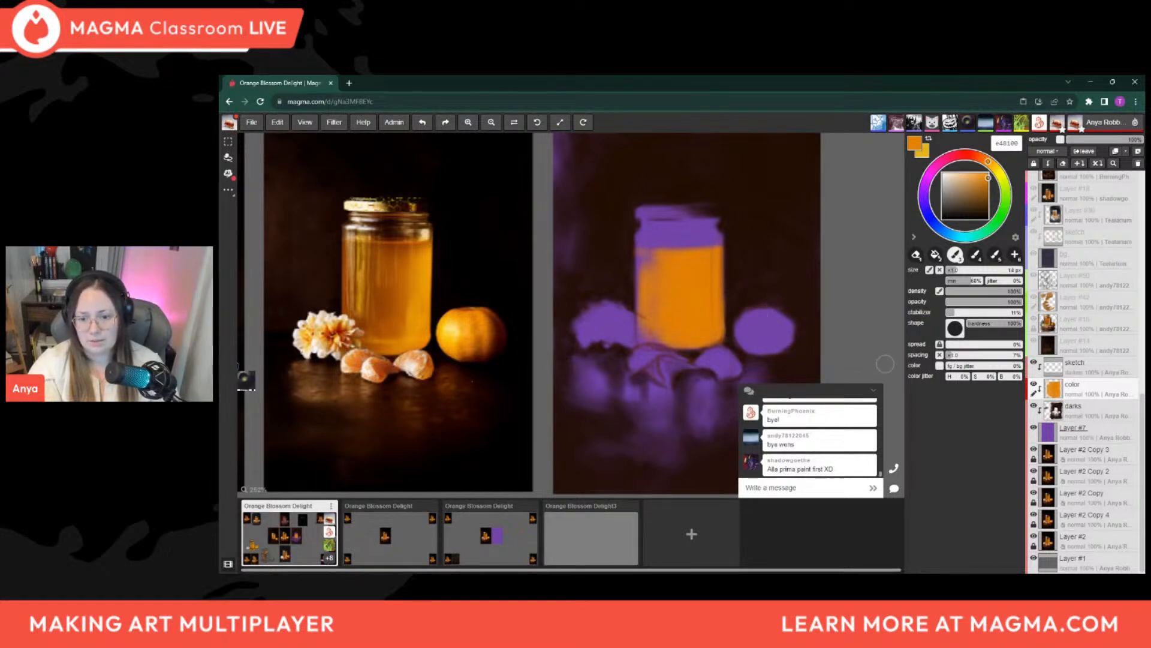
Outline the whole mandarin beside the jar in orange with a brush of about 7 px
middle_drag(730, 349, 700, 332)
key(bracketleft)
key(bracketleft)
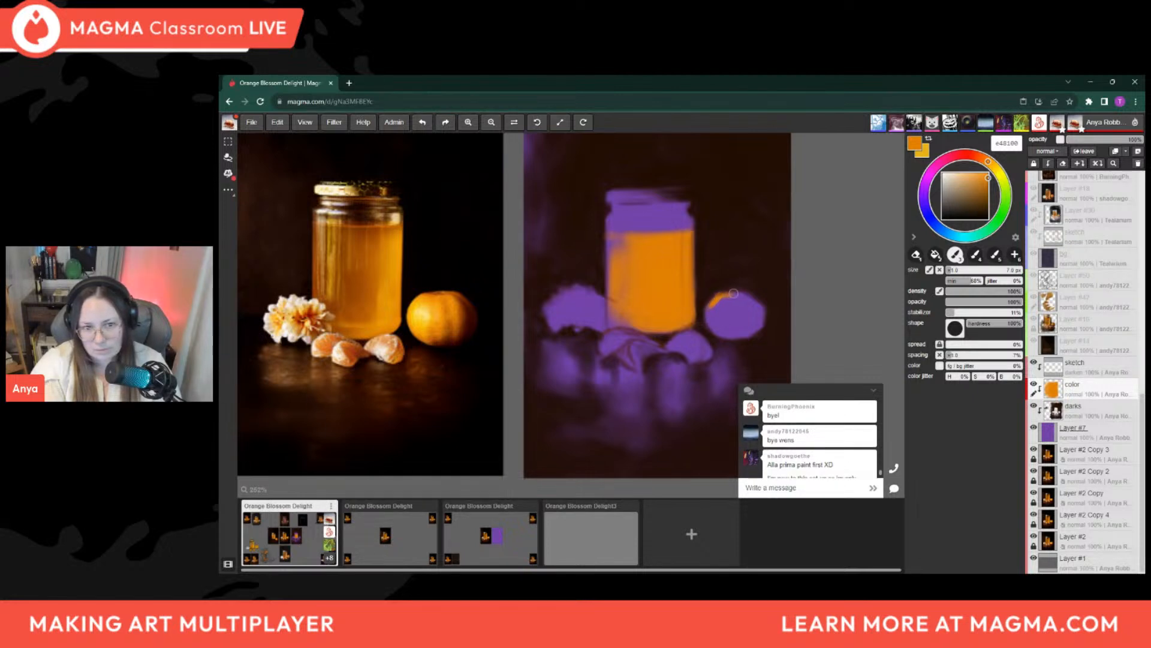
drag(725, 293, 746, 293)
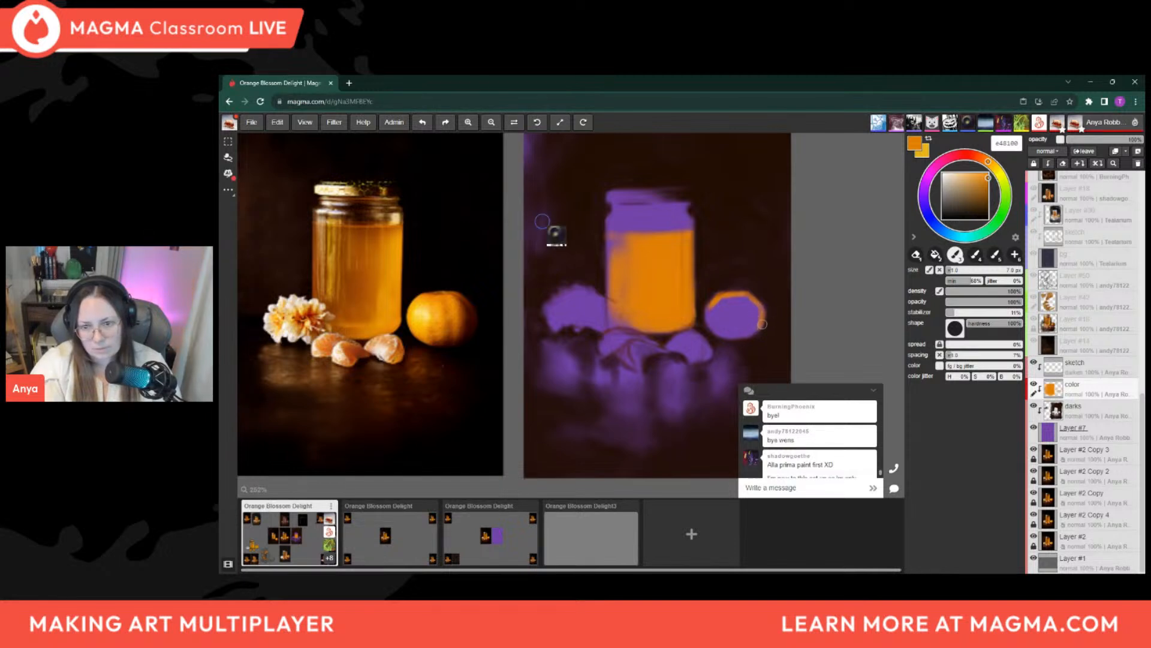
drag(729, 337, 749, 337)
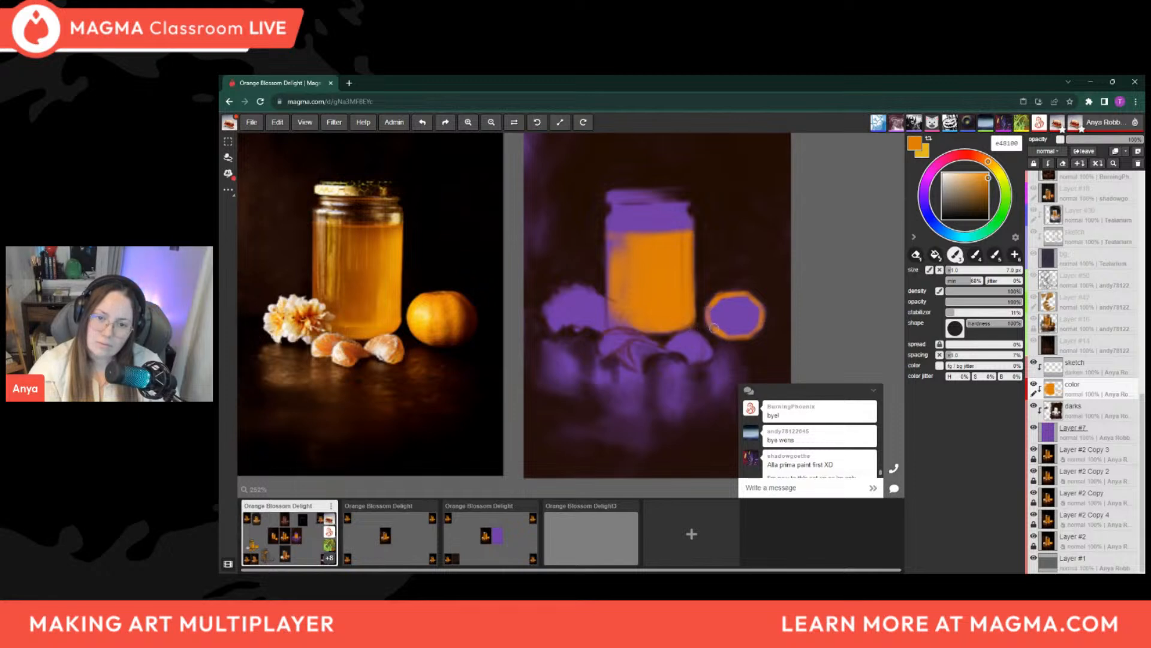
Fill the inside of the mandarin with orange strokes, using a brush of about 9 to 10 px
key(])
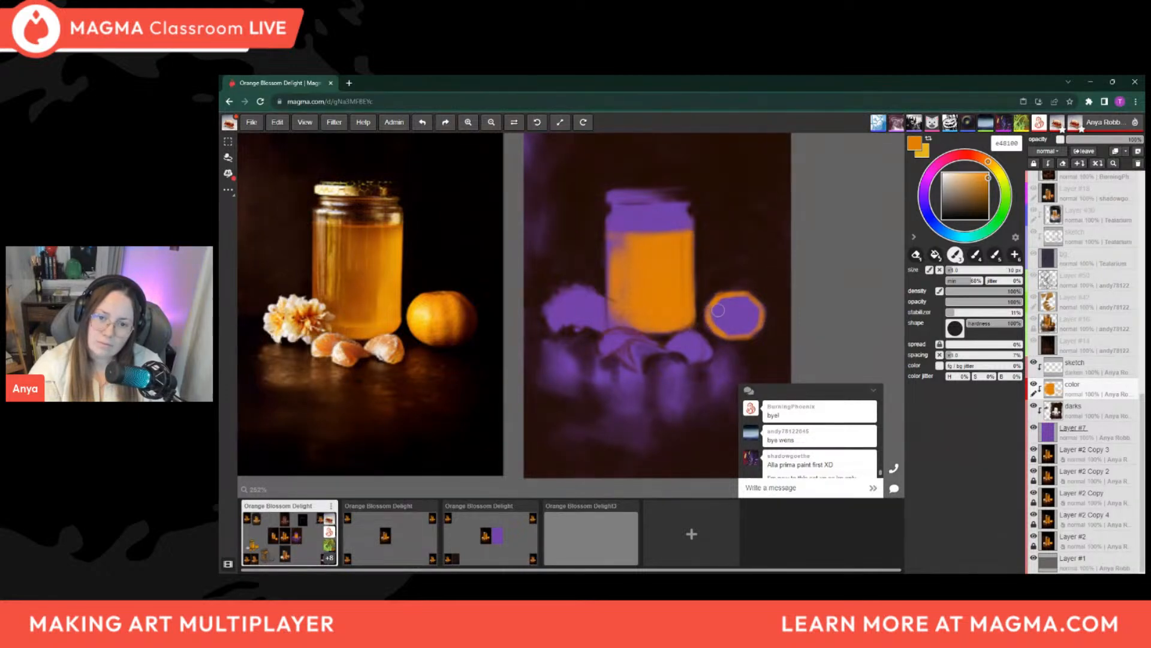
mouse_move(714, 310)
mouse_down()
mouse_move(723, 329)
mouse_move(729, 306)
mouse_move(736, 325)
mouse_move(737, 301)
mouse_move(746, 316)
mouse_up()
key(])
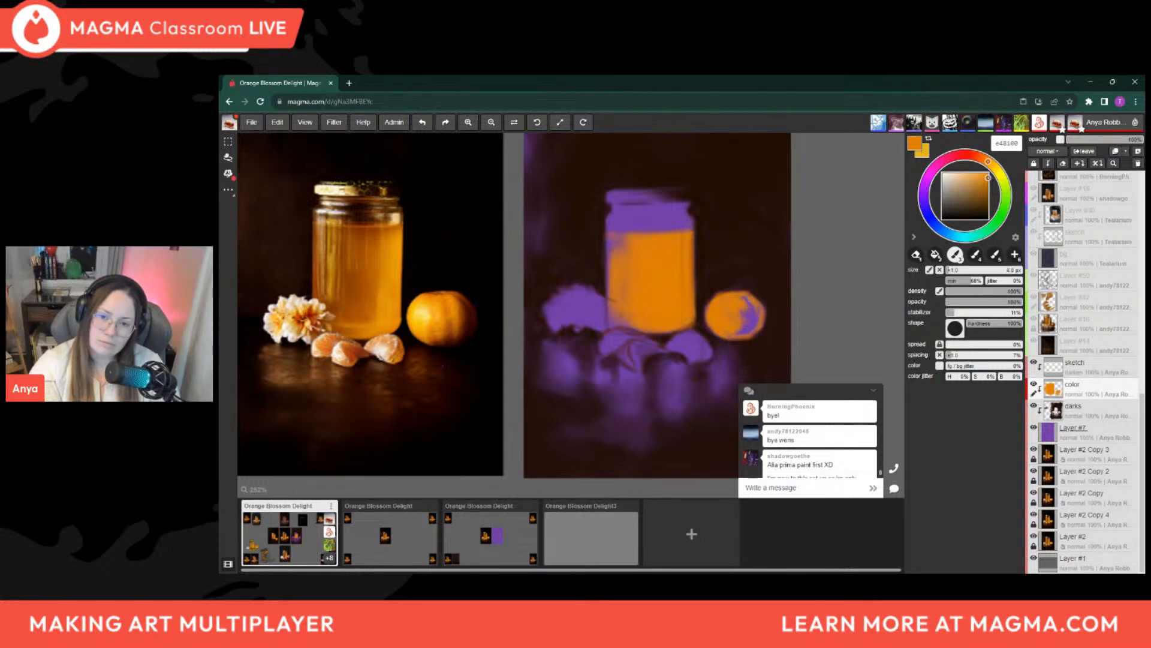
key(])
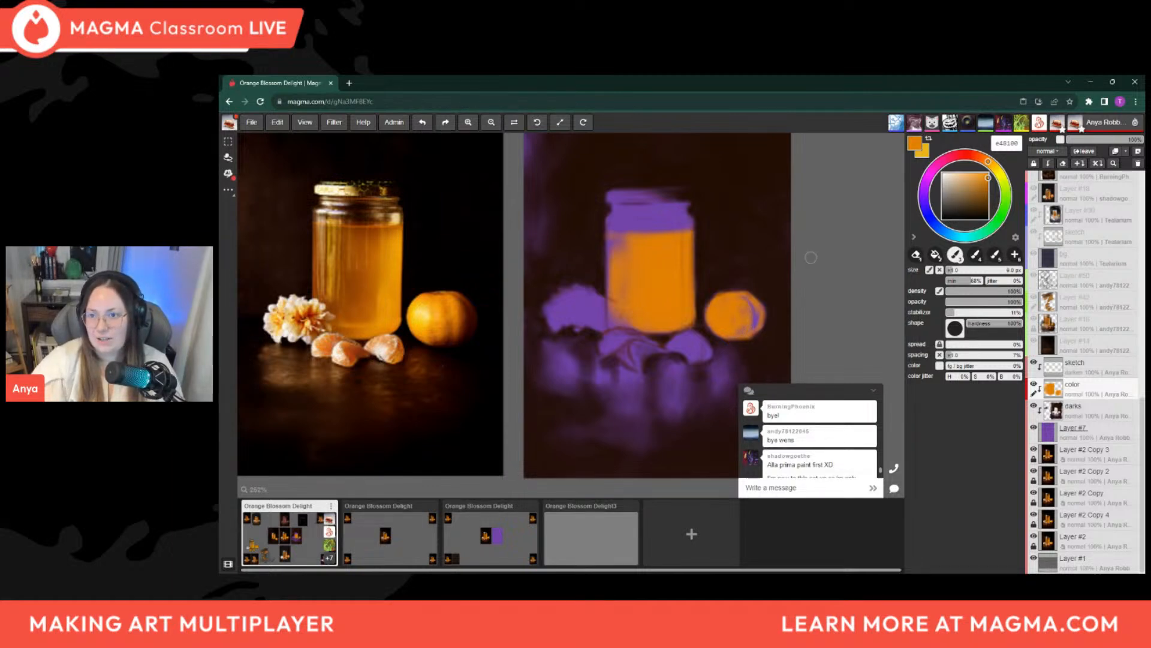
scroll(811, 257, down, 6)
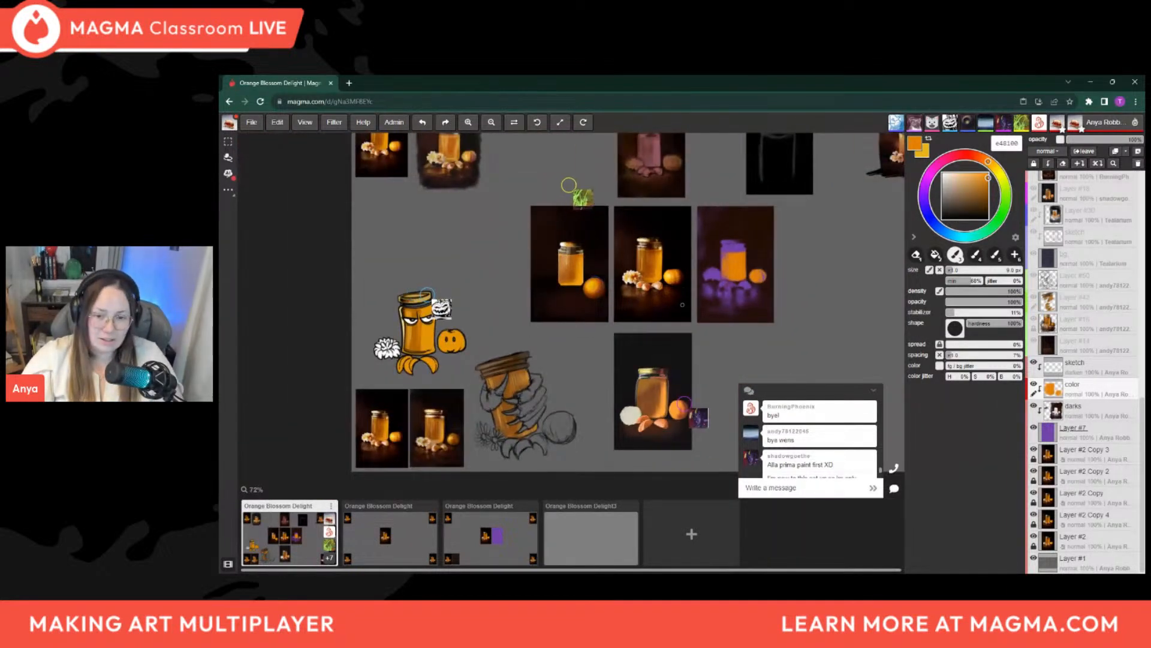
Look over the honey jar paintings across the whole board and compare the reference with the purple panel up close
drag(697, 290, 583, 311)
scroll(585, 310, down, 1)
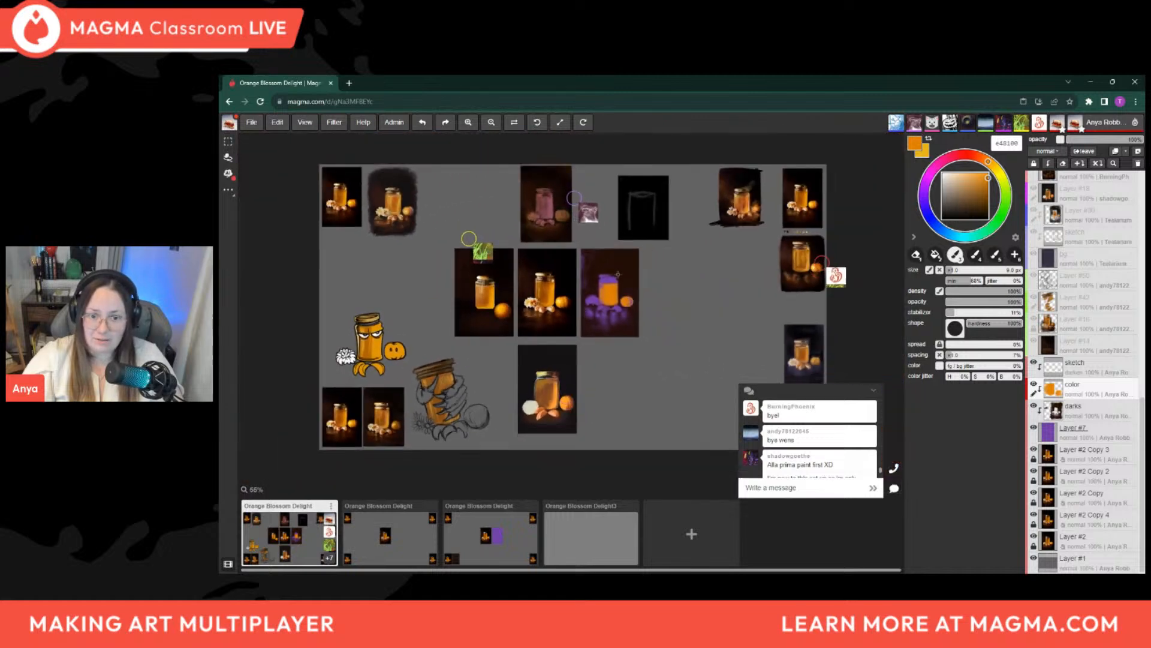
mouse_move(709, 246)
mouse_down()
mouse_move(693, 268)
mouse_move(711, 262)
mouse_up()
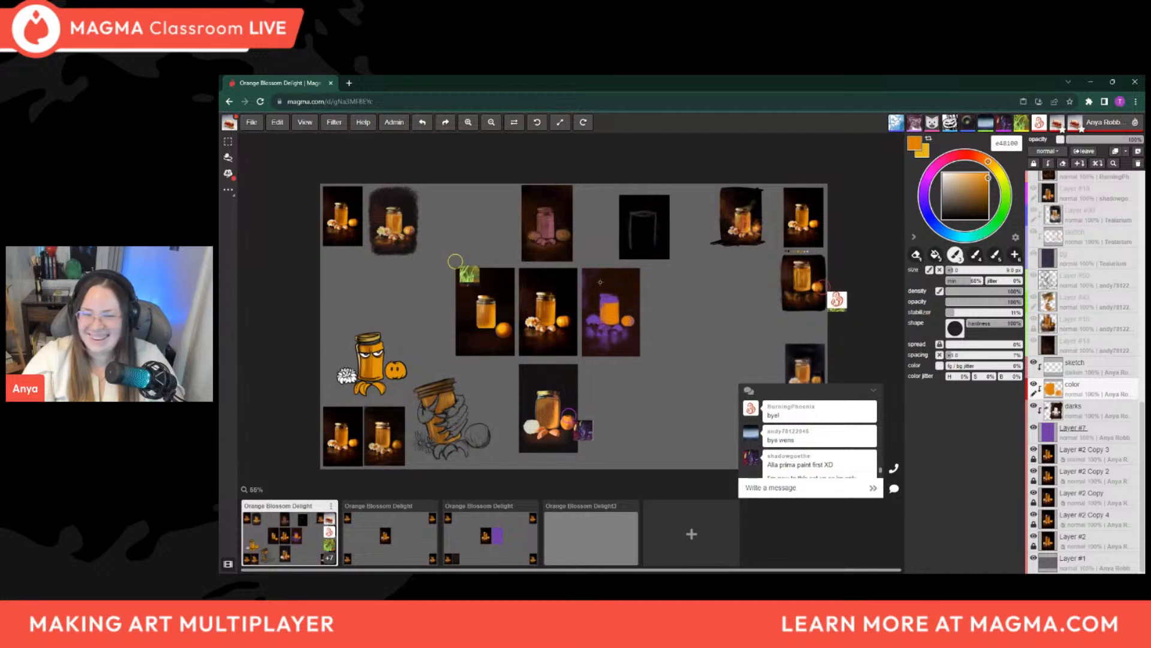
scroll(600, 282, up, 5)
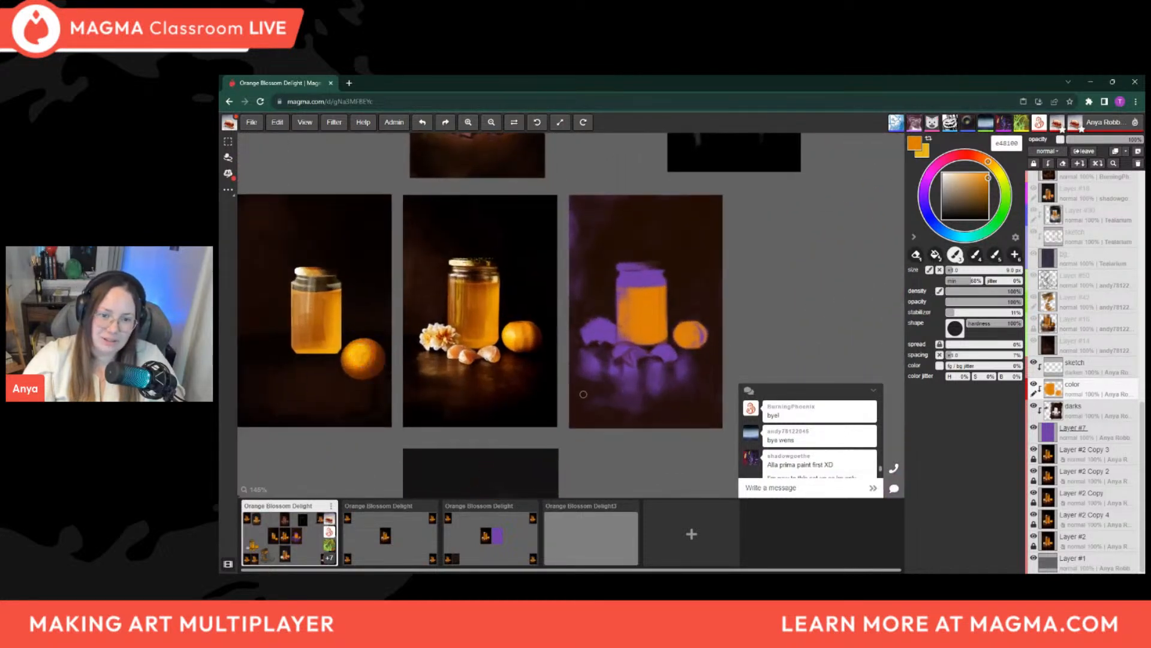
scroll(583, 394, up, 3)
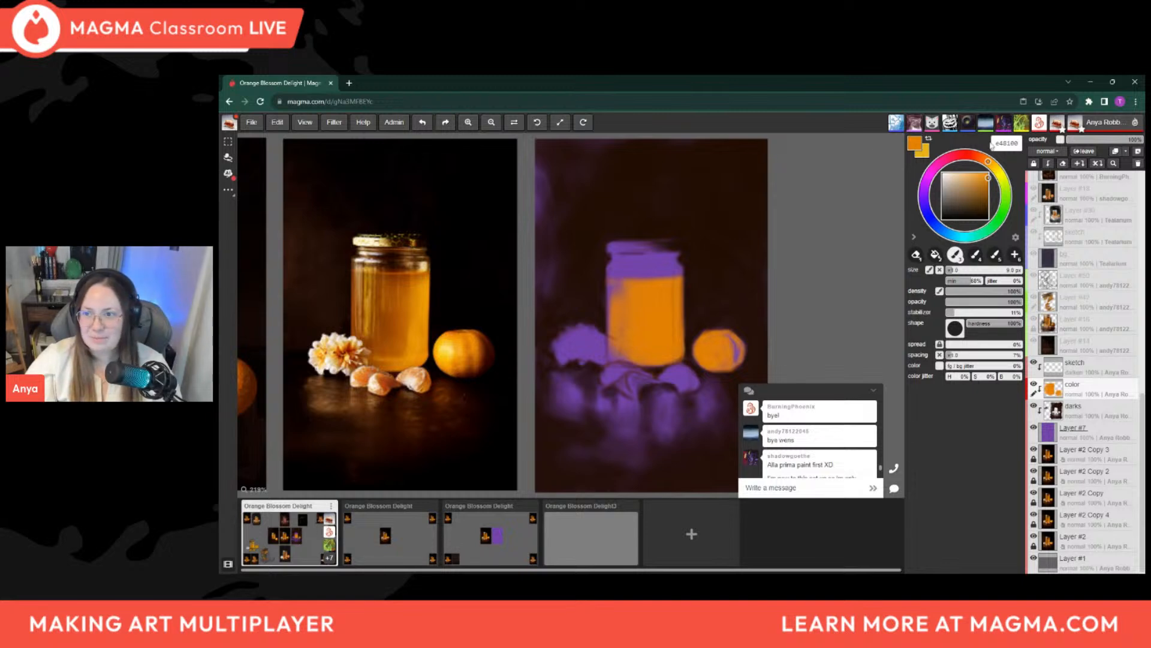
click(599, 102)
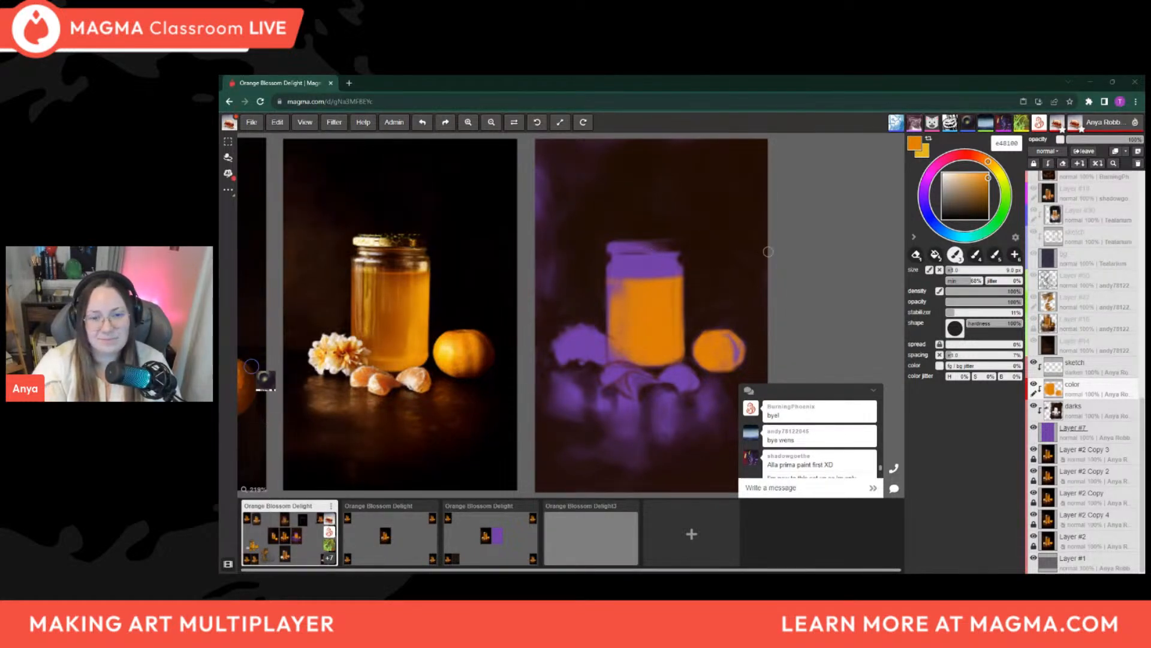
key(bracketright)
key(bracketright)
key(bracketright)
drag(742, 346, 739, 361)
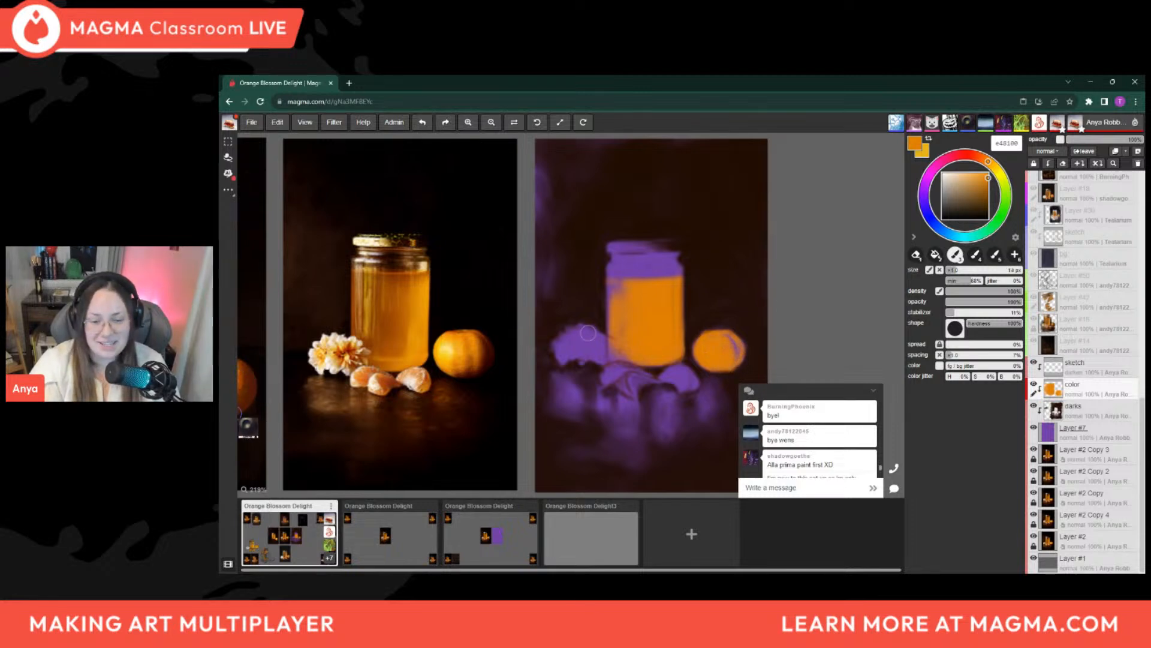
key(bracketleft)
key(bracketleft)
key(bracketright)
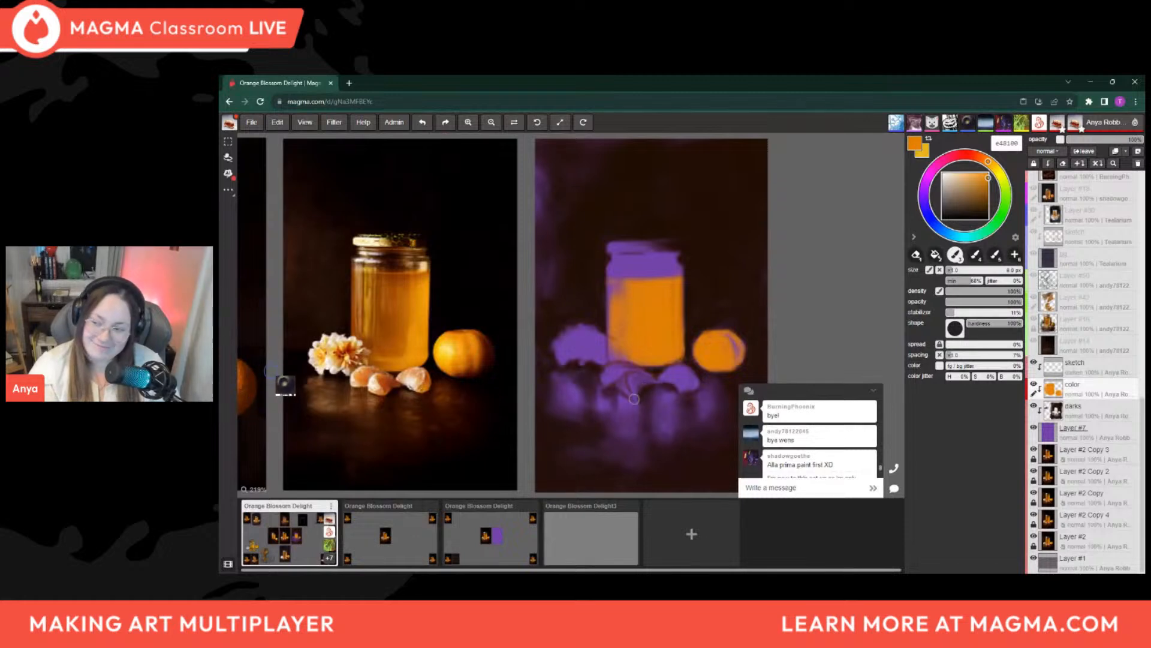
key(bracketright)
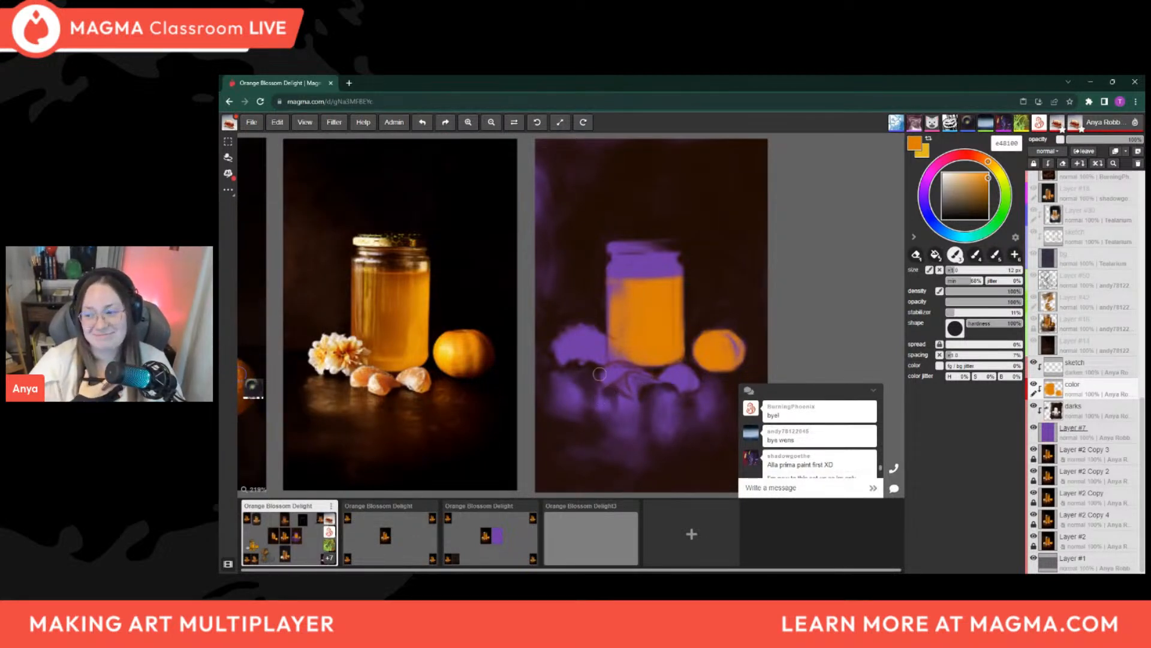
key(bracketleft)
key(bracketleft)
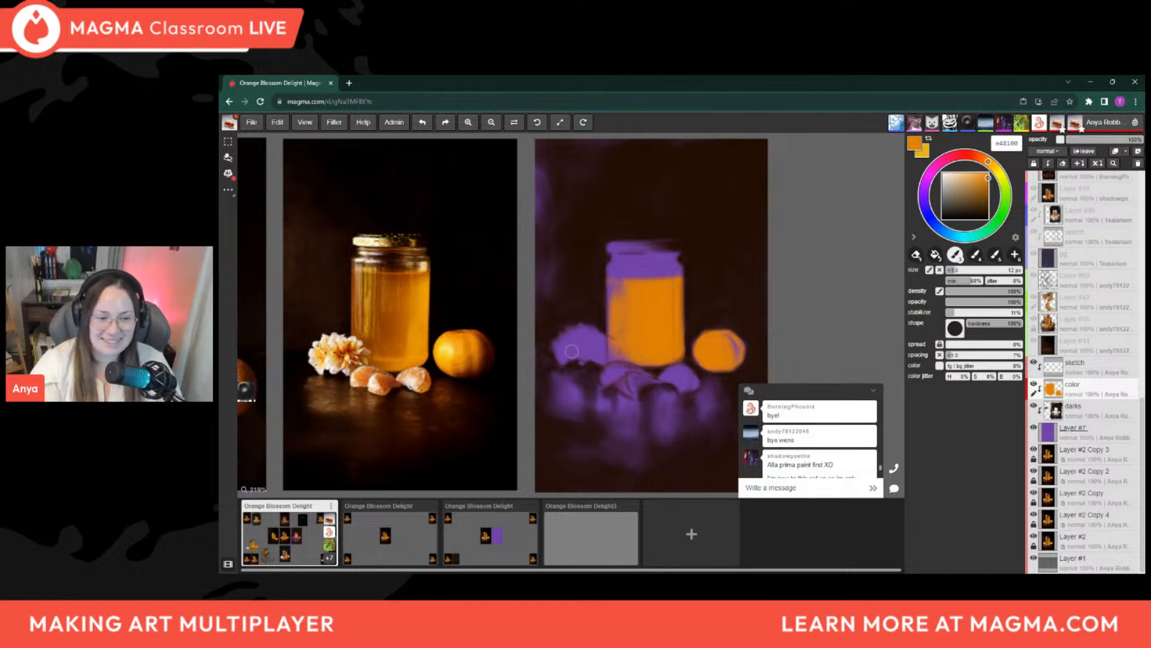
key(bracketright)
key(bracketright)
key(bracketright)
key(bracketright)
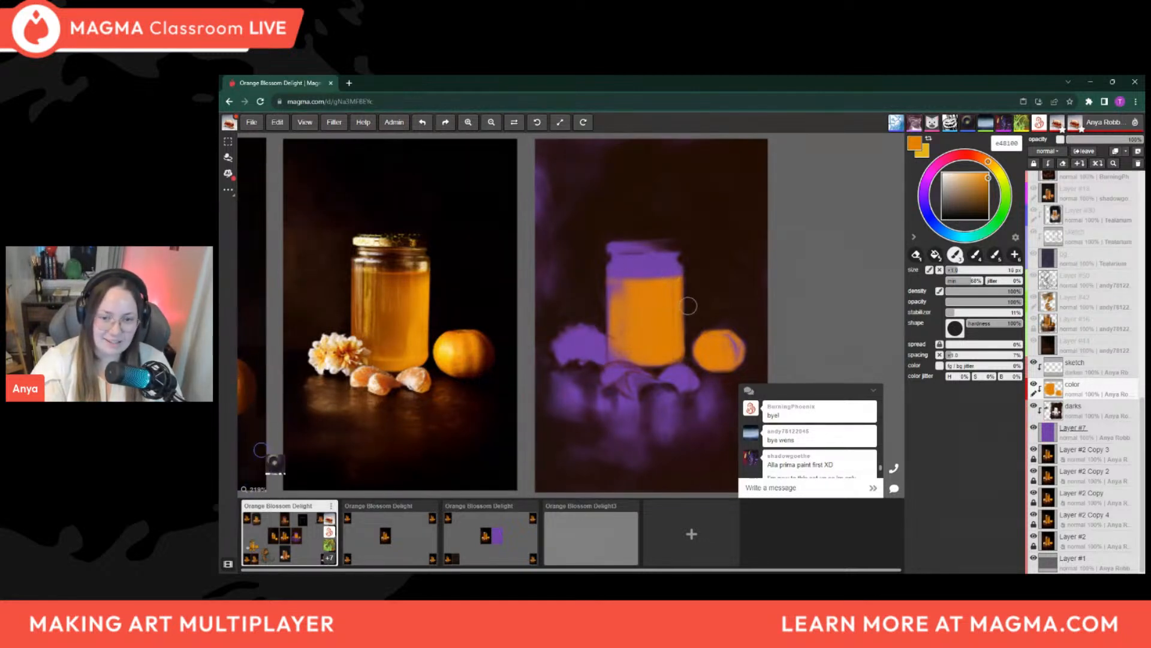
Dab orange onto the lower tip of the segment nearest the mandarin, with a brush of about 8 px
key(bracketleft)
key(bracketleft)
key(bracketleft)
key(bracketleft)
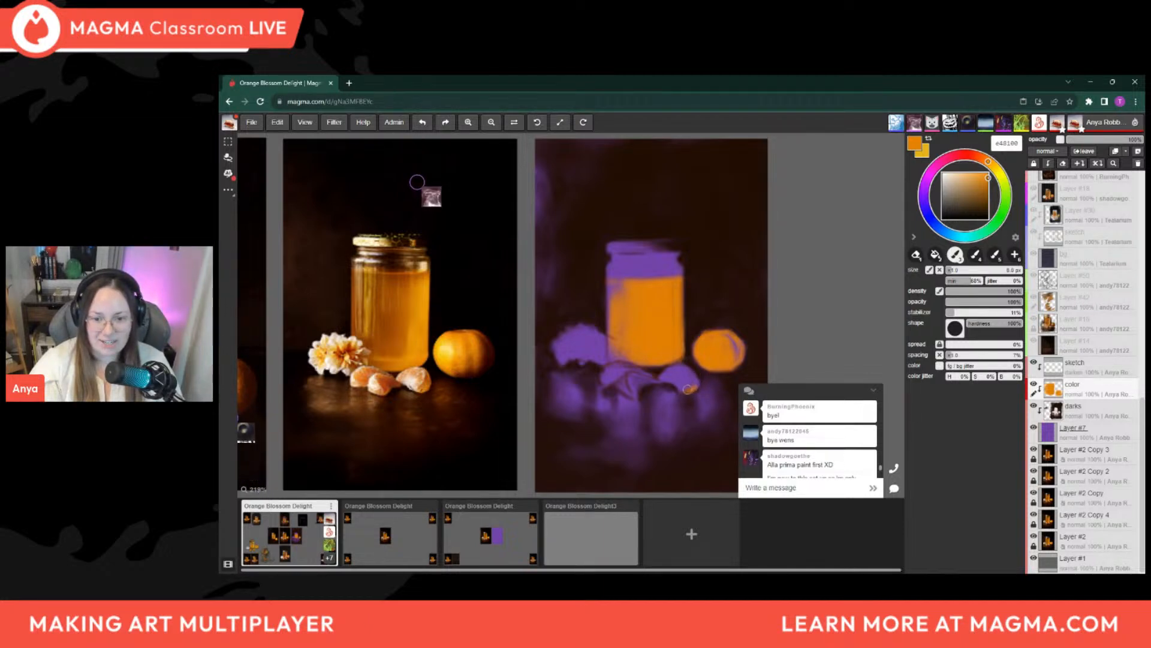
key(bracketleft)
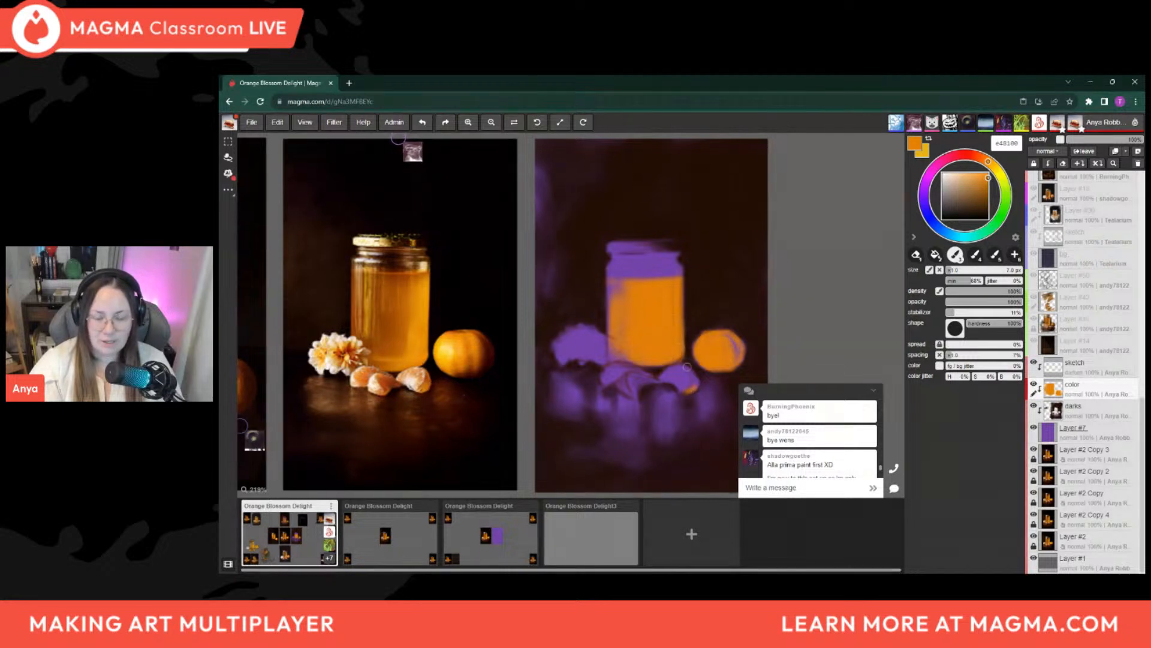
key(bracketright)
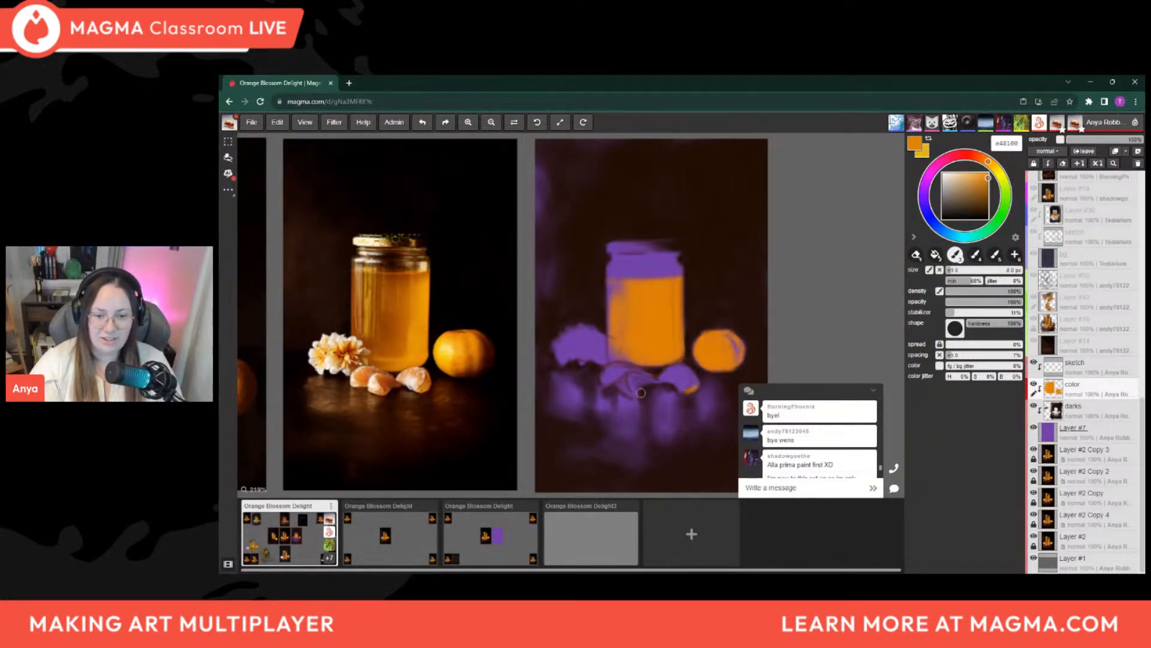
Paint a small orange patch on the fruit segment at the jar's lower-left corner, ending with a brush of about 9 px
key(bracketleft)
key(bracketleft)
key(bracketleft)
key(bracketleft)
key(bracketleft)
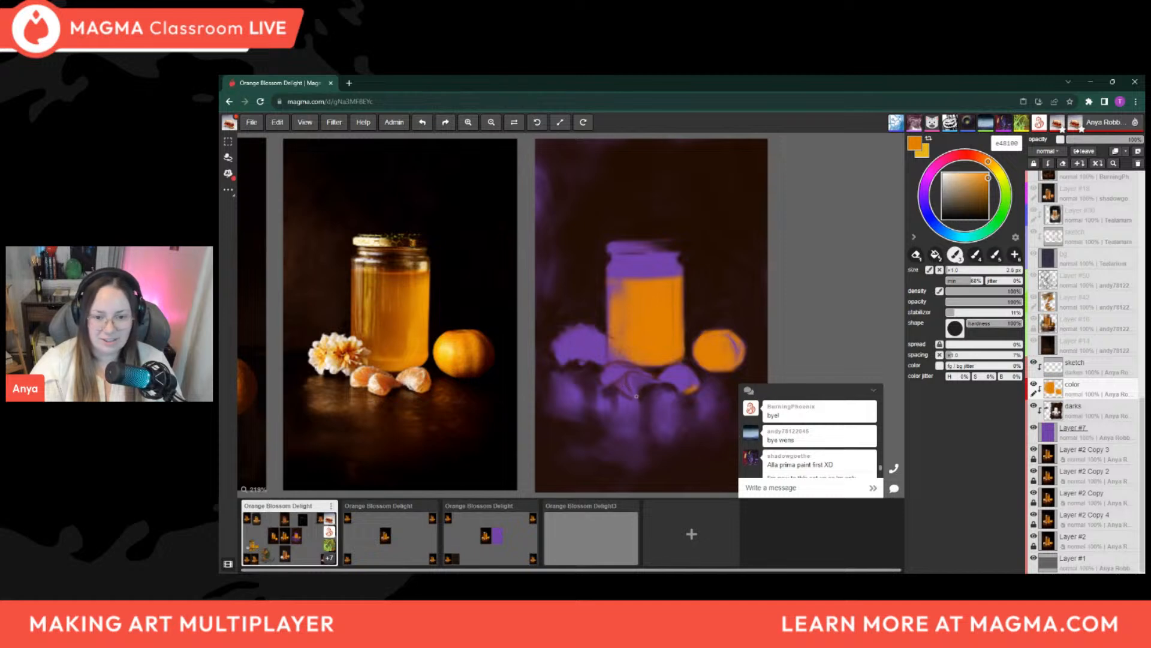
key(bracketright)
key(bracketright)
key(bracketright)
key(bracketright)
key(bracketright)
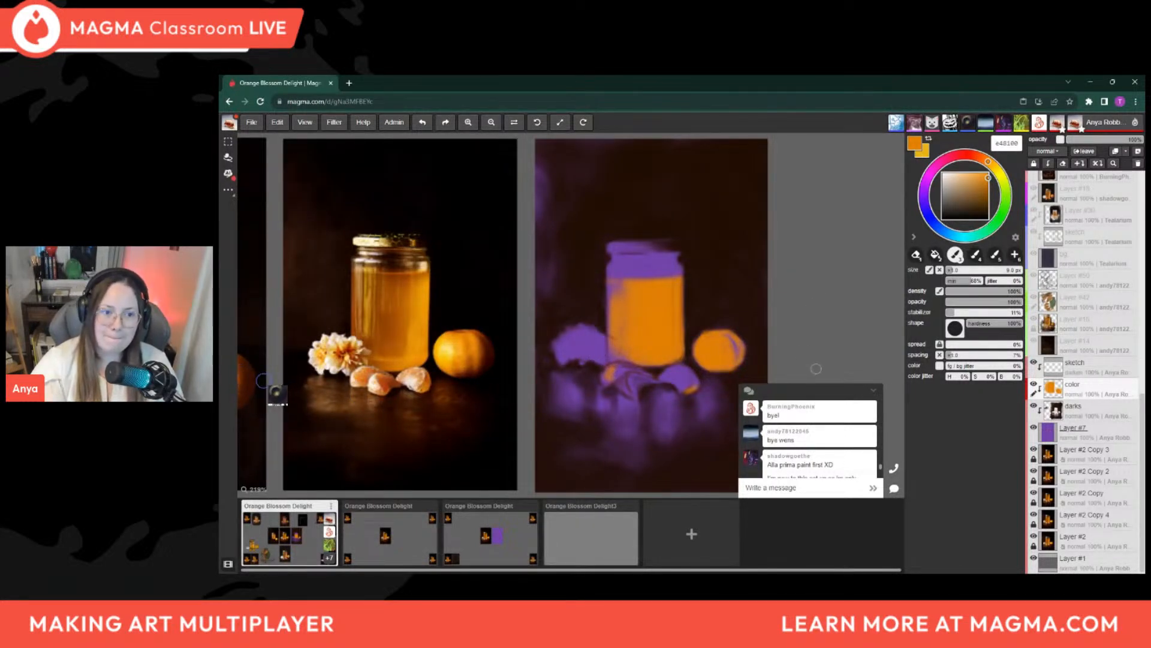
Try a light vertical highlight on the honey's right half in yellow-orange ffb73b with a 9 px brush, and undo it
drag(989, 179, 958, 179)
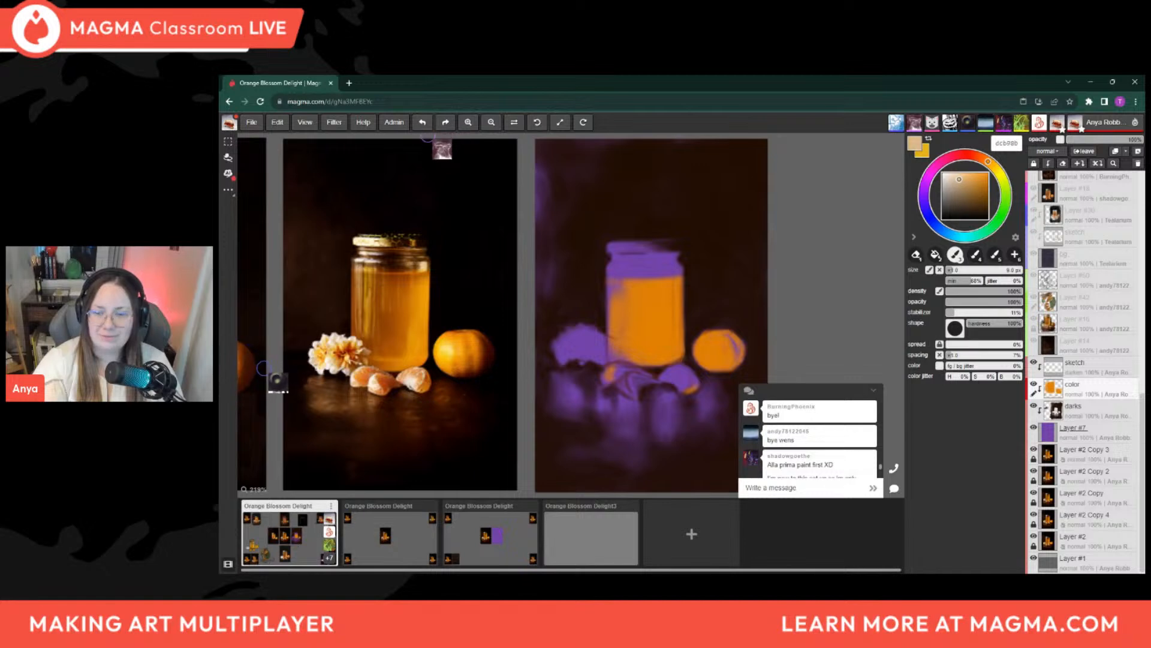
drag(958, 179, 969, 179)
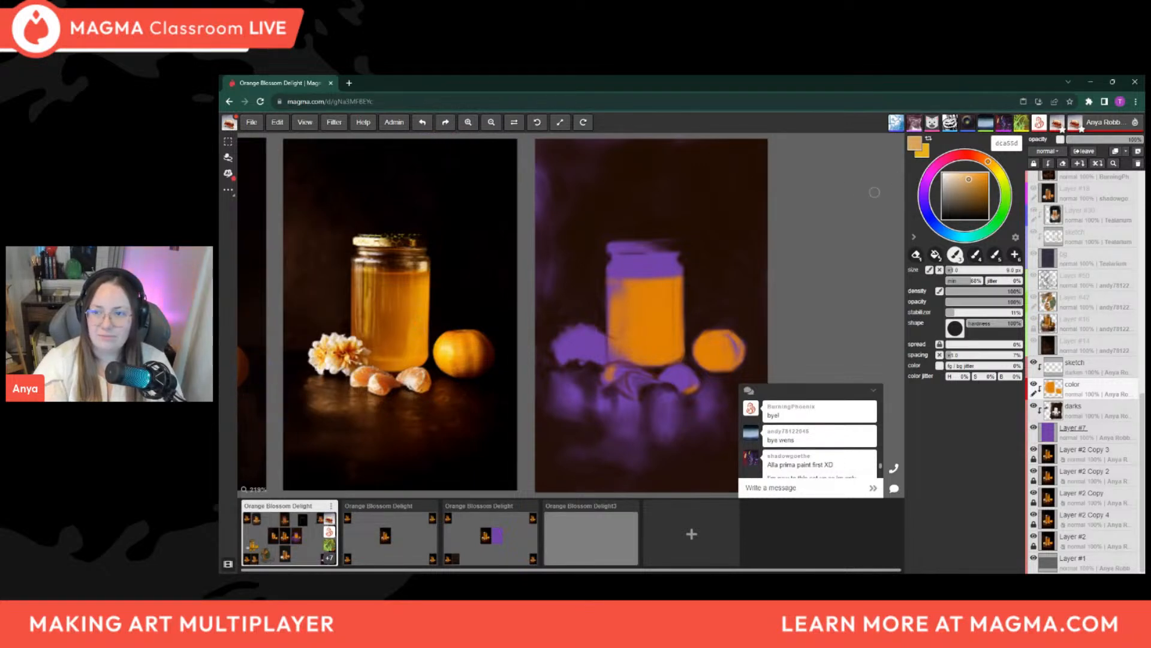
drag(991, 167, 979, 173)
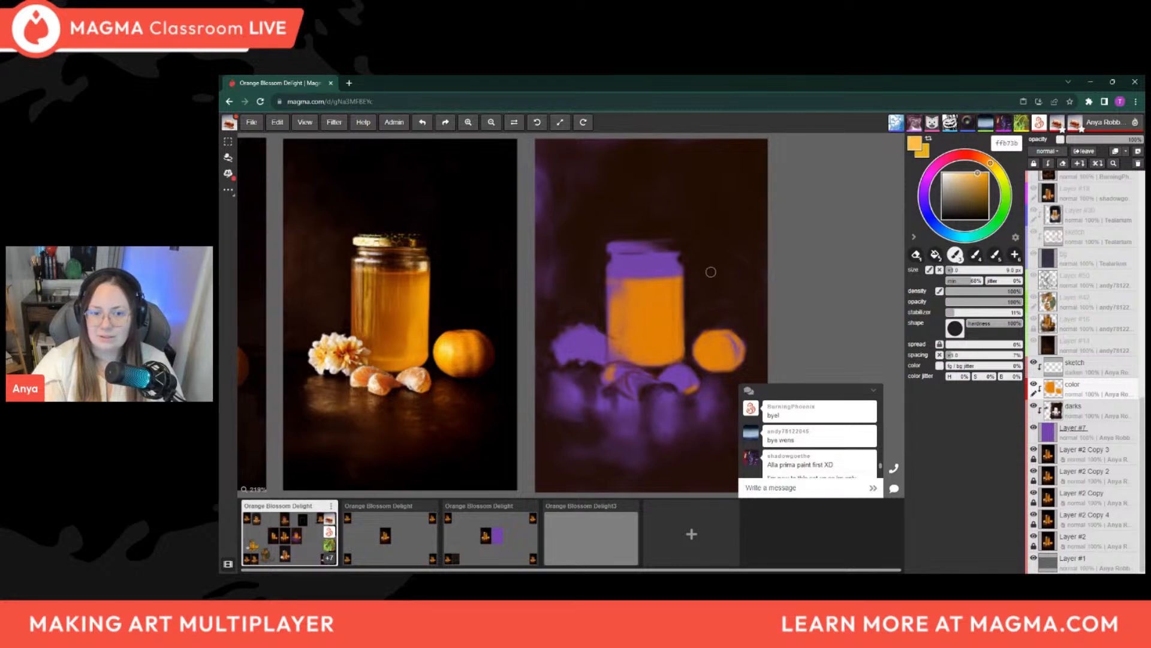
drag(664, 300, 670, 343)
key(ctrl+z)
key(ctrl+z)
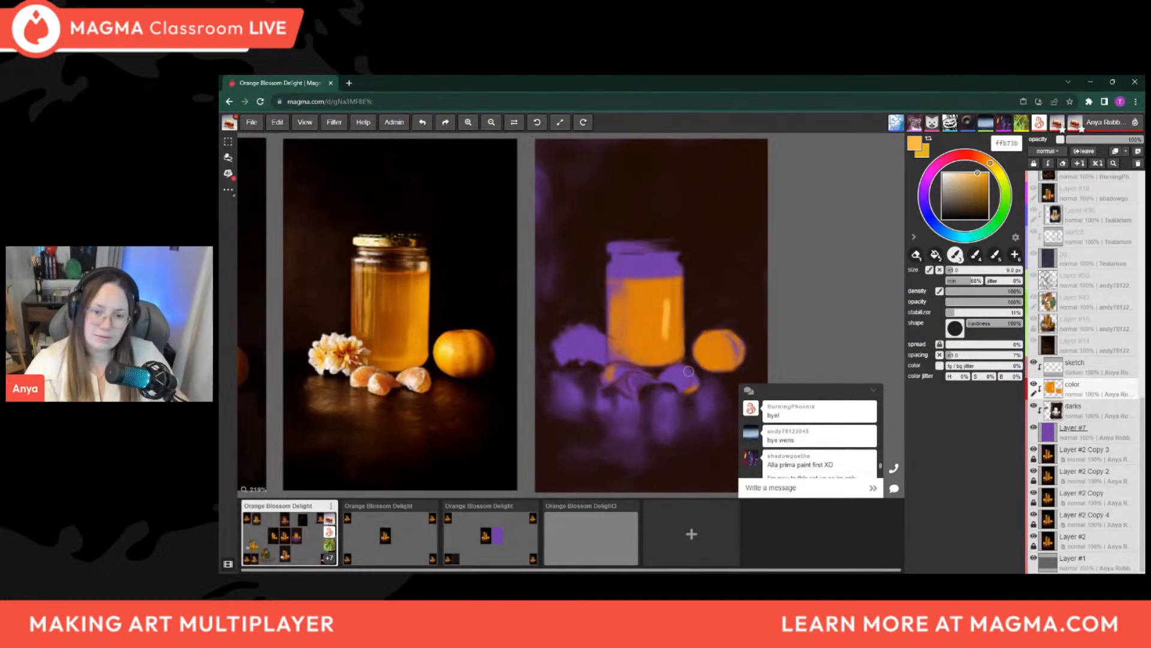
Paint soft vertical strokes down the honey's right side in the more saturated yellow-orange ec9c14, with a brush of about 9 px
click(978, 177)
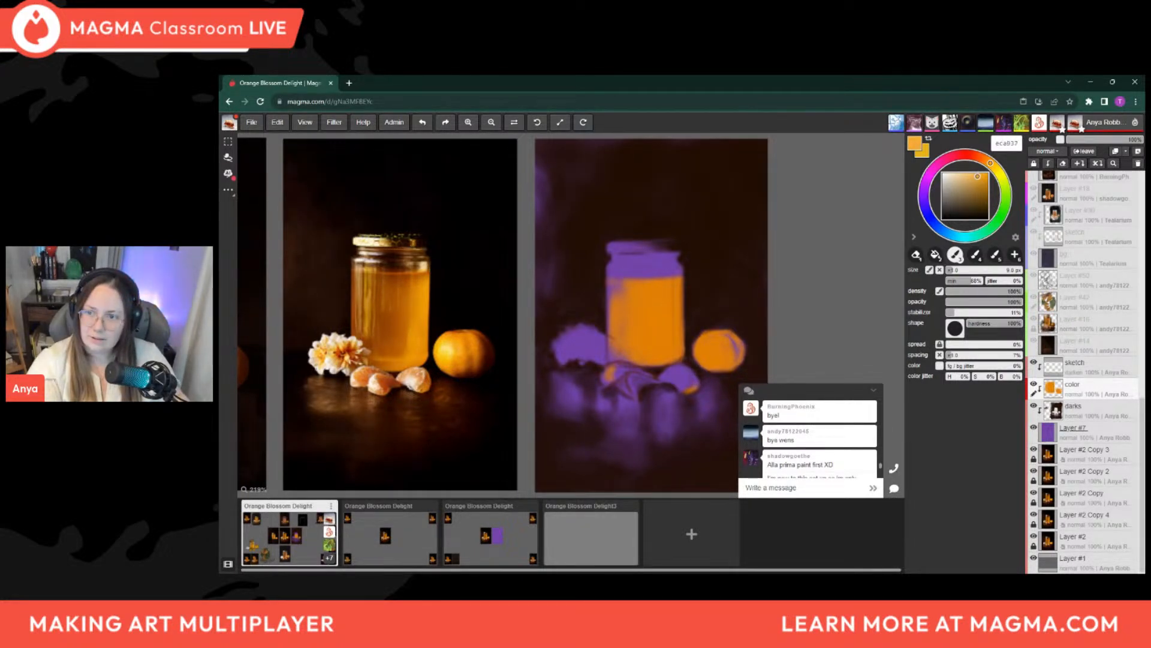
click(980, 175)
click(984, 177)
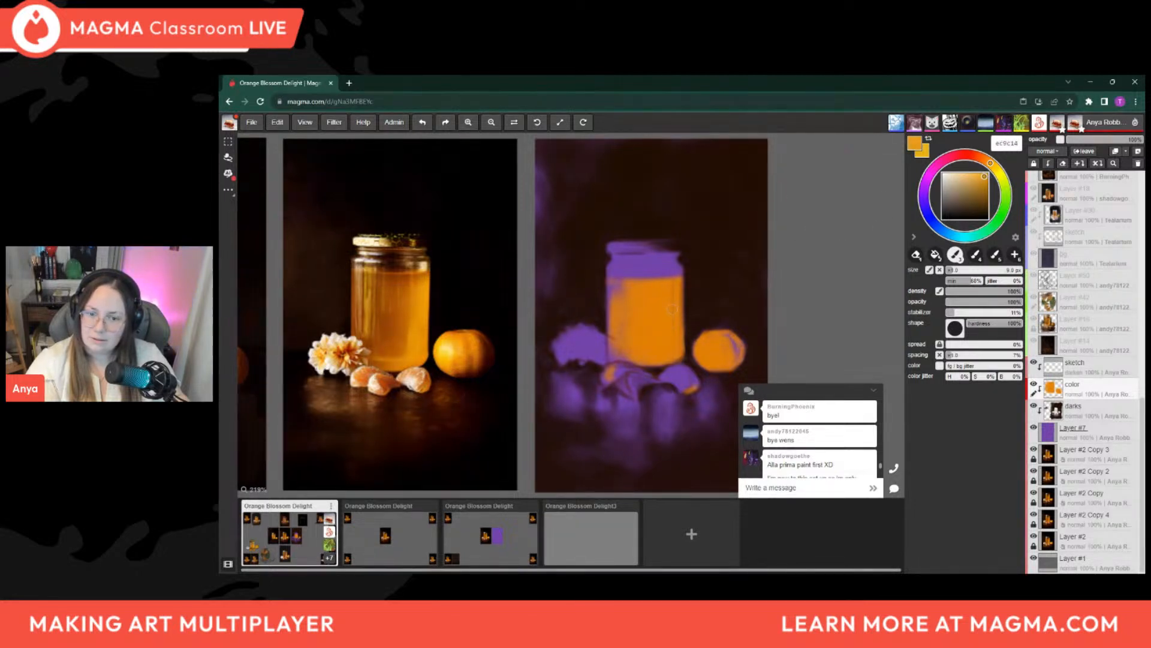
mouse_move(673, 342)
mouse_down()
mouse_move(671, 298)
mouse_move(675, 346)
mouse_up()
drag(674, 301, 676, 337)
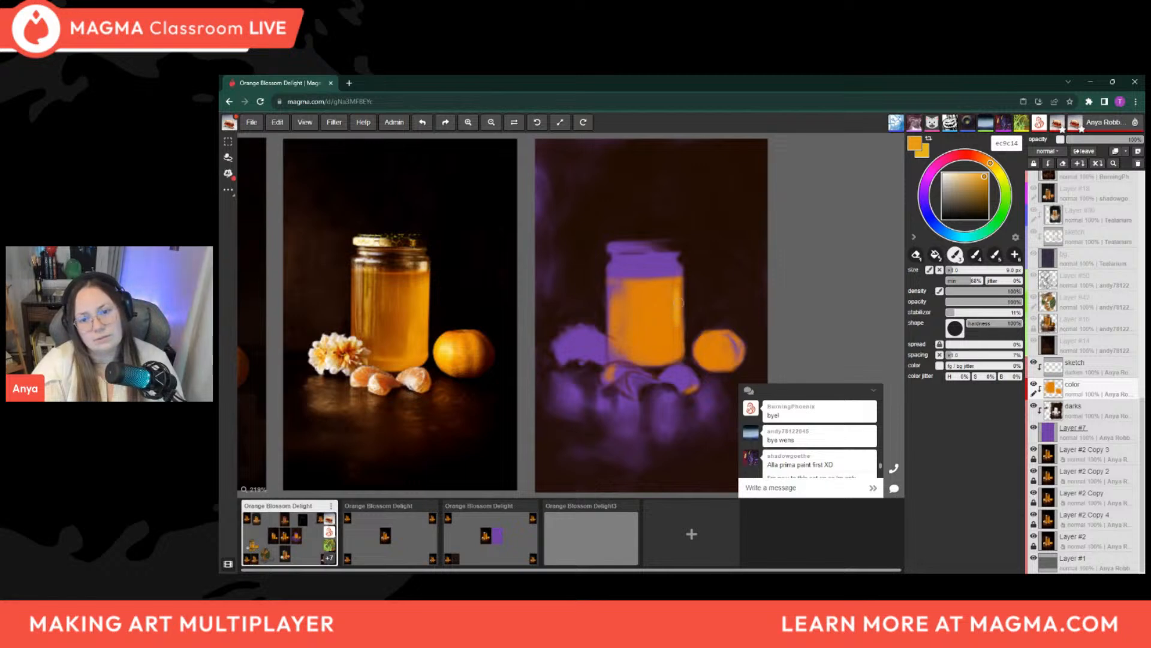
key(])
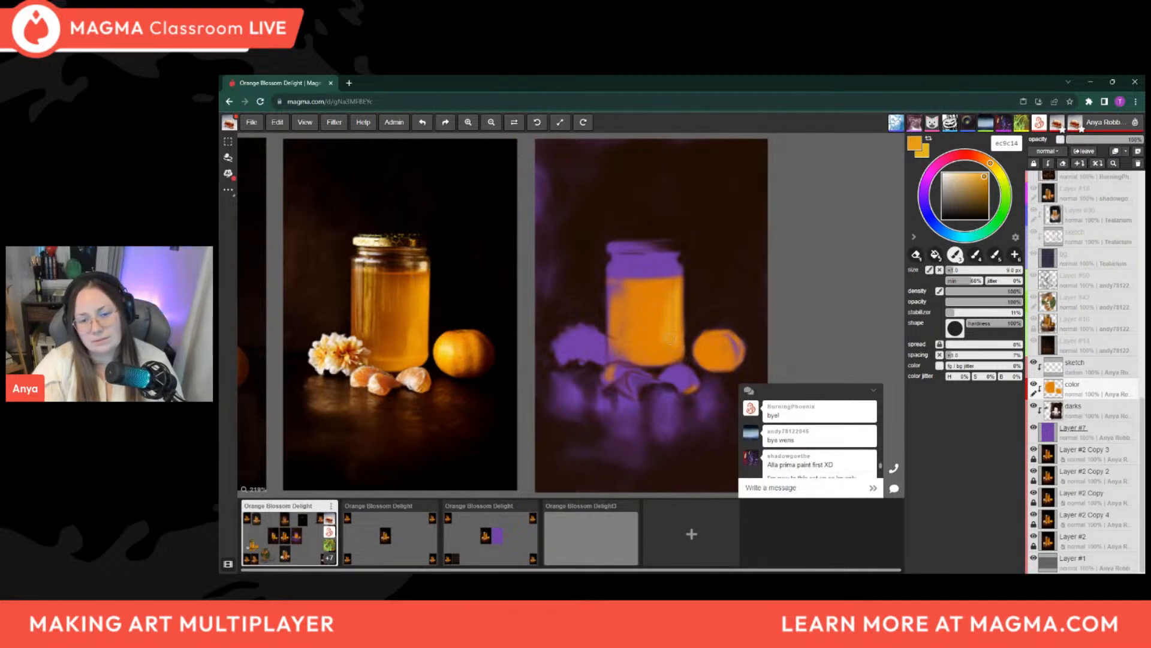
key(bracketleft)
key(bracketleft)
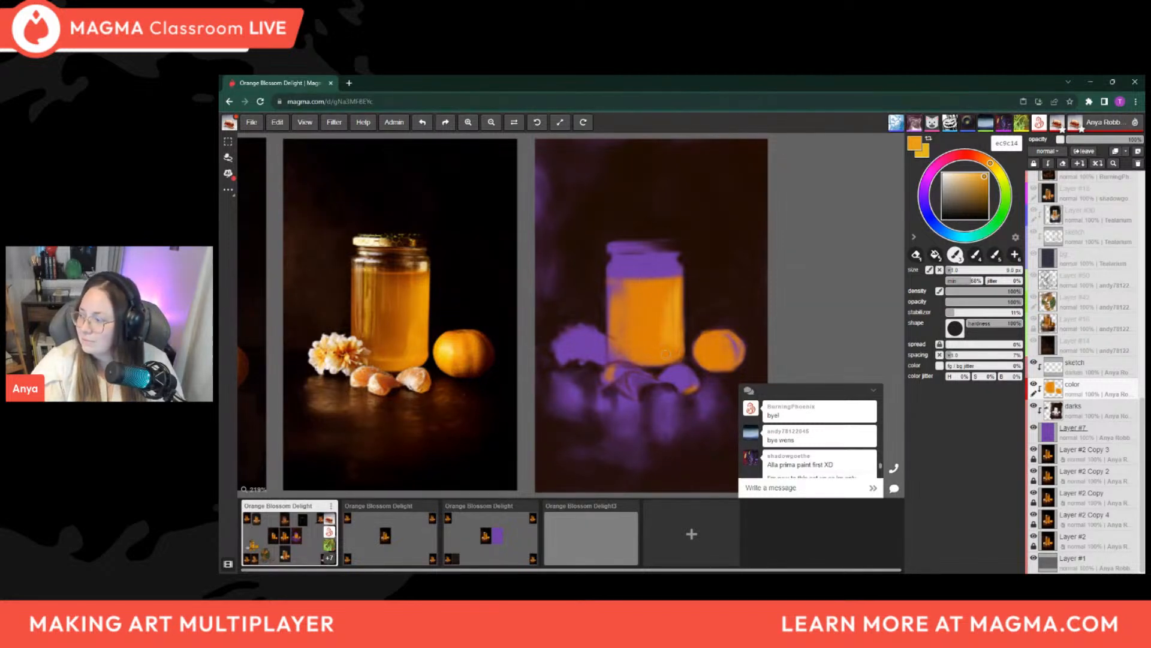
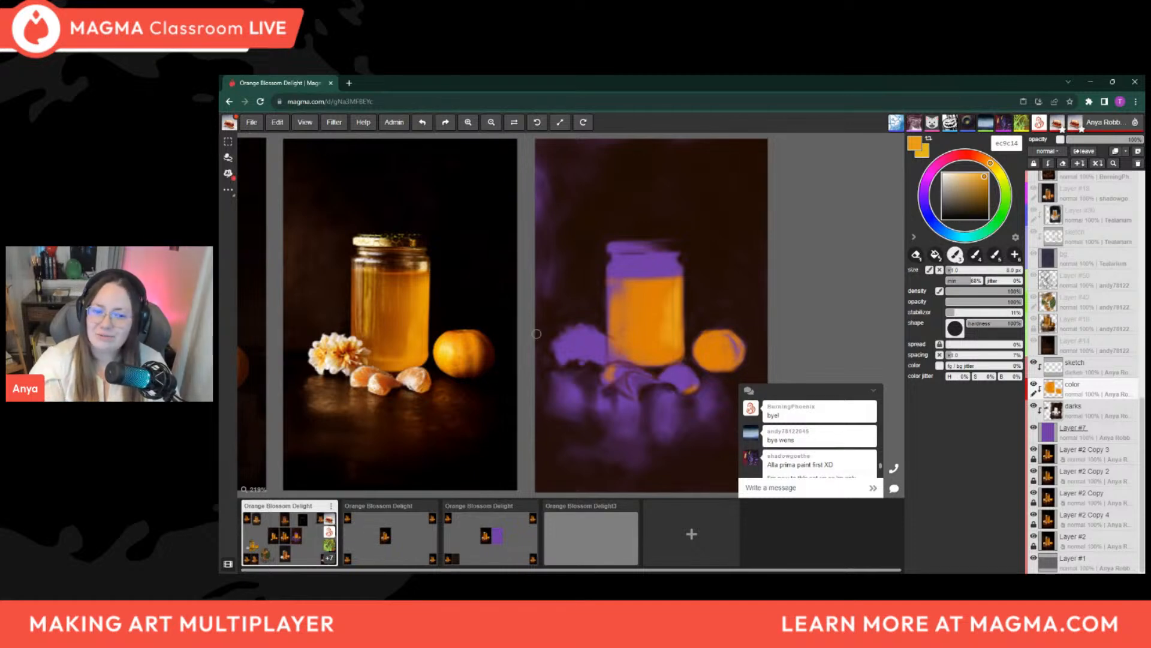
Blend the honey's soft vertical strokes with oranges sampled from the painted jar, using a brush of about 9 to 10 px
key(bracketright)
key(bracketright)
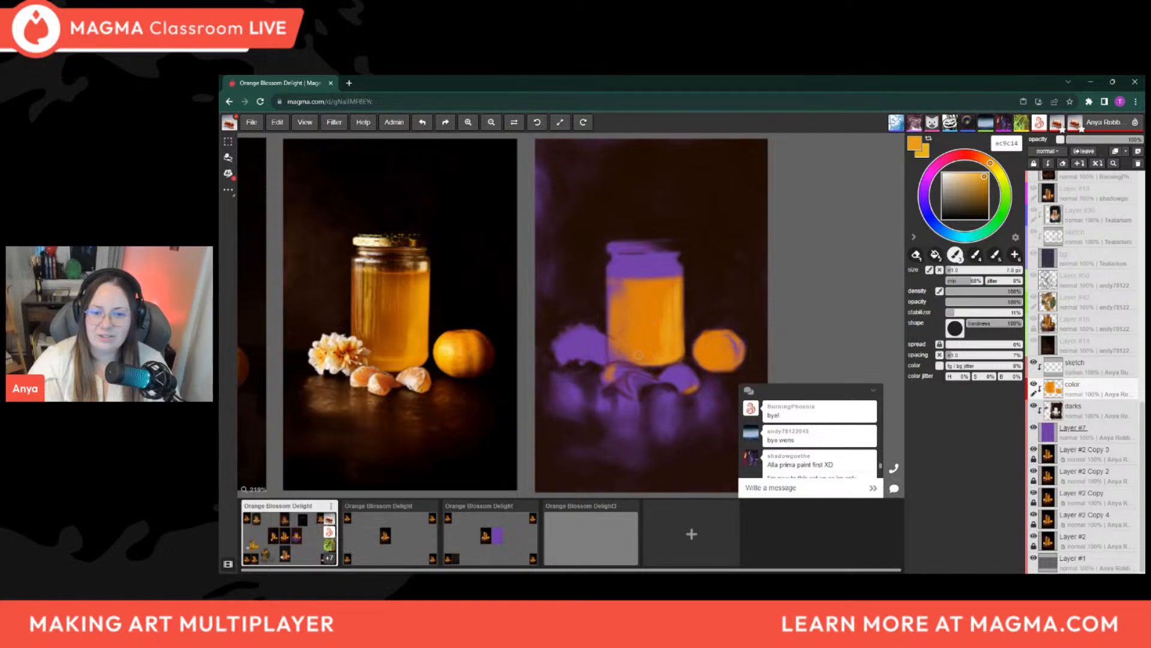
key([)
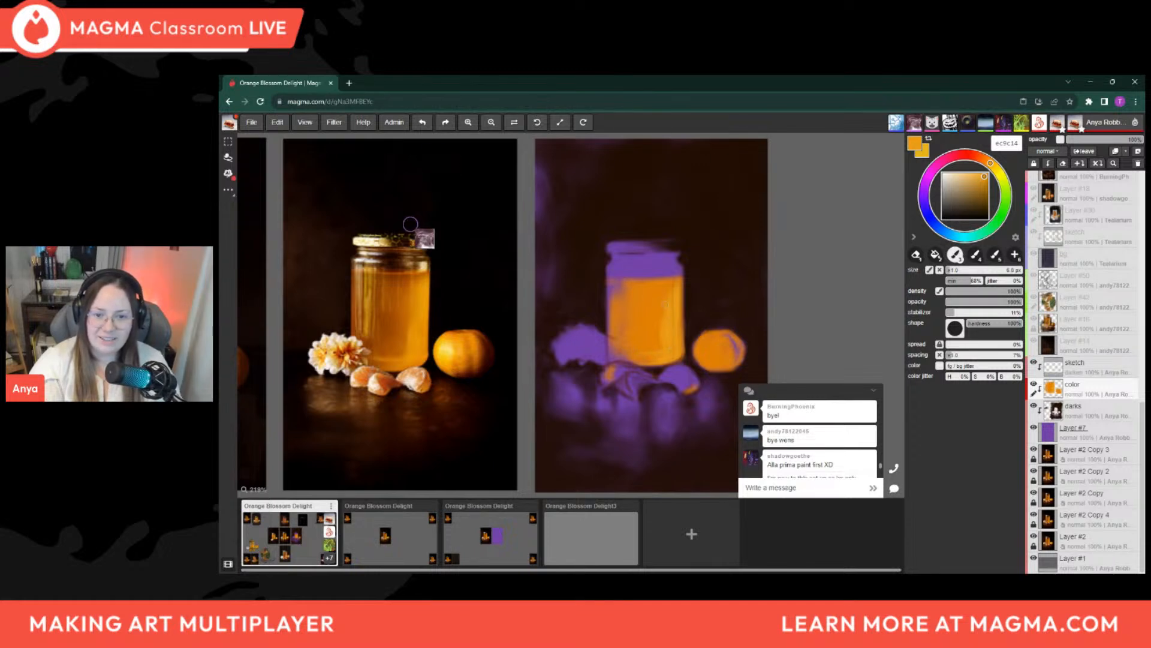
key(bracketright)
key(bracketright)
key(bracketright)
key(bracketright)
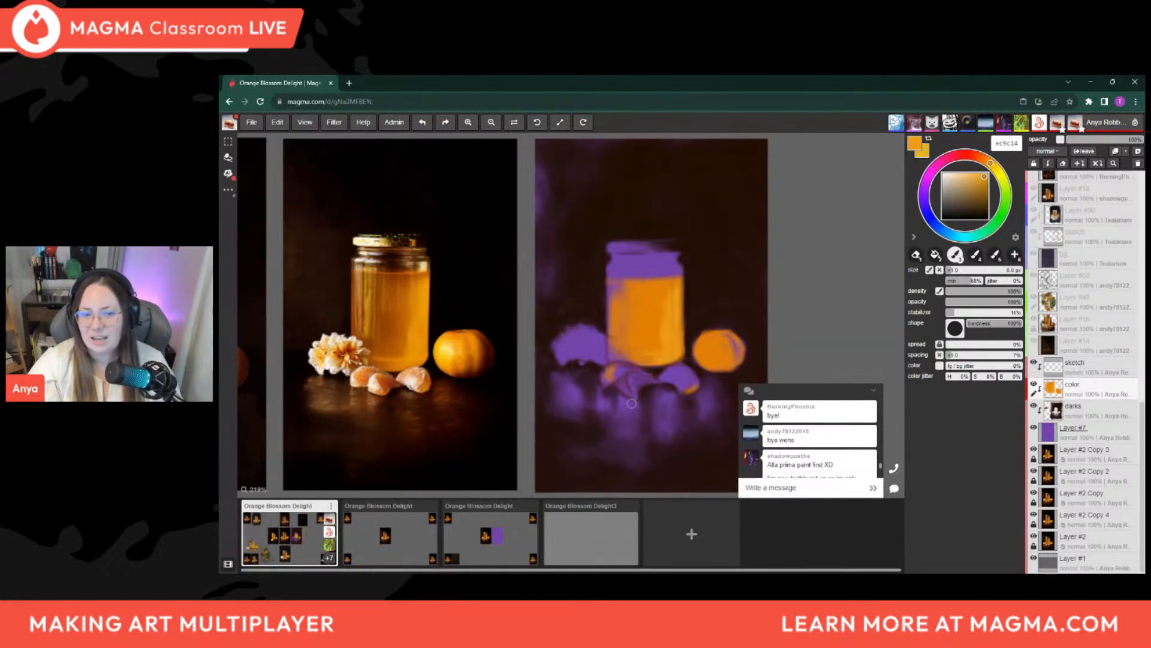
key(alt)
alt+click(646, 319)
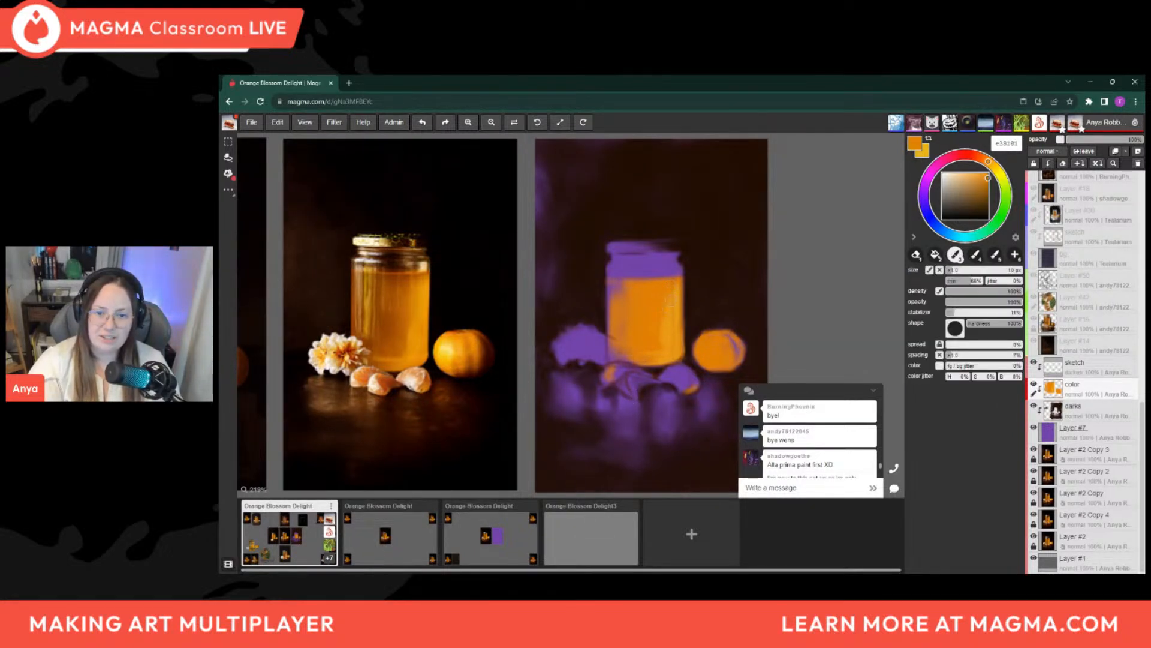
alt+click(666, 295)
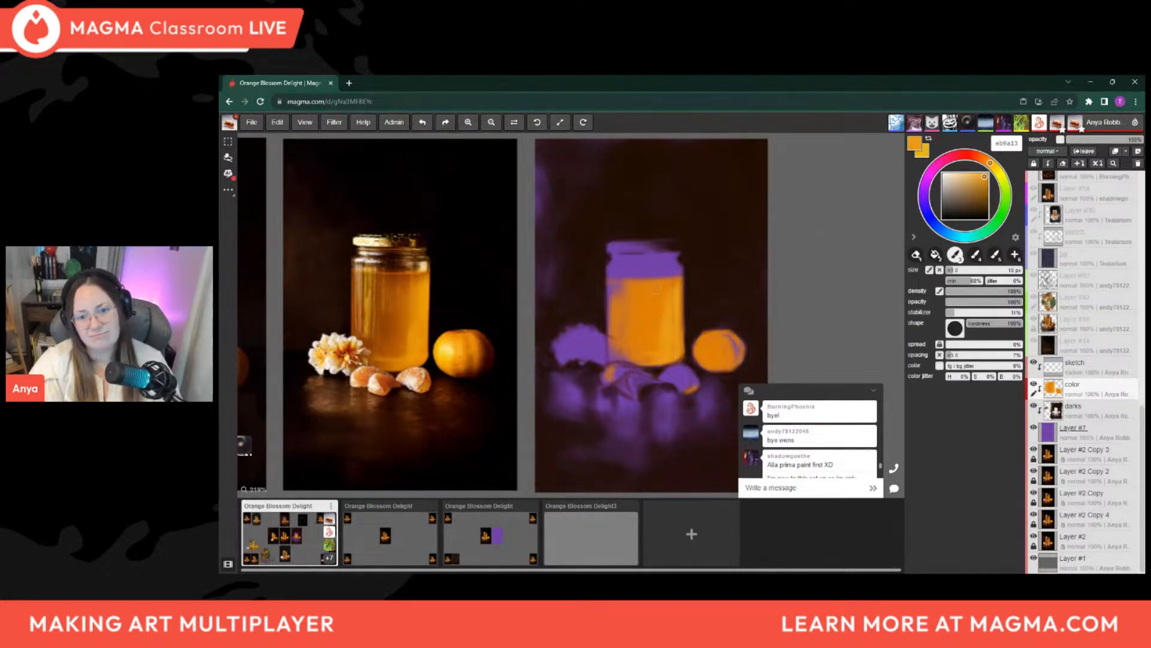
alt+click(660, 326)
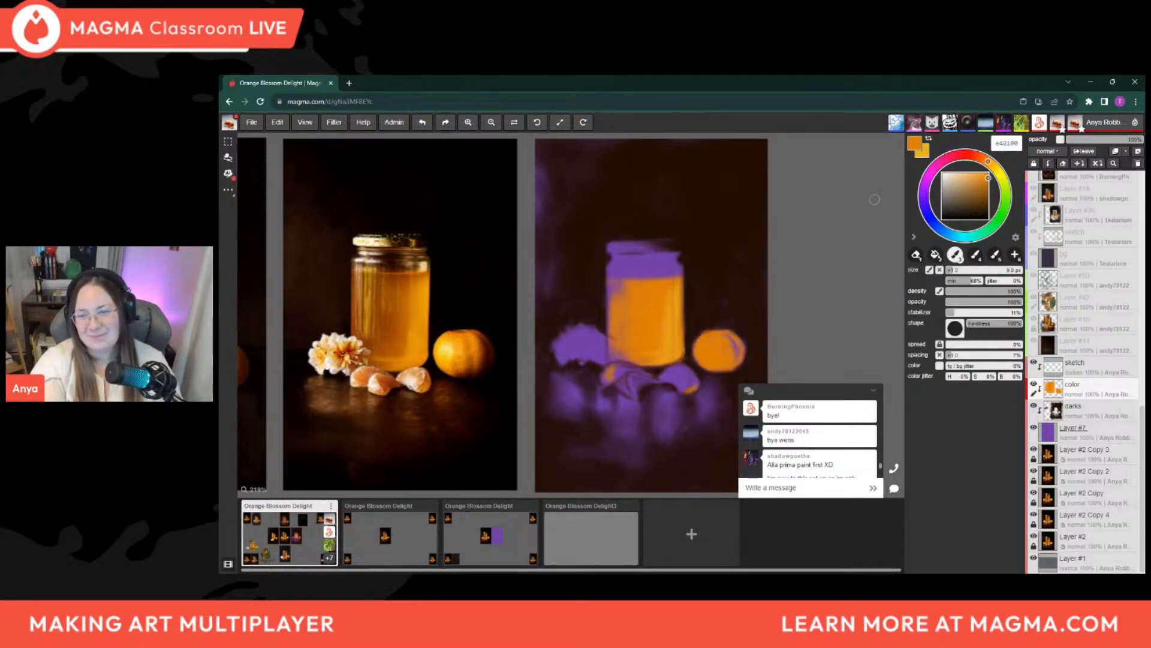
Shade the left half of the honey with soft strokes in a darker burnt orange, enlarging the brush to about 25 px
click(985, 160)
click(982, 193)
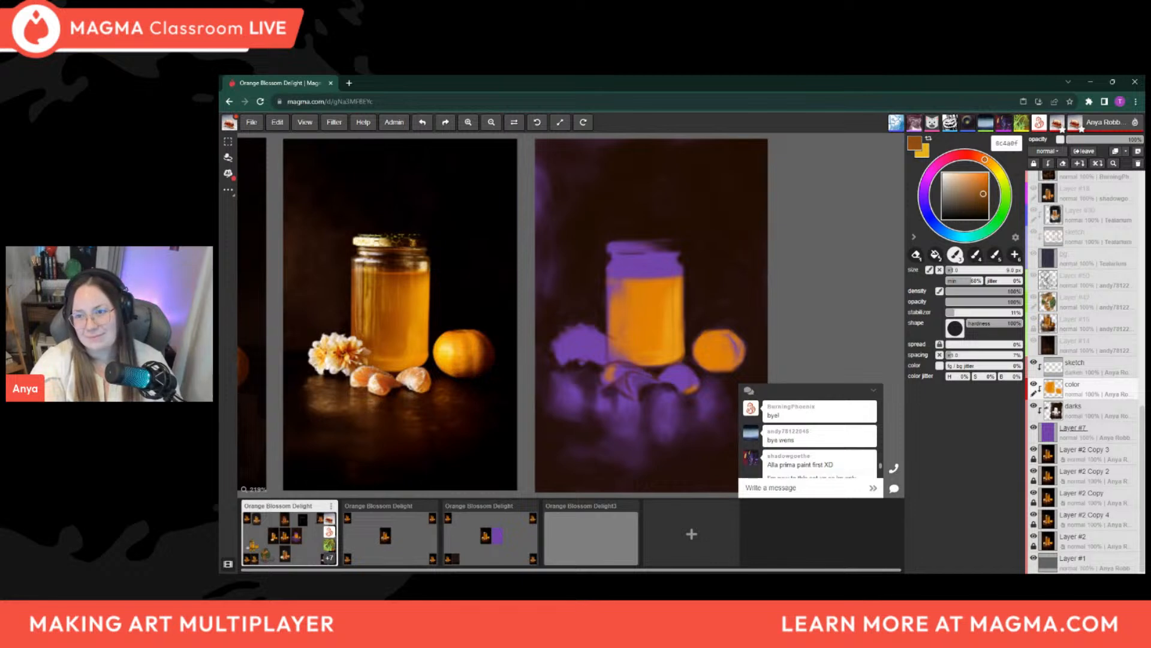
drag(982, 194, 984, 195)
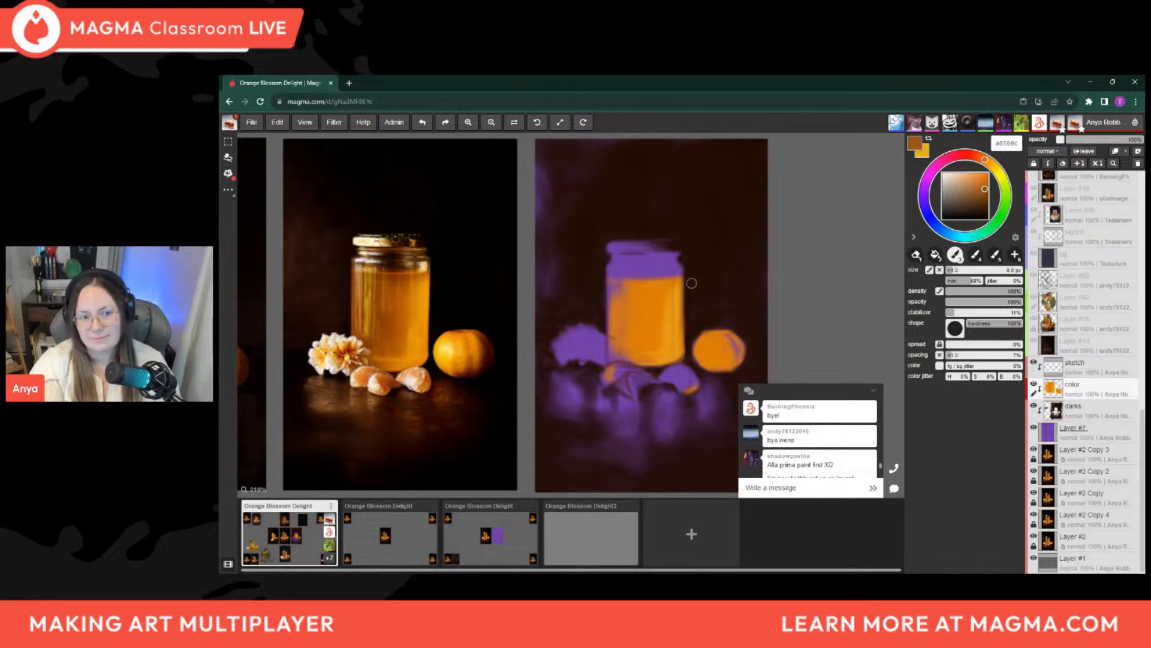
key(bracketright)
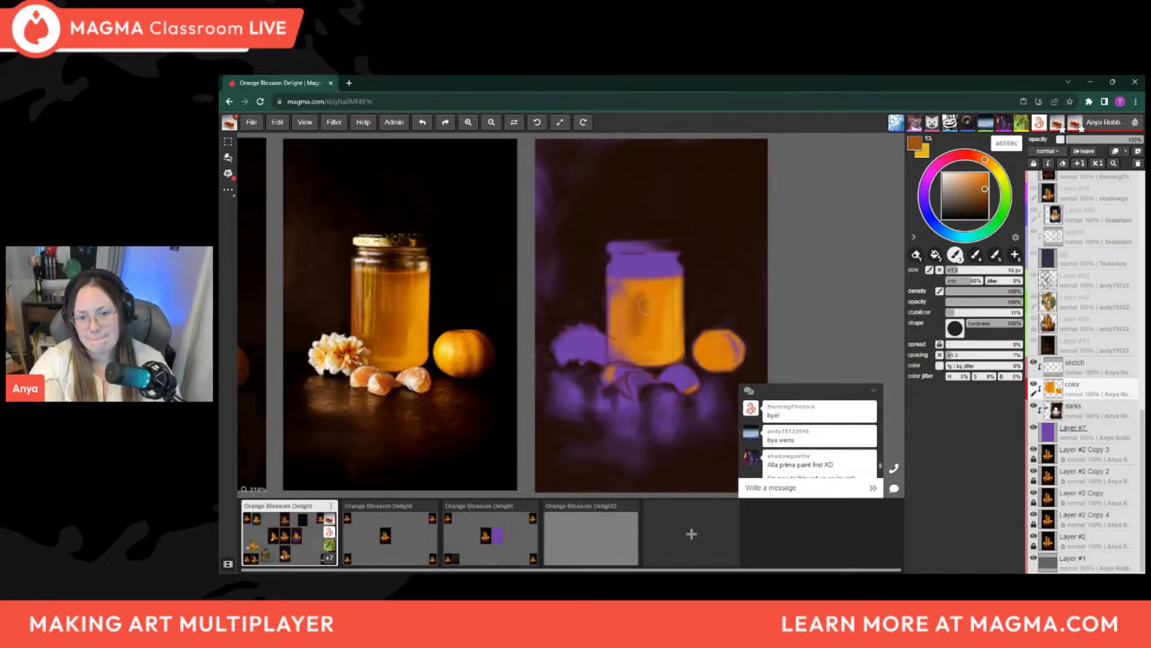
key(bracketright)
key(bracketright)
key(bracketright)
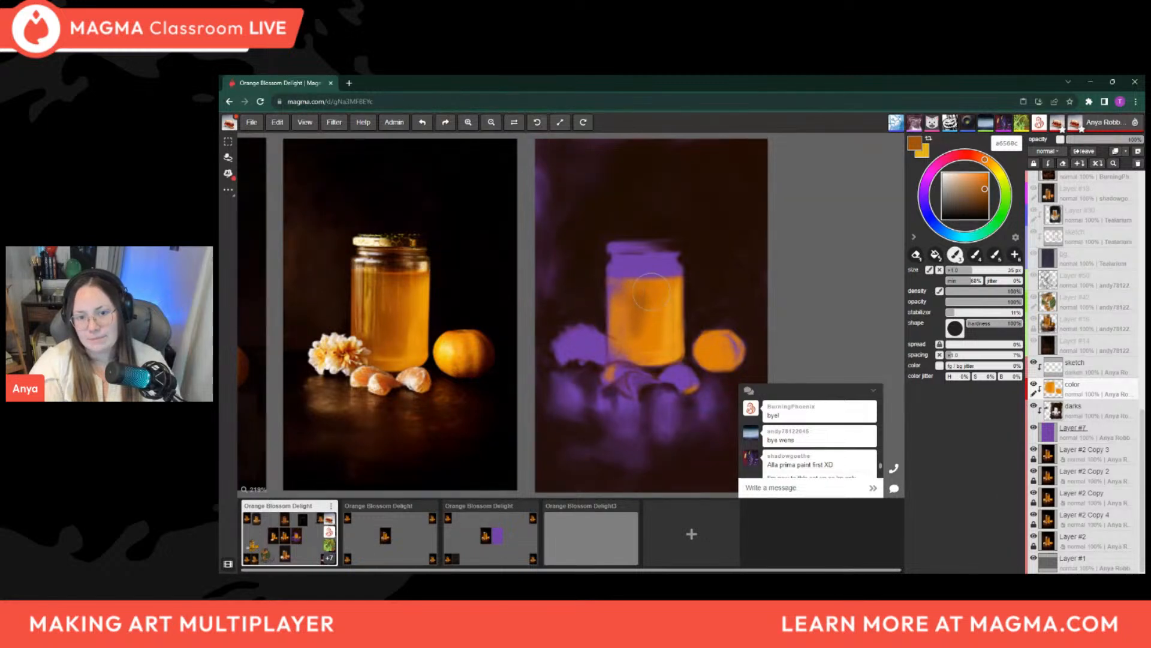
mouse_move(620, 297)
mouse_down()
mouse_move(629, 307)
mouse_move(642, 298)
mouse_up()
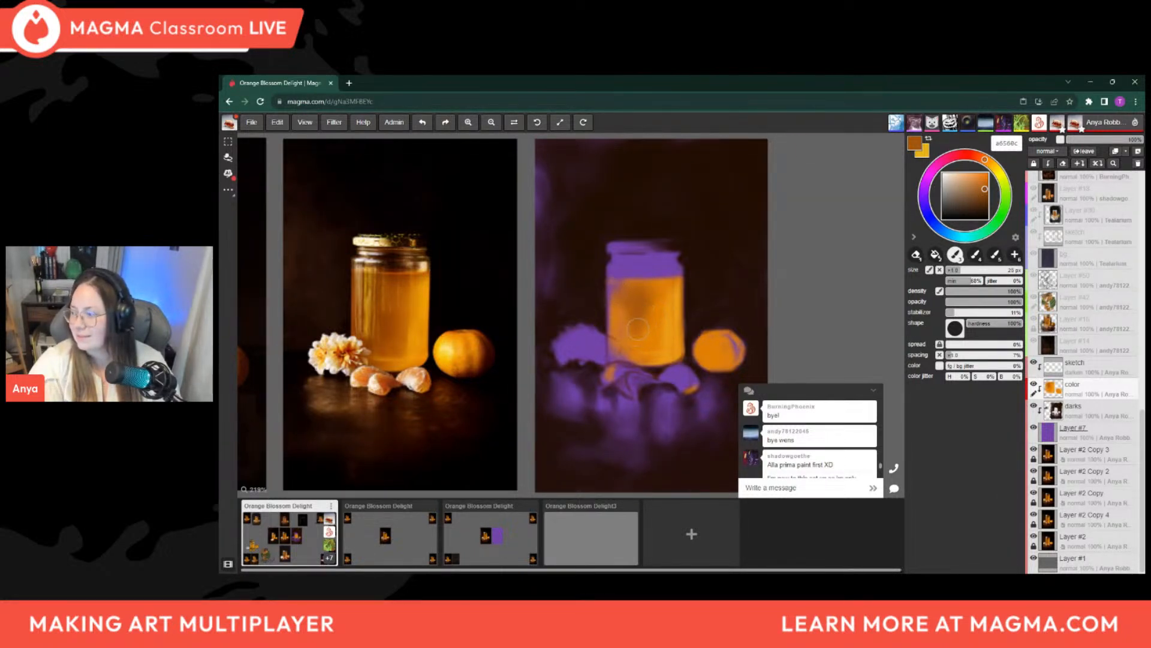
drag(636, 330, 639, 315)
Extend the burnt-orange shading down toward the base of the jar, reducing the brush to about 12 px
key(bracketleft)
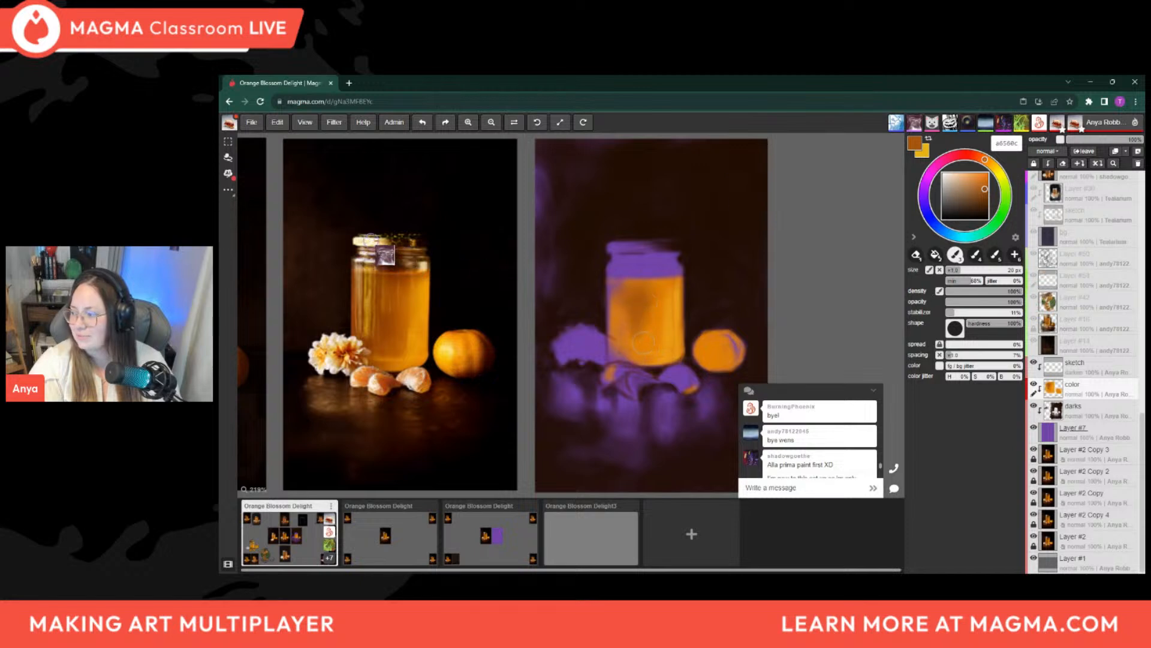
key(bracketleft)
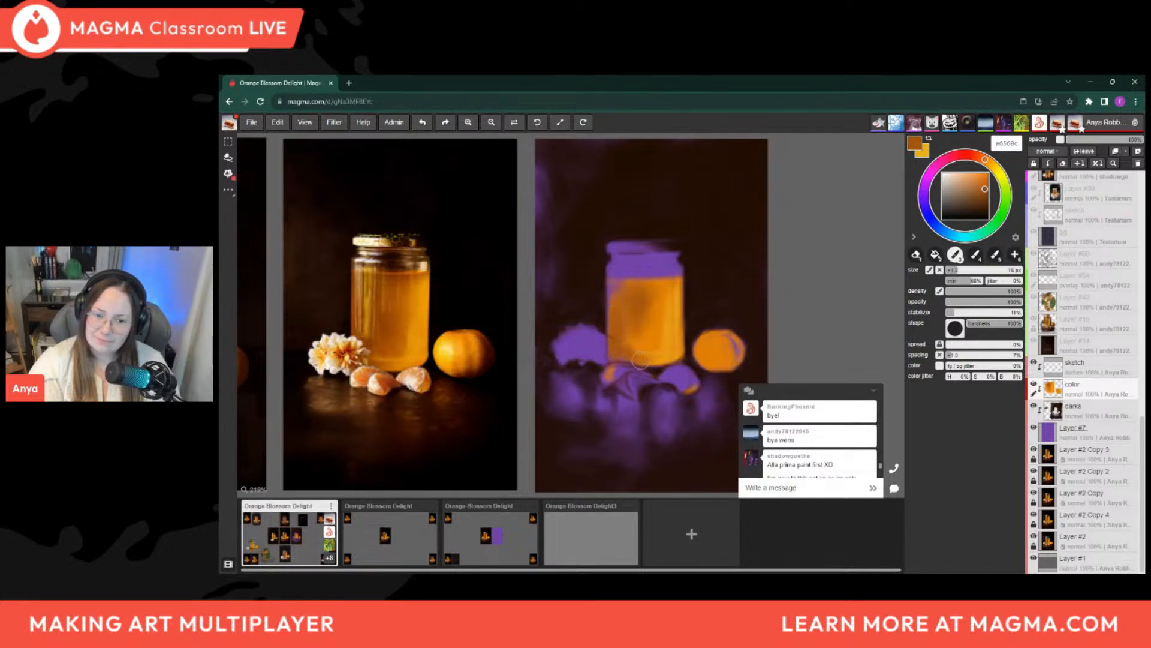
key(bracketright)
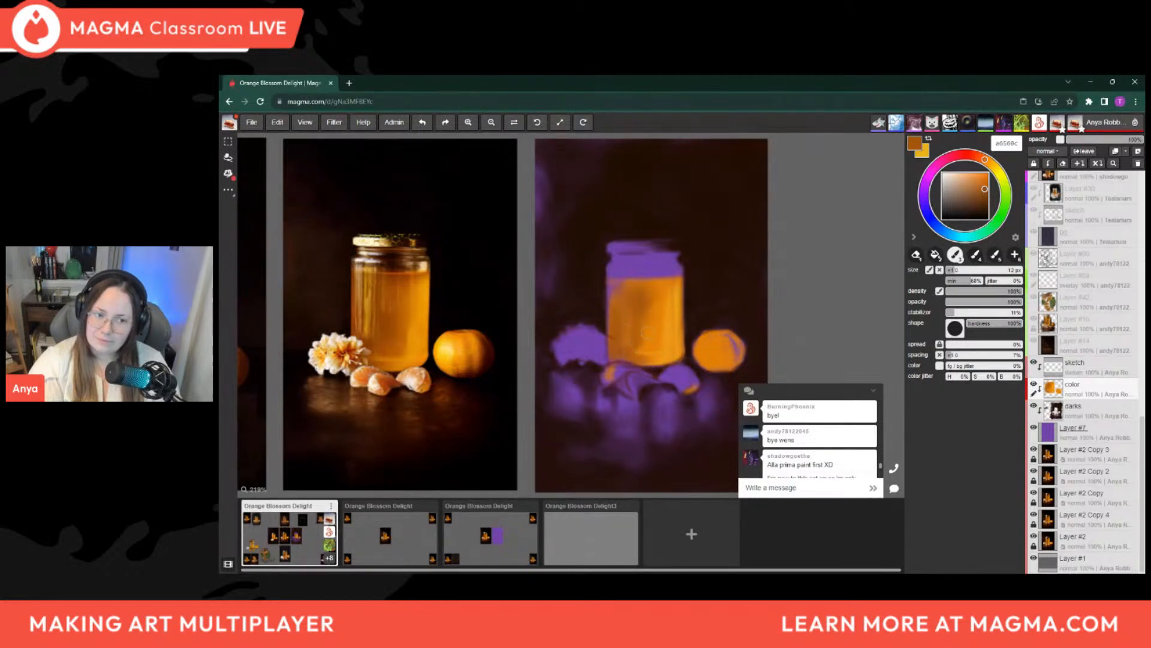
Cover the purple at the honey's upper-left corner and along its left edge with burnt orange, using a brush of about 20 to 12 px
key(bracketright)
key(bracketright)
key(bracketright)
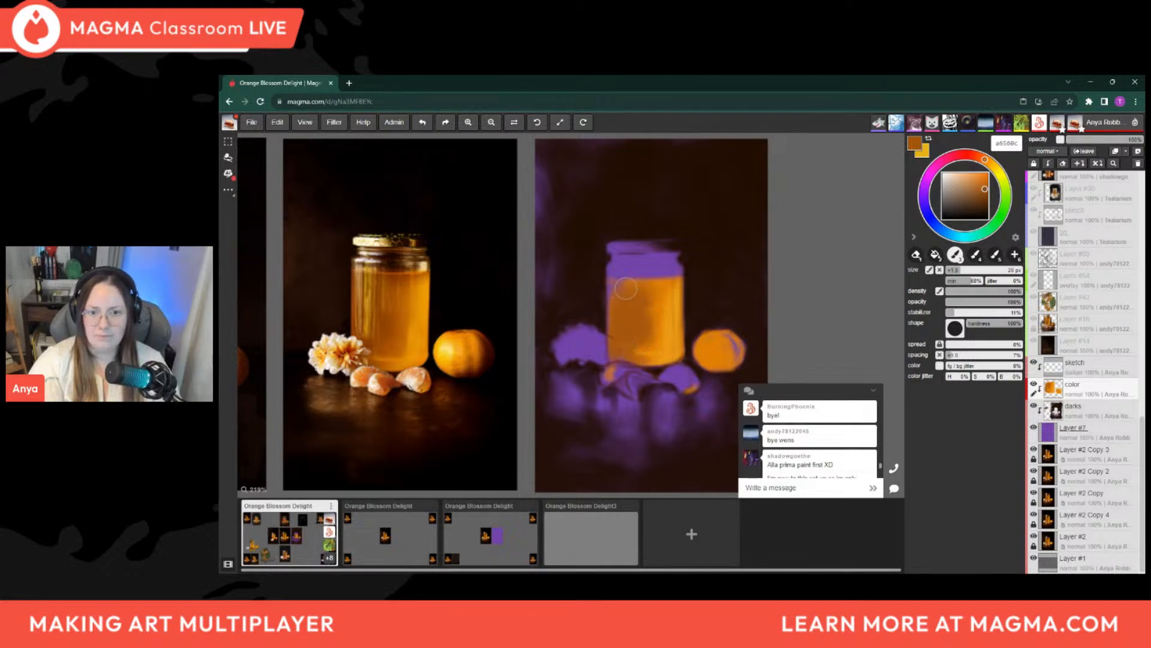
key(bracketleft)
key(bracketleft)
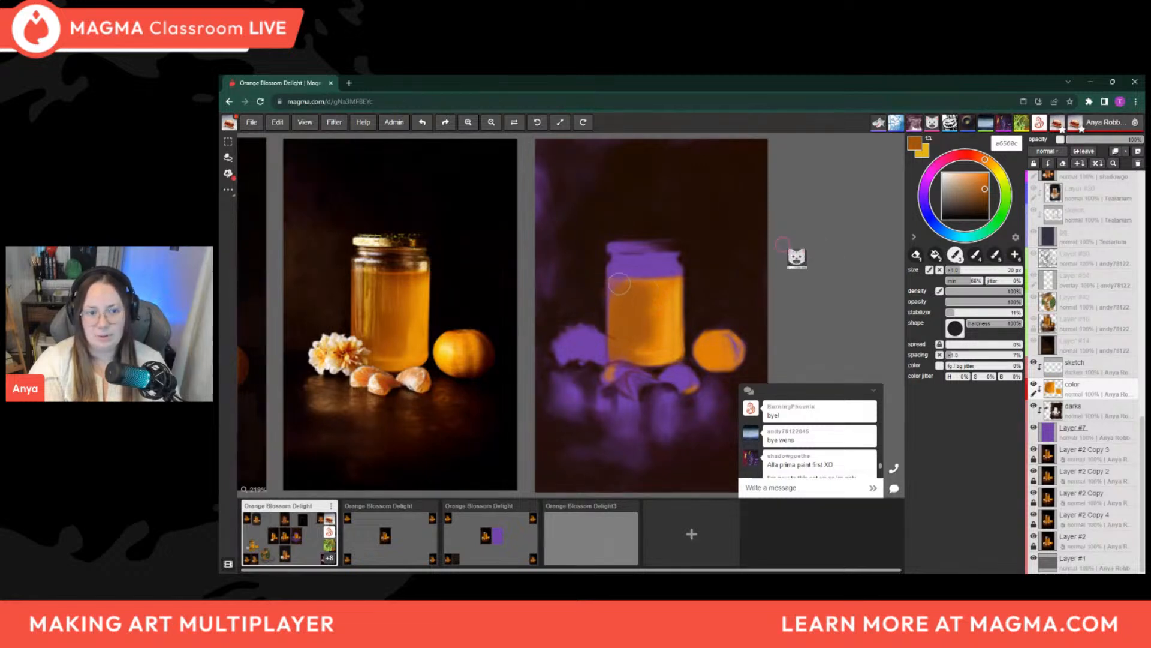
key(bracketleft)
key(bracketleft)
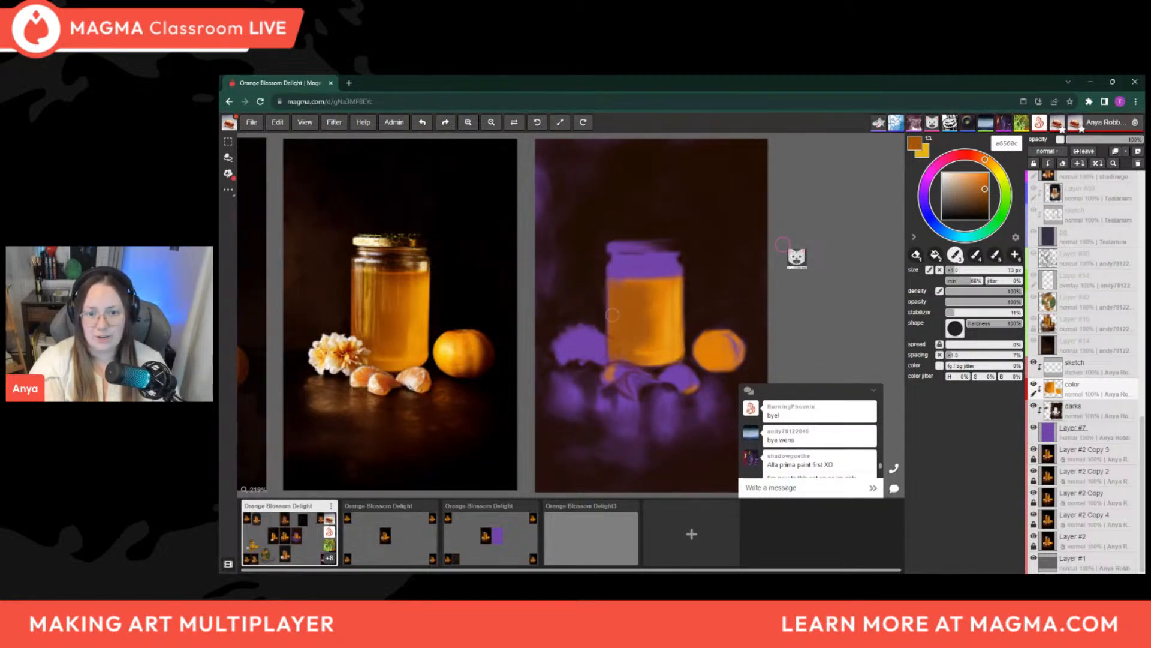
key(bracketright)
key(bracketright)
key(bracketright)
key(bracketright)
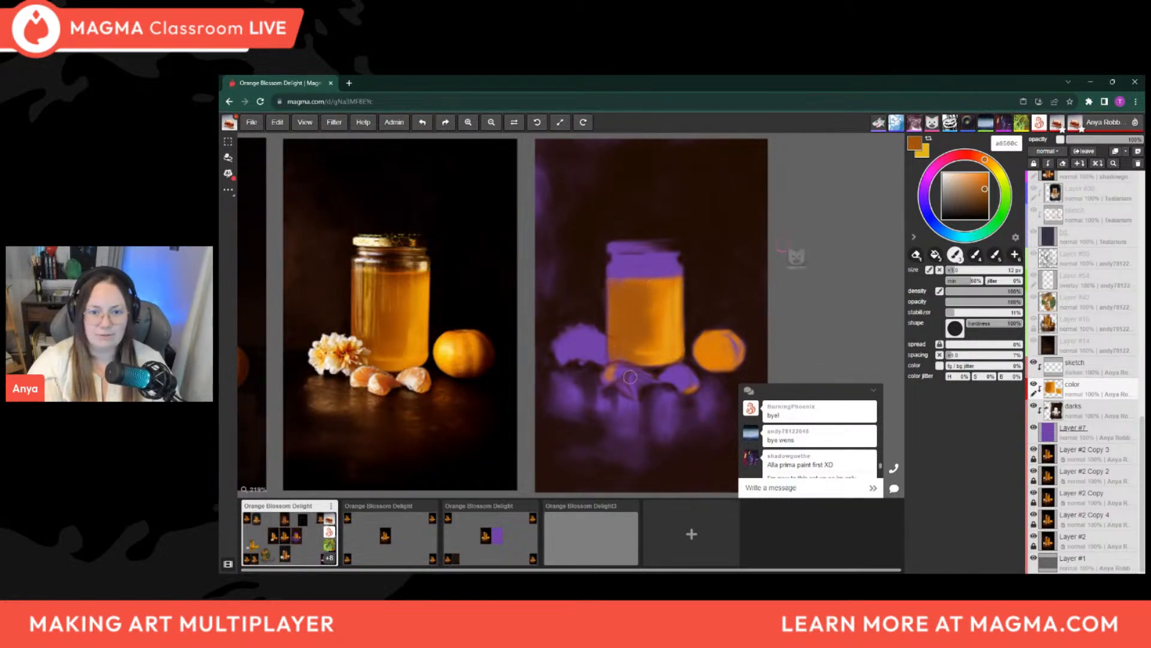
Pick the darker brown 793a00 and add thin shadow touches near the honey's top edge with a brush of about 7 to 5 px
key(bracketleft)
key(bracketleft)
key(bracketleft)
click(987, 197)
click(988, 197)
key(bracketright)
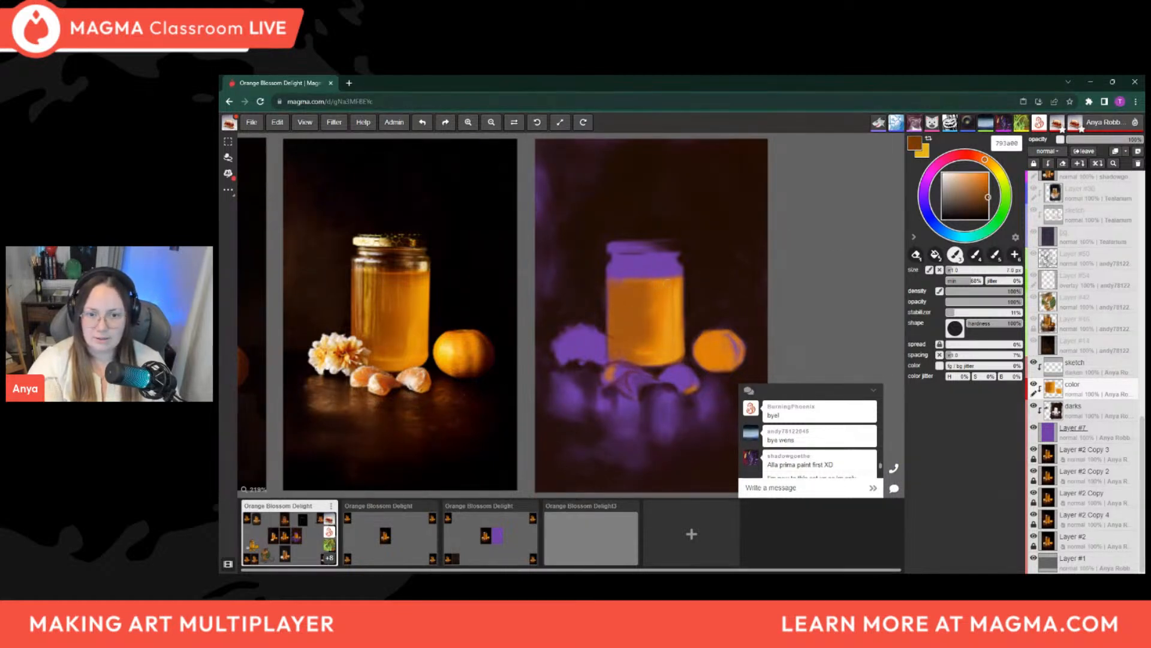
key(bracketleft)
key(bracketleft)
key(bracketleft)
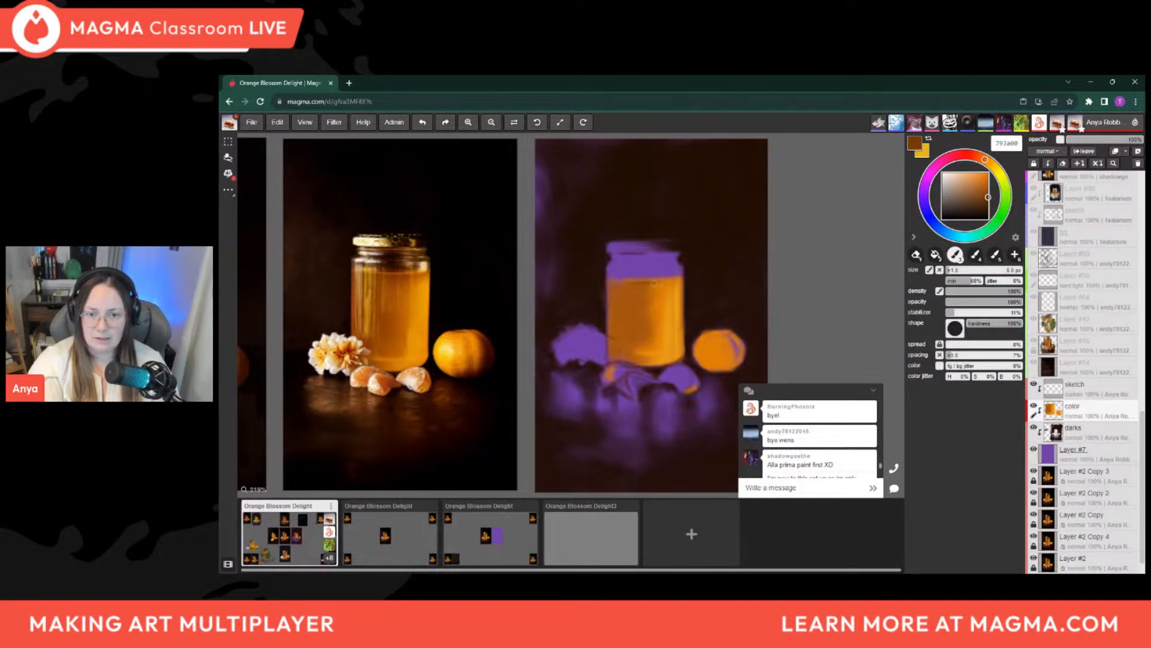
Deepen the honey's left side with soft 793a00 brown, enlarging the brush to about 16 and 25 px
key(bracketright)
key(bracketright)
key(bracketright)
key(bracketright)
key(bracketright)
key(bracketright)
key(bracketright)
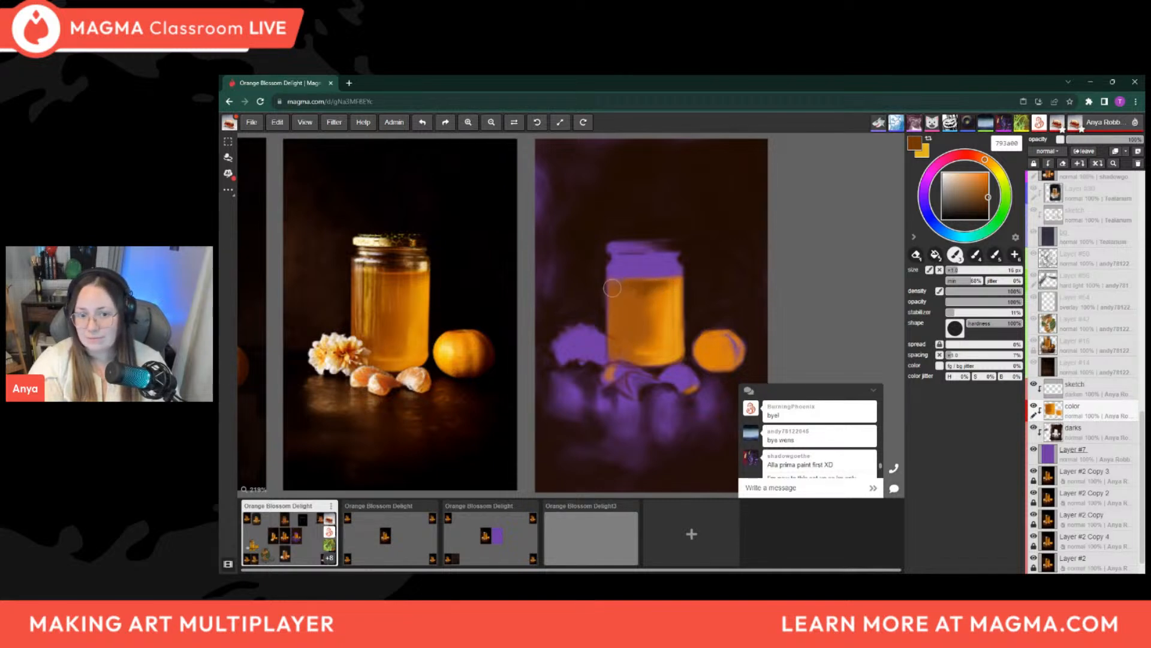
key(])
key(])
key(])
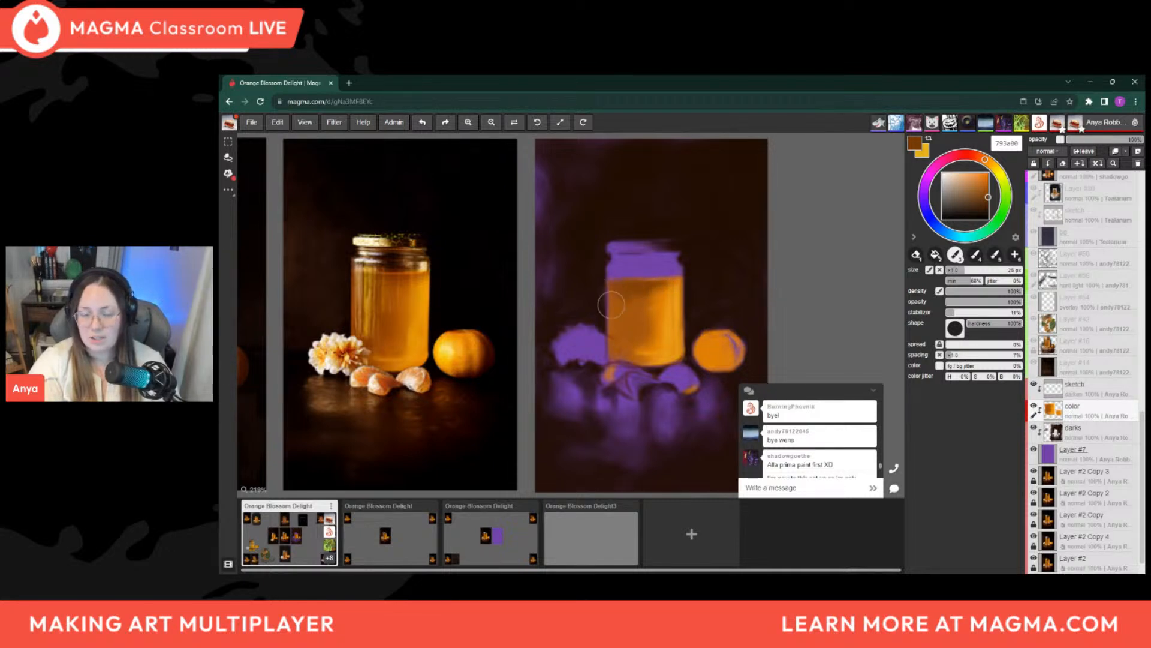
key(])
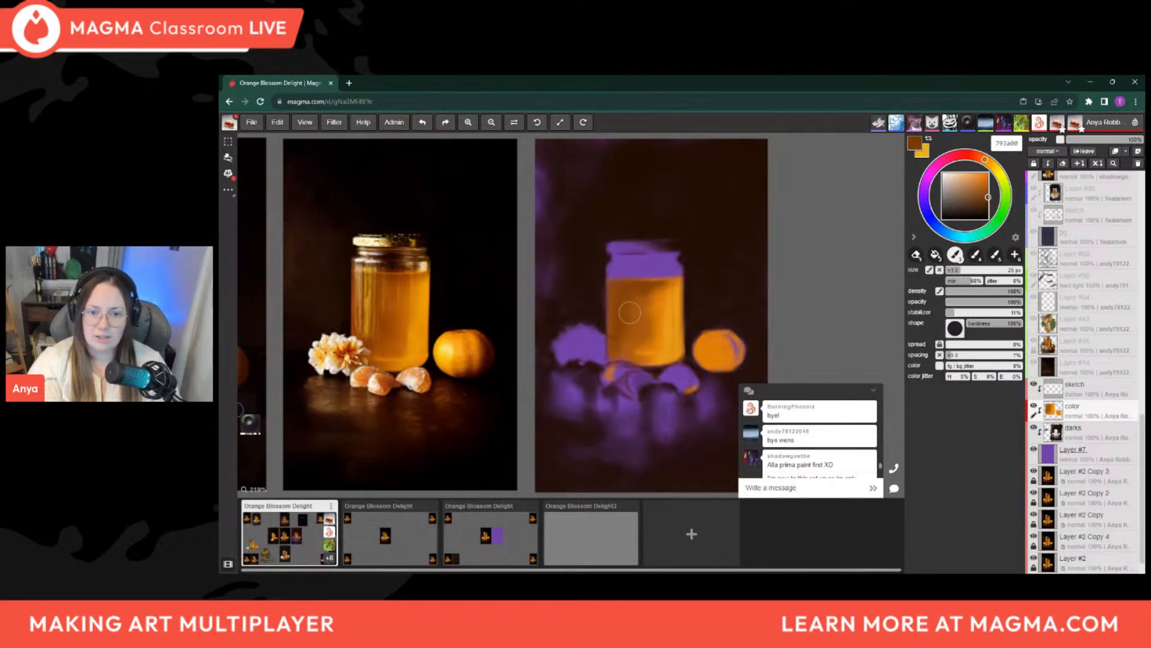
Soften the brown shading toward the middle of the honey with a brush of about 14 to 20 px
key([)
key([)
key([)
key([)
key([)
key([)
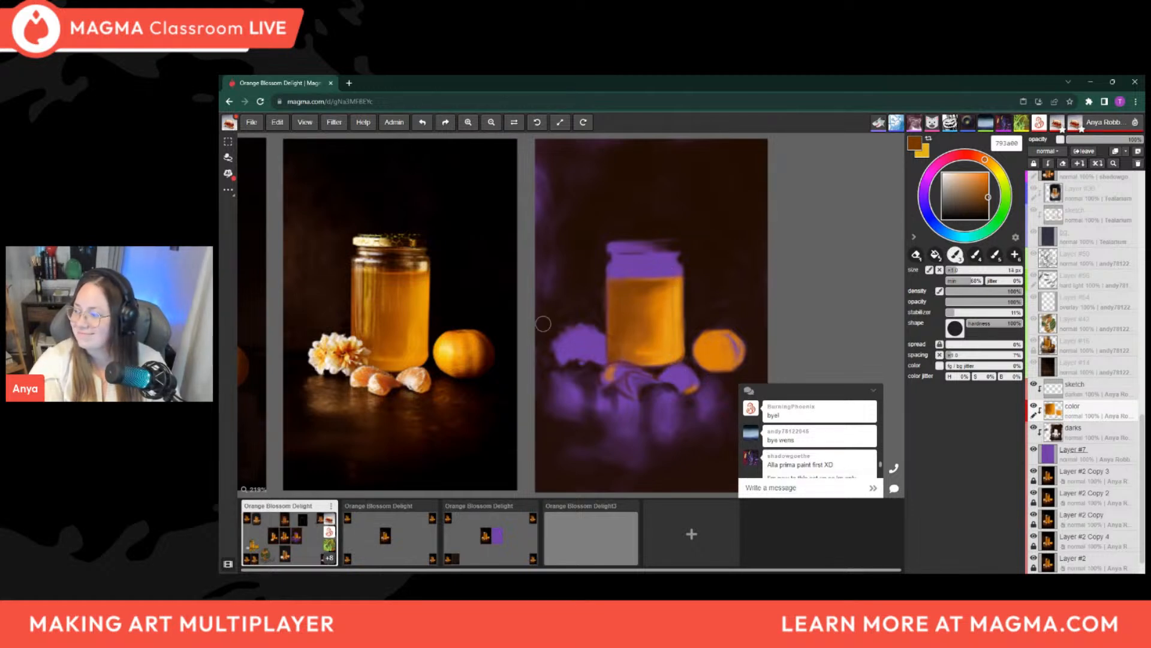
key(])
key(])
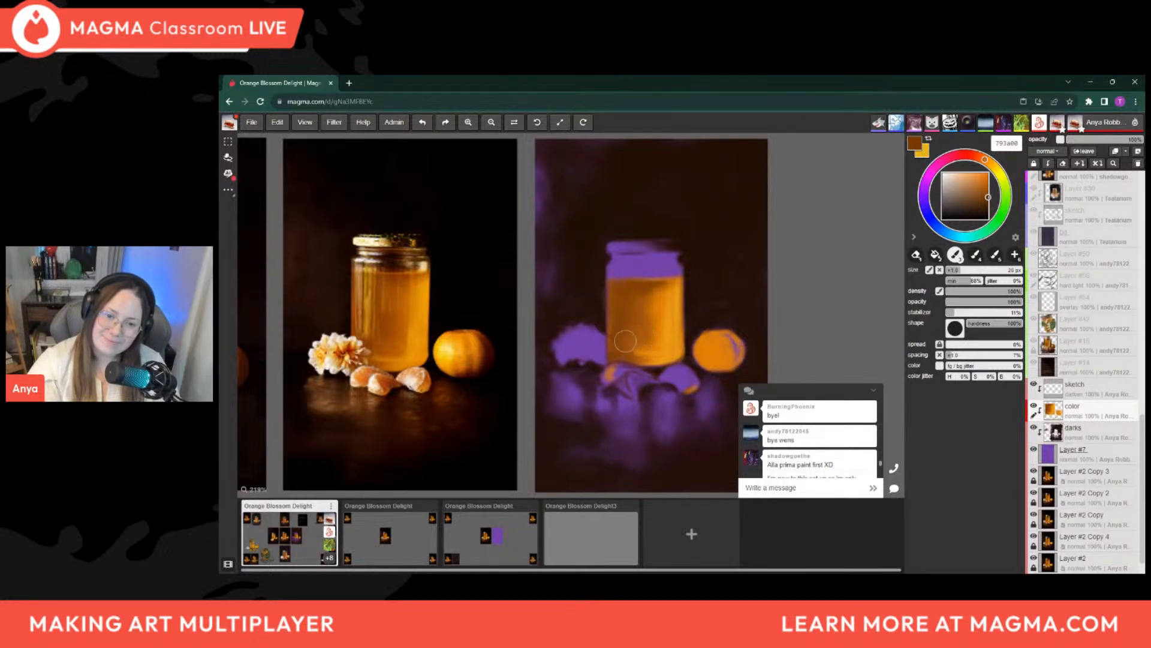
Sample the honey's orange and its lighter ec9c14, and brush light strokes into the right half at about 12 px
alt+click(661, 316)
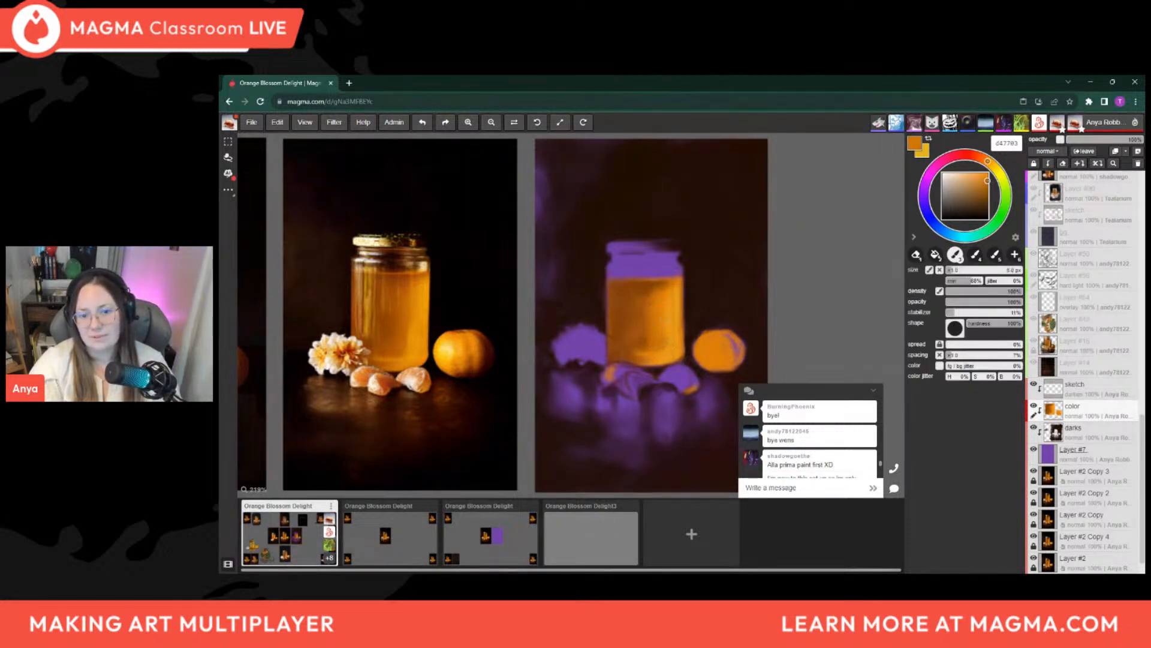
key(alt)
alt+click(678, 306)
key(bracketright)
key(bracketright)
key(bracketright)
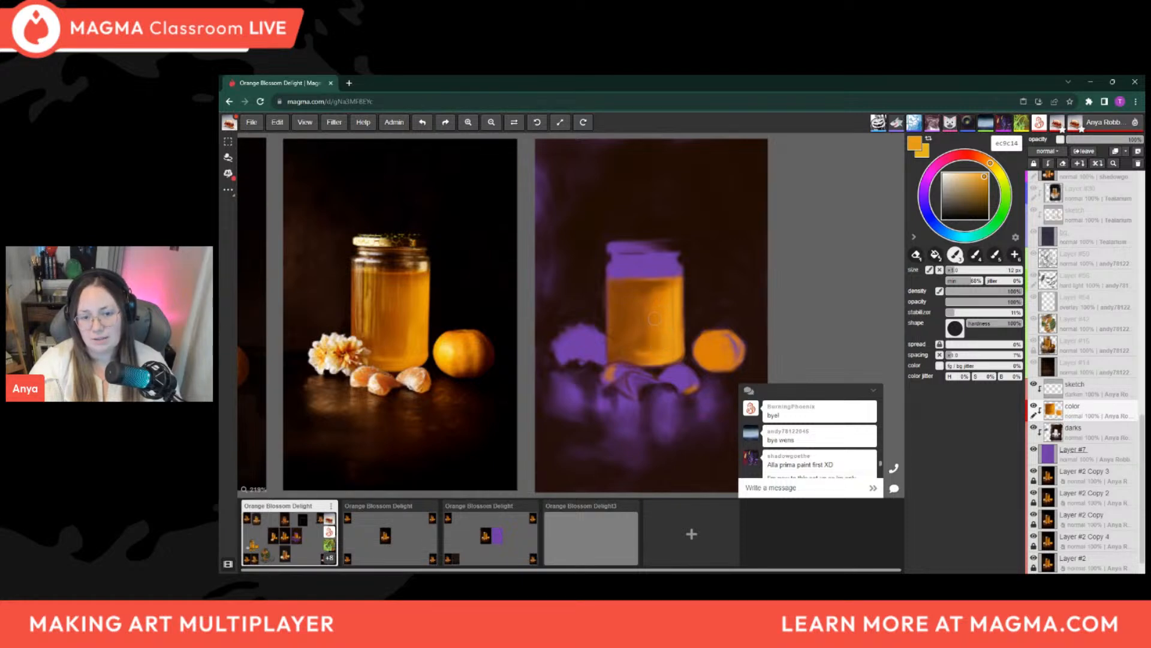
Sample orange d27604 from the reference jar's honey and stroke it into the lower right of the painted honey with a smaller brush
alt+click(403, 329)
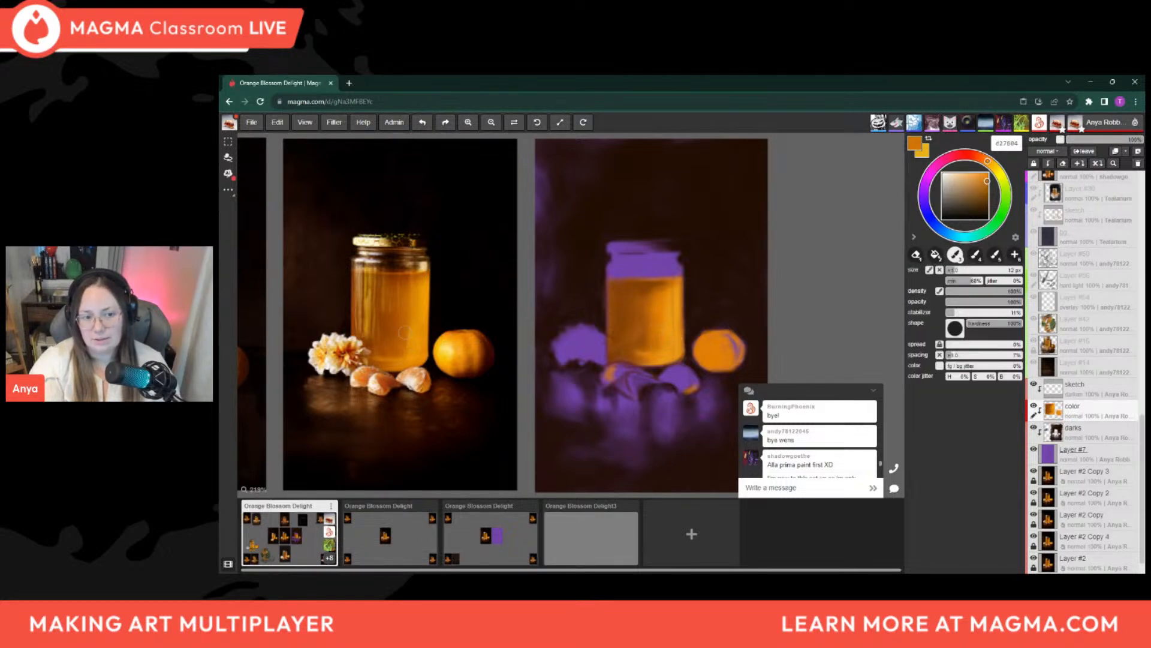
key(bracketleft)
key(bracketleft)
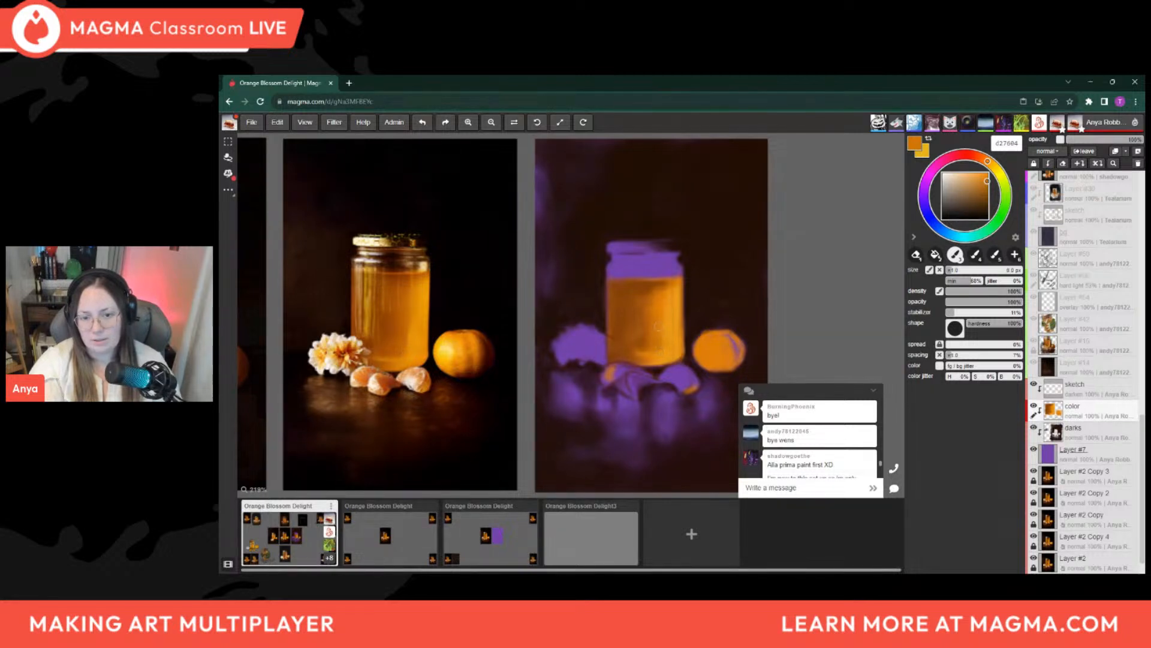
drag(662, 349, 650, 328)
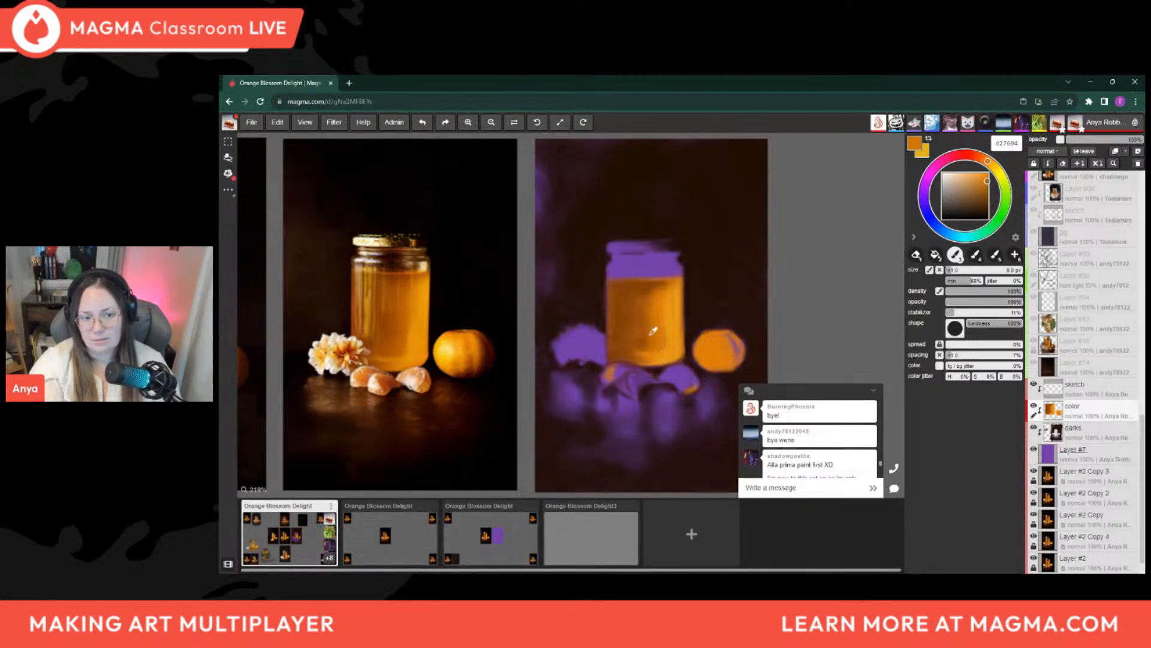
Sample the darker orange ab590c from the painted honey and blend it across the lower and upper middle, enlarging the brush to about 25 px
key(alt)
alt+click(652, 332)
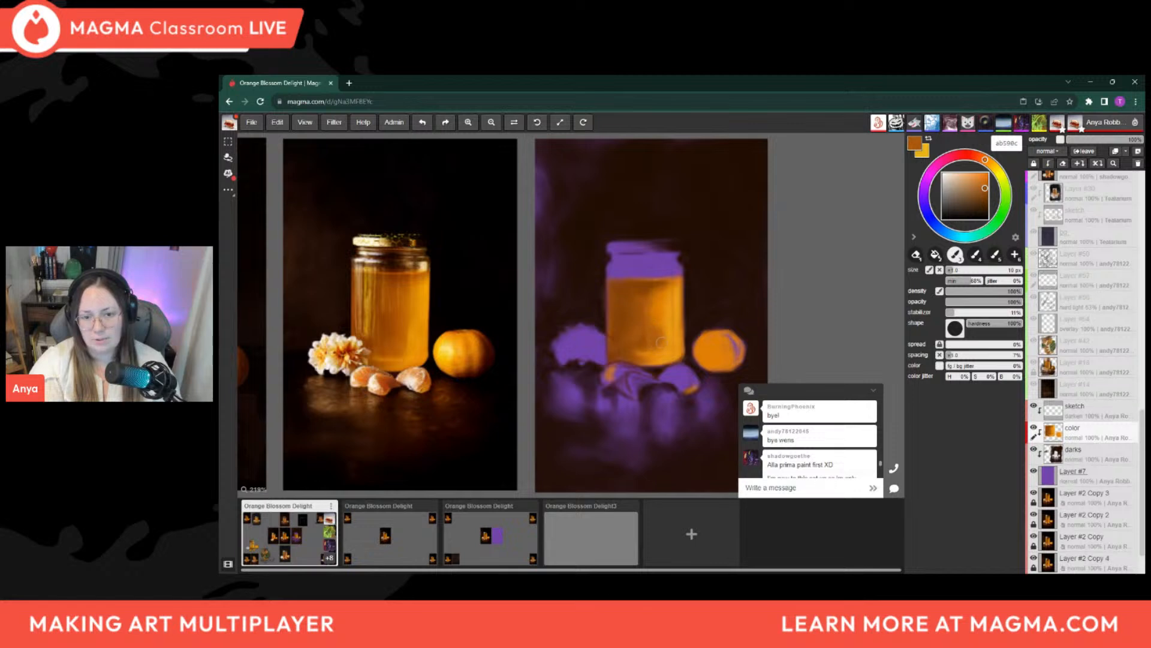
key(bracketright)
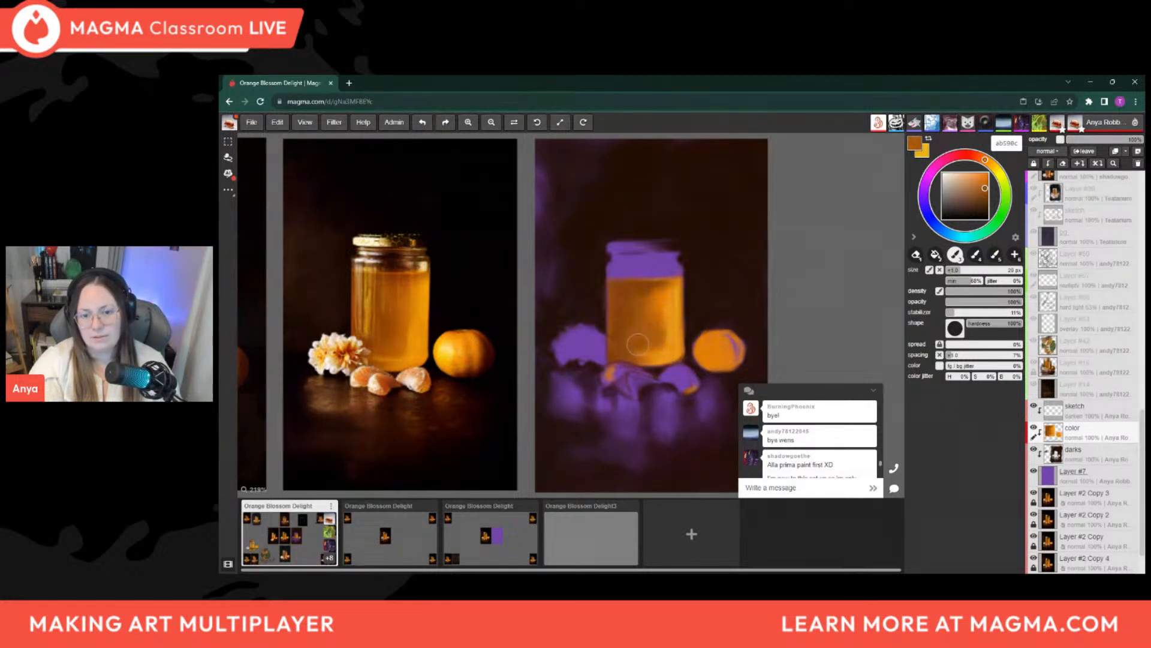
key(bracketright)
key(bracketright)
key(bracketright)
key(bracketright)
key(bracketright)
drag(649, 293, 670, 293)
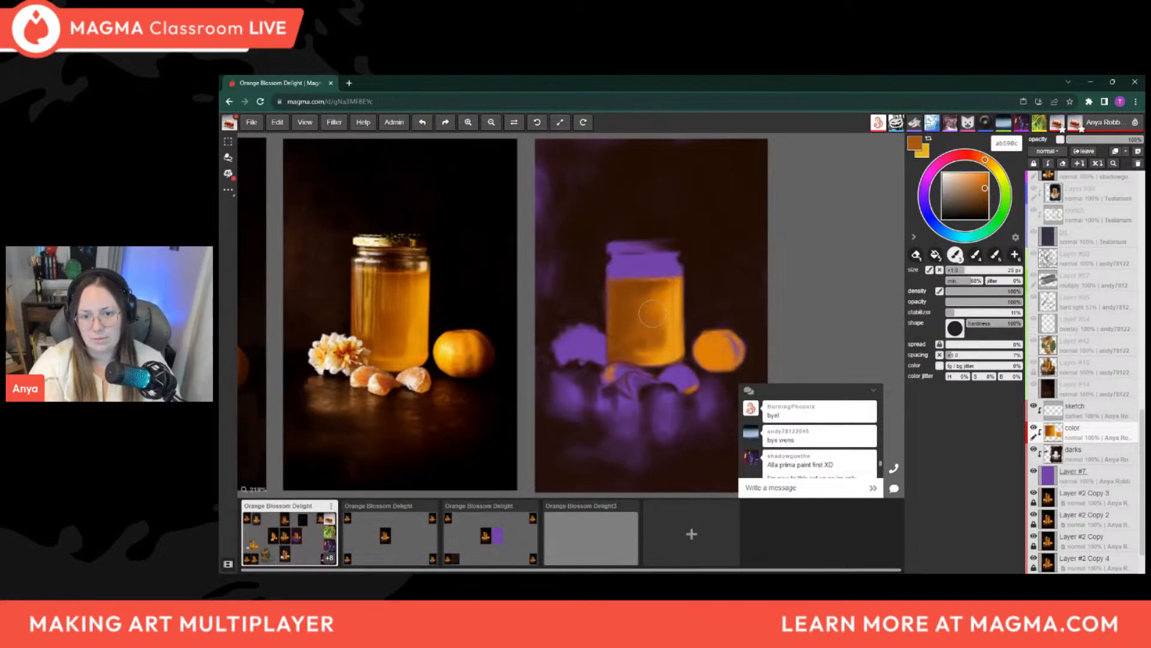
Sample the dark background brown 200e03 and paint horizontal bands across the jar's purple neck, narrowing the brush from about 12 to 5 px
alt+click(713, 258)
alt+click(696, 277)
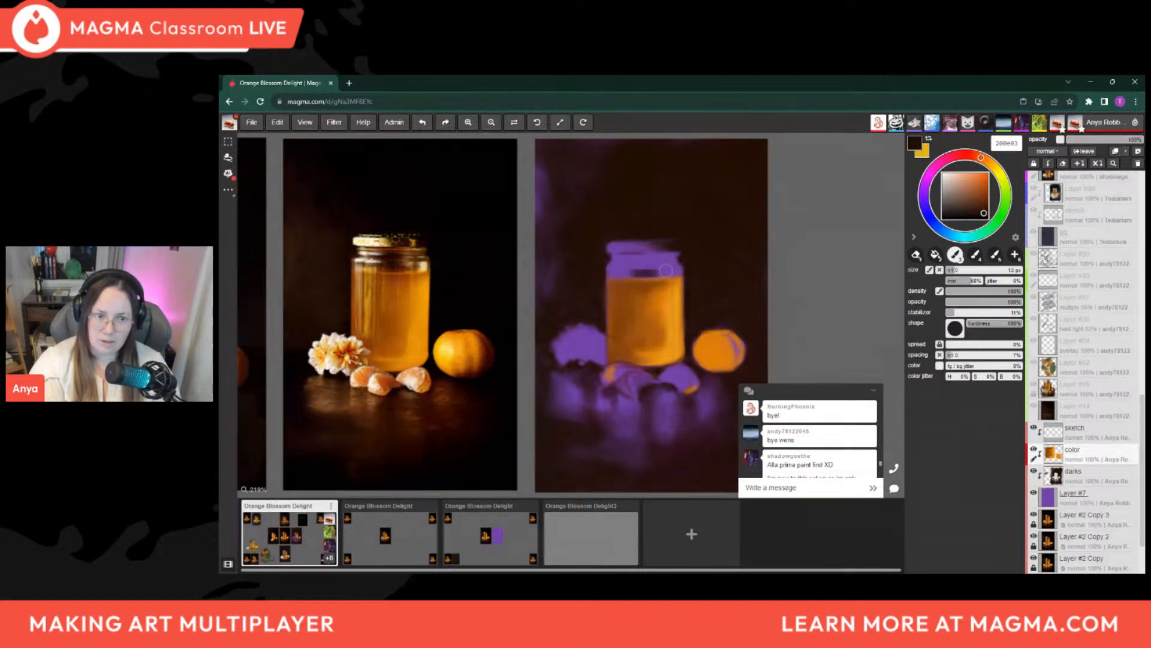
key(bracketleft)
key(bracketleft)
drag(633, 271, 654, 269)
key(bracketleft)
key(bracketleft)
key(bracketleft)
key(bracketleft)
key(bracketleft)
key(bracketleft)
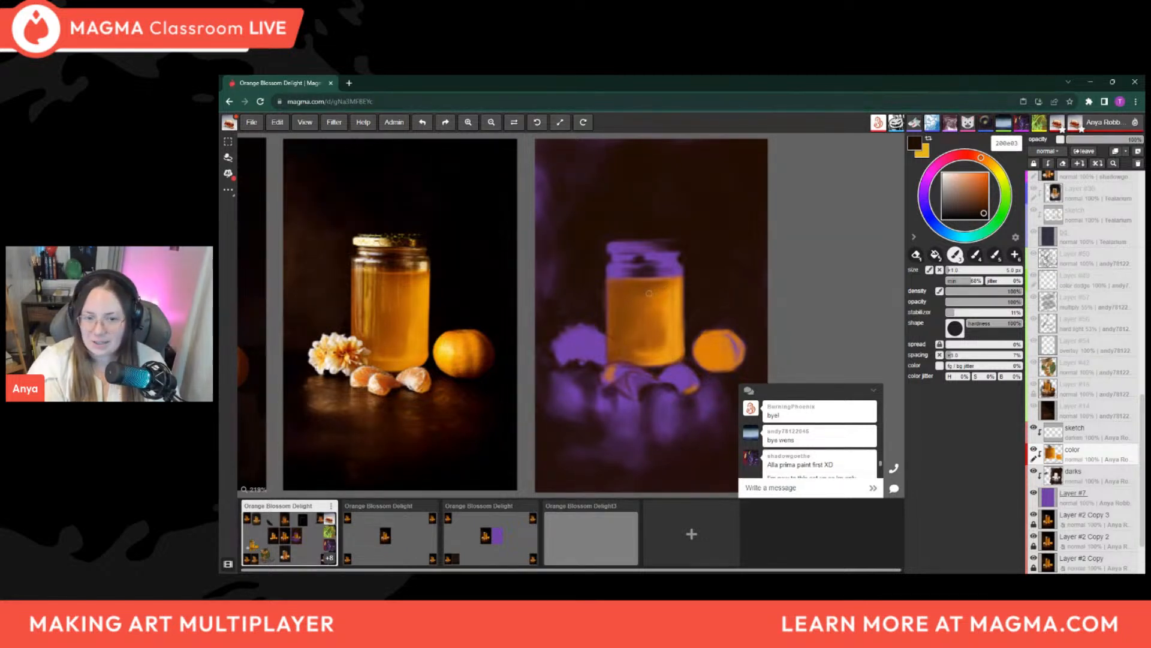
Examine the whole shared canvas with all the participants' honey jar paintings
scroll(645, 277, down, 8)
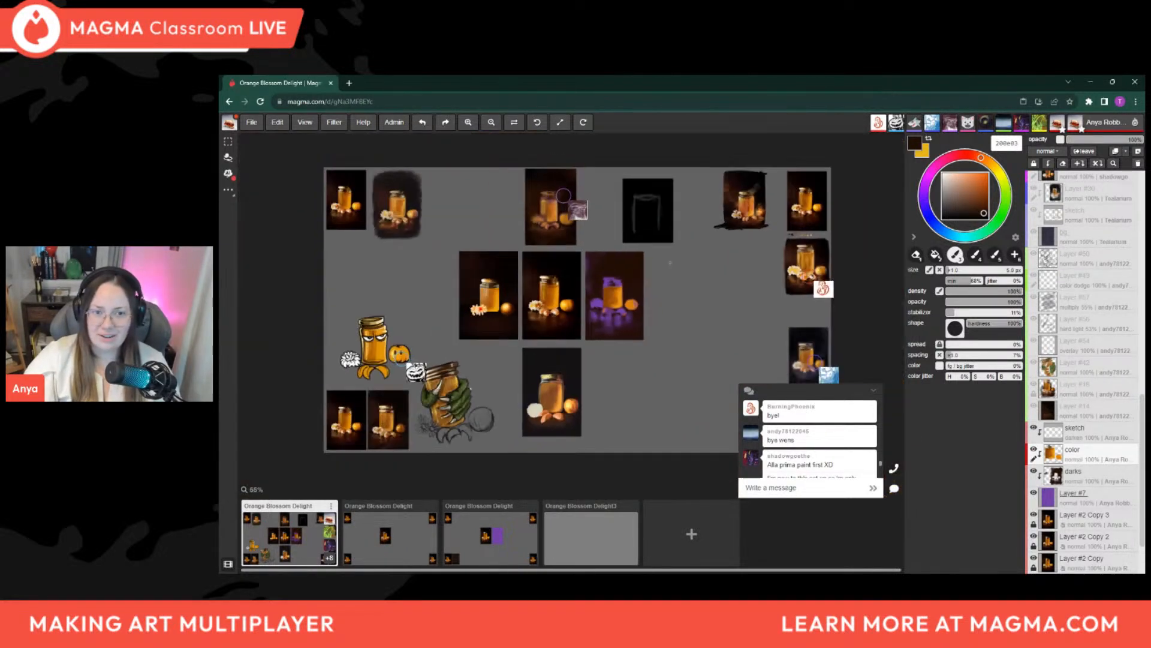
scroll(645, 277, down, 1)
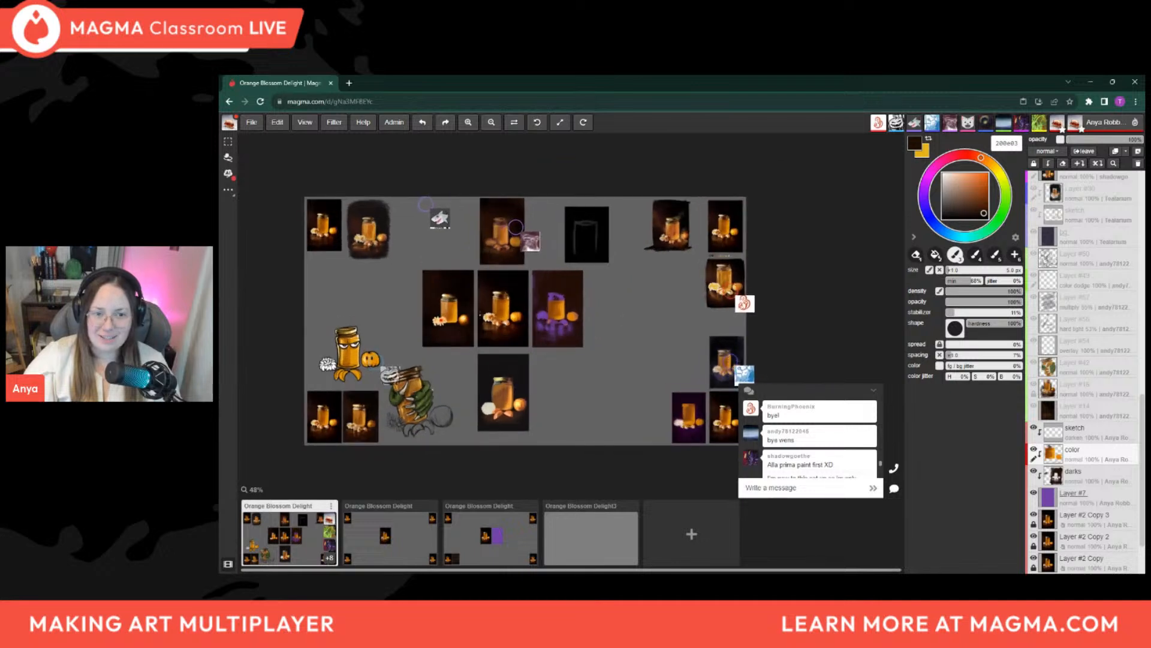
scroll(443, 322, up, 1)
scroll(629, 272, down, 1)
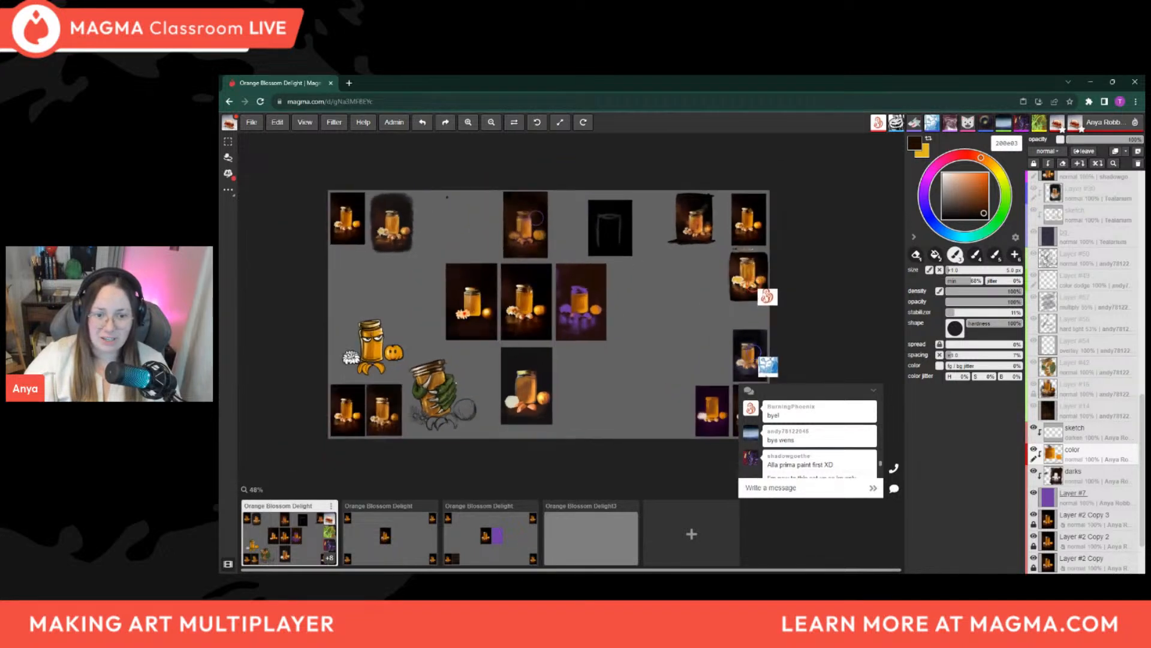
scroll(522, 310, down, 1)
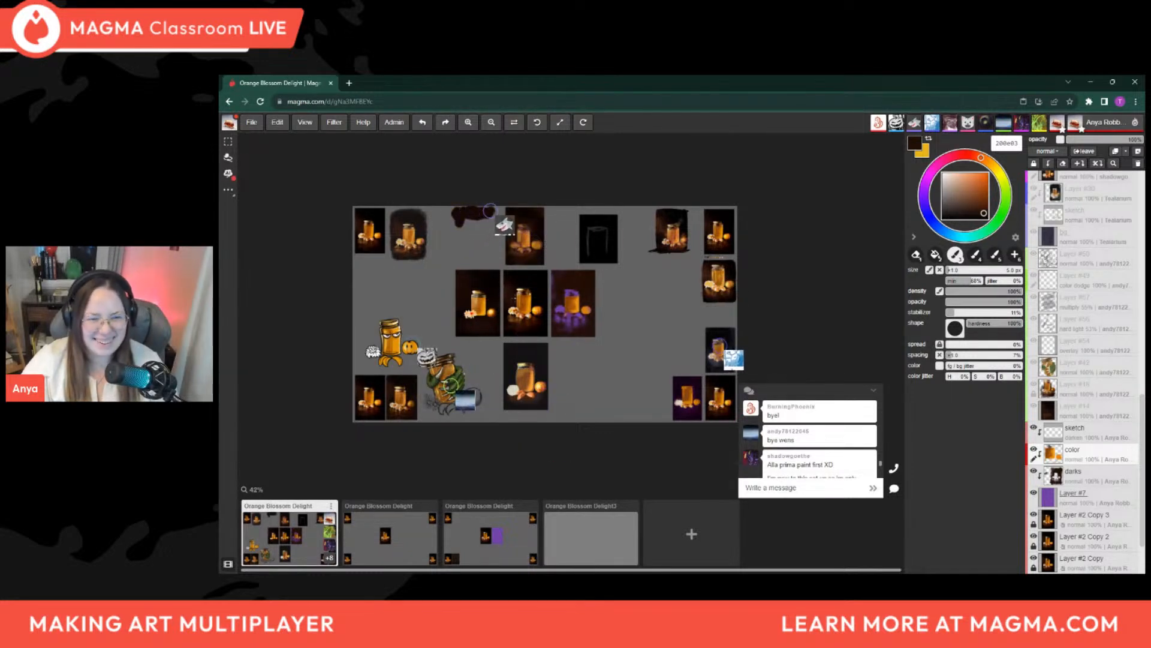
scroll(492, 330, up, 2)
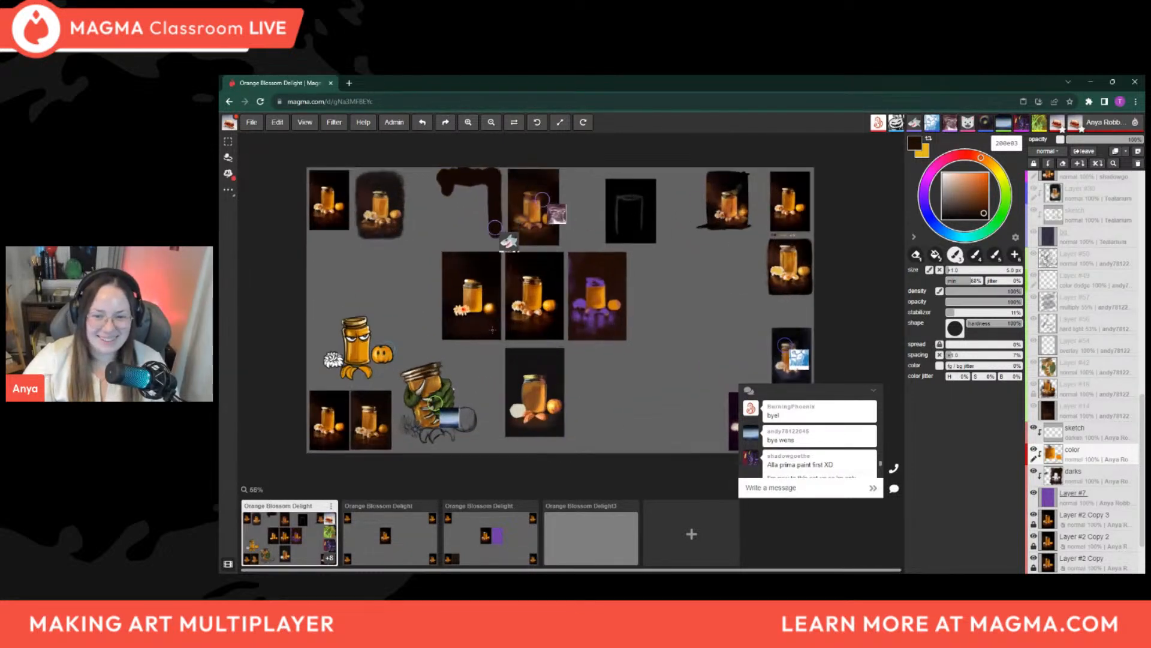
scroll(570, 341, down, 1)
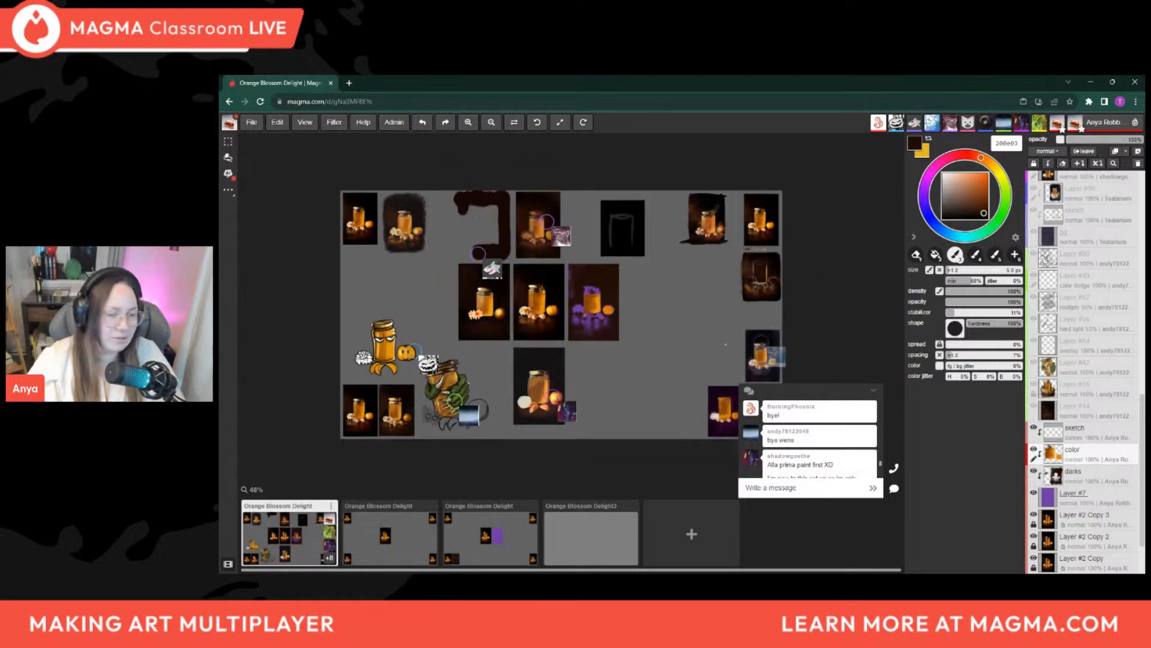
middle_drag(506, 380, 567, 368)
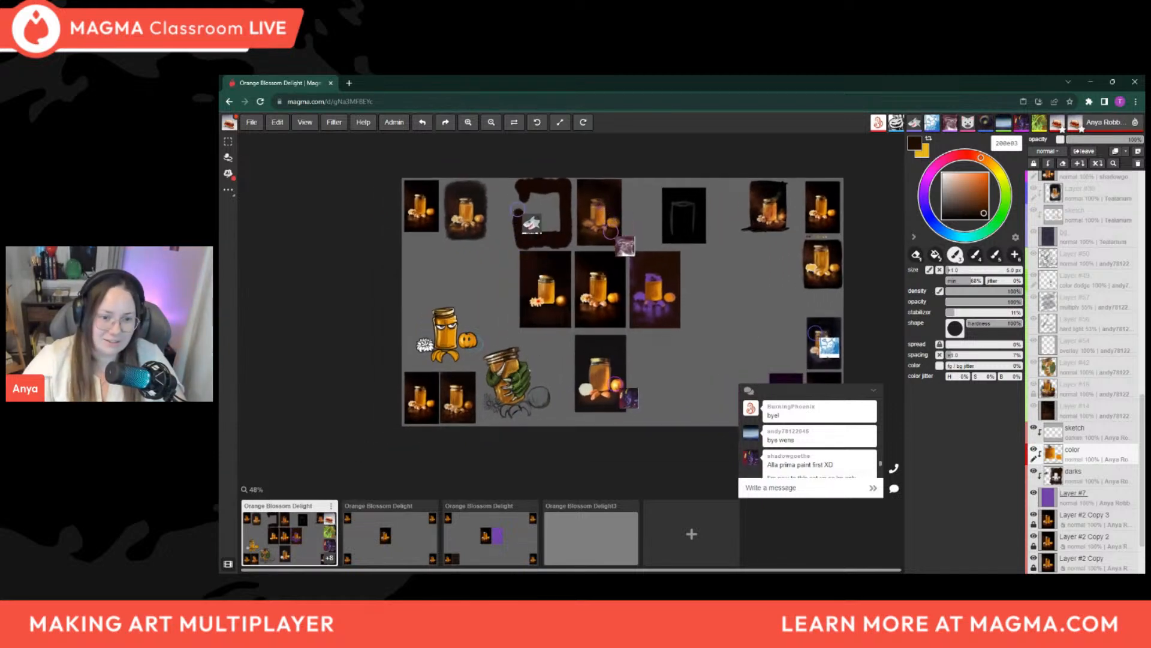
Examine the cartoon jar with the grumpy face and the jar gripped by the green clawed hand
scroll(473, 381, up, 6)
middle_drag(546, 346, 536, 322)
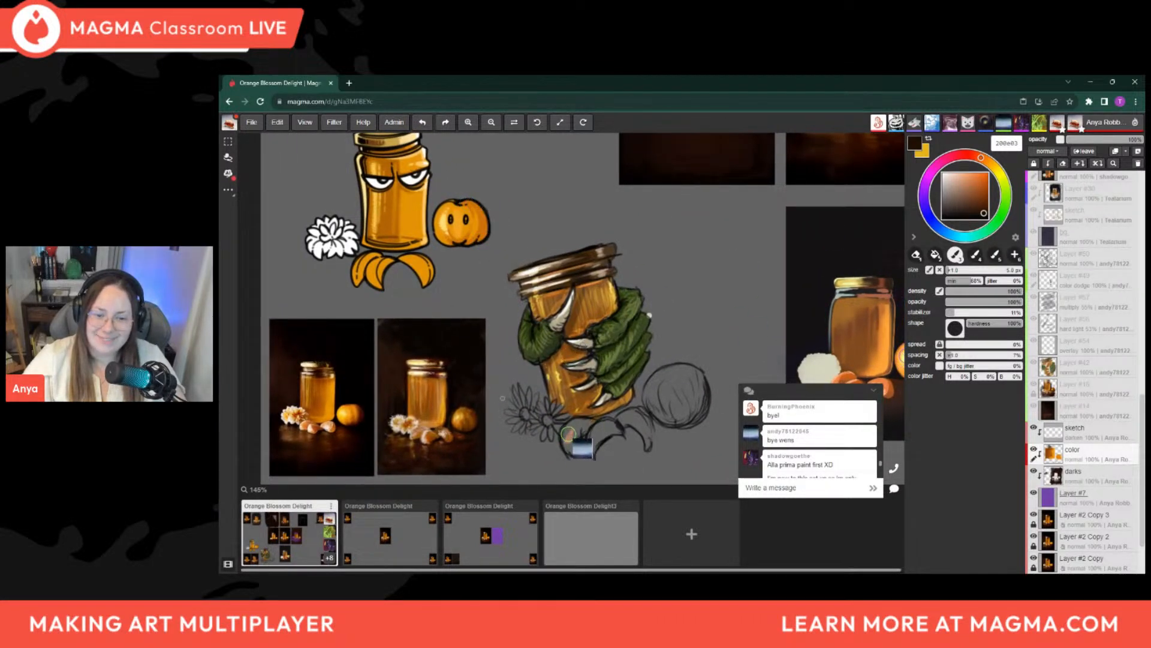
scroll(511, 394, down, 1)
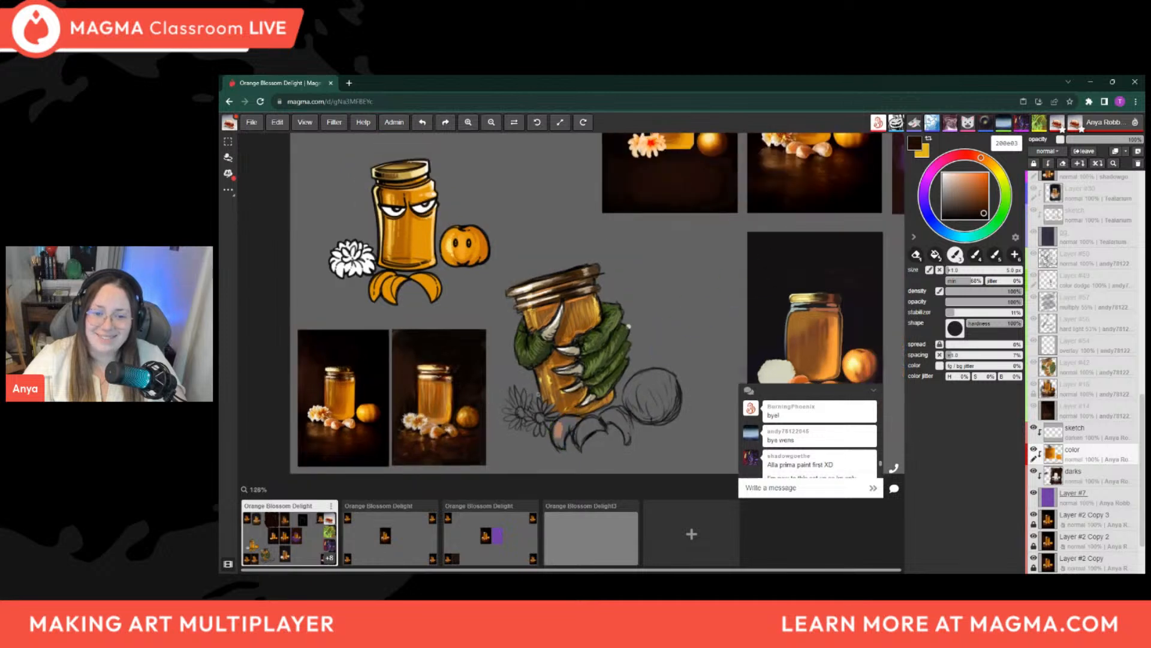
drag(562, 371, 583, 439)
drag(534, 329, 541, 409)
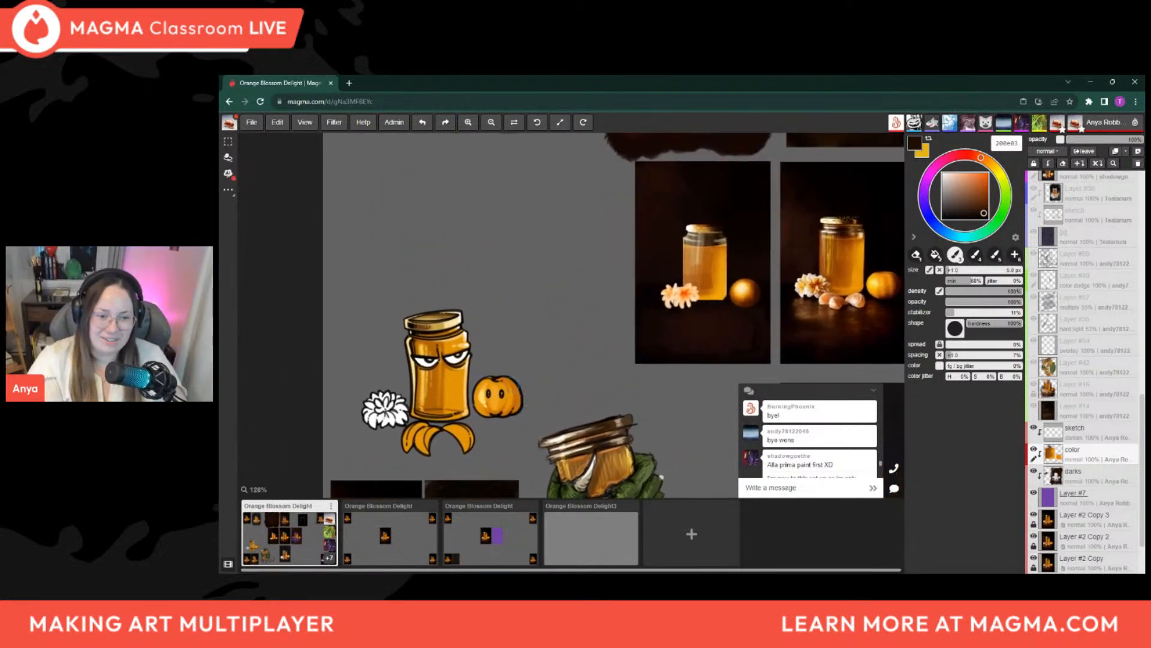
Examine the participants' jar studies along the canvas's upper edge, including the new dark brown backdrop
drag(638, 317, 543, 422)
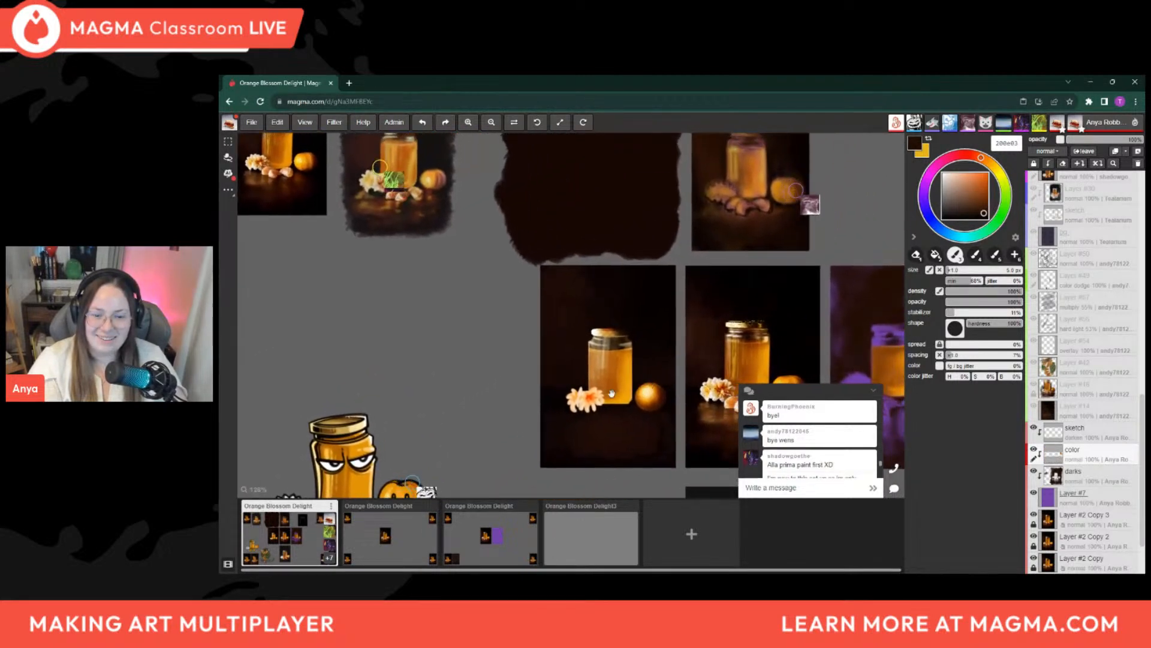
drag(649, 386, 637, 460)
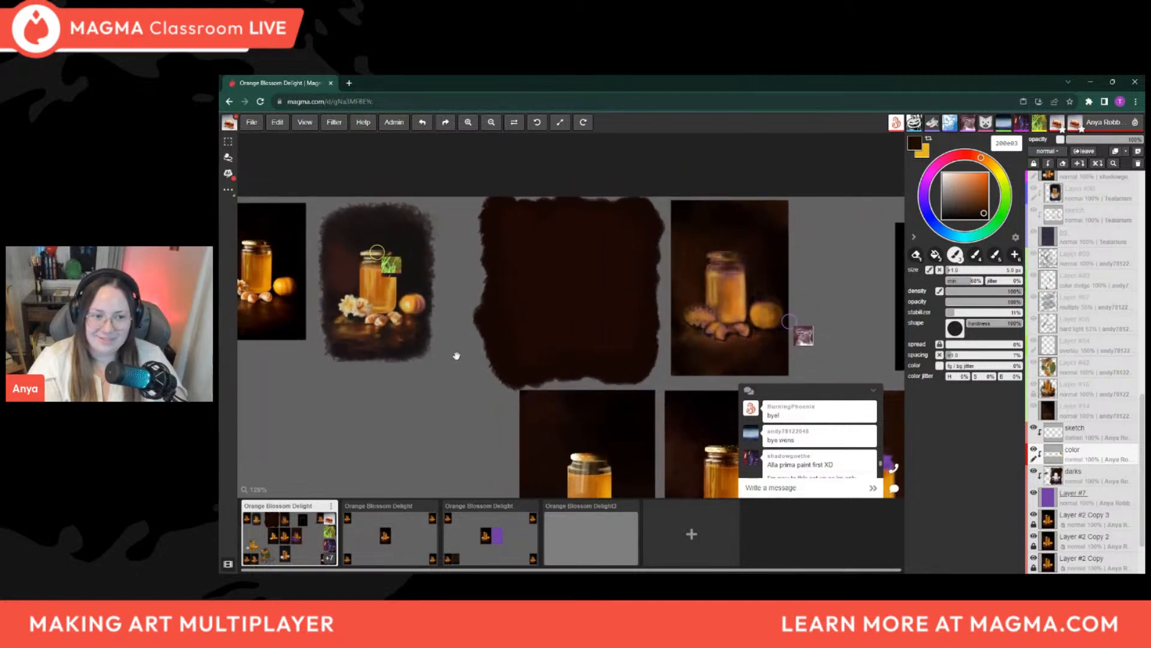
drag(471, 347, 567, 369)
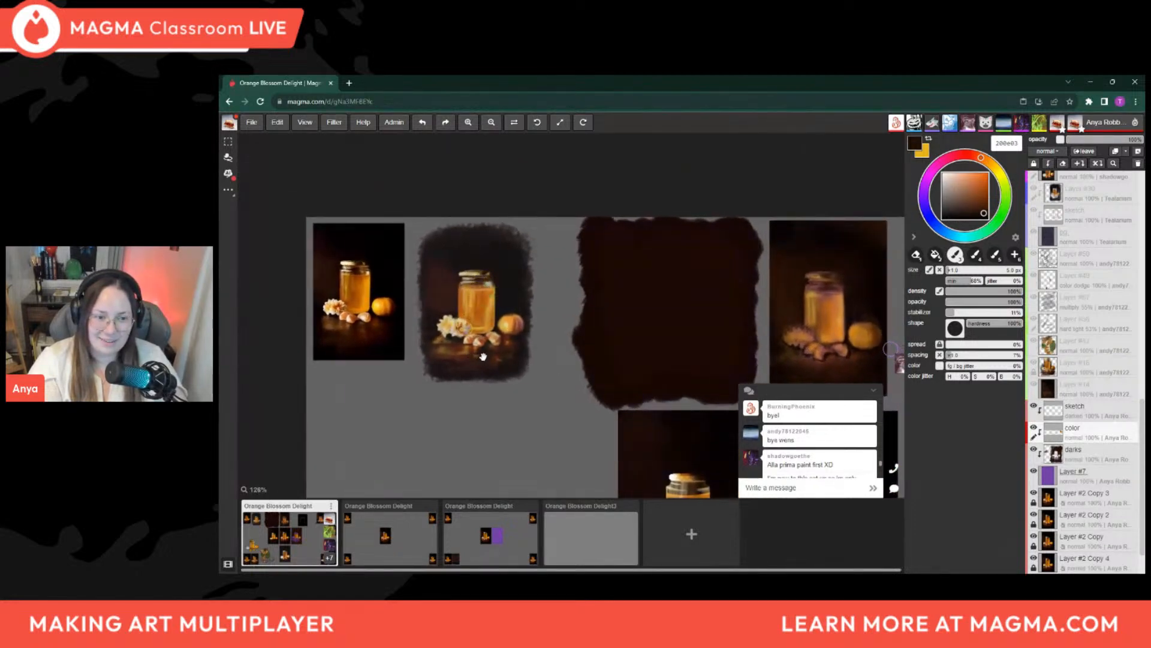
drag(607, 364, 535, 349)
drag(817, 364, 694, 341)
drag(866, 384, 489, 342)
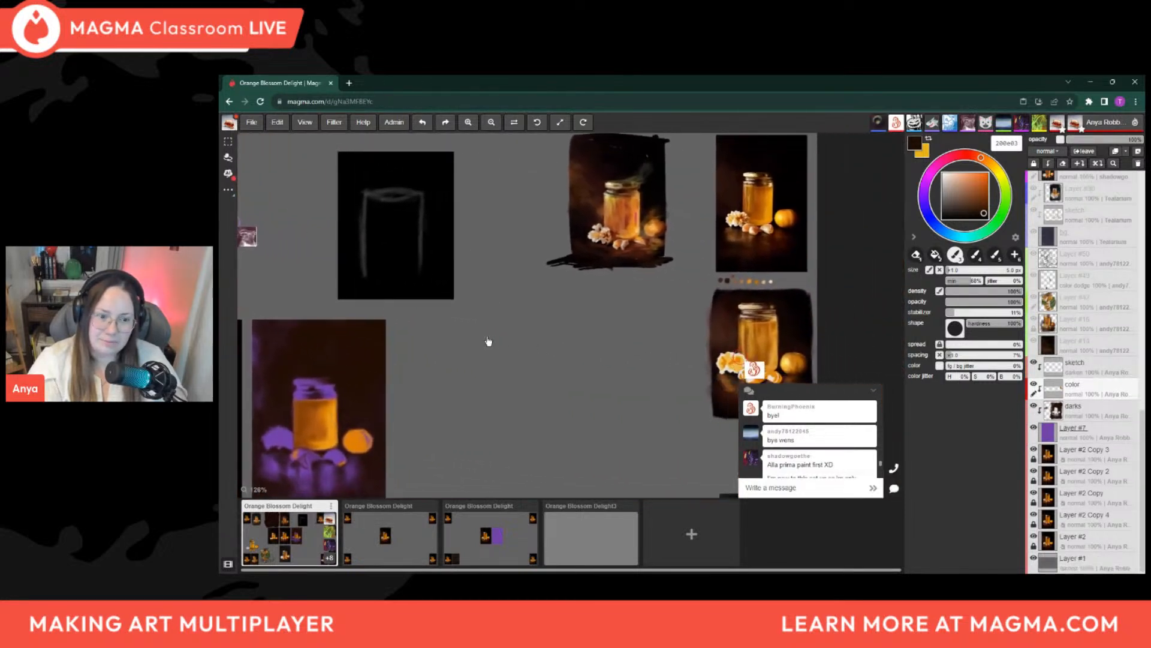
Examine the jar paintings down the canvas's far right edge and return to the purple panel
mouse_move(652, 369)
mouse_down()
mouse_move(617, 373)
mouse_move(617, 399)
mouse_up()
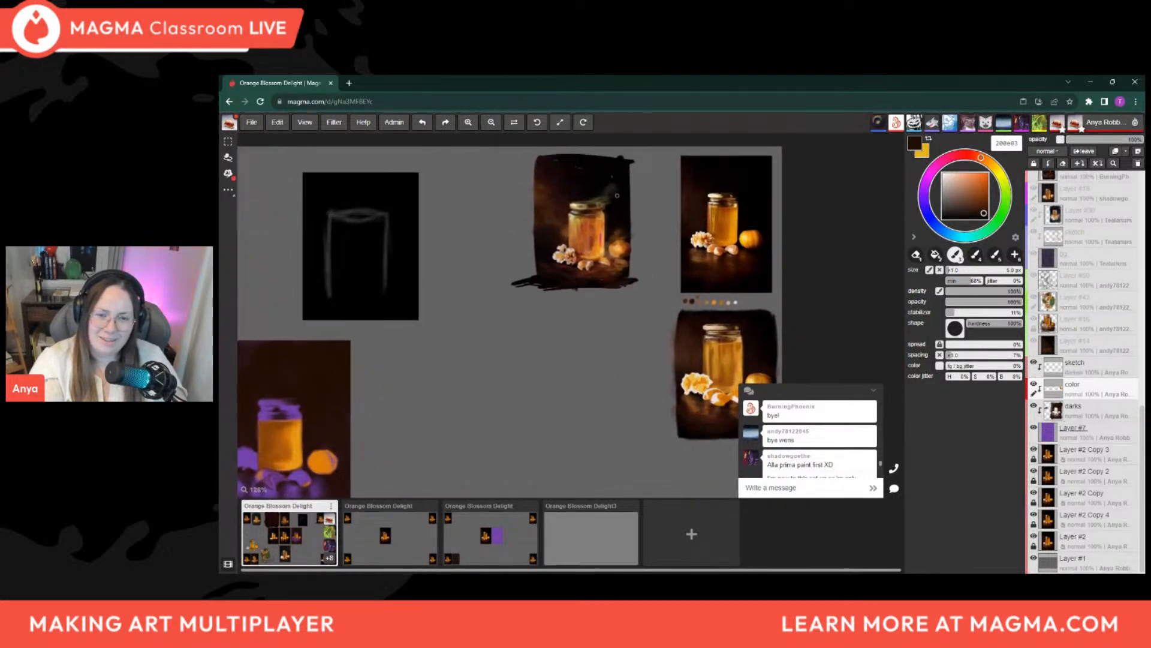
drag(640, 345, 624, 193)
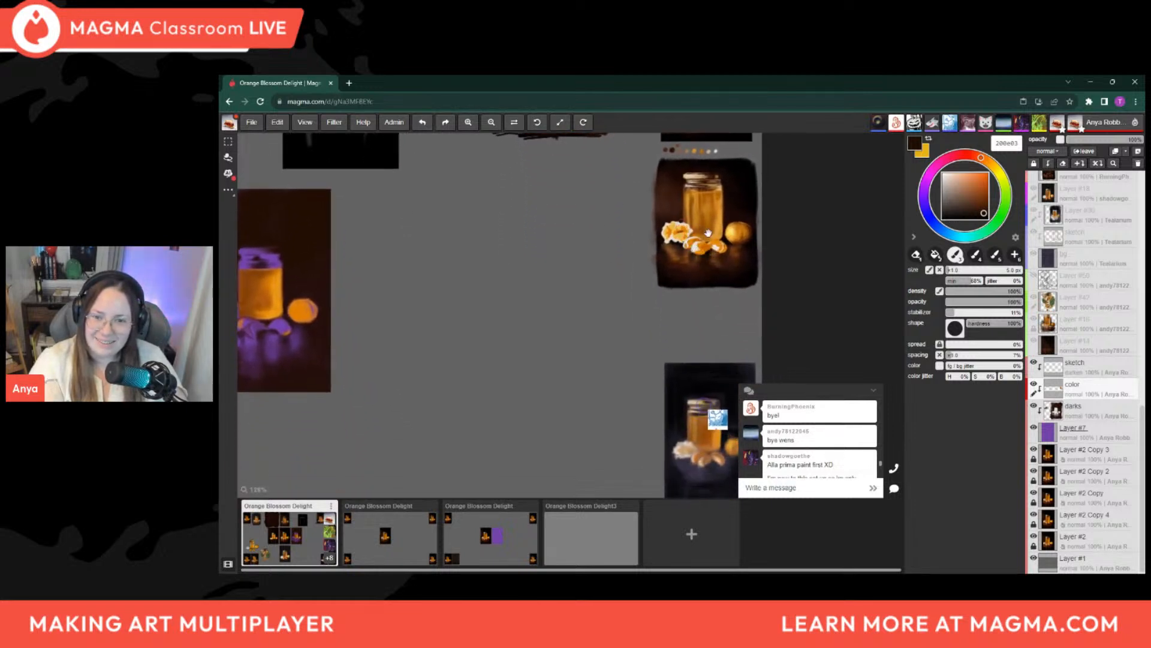
drag(701, 373, 714, 251)
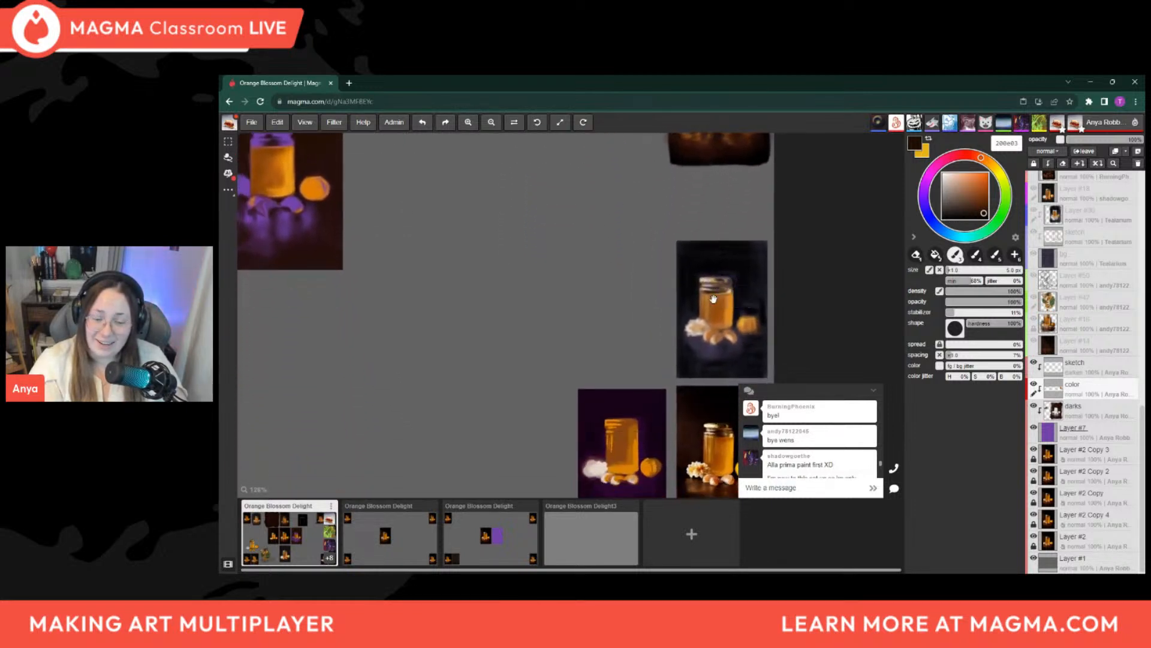
mouse_move(700, 362)
mouse_down()
mouse_move(684, 302)
mouse_move(725, 329)
mouse_move(772, 333)
mouse_up()
mouse_move(505, 273)
mouse_down()
mouse_move(681, 377)
mouse_move(712, 409)
mouse_up()
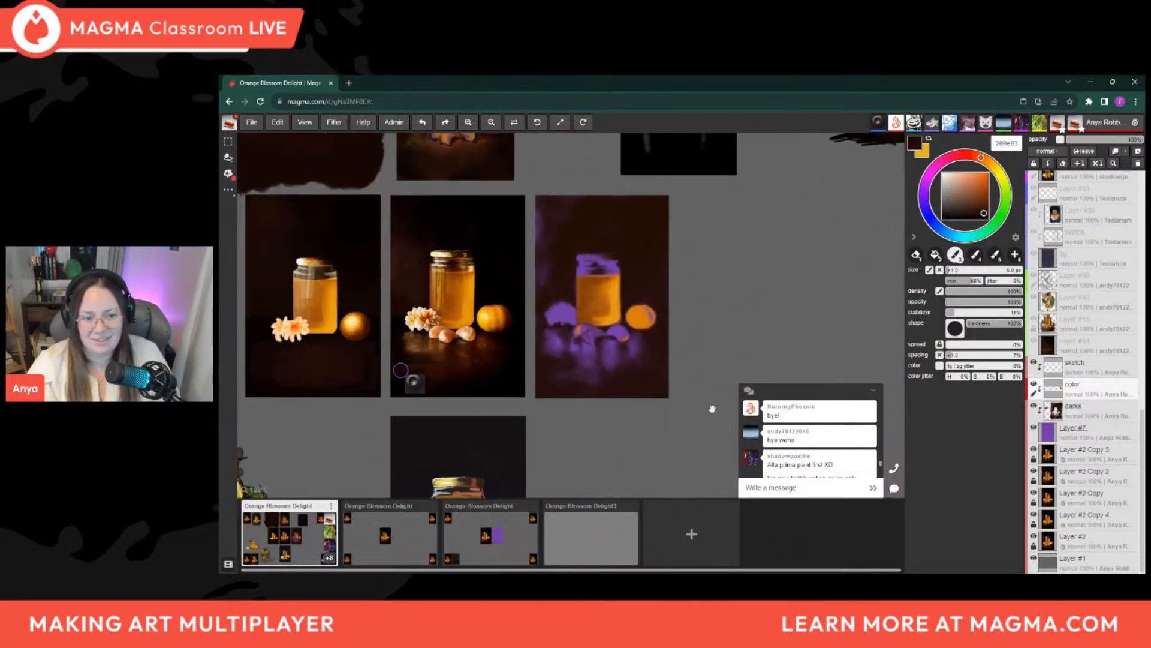
Narrow the brush to 2.6 px for fine dark detail on the purple panel's jar
scroll(566, 332, up, 4)
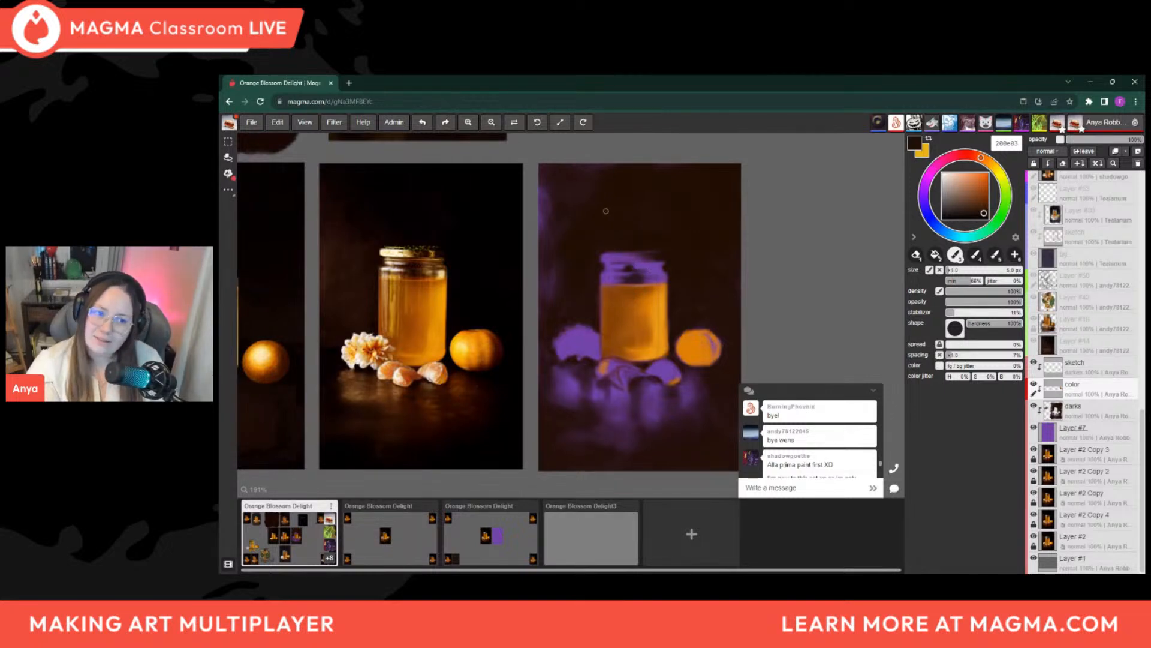
key(bracketleft)
key(bracketleft)
key(bracketleft)
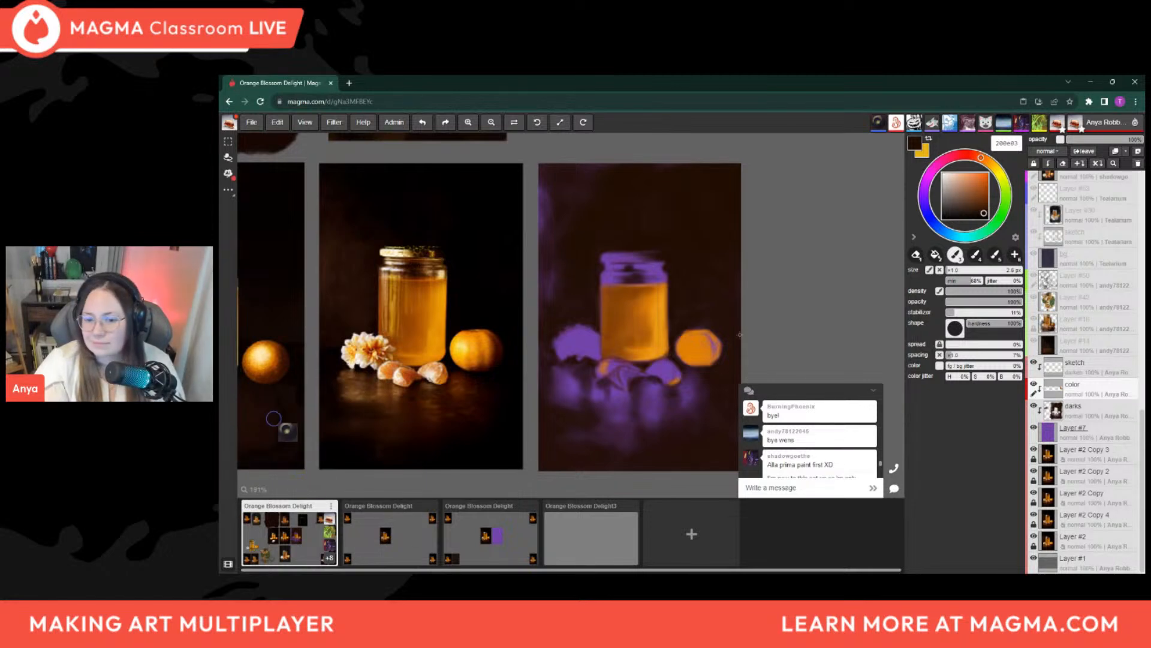
Read the latest messages in the chat
scroll(794, 448, down, 3)
scroll(798, 448, down, 4)
scroll(832, 457, up, 2)
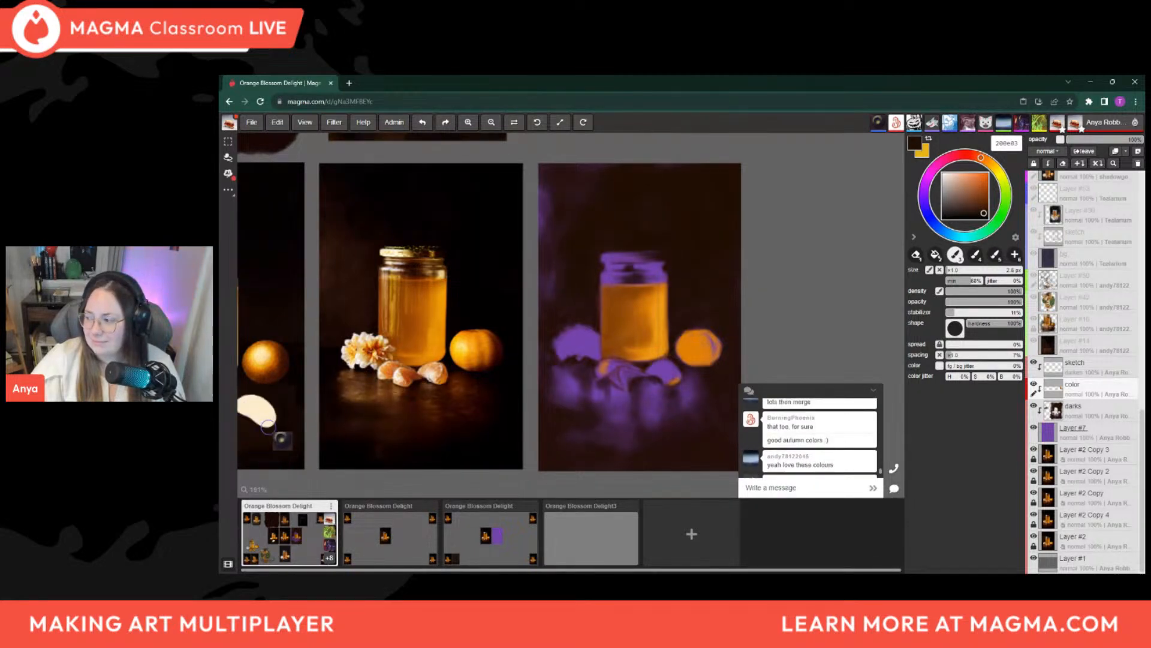
scroll(836, 451, down, 1)
scroll(835, 451, down, 2)
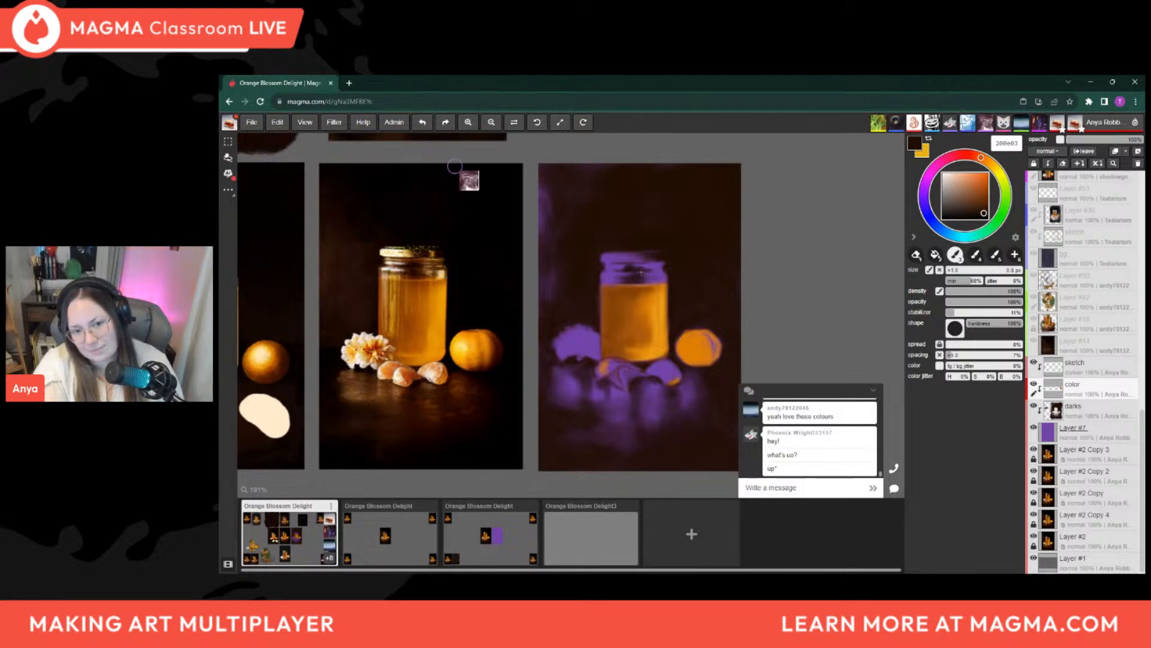
Refine the jar's neck with thin strokes of dark brown 200e03, varying the brush between about 1.5 and 3.5 px
key(])
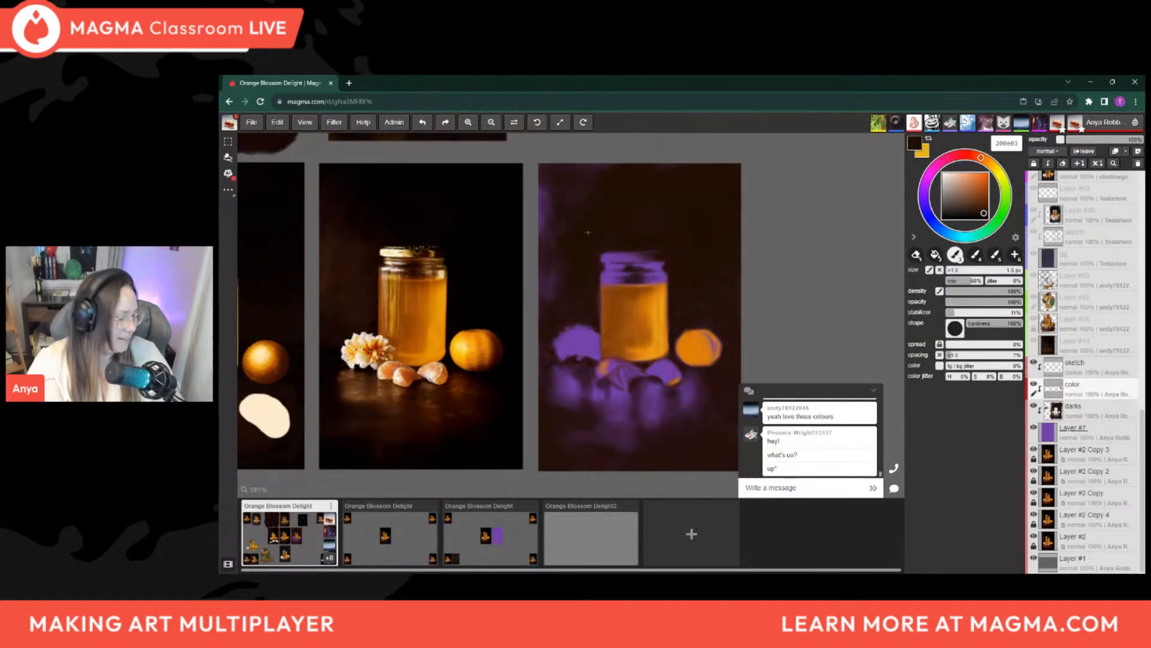
key(e)
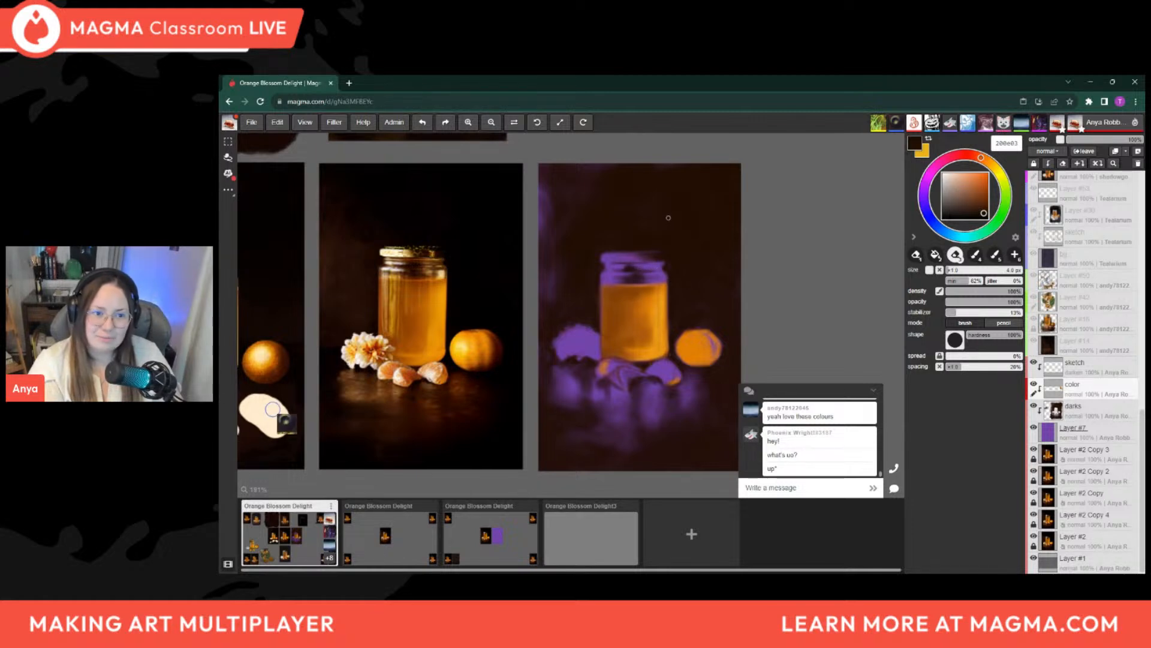
key(b)
key(bracketright)
key(bracketright)
key(bracketright)
key(bracketright)
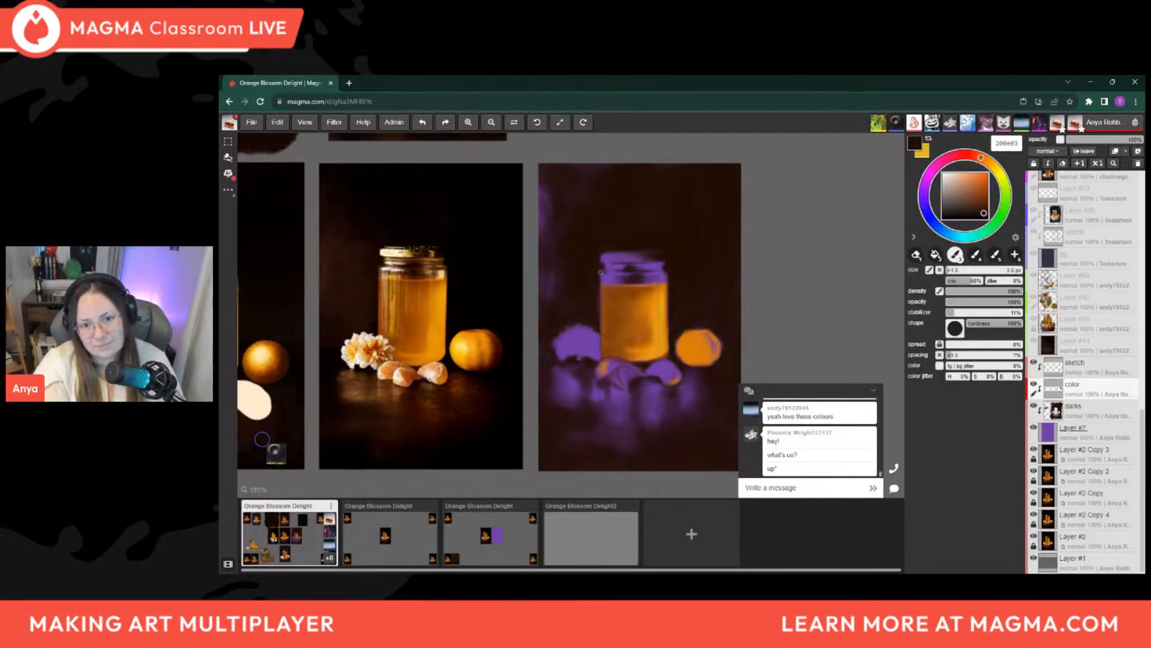
key(bracketleft)
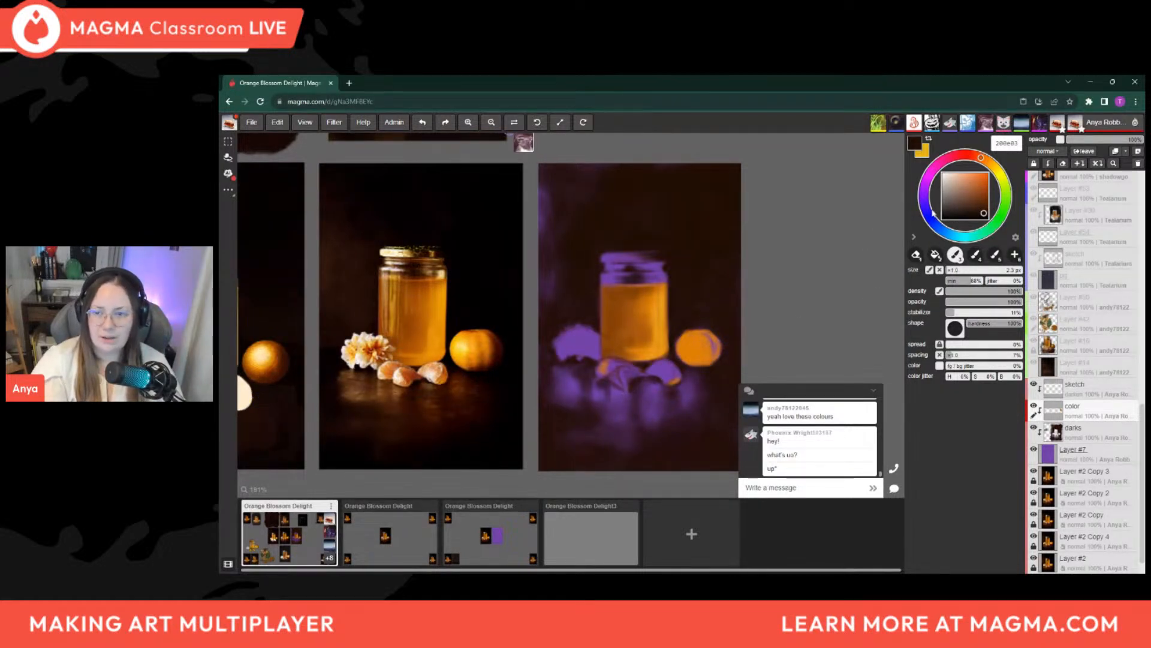
Choose the pale cream ffeacc and brush a highlight onto the left part of the jar's lid, enlarging the brush to about 7 px
click(951, 175)
drag(986, 166, 990, 163)
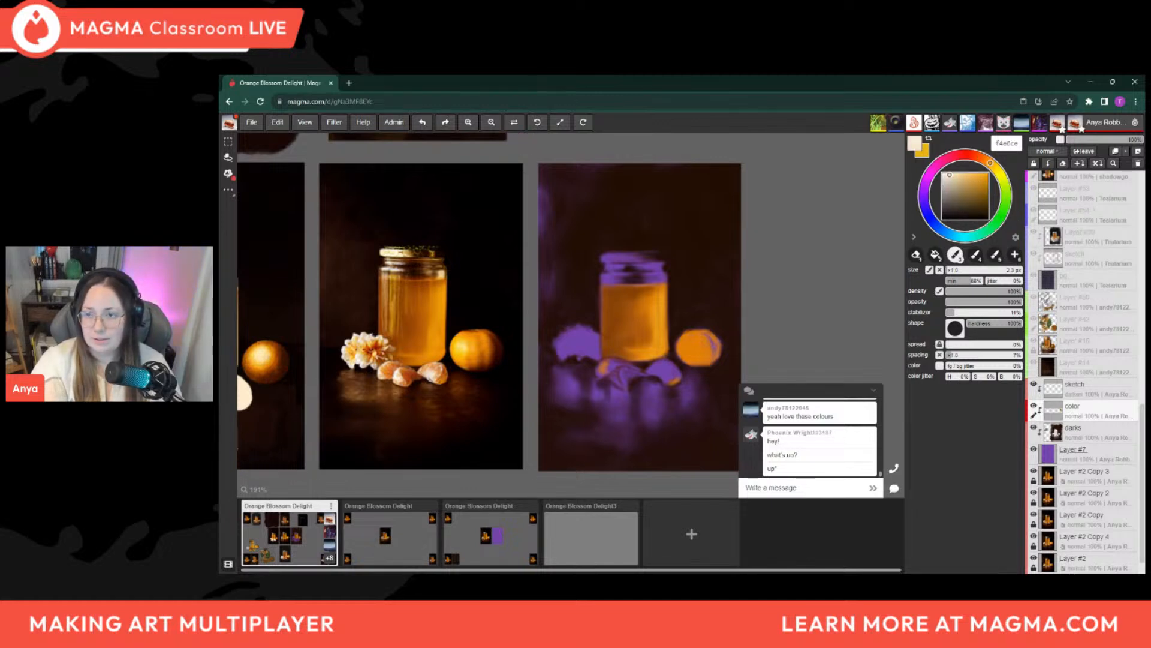
drag(960, 183, 951, 173)
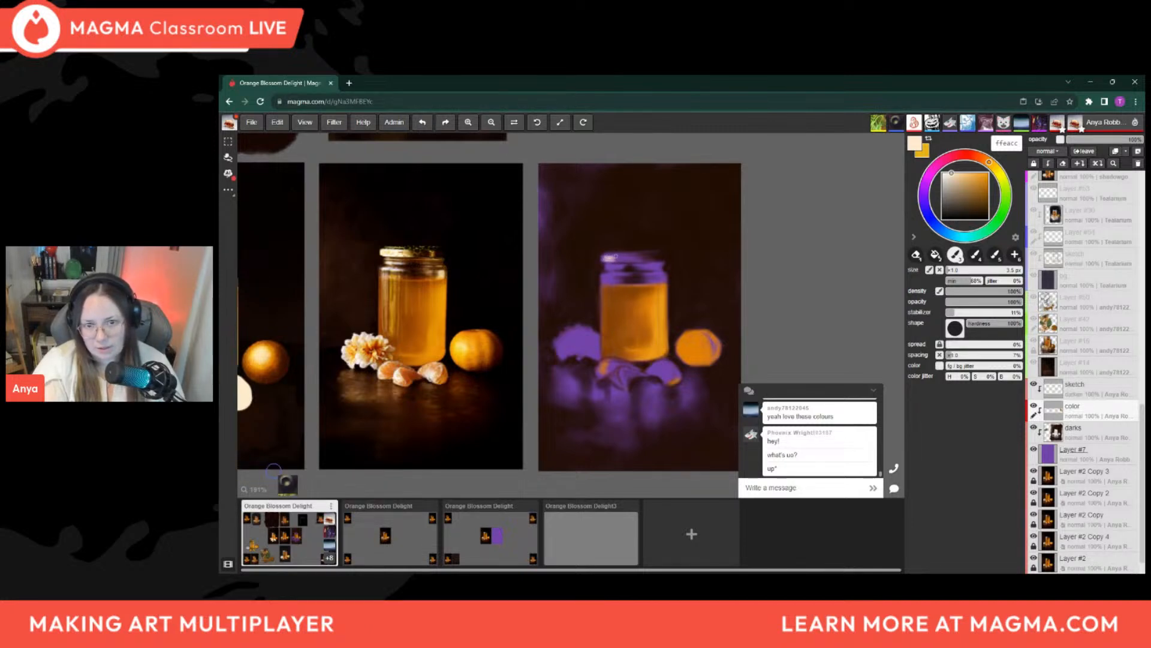
key(bracketright)
key(bracketright)
key(bracketright)
key(bracketright)
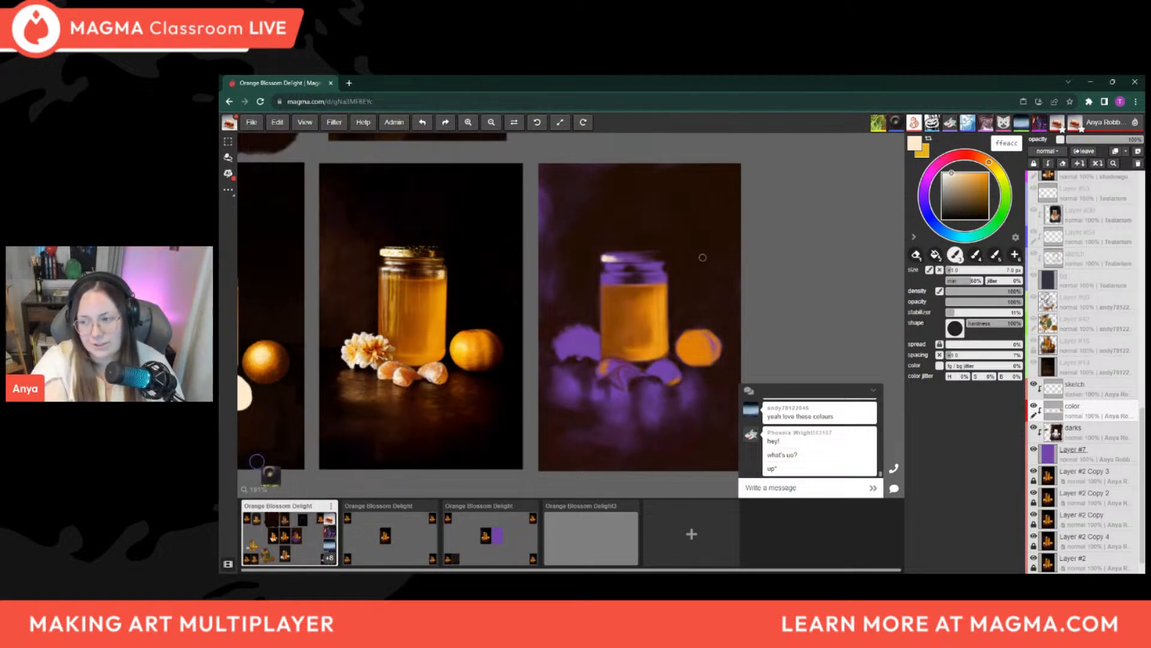
Extend the cream highlight along the jar's lid with a finer brush of about 2.6 px, enlarging the brush again at the end
key([)
key([)
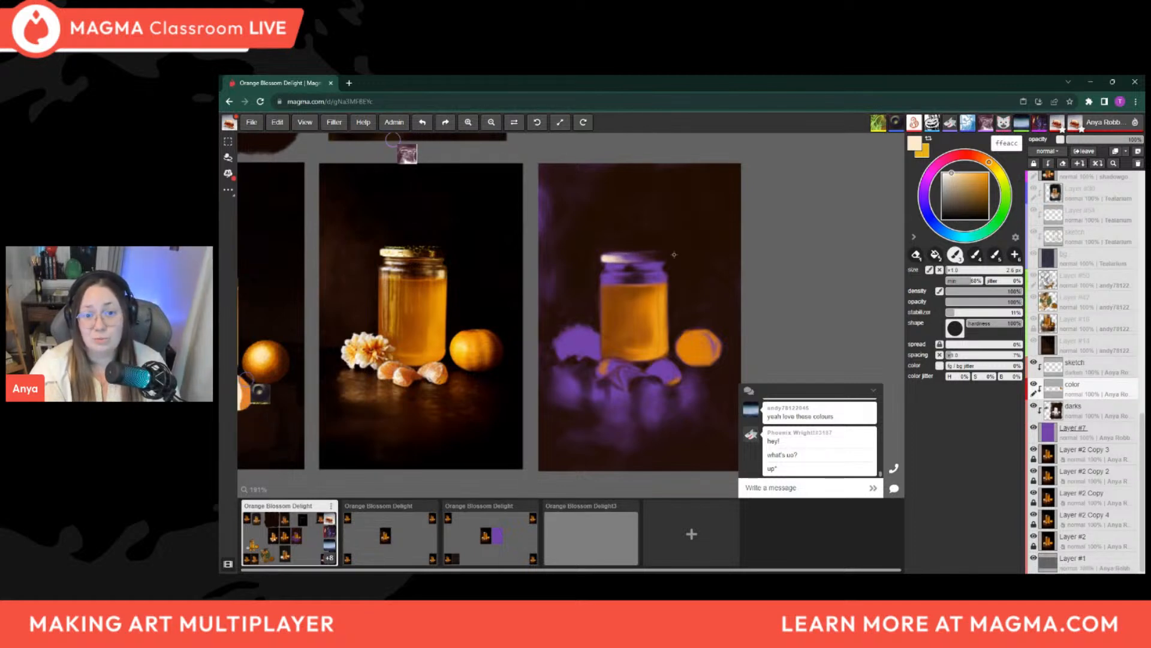
key(bracketright)
key(bracketright)
key(bracketright)
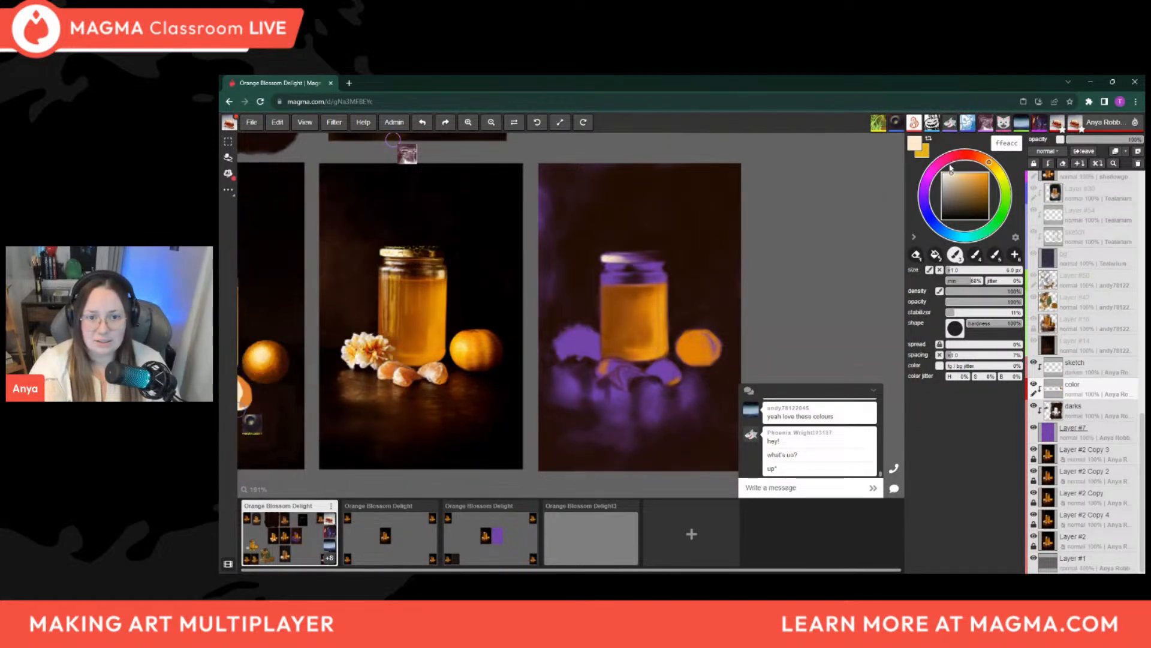
Sample dark brown 24110c from below the lid and cream f2dac3 from its highlight to refine the lid's edge with a small brush
key(alt)
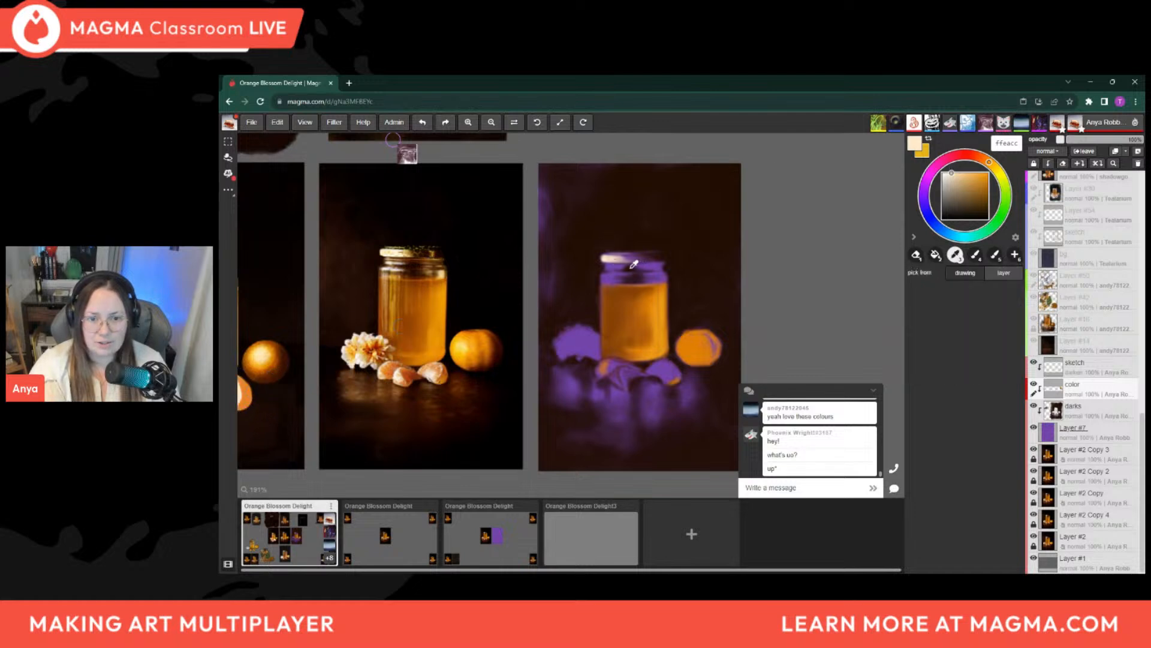
alt+click(634, 264)
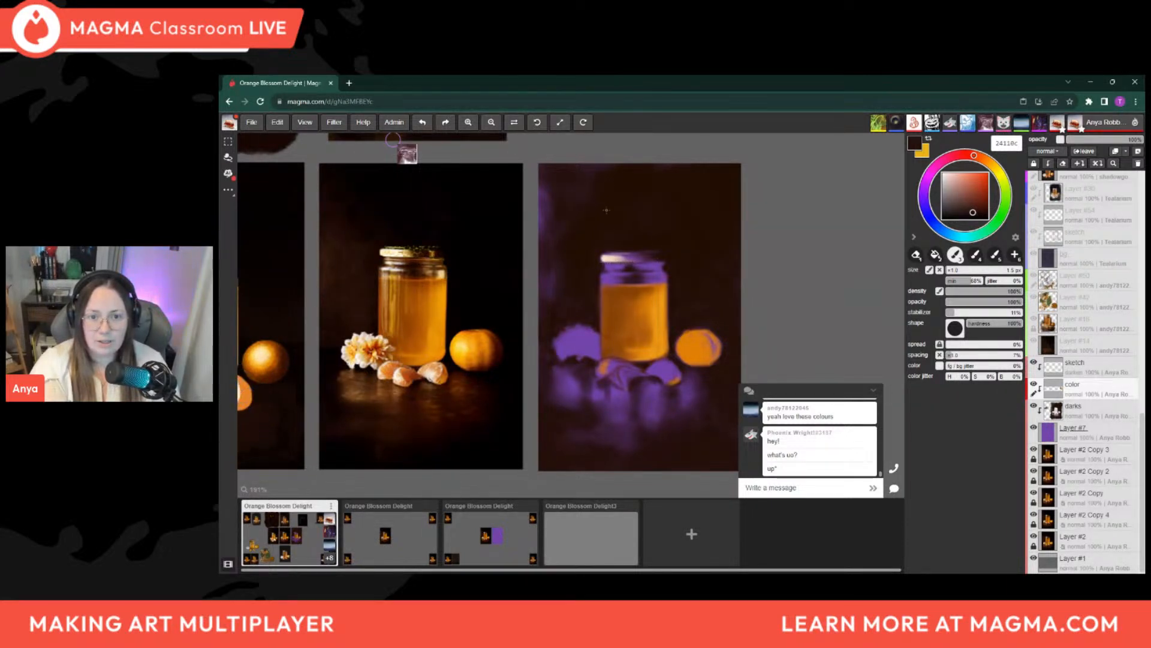
alt+click(611, 258)
key(])
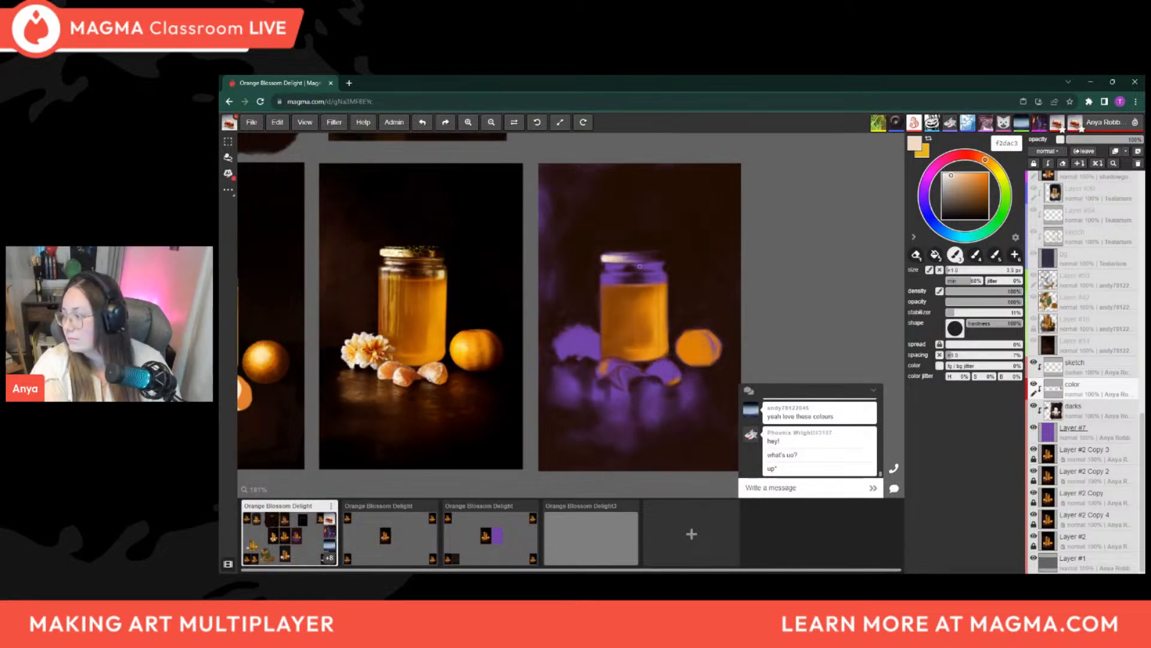
key([)
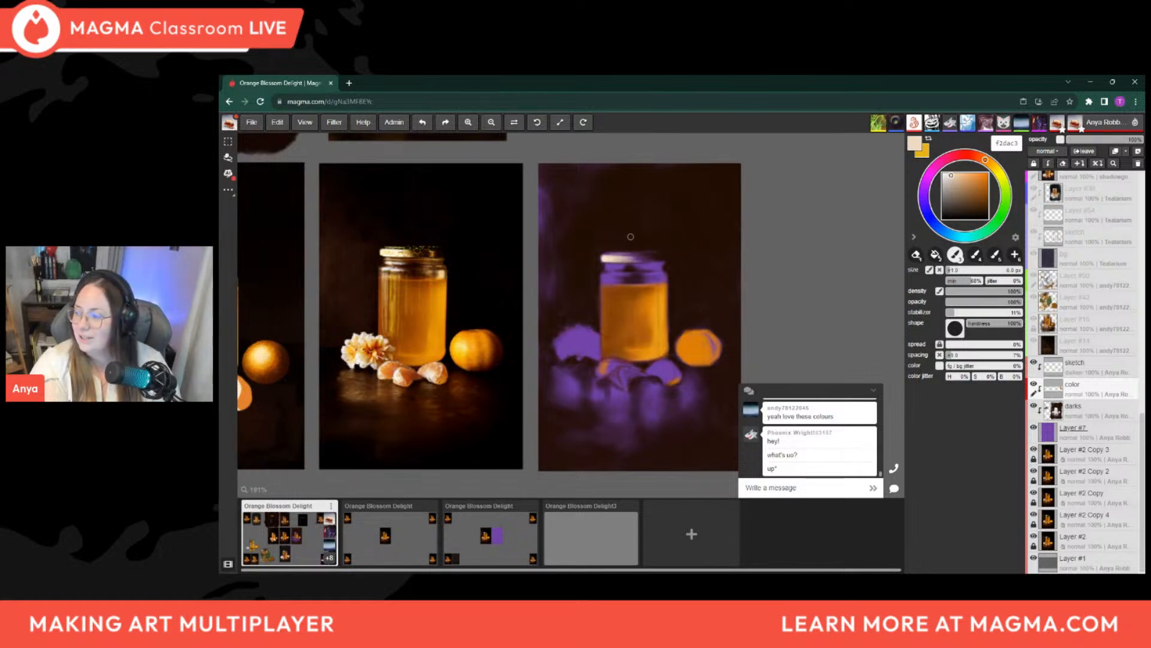
Add a short cream stroke to the jar lid's highlight and change the brush colour to golden brown bf913e
drag(624, 258, 636, 257)
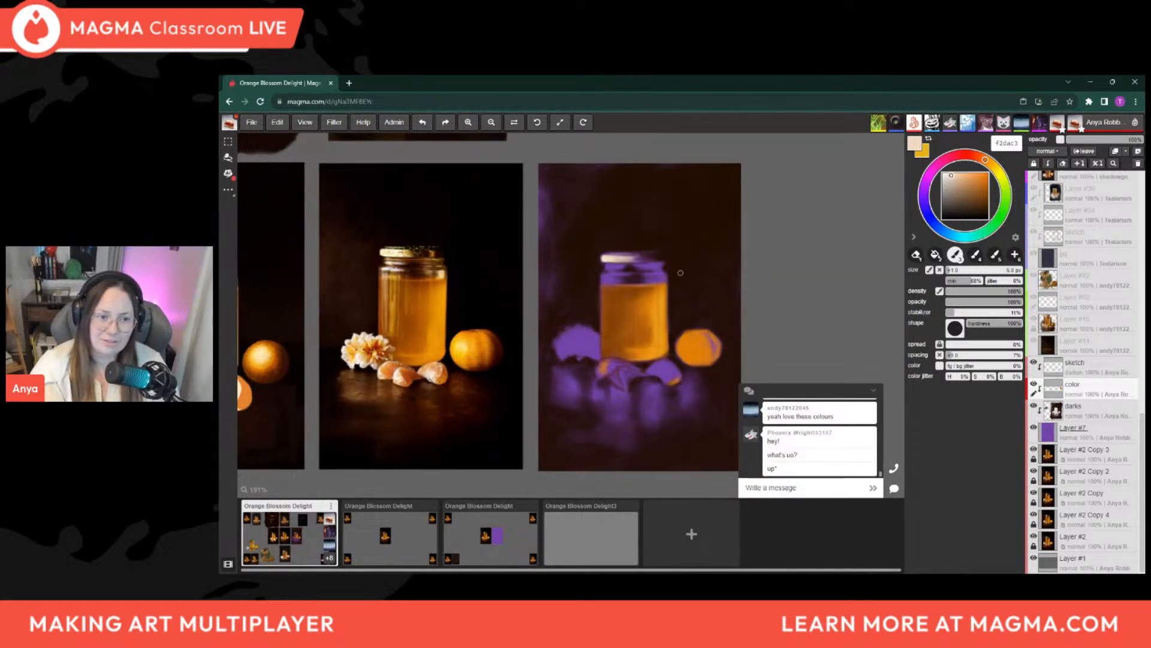
drag(987, 162, 991, 164)
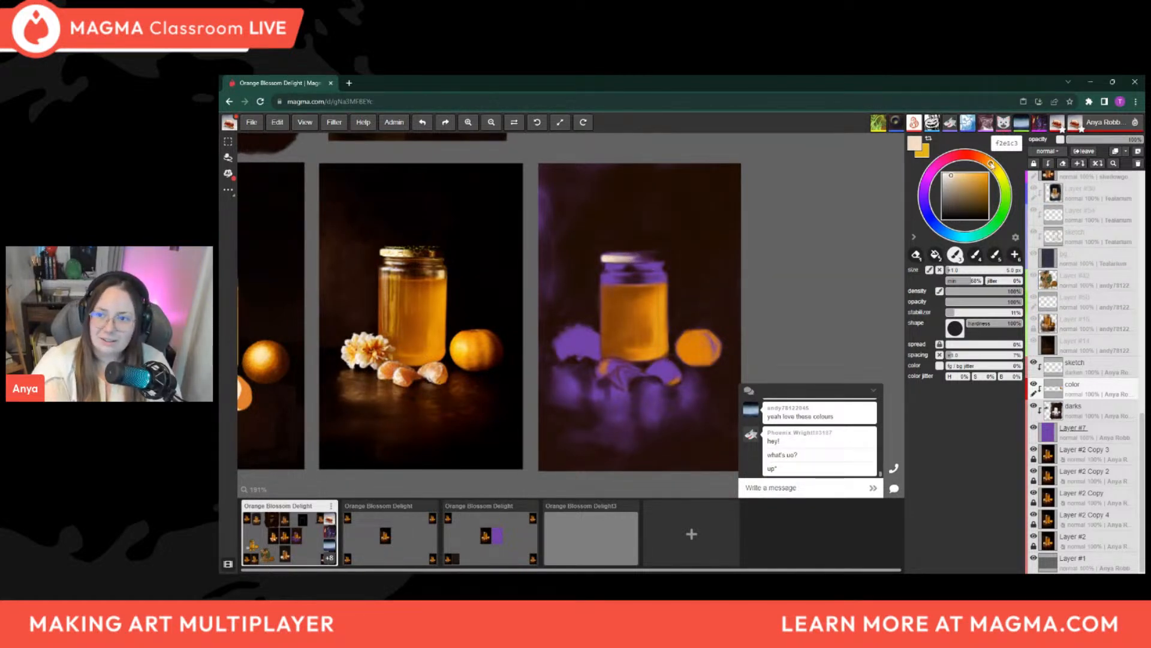
click(956, 177)
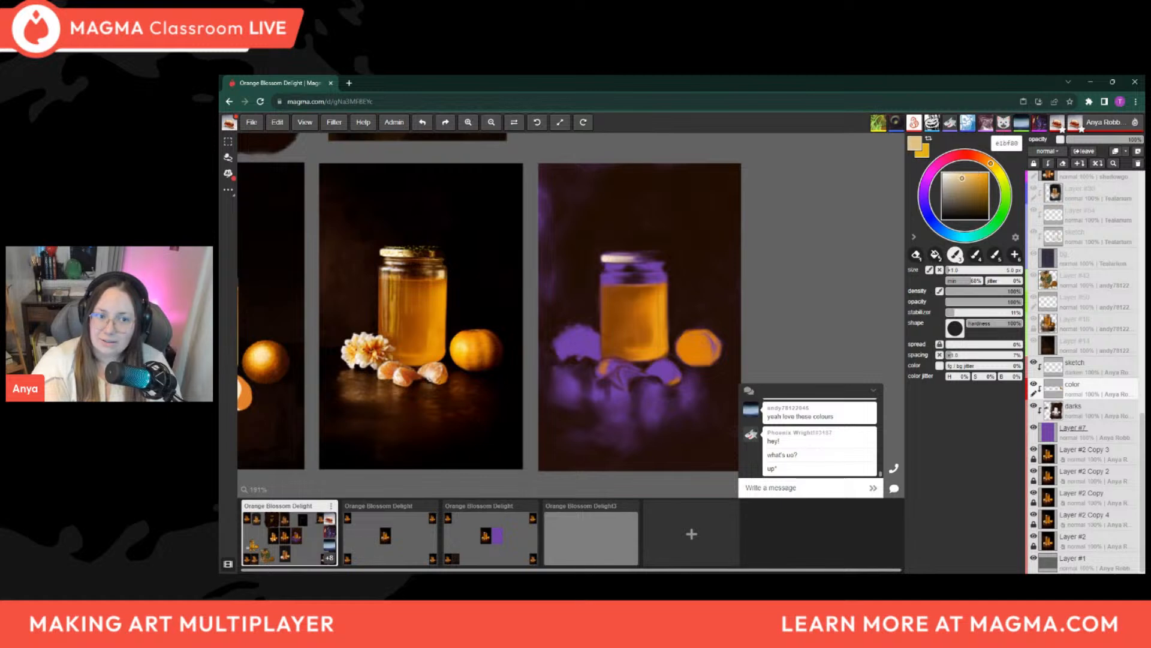
drag(967, 180, 973, 184)
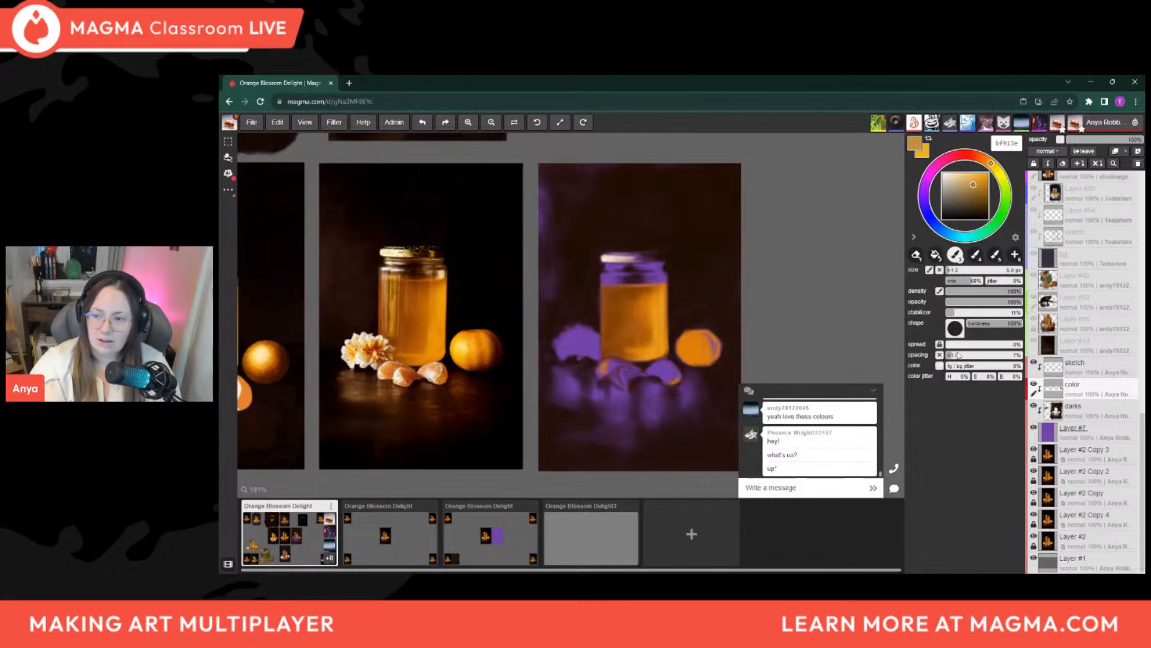
Add a new layer above the sketch layer and undo the trial stroke over the reference jar's lid
click(1070, 370)
click(1137, 152)
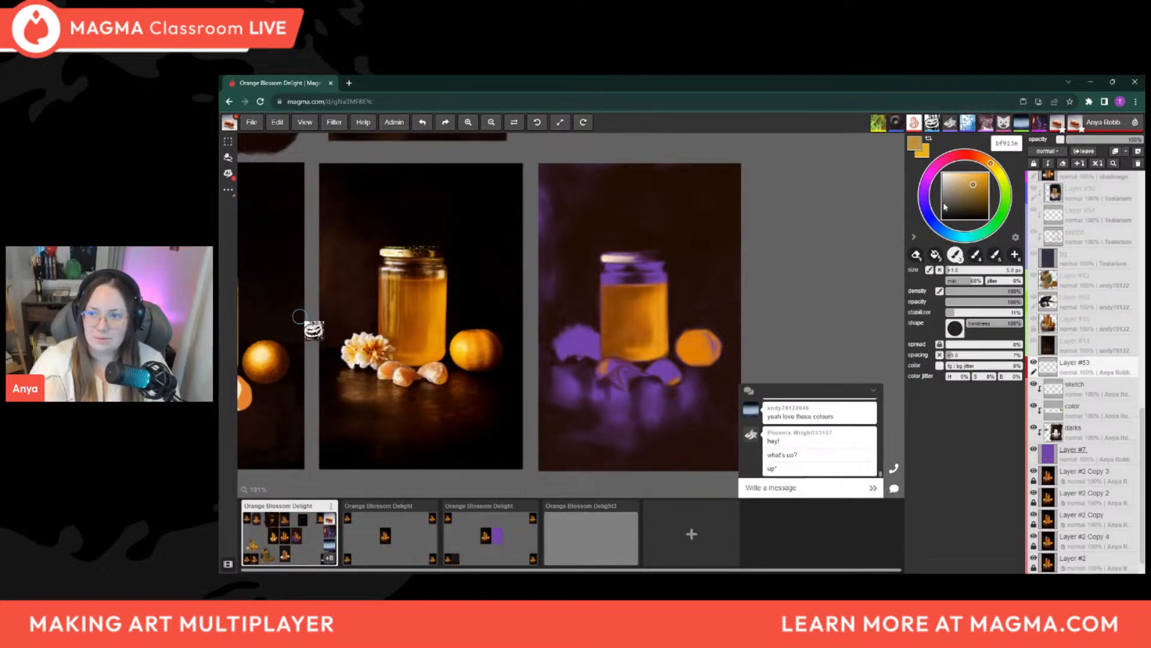
drag(419, 244, 416, 248)
key(ctrl+z)
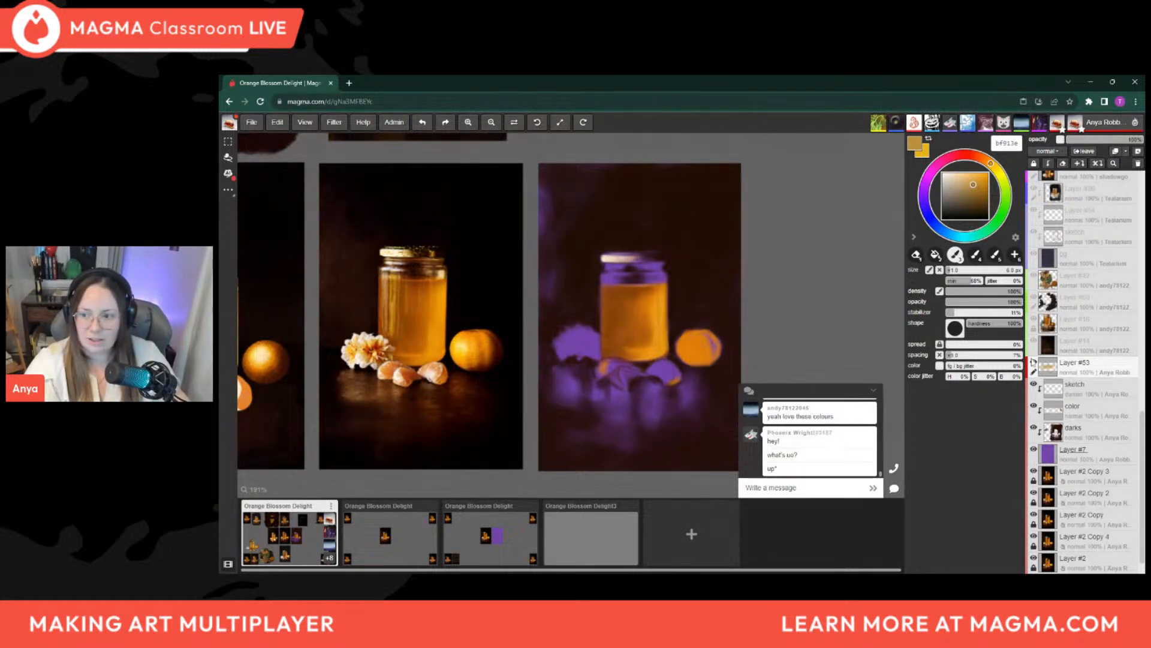
Paint thin golden brown bf913e strokes on the right part of the jar's lid on the color layer, reducing the brush to about 2.3 px
click(1077, 414)
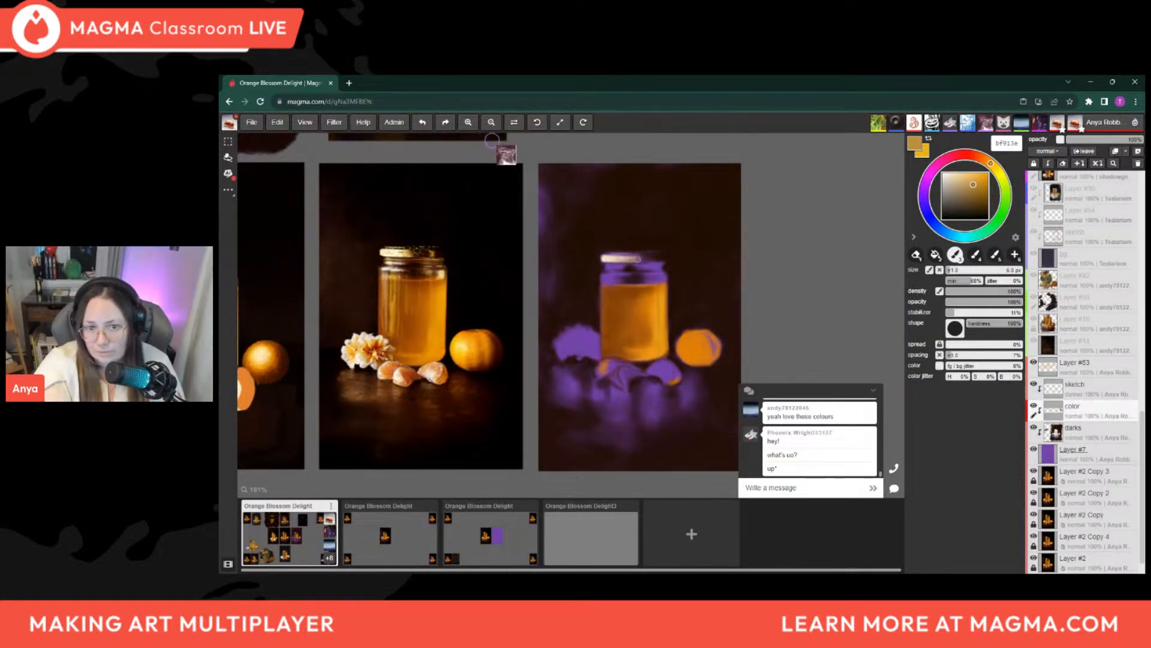
key([)
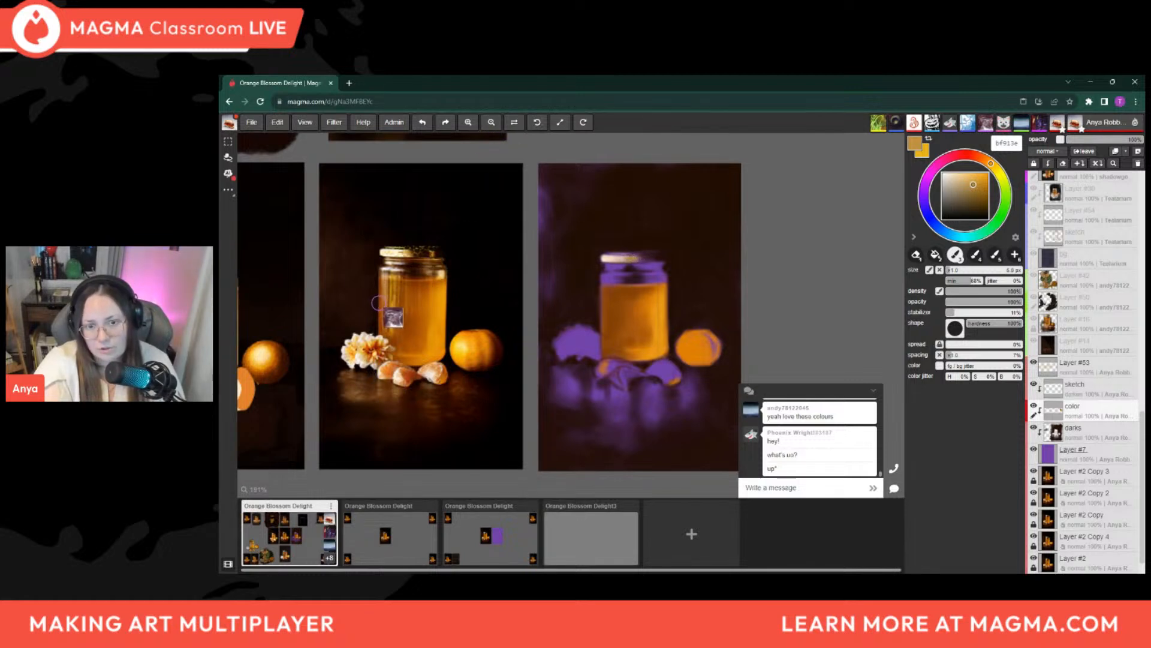
key(])
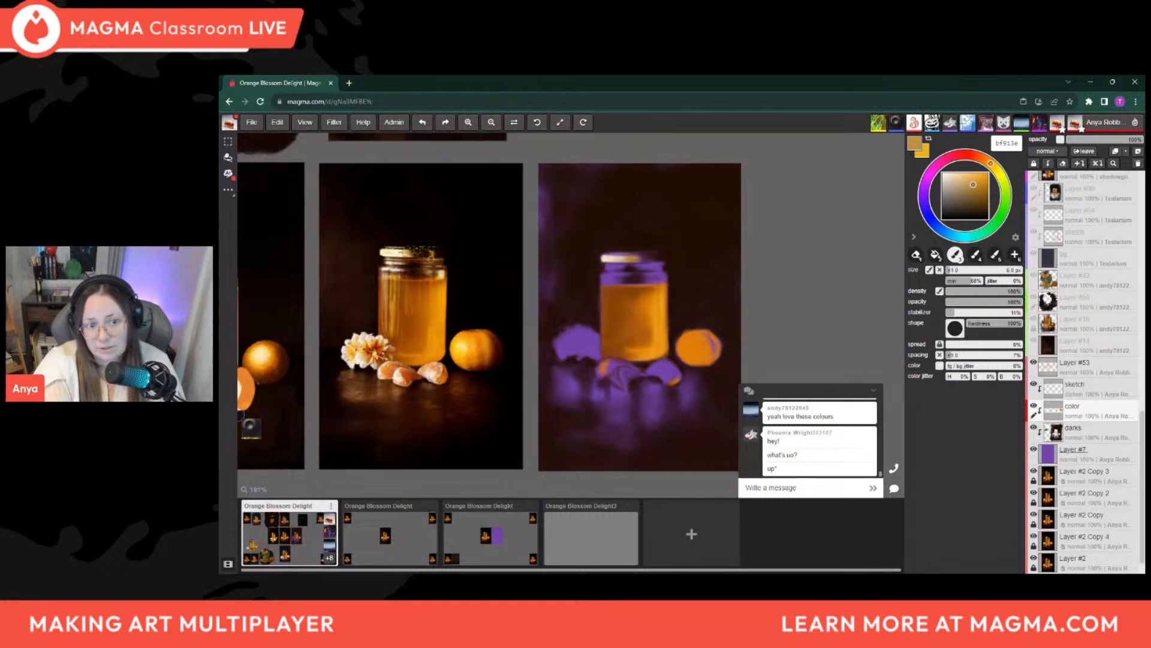
key([)
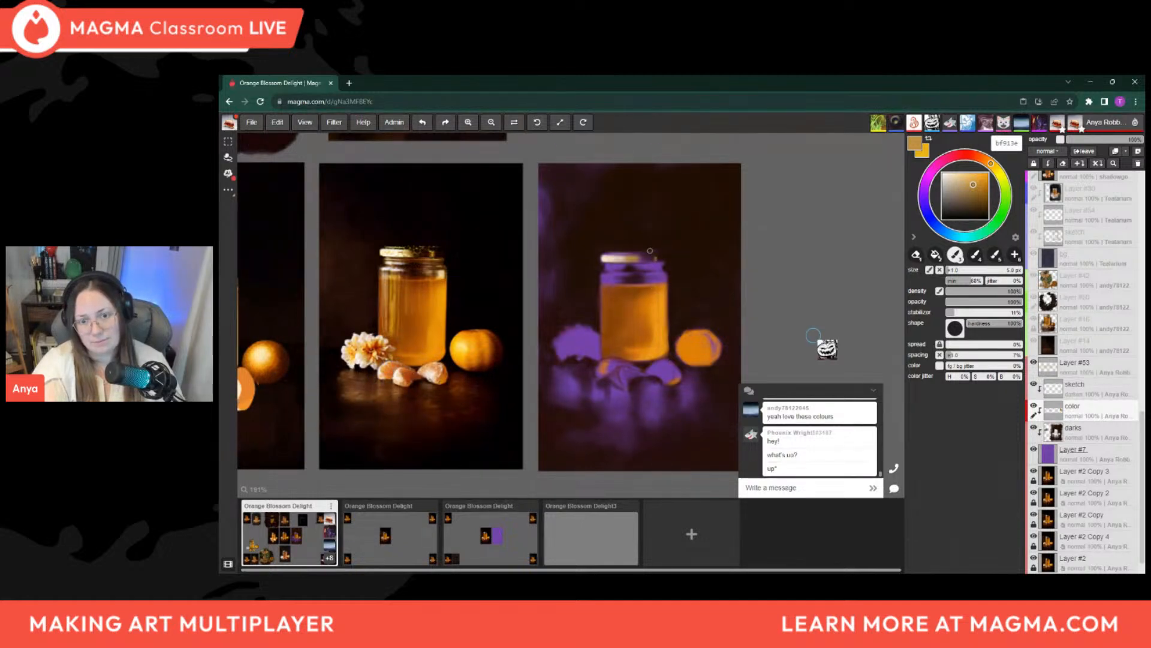
key(])
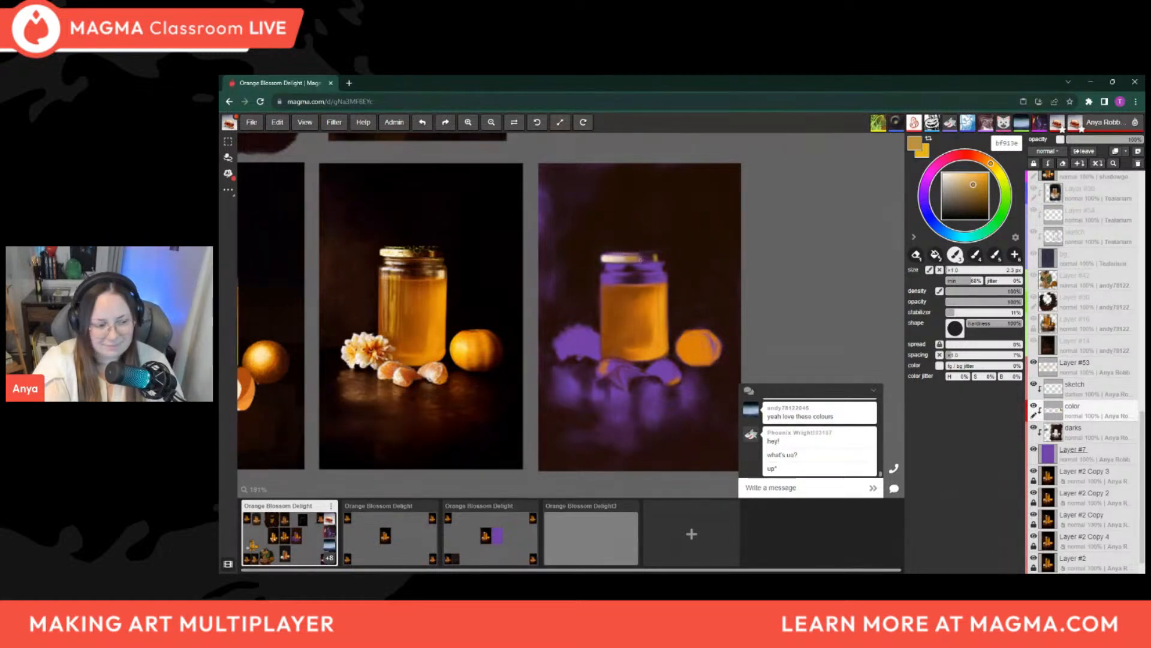
key(])
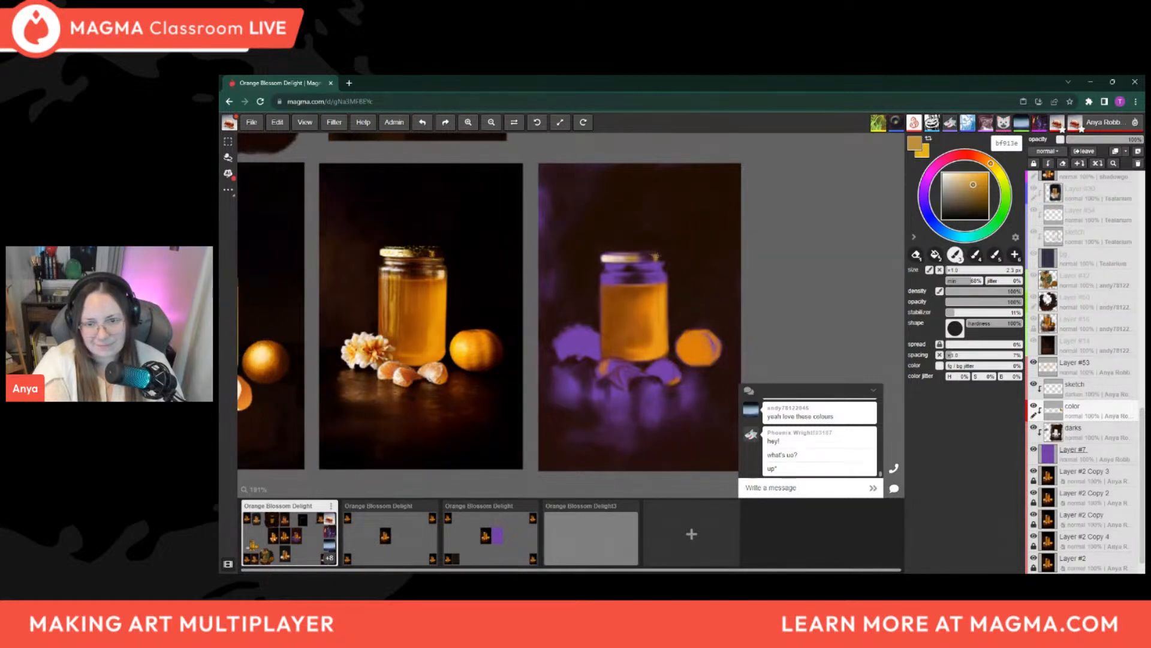
Refine the lid's edge with dark brown 200d01 sampled beside it, and resample the golden tone from the lid
alt+click(674, 250)
key(bracketright)
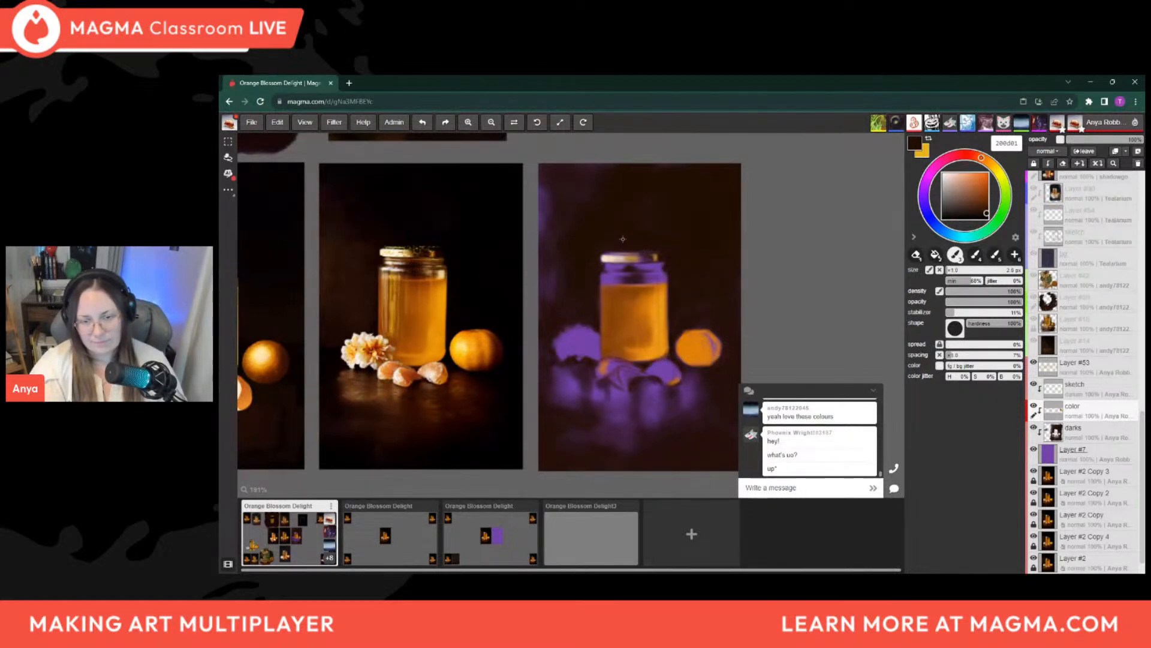
key(i)
click(638, 254)
key(b)
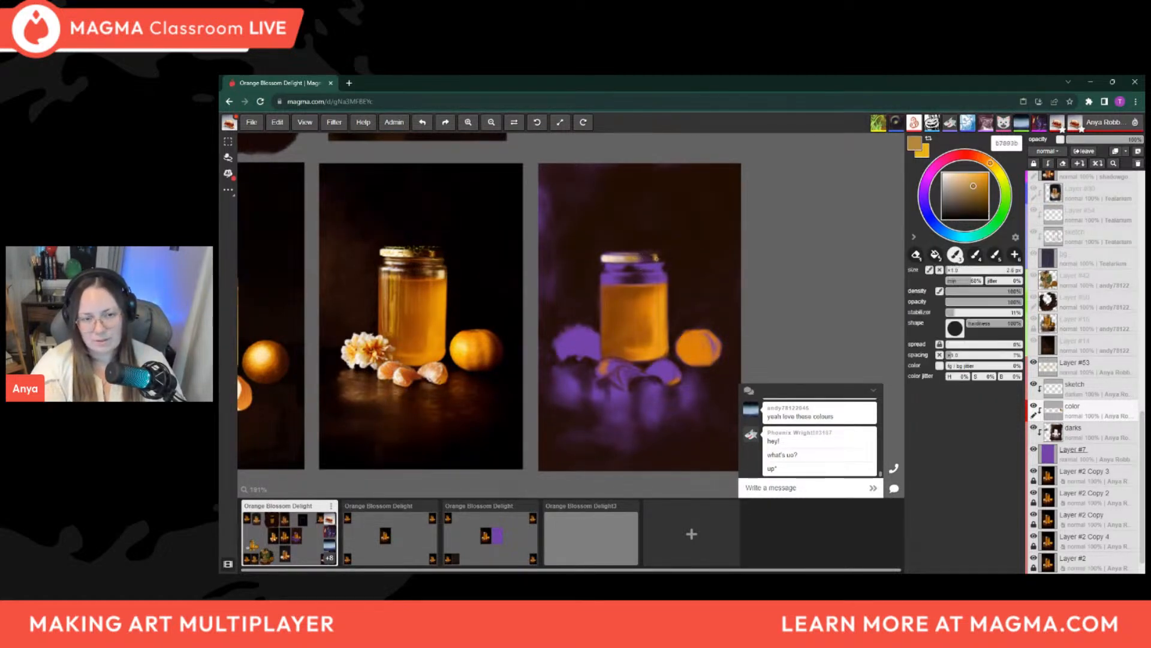
Lighten the brush colour to e4bc78 and begin golden highlights on a new clipped layer above the color layer
click(967, 178)
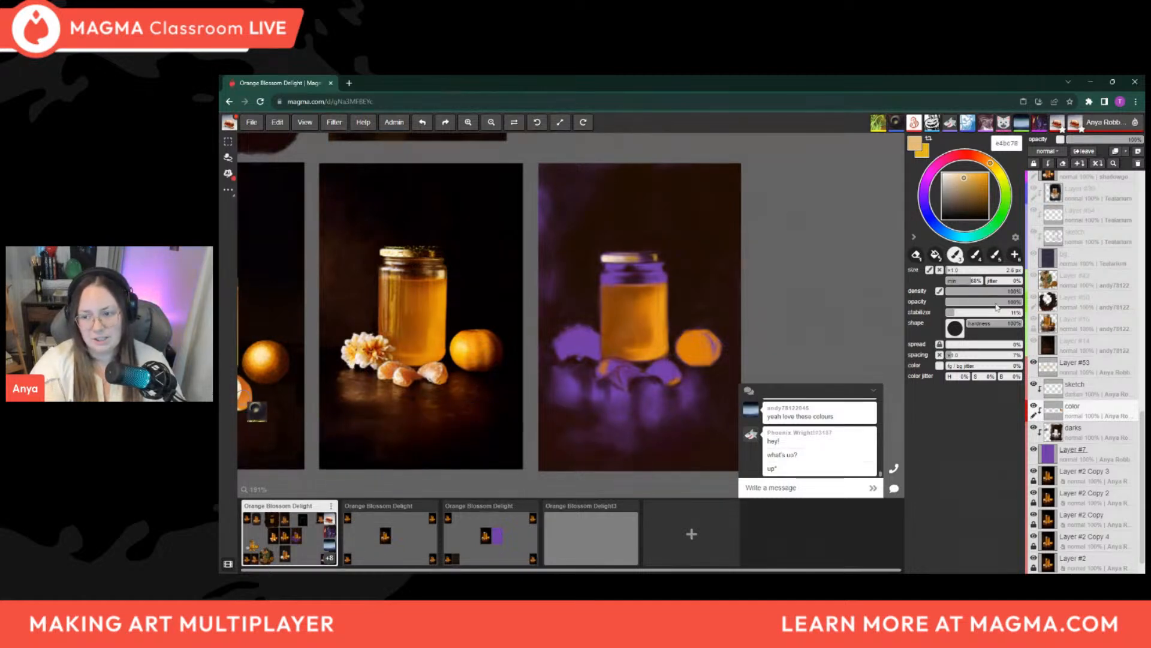
click(1138, 152)
key(ctrl+alt+g)
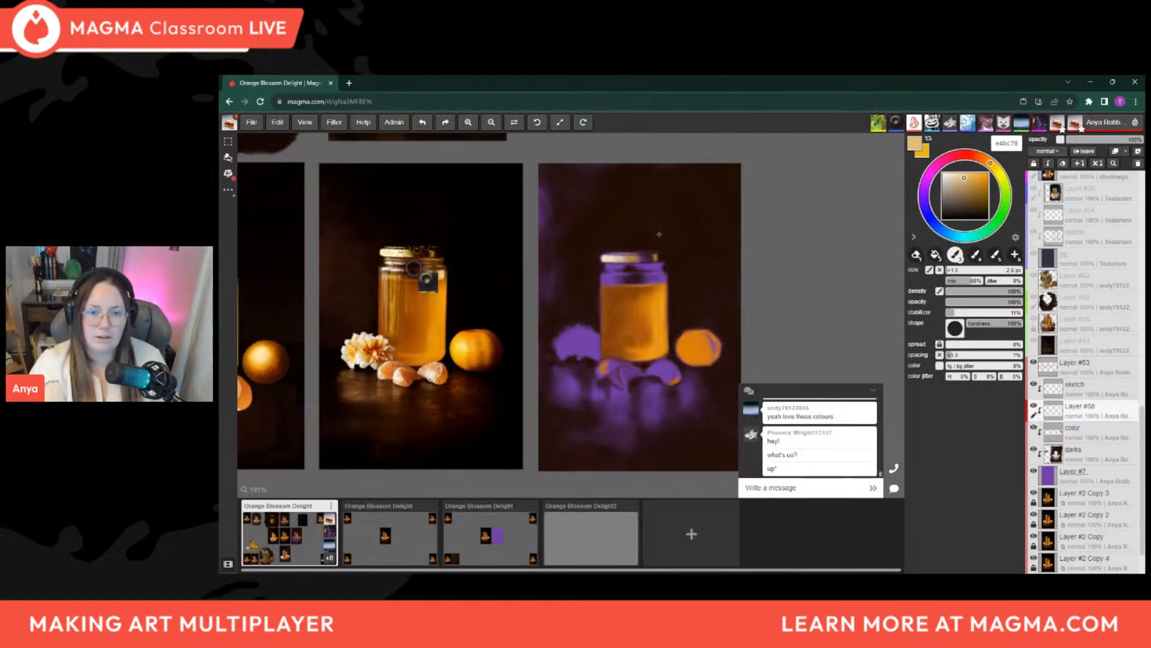
key(bracketleft)
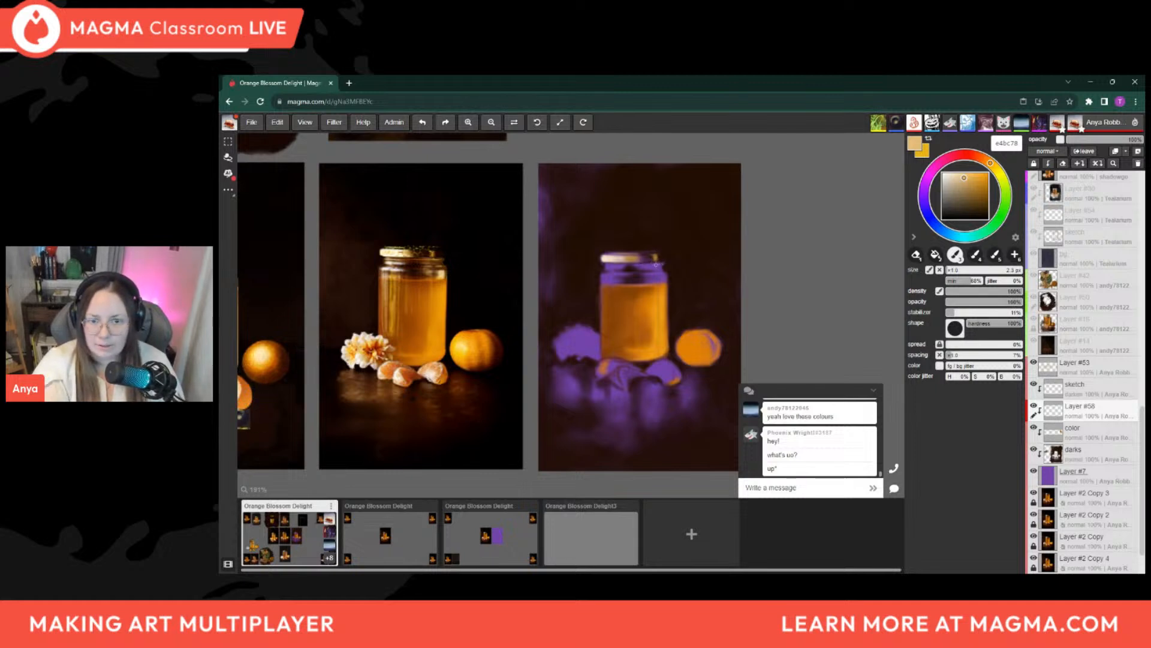
key(bracketright)
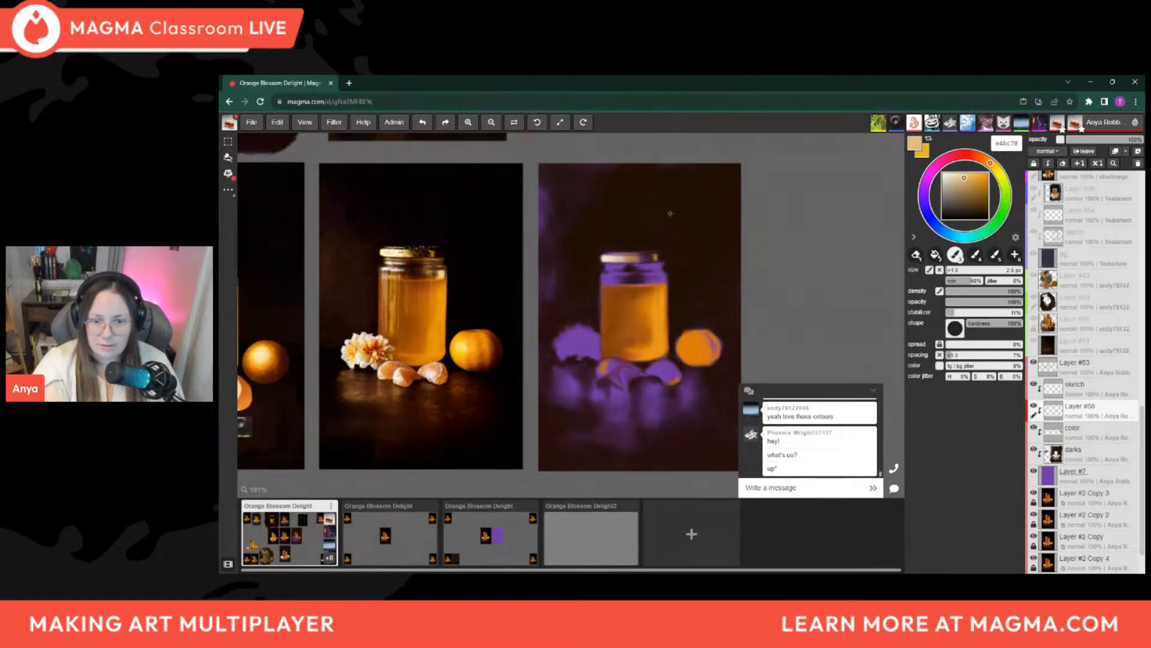
key(alt)
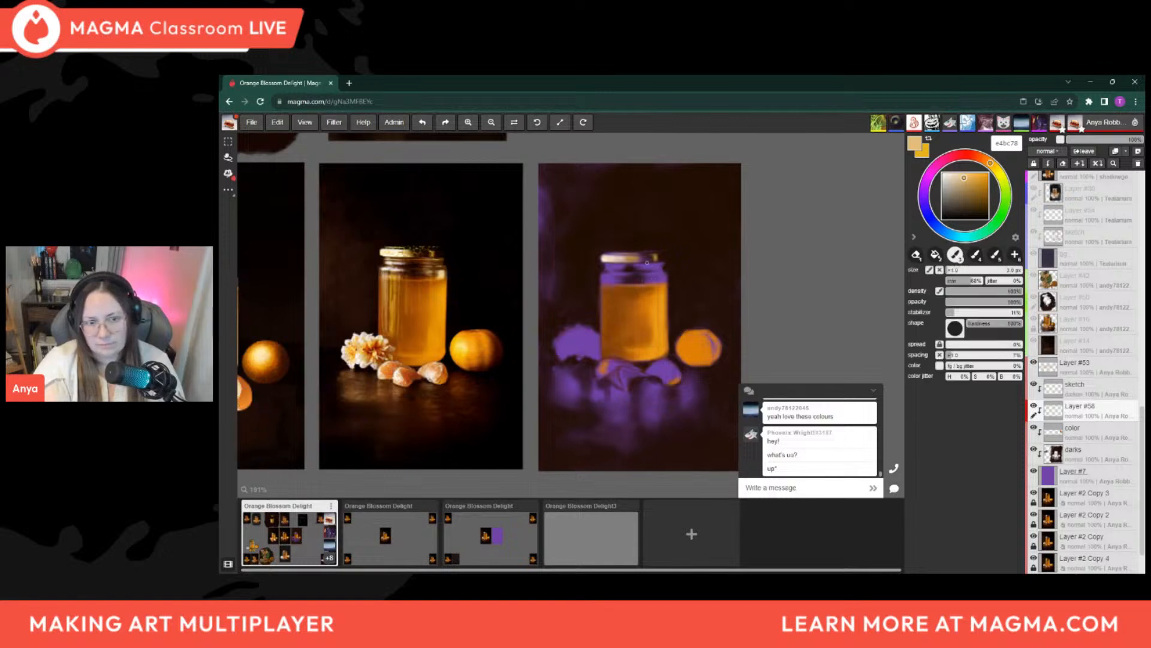
Paint e4bc78 reflections along the jar's neck and shoulder with varying brush sizes, and trim them with a 4 px eraser
key(bracketleft)
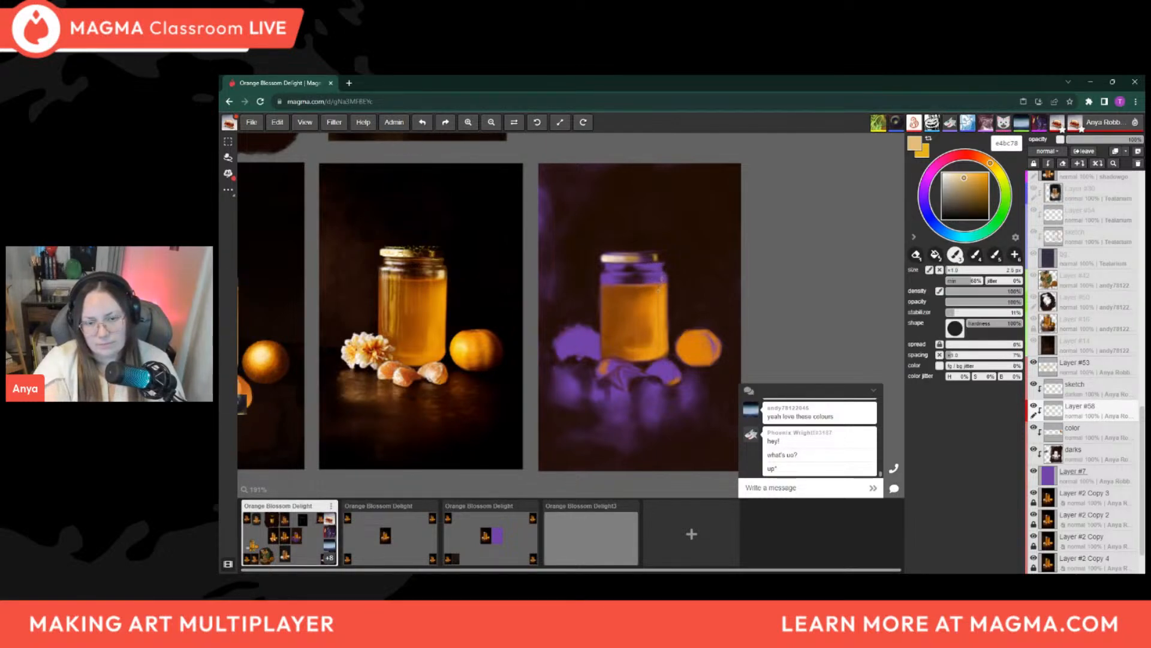
key(bracketleft)
key(bracketleft)
key(bracketleft)
key(bracketright)
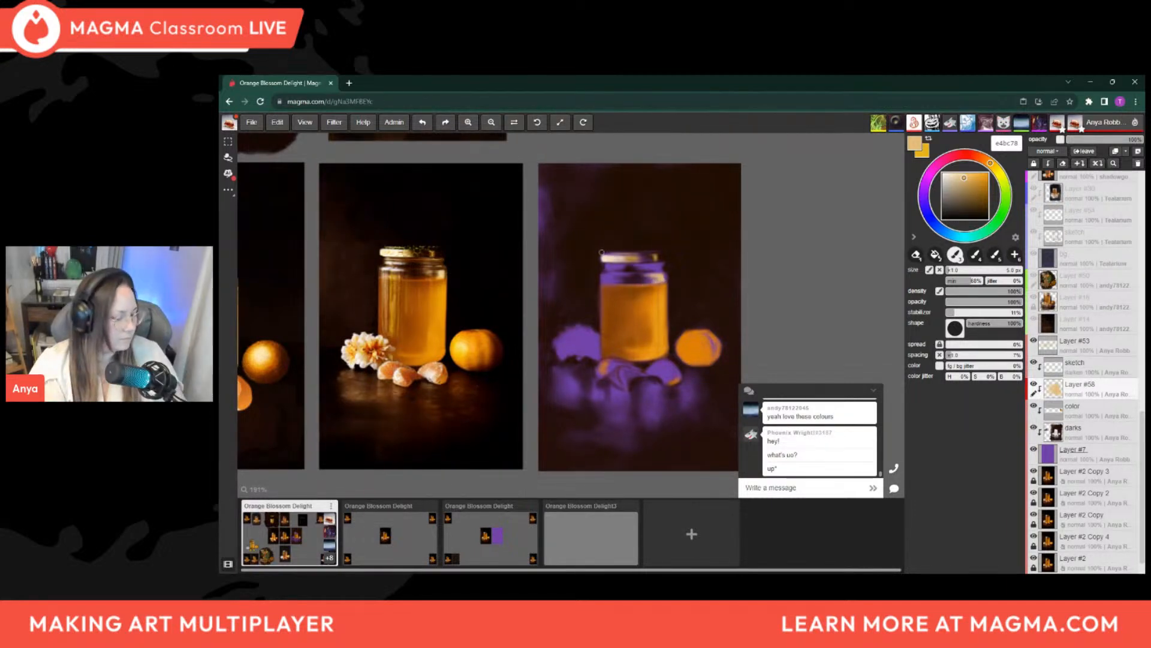
key(e)
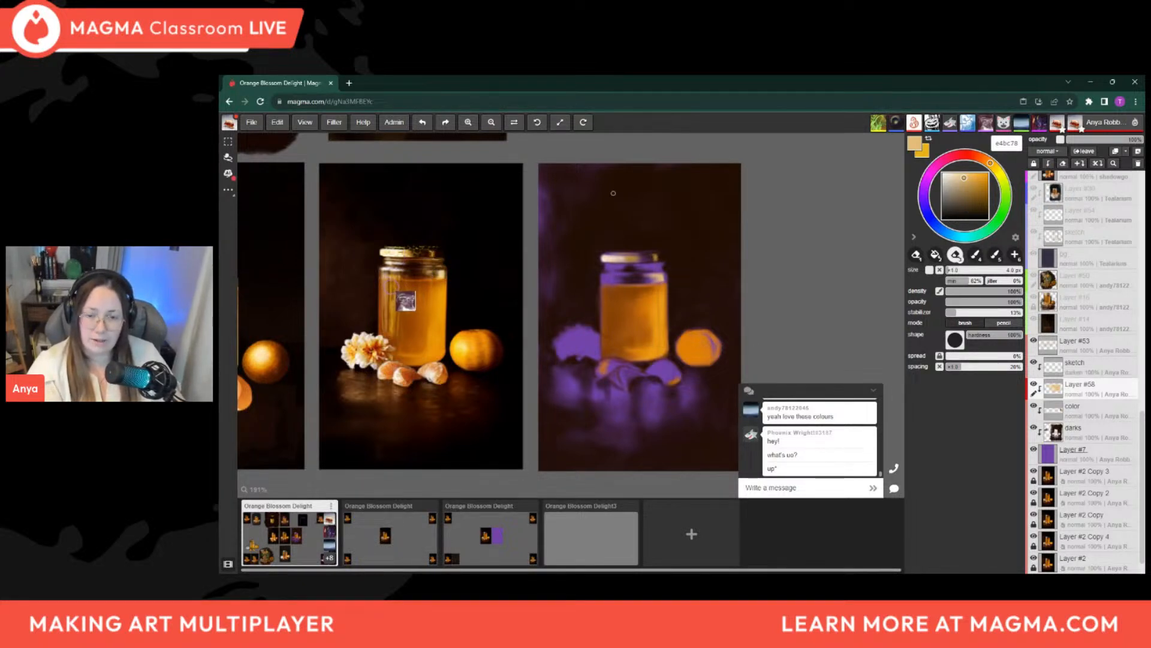
key(b)
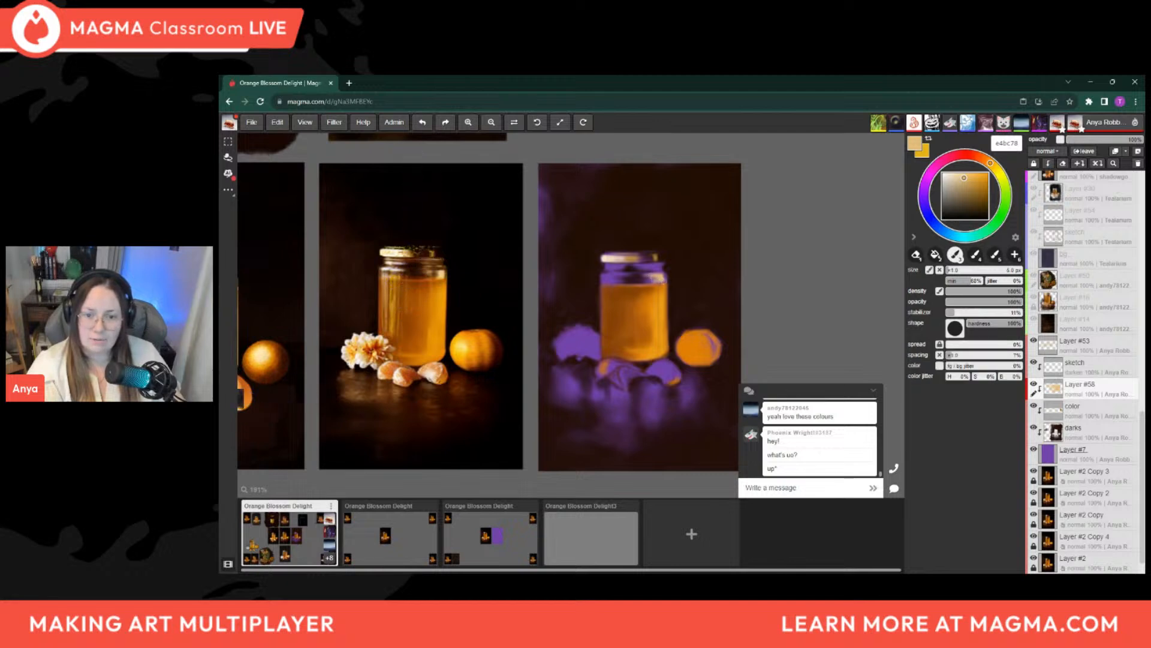
Rename the new highlight layer as "reflection"
double_click(1083, 384)
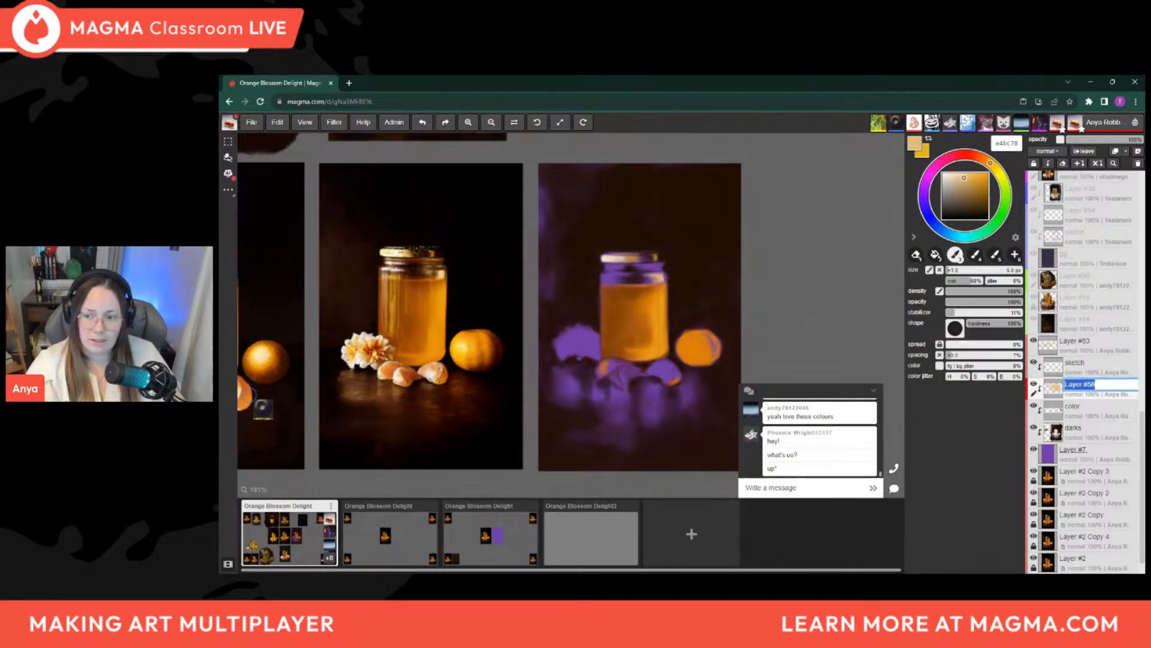
text(reflection)
key(Return)
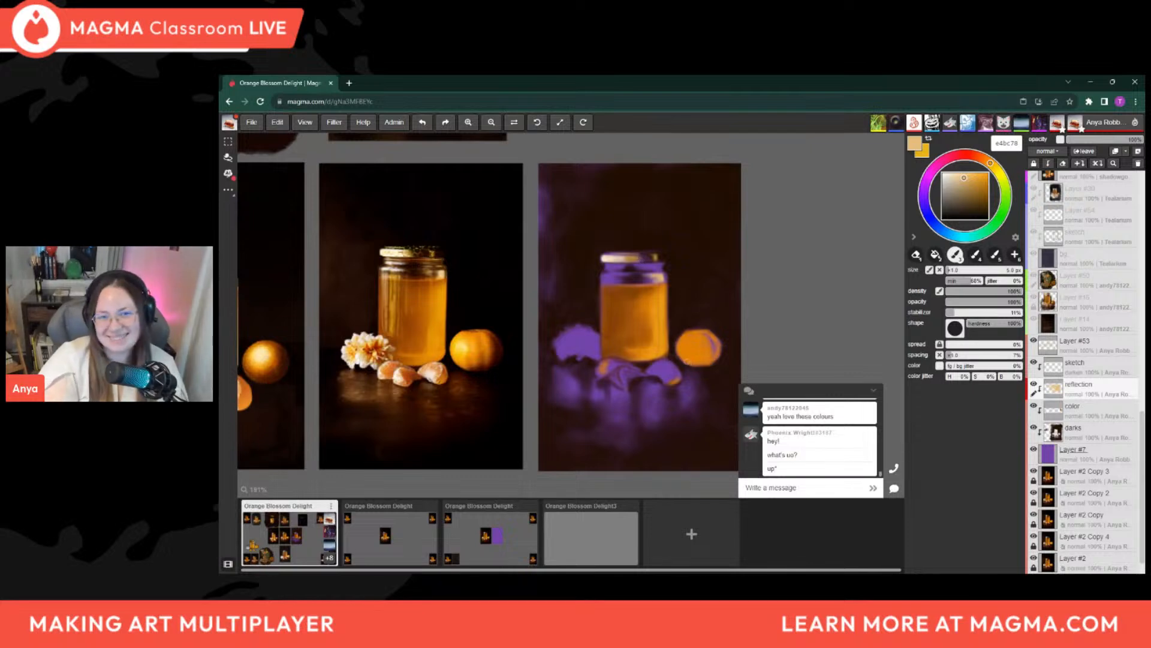
Examine the jar paintings across the whole shared canvas and compare them with the purple panel's still life
scroll(567, 283, down, 8)
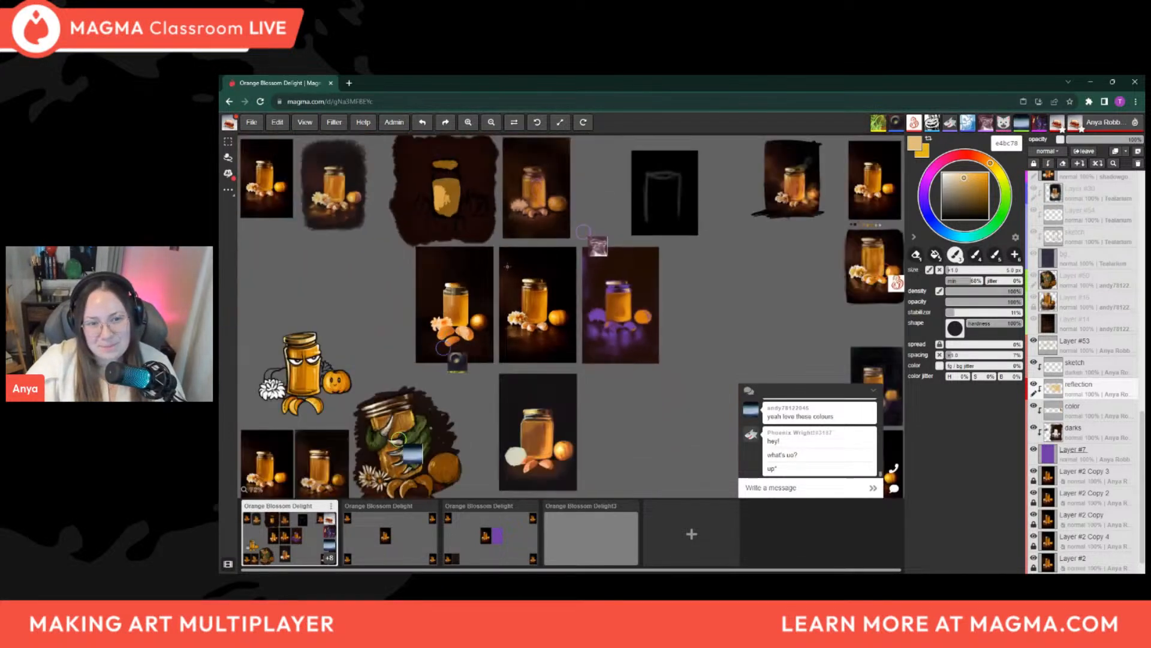
scroll(516, 265, up, 1)
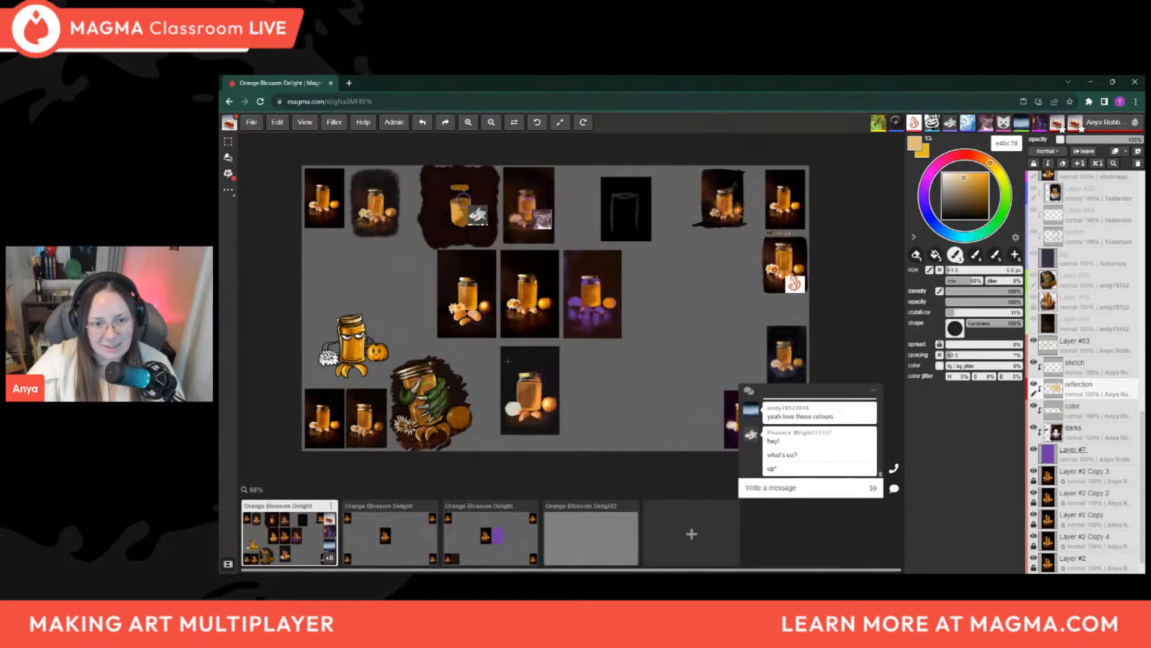
scroll(514, 359, down, 1)
scroll(620, 315, up, 1)
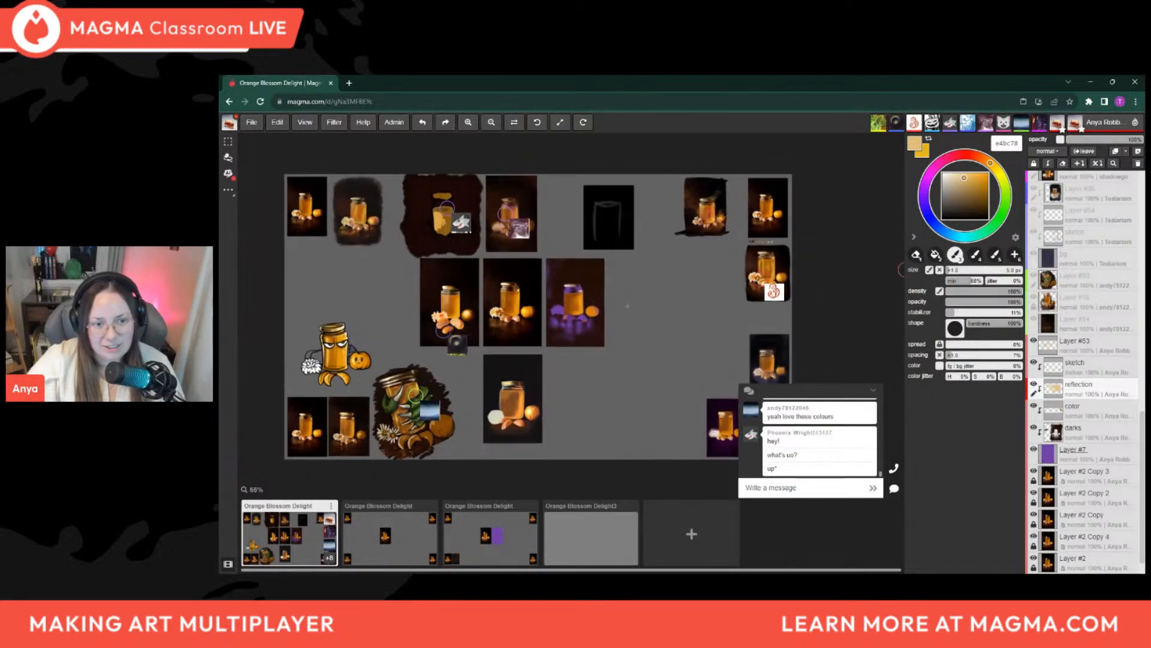
scroll(595, 334, down, 2)
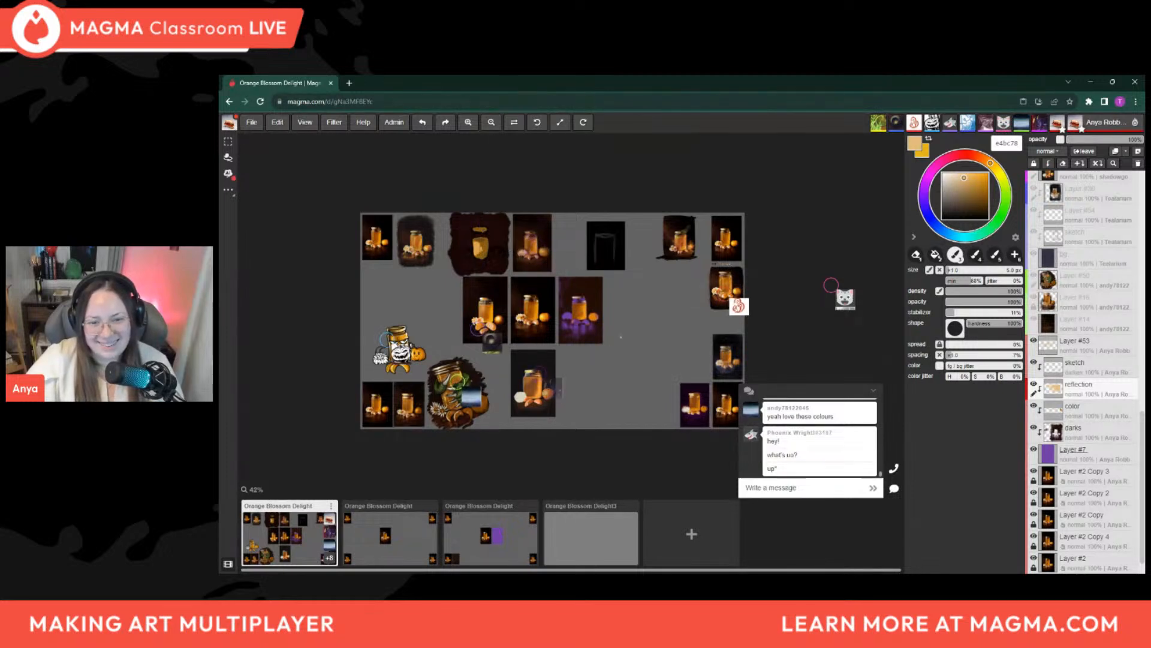
scroll(555, 334, up, 10)
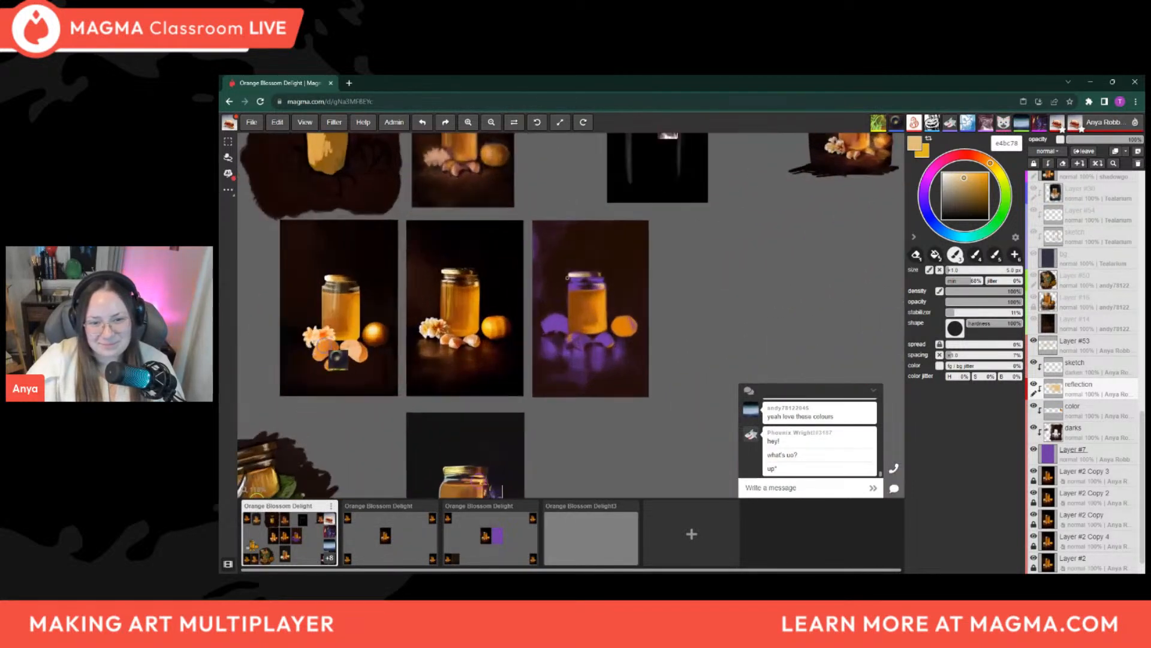
scroll(571, 299, up, 1)
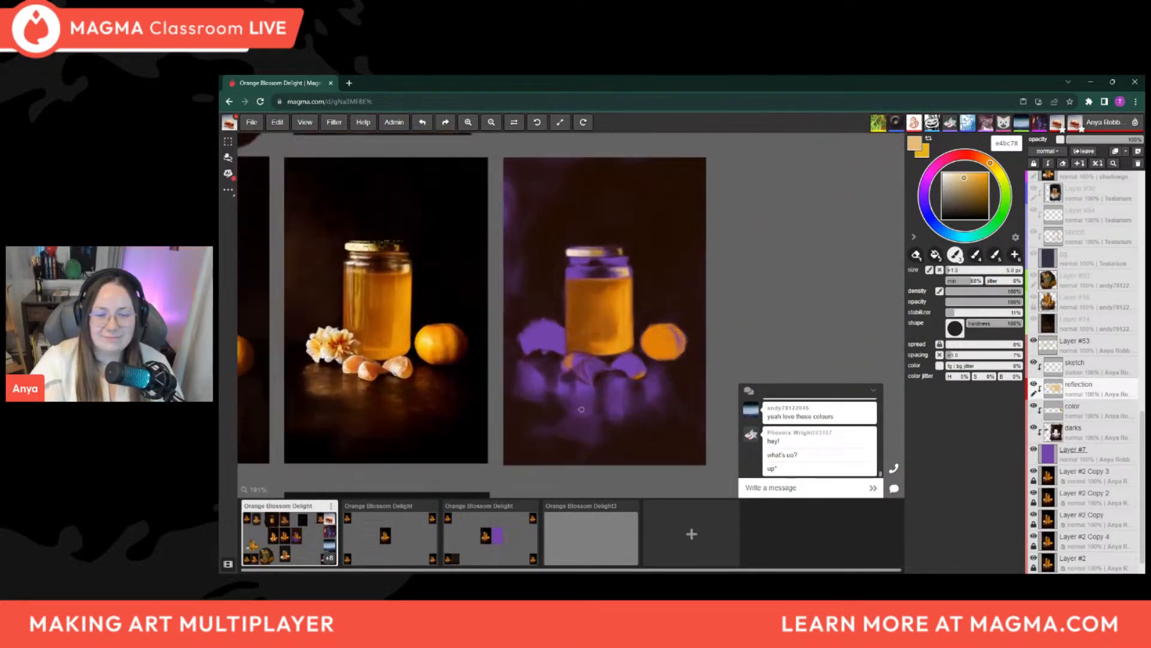
Brush fine e4bc78 reflections onto the jar's glass, varying the brush size and ending at about 2 px
key(bracketright)
key(bracketright)
key(bracketright)
key(bracketright)
key(bracketleft)
key(bracketleft)
key(bracketleft)
key(bracketleft)
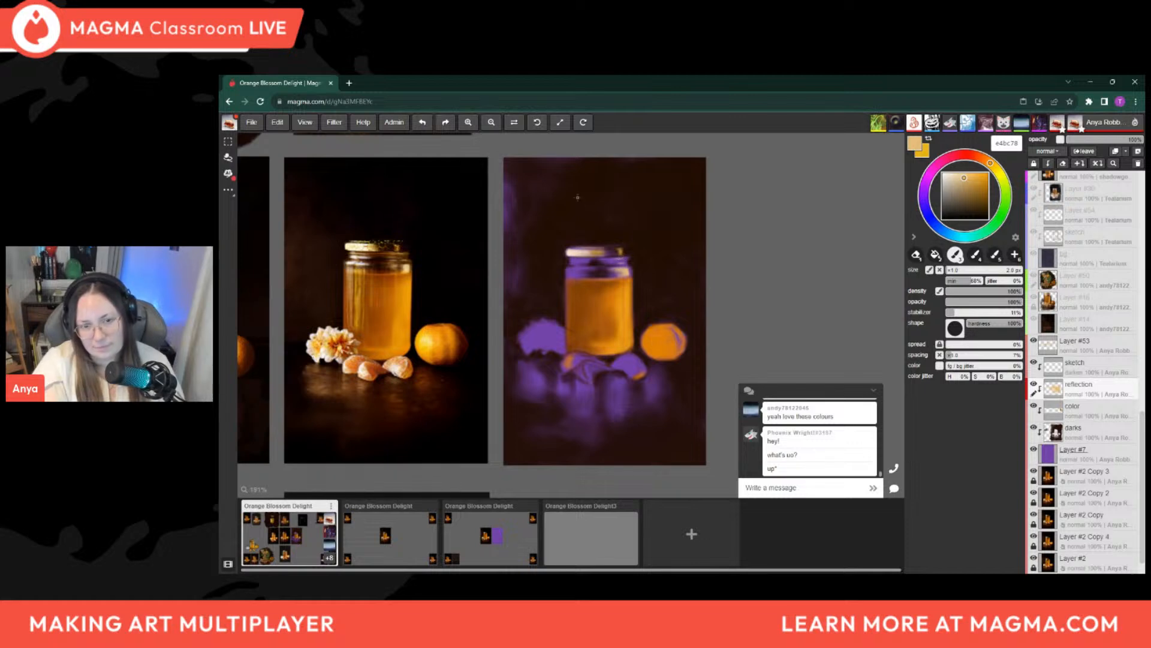
Sample orange bd670a from the honey and brighten it to e77e0c and ff8400 for glowing strokes in the jar
alt+click(624, 292)
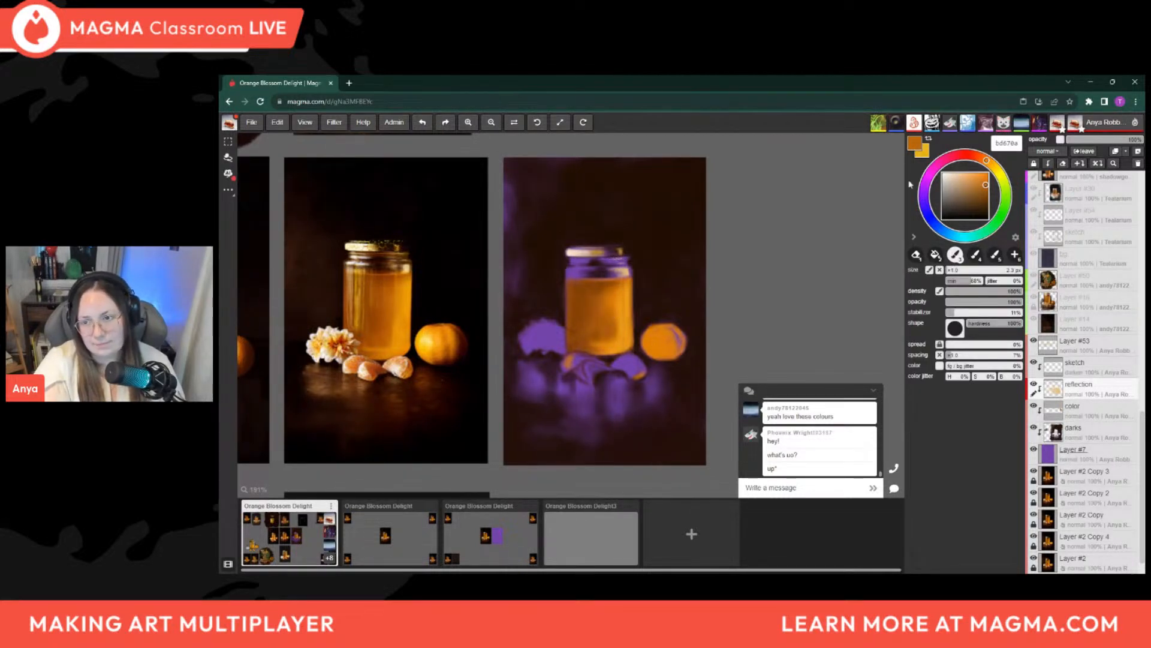
click(986, 178)
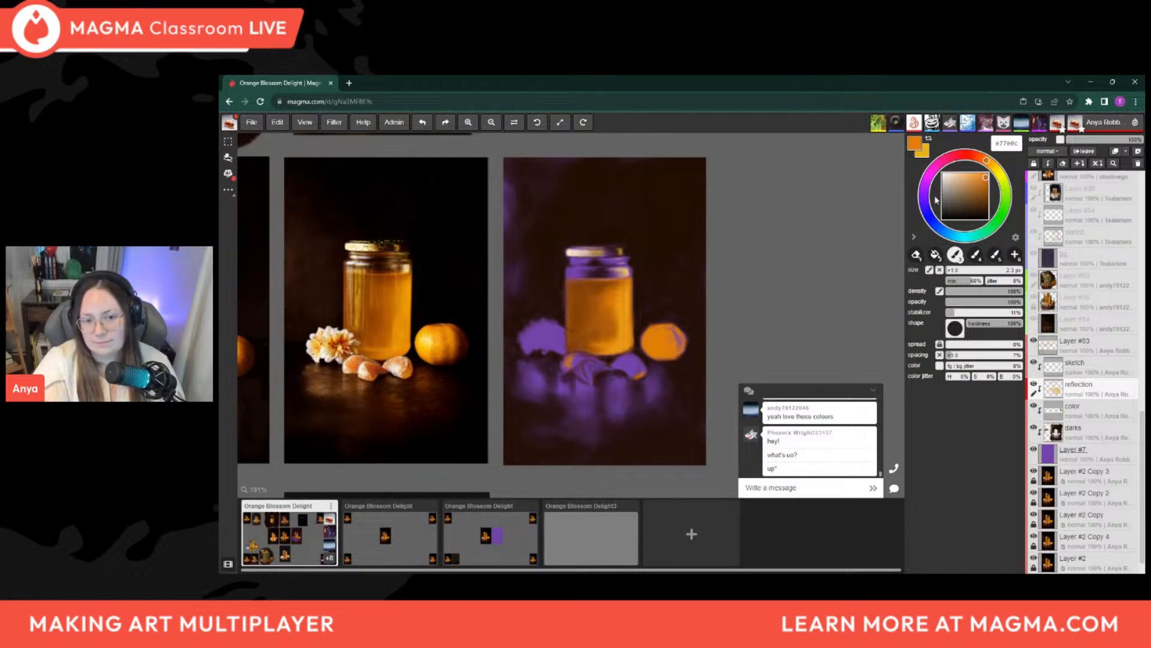
drag(986, 178, 1000, 173)
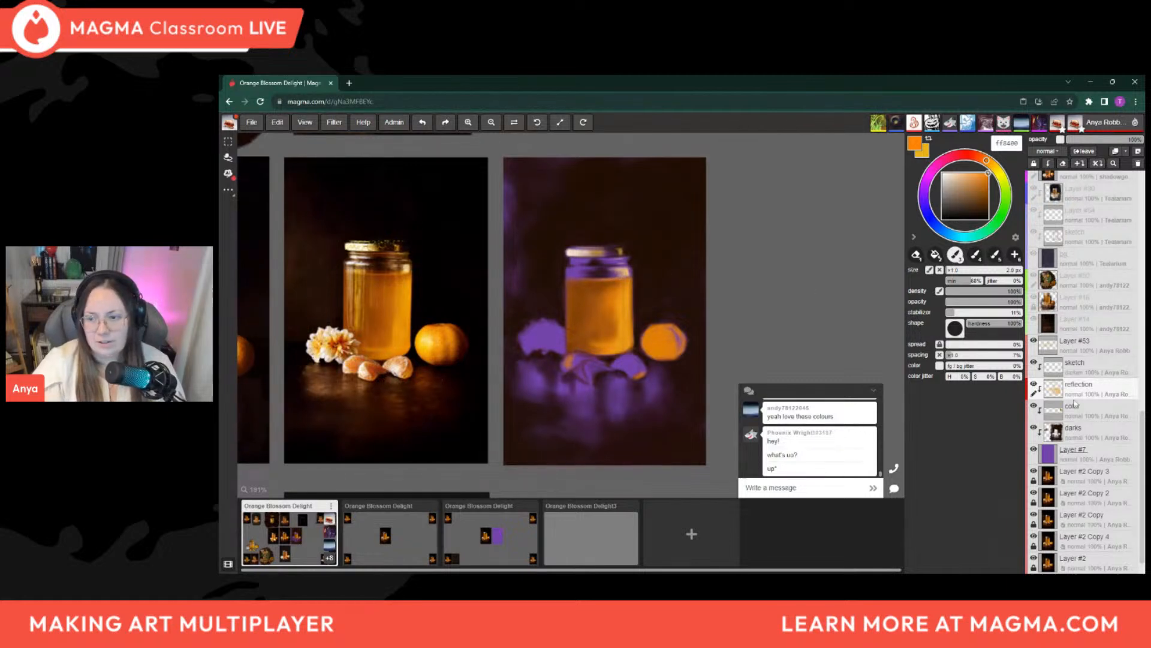
On the color layer, shift the orange toward red and brush it onto the edge of the whole orange
click(1106, 411)
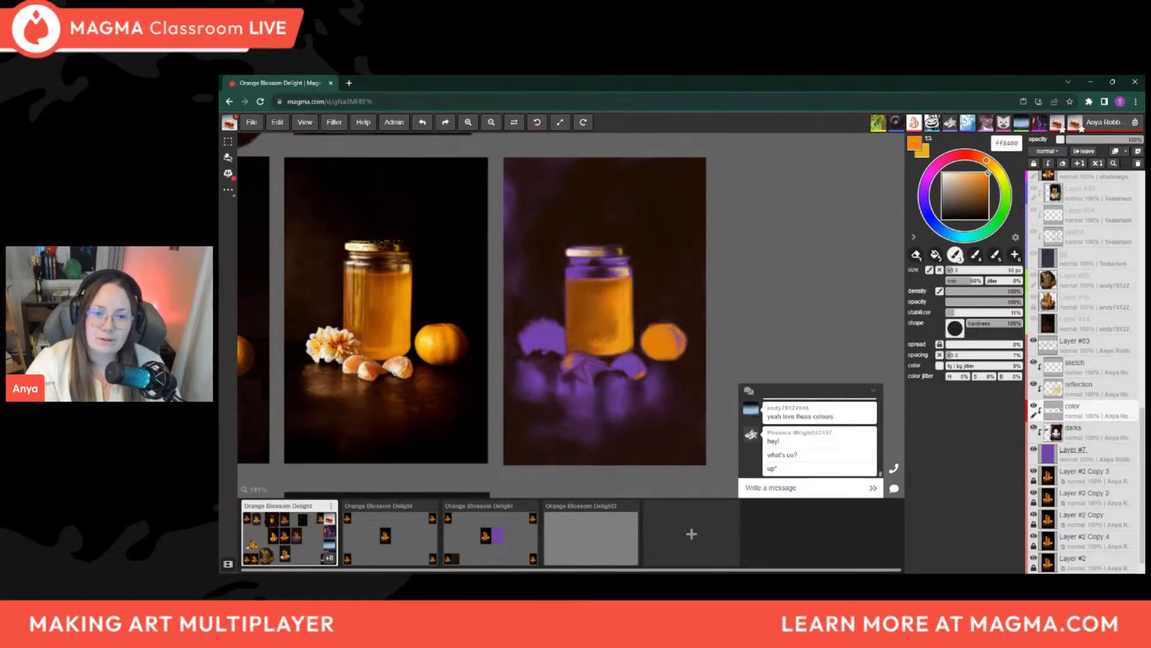
key(bracketright)
key(bracketright)
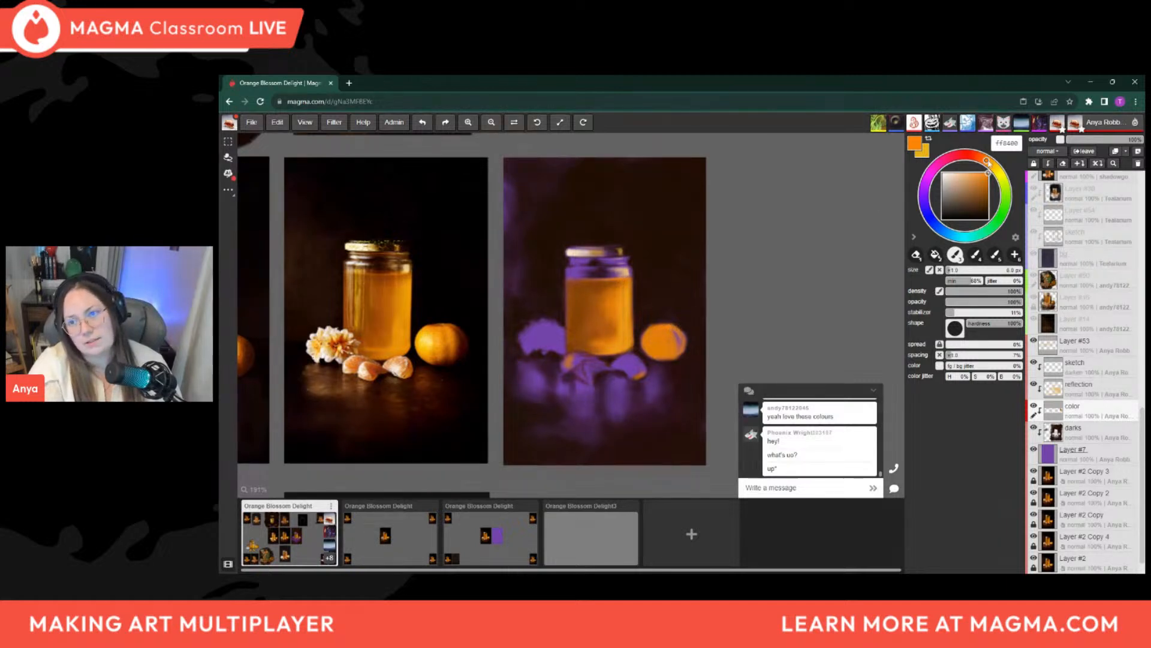
drag(986, 160, 982, 159)
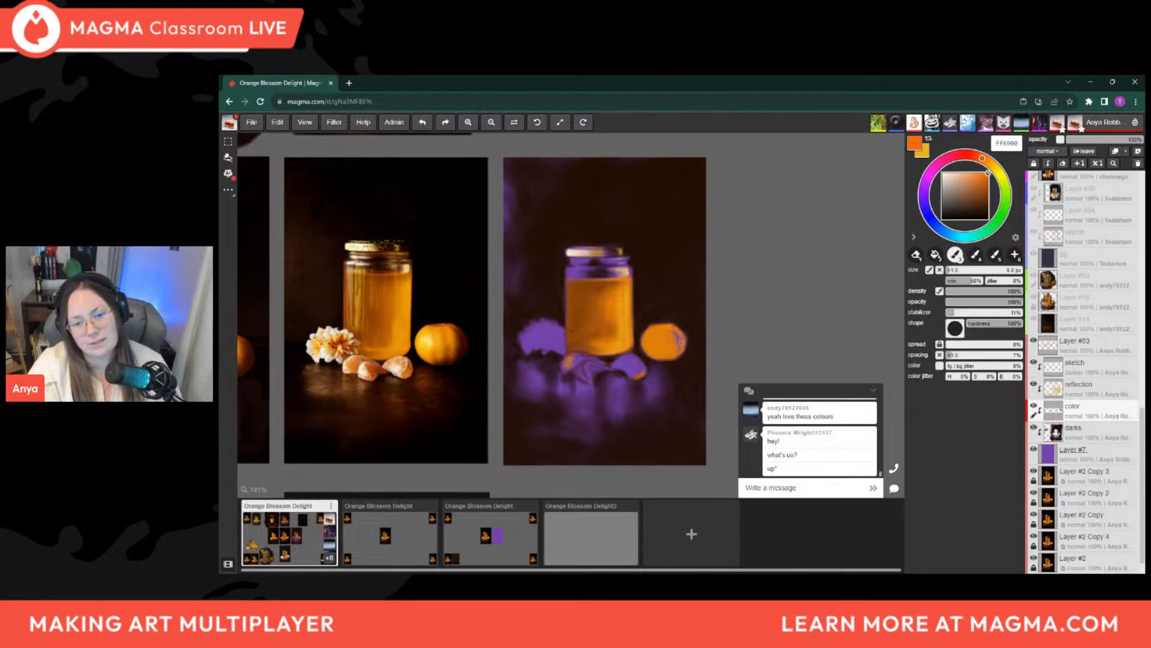
drag(688, 343, 684, 354)
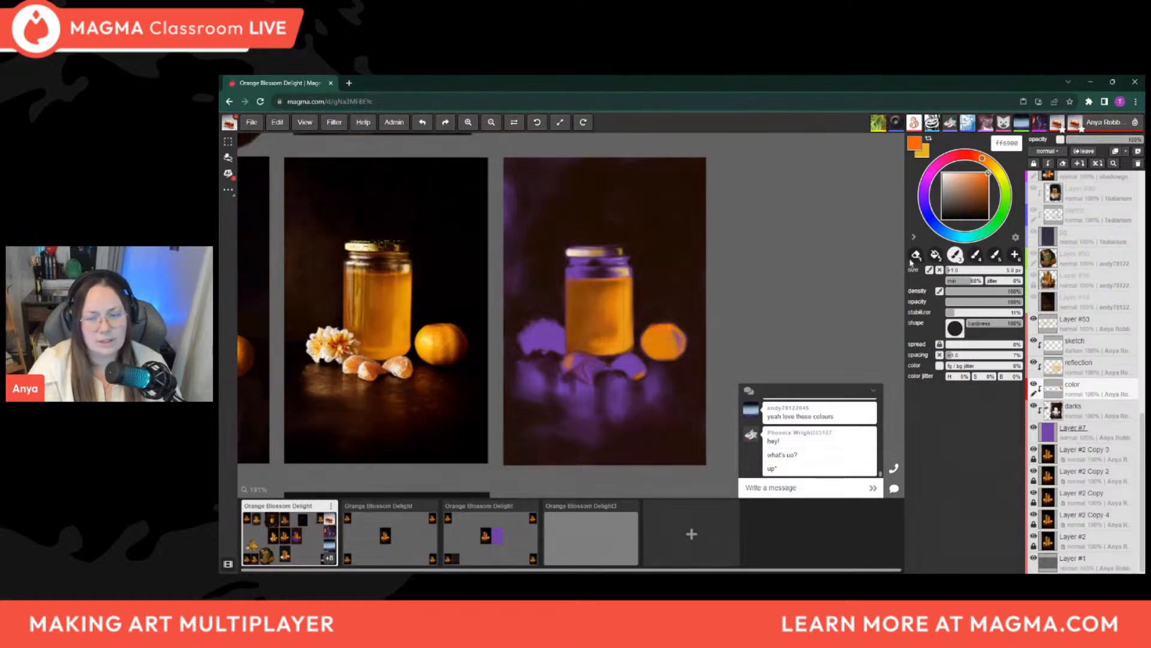
Darken the paint colour to d44500 and add deeper orange shading to the whole orange, varying the brush size
drag(982, 159, 988, 180)
key(bracketleft)
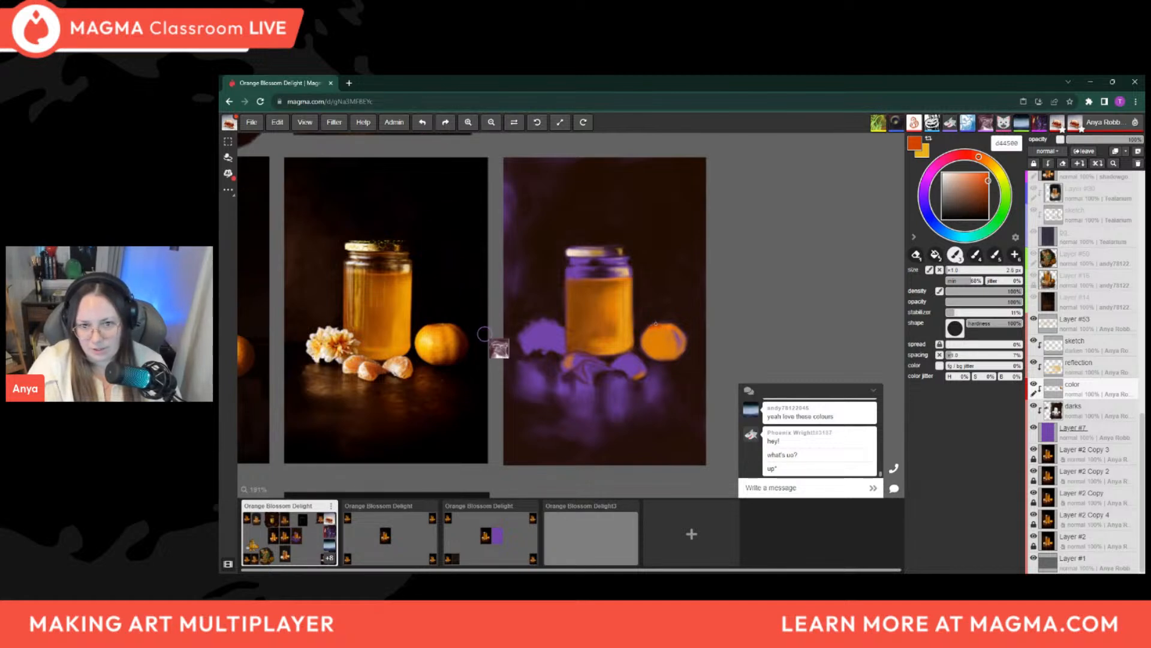
key(bracketright)
key(bracketright)
key(bracketright)
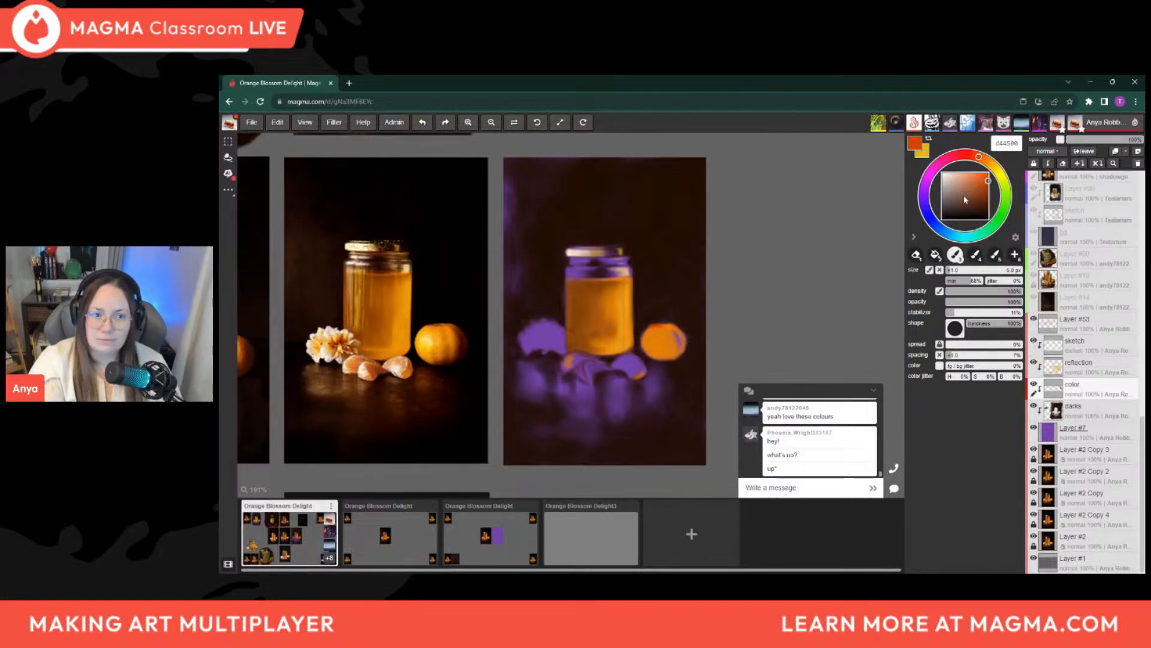
Sample the dark brown 220e03 from the background and paint small shadows on the far side of the jar's lid
alt+click(678, 242)
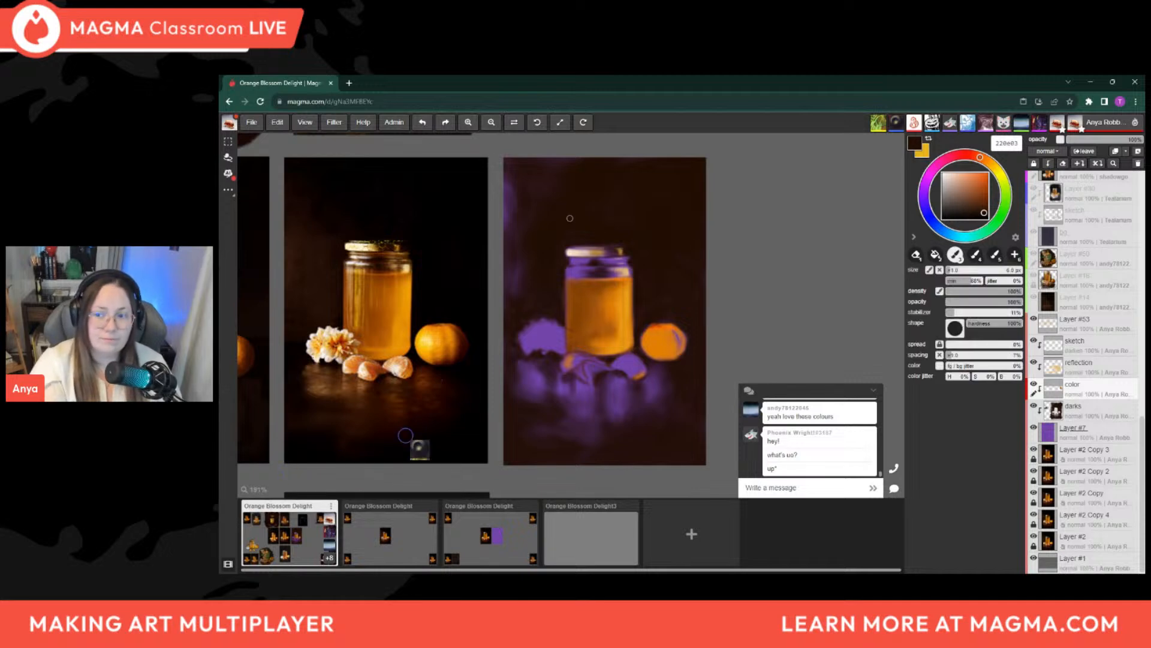
key(bracketleft)
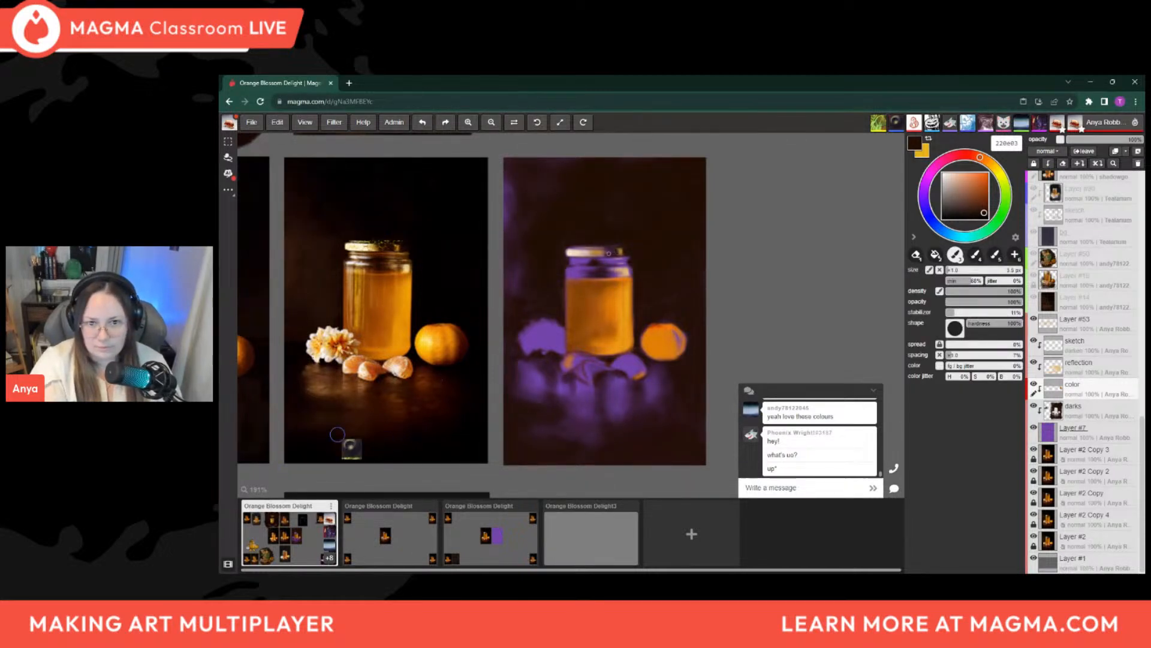
key(bracketleft)
key(bracketleft)
key(bracketright)
key(bracketright)
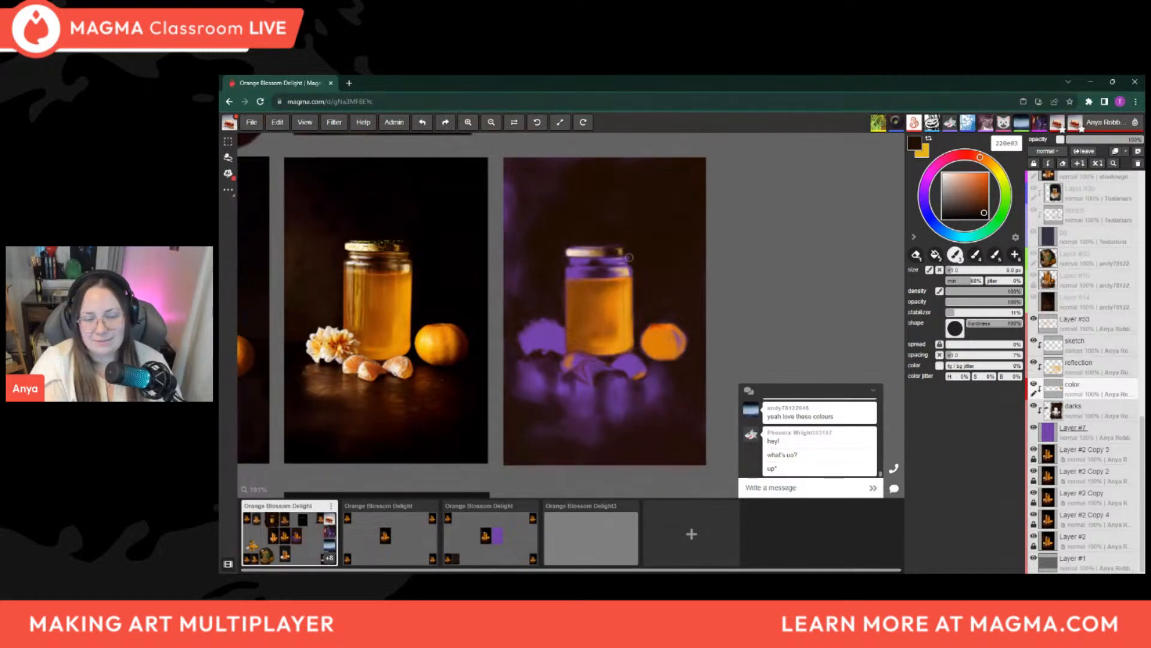
key(bracketleft)
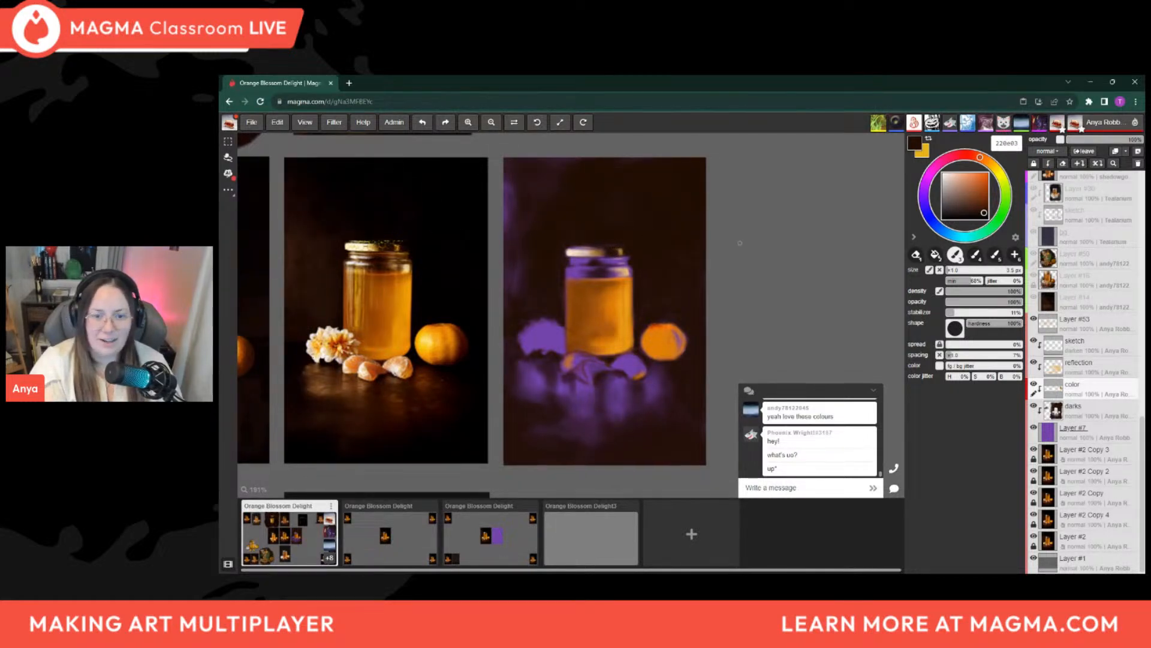
Darken the lid's shaded rim and the jar's neck with 220e03, varying the brush up to about 12 px
key(bracketright)
key(bracketright)
key(bracketright)
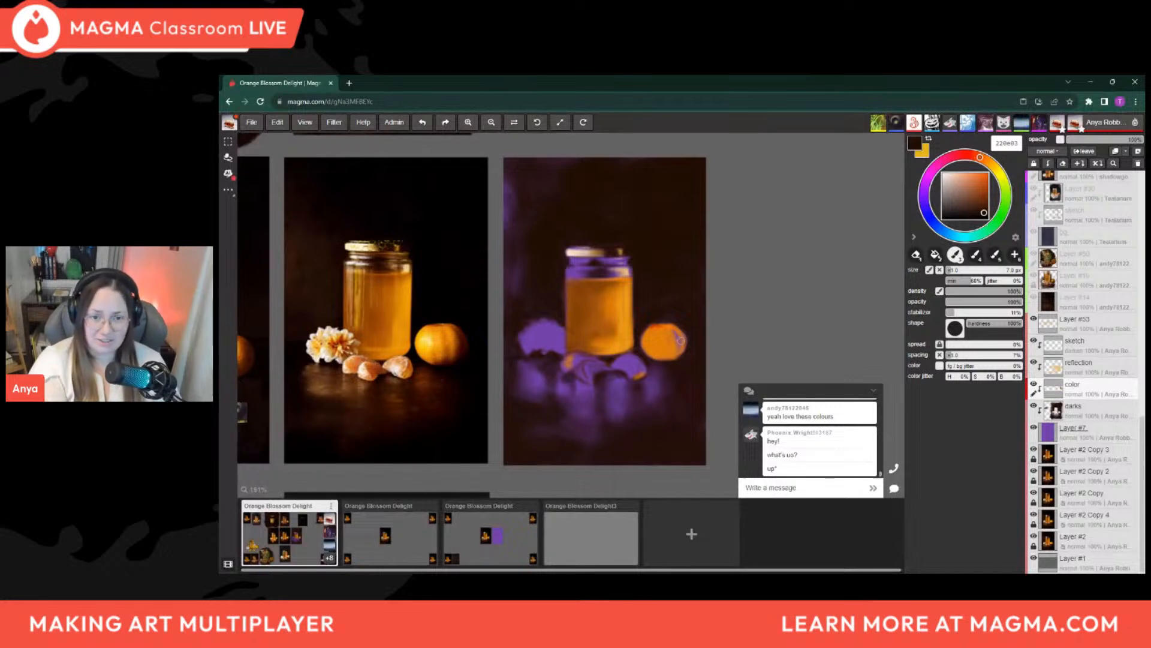
key(bracketleft)
key(bracketleft)
key(bracketleft)
key(bracketleft)
key(bracketleft)
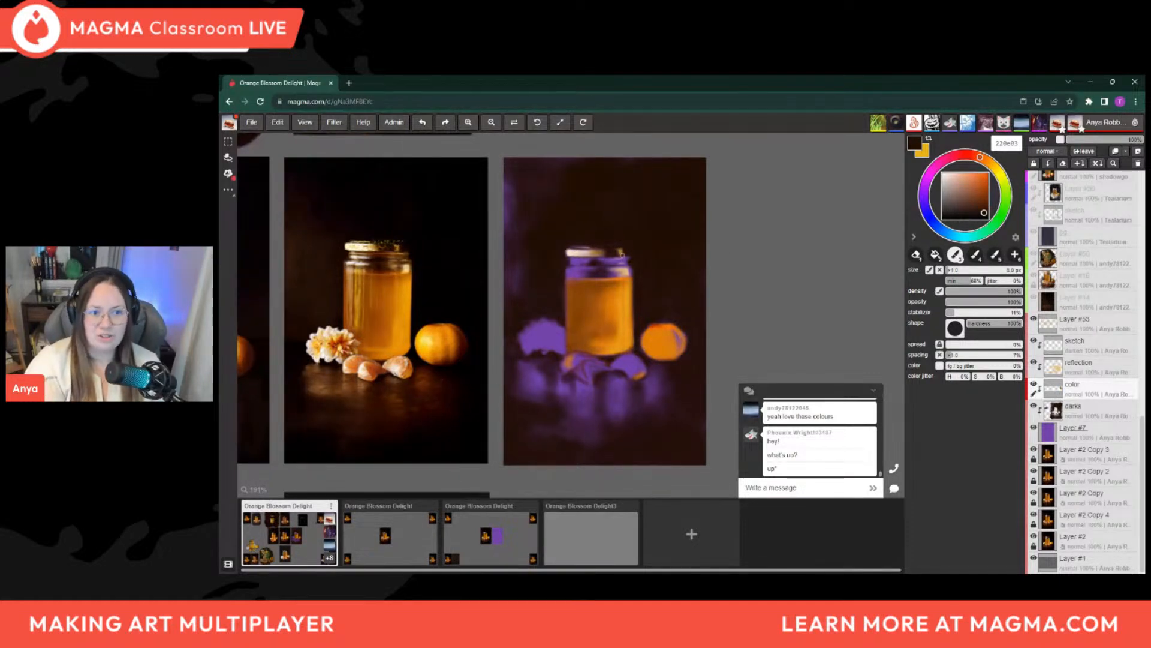
key(bracketright)
key(bracketright)
key(bracketright)
key(bracketright)
key(bracketright)
key(bracketright)
key(bracketright)
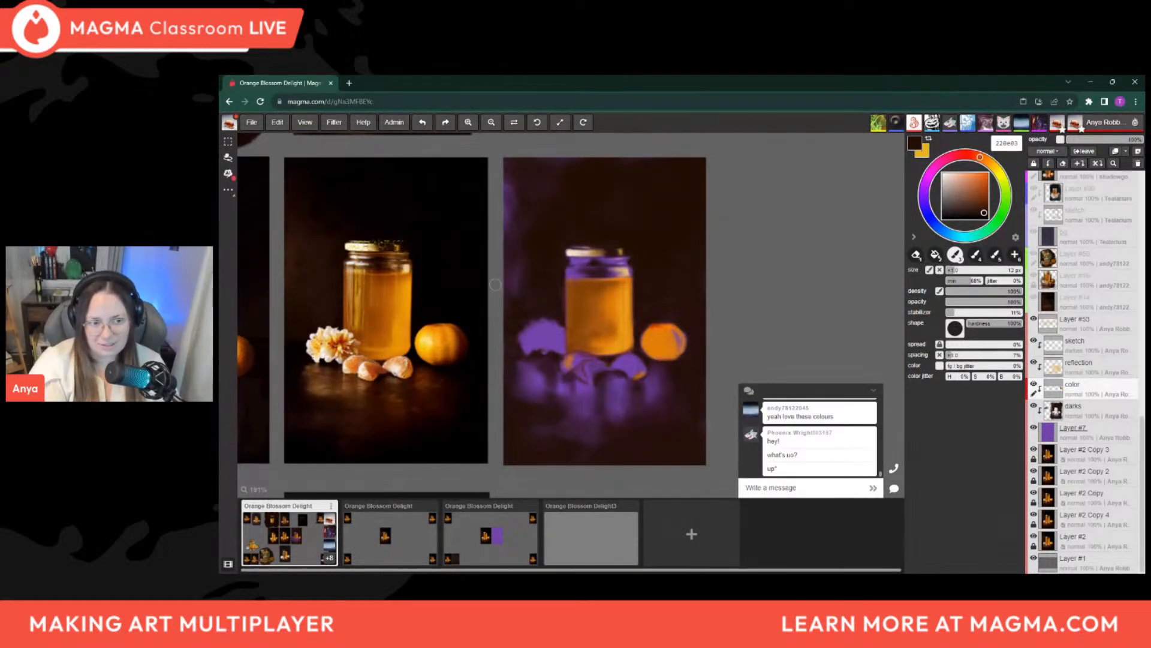
key(bracketleft)
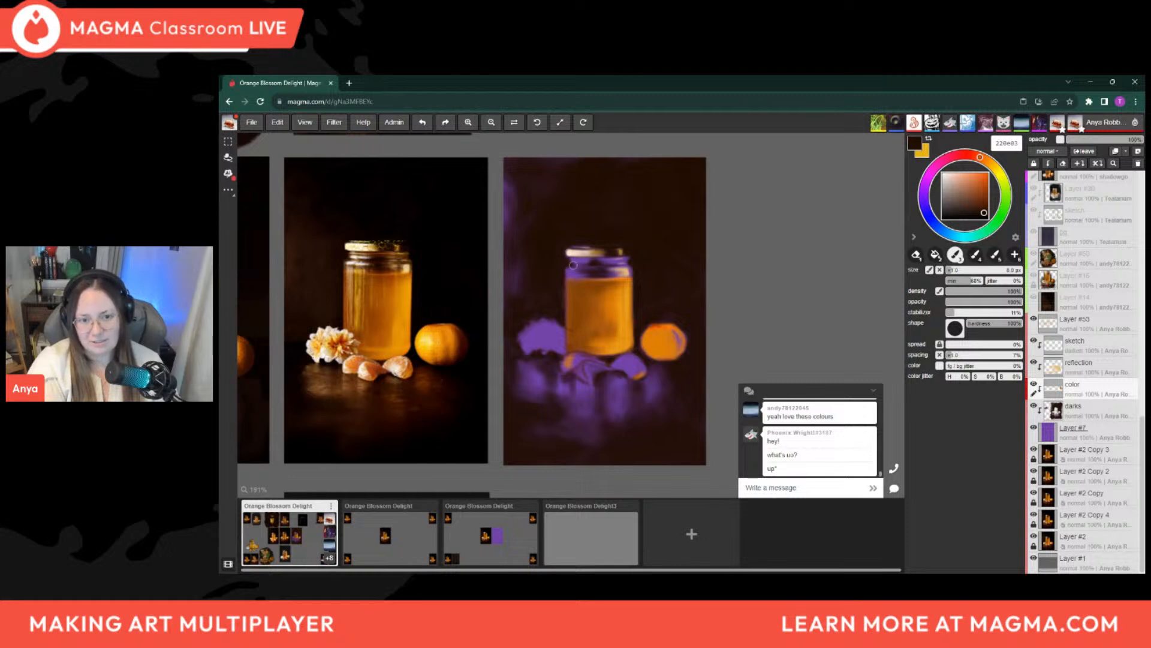
key(bracketright)
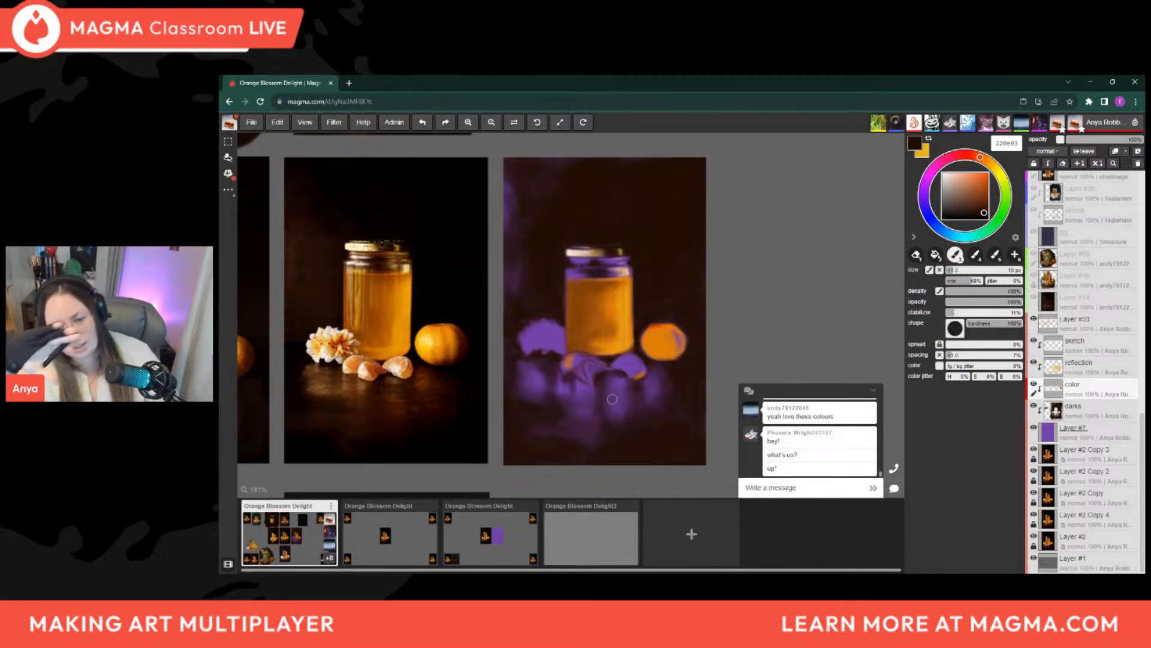
Brush a 220e03 shadow under the purple flower beside the jar, reducing the brush to about 3.5 px
key(bracketleft)
key(bracketleft)
drag(540, 355, 547, 359)
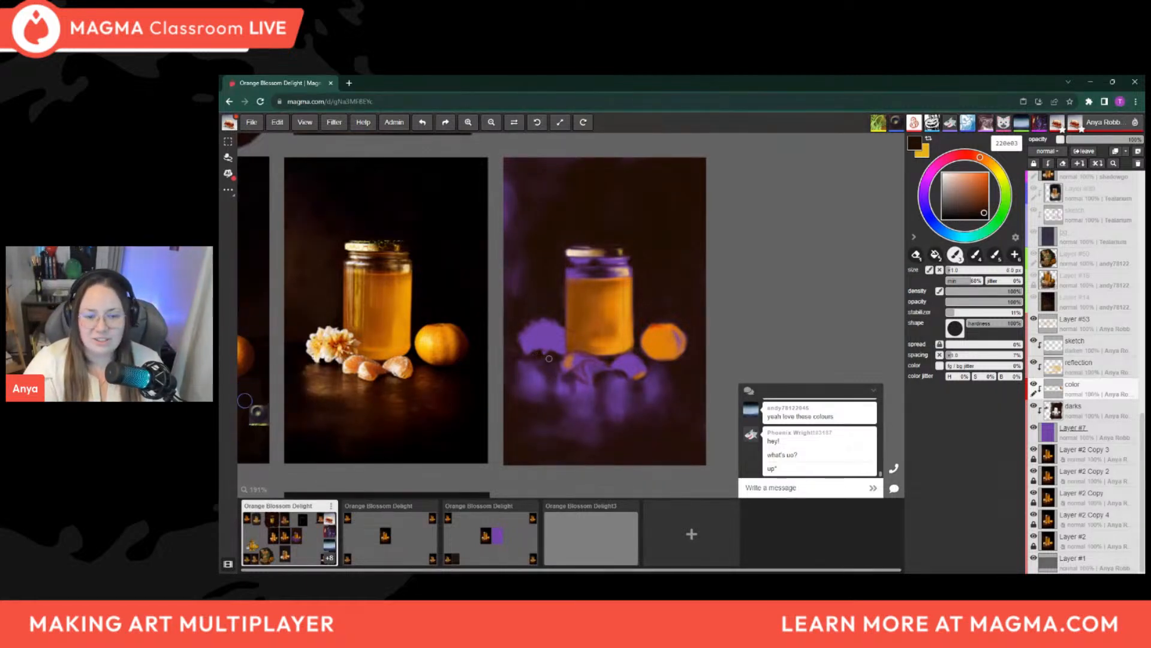
key(bracketright)
key(bracketright)
key(bracketleft)
key(bracketleft)
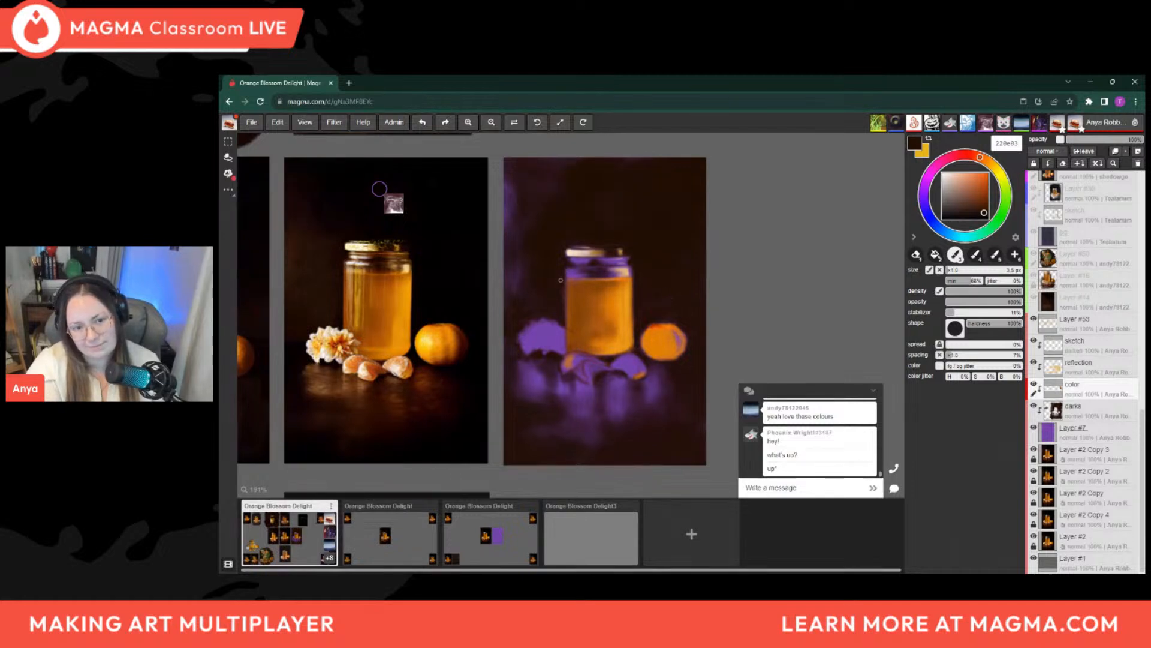
Touch up the dark edges around the jar's lid and neck with a 220e03 brush of about 5 px
drag(562, 305, 580, 303)
drag(652, 332, 698, 371)
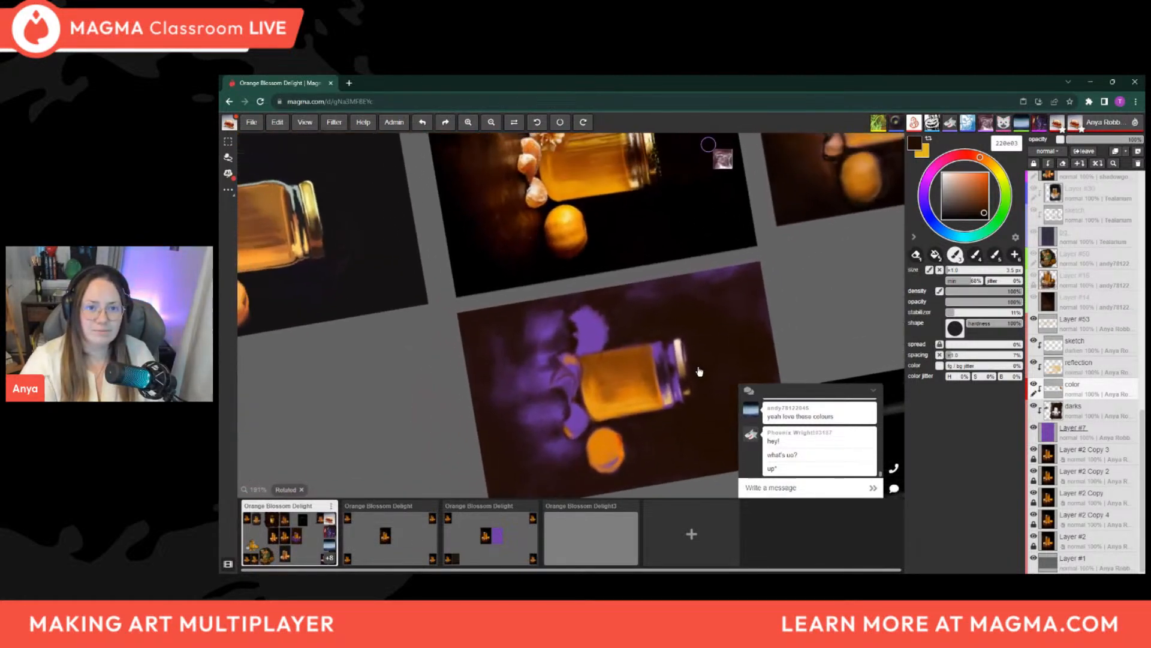
scroll(527, 371, down, 2)
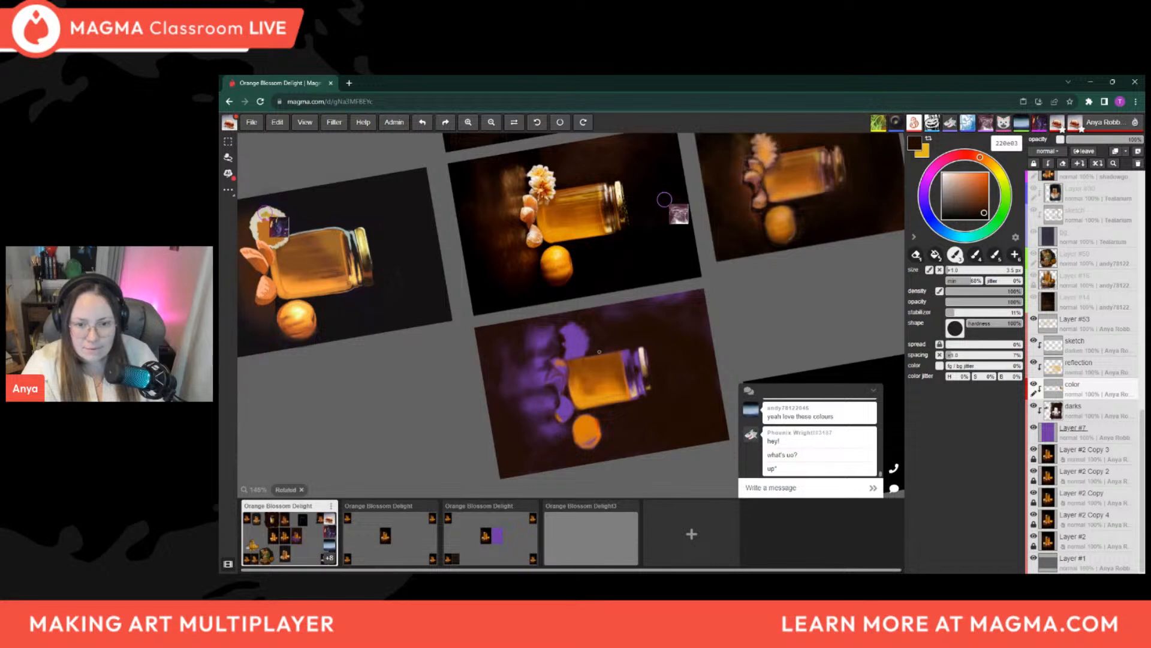
key(bracketright)
key(bracketright)
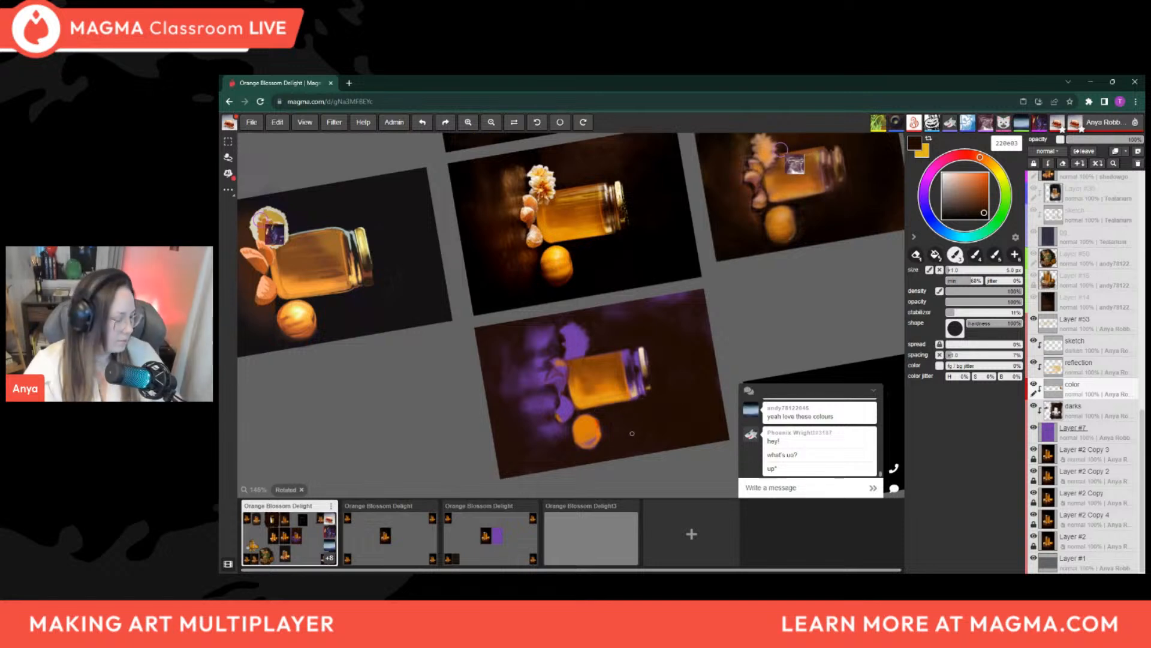
drag(586, 424, 681, 319)
drag(660, 402, 655, 451)
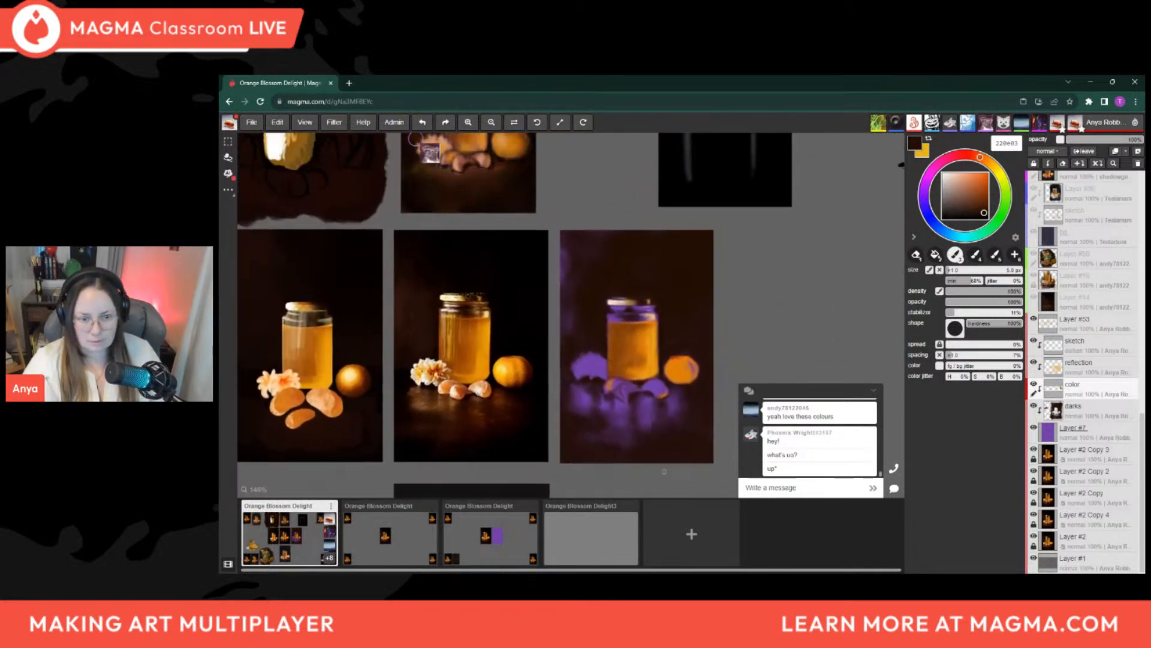
scroll(658, 464, up, 3)
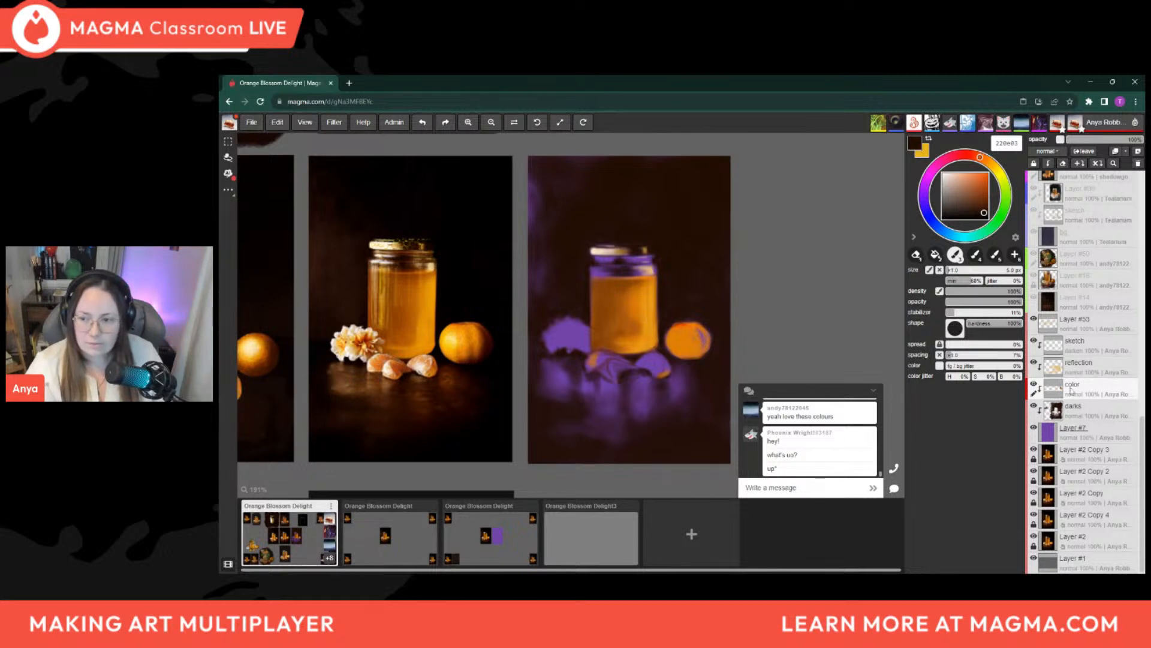
Darken the purple glass between the lid and the honey with 220e03, using brush sizes from about 9 down to 3 px
key(])
key(])
drag(605, 260, 636, 265)
key(])
key(])
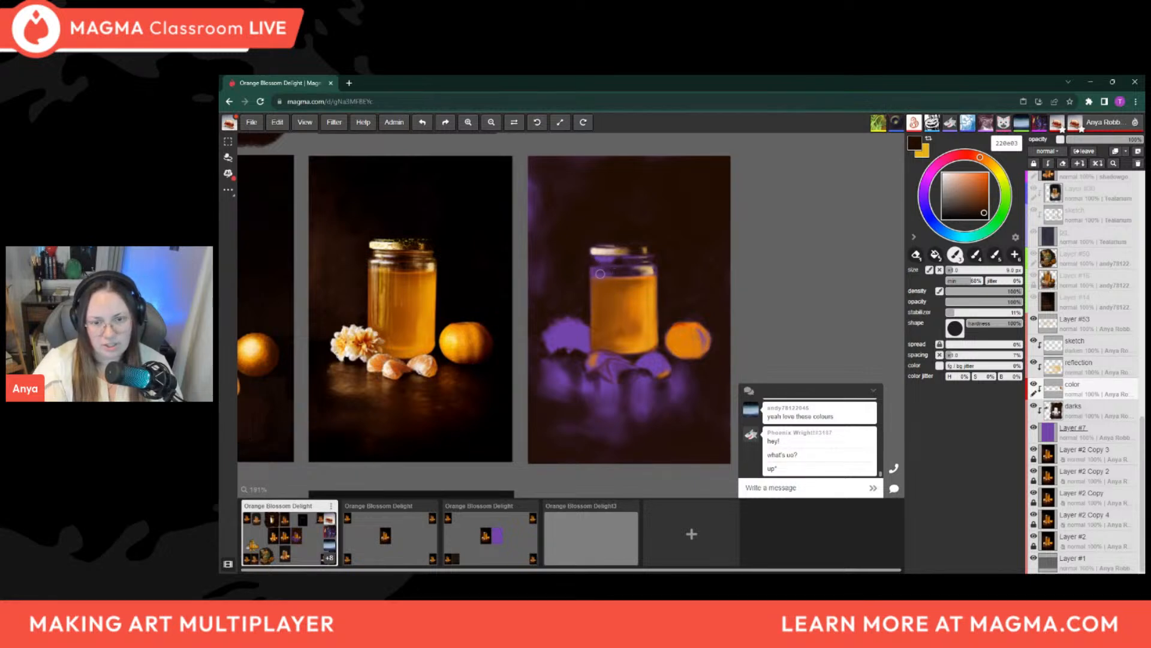
key(bracketright)
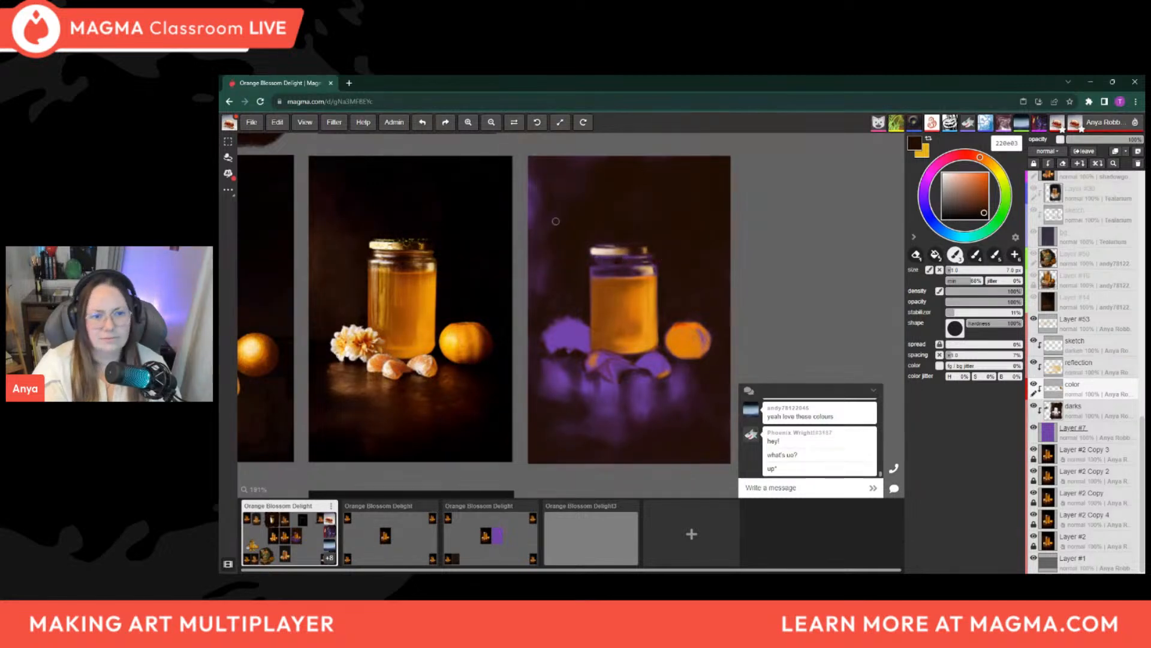
key(bracketleft)
key(bracketleft)
key(bracketleft)
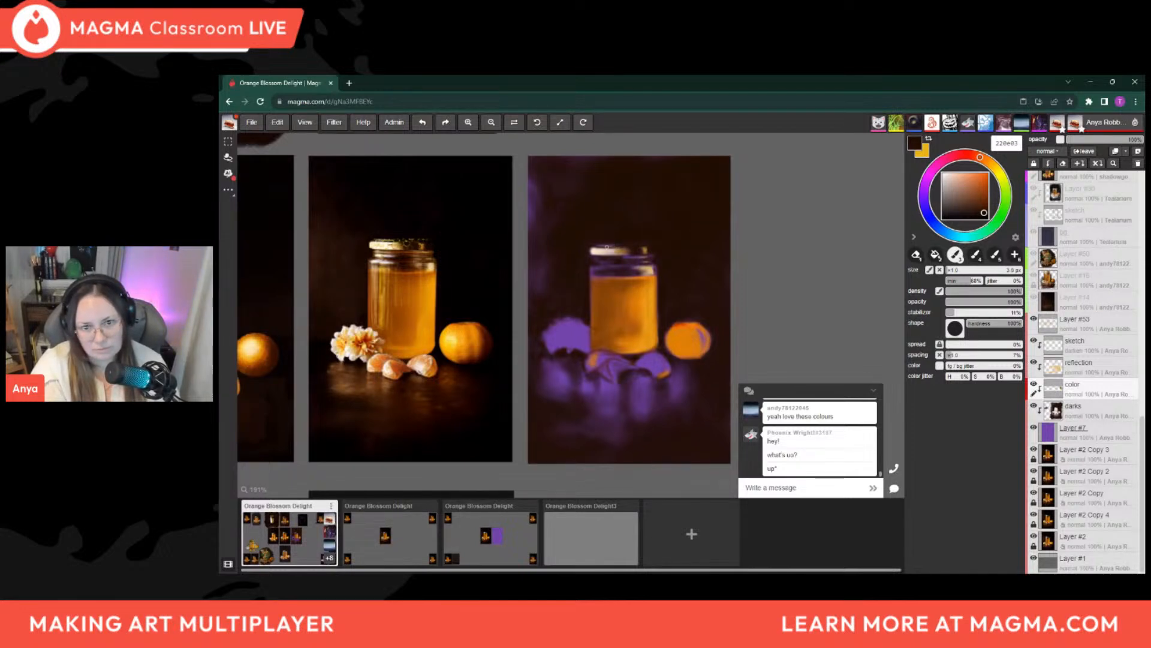
Sample the pale e7c8bd from the lid's highlight and add fine light details to the lid with a 1 to 2 px brush
alt+click(610, 245)
key([)
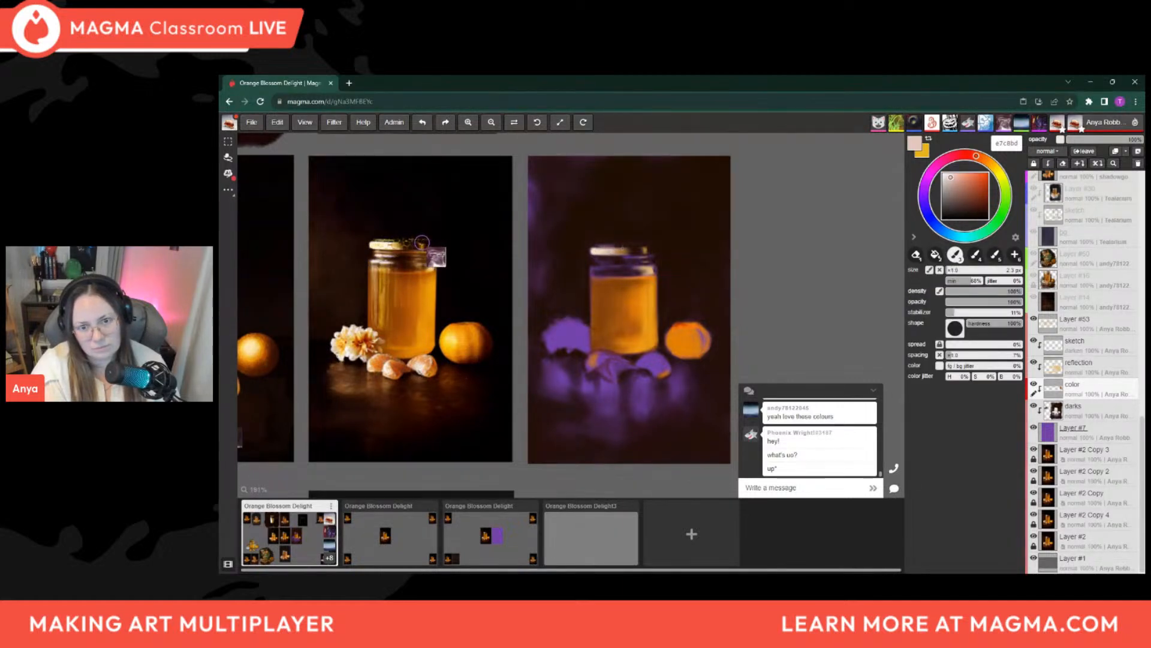
key([)
key([)
key([)
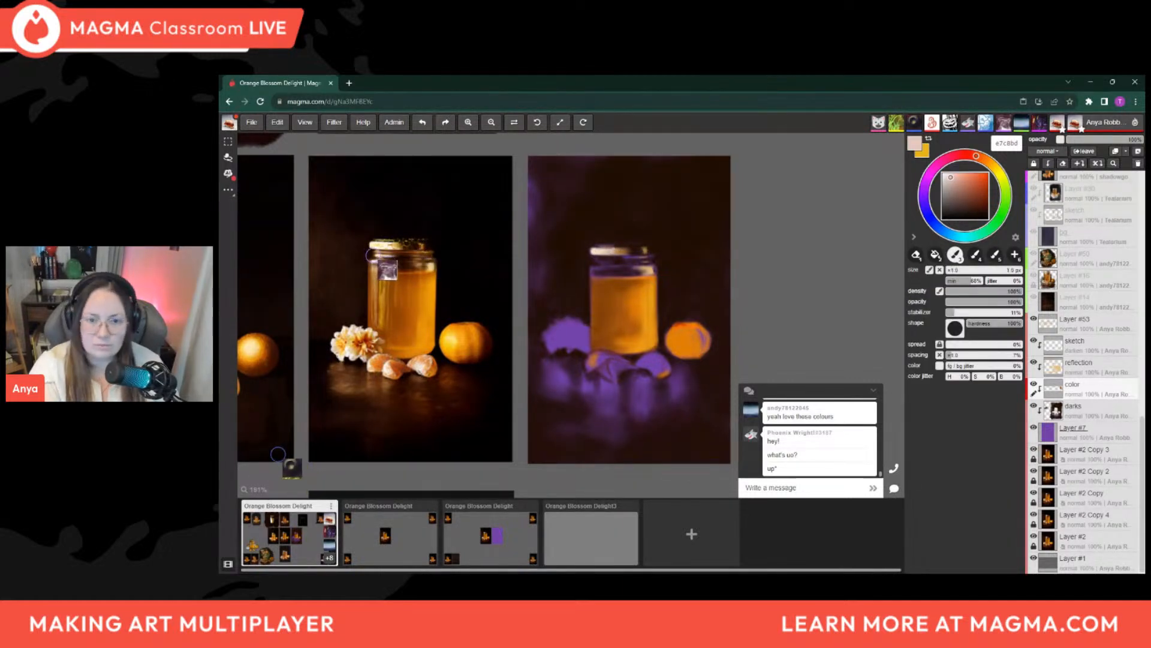
key(])
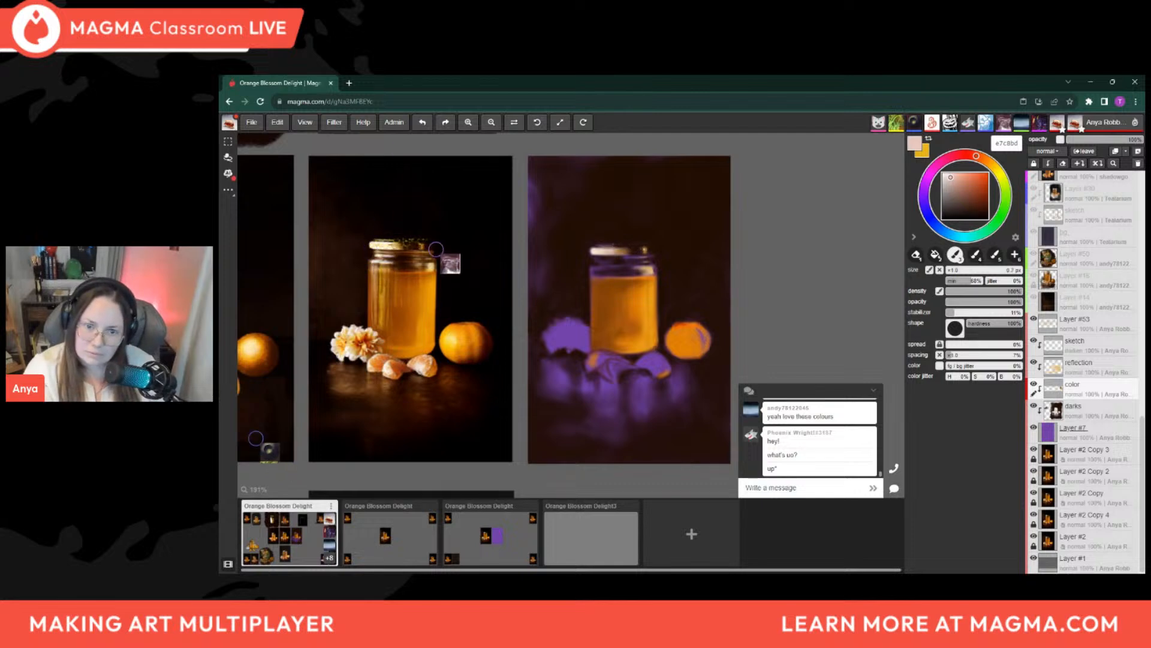
key(])
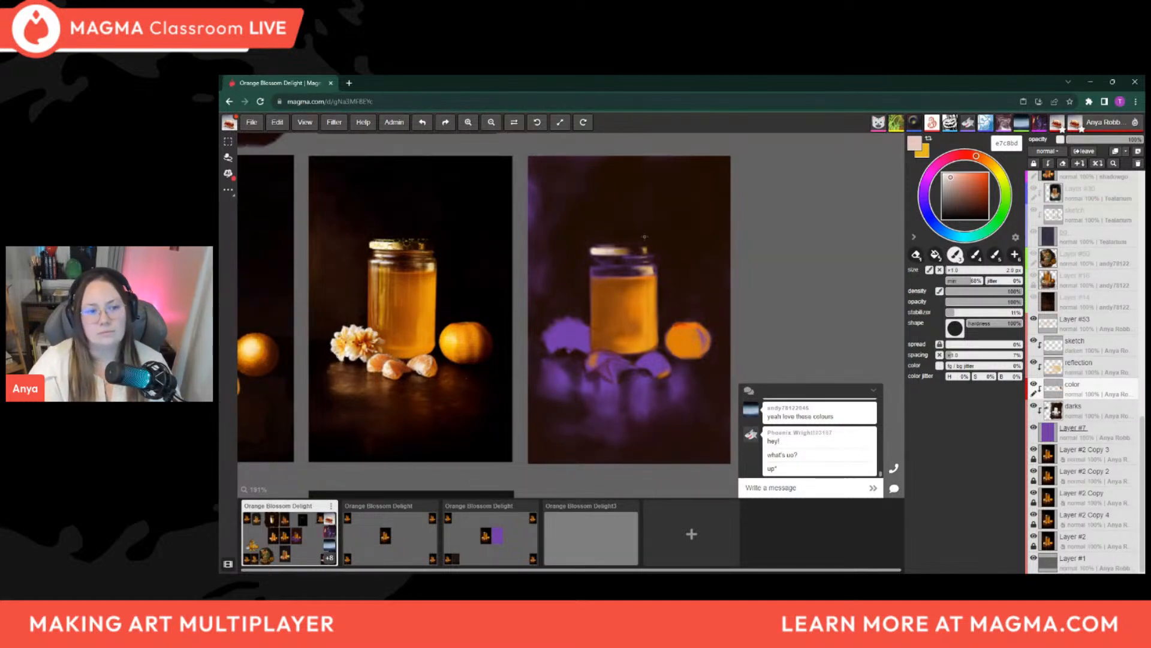
Sample brown from the honey's upper area, darken it, and shade the top of the honey at 30% opacity with a brush up to 9 px
alt+click(615, 279)
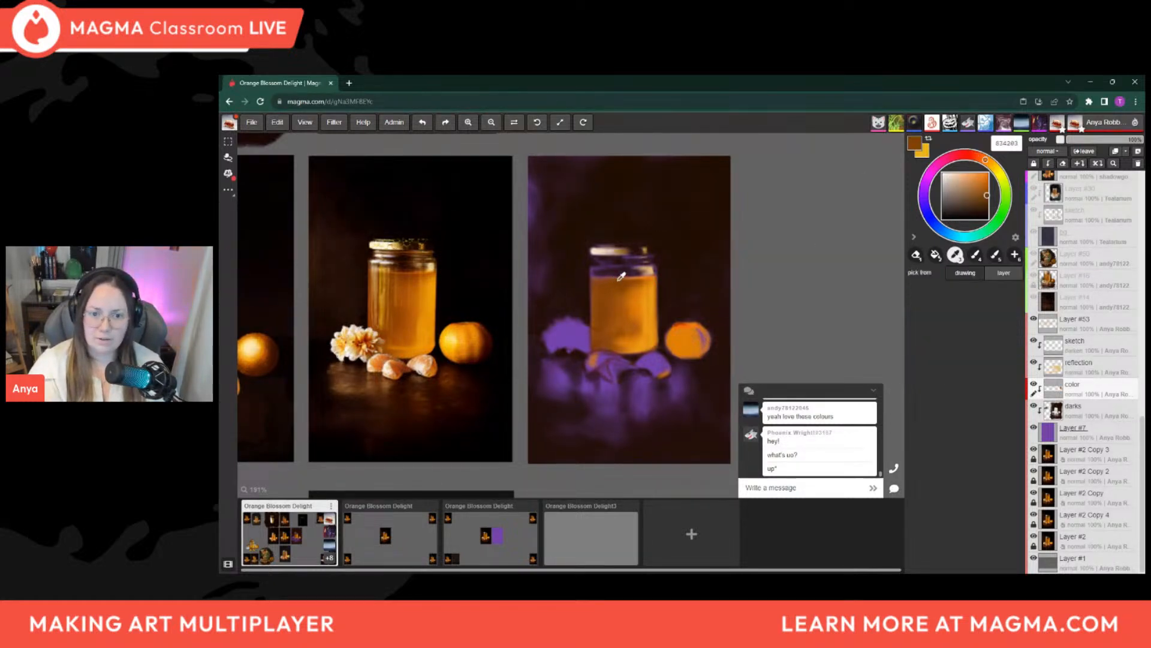
drag(987, 198, 988, 202)
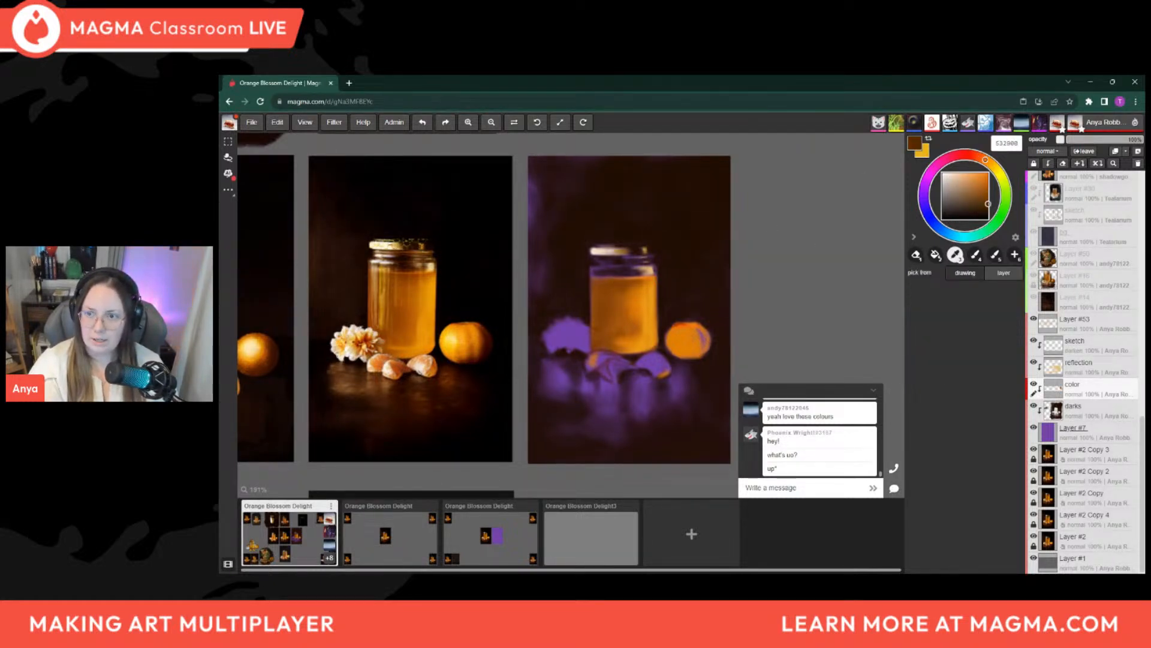
key(b)
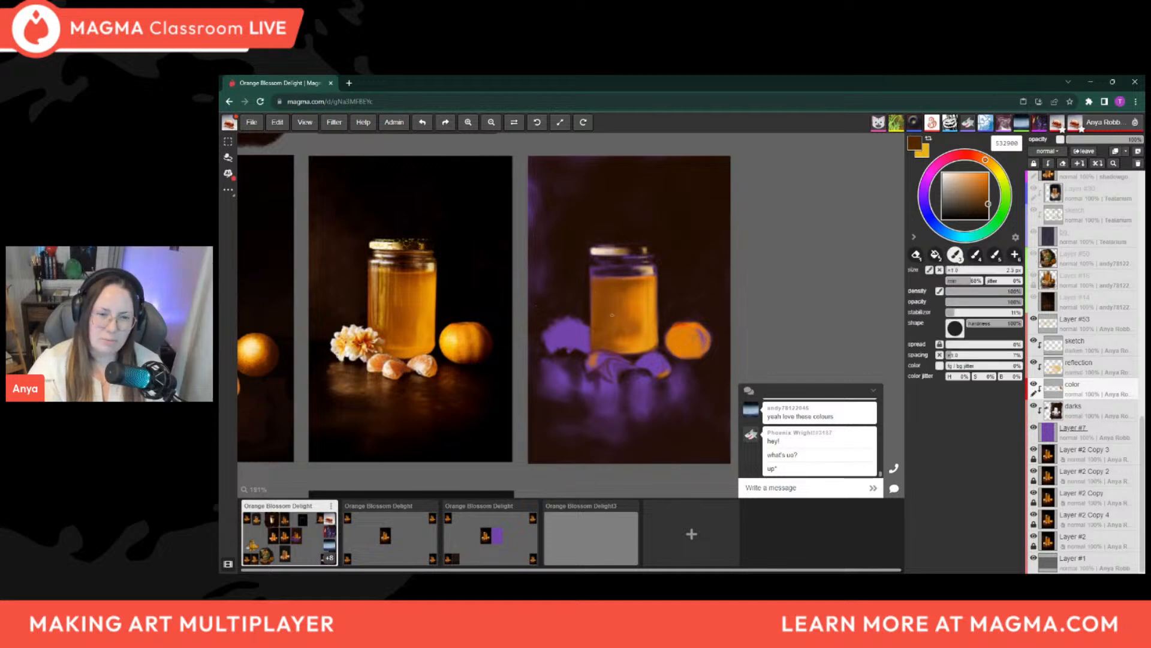
key([)
key(3)
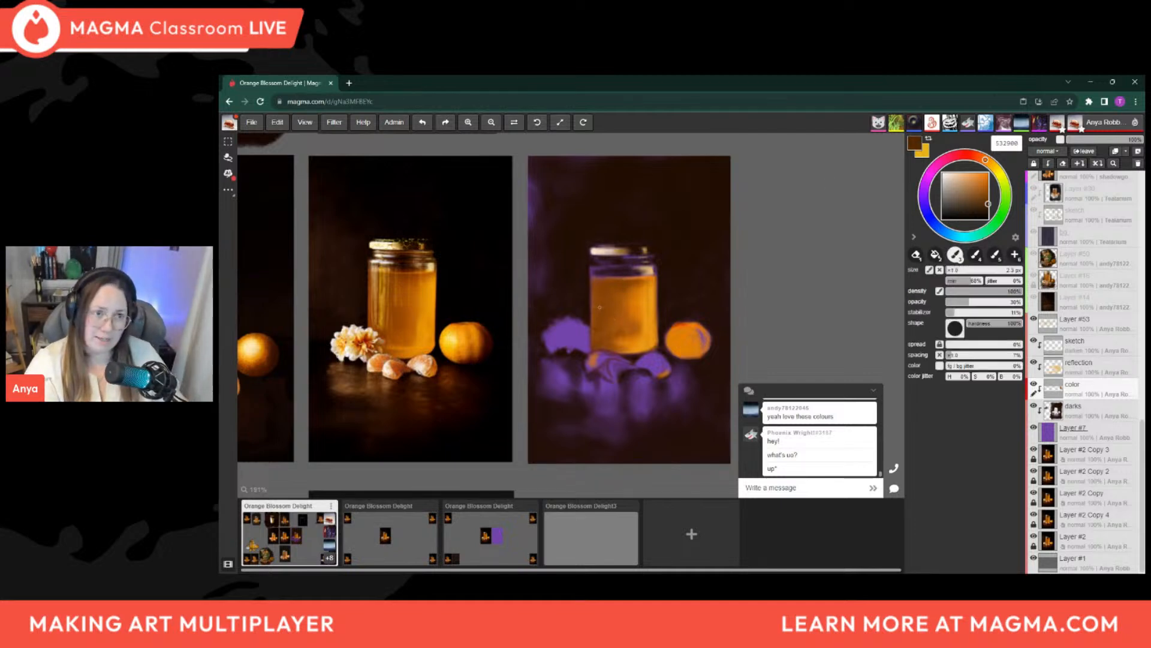
key(])
key(])
key(])
key(])
key(])
key(])
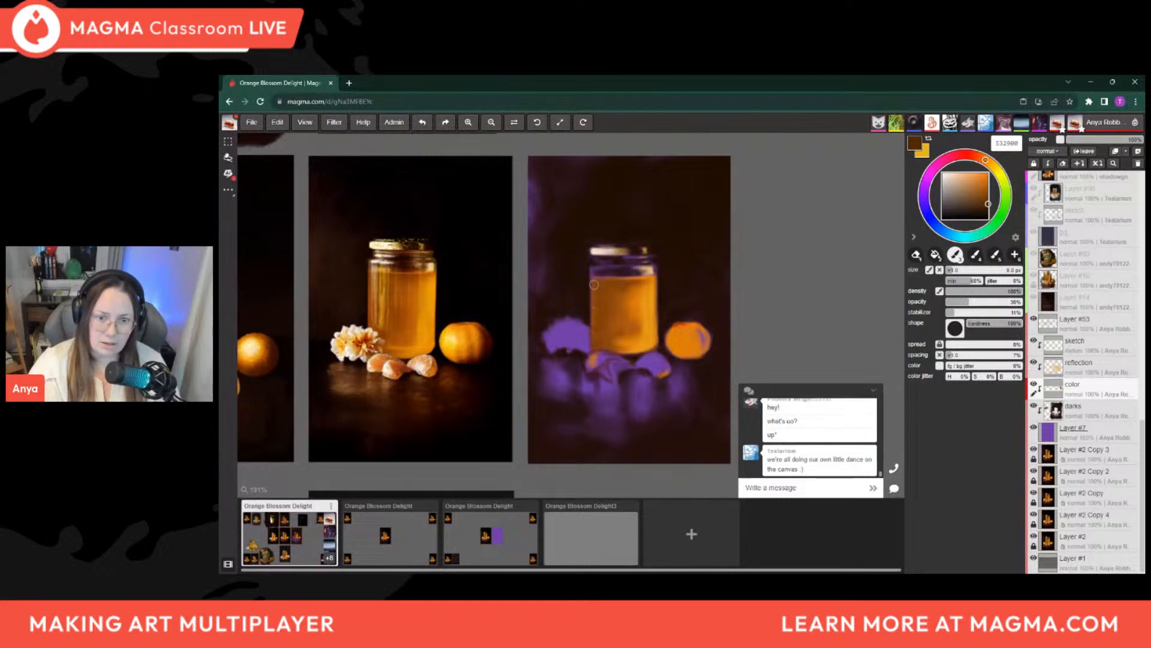
key(])
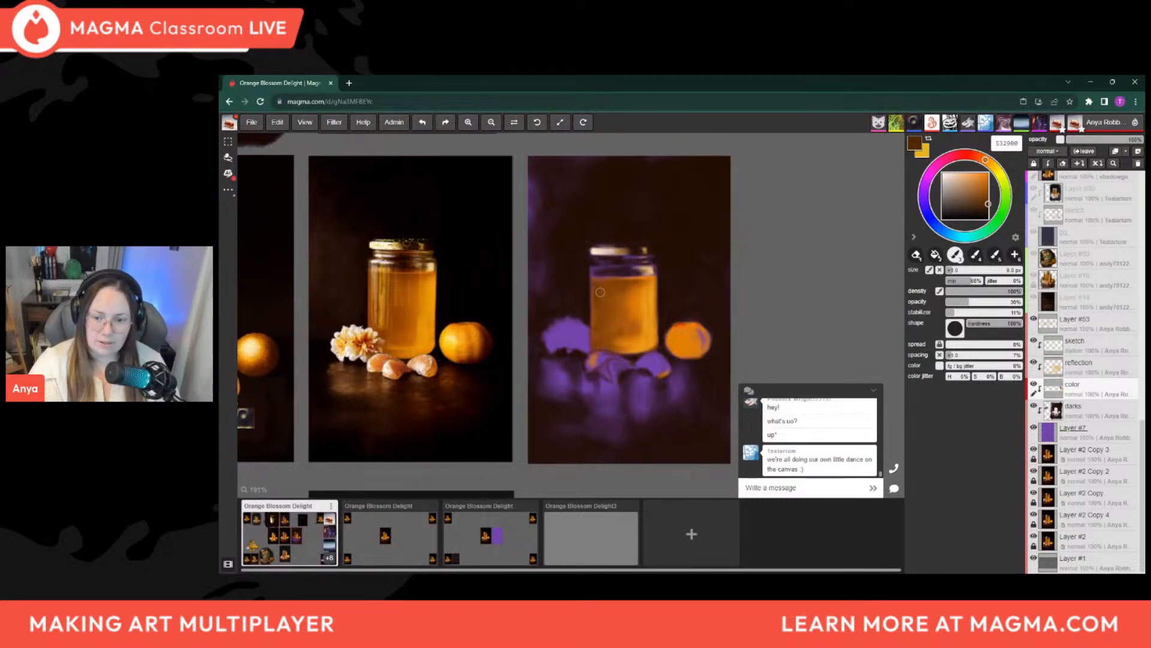
key(])
key(])
key(])
key(])
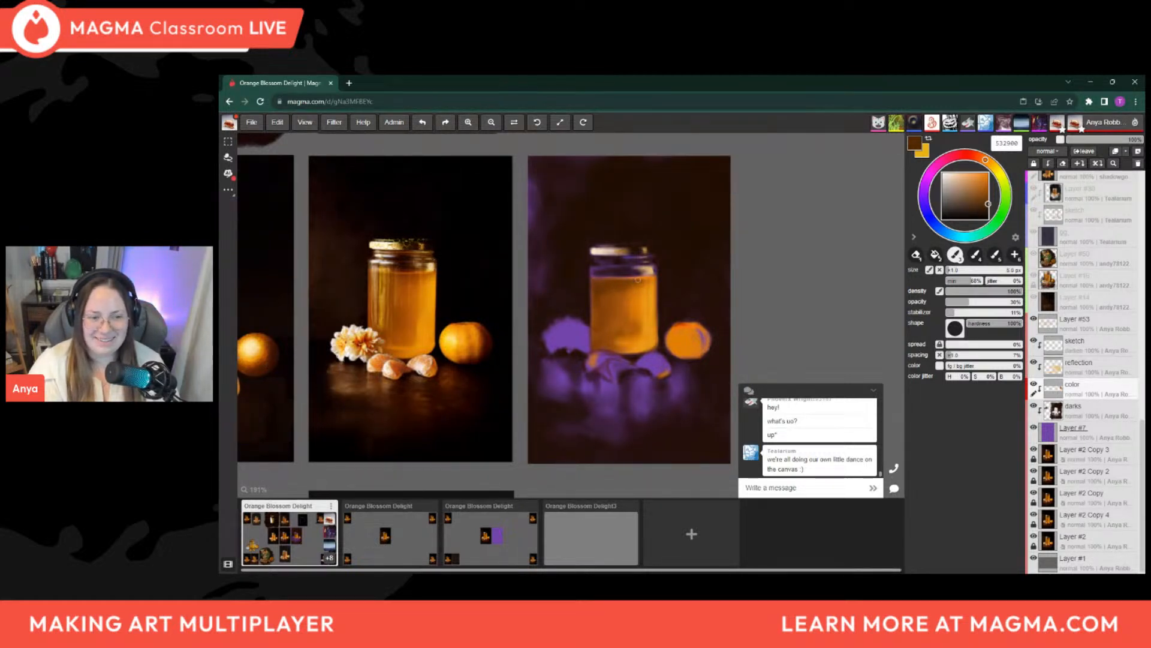
Broaden the dark brown shading down the left side of the honey with a brush of about 20 to 25 px
key(])
key(])
key(])
key(])
key(])
key(])
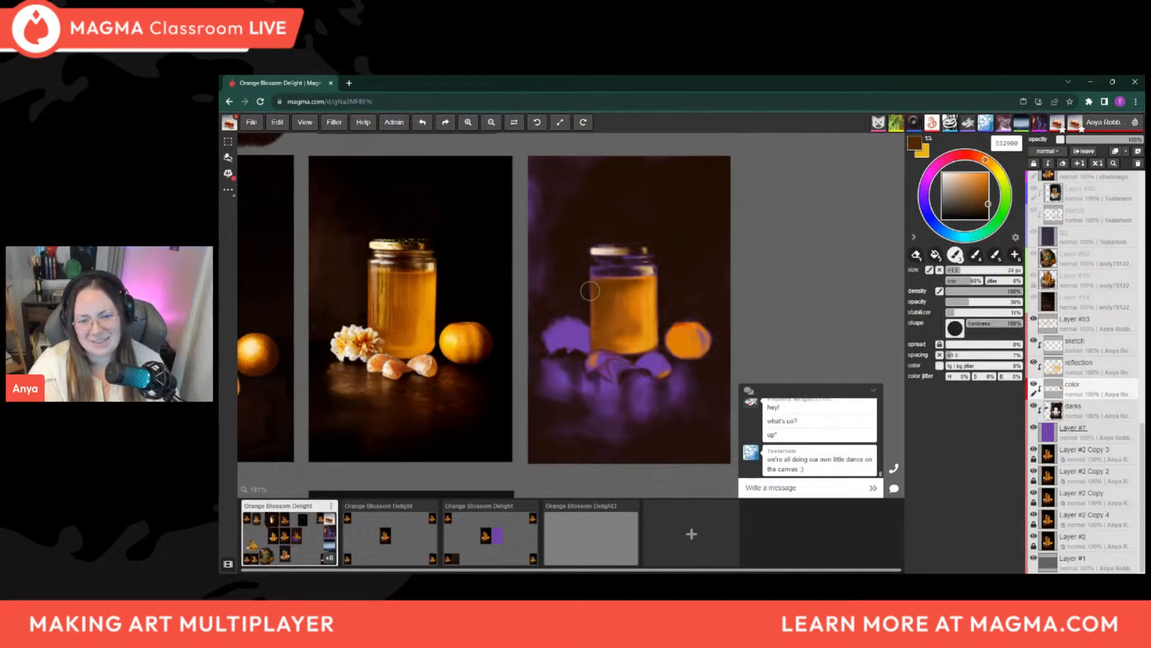
key(])
key(])
key(])
key(])
key(])
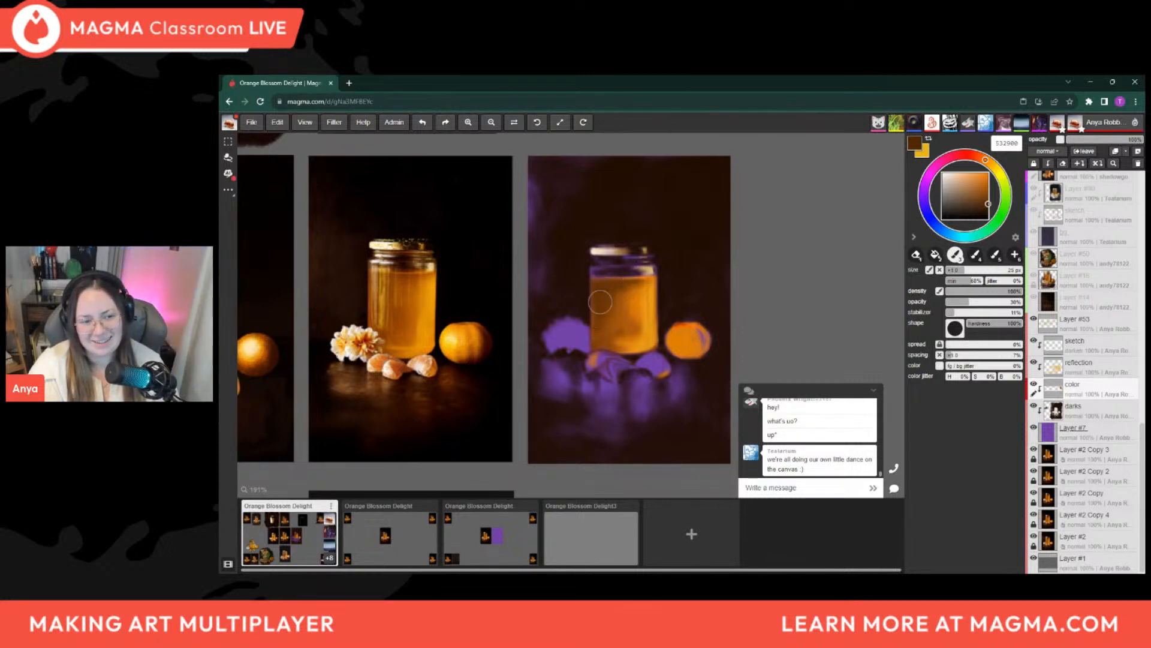
key([)
key([)
key([)
key([)
key([)
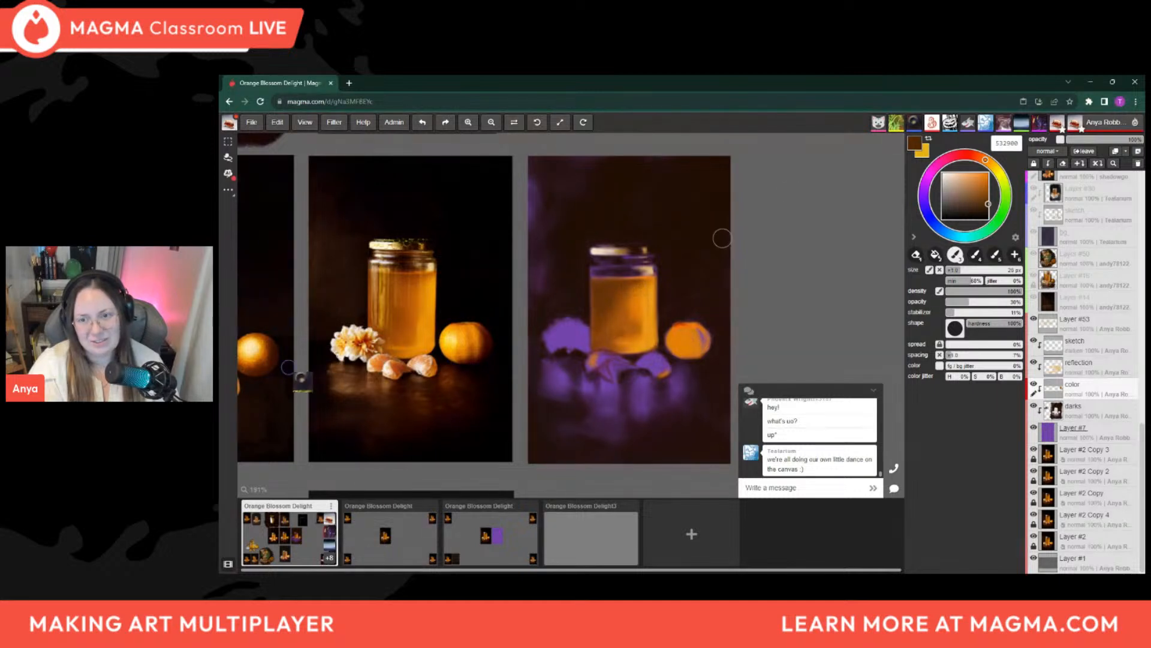
Shift the dark brown towards red, brighten it to 843100, and glaze the upper and left honey with a 15 to 20 px brush
click(988, 205)
drag(986, 161, 981, 157)
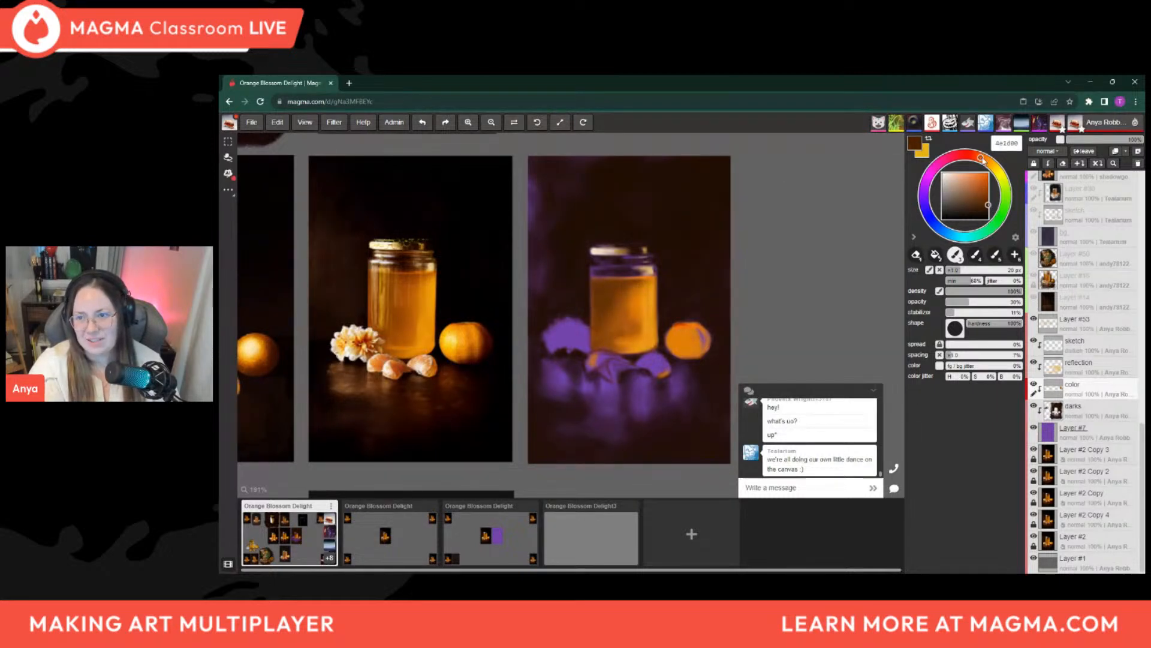
key([)
key([)
key([)
key([)
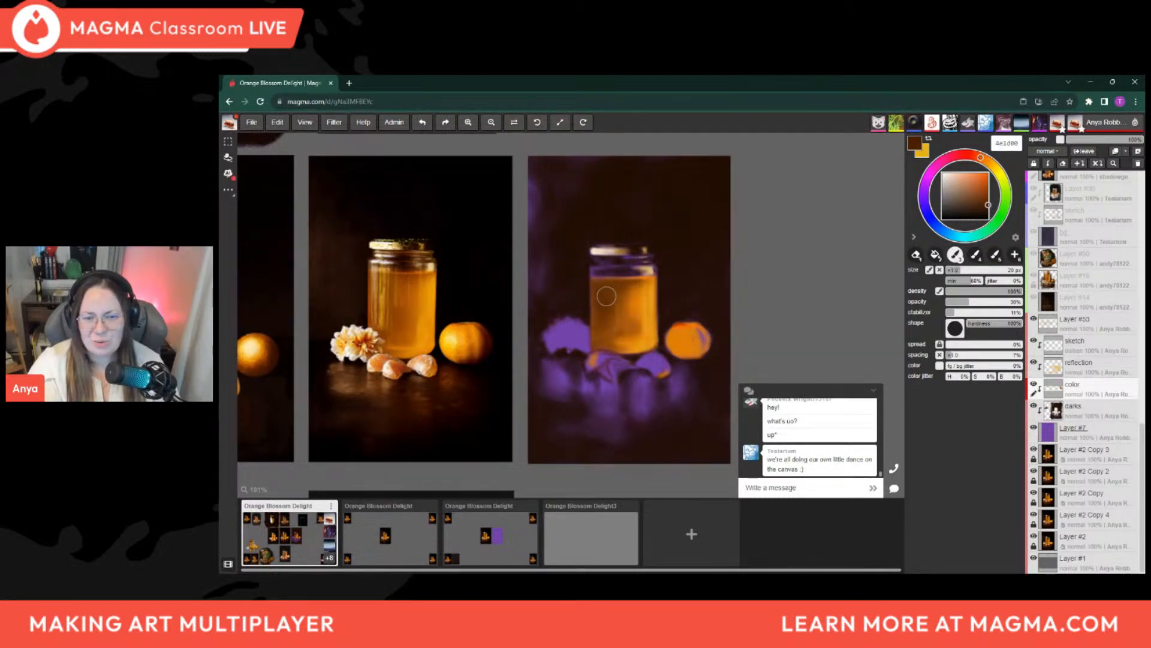
click(989, 197)
click(988, 195)
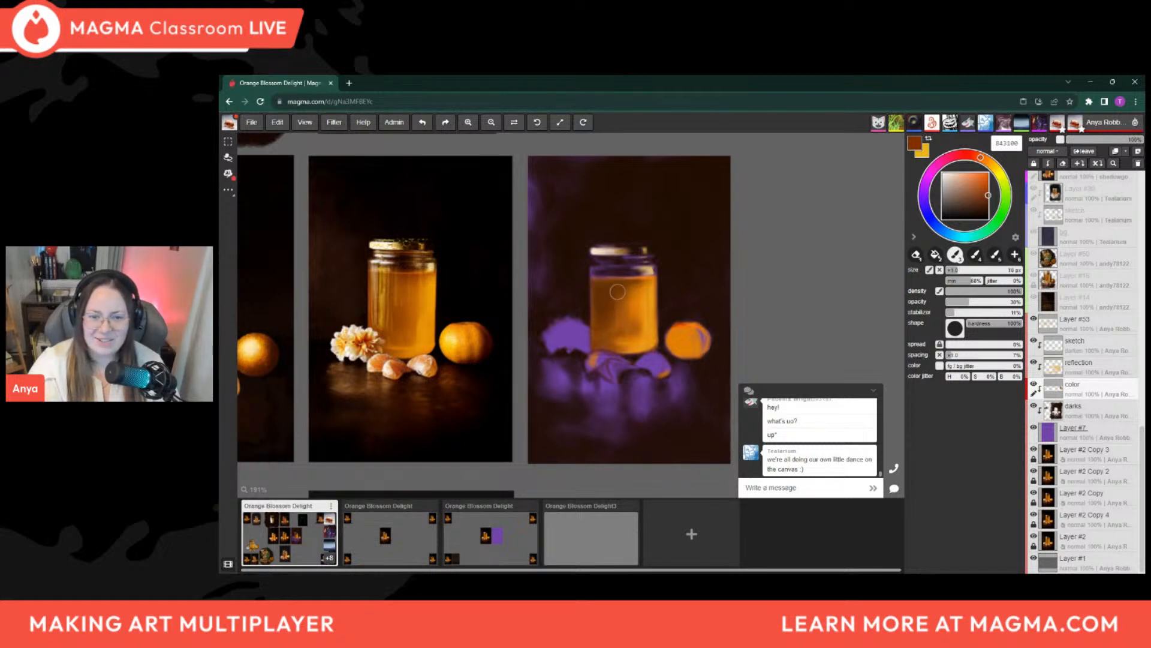
key(])
key(])
key(])
key(])
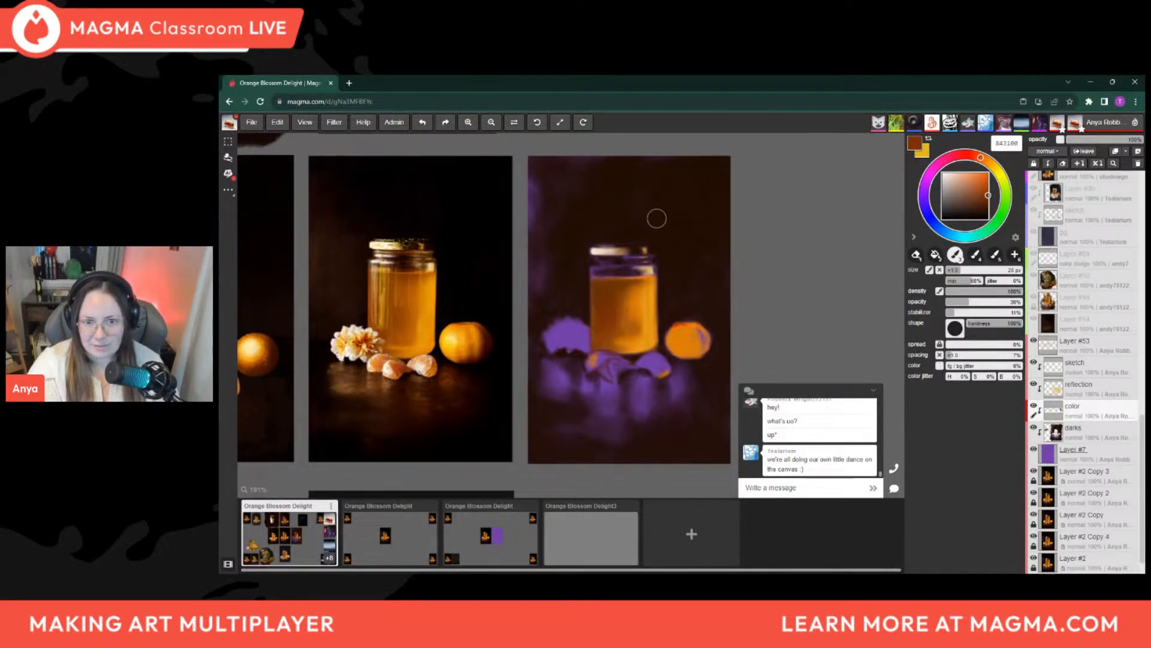
key([)
key([)
key([)
key([)
key([)
key([)
key([)
key([)
key([)
key([)
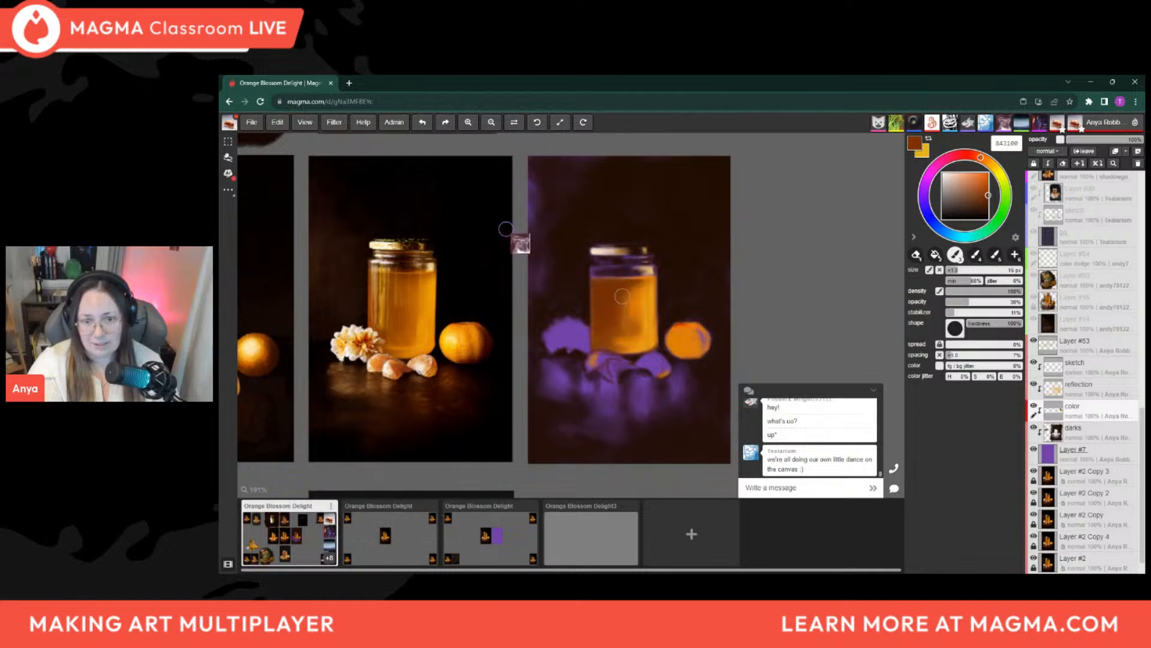
Blend the honey's upper and middle shading with sampled tones such as 874204, 752f02 and d87304, using a 10 to 16 px brush
alt+click(635, 324)
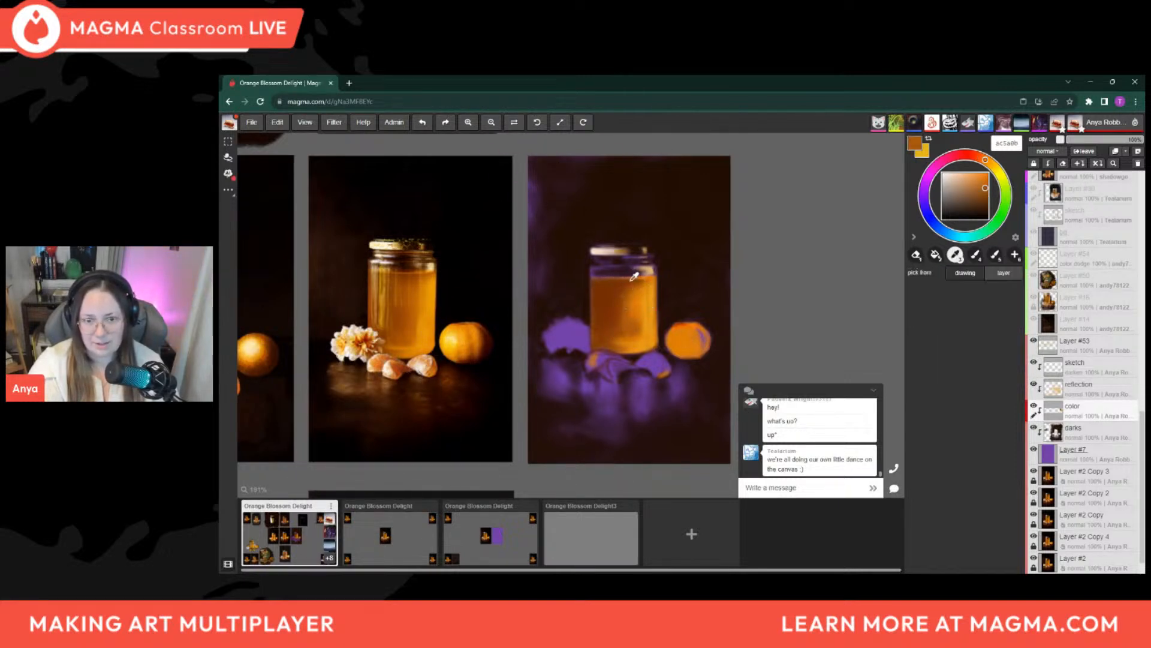
alt+click(639, 279)
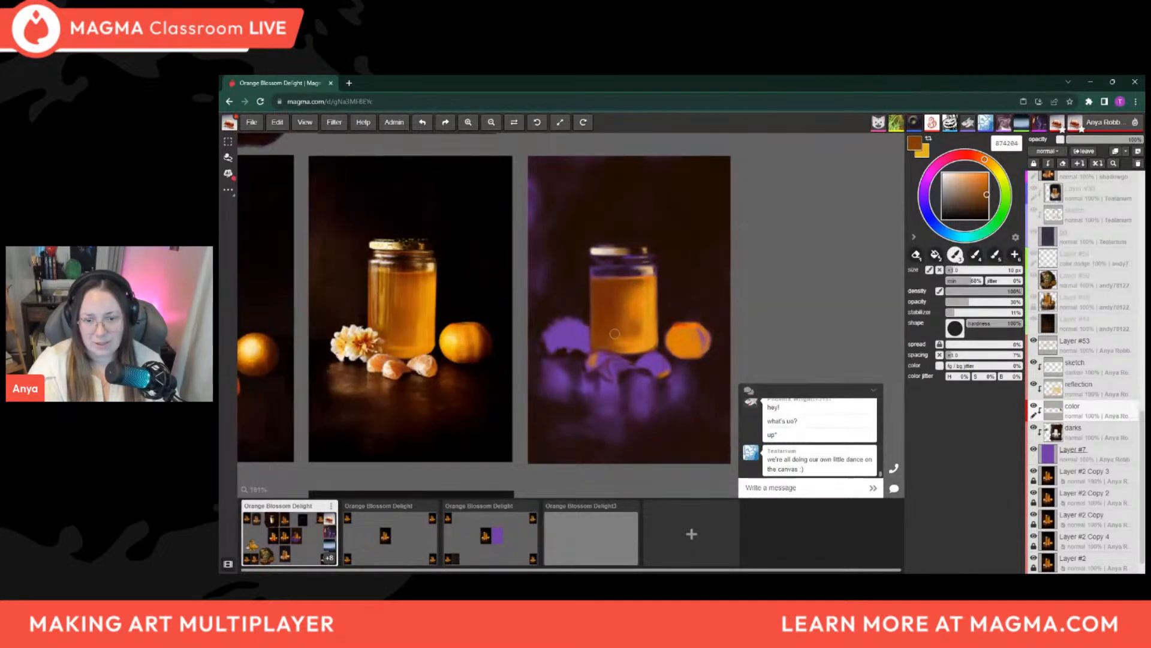
alt+click(618, 301)
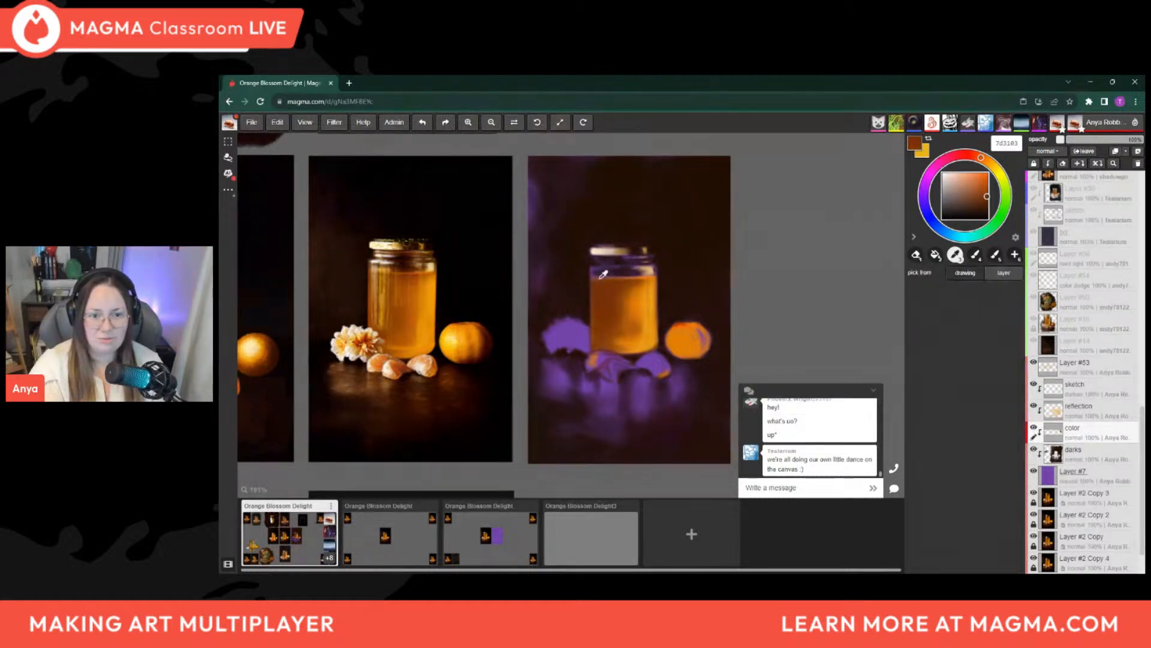
alt+click(629, 296)
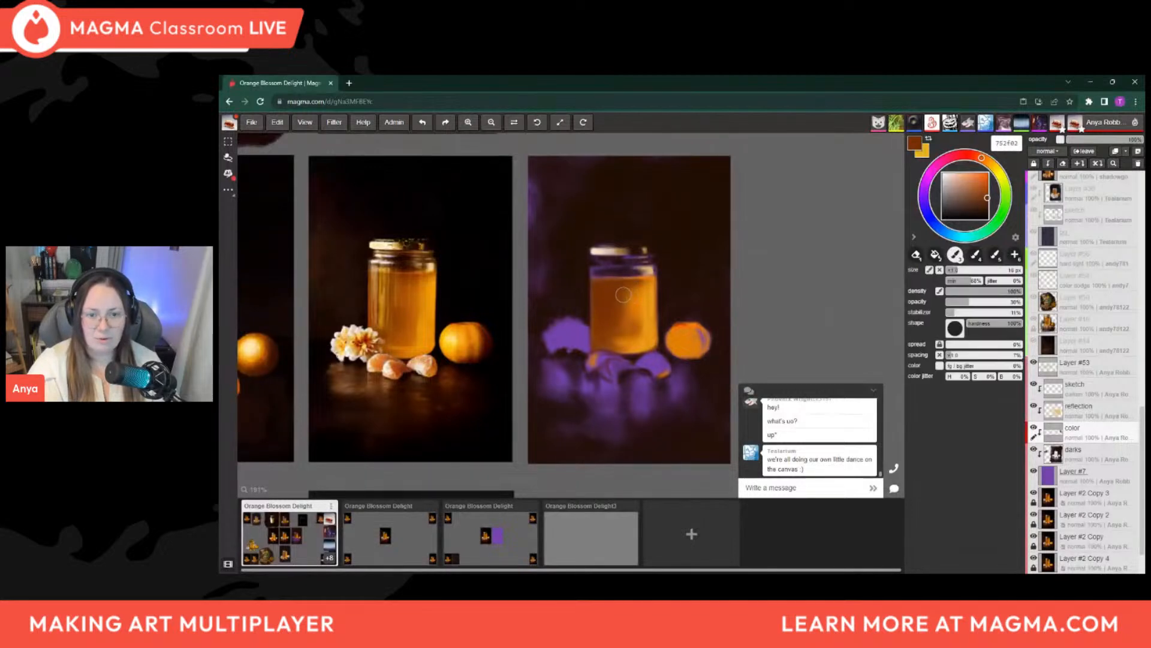
alt+click(635, 302)
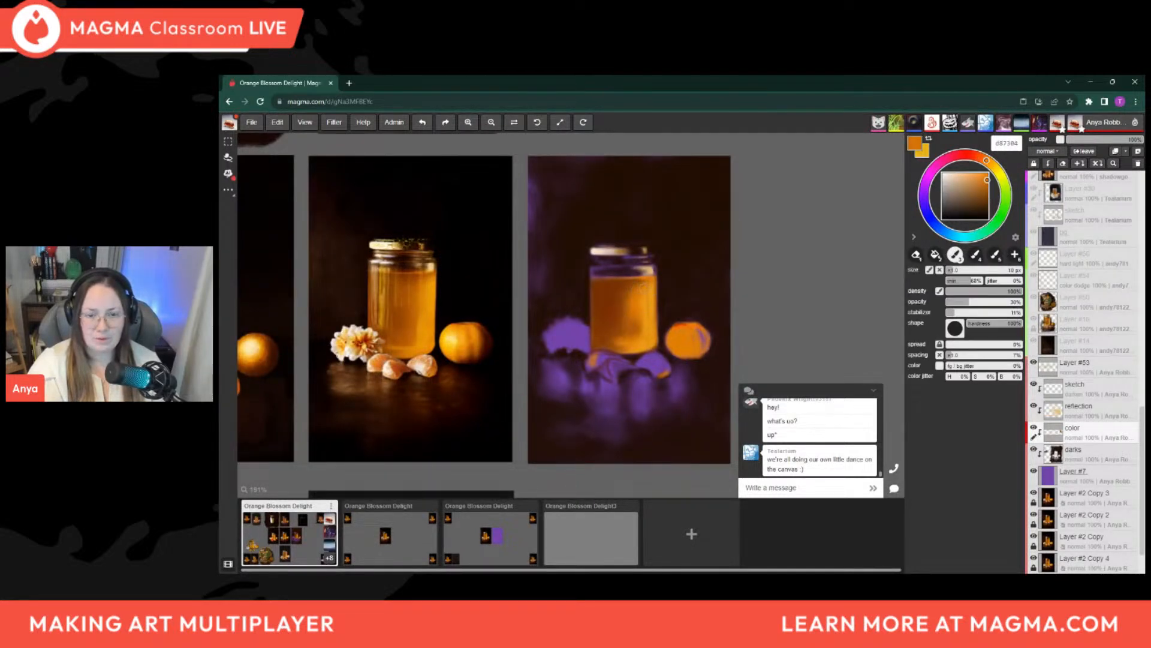
Sample brown 944b04 near the honey's surface and refine its top edge with a small brush starting at about 4 px
key(alt)
alt+click(639, 280)
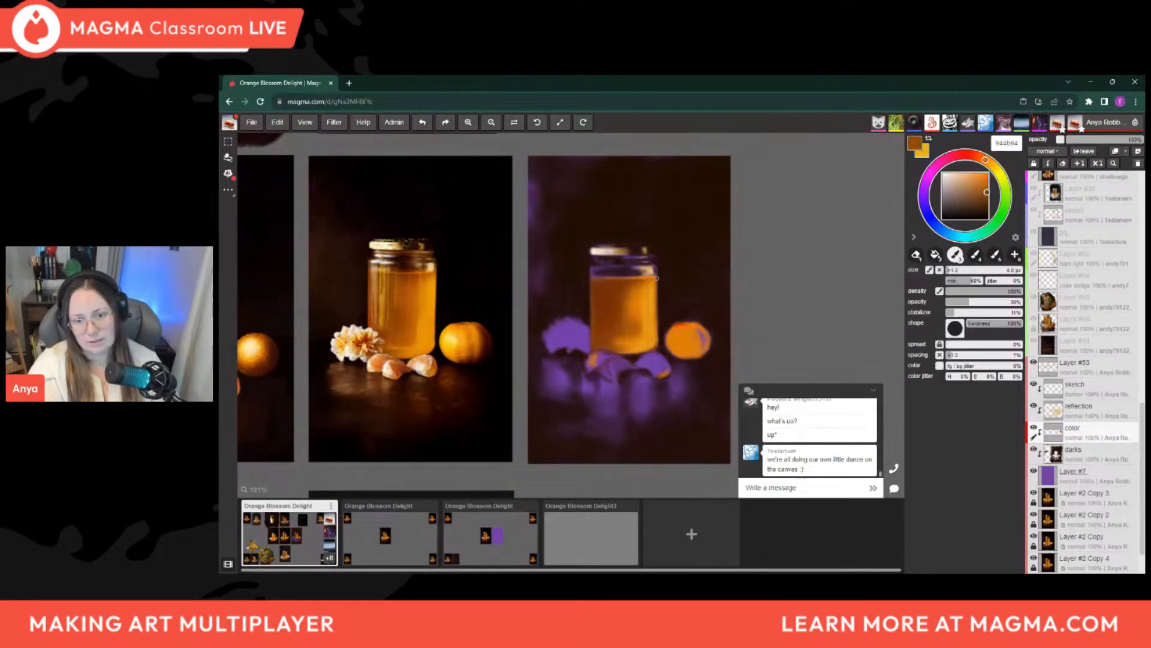
key(bracketright)
key(bracketright)
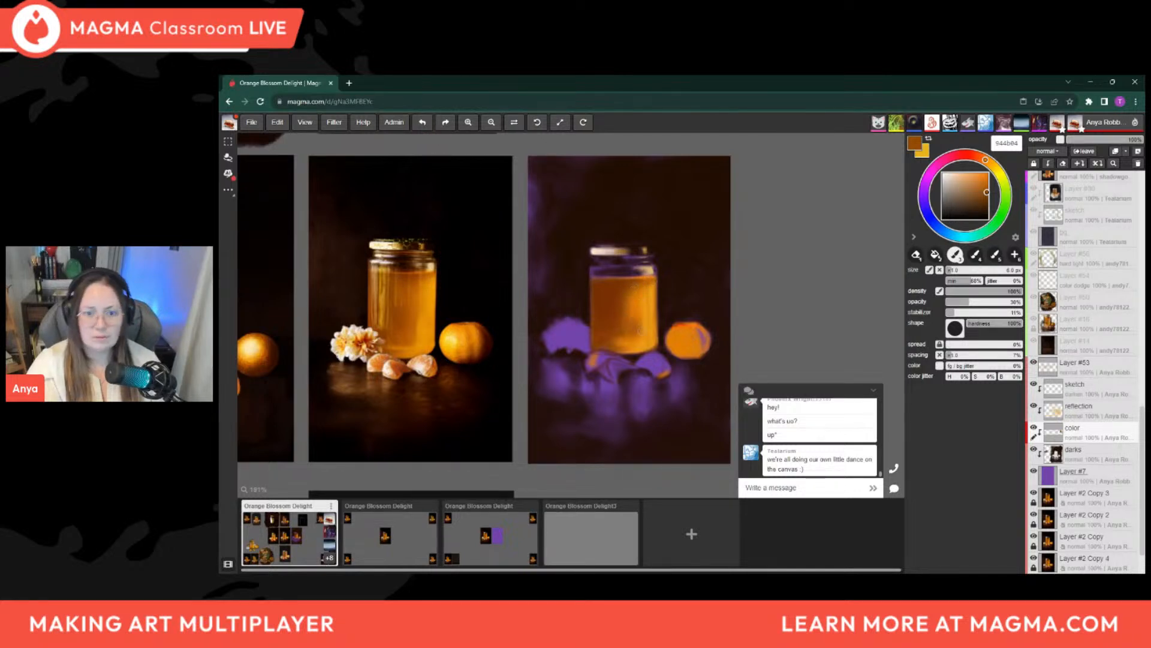
Warm the honey's glow with sampled ad5a0a and e79812, using a 14 to 16 px brush and reducing it to about 9 px
key(alt)
alt+click(636, 329)
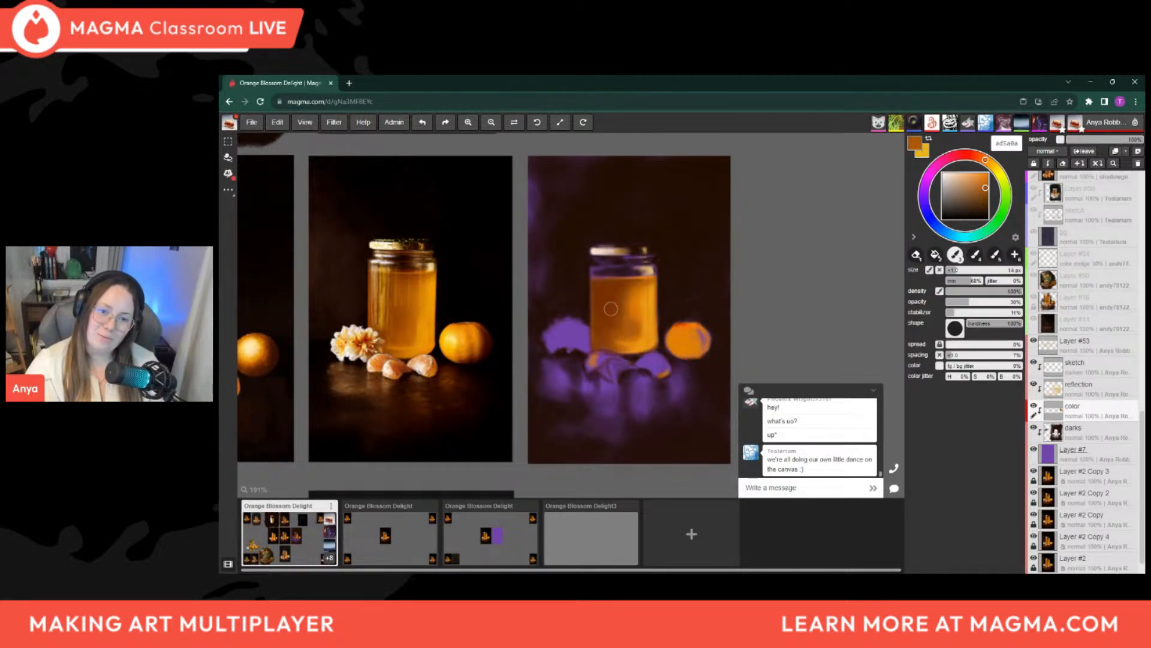
key(bracketleft)
alt+click(654, 336)
key(bracketright)
key(bracketright)
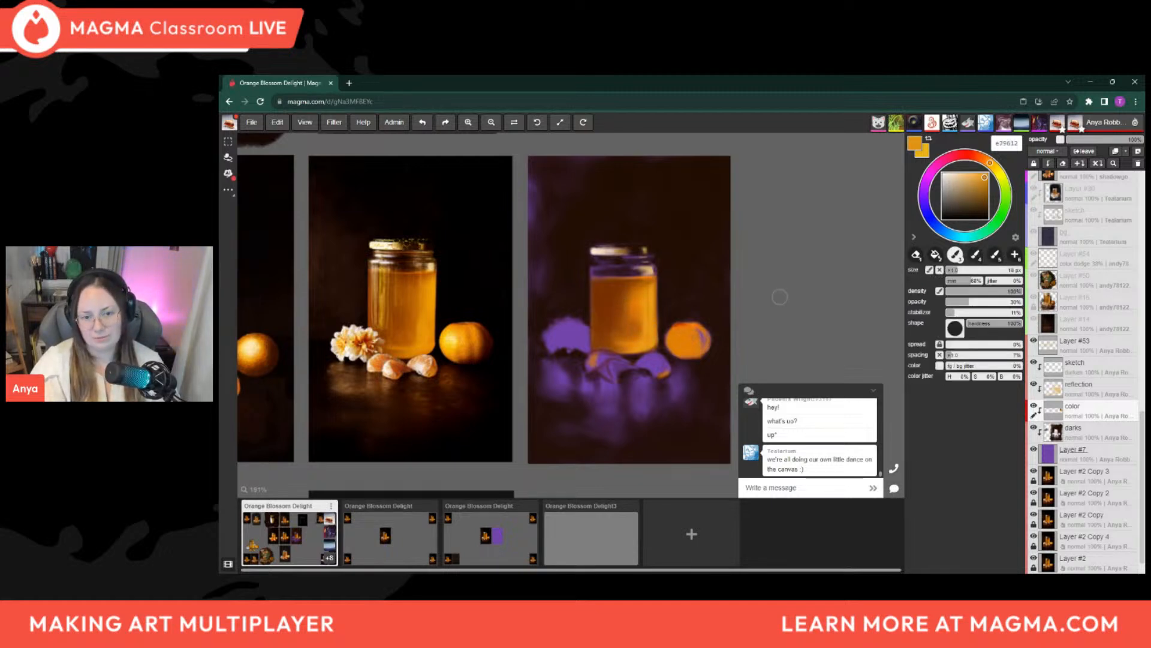
key(bracketleft)
key(bracketleft)
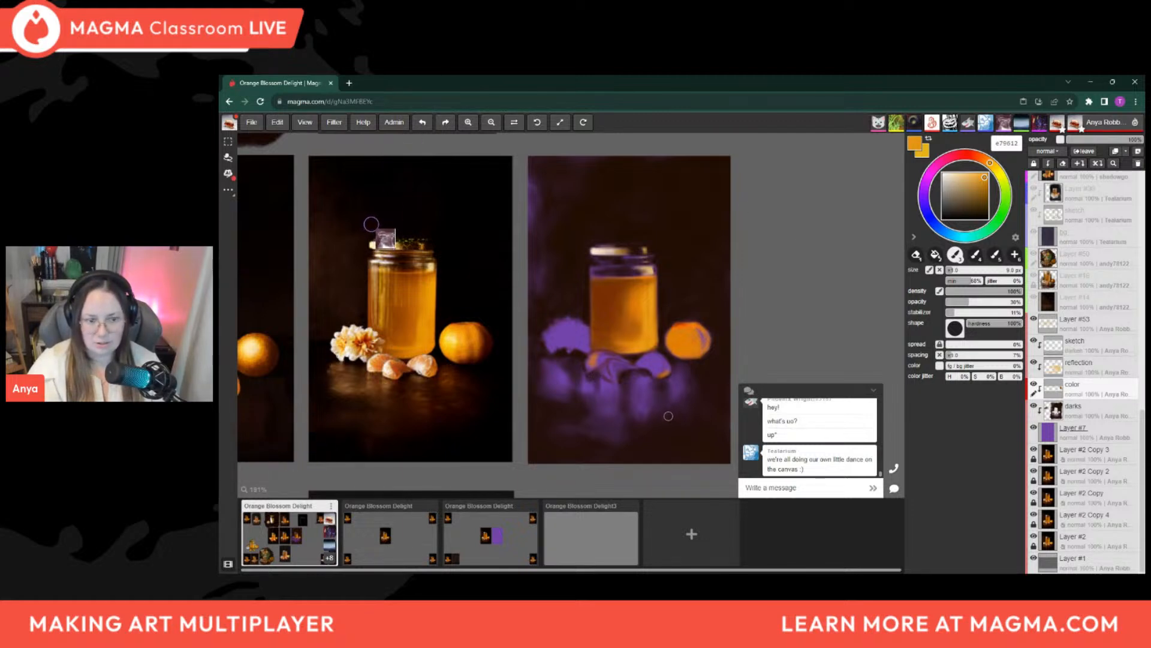
Sample reddish brown 8c3c04 from the honey and block in the rightmost orange segment below the jar with a 5 to 8 px brush
key(i)
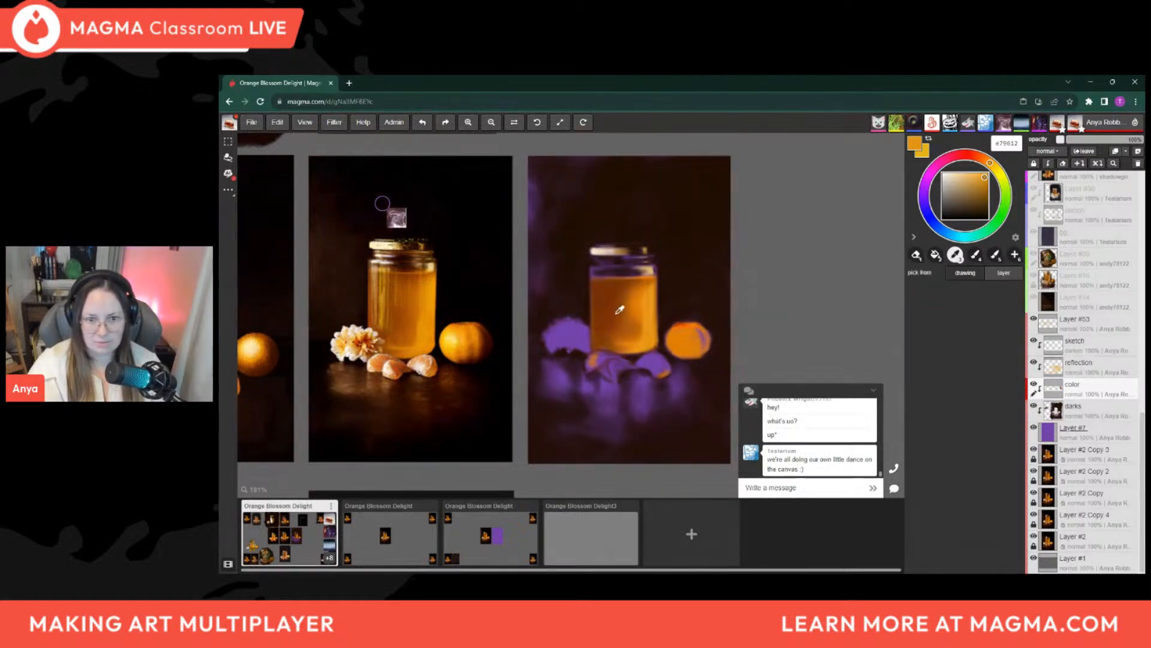
click(631, 313)
key(b)
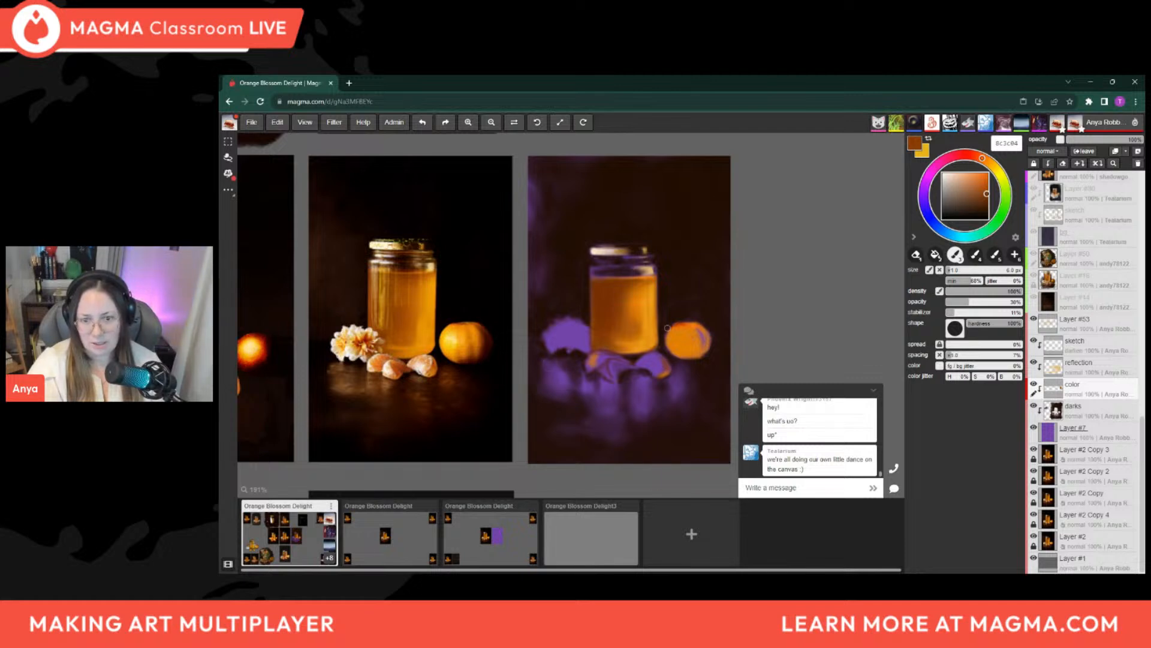
key(bracketright)
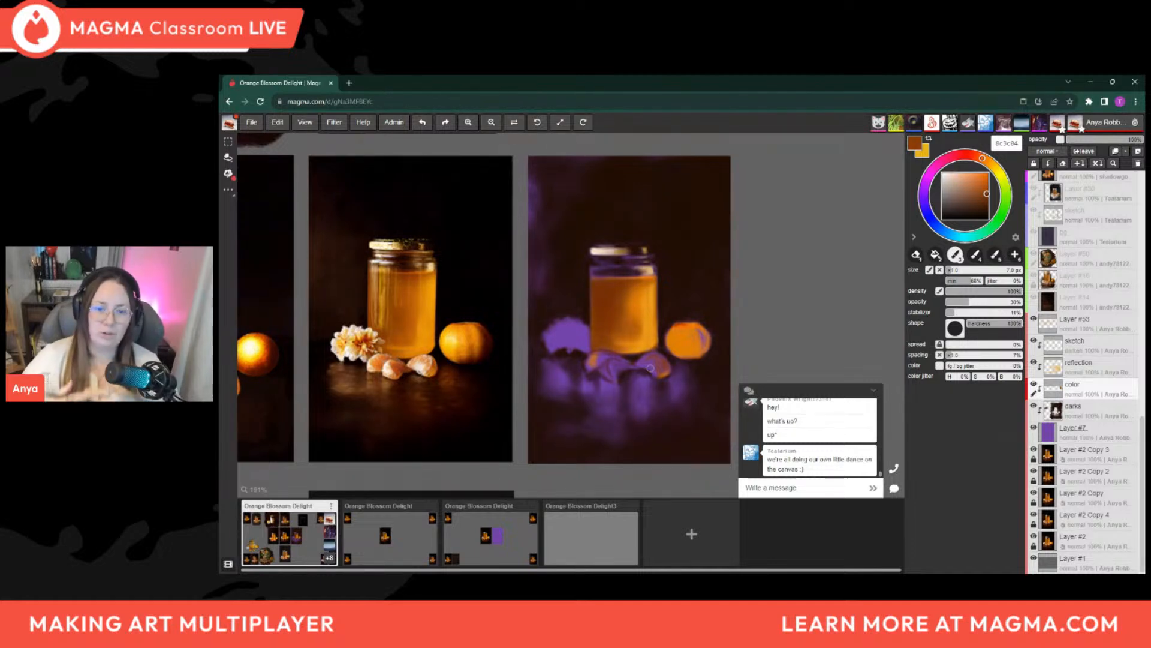
key(])
key([)
key([)
key([)
key([)
key([)
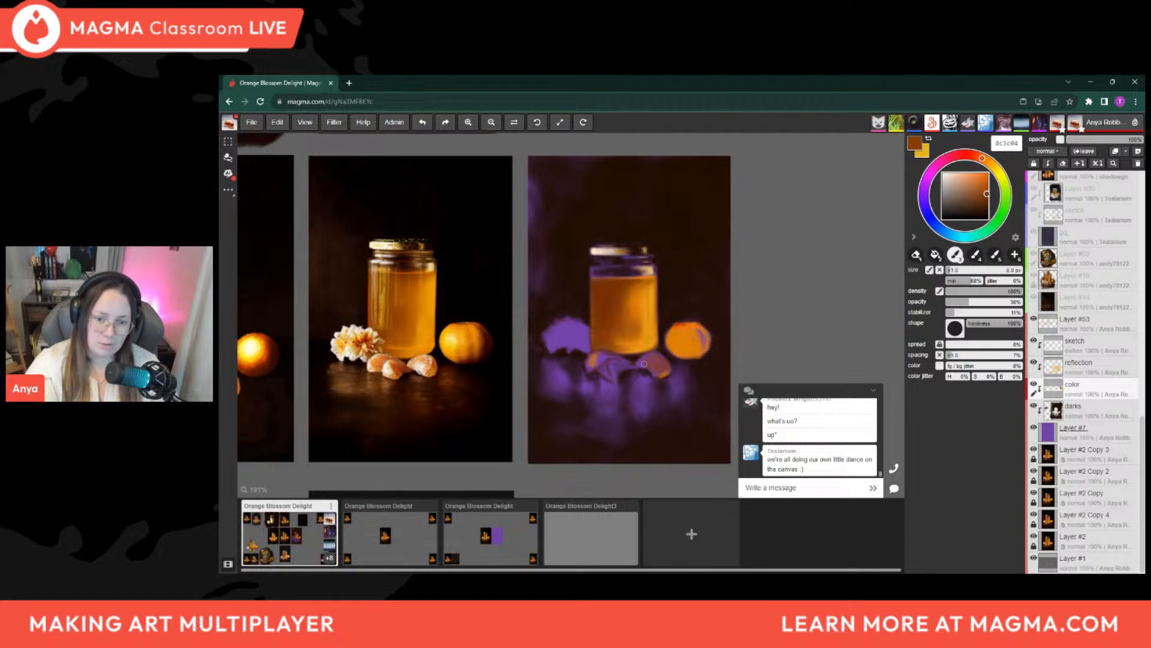
key([)
key([)
key([)
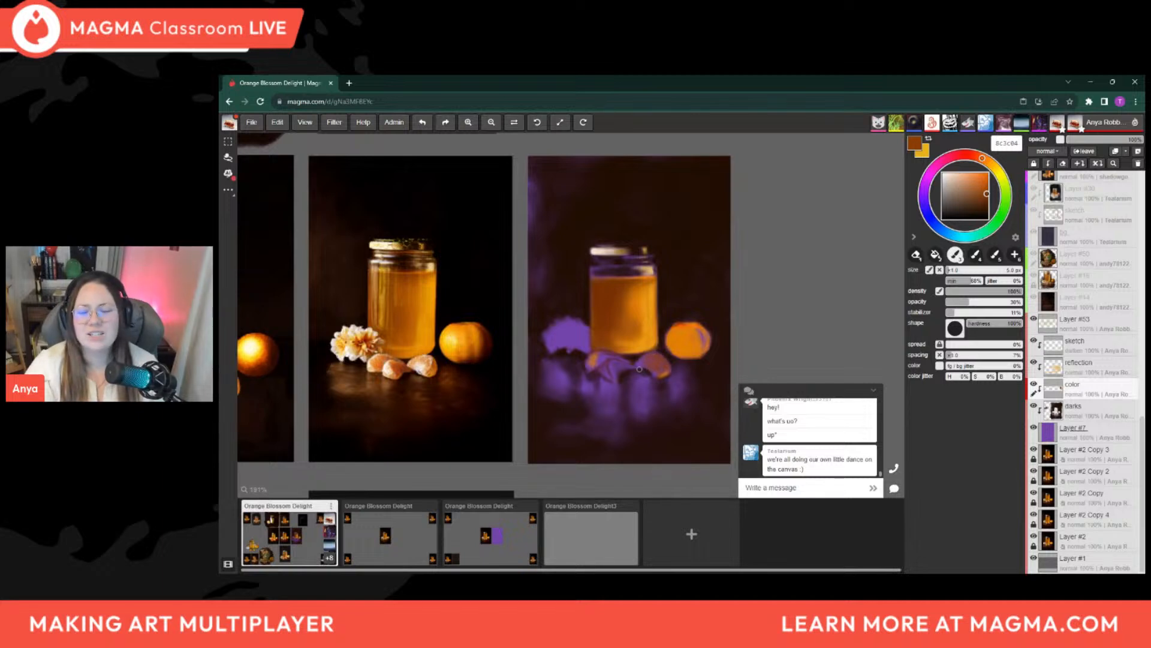
key(bracketleft)
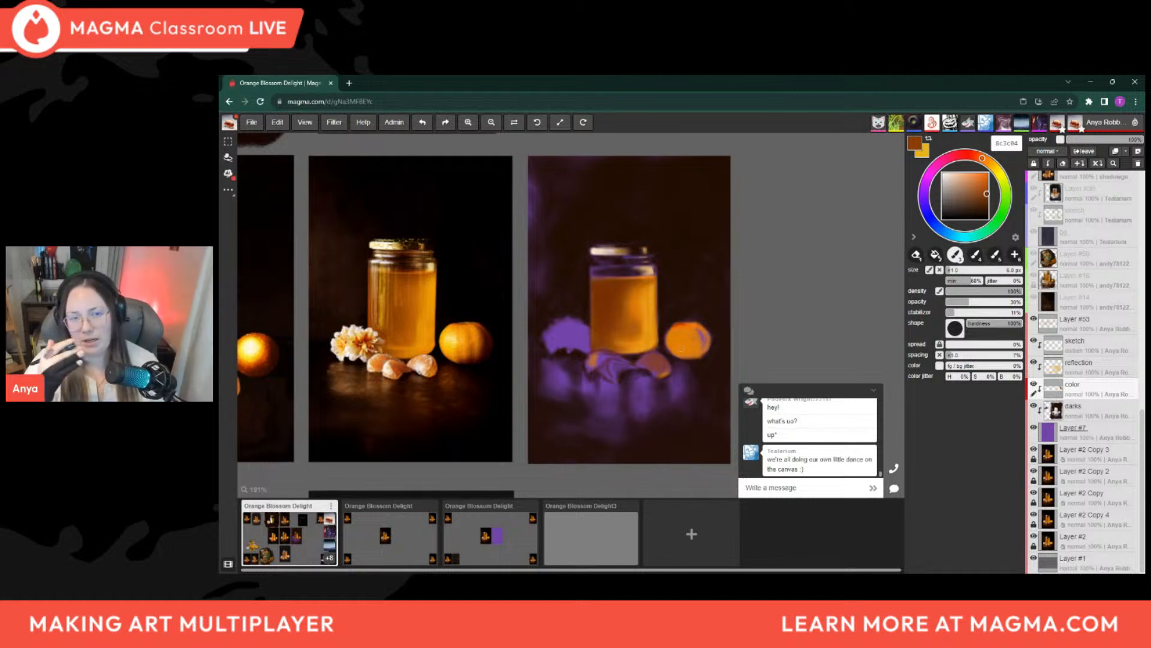
Sample bright orange ec9b14 from the honey's right edge and add light to the rightmost orange segment, varying the brush between about 3.5 and 7 px
key(i)
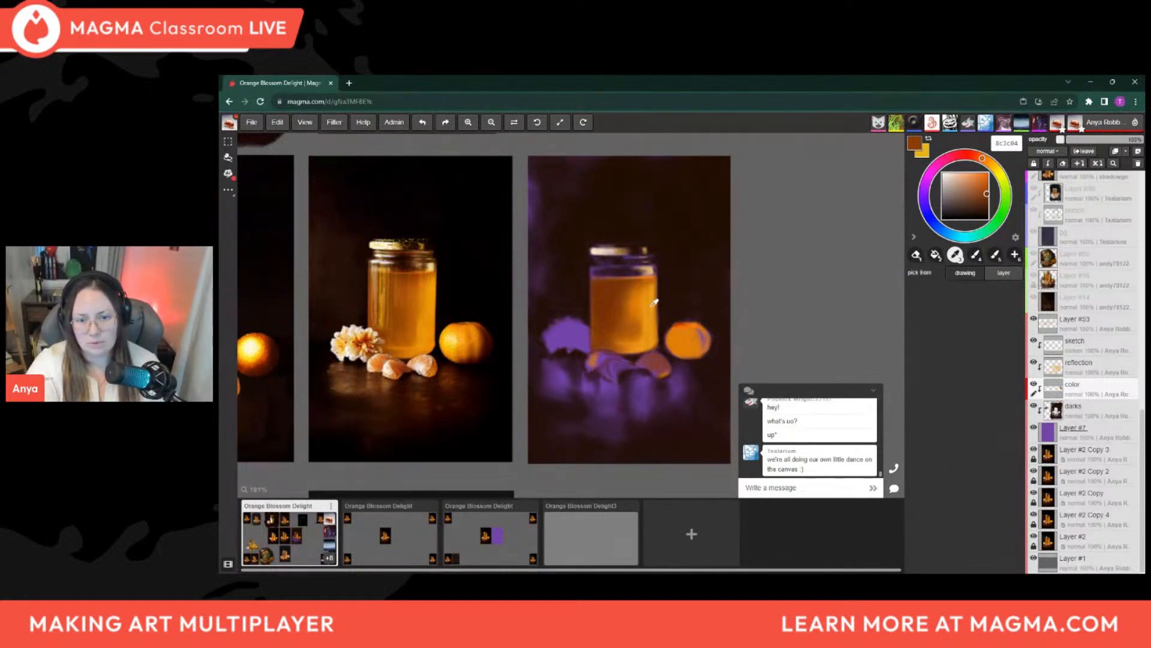
click(654, 300)
alt+click(652, 304)
key(bracketleft)
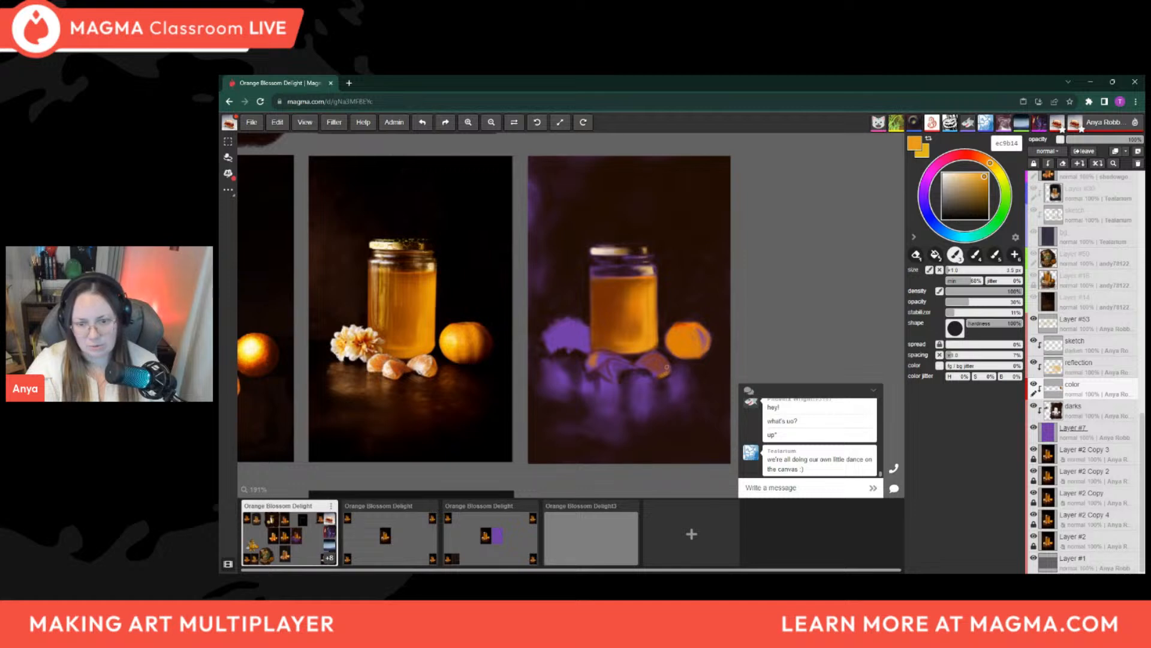
key(bracketright)
key(bracketright)
key(bracketright)
key(bracketright)
key(bracketright)
key(bracketright)
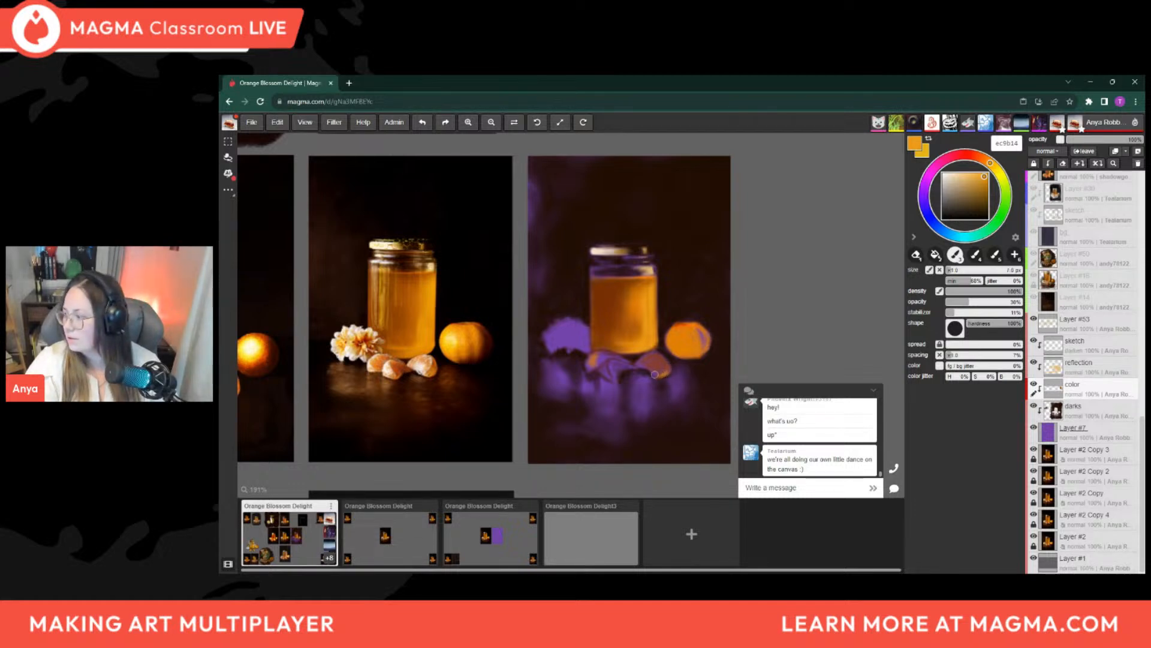
key(bracketleft)
key(bracketleft)
key(bracketleft)
key(bracketleft)
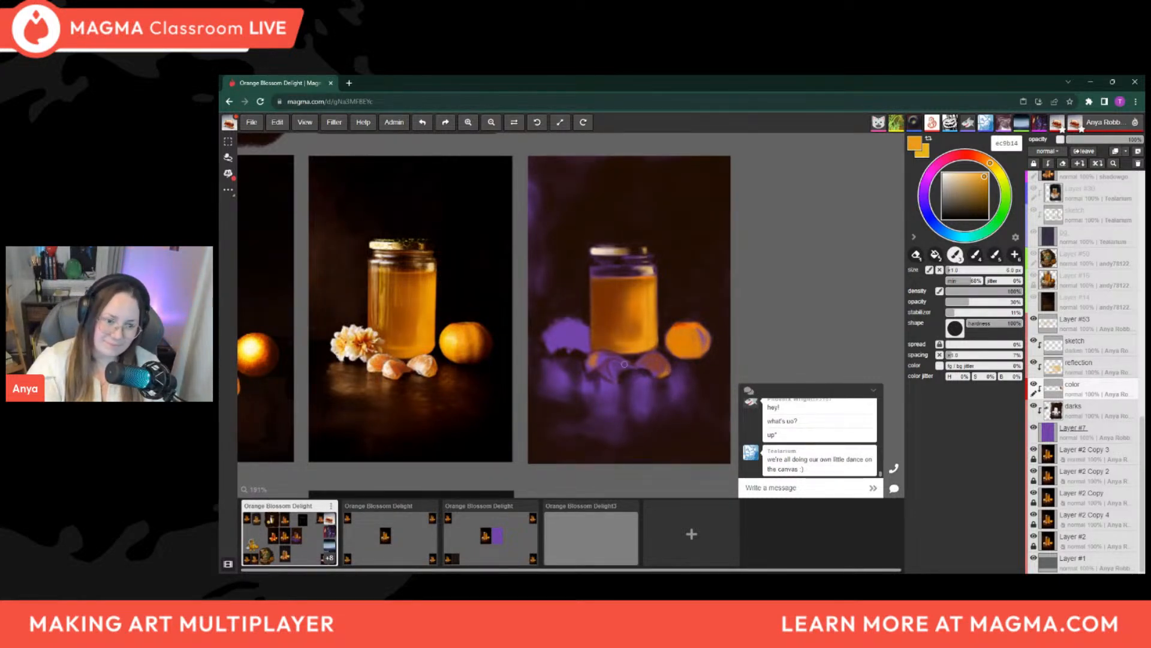
Build up the left and middle orange segments below the jar with ec9b14 and sampled orange d87204, varying the brush between about 7 and 14 px
key(bracketright)
key(bracketright)
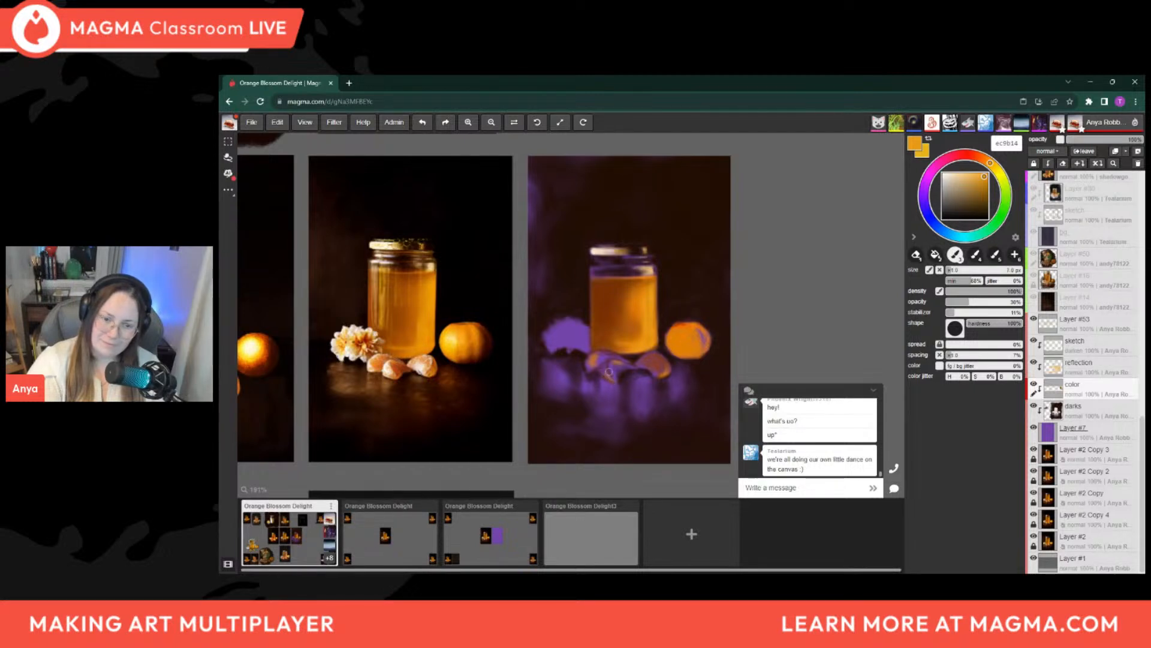
alt+click(637, 306)
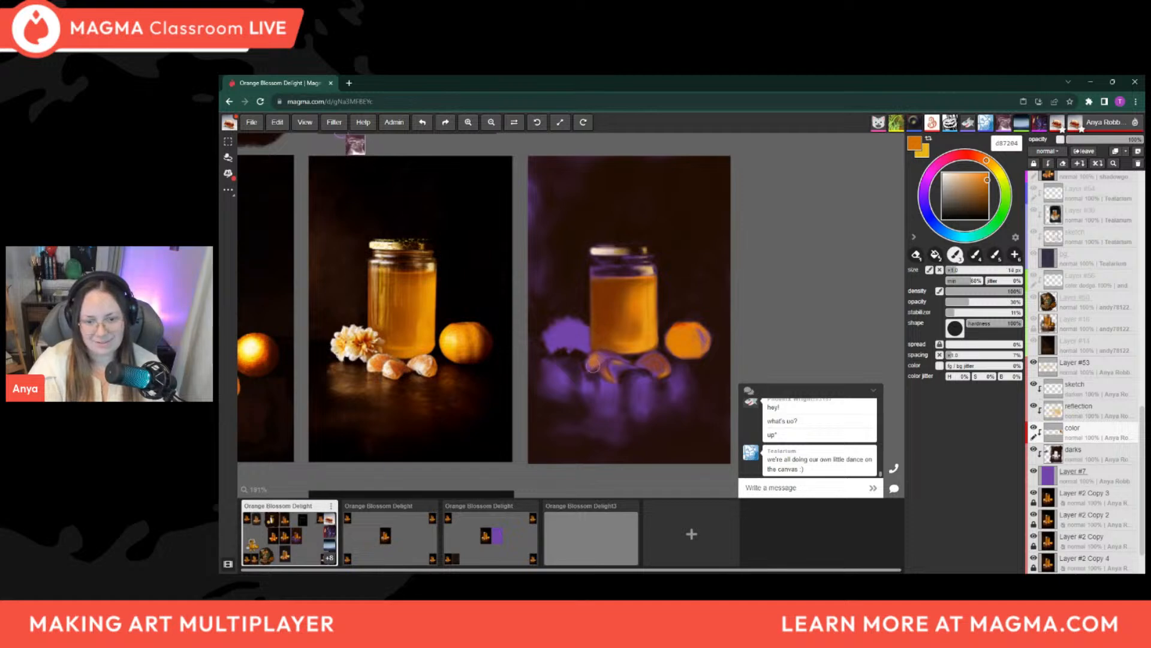
key(bracketleft)
key(bracketleft)
key(bracketleft)
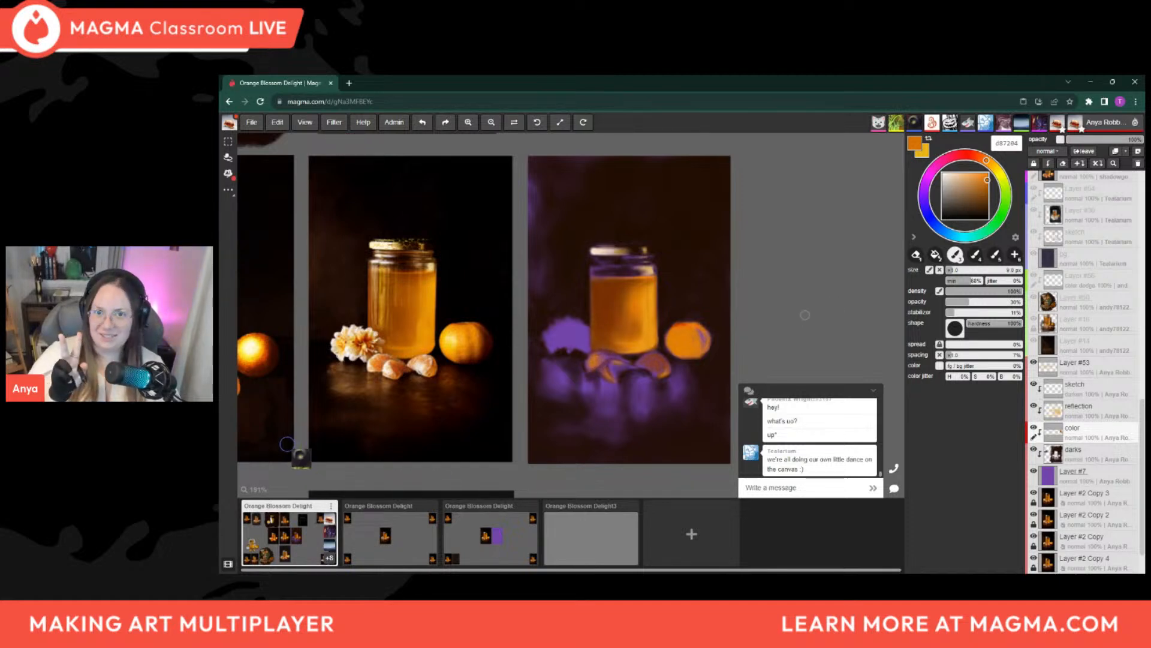
key(bracketleft)
key(bracketleft)
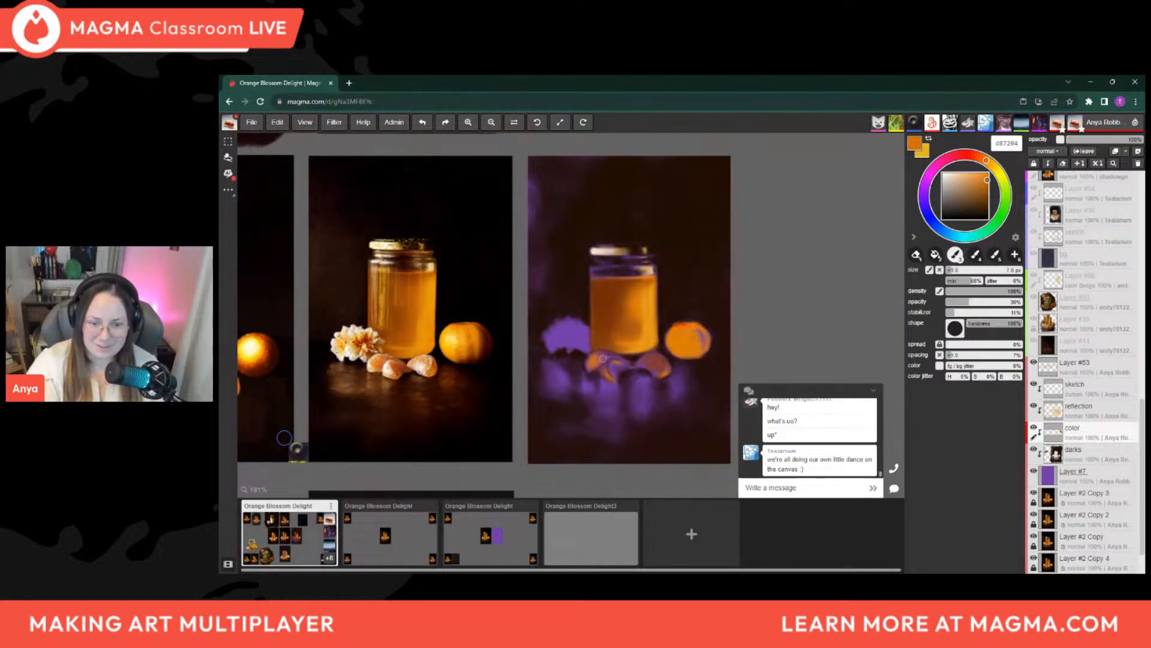
key(bracketright)
key(bracketright)
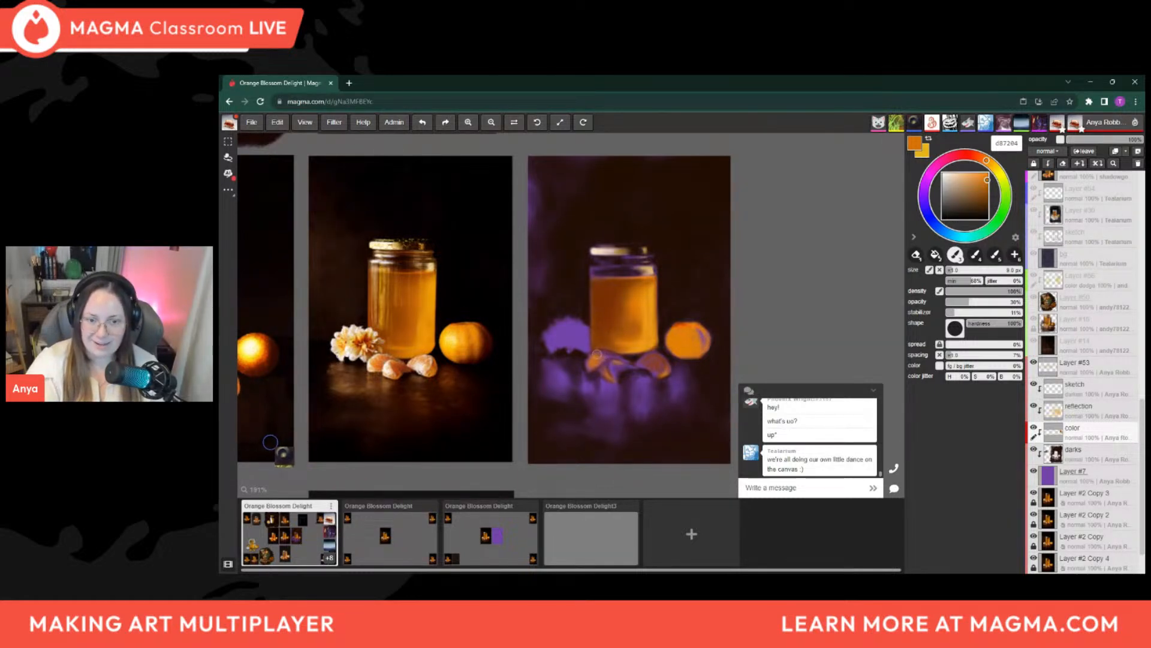
key(bracketleft)
key(bracketleft)
key(bracketleft)
key(bracketleft)
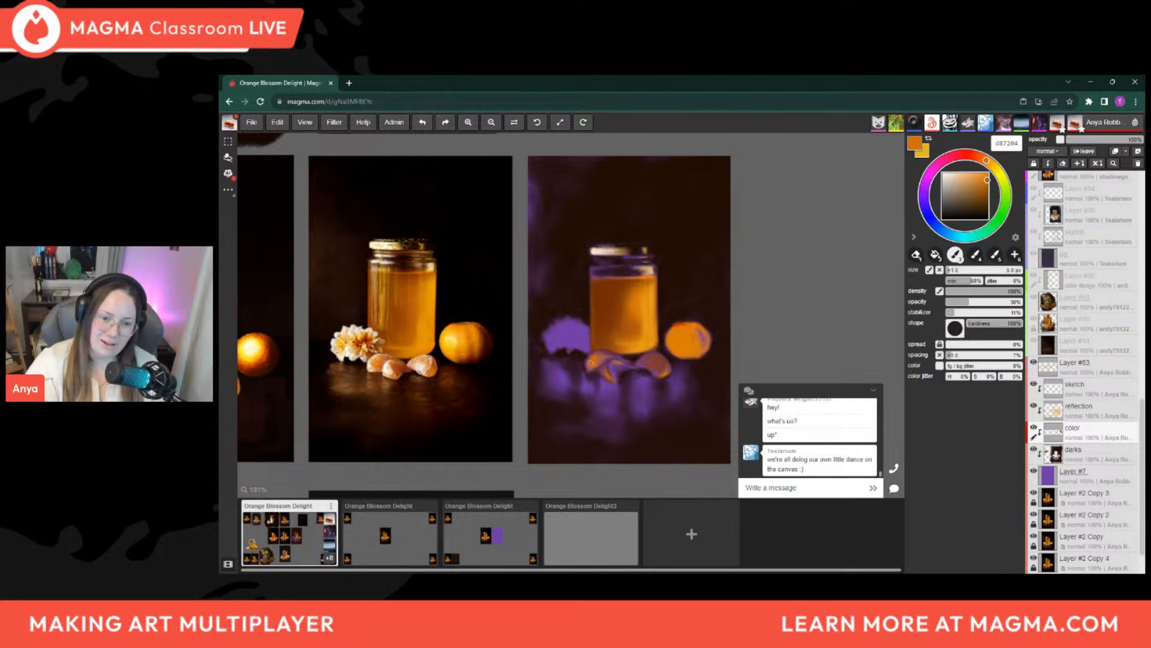
Sample dark brown 7f3303 from the honey and shade the middle orange segment's lower edge with a 5 to 7 px brush
alt+click(614, 312)
key(bracketright)
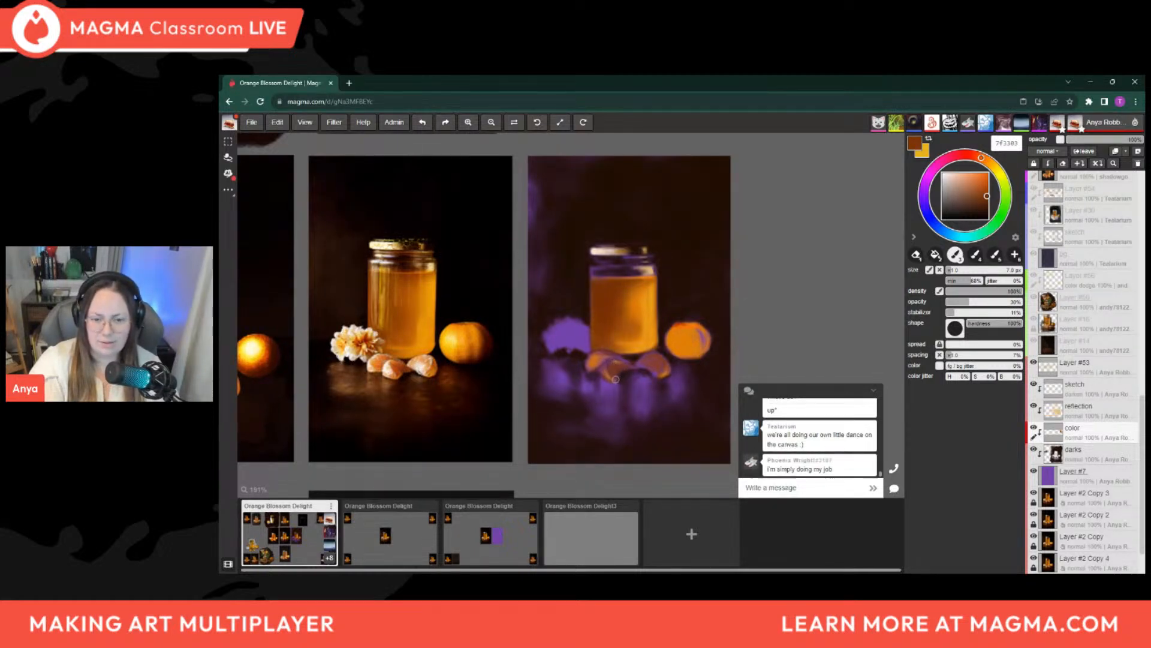
key(bracketleft)
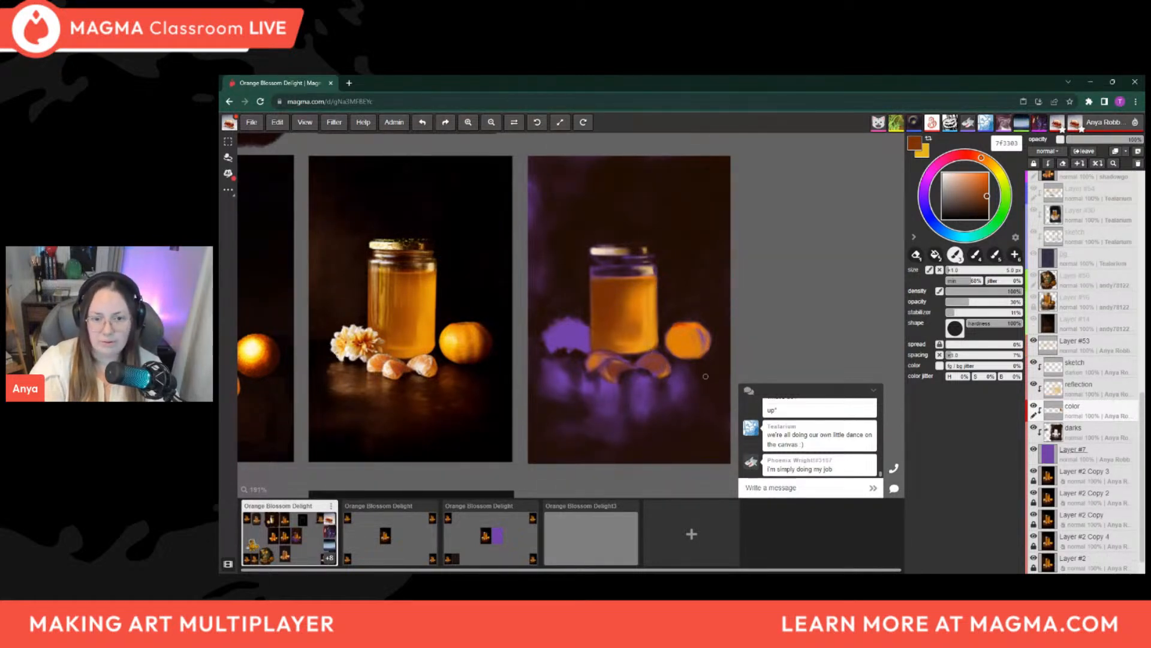
Sample cream efd5c1 from the jar lid, try a short highlight stroke on the rightmost orange segment, and undo it
alt+click(617, 249)
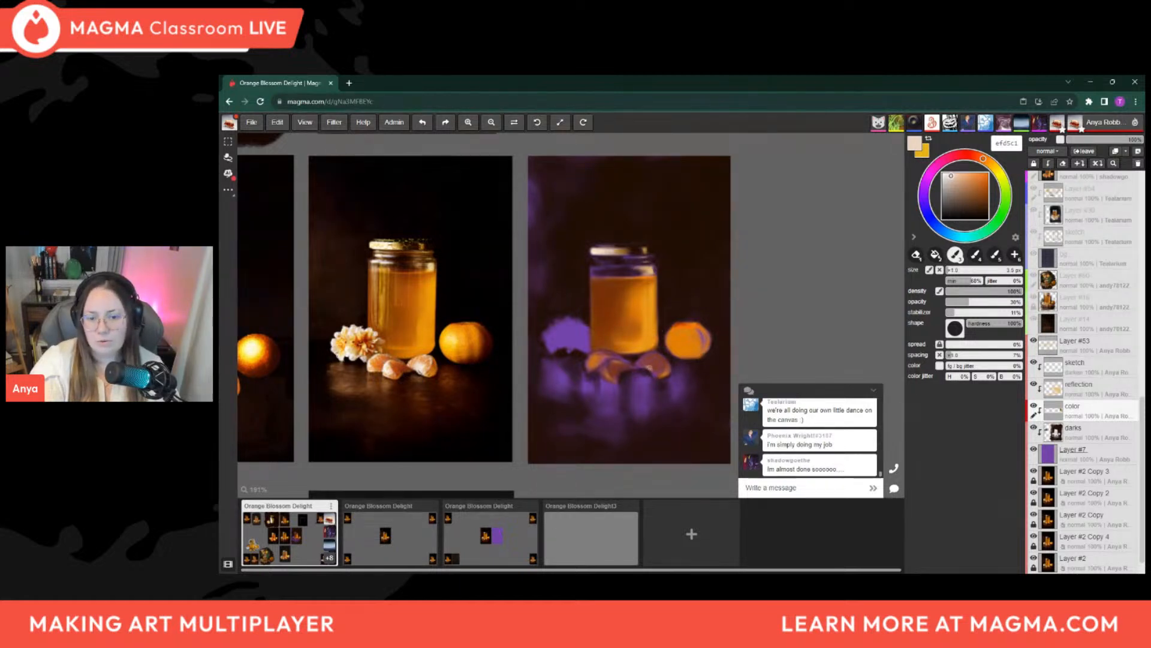
key(bracketright)
key(bracketright)
drag(646, 364, 649, 366)
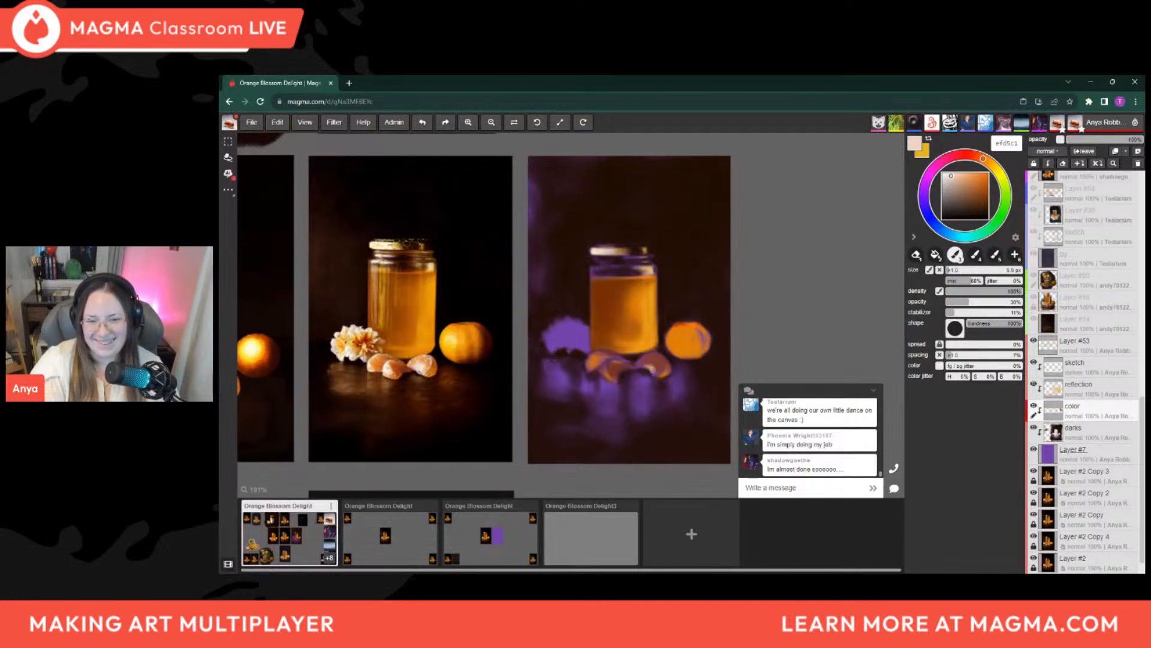
key(ctrl+z)
Paint cream efd5c1 highlights along the rightmost orange segment's upper and right edges, reducing the brush to about 3.5 px
key(bracketright)
key(bracketright)
key(bracketright)
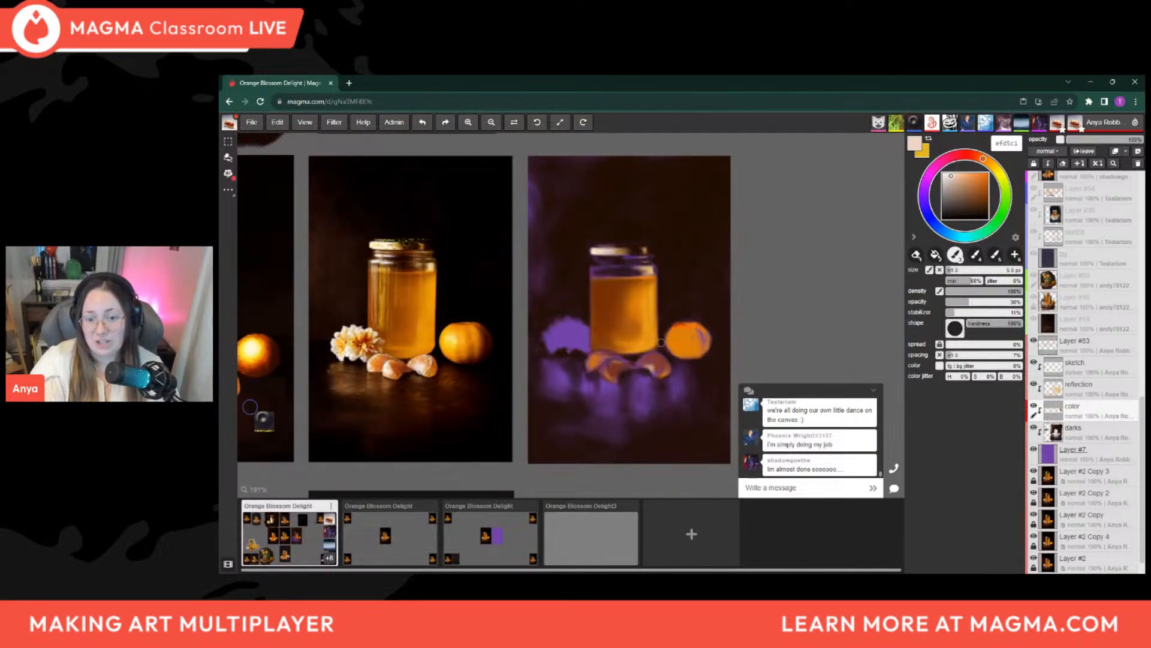
key(bracketleft)
key(bracketleft)
key(bracketleft)
key(bracketleft)
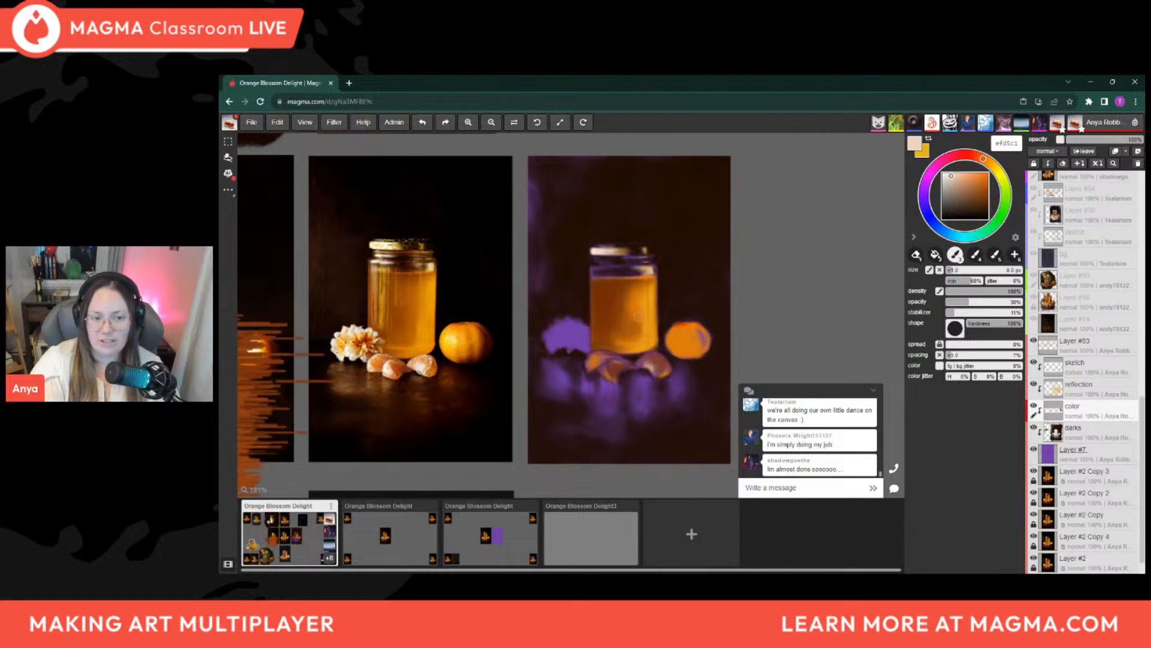
key(bracketleft)
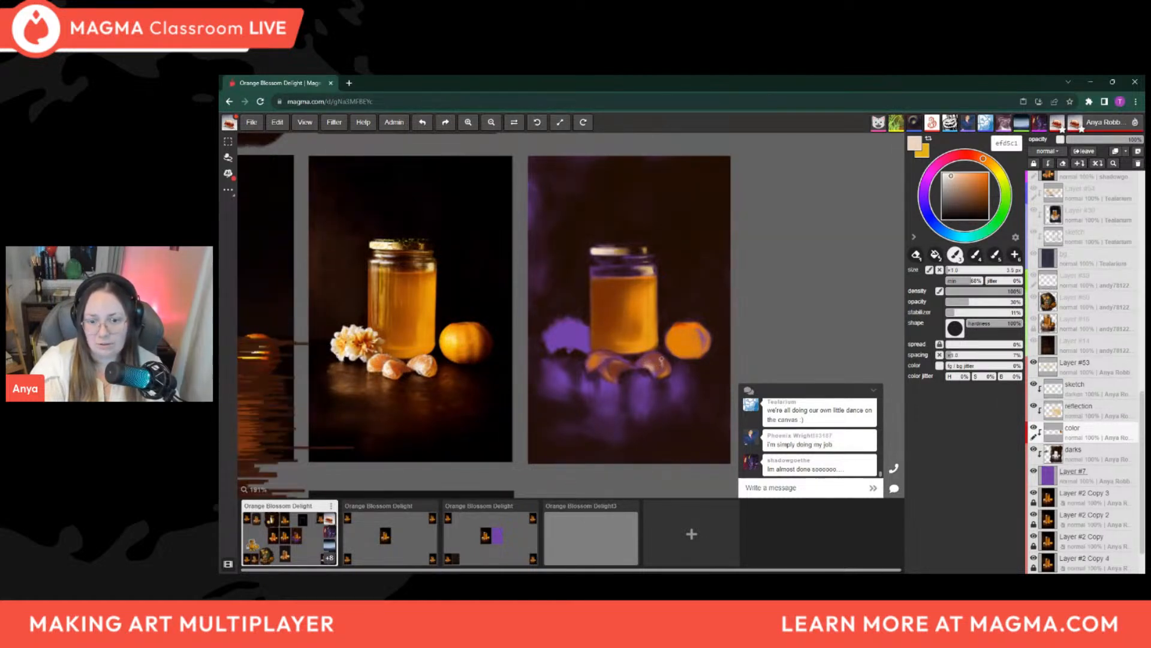
key(bracketright)
key(bracketright)
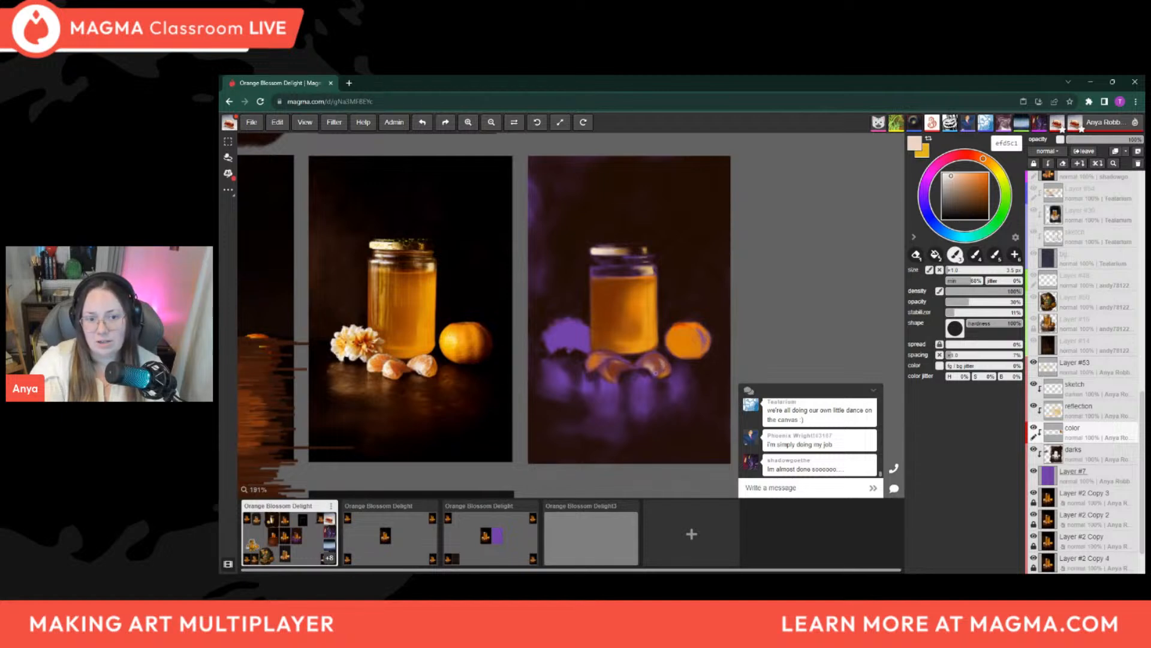
key(bracketleft)
key(bracketleft)
key(bracketleft)
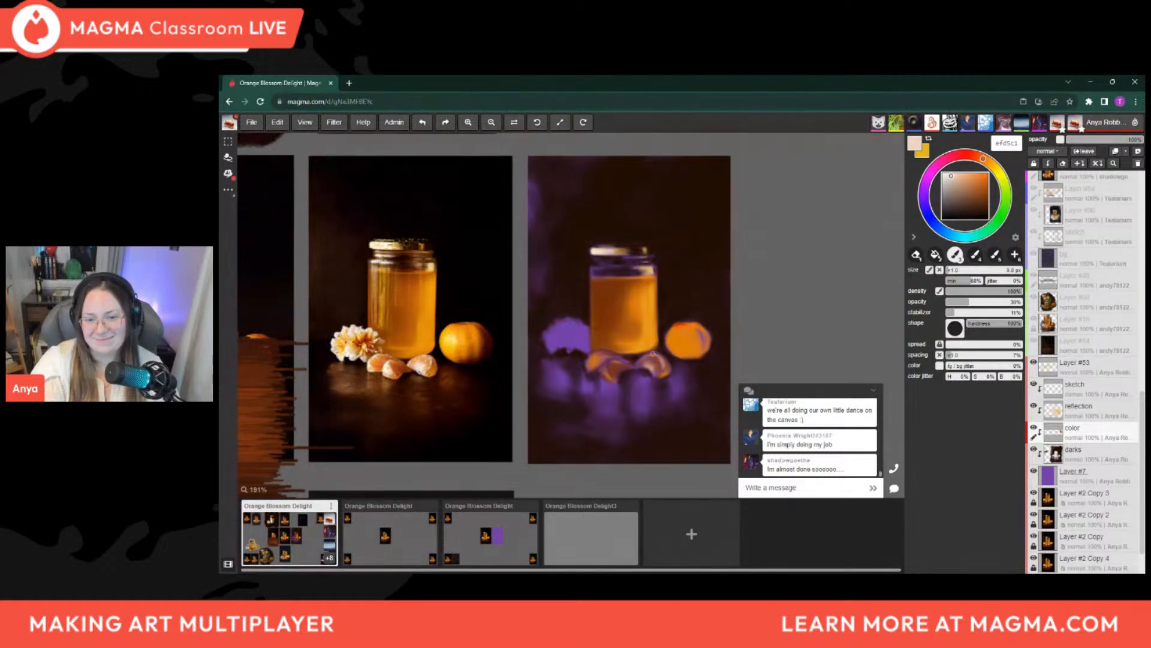
drag(654, 356, 661, 363)
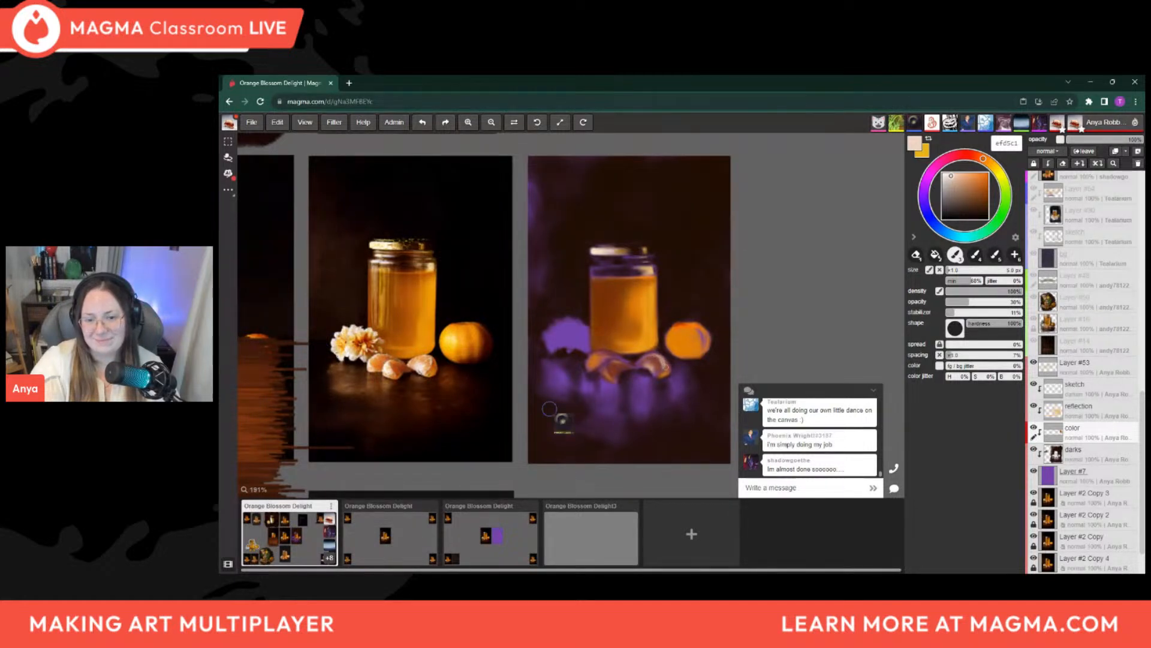
key(bracketleft)
key(bracketleft)
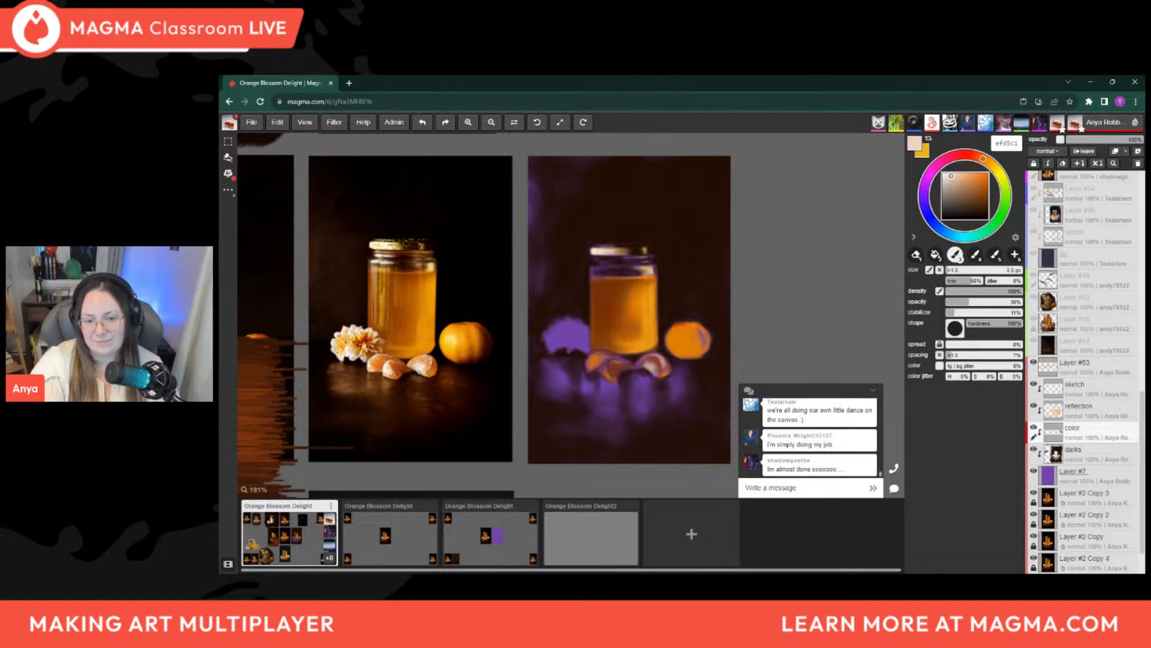
Add cream highlights to the middle orange segment below the jar, starting with a brush of about 5 px and reducing it for finer strokes
key(bracketright)
key(bracketright)
key(bracketright)
key(bracketright)
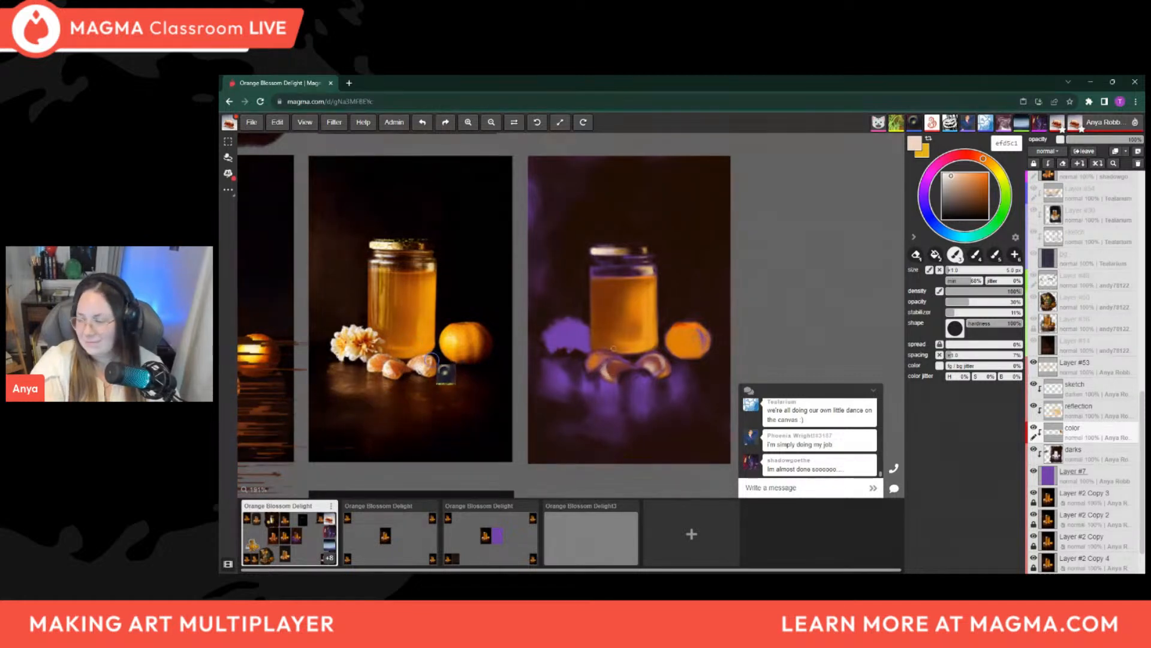
key(bracketleft)
key(bracketleft)
key(bracketleft)
key(bracketleft)
key(bracketleft)
key(bracketleft)
key(bracketleft)
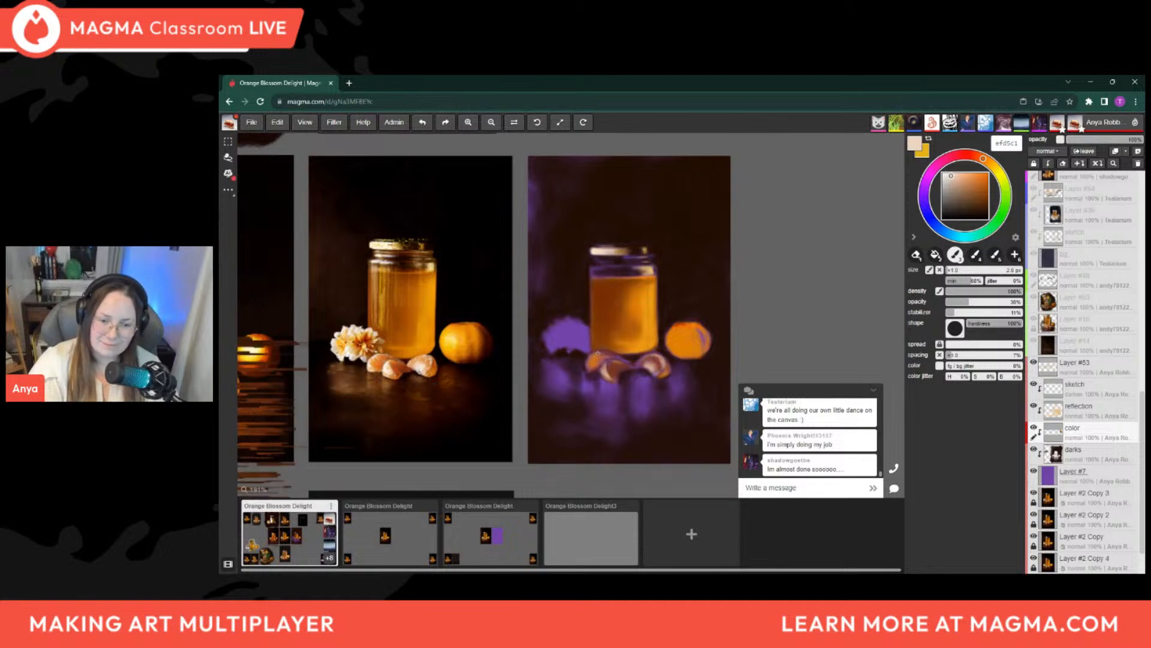
key(bracketleft)
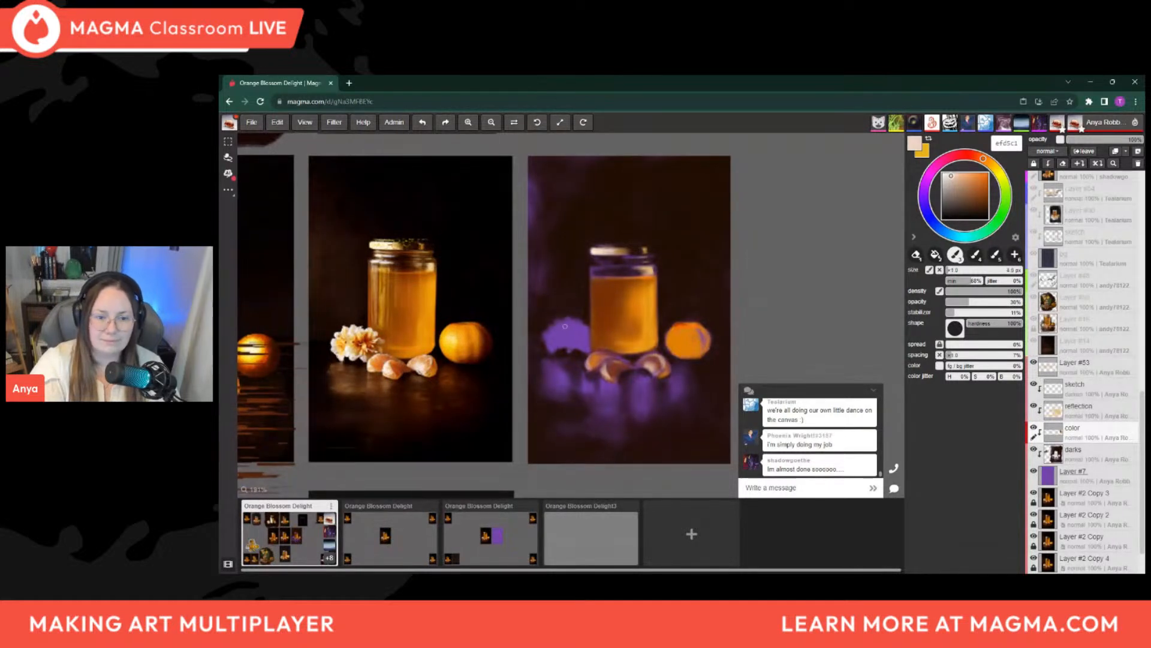
Start the flower's upper petals in cream efd5c1, raising the brush opacity to 100% and varying its size between about 2.5 and 5.5 px
key(bracketright)
key(bracketright)
key(bracketright)
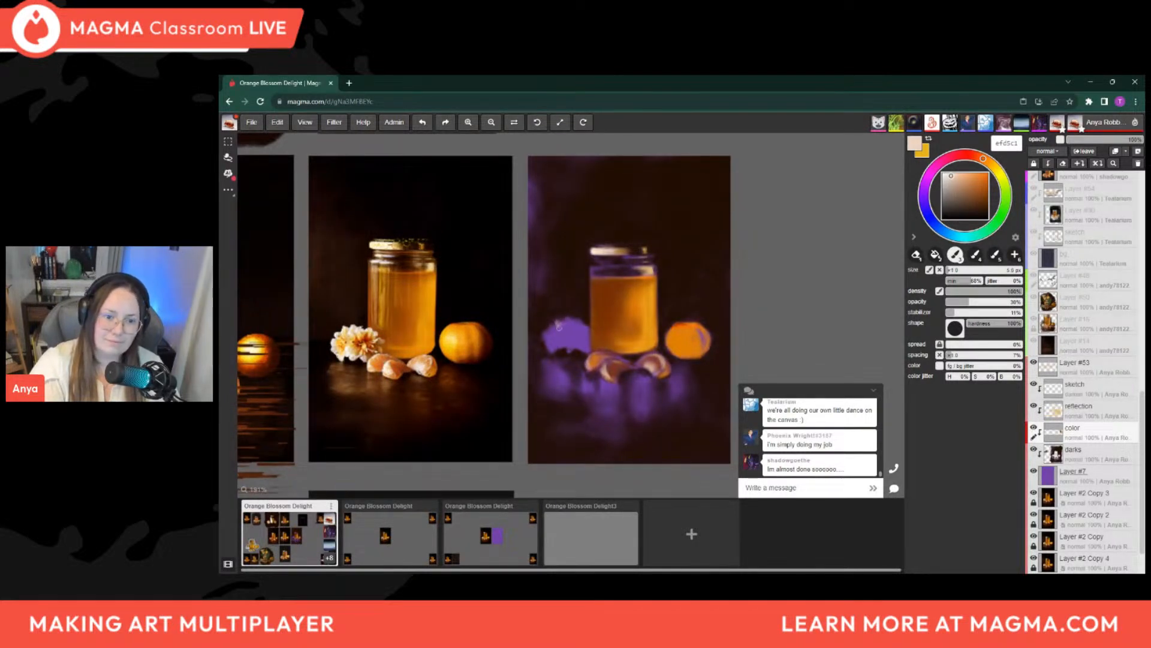
key(0)
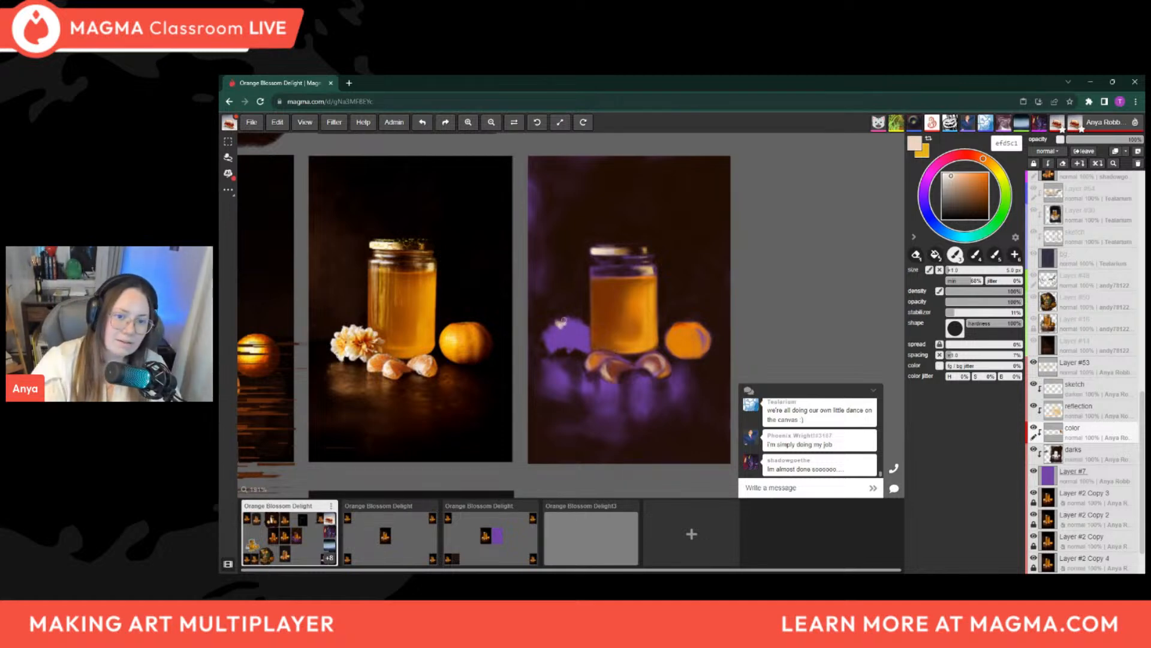
key(bracketleft)
key(bracketleft)
key(bracketleft)
key(bracketleft)
key(bracketleft)
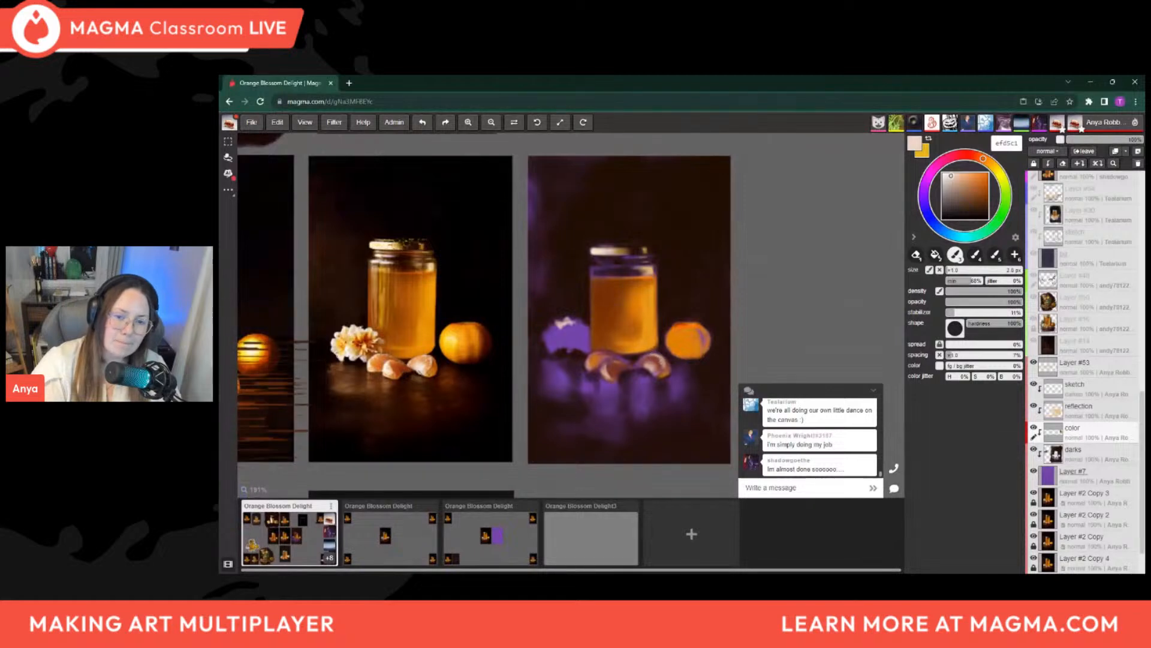
key(bracketright)
key(bracketright)
key(bracketright)
key(bracketright)
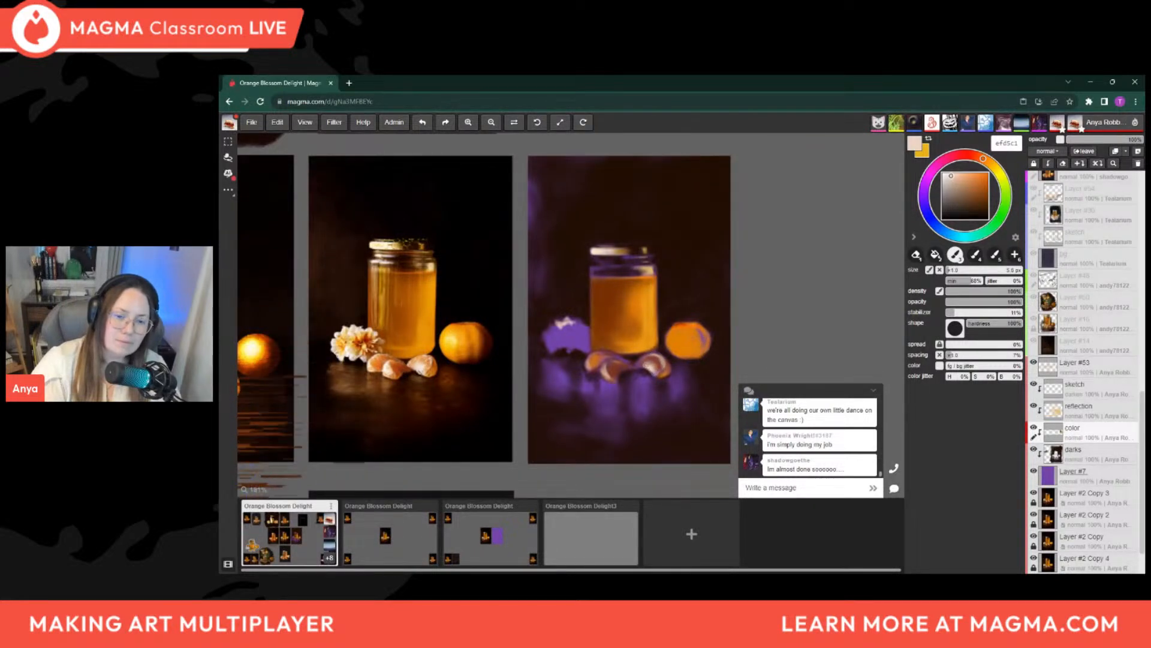
Enlarge the brush to about 10 px and fill the rest of the purple flower shape with cream petals
key(bracketright)
key(bracketright)
key(bracketright)
key(bracketright)
key(bracketright)
mouse_move(561, 325)
mouse_down()
mouse_move(592, 333)
mouse_move(553, 328)
mouse_move(554, 348)
mouse_up()
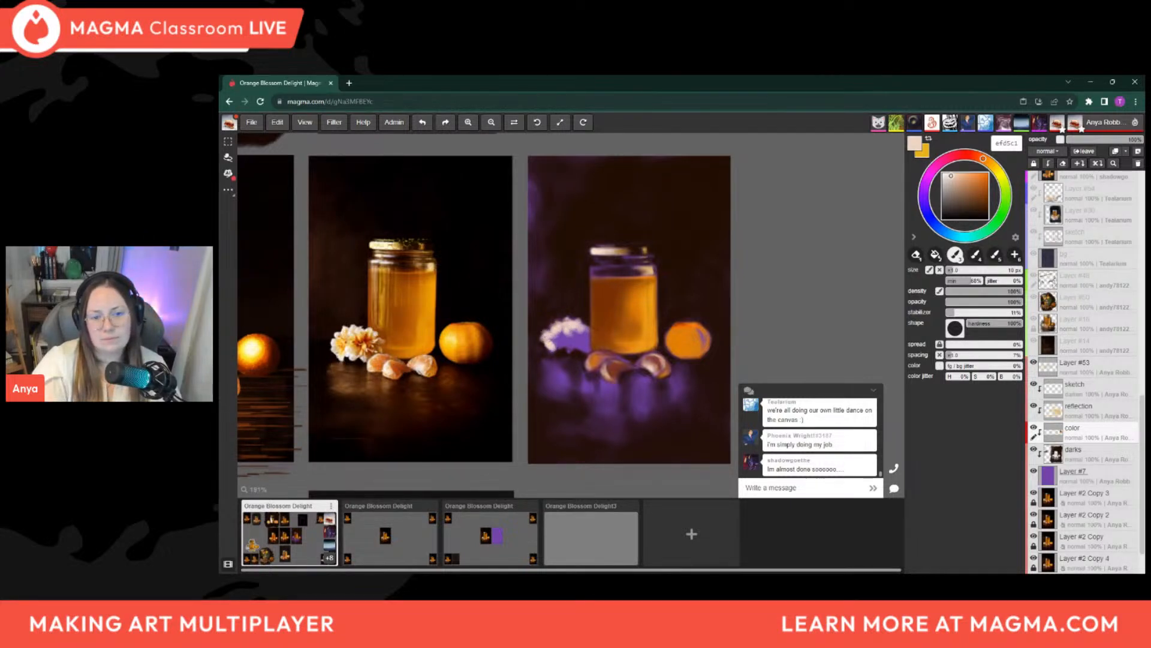
mouse_move(564, 346)
mouse_down()
mouse_move(587, 349)
mouse_move(555, 337)
mouse_move(586, 348)
mouse_move(573, 335)
mouse_move(583, 323)
mouse_move(589, 336)
mouse_up()
key(bracketright)
key(bracketleft)
key(bracketleft)
key(bracketleft)
key(bracketleft)
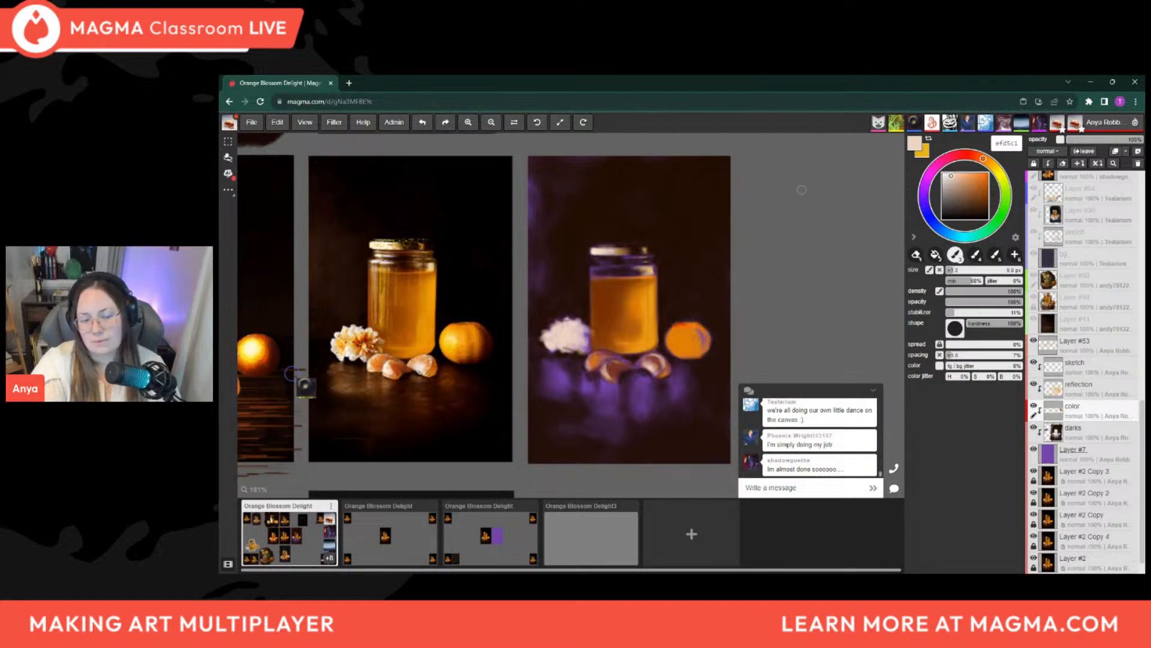
Sample reddish brown 7e3203 from the honey and shade the flower's center with a brush of about 10 px, undoing the last stroke
alt+click(633, 306)
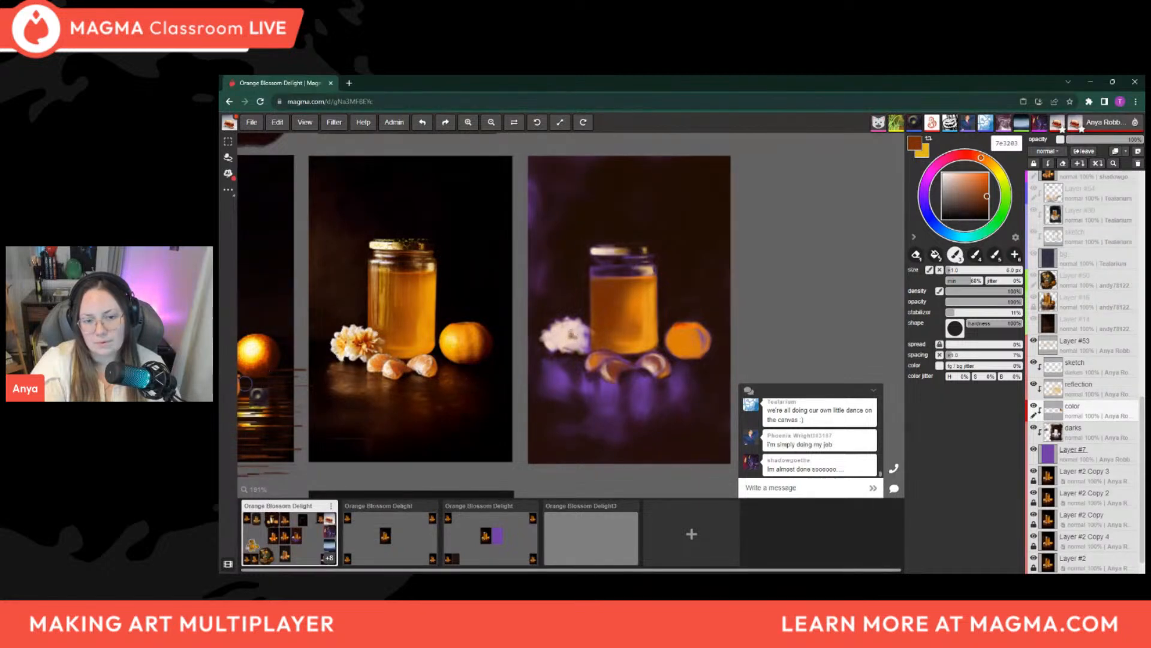
key(])
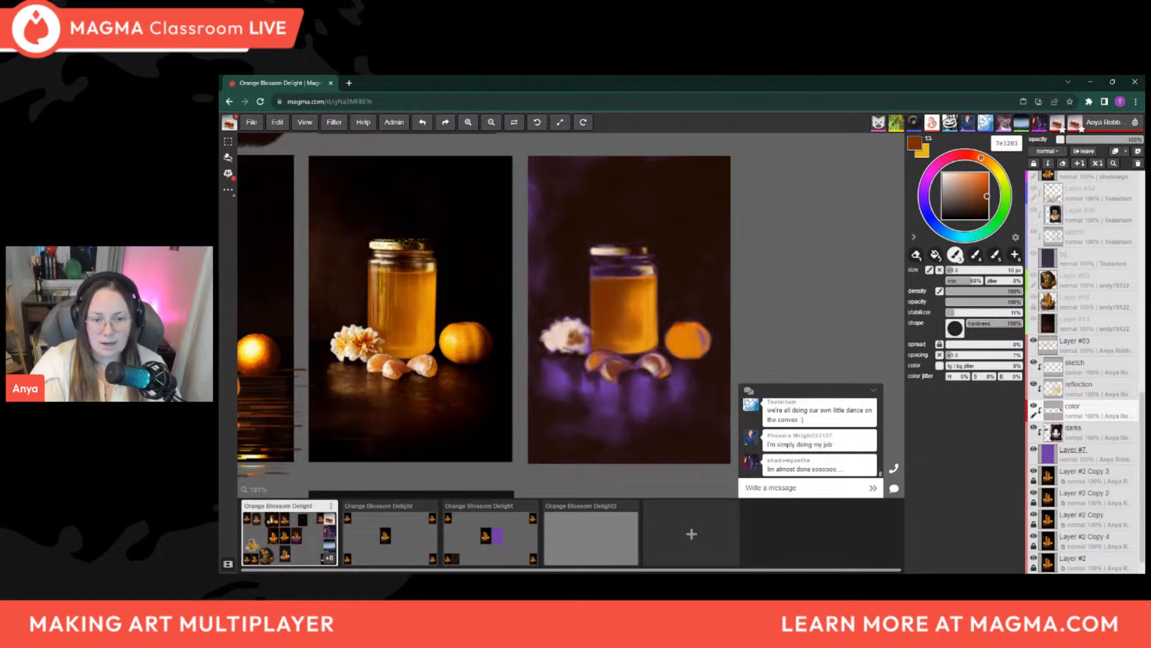
drag(569, 334, 565, 338)
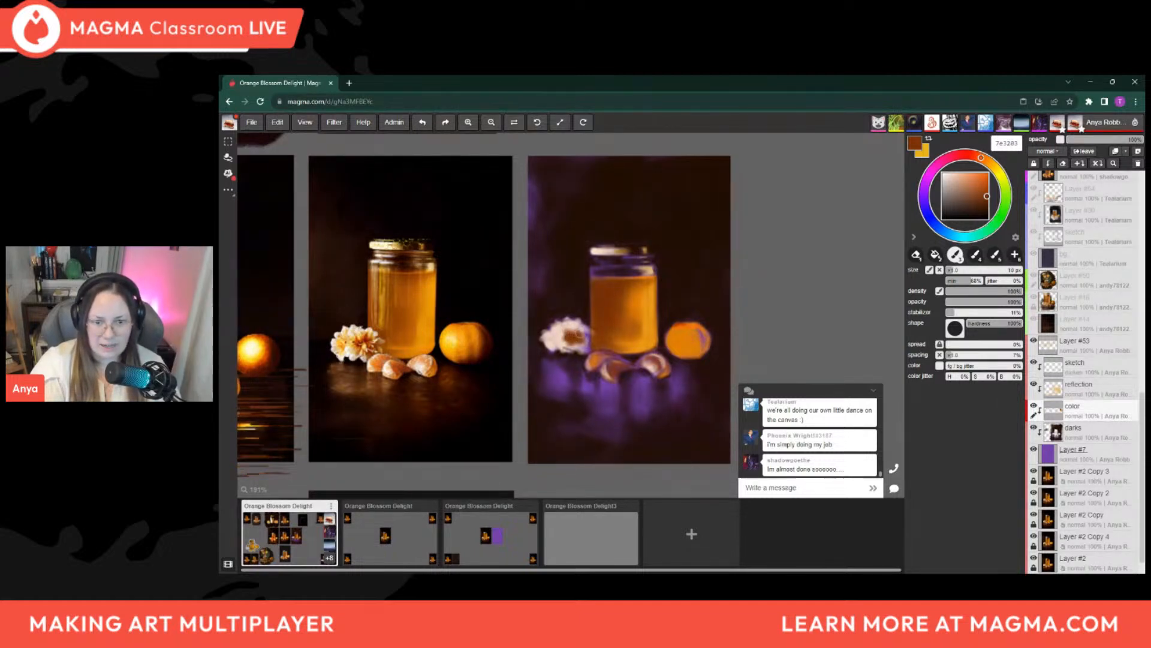
key(ctrl+z)
key(bracketleft)
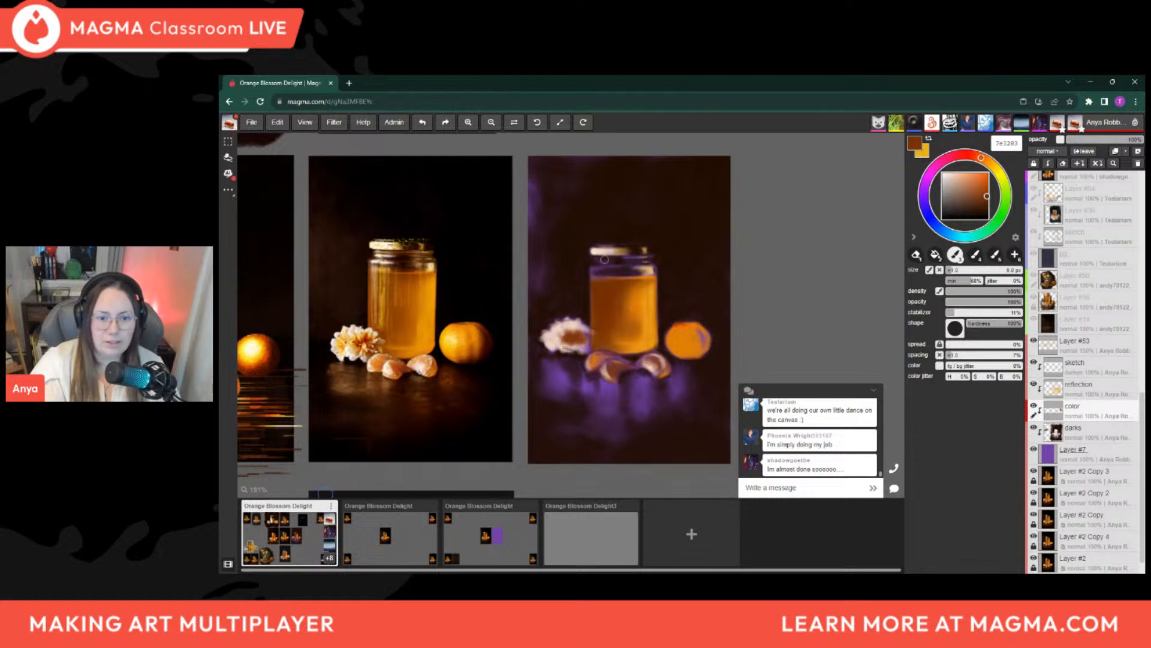
Sample bright orange e09512 from the honey's right edge and dab it into the flower's center with a smaller brush
alt+click(656, 315)
key(bracketleft)
key(bracketleft)
key(bracketleft)
key(bracketright)
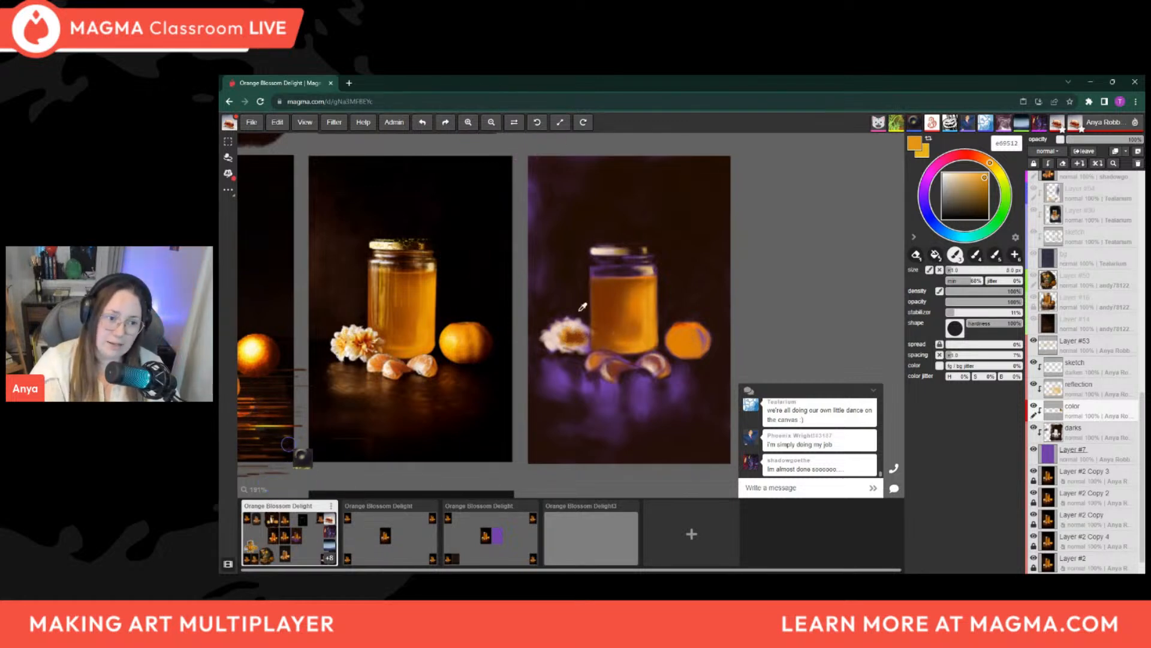
key(i)
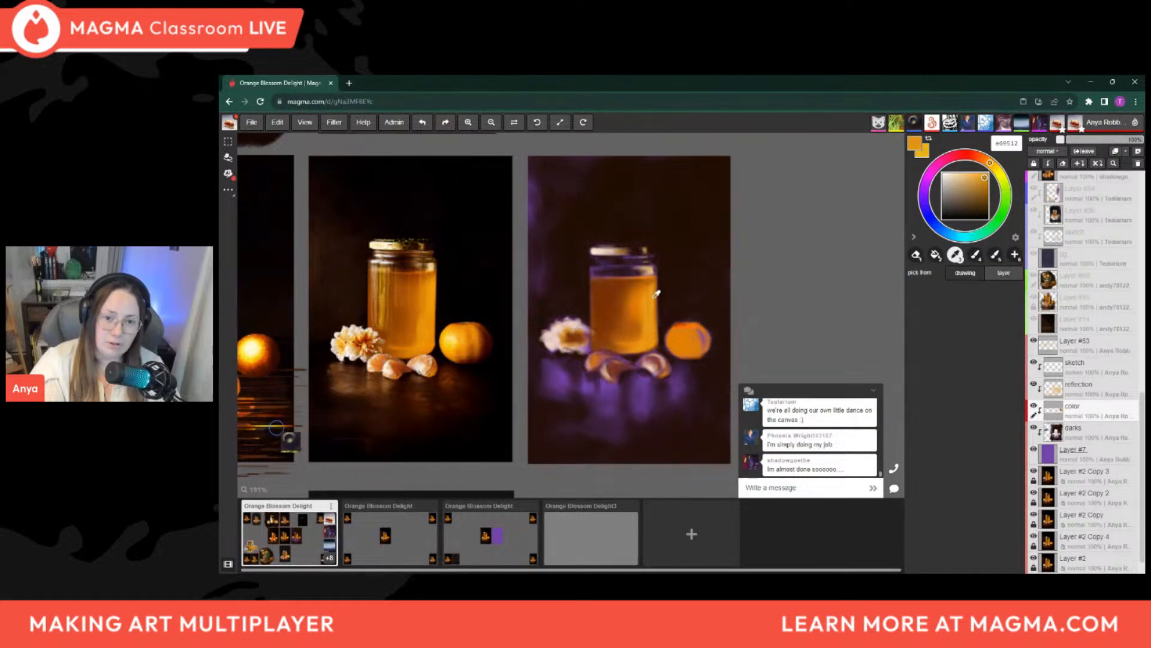
key(b)
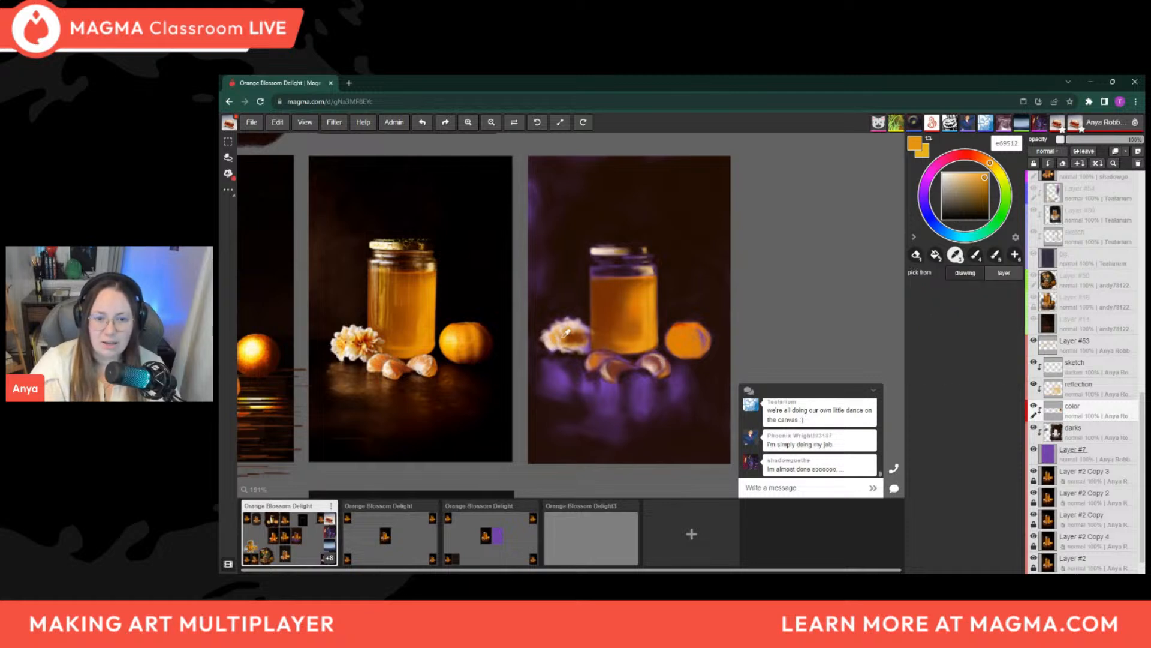
Sample cream e8ccbc from the reference flower, darken it to b7896f, and shade the painted flower's lower right petals with an enlarged brush
alt+click(356, 334)
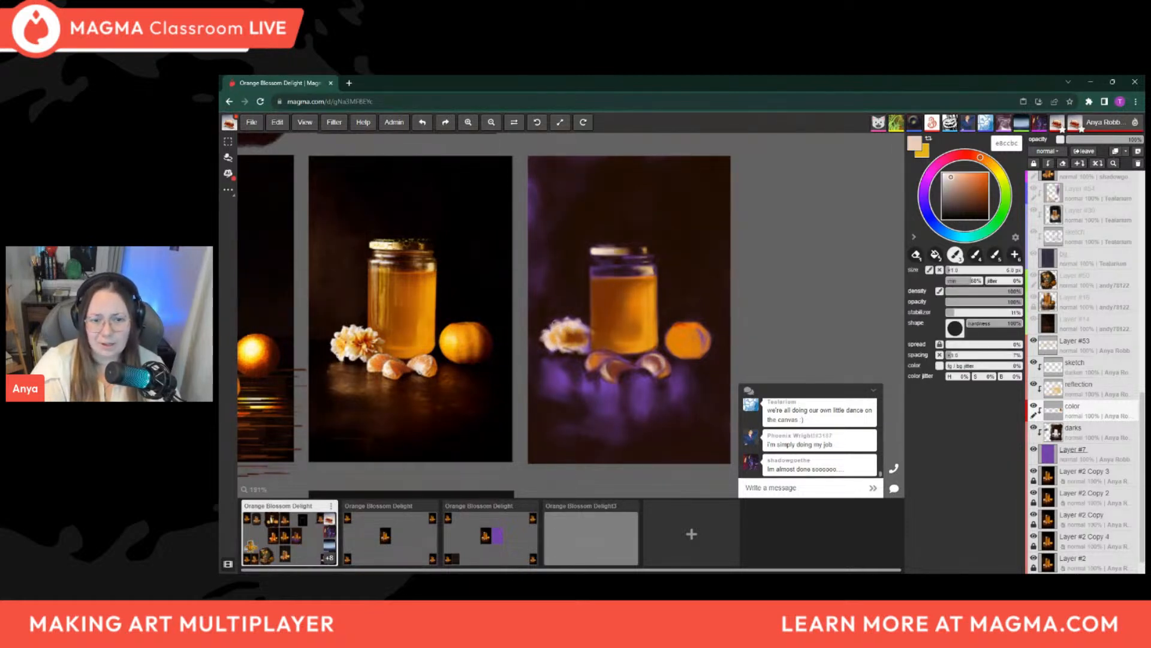
key(])
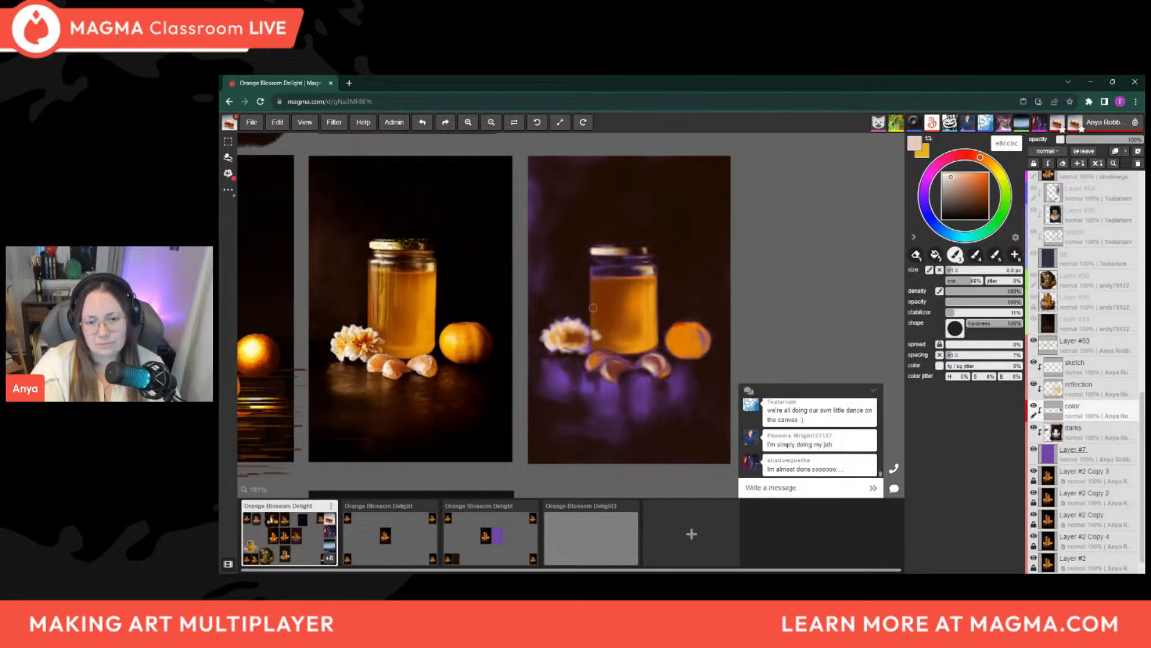
drag(953, 187, 960, 189)
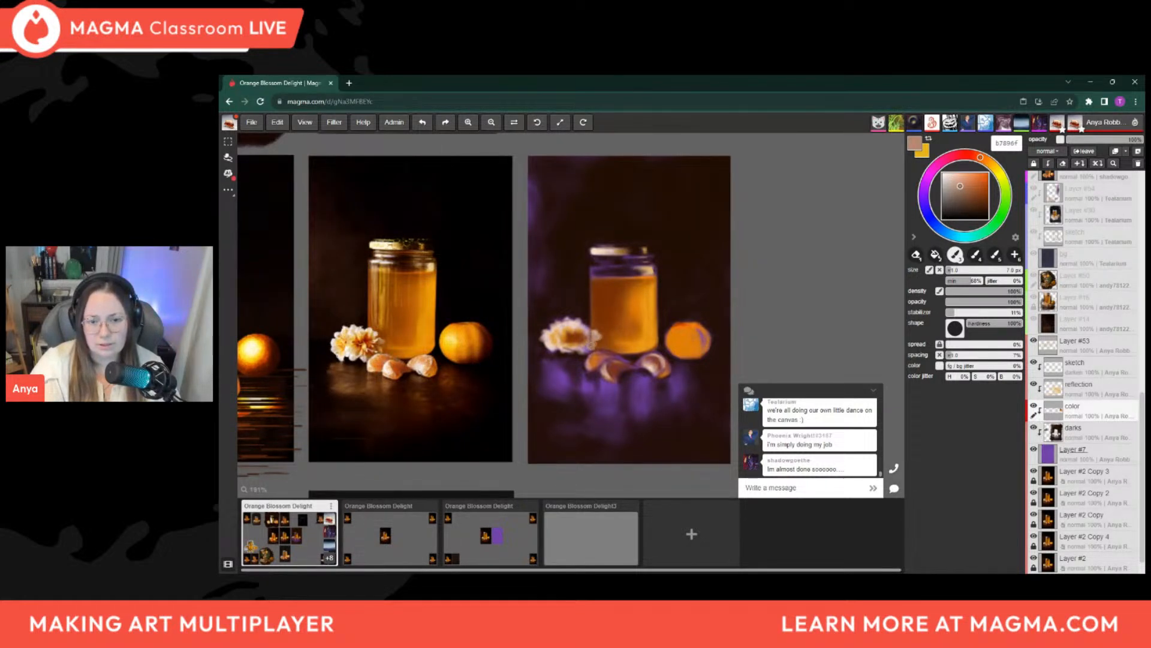
alt+click(581, 336)
key(bracketright)
drag(585, 341, 584, 345)
Sample deep orange d94e00 and deepen the orange segments in front of the jar, enlarging the brush to about 9 px
alt+click(686, 320)
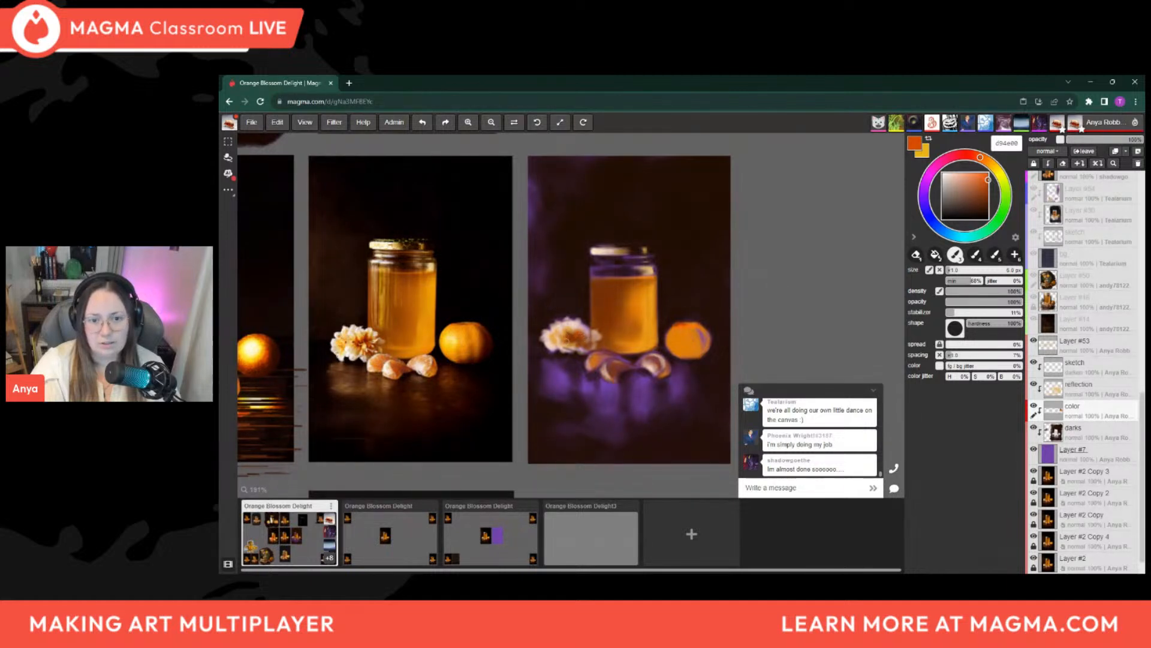
key(bracketright)
key(bracketright)
key(bracketright)
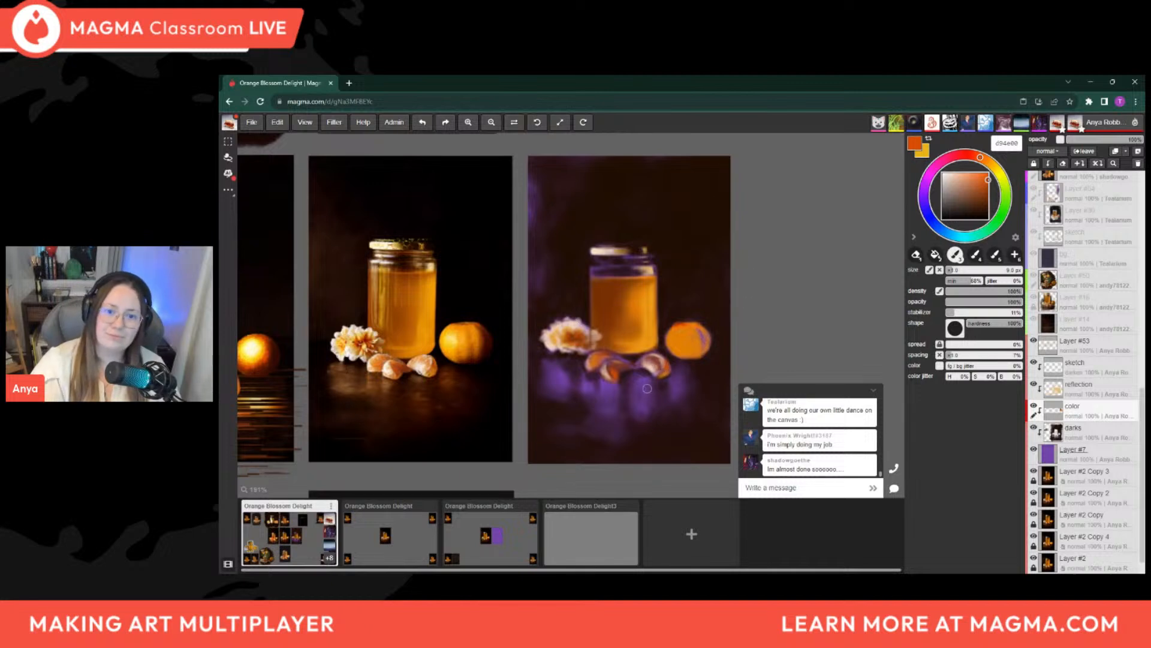
Switch to reddish brown 763002 and shade the right and lower edge of the whole orange, enlarging the brush to about 9 px
alt+click(547, 403)
key(bracketright)
drag(701, 322, 710, 333)
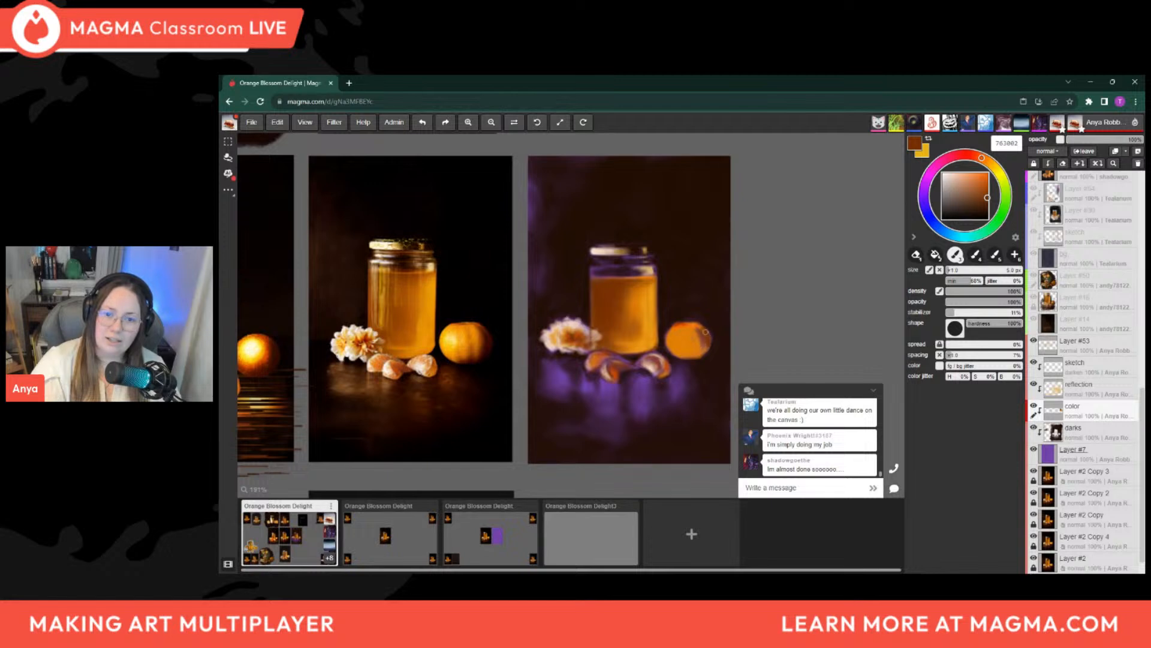
key(bracketright)
key(bracketright)
drag(710, 337, 685, 358)
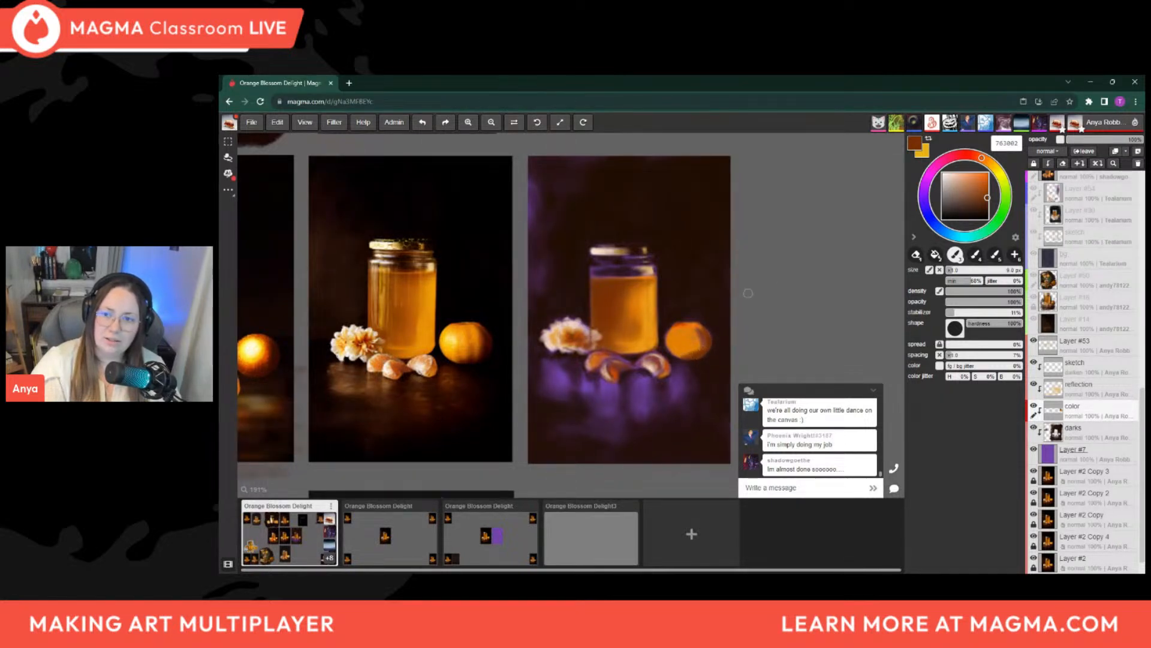
Darken the brown to 3e1800 and deepen the shadow along the orange's right side, varying the brush between about 5 and 9 px
drag(989, 201, 988, 207)
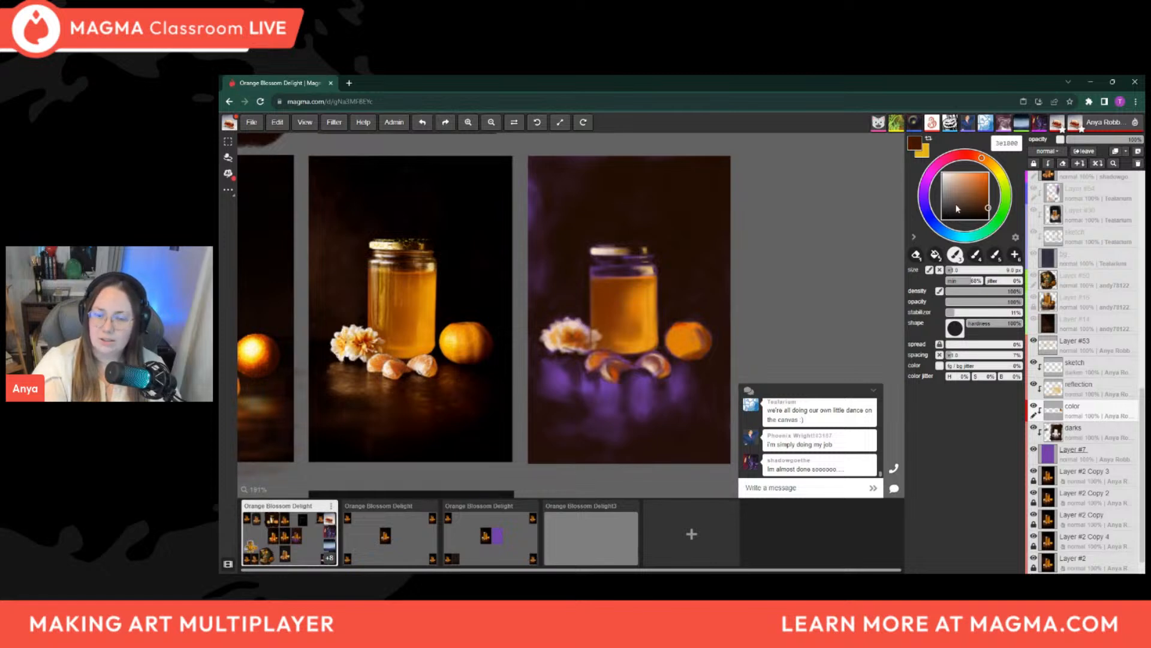
key(bracketleft)
key(bracketleft)
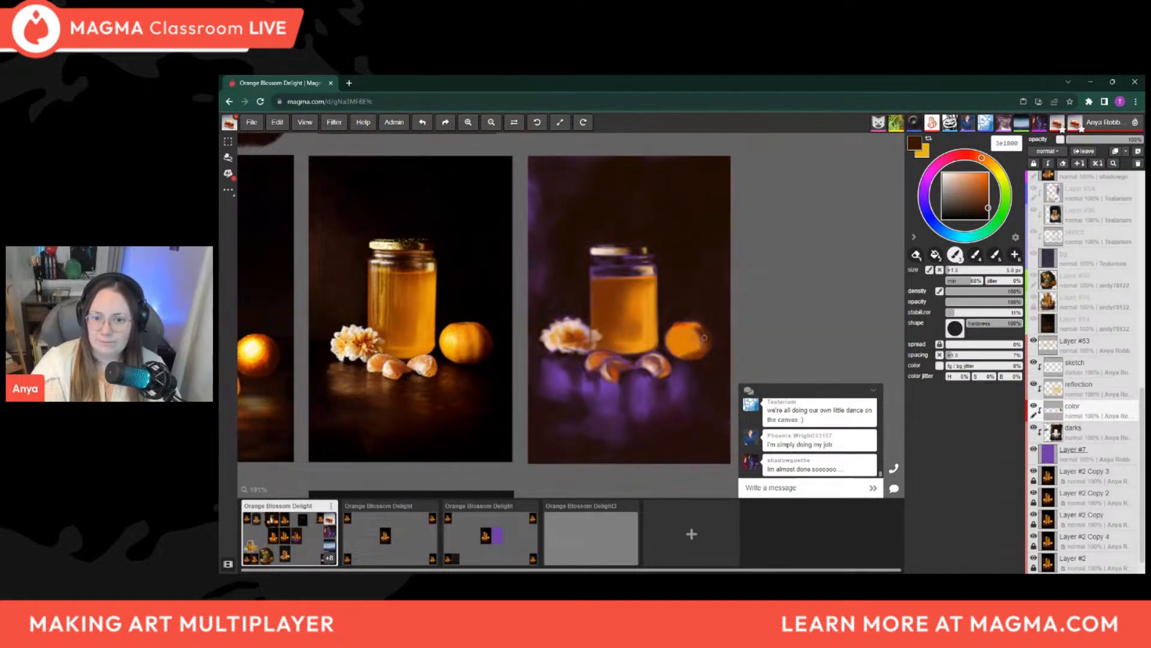
key(bracketright)
key(bracketright)
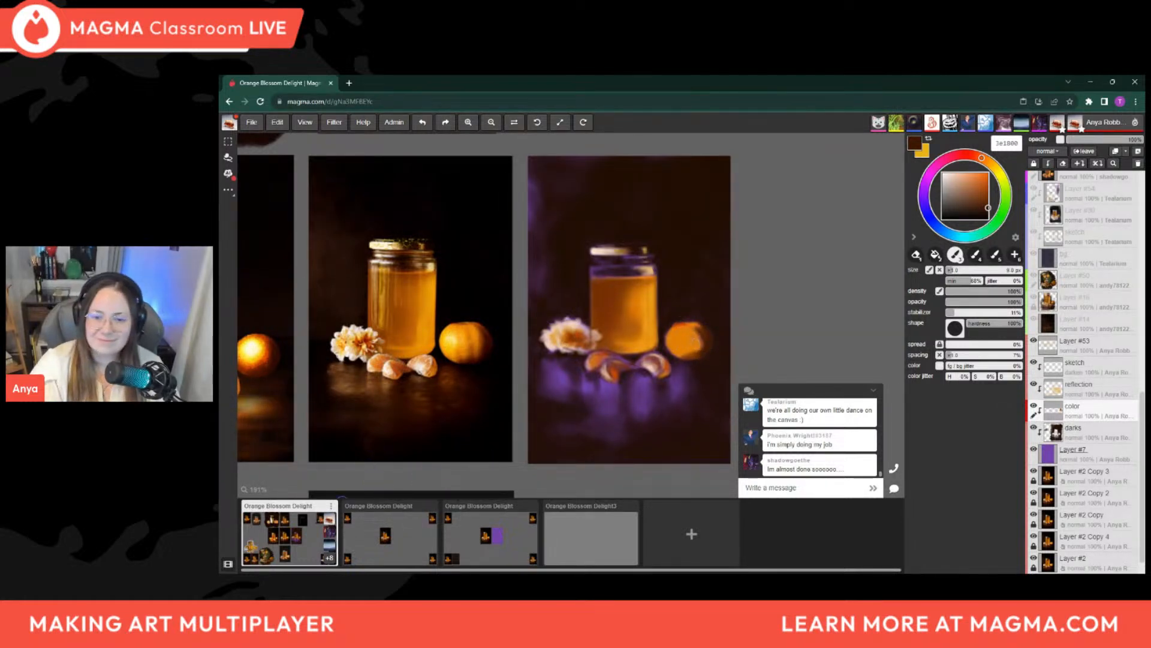
key(bracketright)
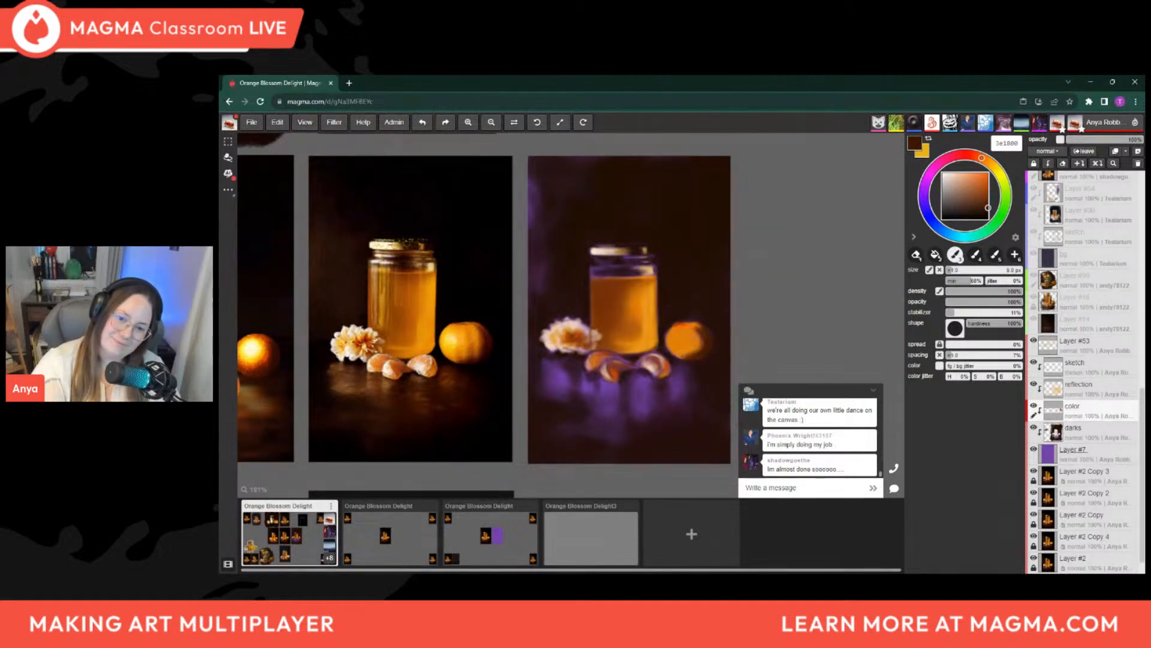
key(bracketleft)
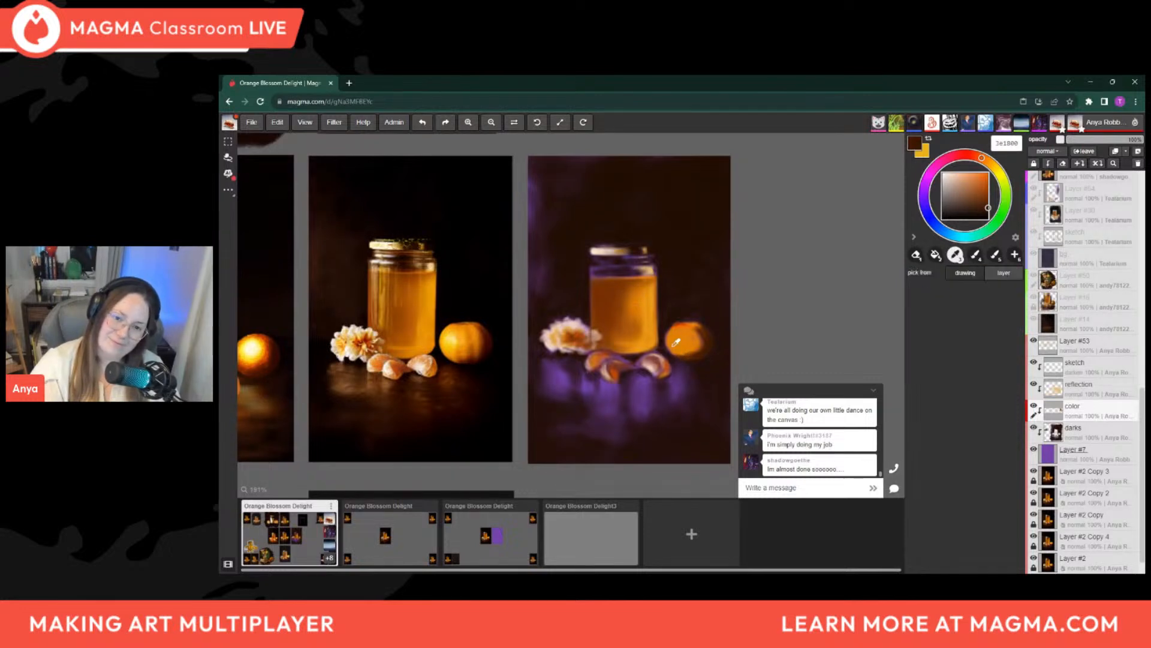
Sample orange e17f03 from the orange's left edge and soften the transition into its shadow, enlarging the brush to about 14 px
alt+click(665, 330)
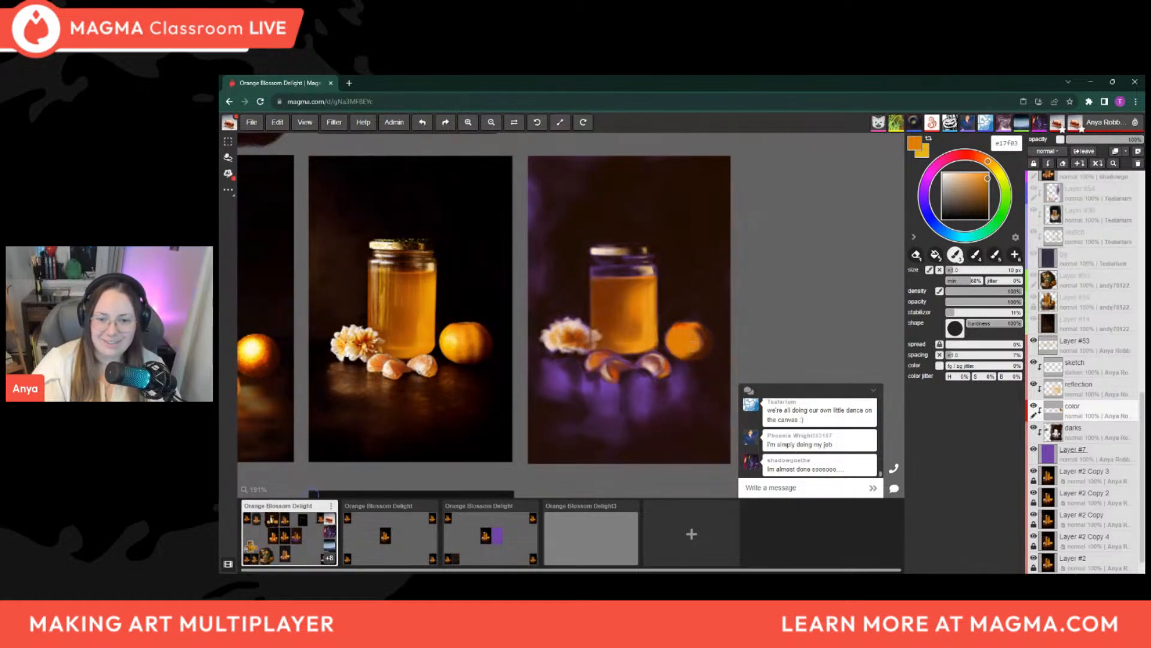
key([)
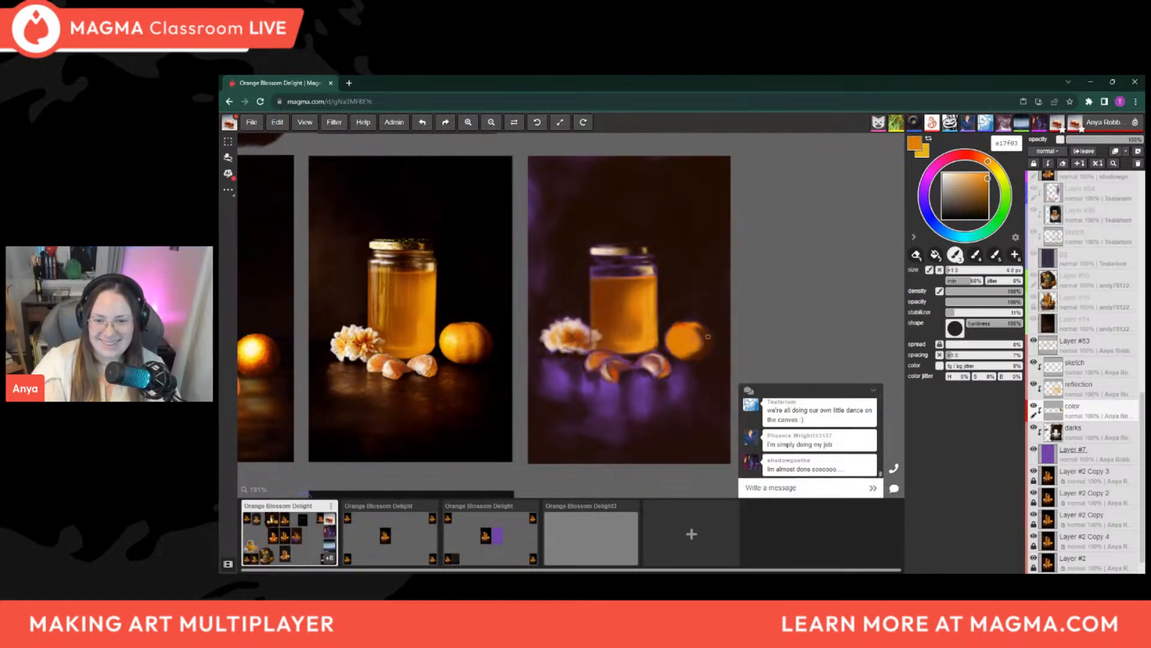
key(])
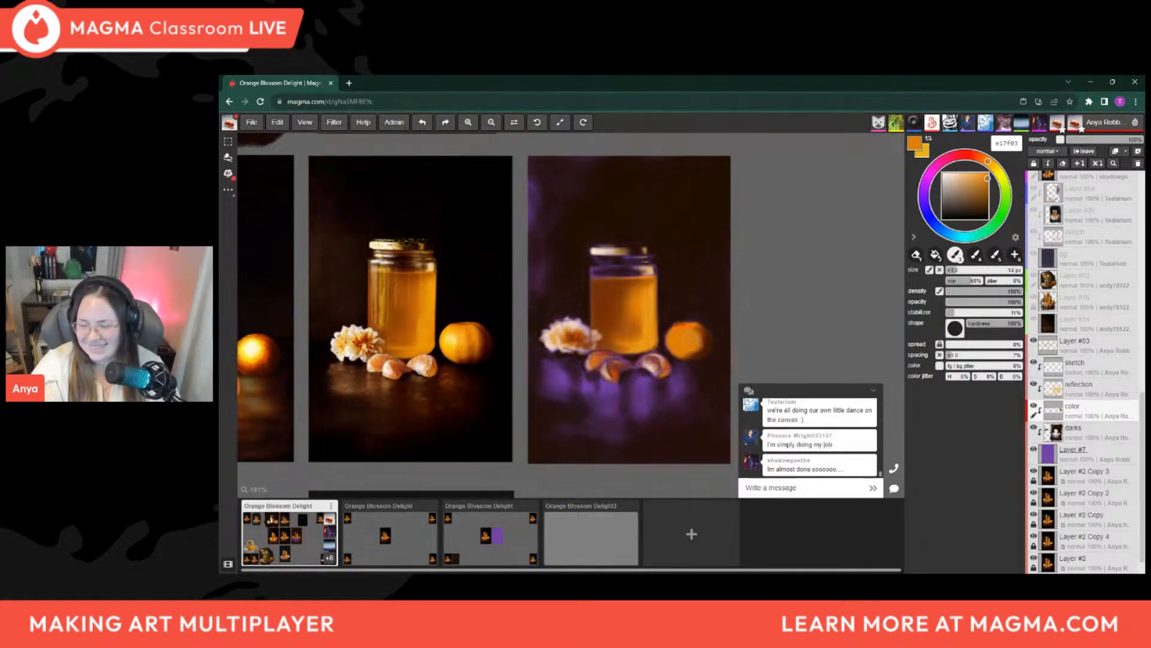
key(])
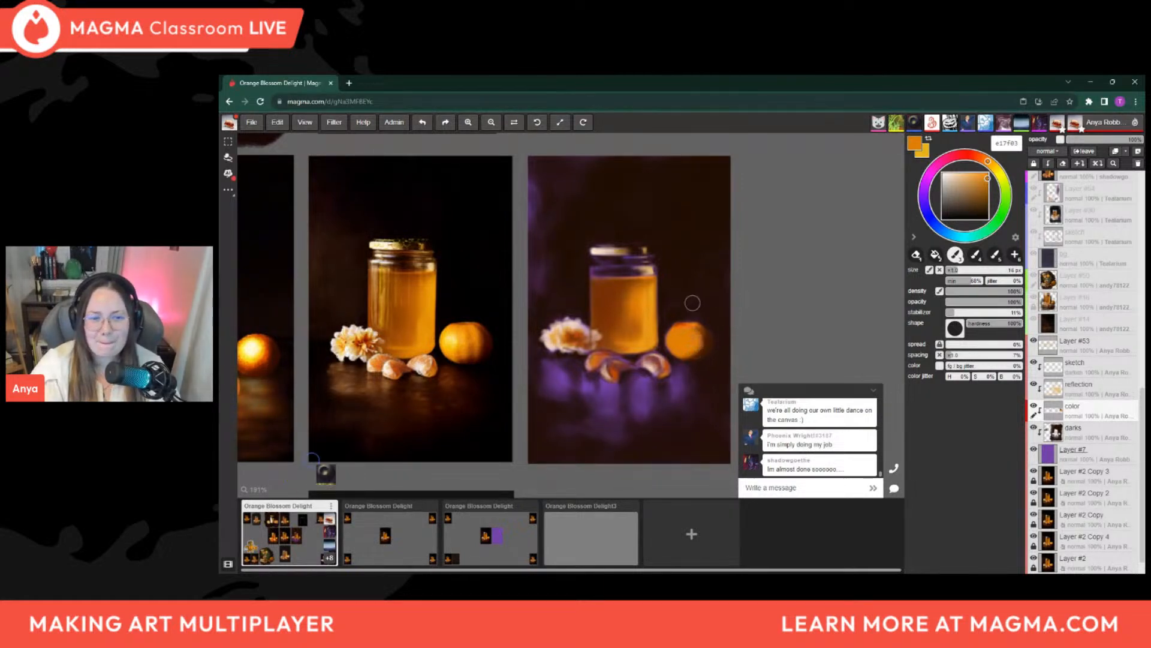
Shift the color to golden orange f4a500 and brighten the lit side of the orange with a brush between about 9 and 16 px
click(991, 164)
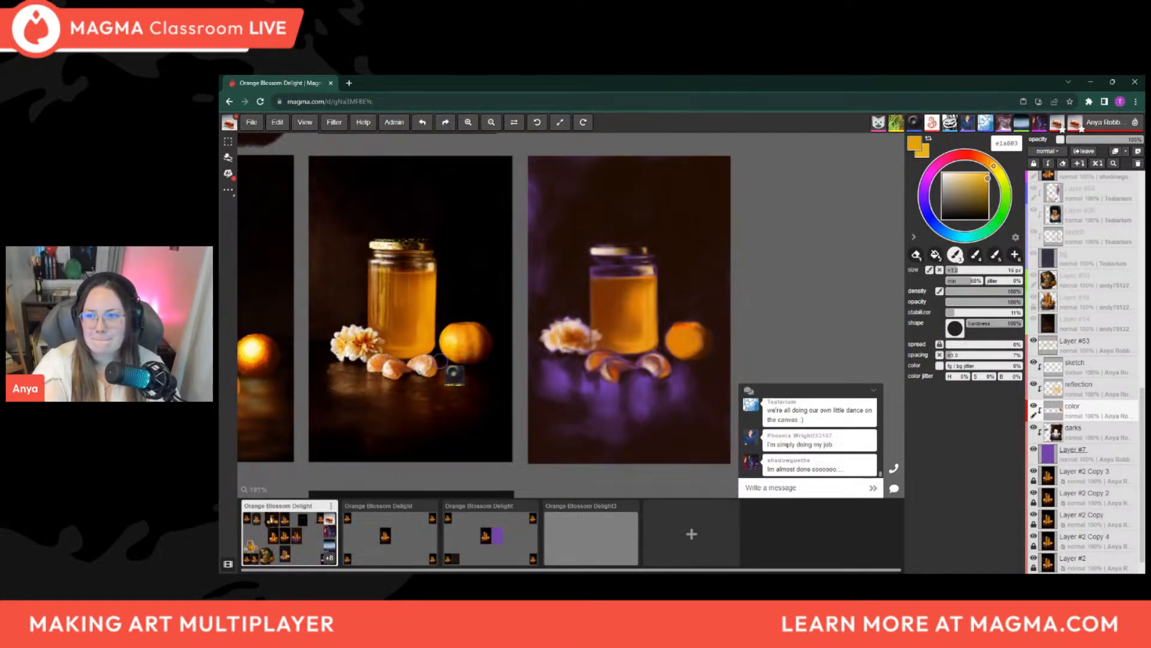
click(988, 175)
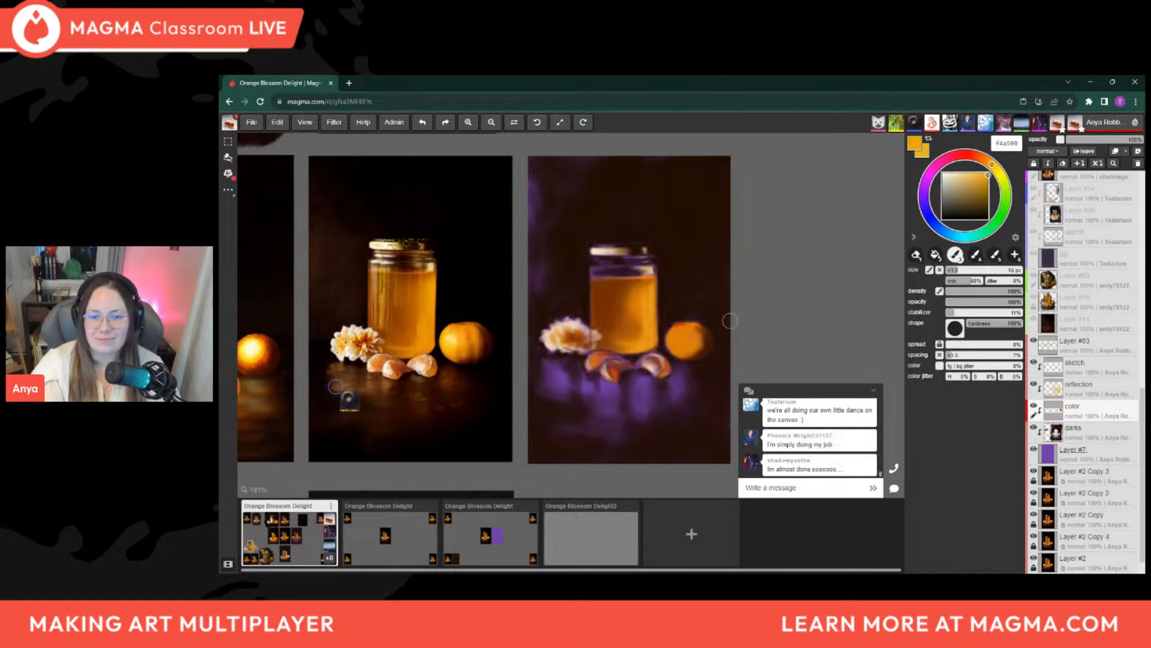
key(bracketleft)
key(bracketleft)
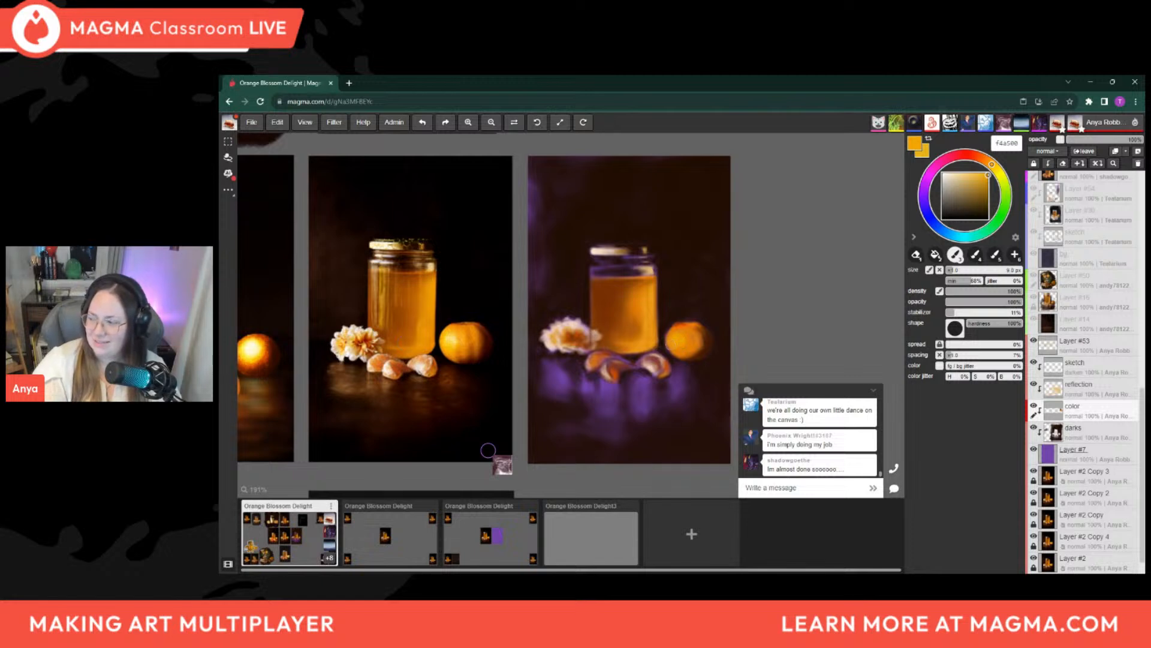
key(])
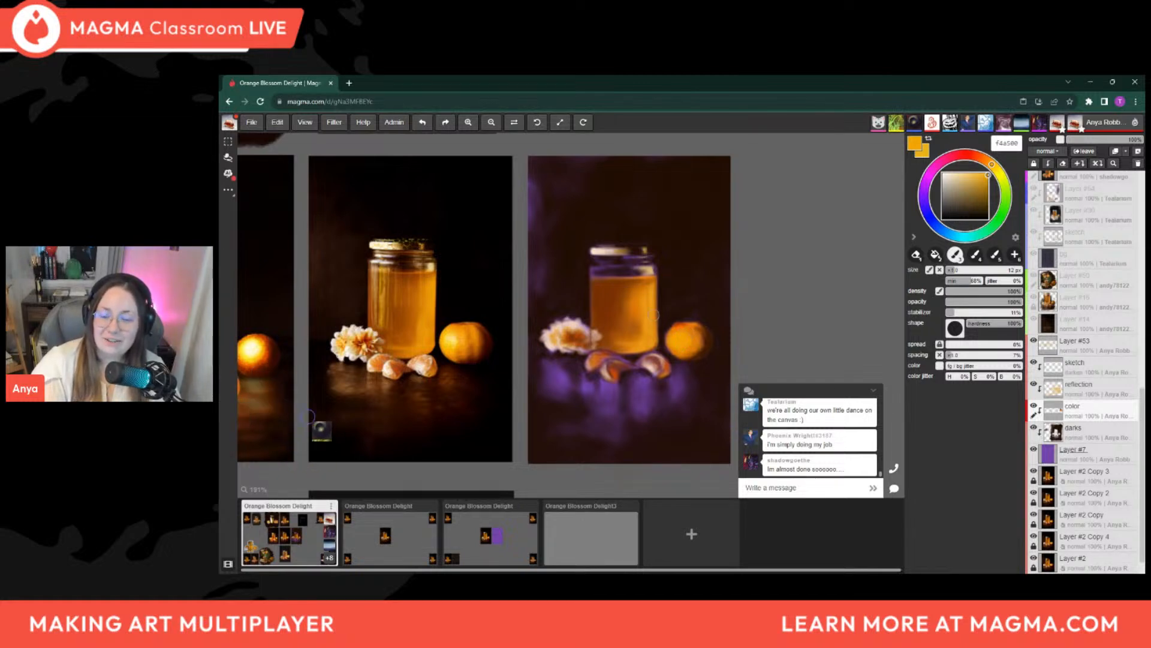
key([)
key([)
key([)
key([)
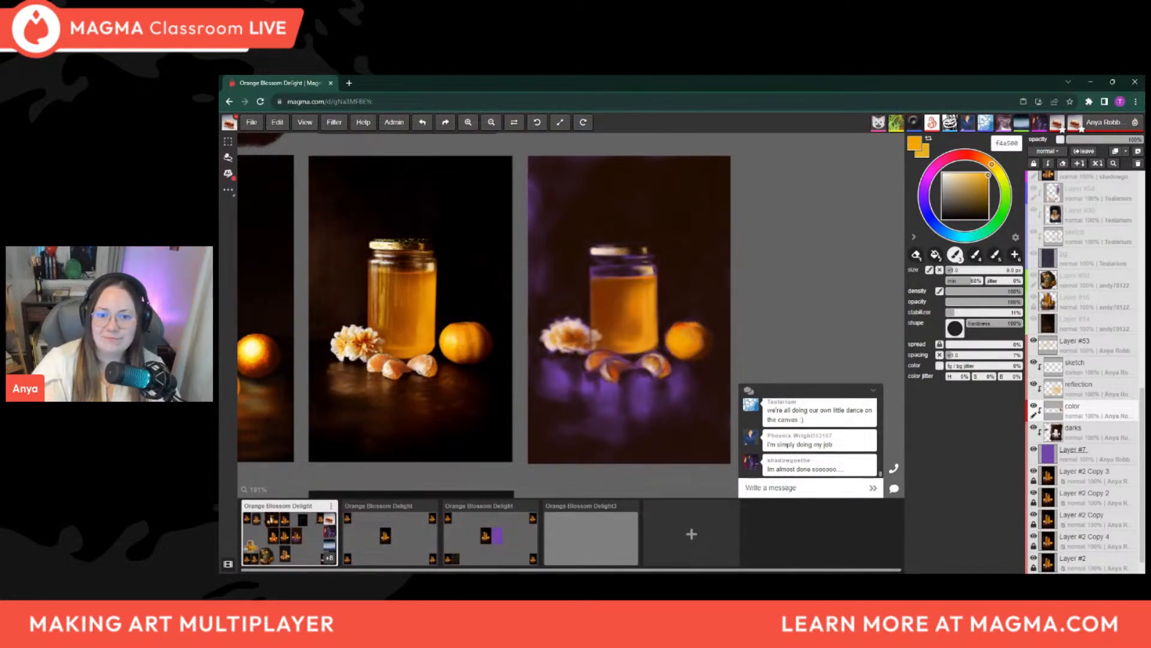
Sample cream f3dac8, shift the color through golden f7ae03 to bright yellow fff000, and paint the orange's highlight with a brush about 3.5 to 9 px
key(alt)
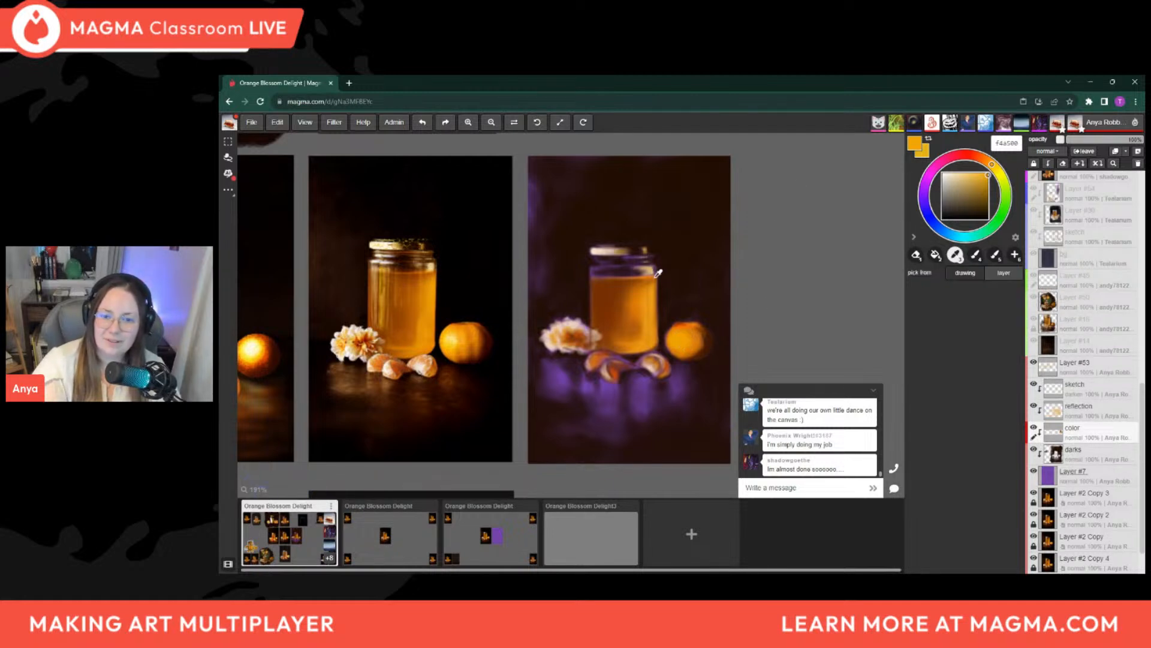
alt+click(358, 341)
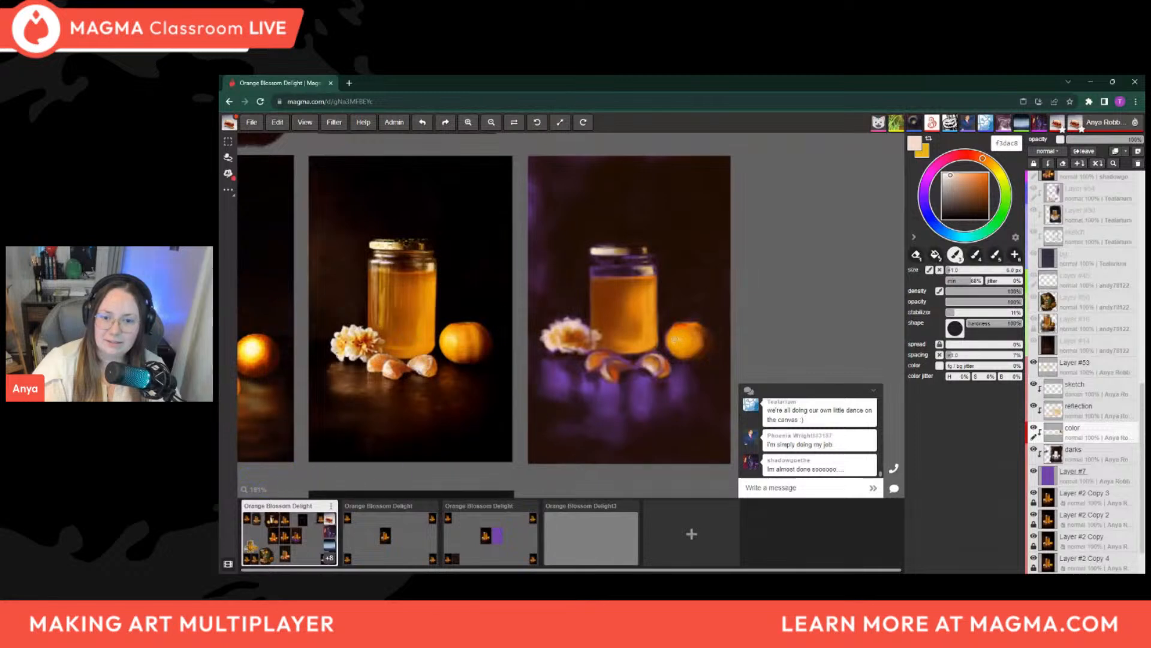
click(993, 165)
click(990, 174)
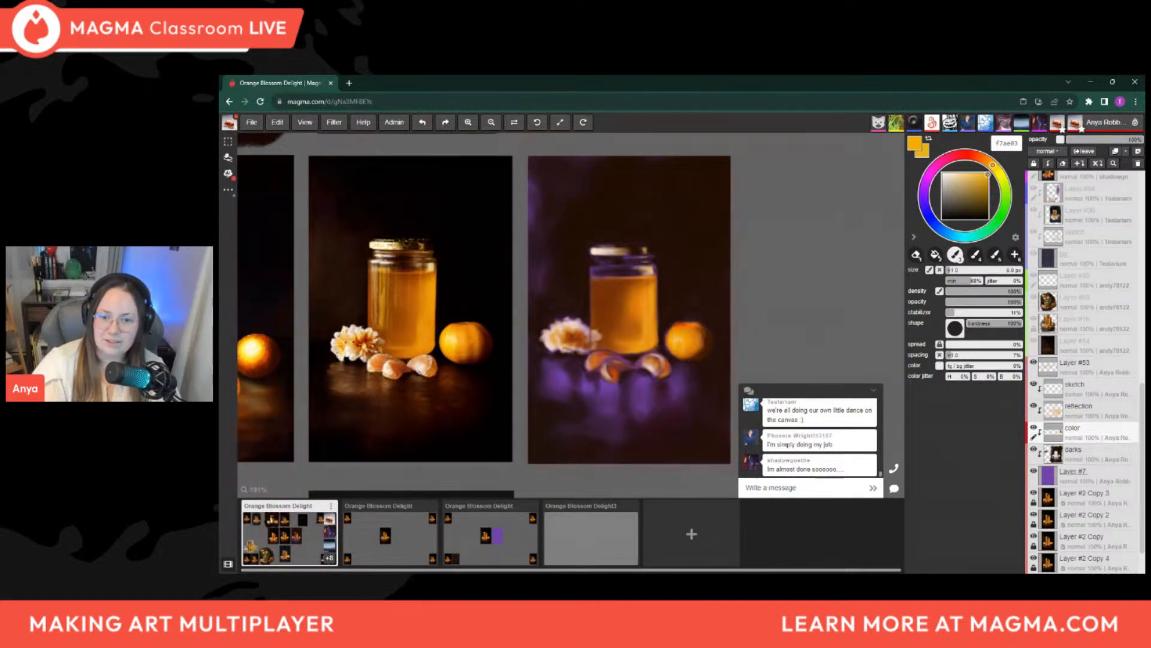
click(996, 168)
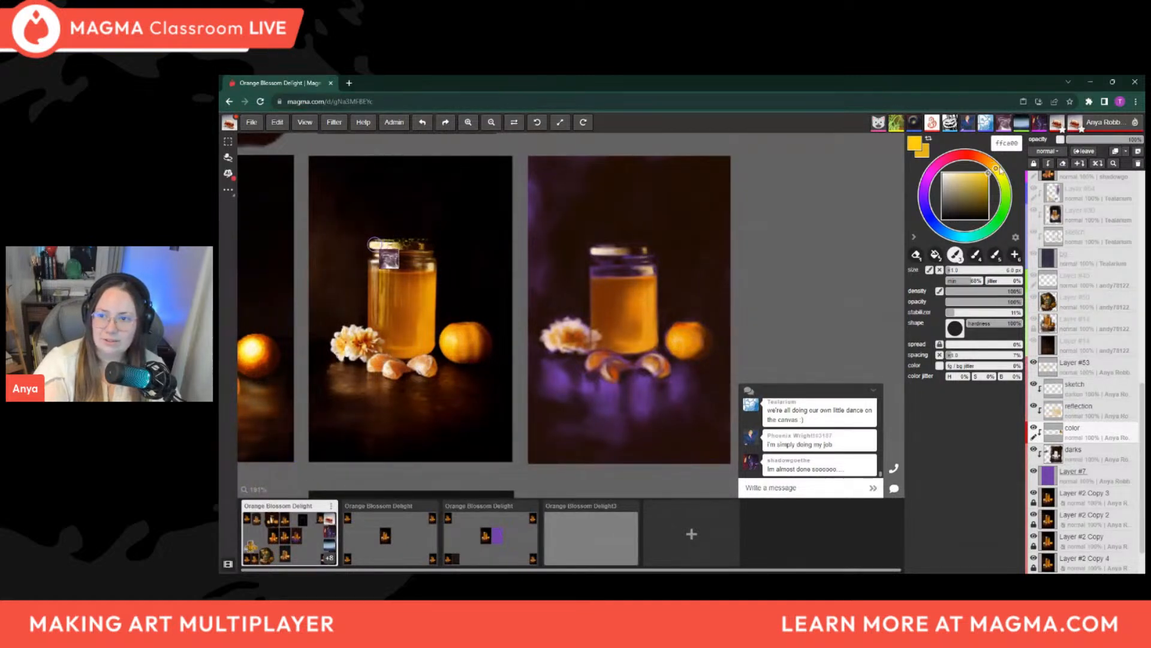
click(1001, 172)
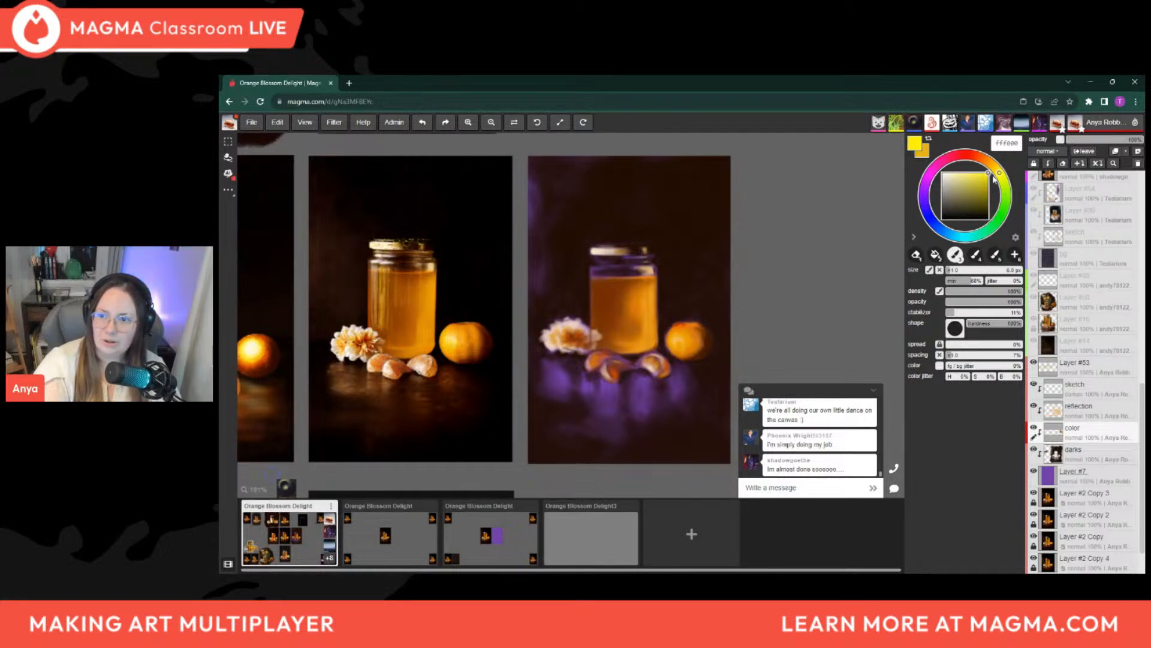
key(bracketleft)
key(bracketleft)
key(bracketleft)
key(bracketleft)
key(bracketleft)
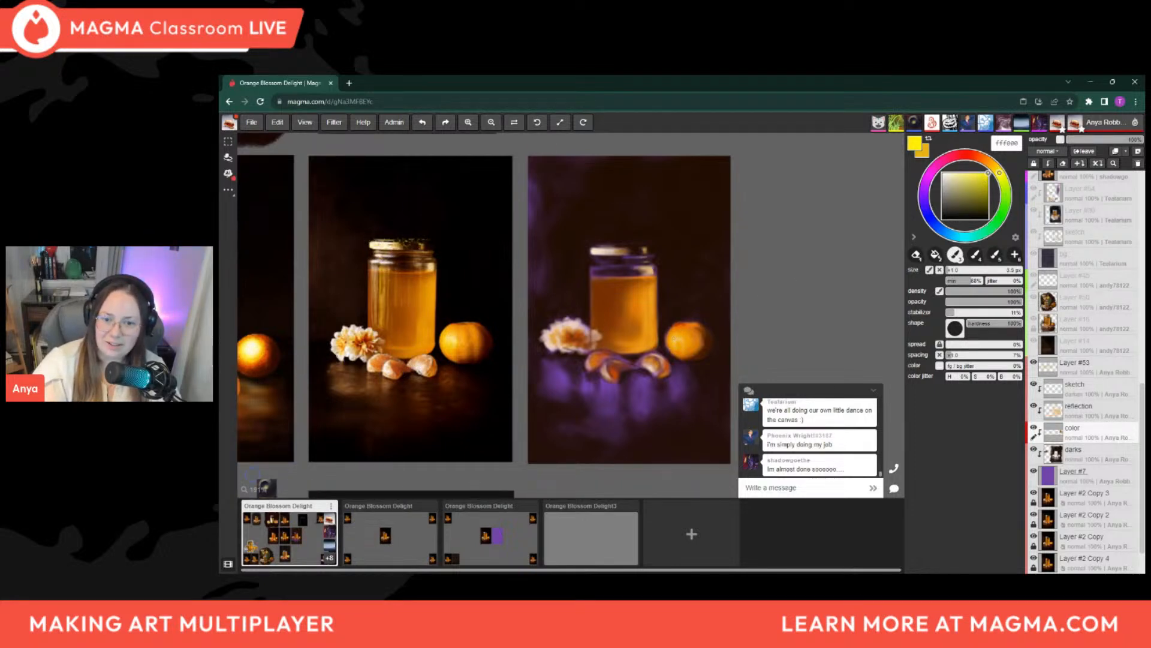
key(bracketright)
key(bracketright)
key(bracketright)
key(bracketright)
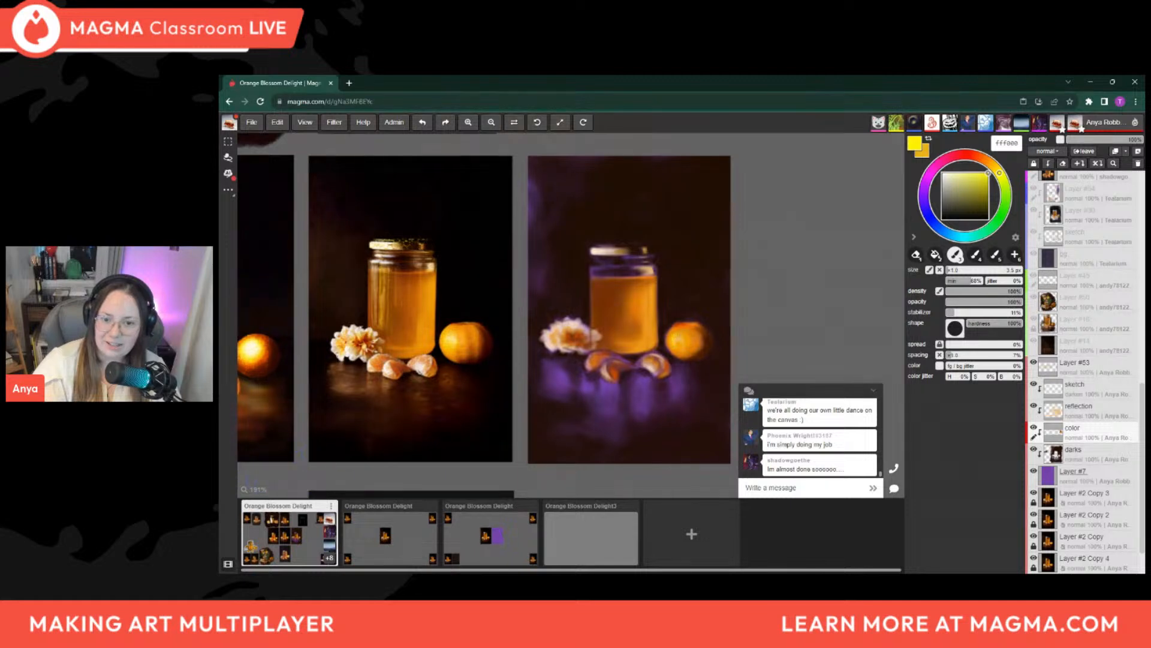
key(bracketright)
key(bracketright)
key(bracketright)
key(bracketright)
key(bracketright)
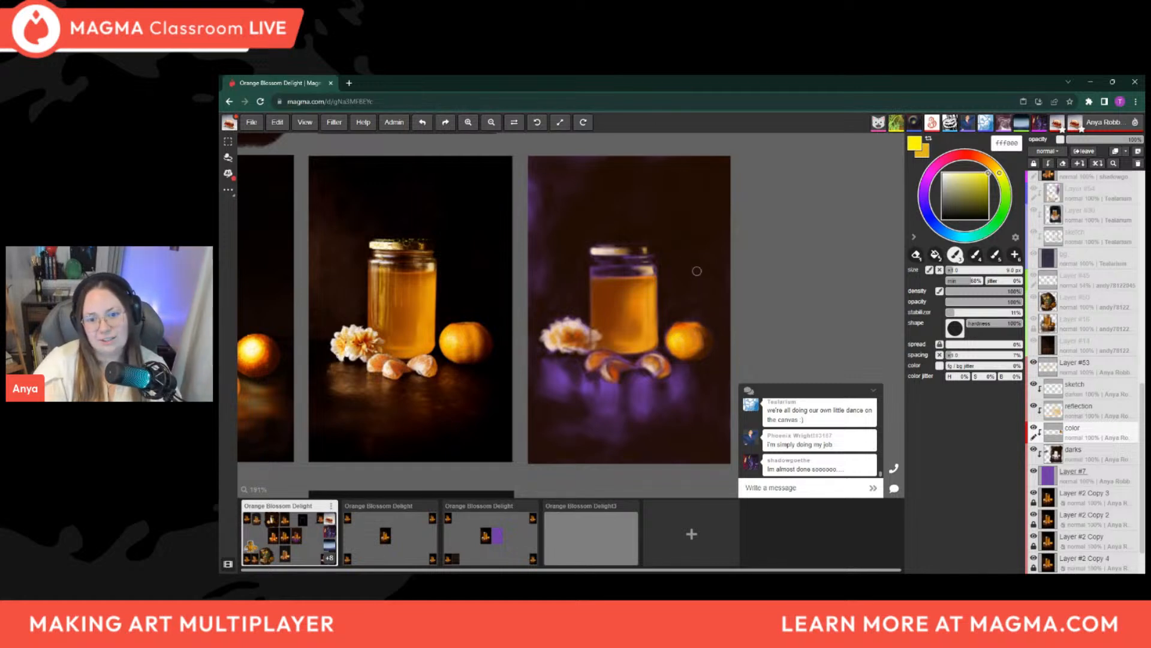
Sample orange from the fruit's top to blend around its highlight, then sample yellow fbd70c and refine the highlight with a 2 px brush
alt+click(695, 322)
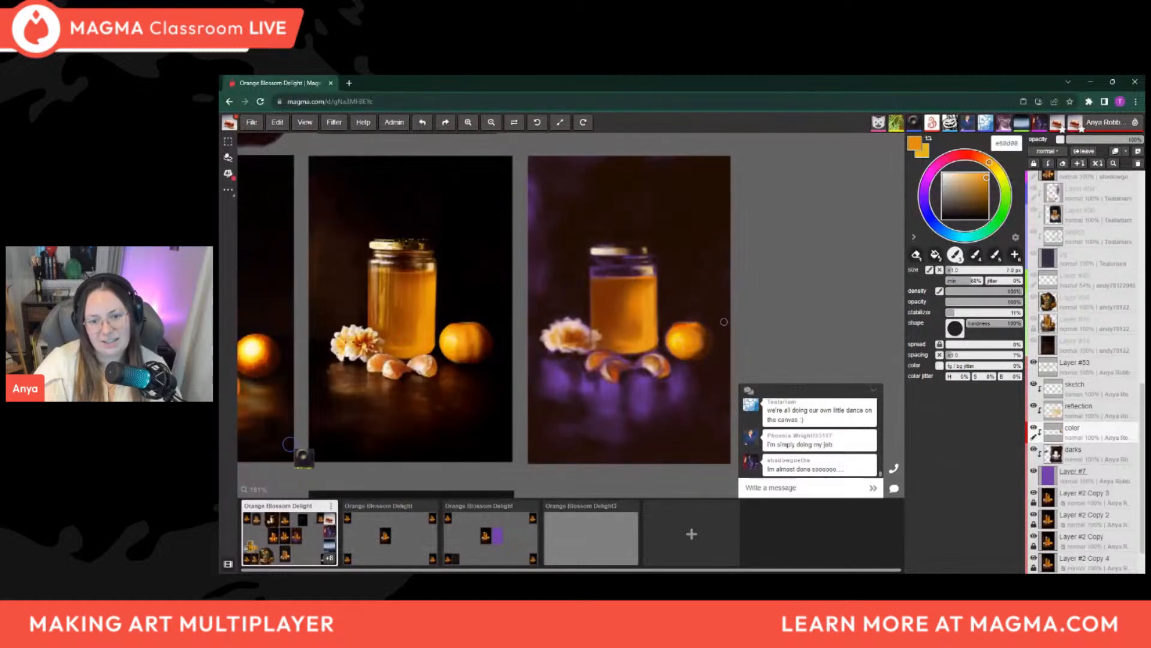
scroll(644, 370, up, 5)
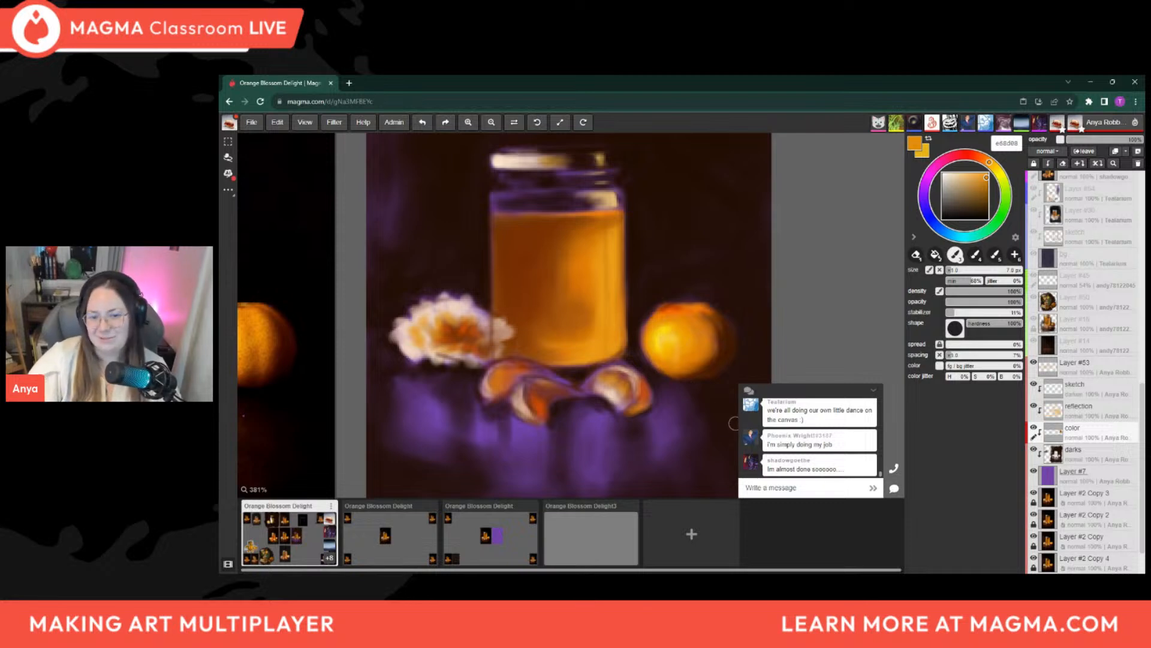
scroll(719, 410, down, 3)
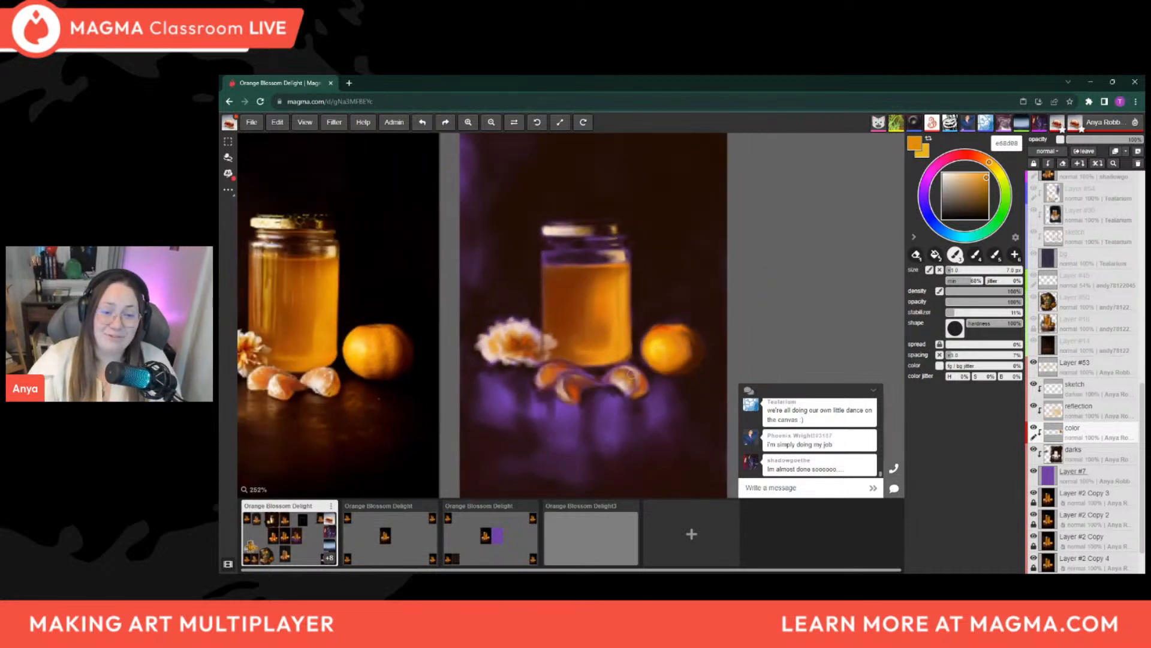
scroll(696, 330, down, 2)
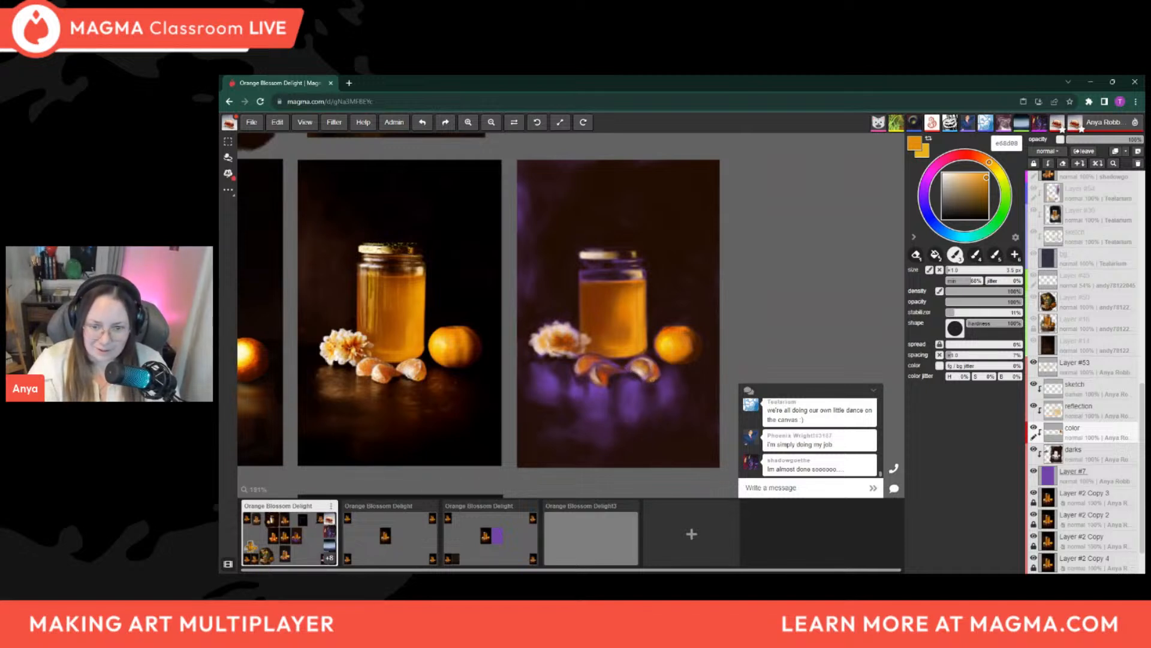
key(i)
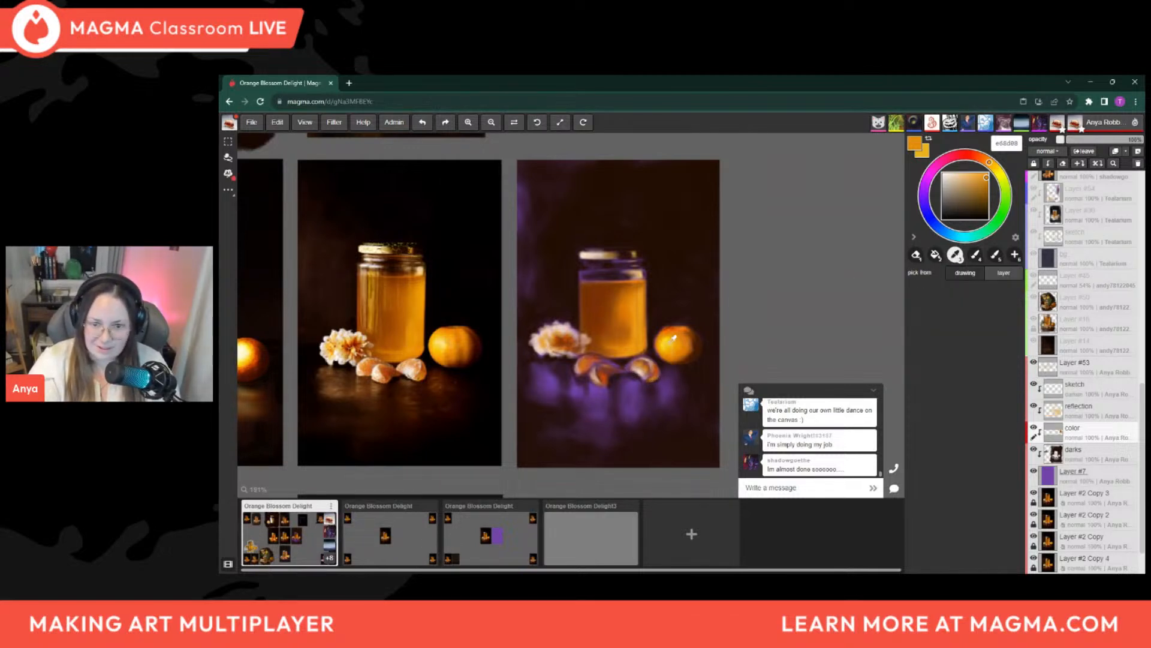
click(672, 336)
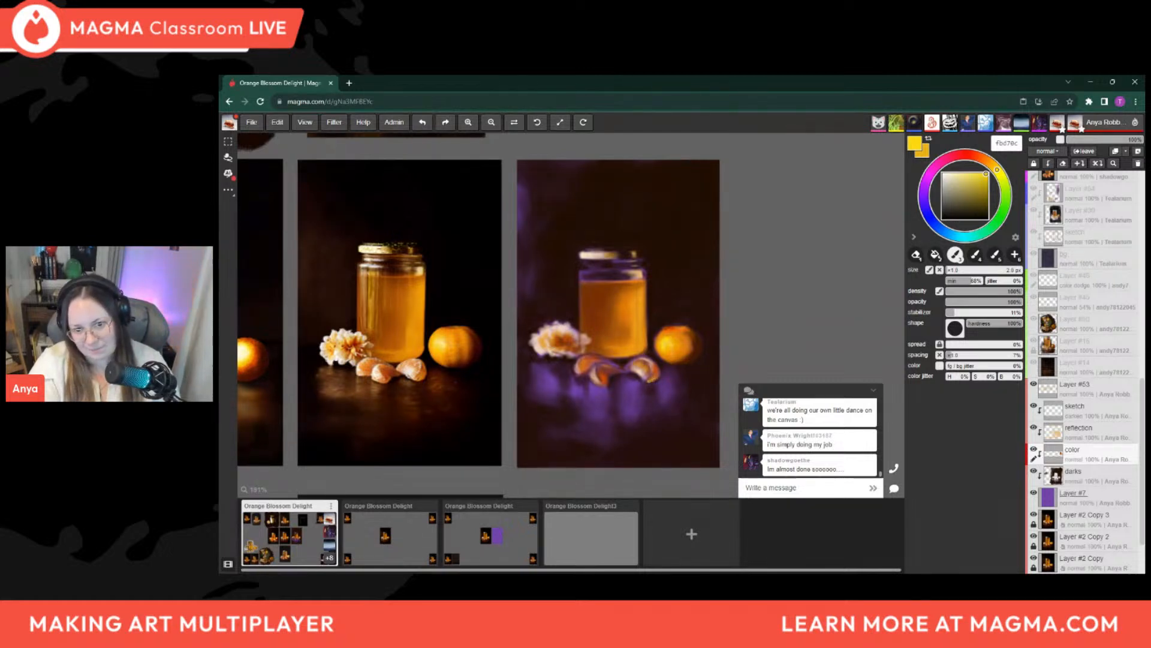
Undo the last highlight stroke, sample bright orange from the fruit's top, and darken it to a64600 for shading the honey
key(ctrl+z)
key(])
key(])
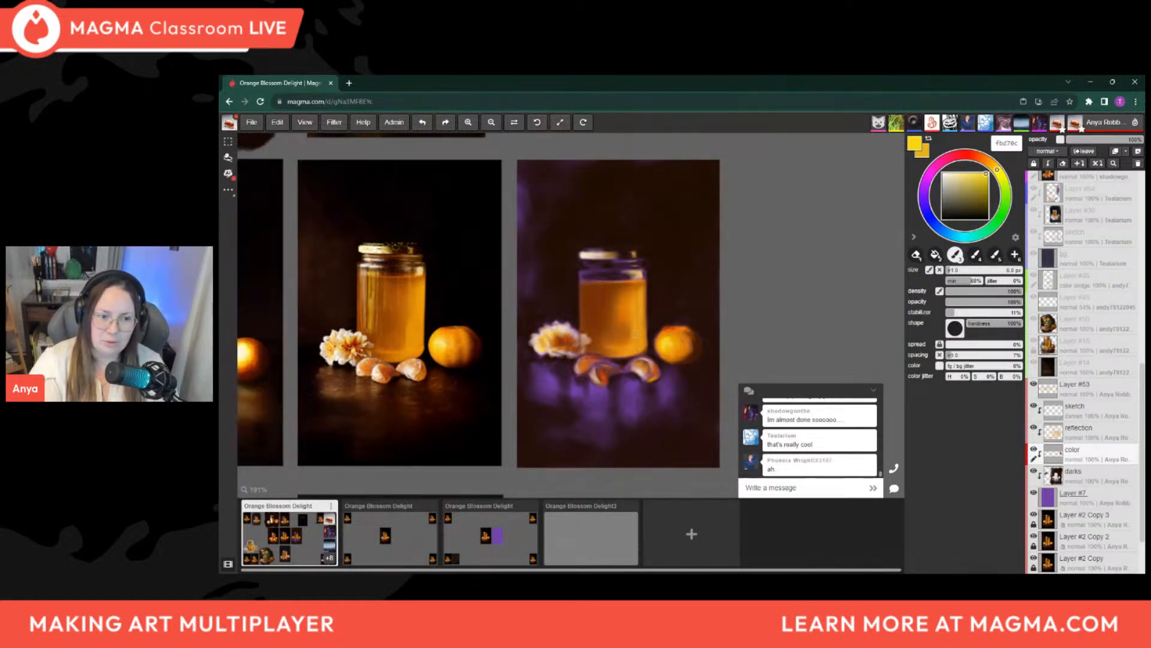
key(i)
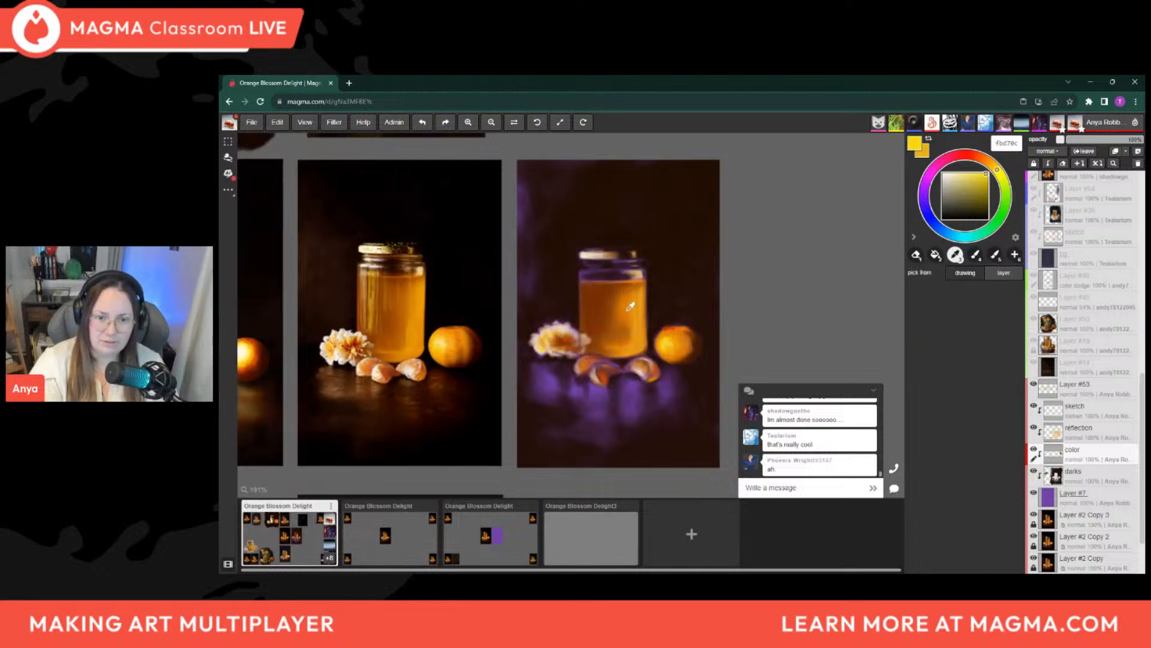
click(674, 326)
key(b)
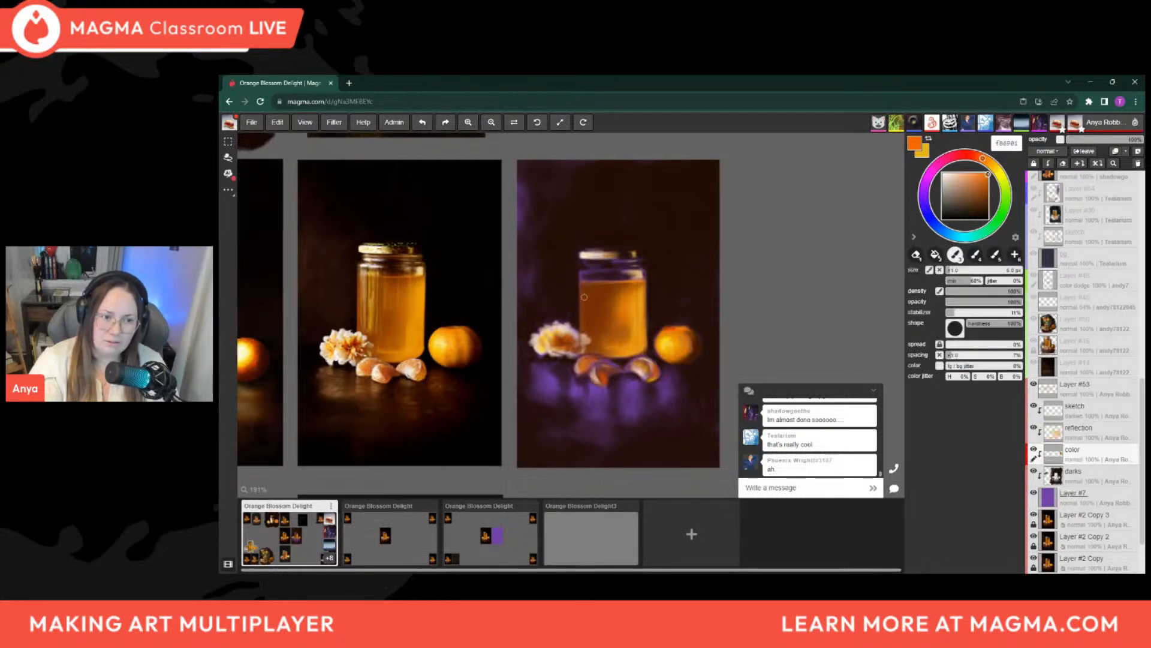
drag(988, 175, 988, 187)
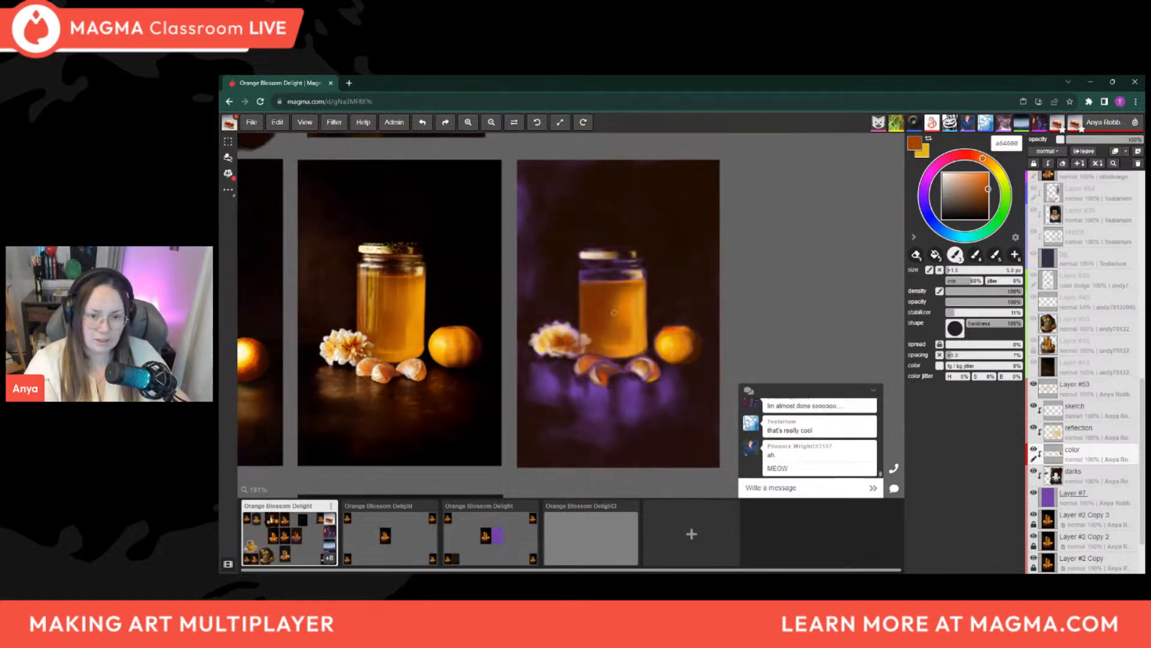
Shift the color to red-brown 811e00 and deepen the honey's left edge, enlarging the brush
drag(982, 158, 988, 196)
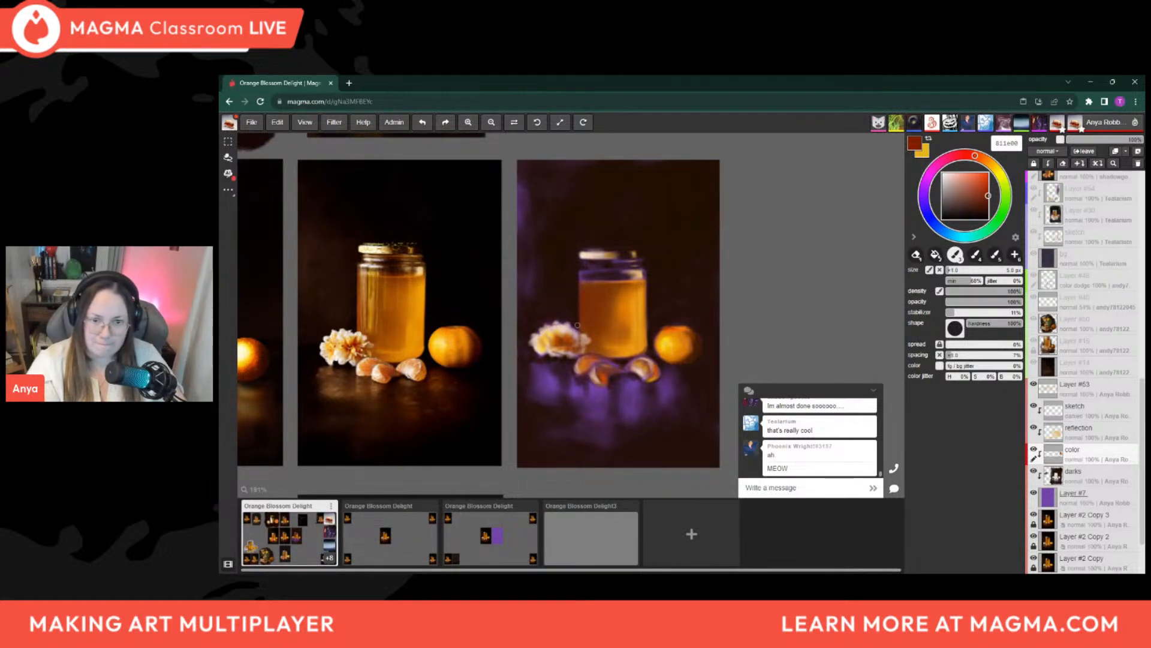
key(bracketright)
key(bracketright)
key(bracketright)
key(bracketright)
key(bracketright)
key(bracketright)
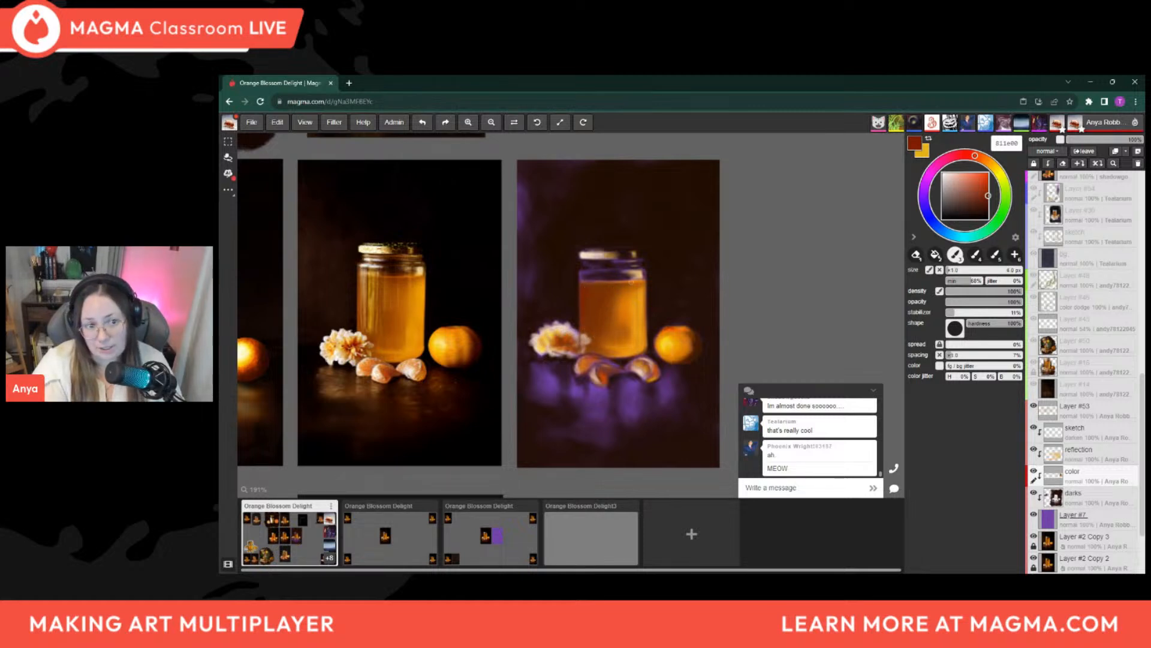
Sample a tone near the top of the honey and shift it to muted plum 5e1b48 for the brush
alt+click(607, 270)
alt+click(606, 270)
drag(927, 180, 939, 164)
drag(966, 207, 972, 202)
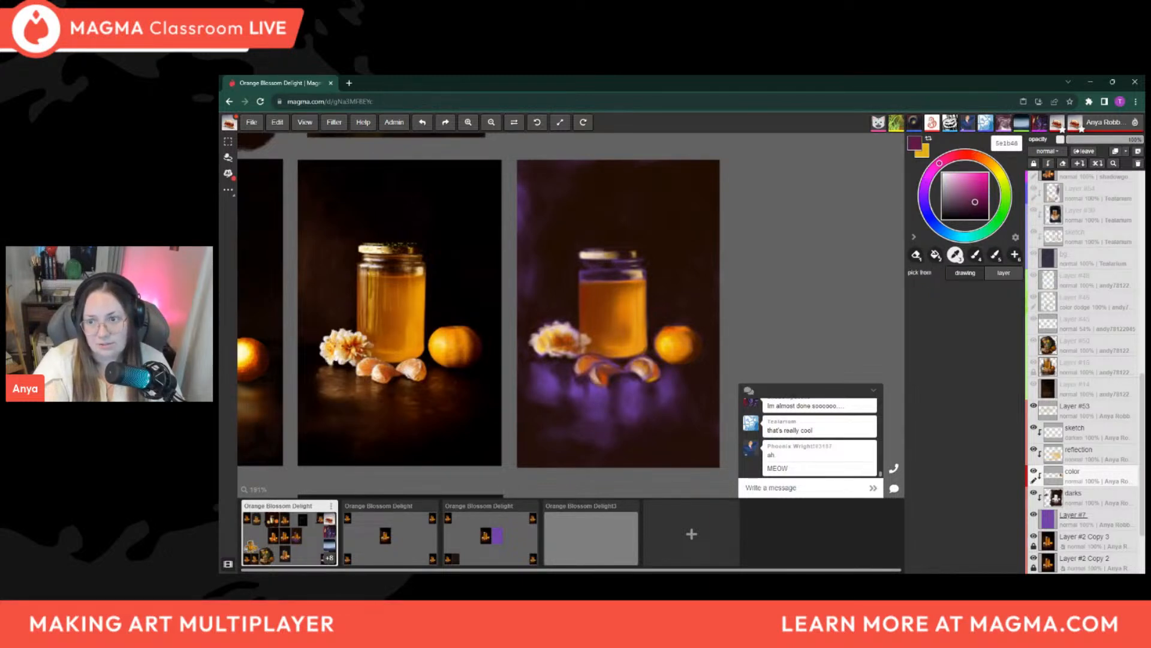
key(b)
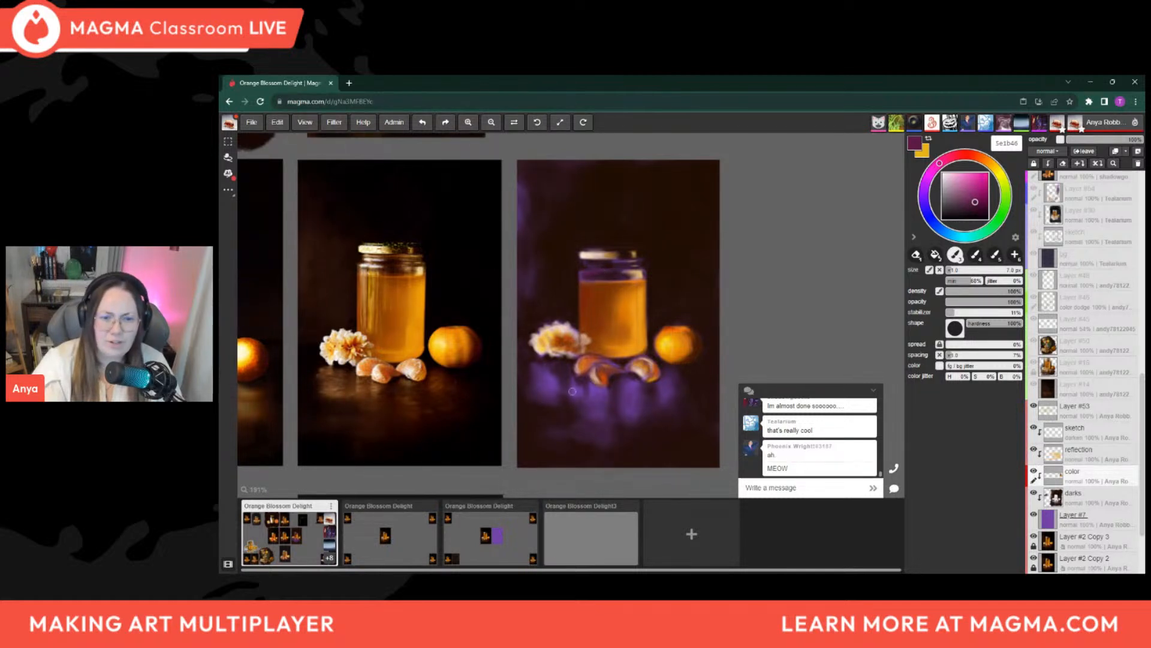
Darken the color to deep plum 4b0732 and shade the purple tabletop reflections below the flower, enlarging the brush to about 20 px
click(983, 205)
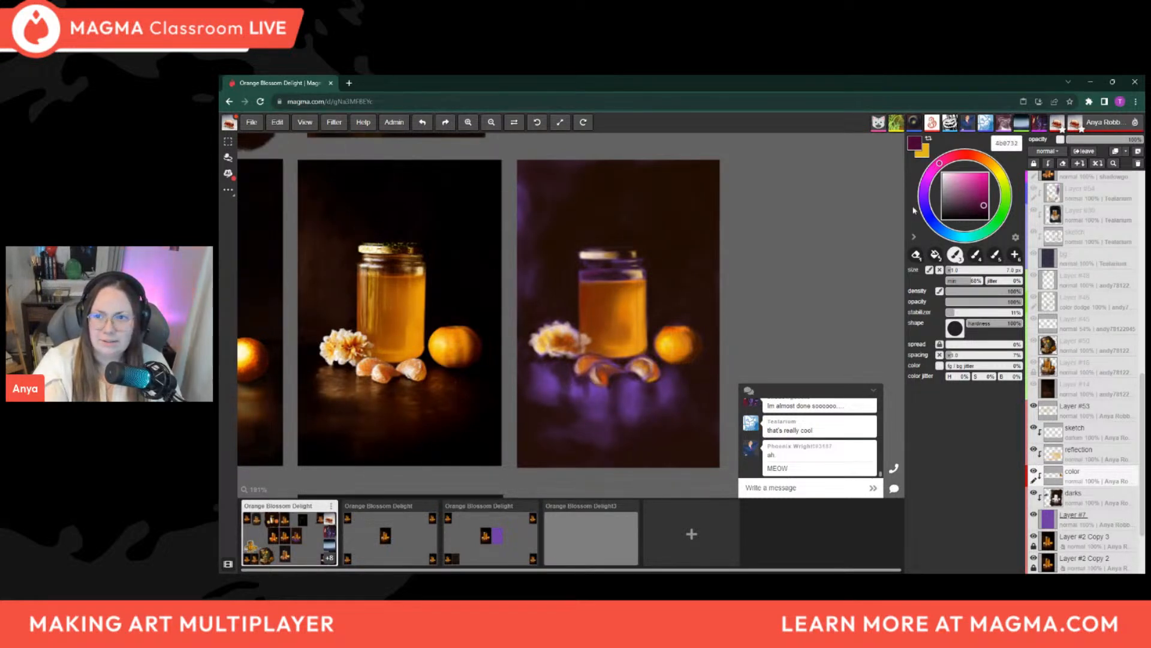
key(])
key(])
key(])
key(])
key(])
drag(539, 400, 562, 396)
key([)
key([)
key([)
key([)
key(])
key(])
key(])
key(])
key(])
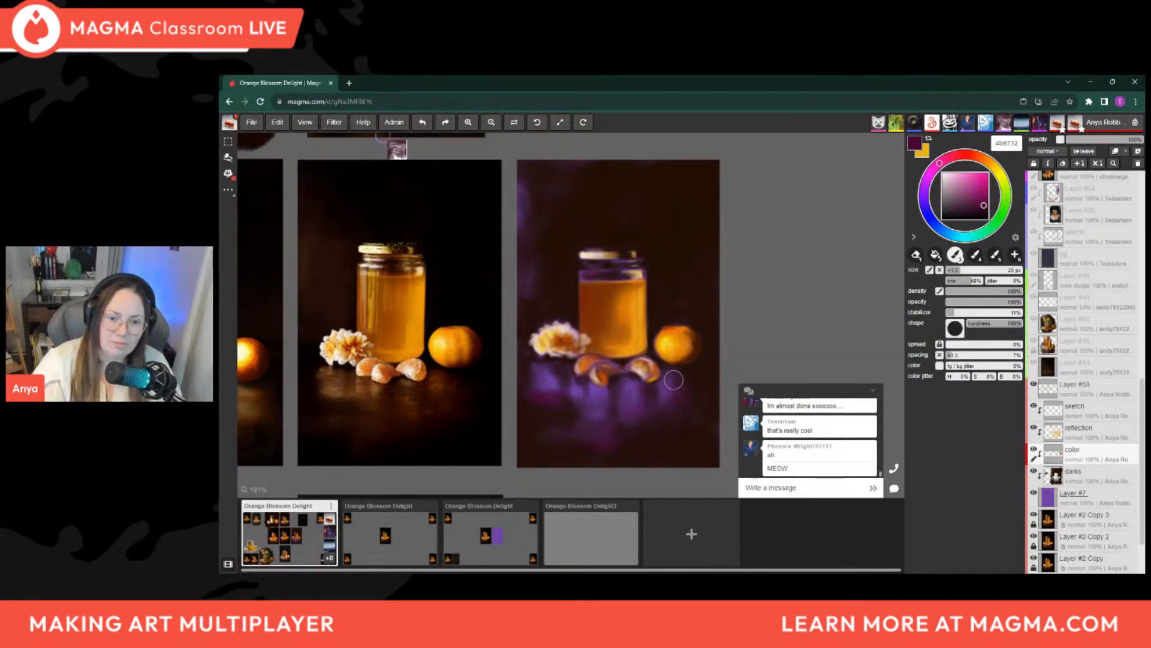
Blend plum shadow into the tabletop below the orange, reducing the brush to about 4 px for the tighter areas
key(bracketright)
key(bracketright)
key(bracketleft)
key(bracketleft)
key(bracketleft)
key(bracketleft)
key(bracketleft)
key(bracketleft)
key(bracketleft)
key(bracketleft)
key(bracketleft)
key(bracketleft)
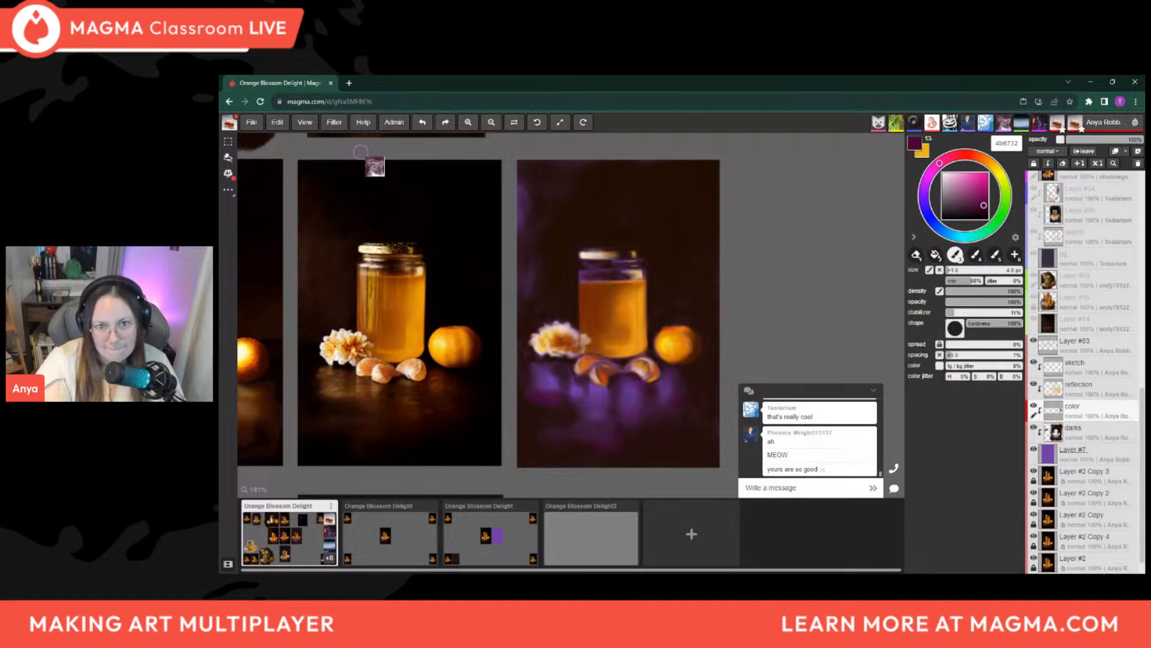
Deepen the plum tabletop shadows around and below the orange segments with a brush between about 8 and 16 px
key(bracketright)
key(bracketright)
key(bracketright)
key(bracketright)
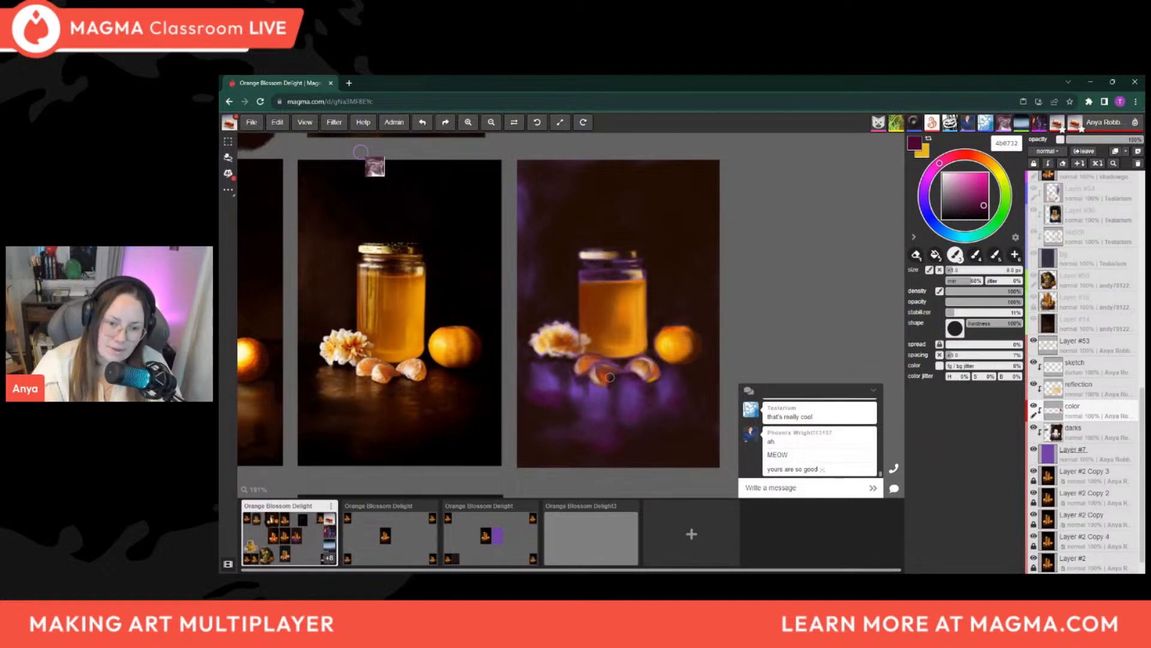
key(bracketleft)
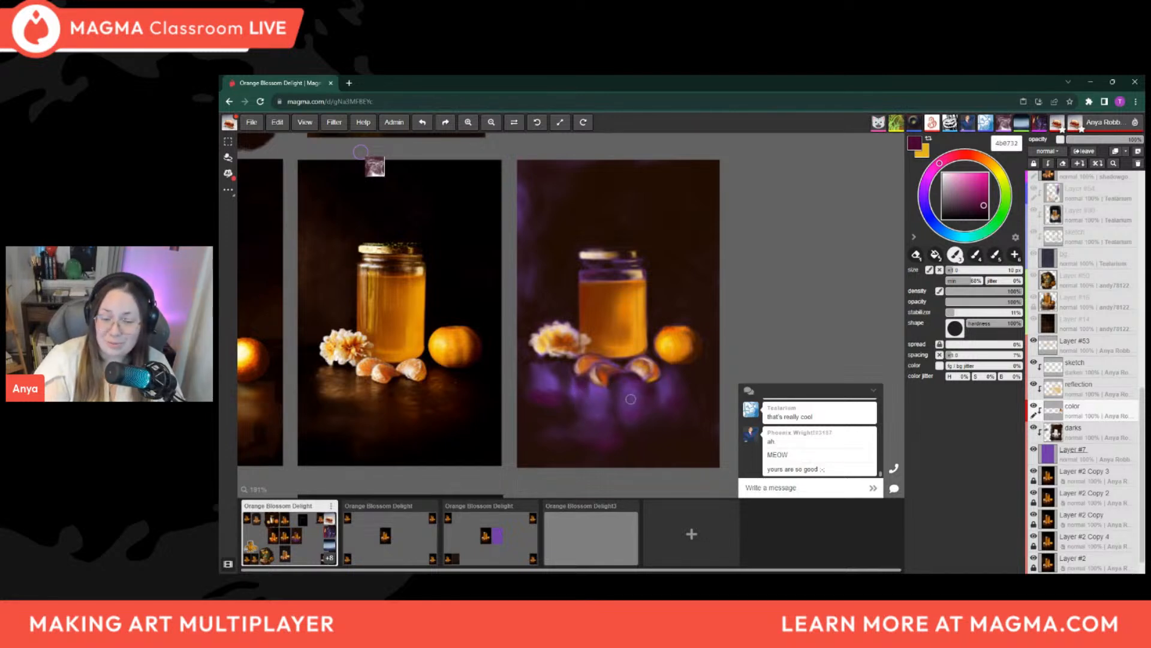
key(])
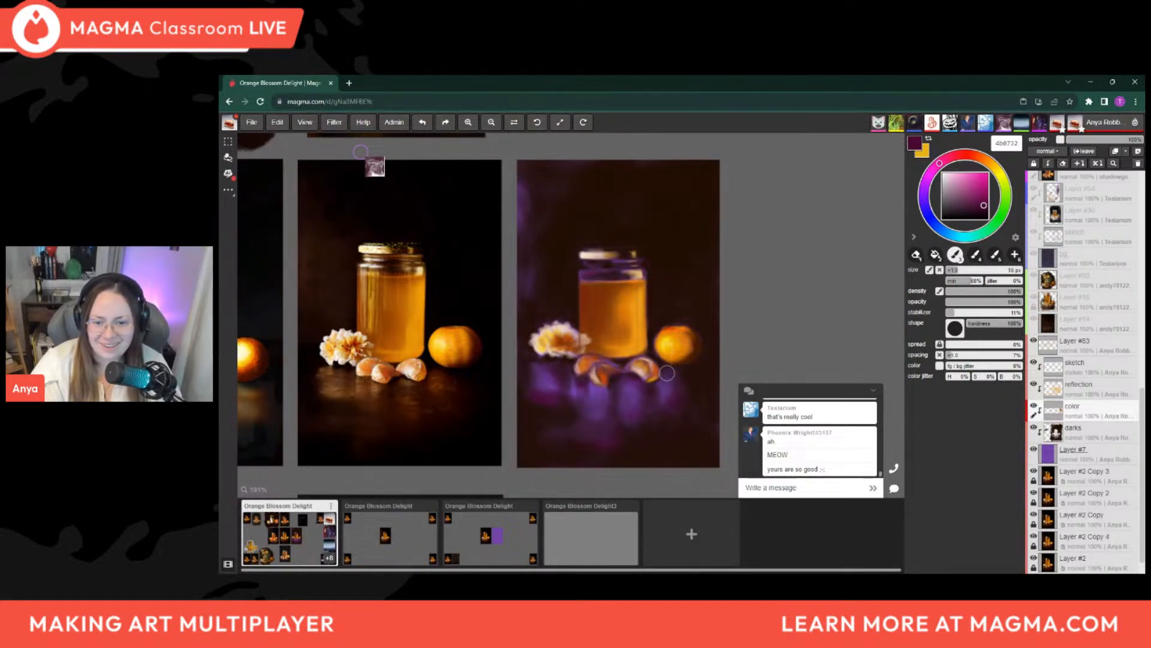
key([)
Examine the other participants' honey jar paintings across the whole shared canvas
scroll(694, 392, down, 8)
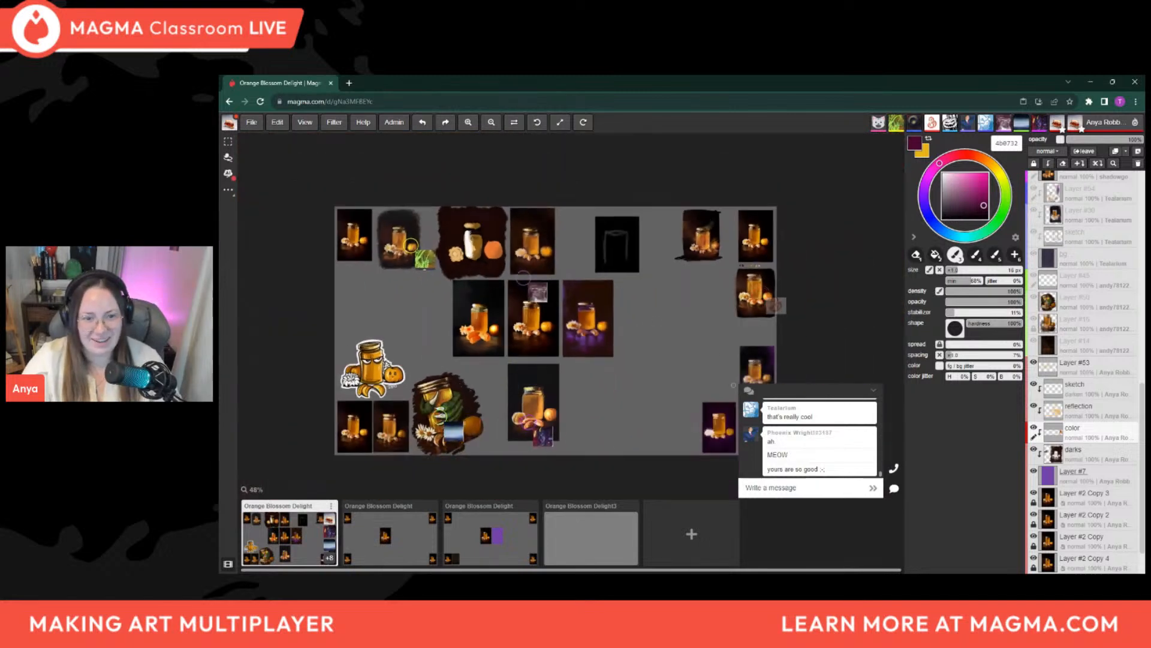
drag(635, 405, 596, 392)
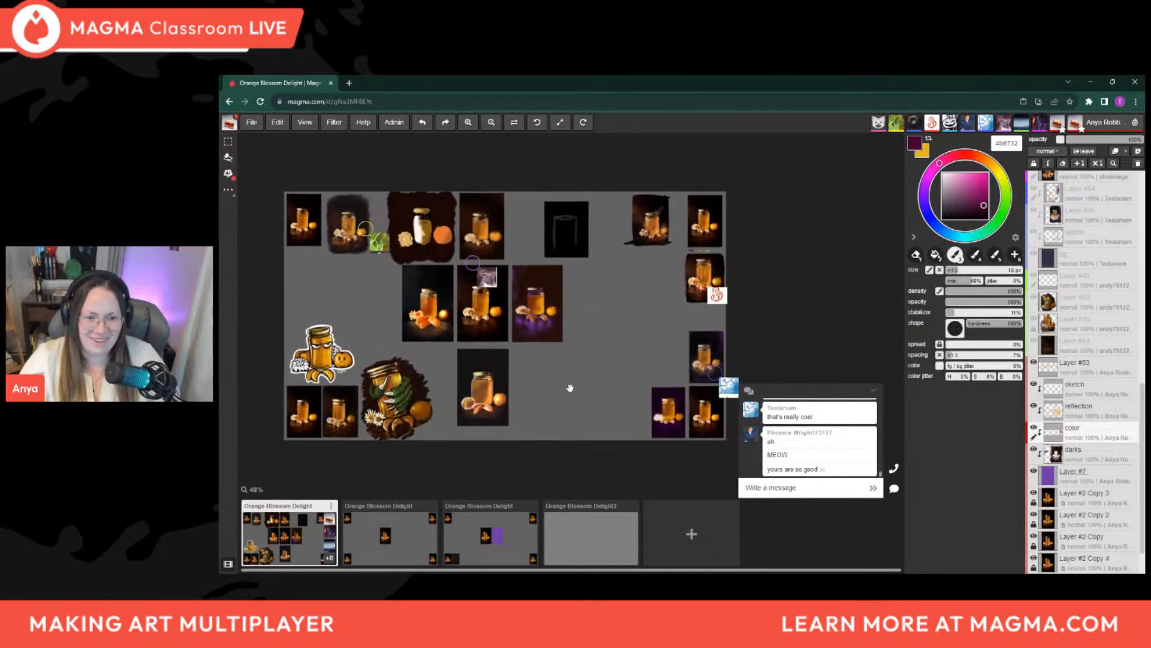
scroll(593, 390, up, 1)
drag(545, 363, 596, 370)
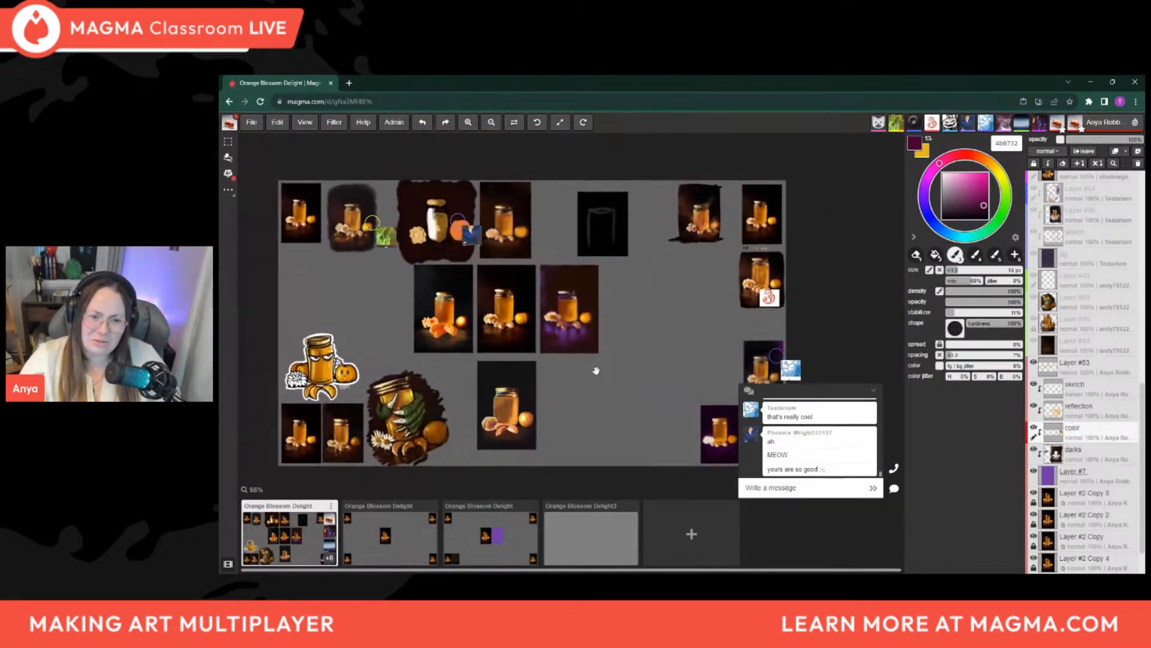
scroll(638, 353, up, 1)
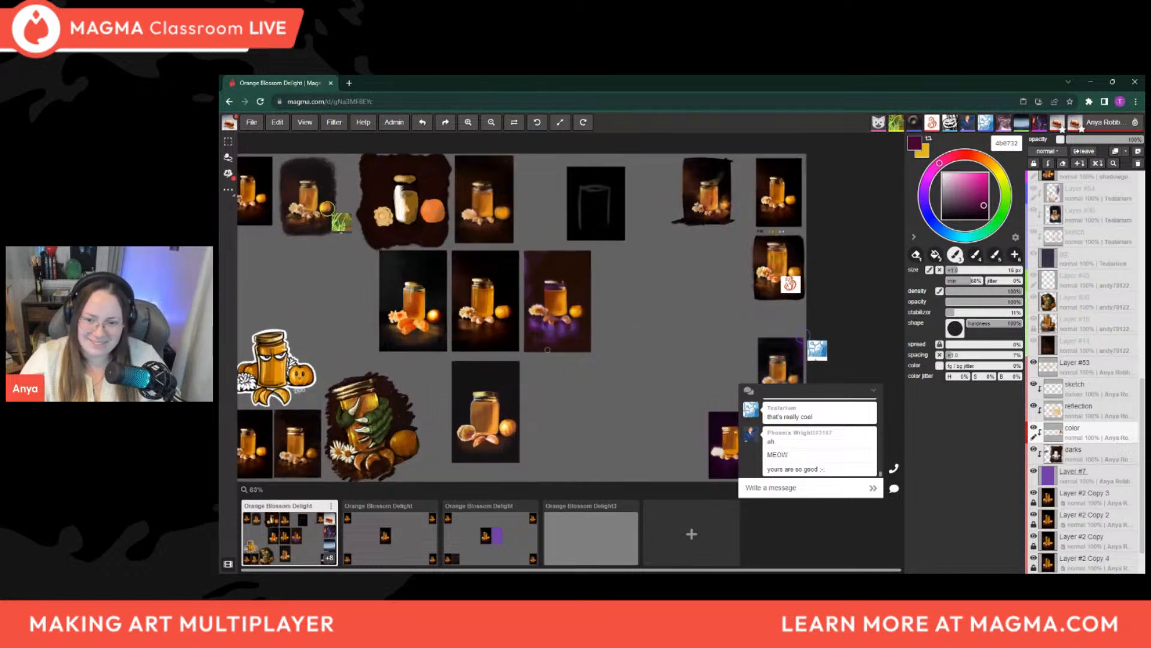
drag(622, 329, 660, 324)
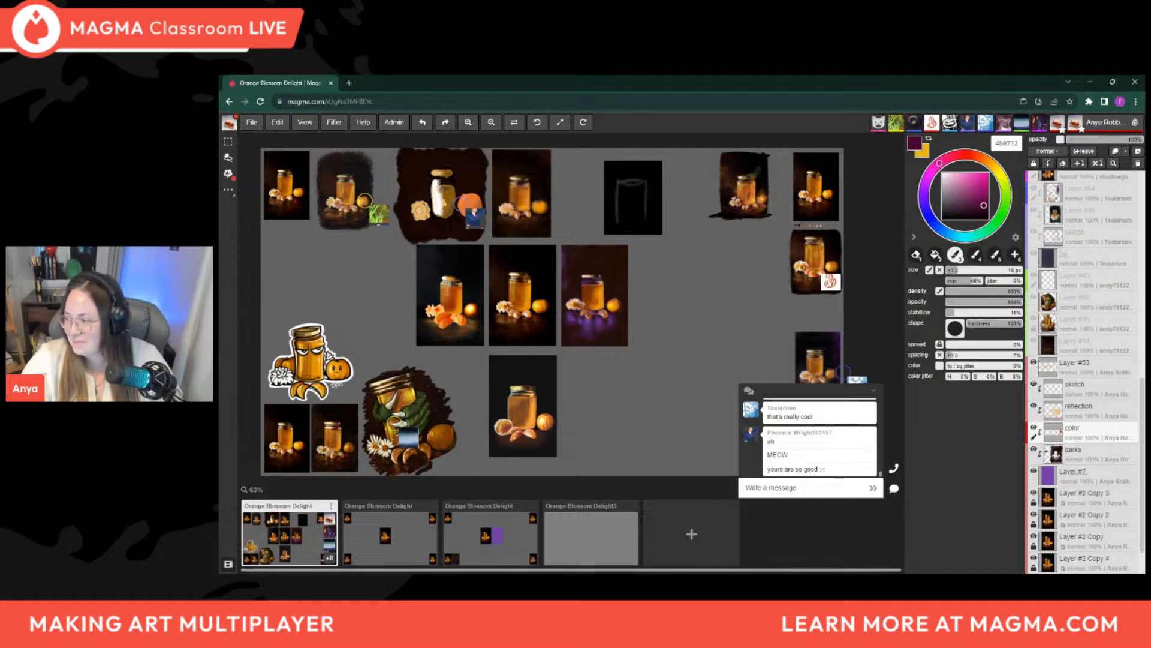
scroll(569, 282, down, 1)
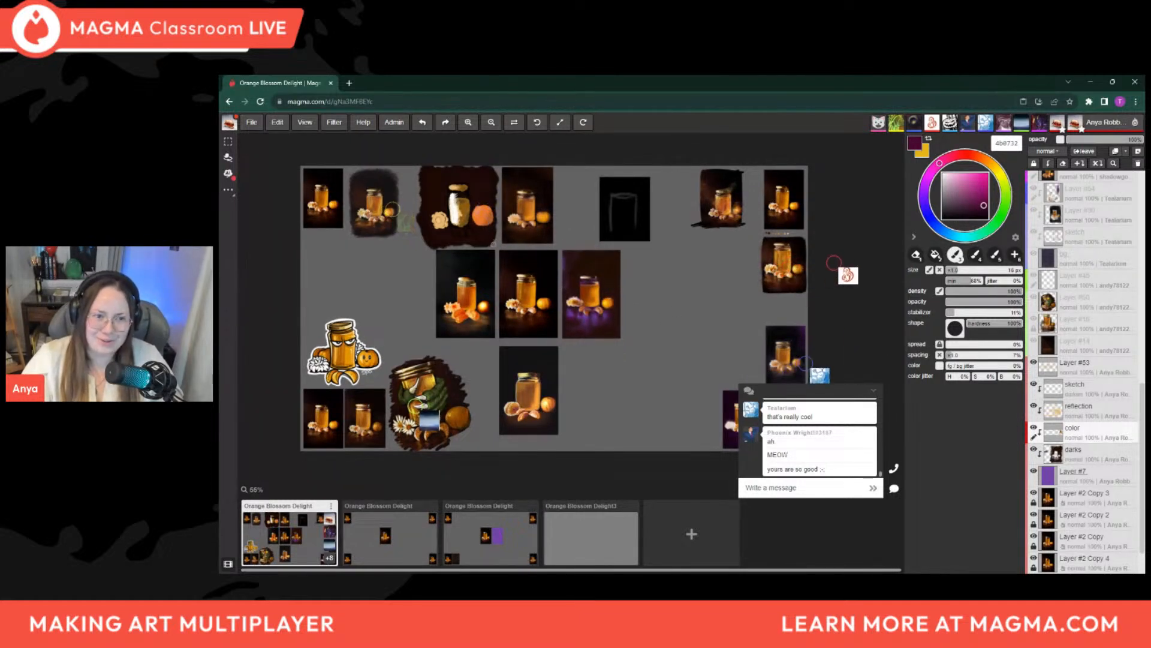
middle_drag(571, 301, 510, 287)
mouse_move(704, 388)
middle_down()
mouse_move(675, 379)
mouse_move(719, 400)
middle_up()
middle_drag(533, 358, 586, 367)
Inspect the painting of the green clawed hands holding the jar up close, and compare it with the surrounding studies
scroll(299, 432, up, 7)
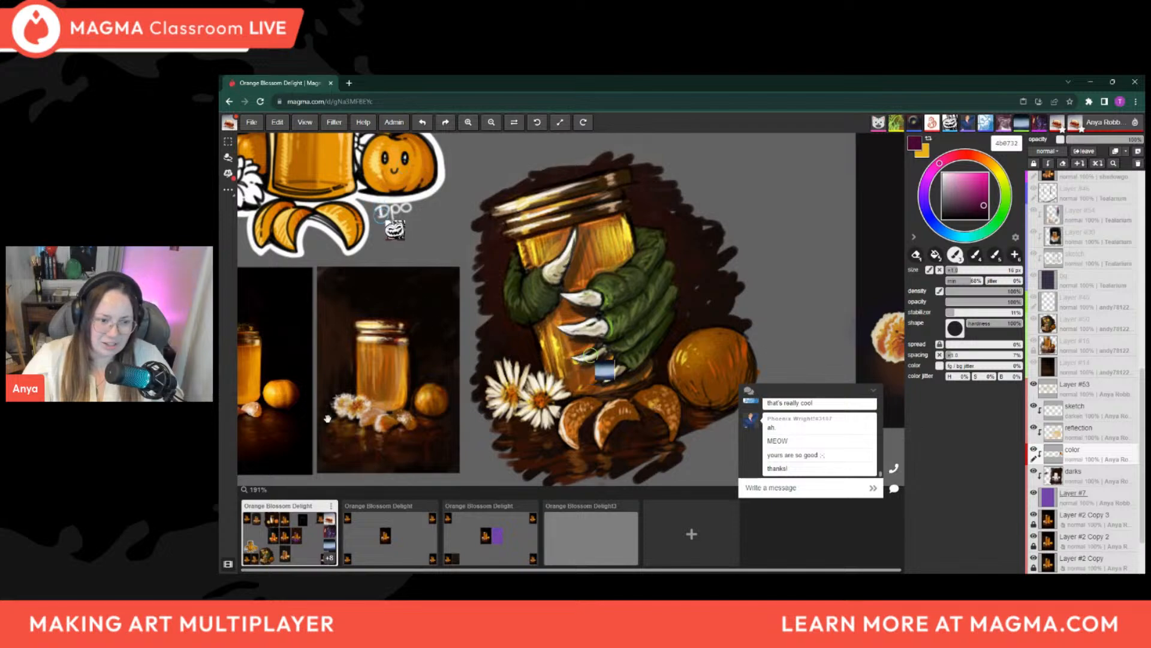
scroll(318, 393, down, 4)
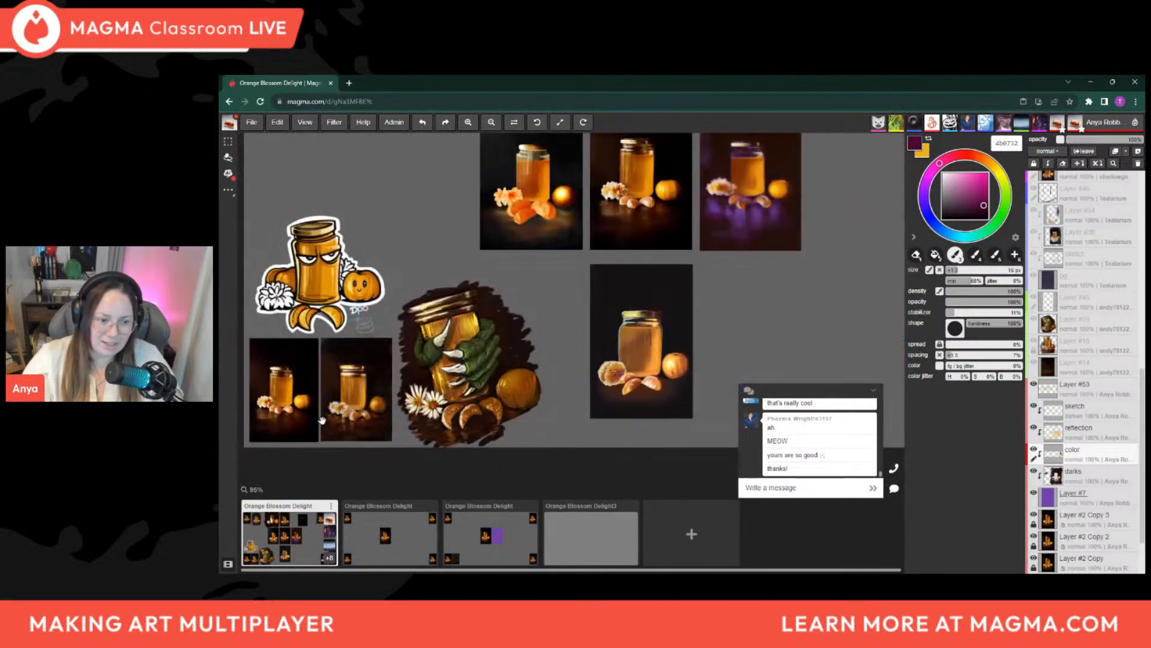
scroll(577, 398, down, 3)
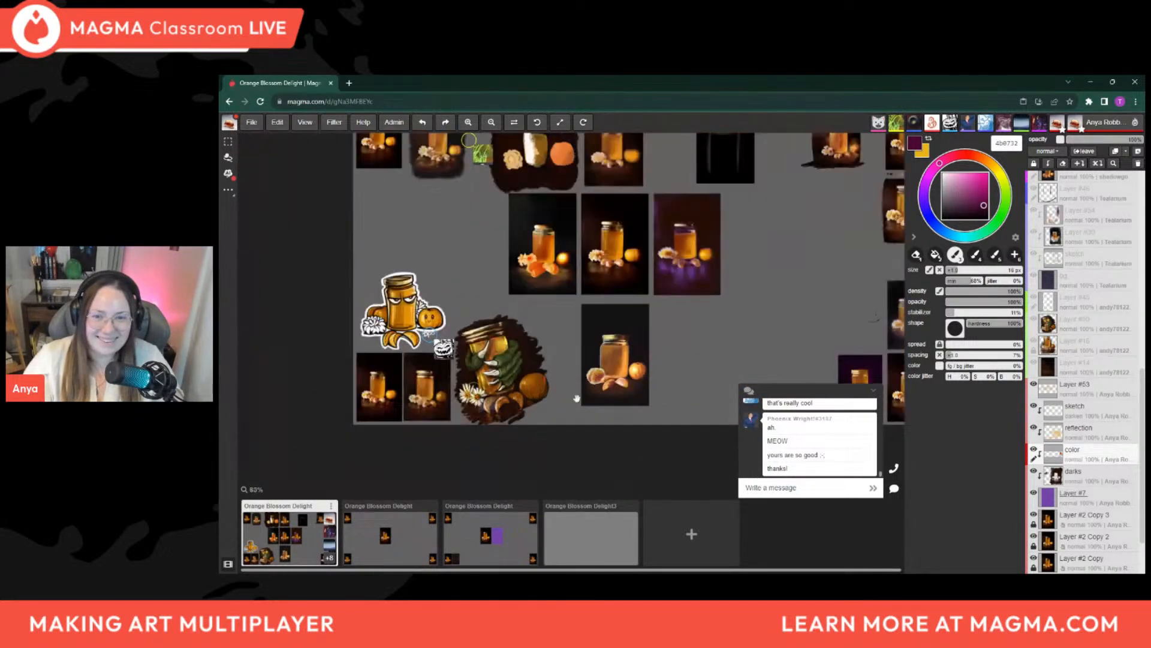
scroll(576, 398, down, 1)
scroll(764, 208, up, 3)
scroll(470, 324, down, 1)
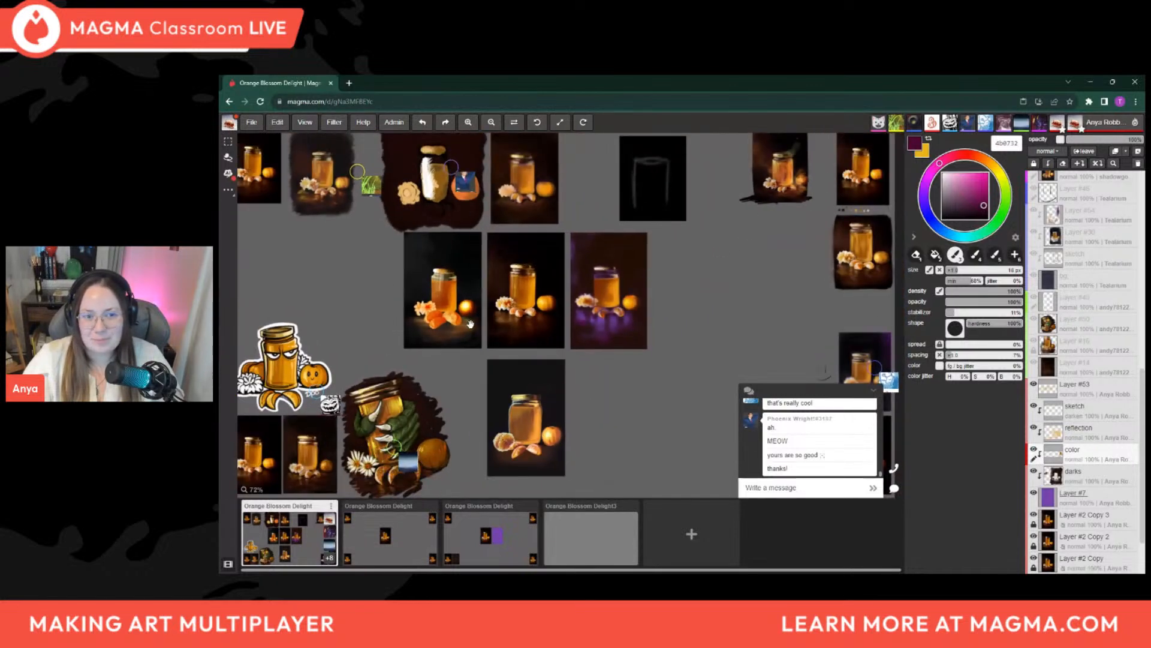
scroll(474, 326, down, 1)
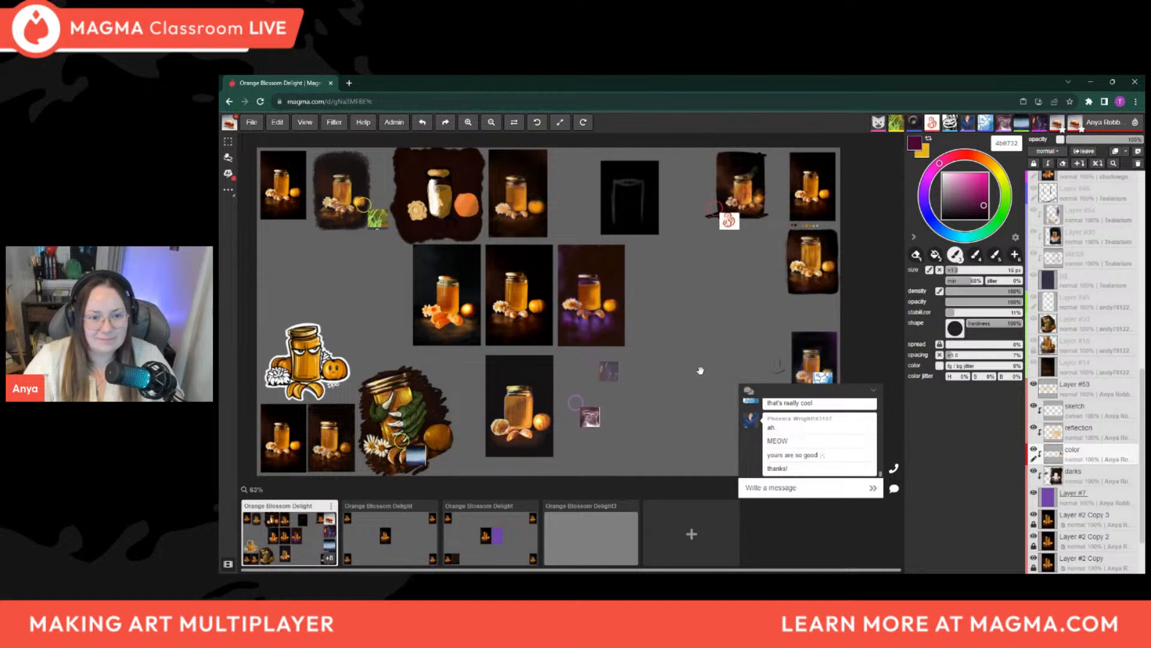
scroll(685, 367, down, 1)
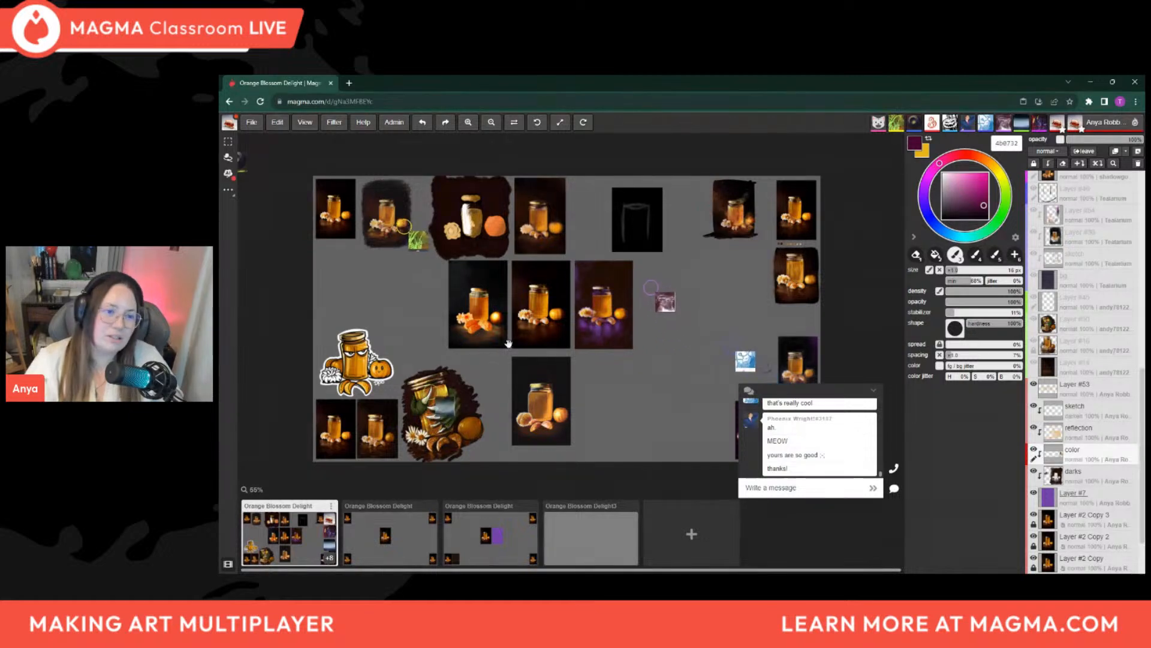
drag(625, 384, 524, 382)
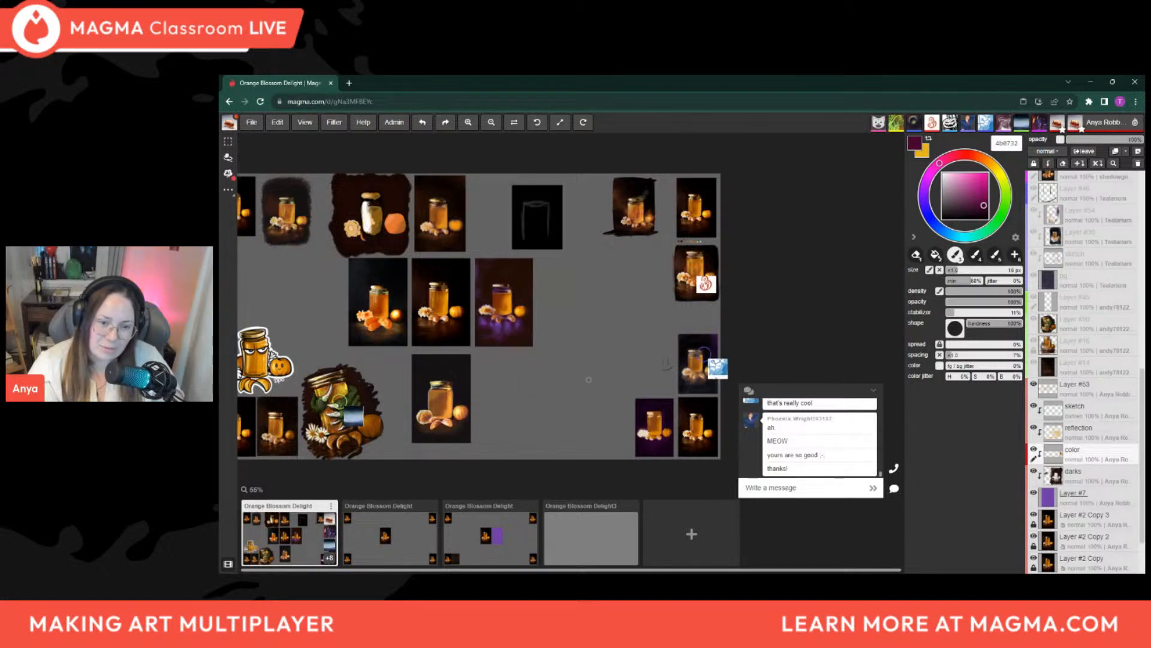
drag(601, 380, 626, 380)
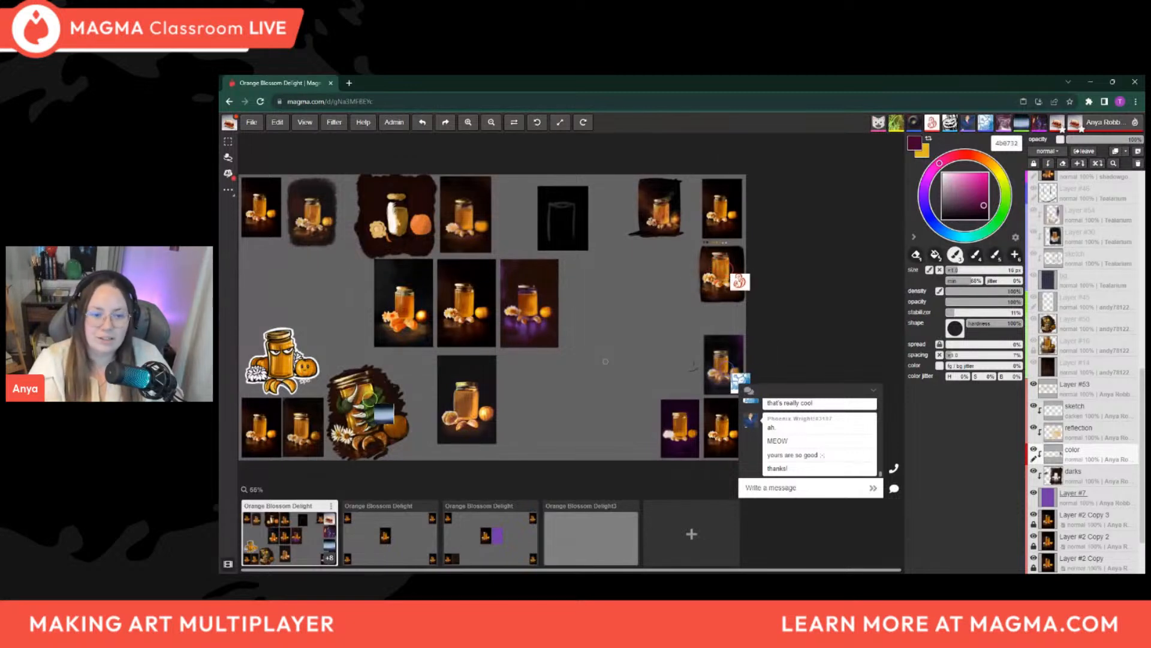
drag(527, 403, 562, 420)
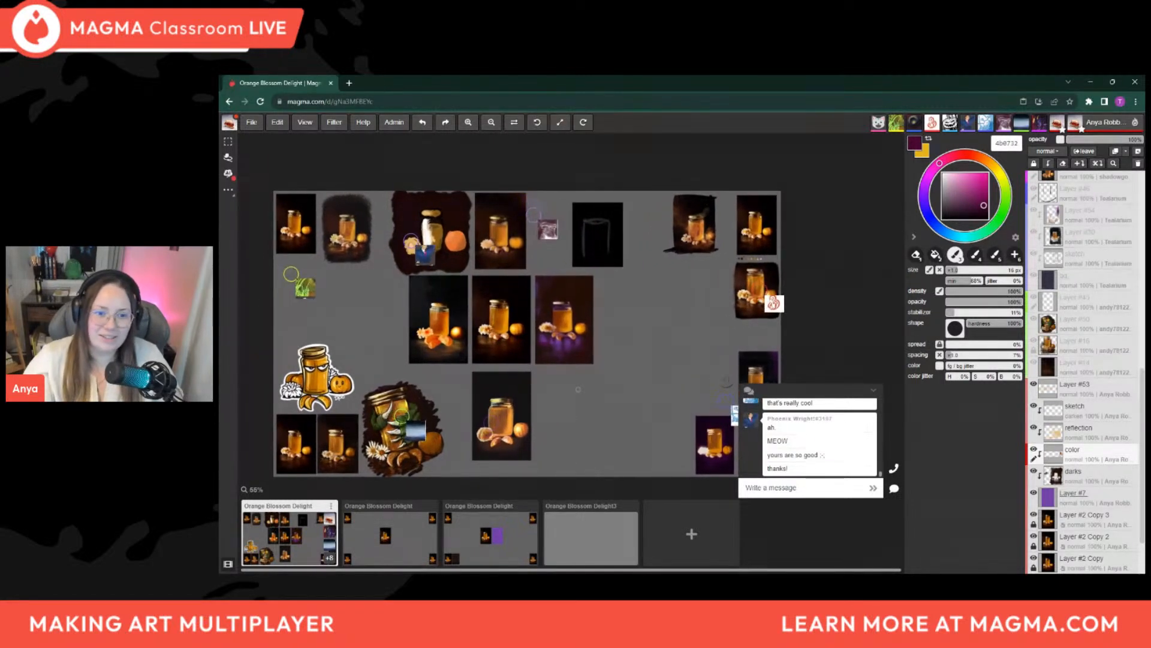
scroll(531, 345, down, 1)
scroll(550, 365, up, 1)
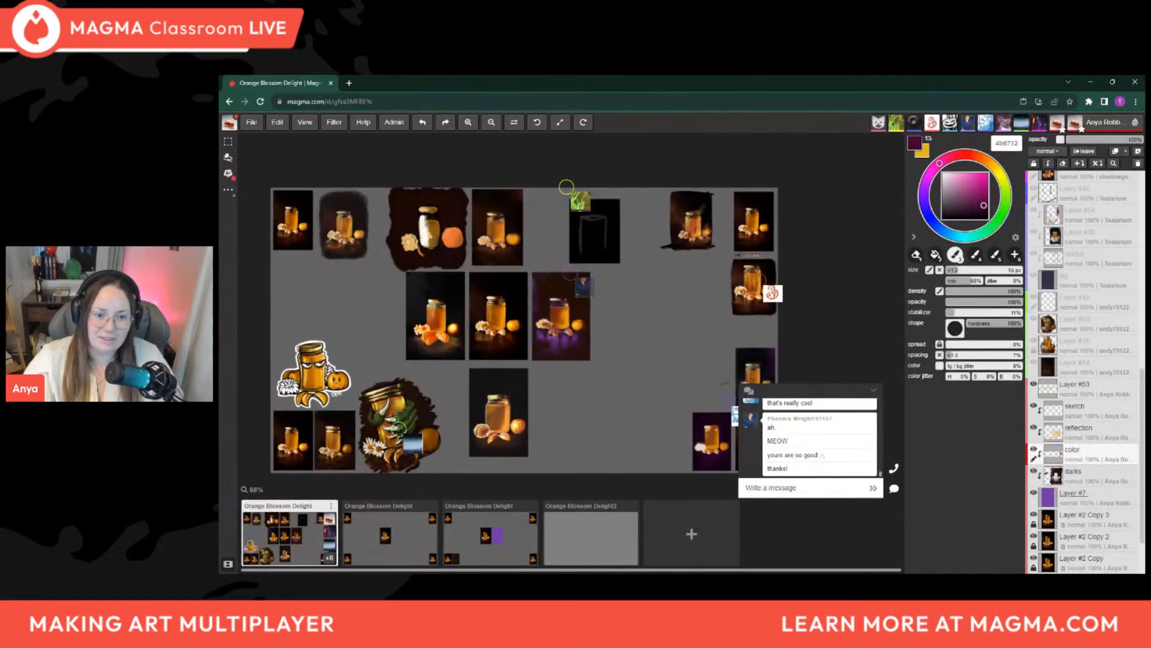
Pick orange tones from around the honey jar's base and a pale pink from the flower on the purple panel
scroll(542, 288, up, 1)
scroll(537, 289, up, 4)
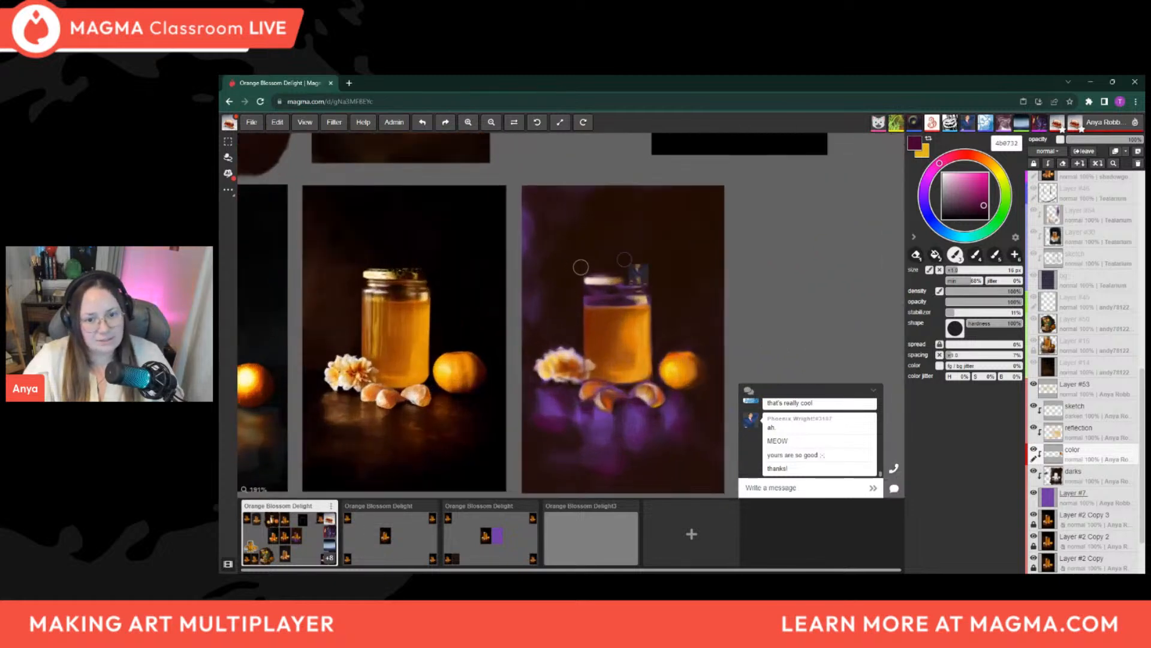
scroll(655, 488, up, 1)
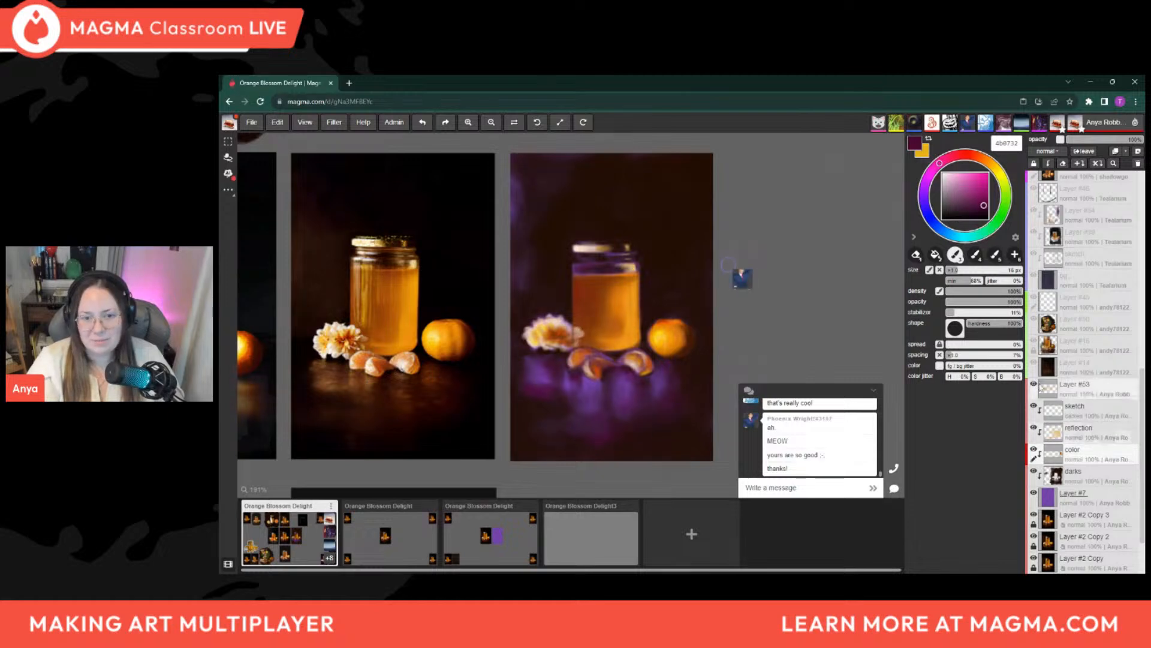
key(alt)
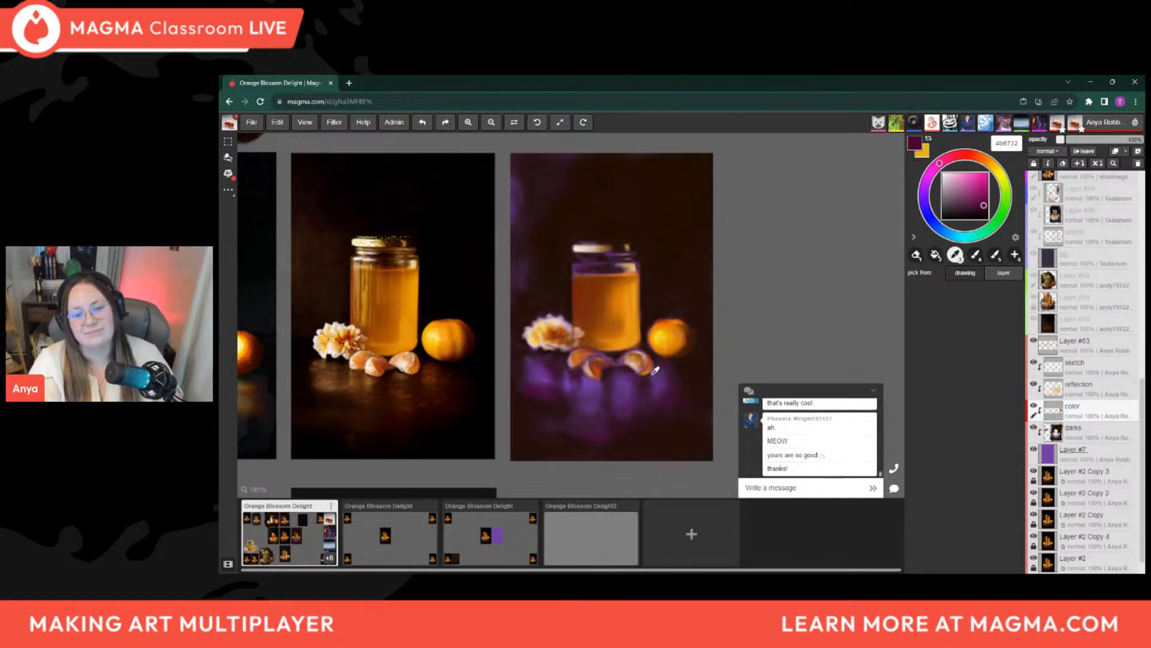
alt+click(636, 352)
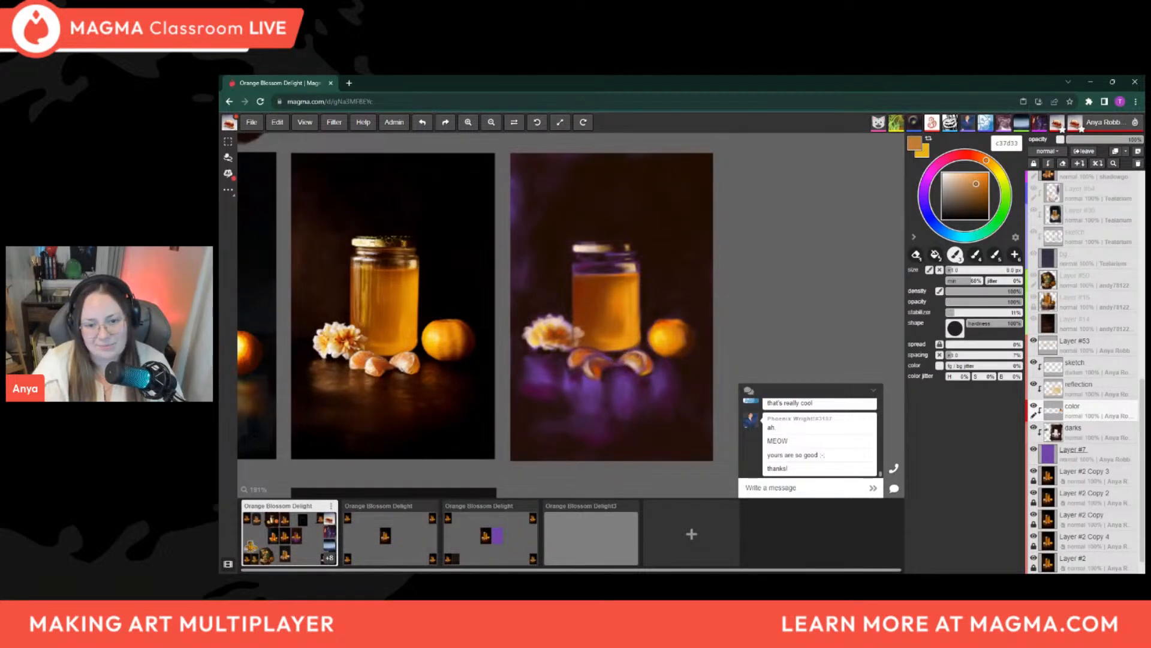
alt+click(640, 334)
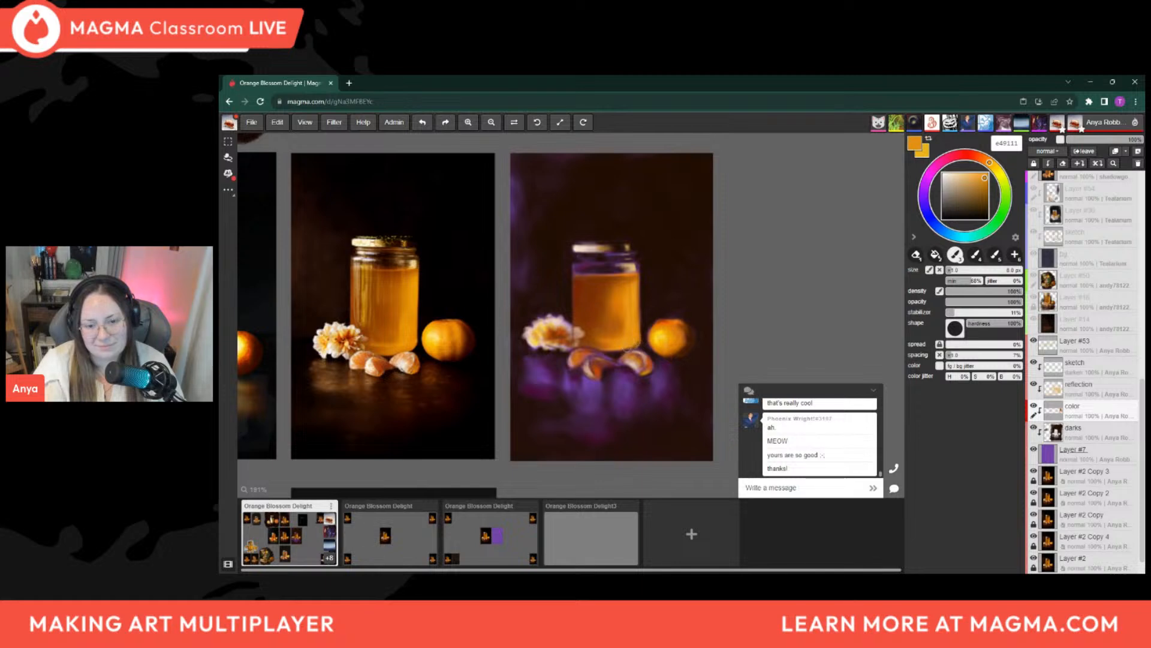
key(alt)
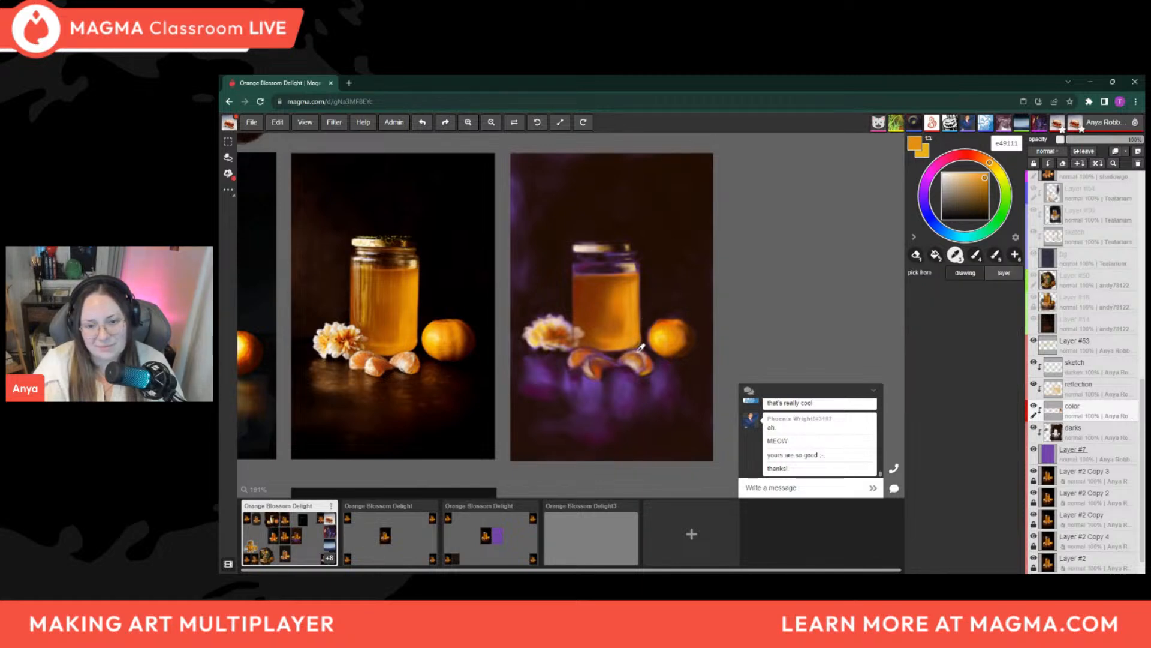
alt+click(567, 318)
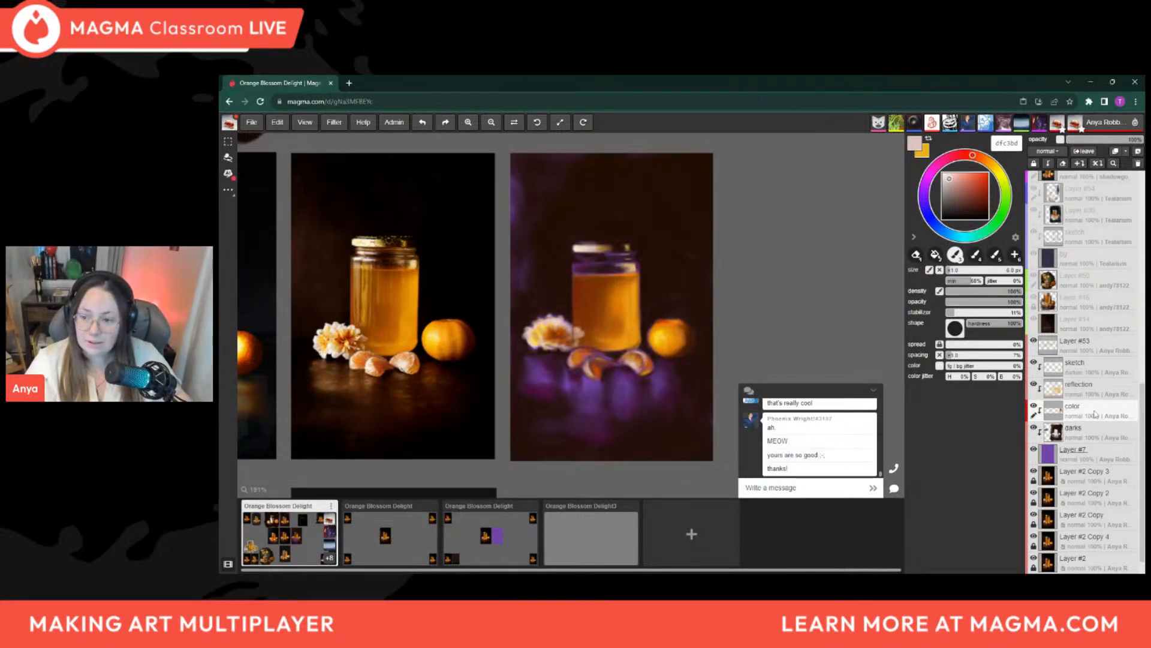
Hide the sketch layer, and add a new layer placed directly above Layer #53
click(1034, 363)
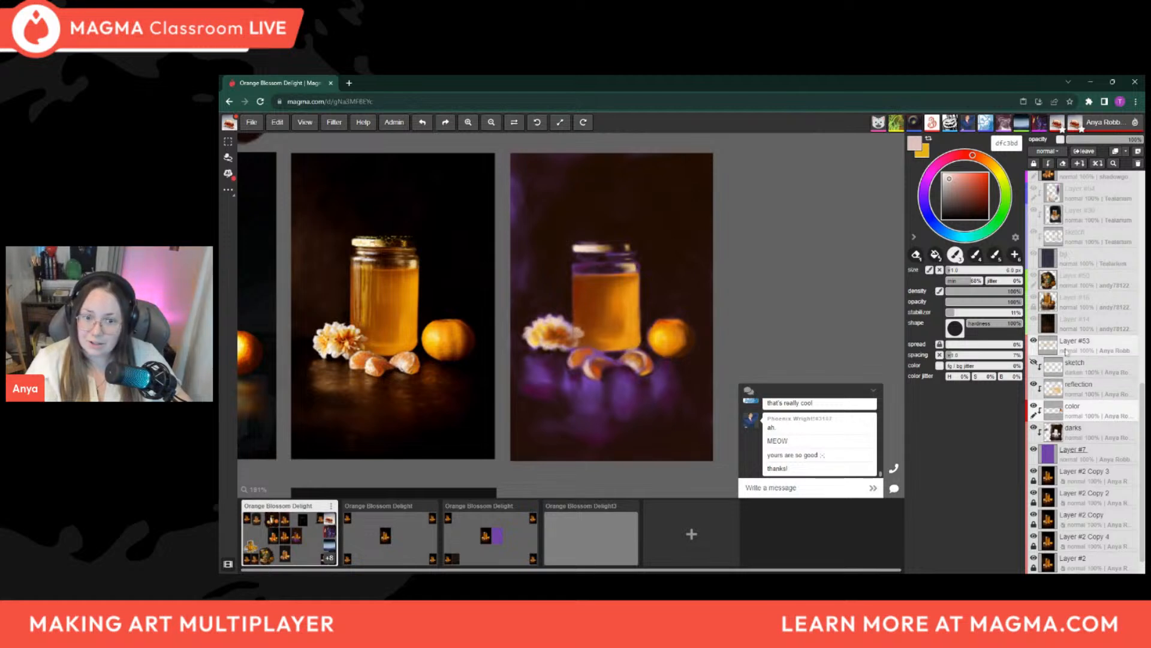
click(1091, 391)
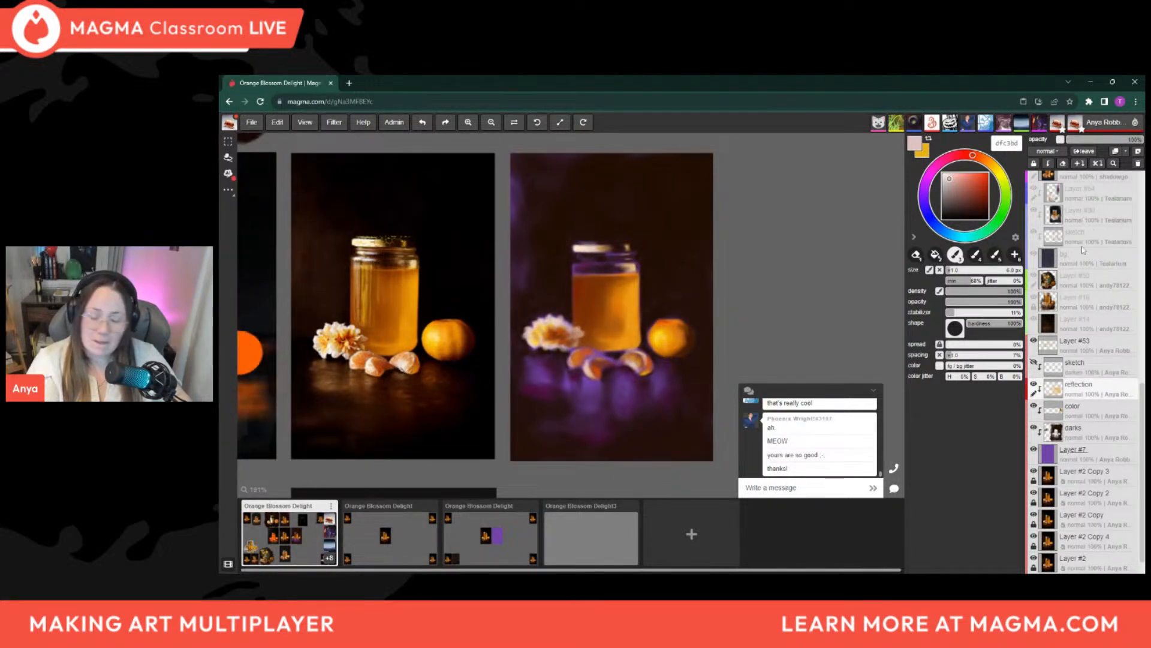
key(shift+n)
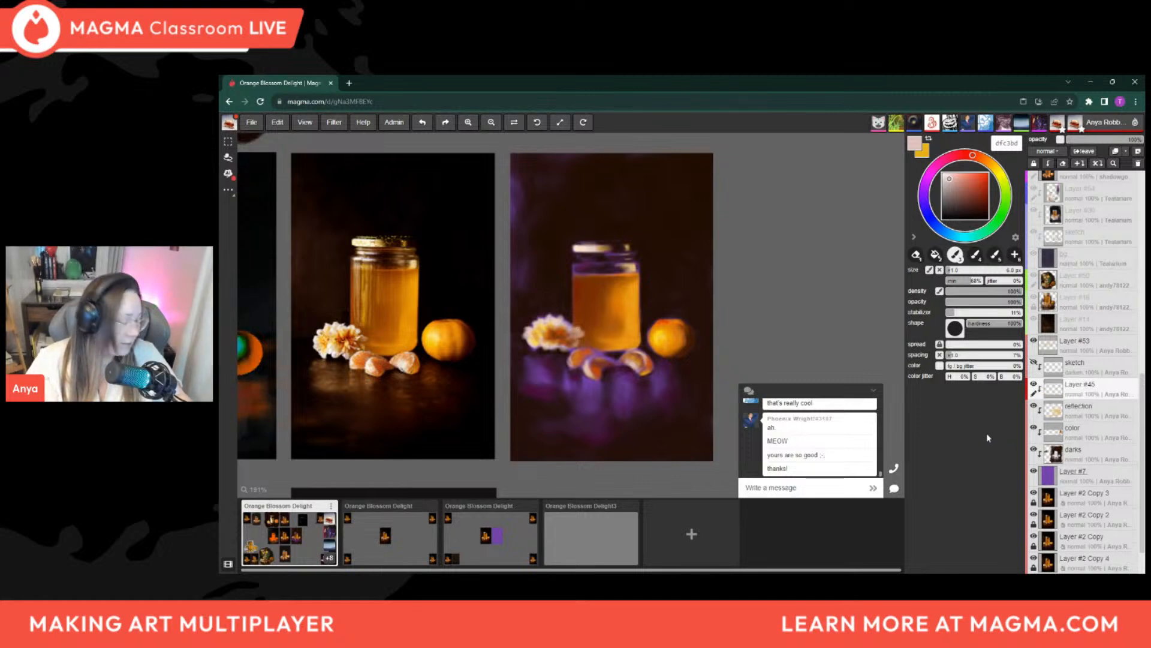
drag(1105, 391, 1106, 342)
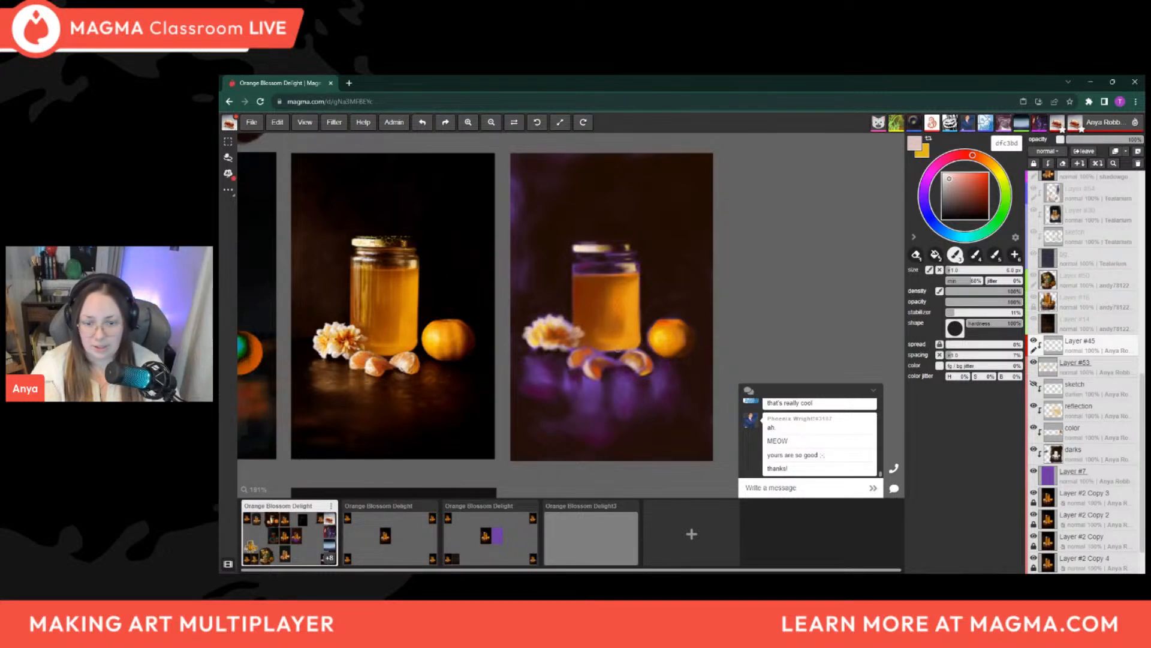
Pick the pale peach colour from the flower's upper petals for painting on the new layer
key(alt)
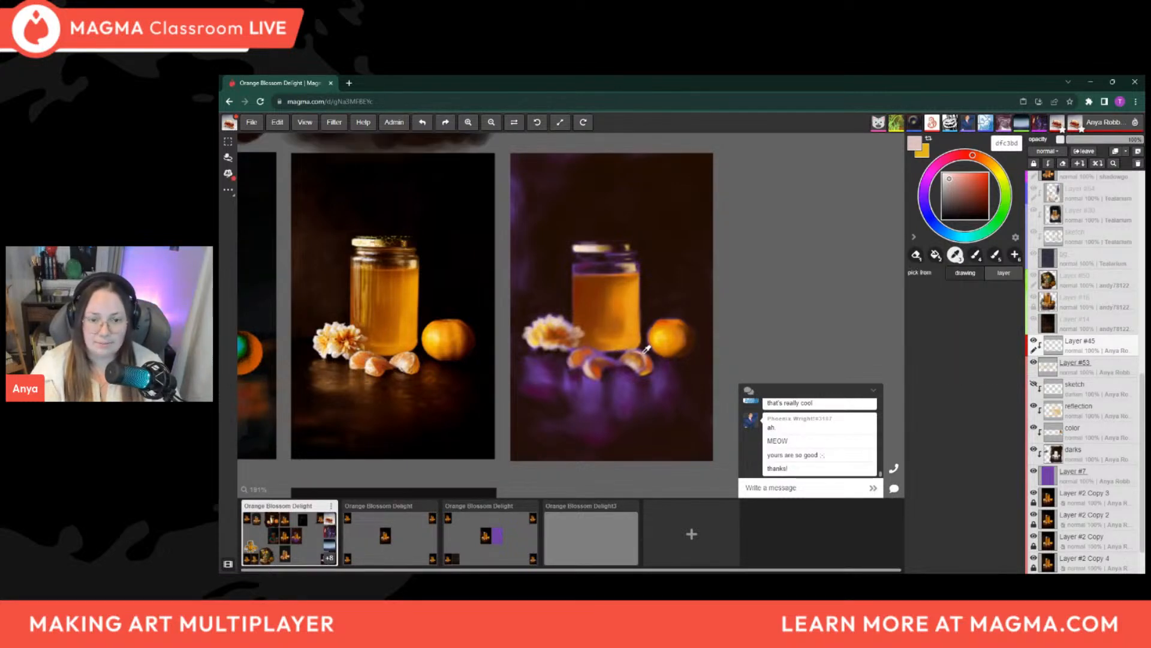
alt+click(562, 318)
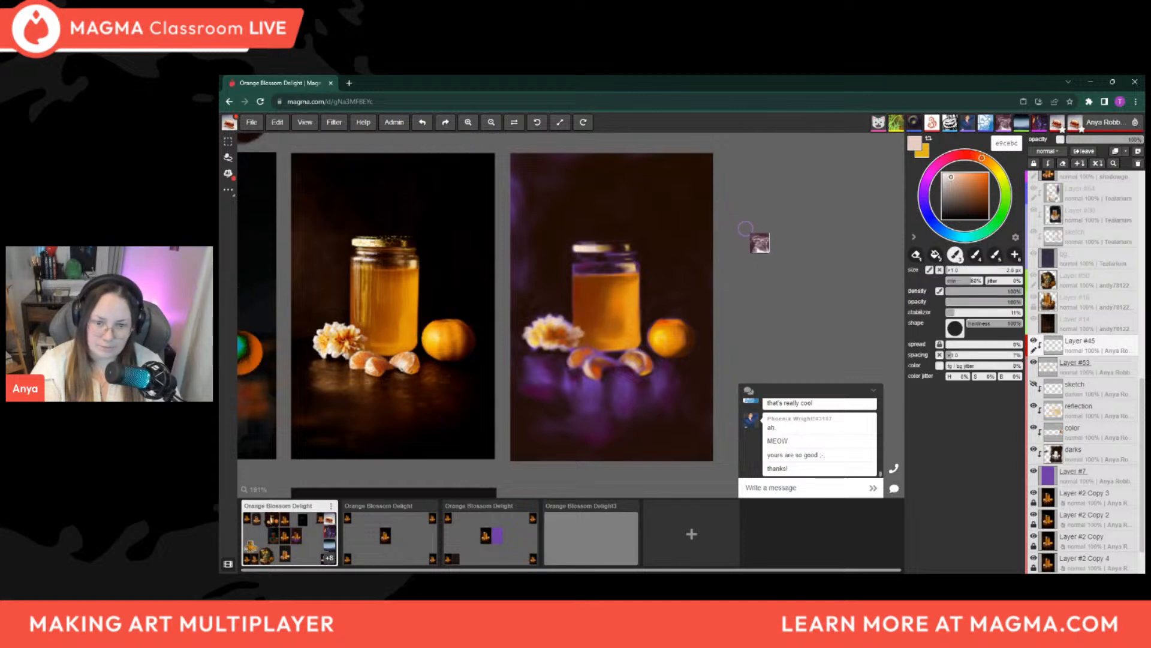
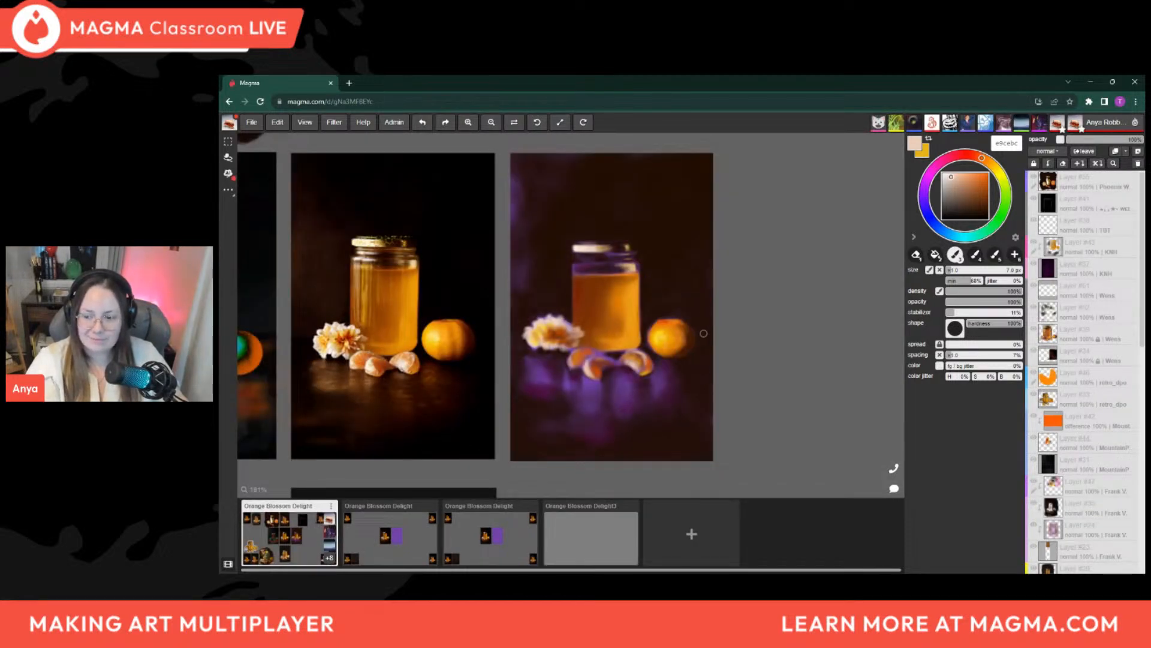
Look over the layer stack and the whole shared canvas, and make Layer #45 the active layer
scroll(1076, 360, down, 10)
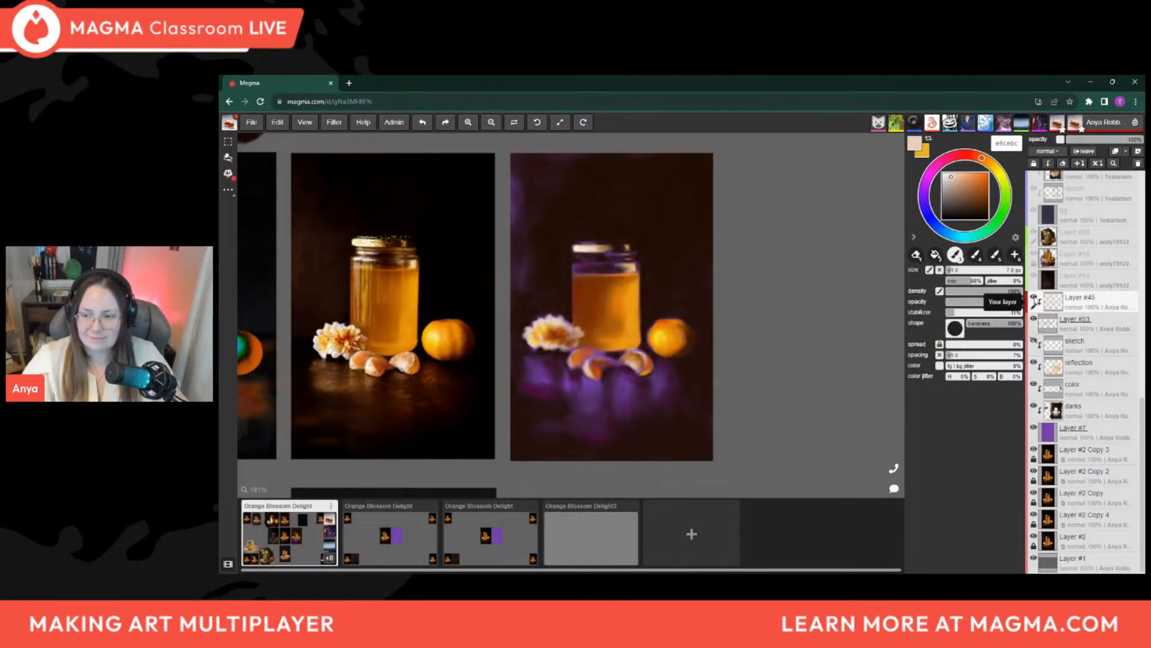
scroll(1085, 307, up, 1)
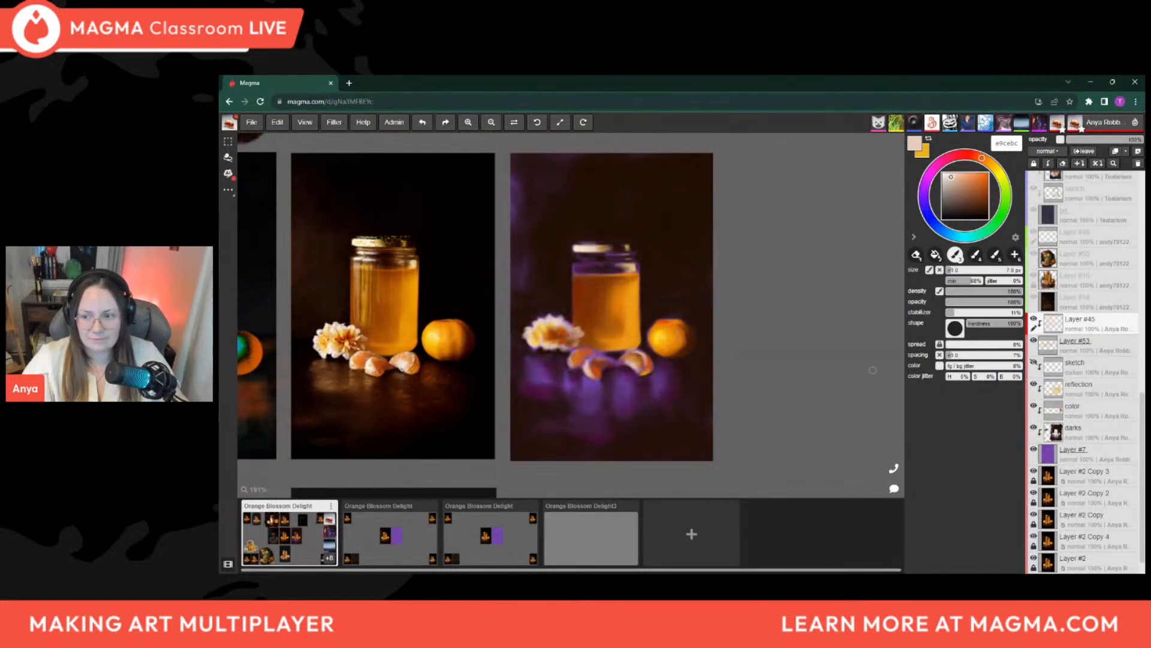
scroll(738, 400, down, 1)
scroll(738, 400, down, 9)
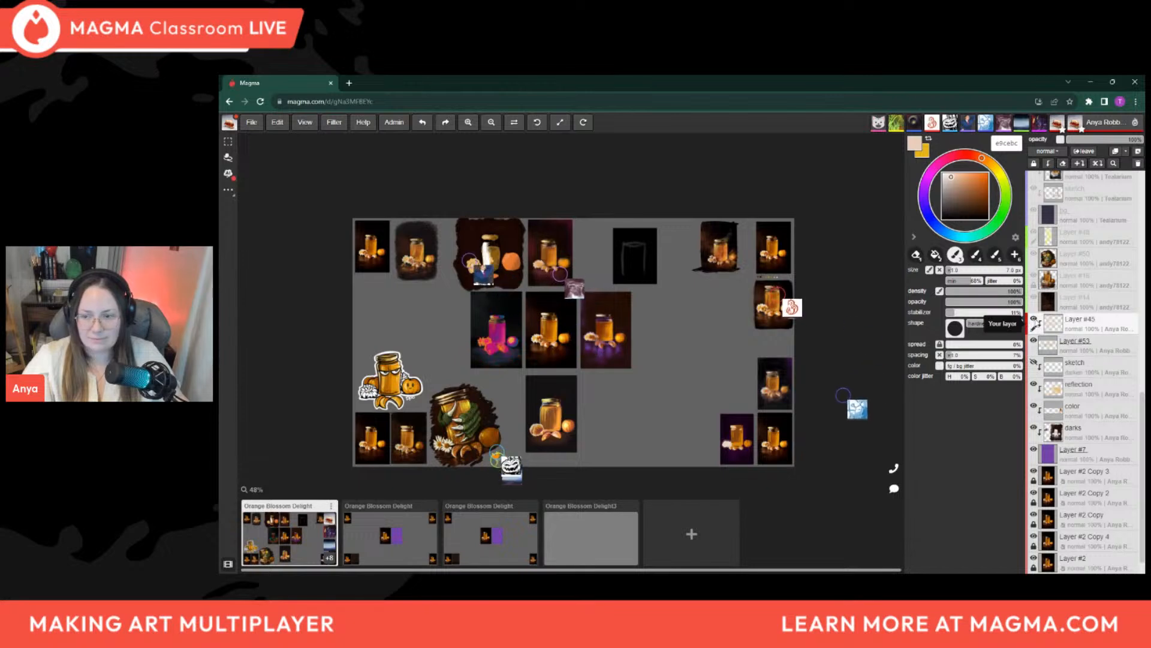
click(1070, 361)
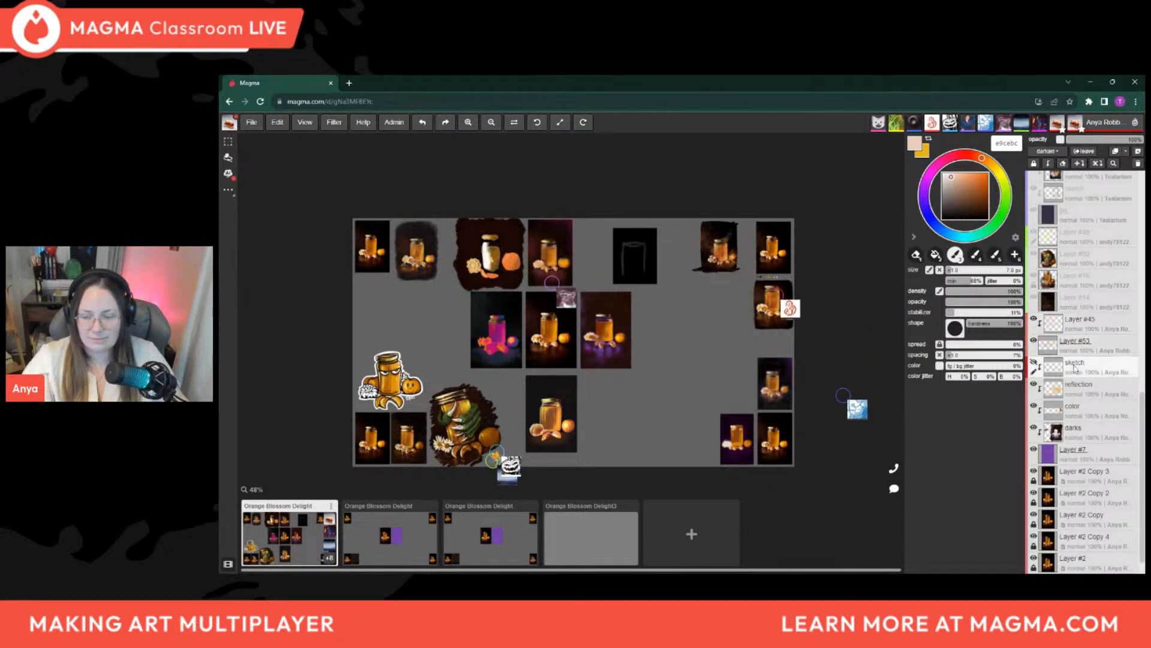
click(1070, 352)
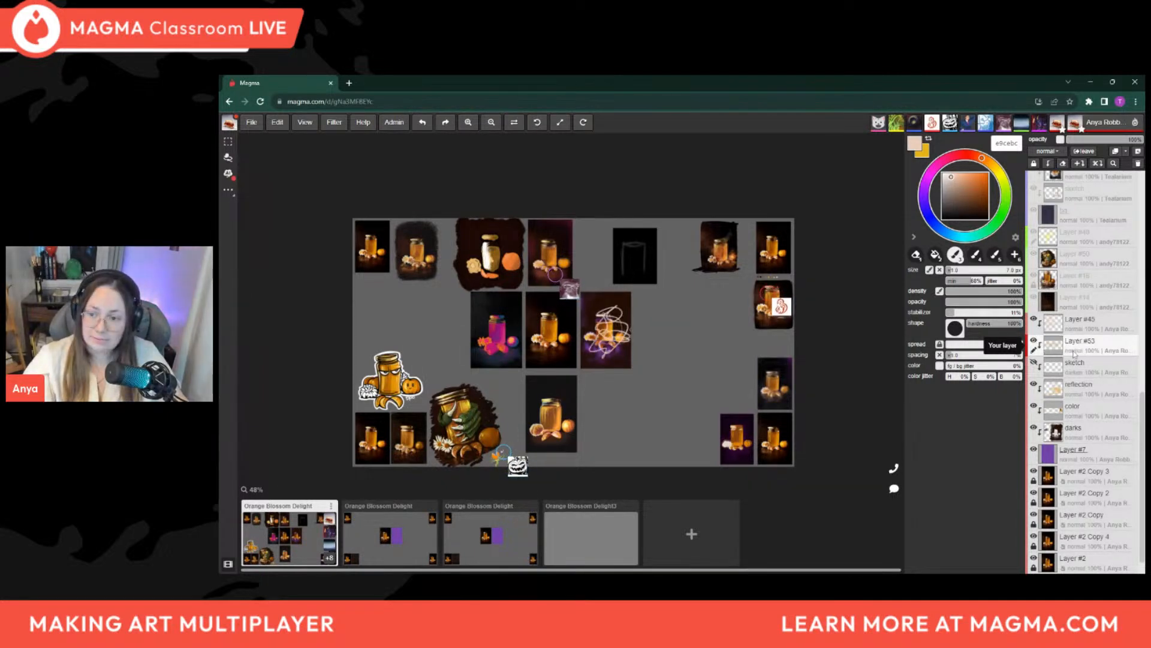
click(1082, 333)
scroll(601, 336, up, 4)
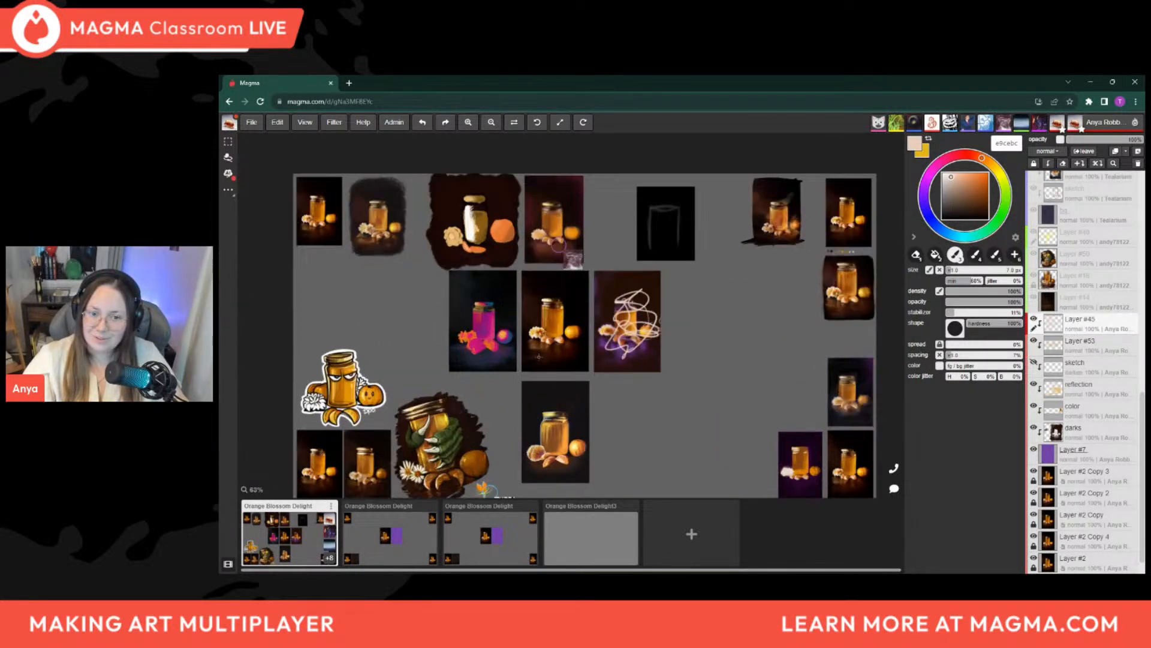
Toggle Layer #45 off and on to check what it holds, keeping it as the active layer
scroll(685, 309, up, 2)
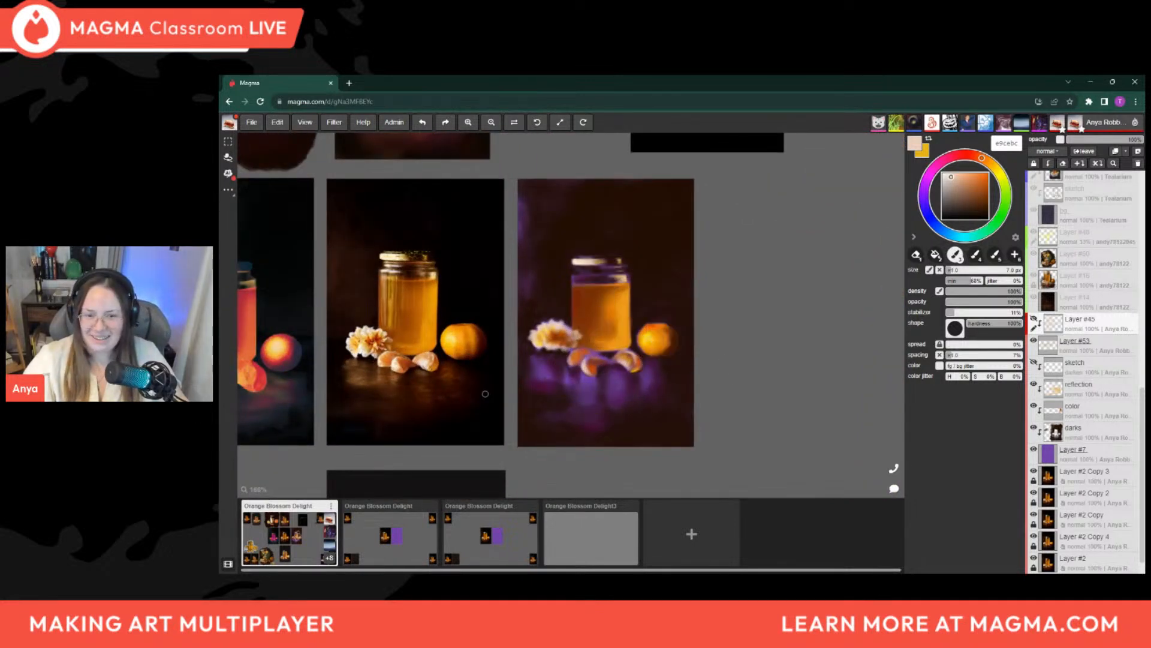
scroll(486, 394, up, 1)
scroll(494, 378, down, 1)
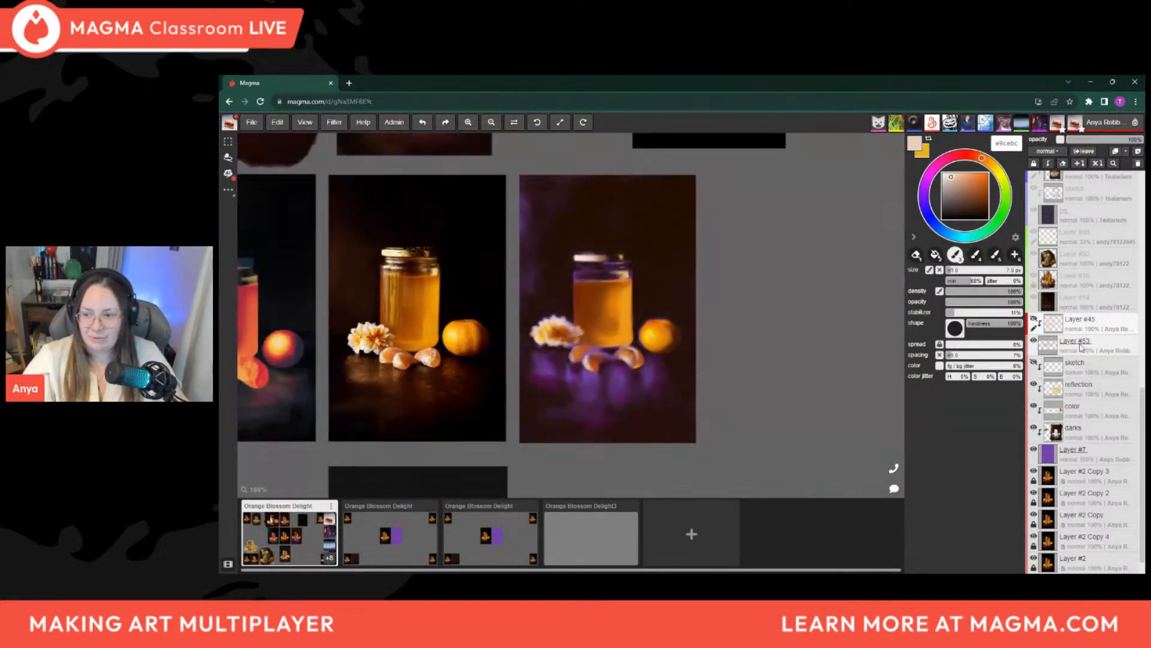
click(1080, 346)
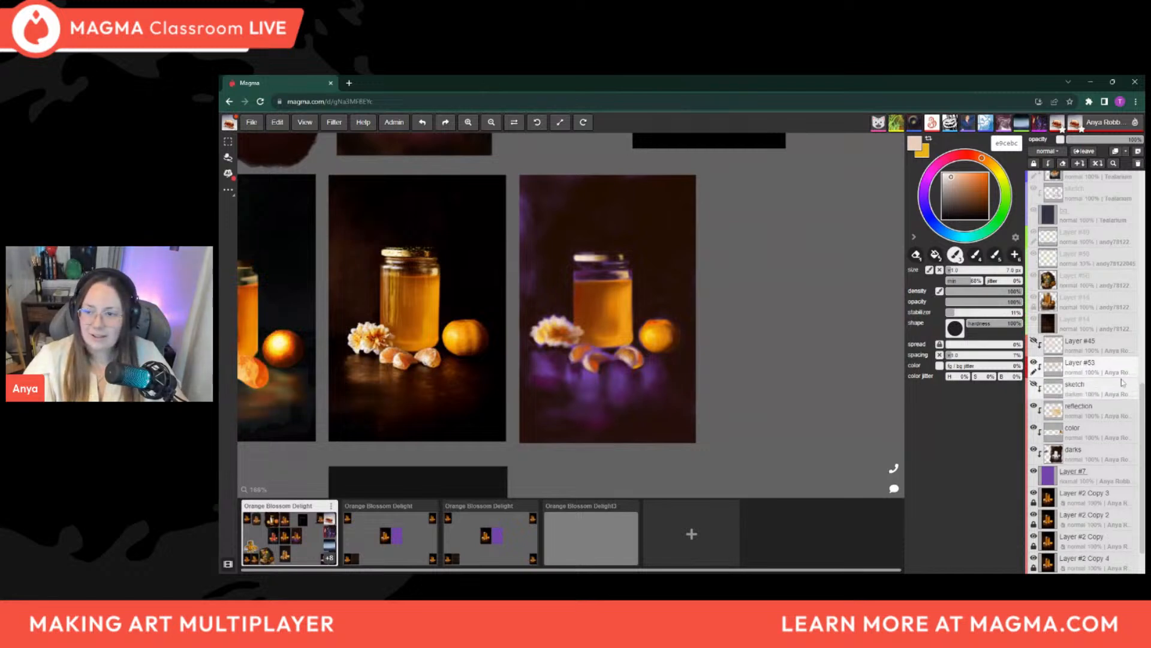
click(1095, 351)
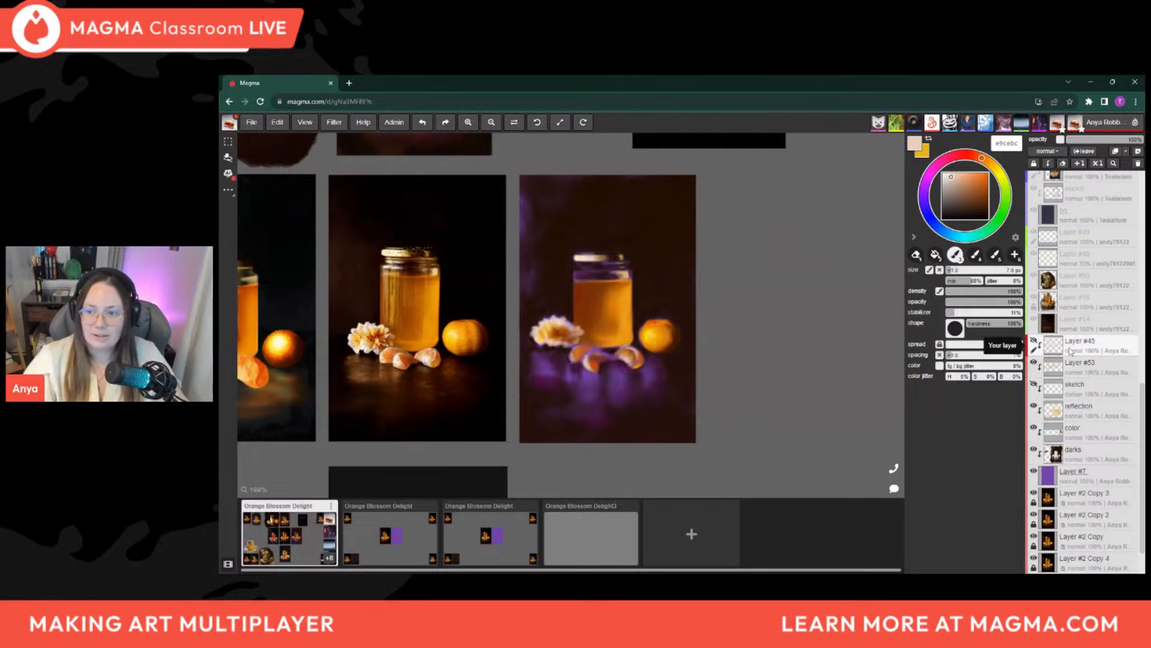
click(1035, 342)
Erase the whole pale scribble covering the purple panel's still life on Layer #45 with a large eraser
key(e)
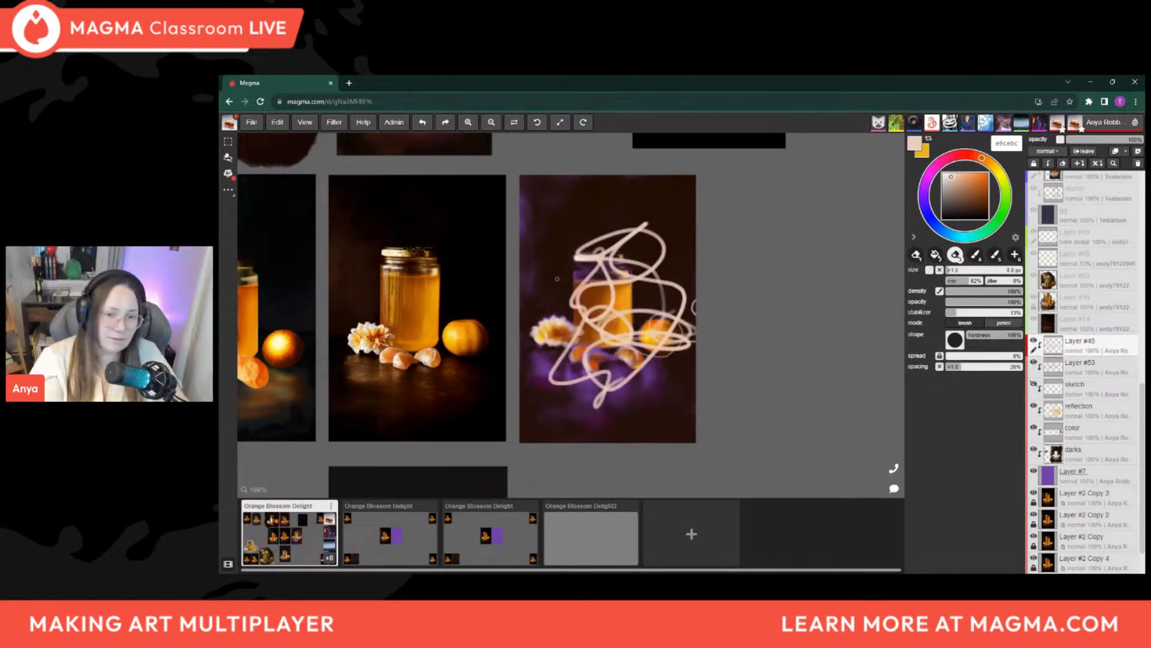
key(])
key(])
key(])
key(])
key(])
key(])
key(])
key(])
key(])
key(])
mouse_move(580, 272)
mouse_down()
mouse_move(579, 312)
mouse_move(572, 252)
mouse_move(681, 316)
mouse_move(663, 386)
mouse_up()
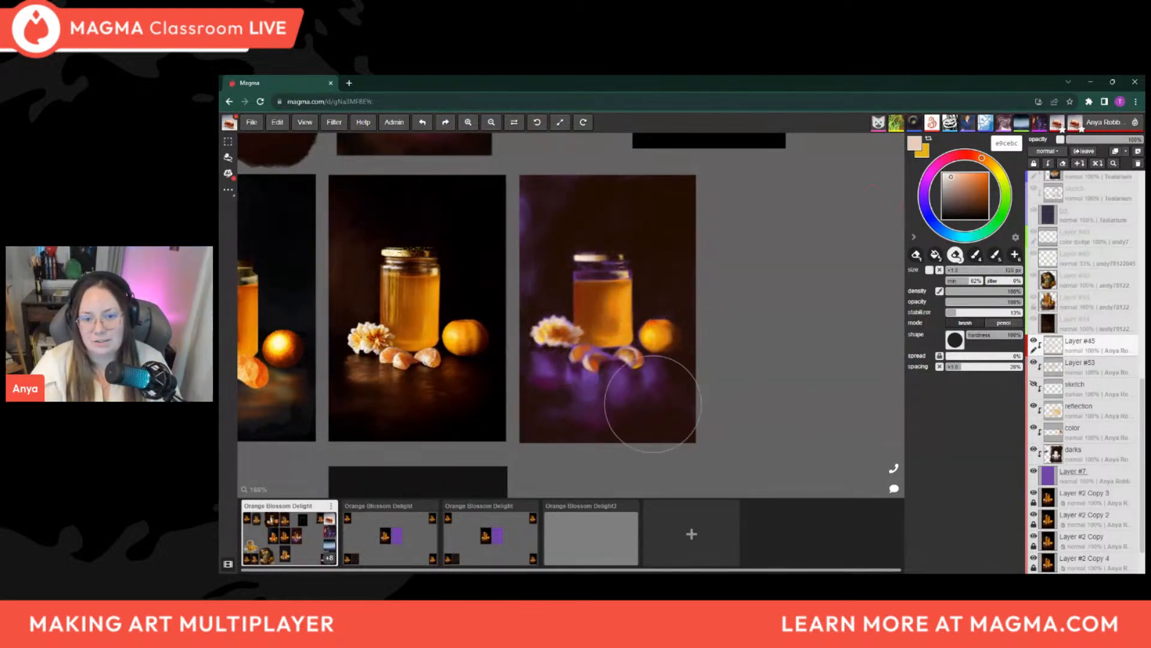
Return to a small brush and pick a burnt orange from beside the rightmost segment on the purple panel
key(b)
key([)
key([)
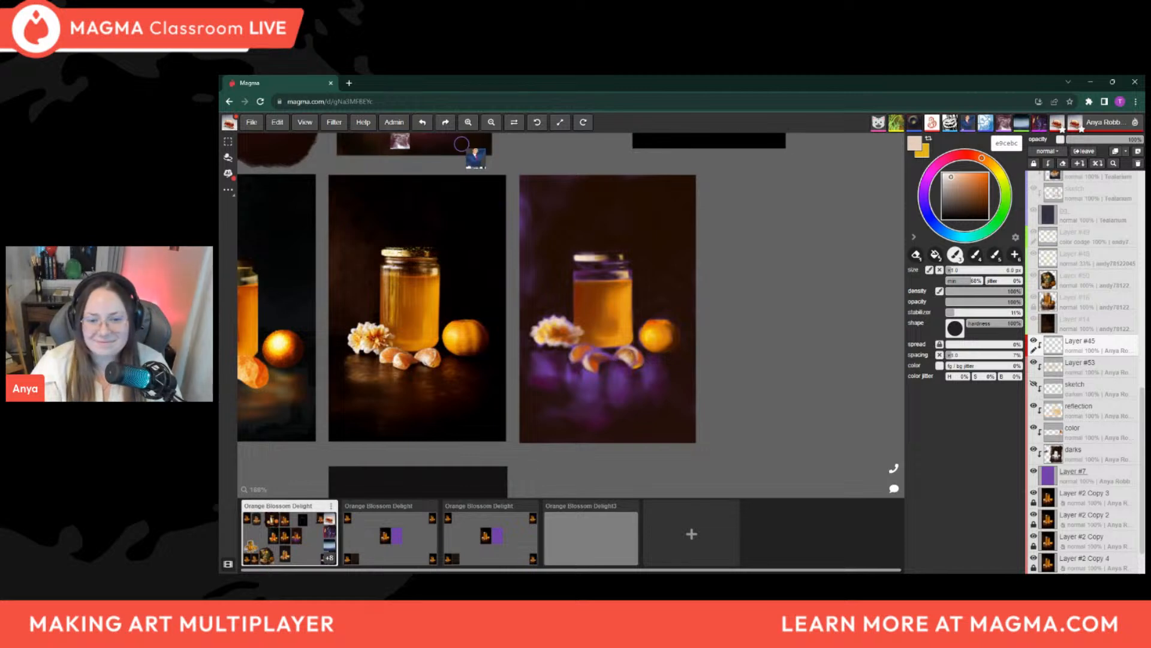
key(bracketleft)
key(bracketleft)
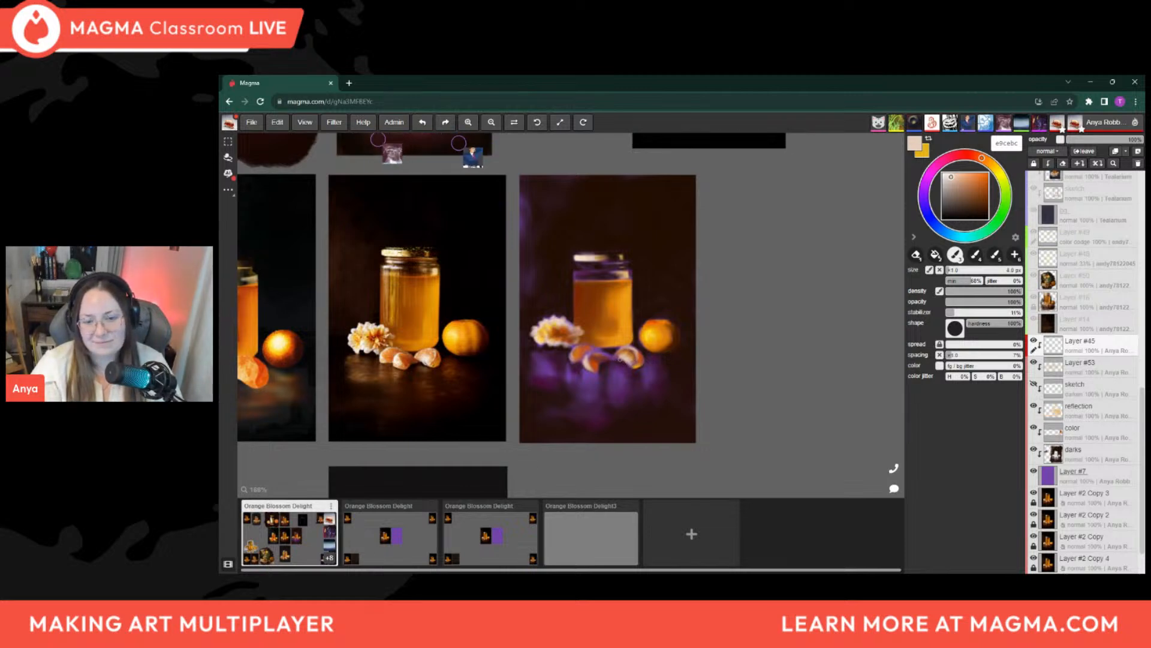
key(bracketright)
key(bracketright)
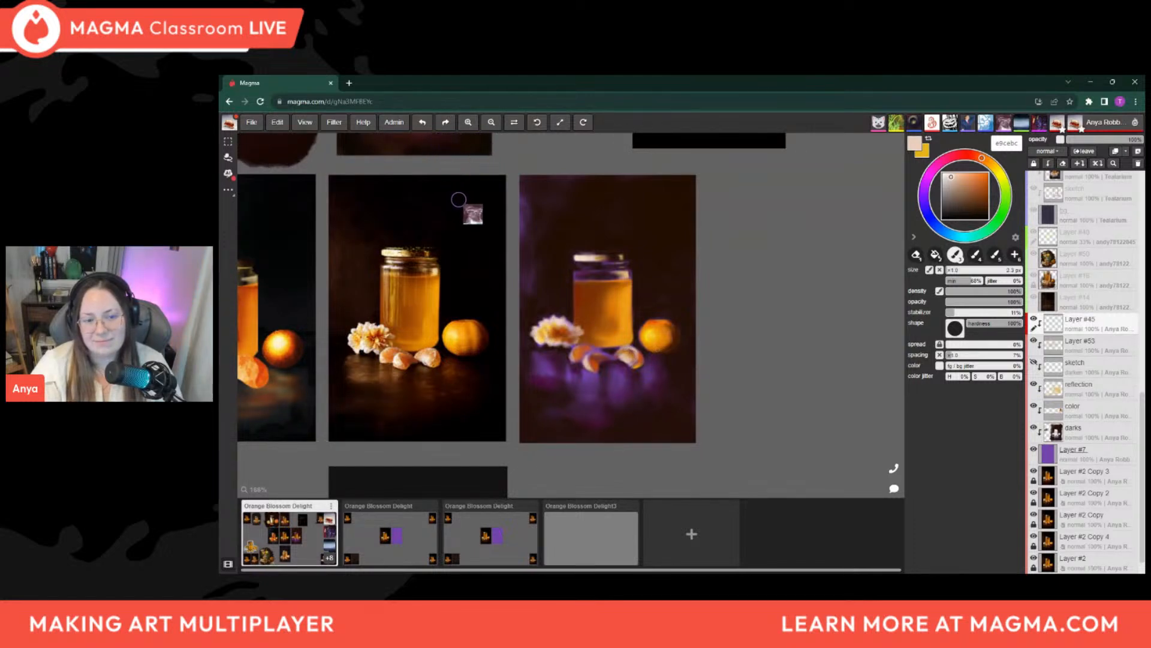
key(bracketright)
key(alt)
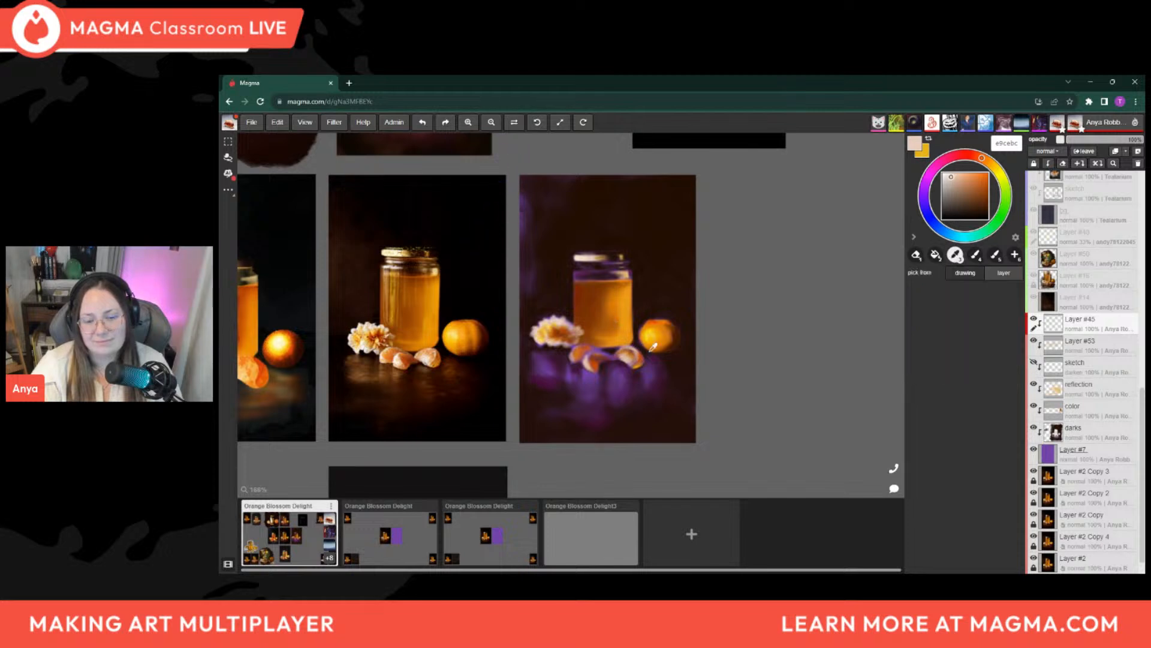
alt+click(642, 357)
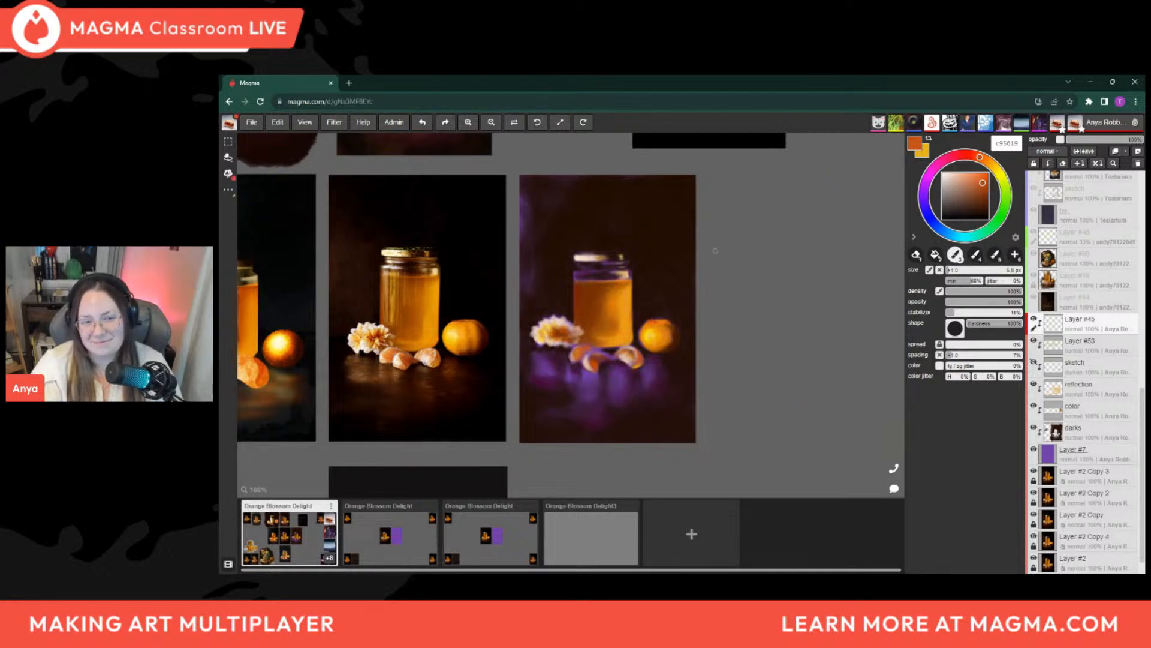
Pick the bright orange from the top of the whole fruit and reduce the brush to 2 px
alt+click(656, 321)
key([)
key([)
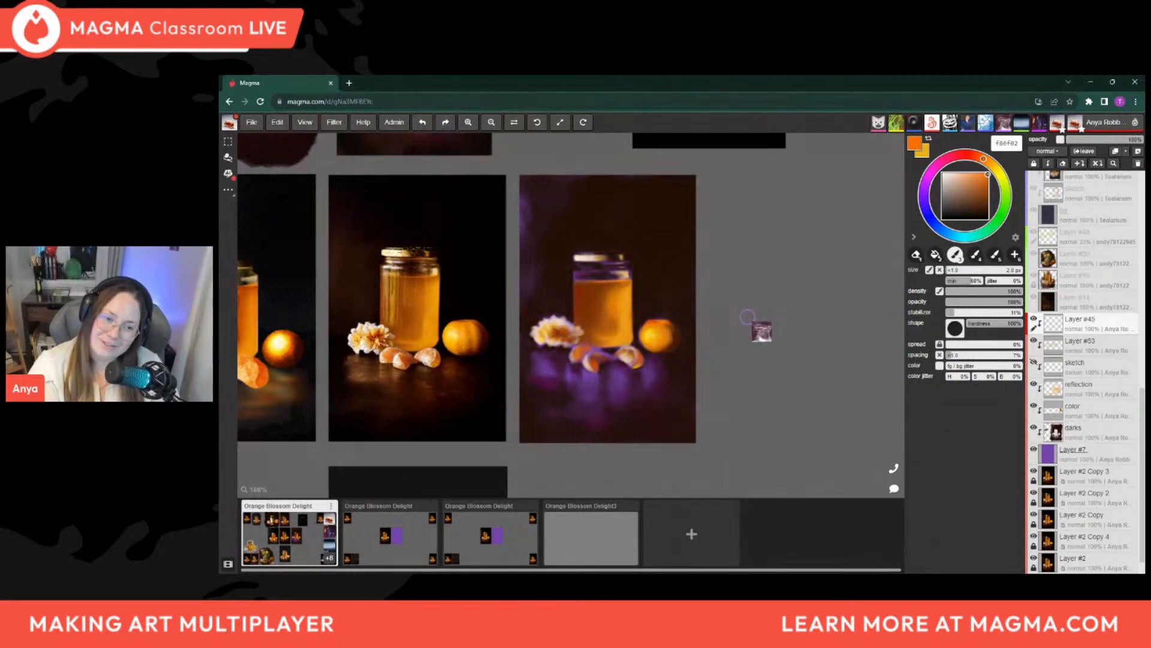
key(alt)
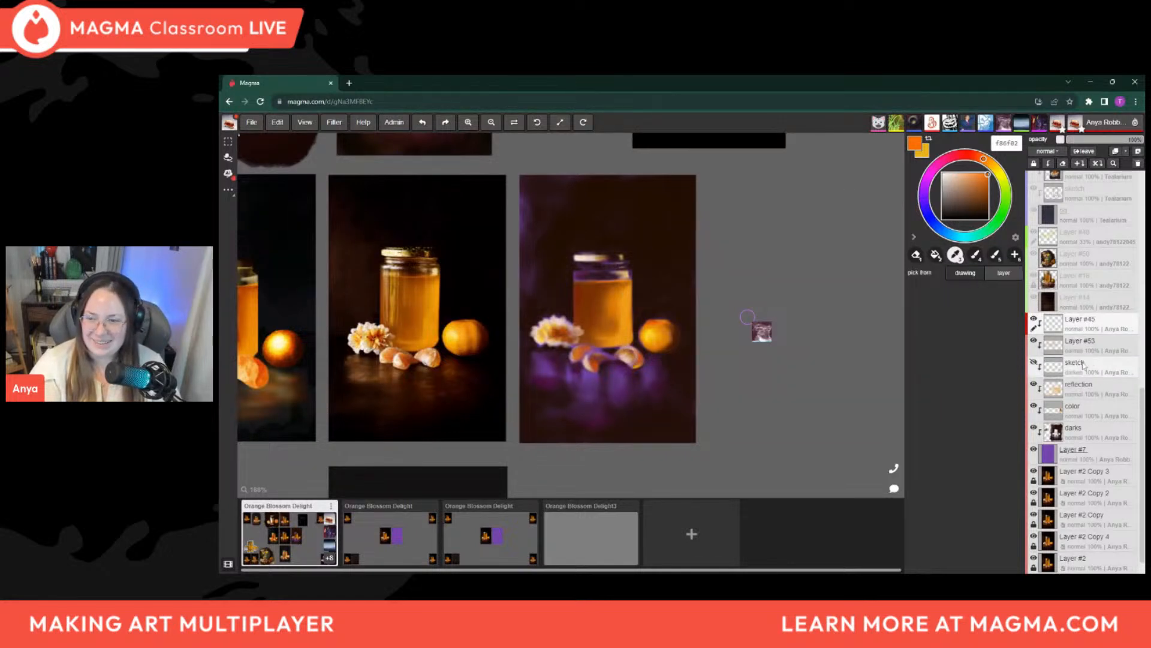
Pick a dark maroon from the tabletop below the flower and adjust the brush for shading beside the flower
click(981, 217)
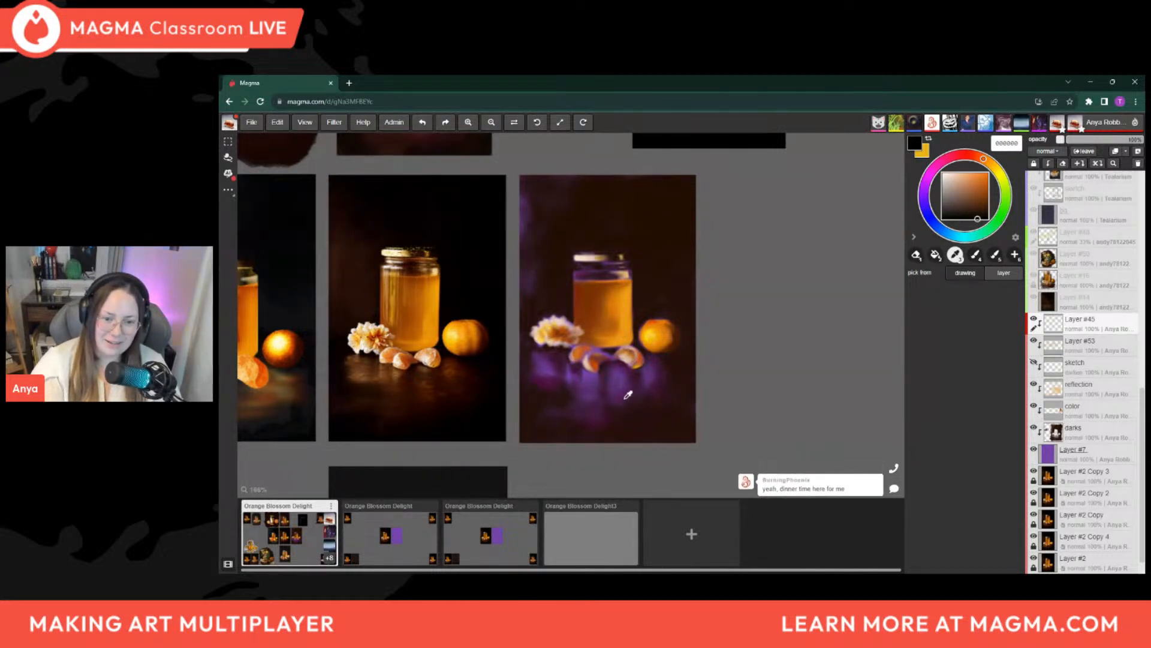
click(552, 381)
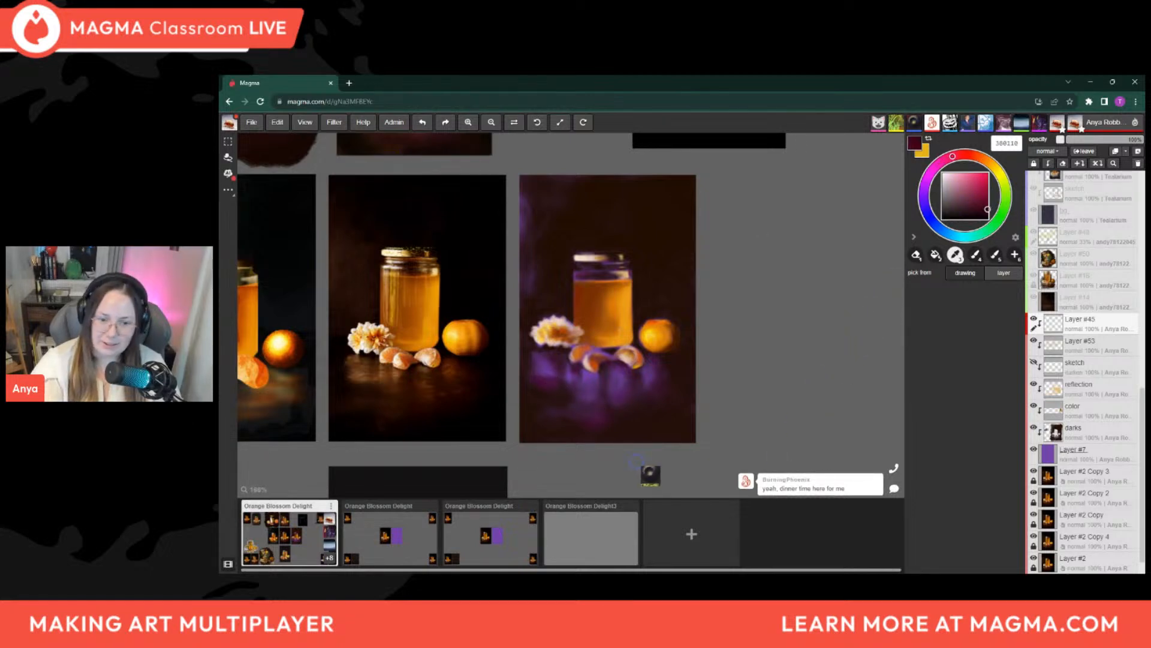
key(b)
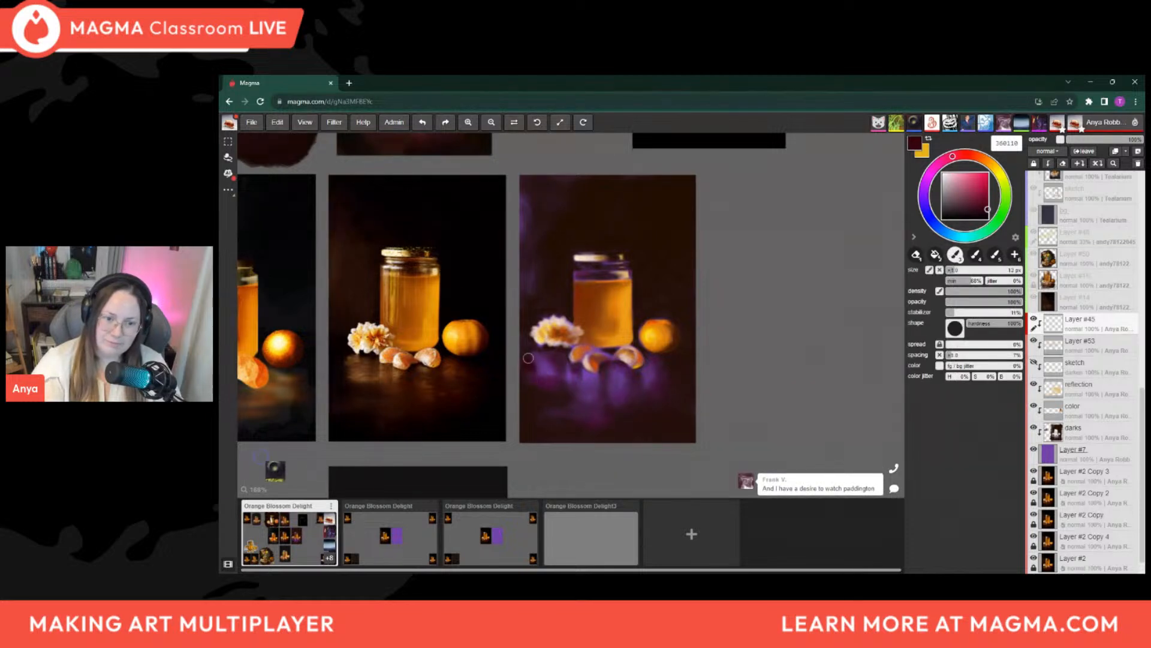
key(bracketright)
key(bracketright)
key(bracketright)
key(bracketright)
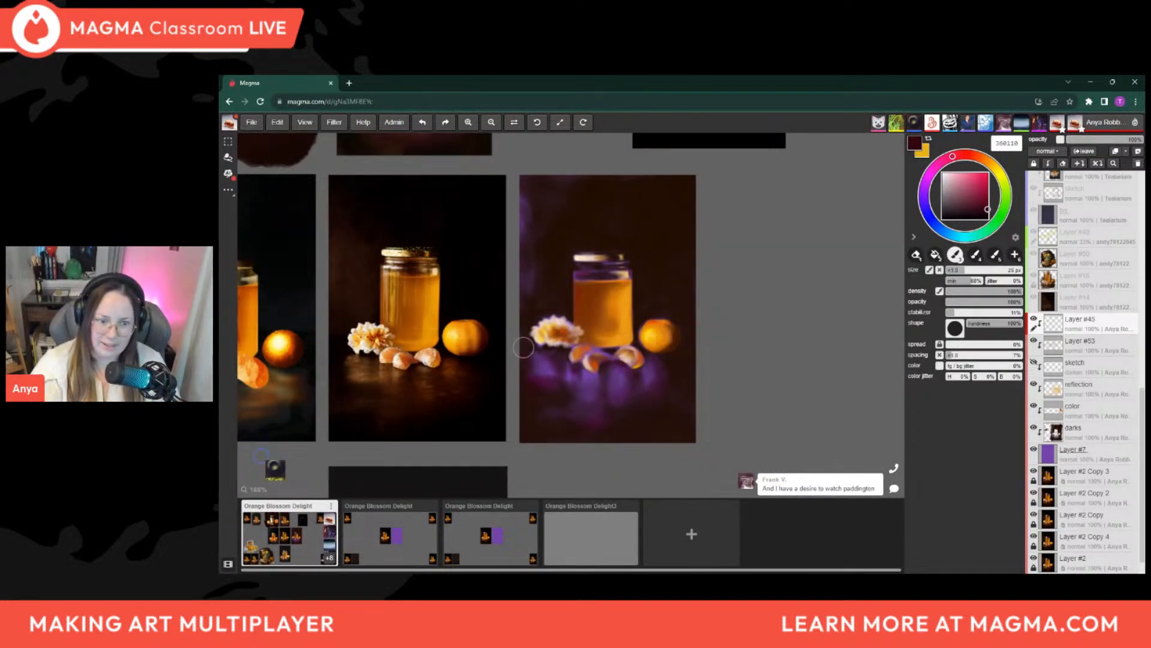
key(bracketleft)
key(bracketleft)
key(bracketleft)
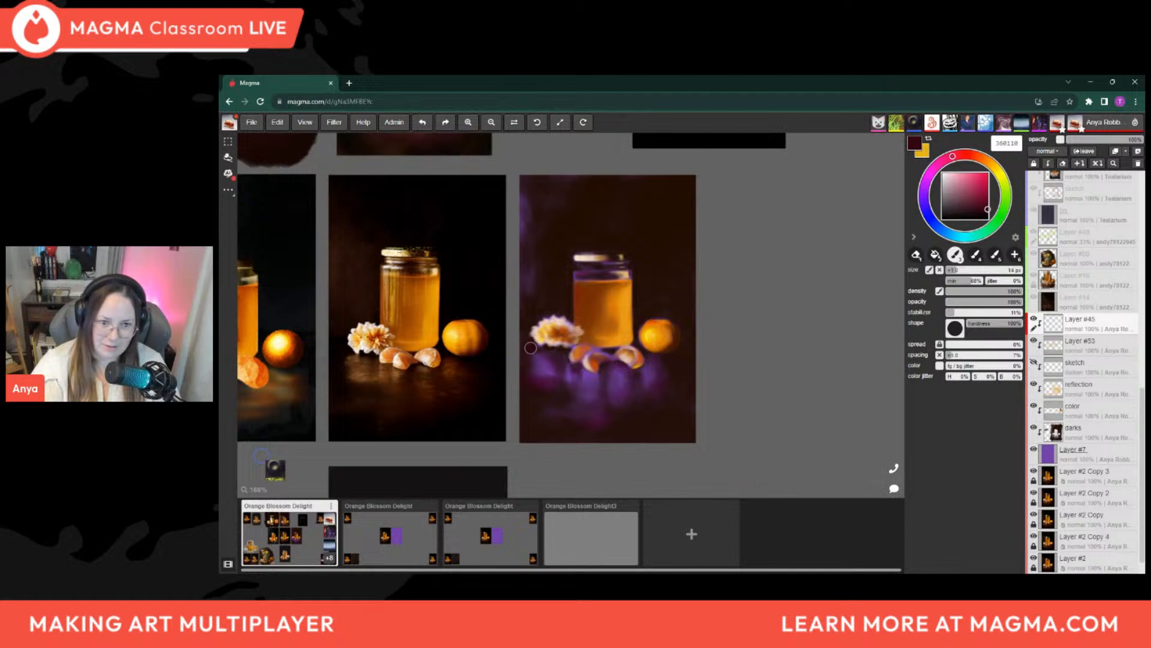
Paint dark maroon over the purple panel's background and tabletop edges with a wide brush
key(bracketright)
key(bracketright)
key(bracketright)
key(bracketright)
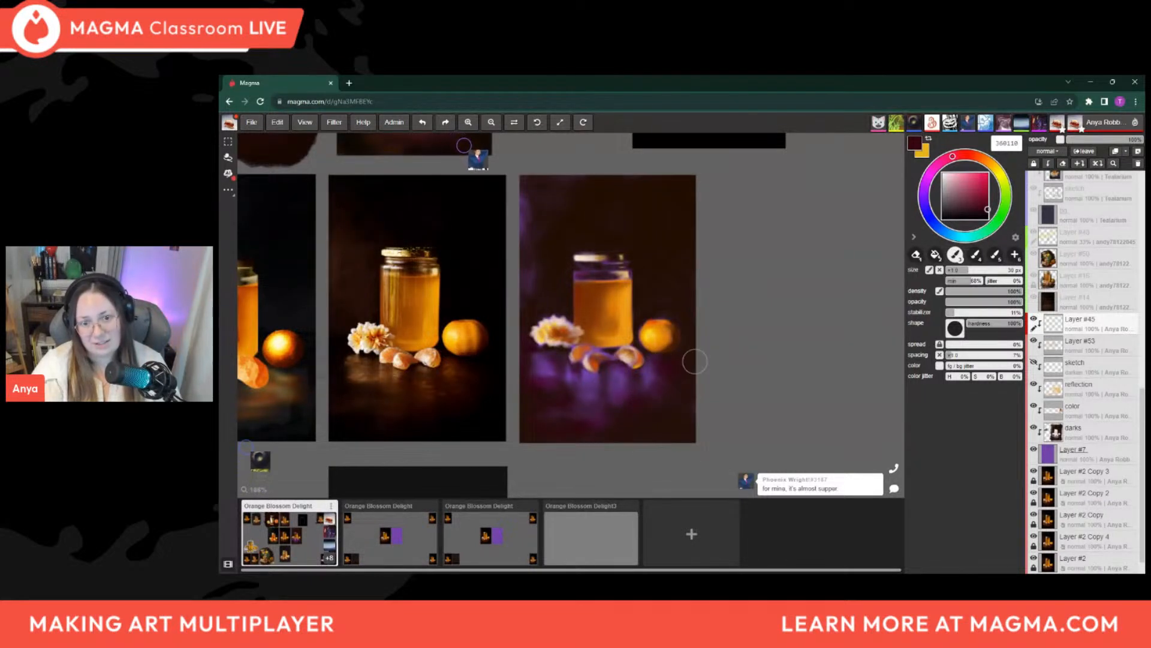
key(bracketright)
key(bracketright)
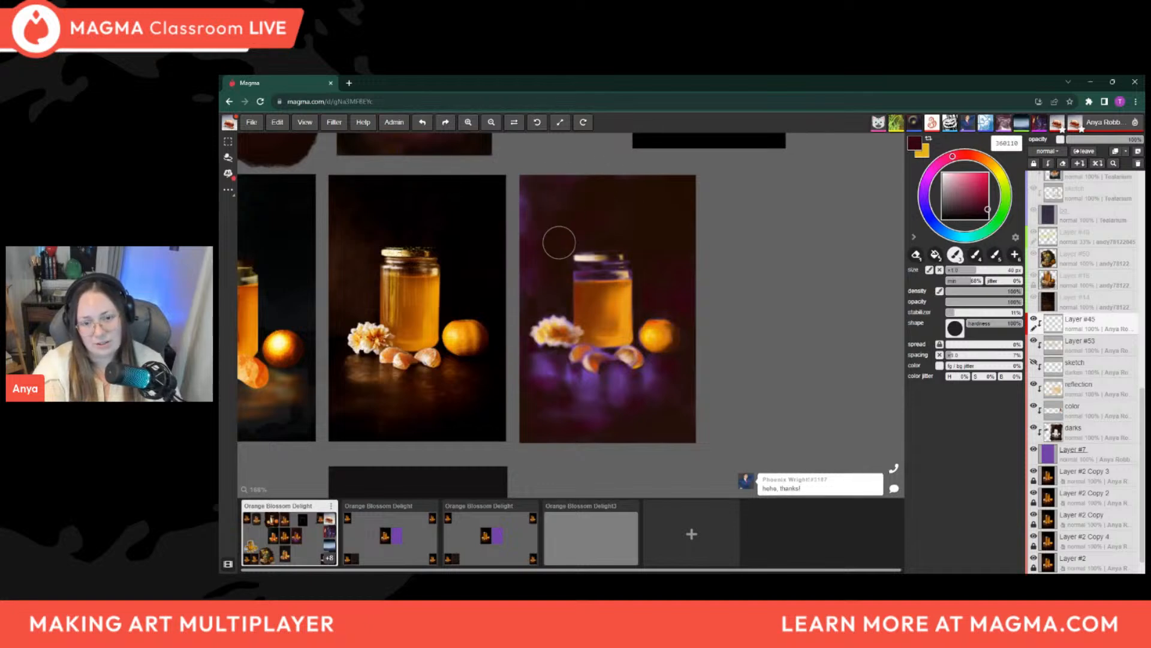
key(bracketright)
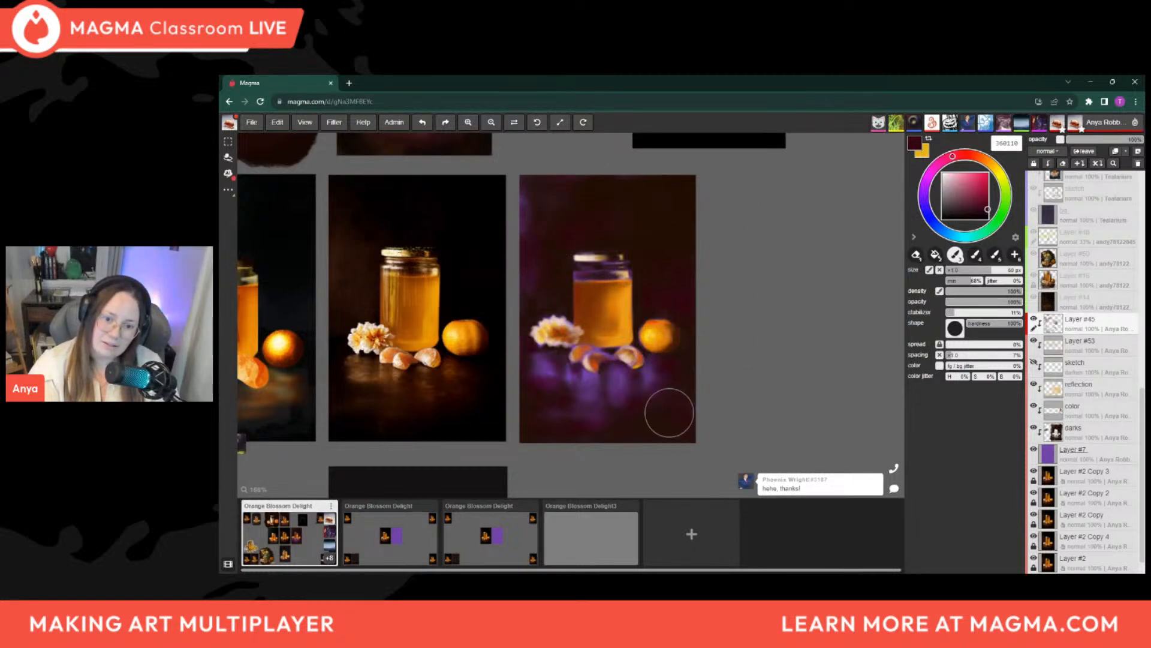
key(bracketleft)
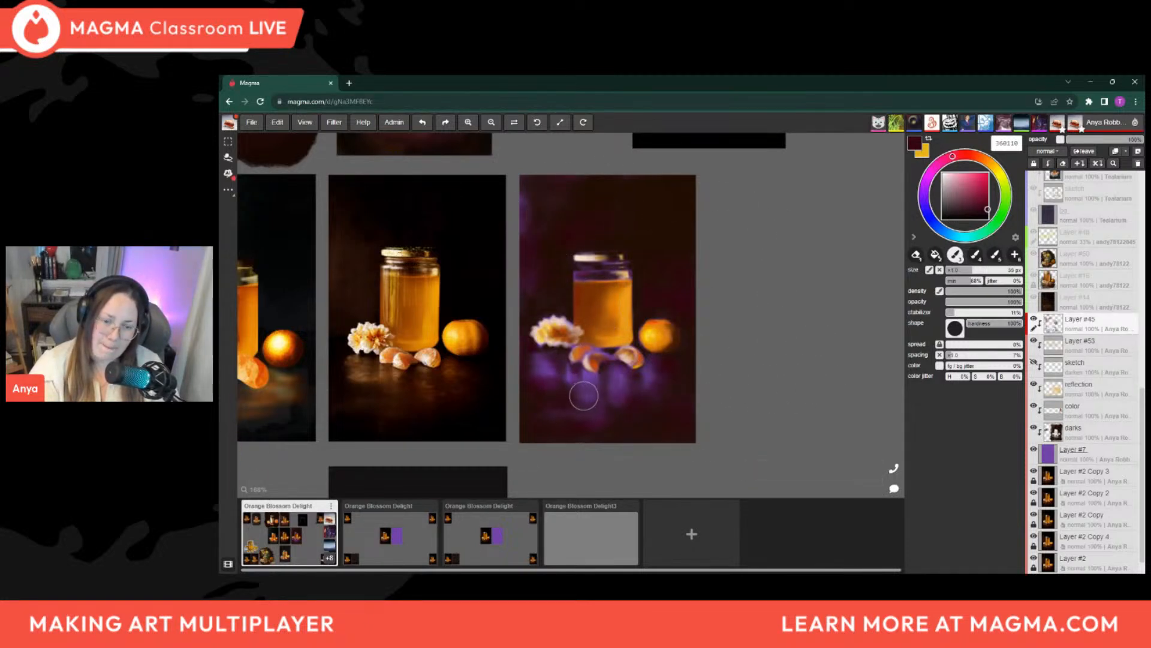
Sample the honey colour and paint dark brown reflections over the purple tabletop below the orange segments
key(alt)
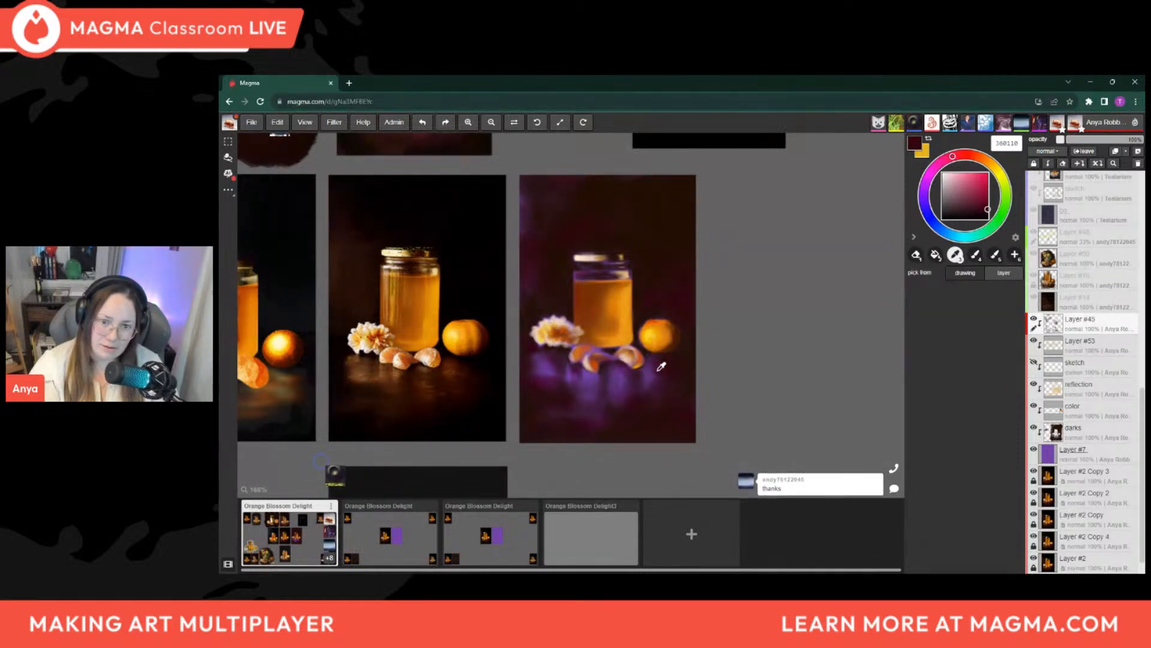
click(613, 313)
alt+click(612, 312)
key(bracketleft)
key(bracketleft)
key(bracketleft)
key(bracketleft)
key(bracketleft)
drag(625, 386, 620, 381)
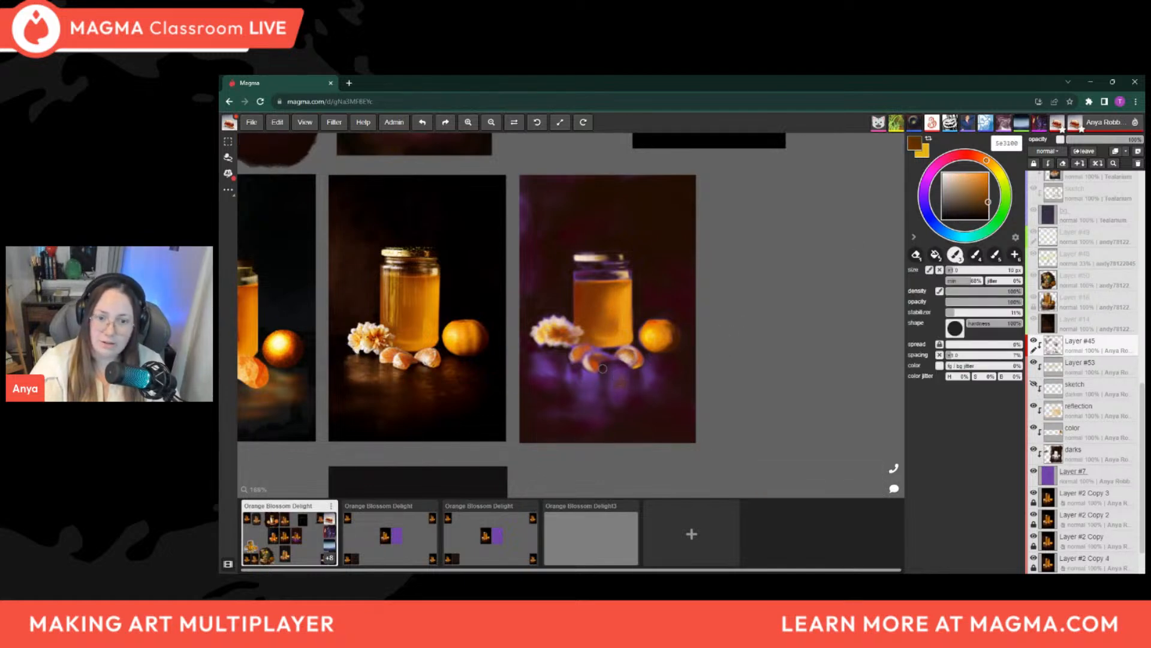
key(bracketright)
key(bracketright)
drag(624, 396, 619, 378)
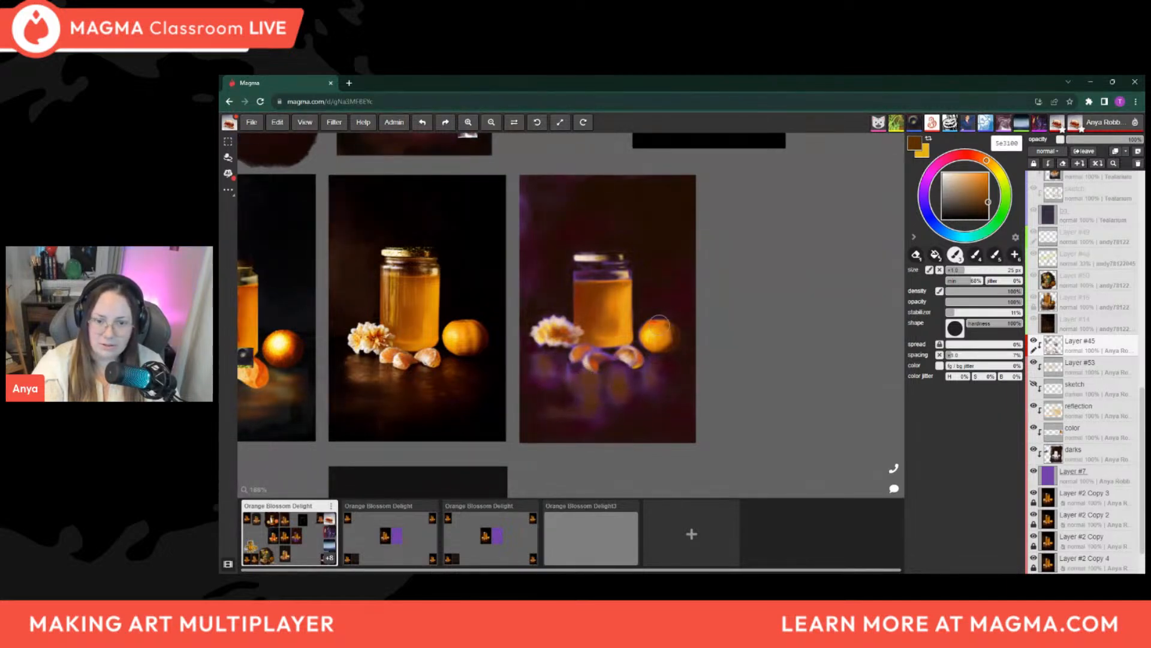
Try a lighter orange, pick a dark maroon from the tabletop, and soften the reflections under the segments with it
drag(990, 198, 979, 182)
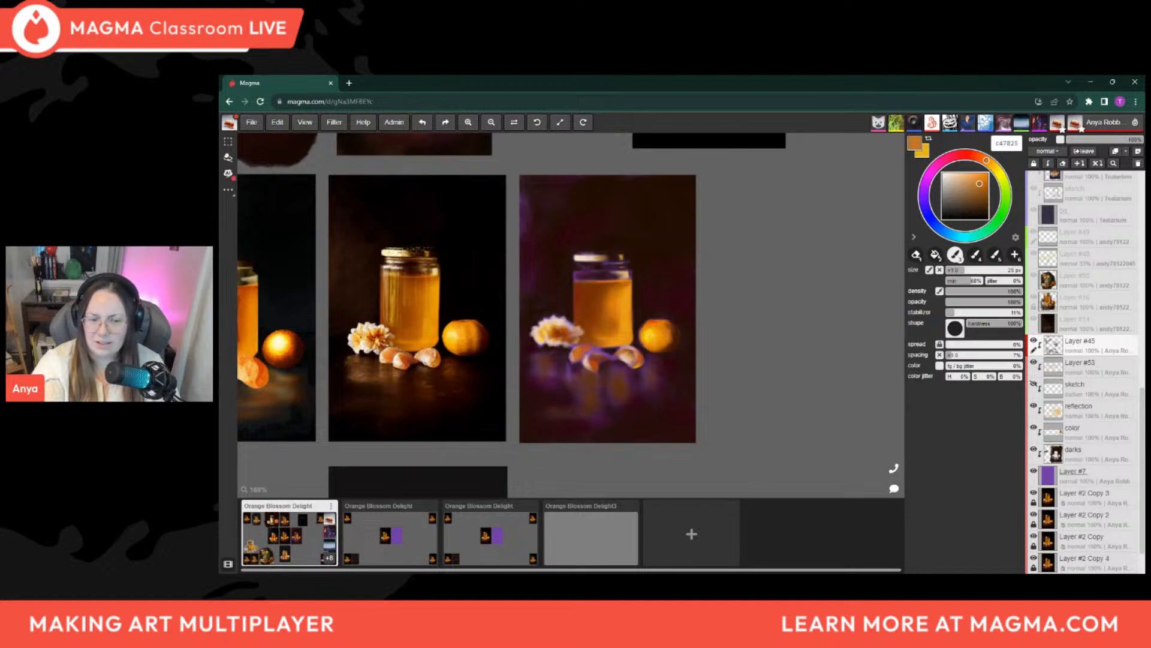
alt+click(648, 386)
key(bracketleft)
key(bracketleft)
key(bracketleft)
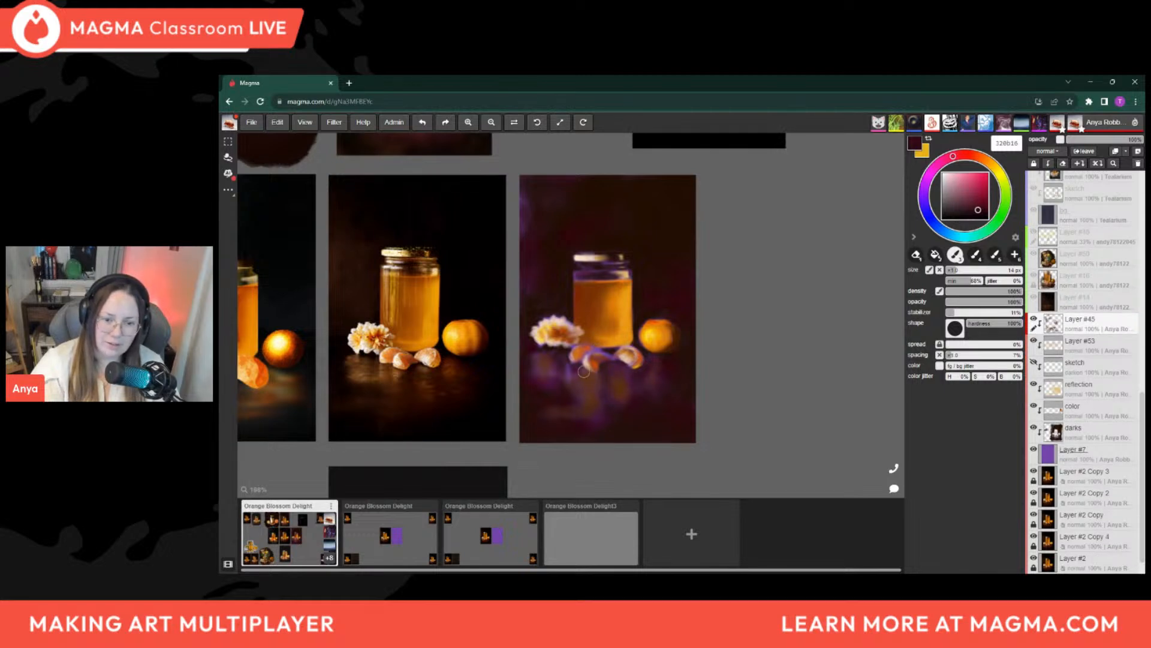
key(])
key(])
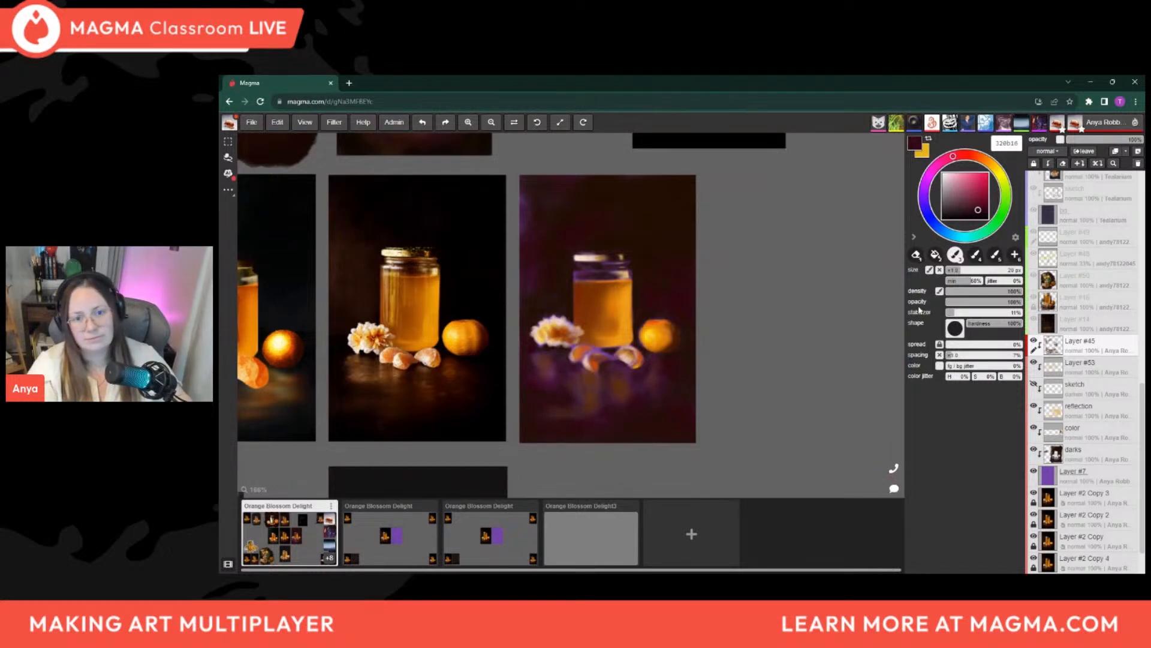
key(i)
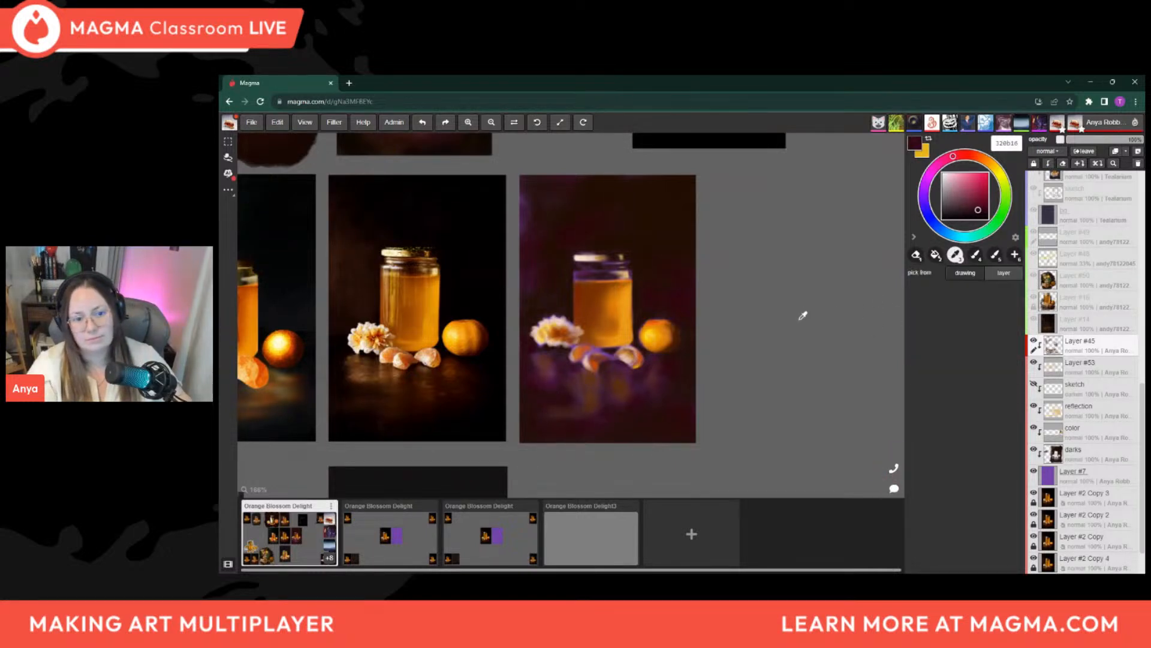
Sample amber from the honey jar and dab warm reflections on the purple tabletop just below the orange segments with a small brush
click(660, 321)
click(615, 330)
key(b)
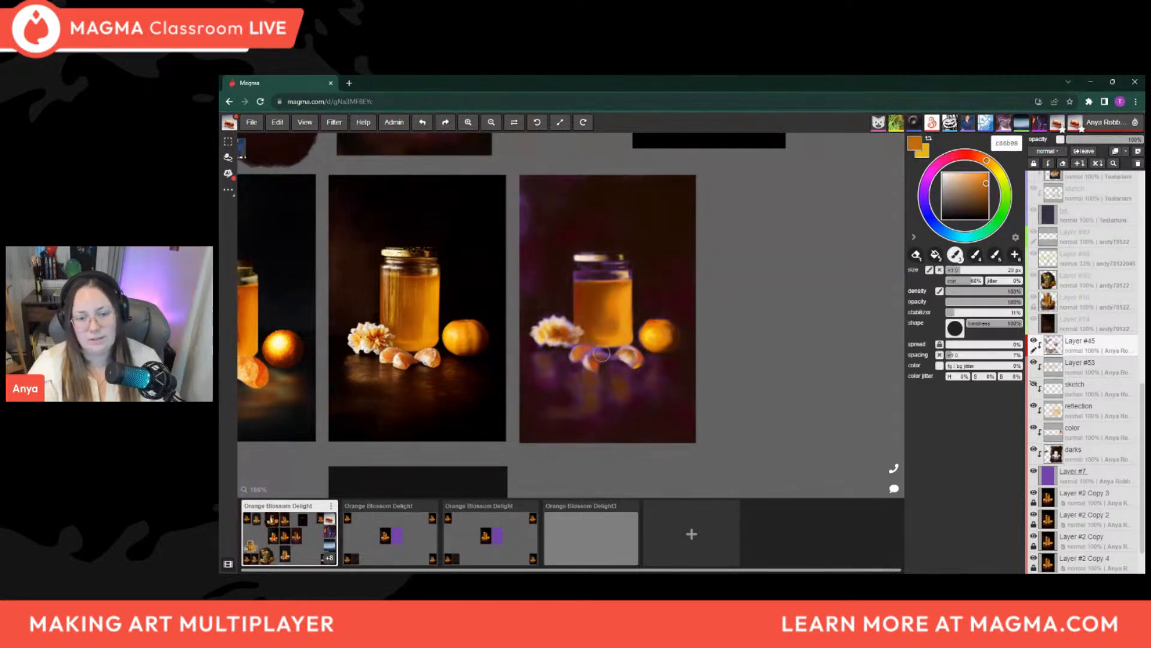
key(bracketright)
key(bracketright)
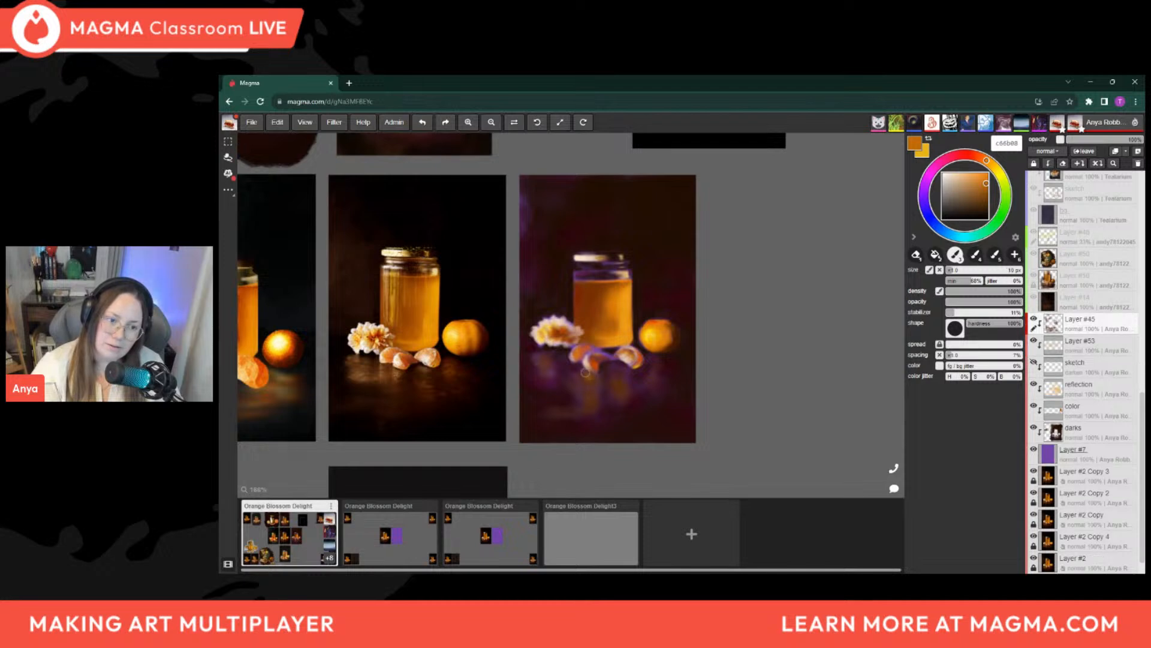
key(bracketleft)
key(bracketleft)
key(bracketleft)
key(bracketleft)
key(bracketleft)
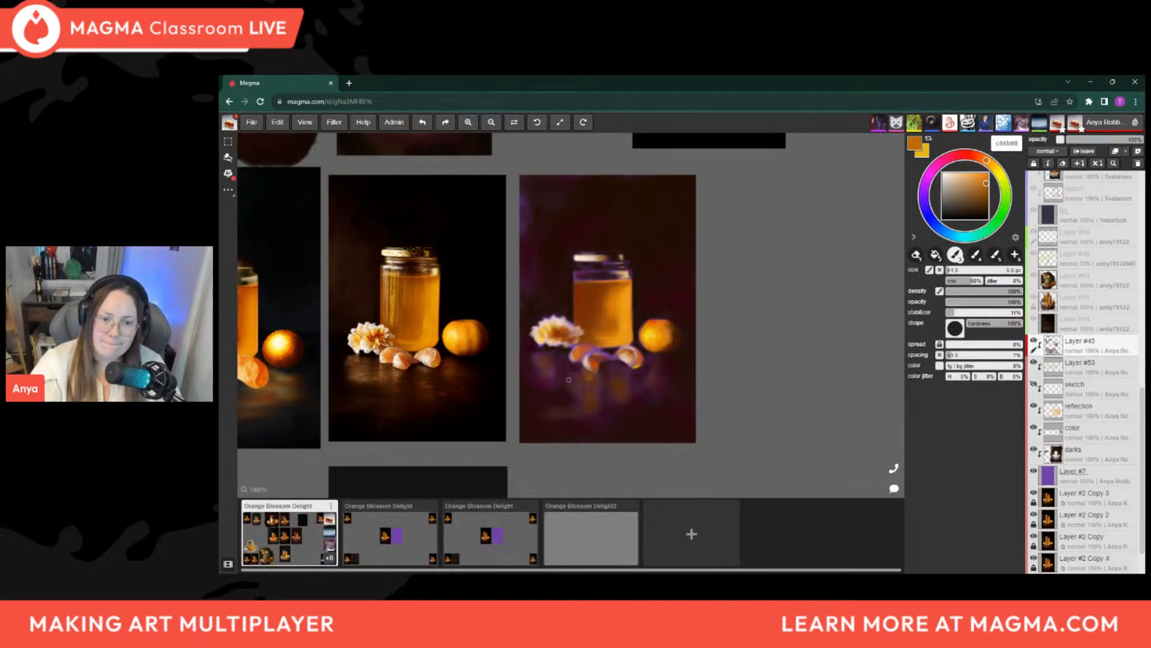
Enlarge the brush and spread the amber reflections across the tabletop below the flower and toward the whole orange
key(bracketright)
key(bracketright)
key(bracketright)
key(bracketright)
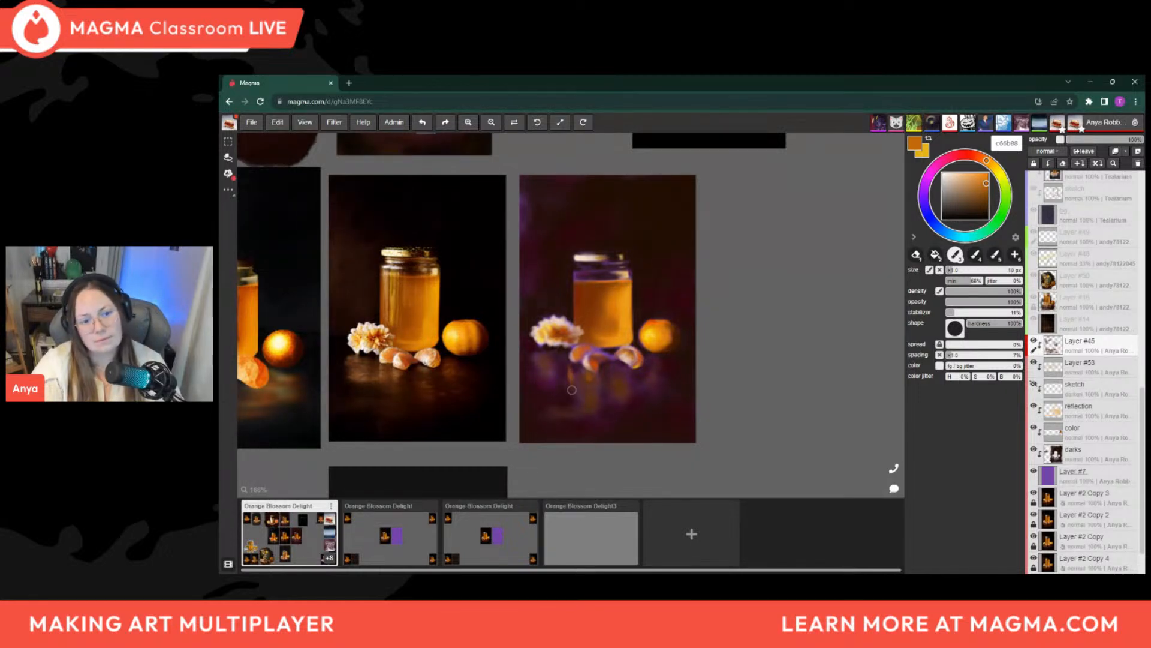
key(bracketright)
key(bracketright)
key(bracketright)
key(bracketright)
key(bracketright)
key(bracketright)
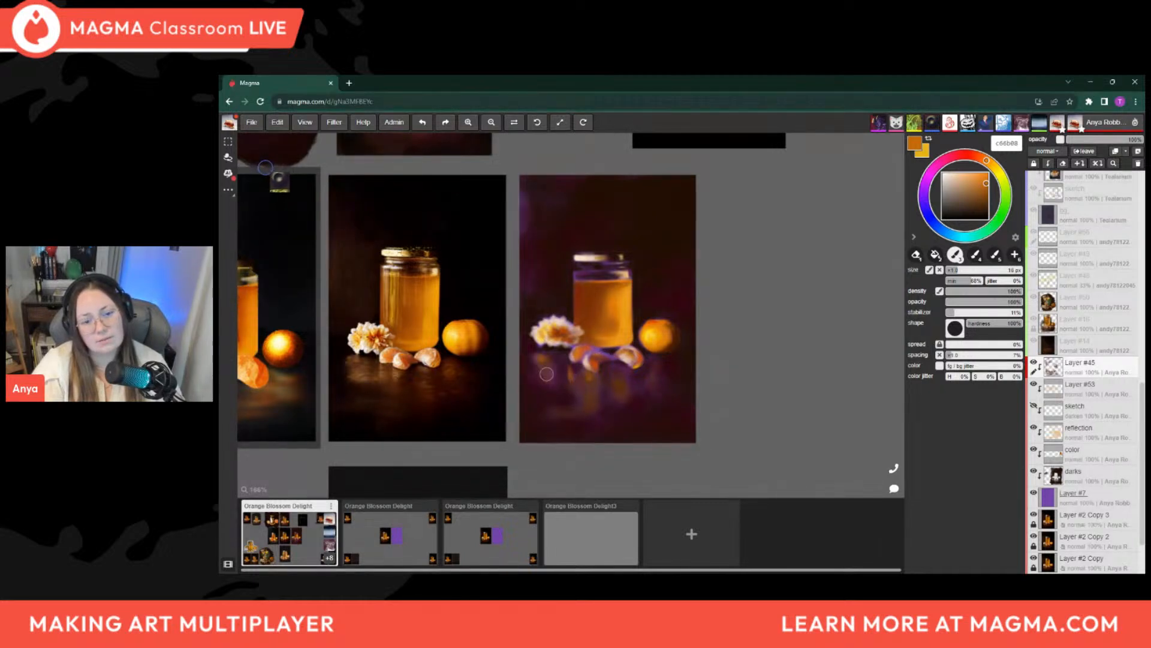
key(bracketleft)
key(bracketleft)
key(bracketright)
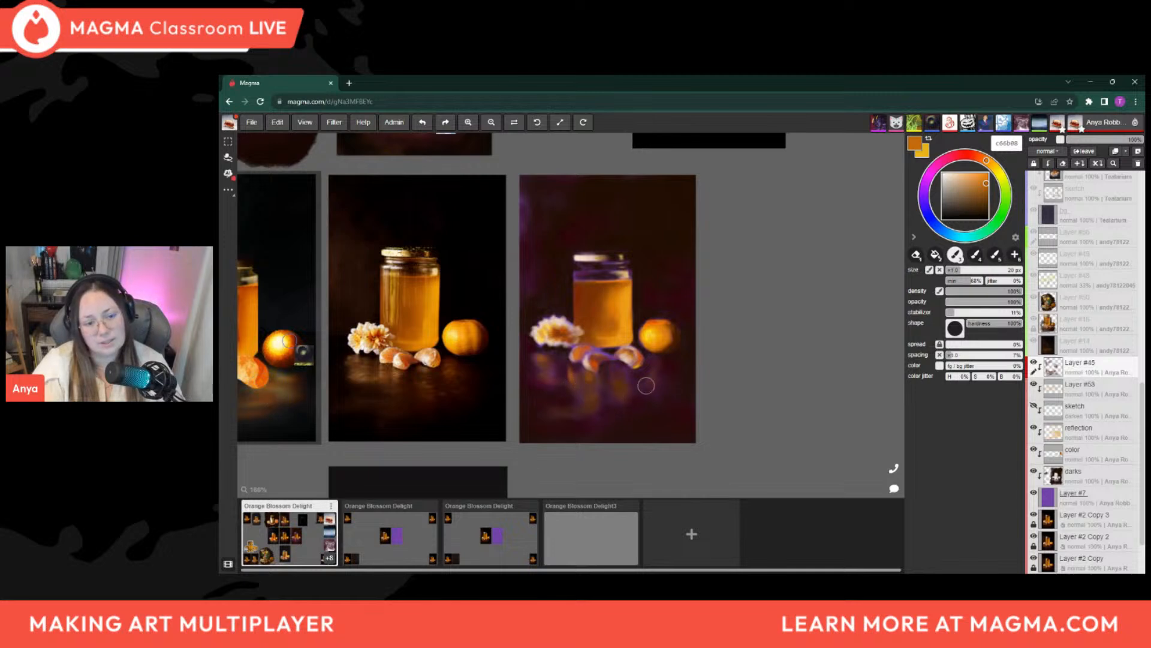
Reduce the brush size and add fine amber reflection strokes under the jar and orange segments
key(bracketleft)
key(bracketleft)
key(bracketleft)
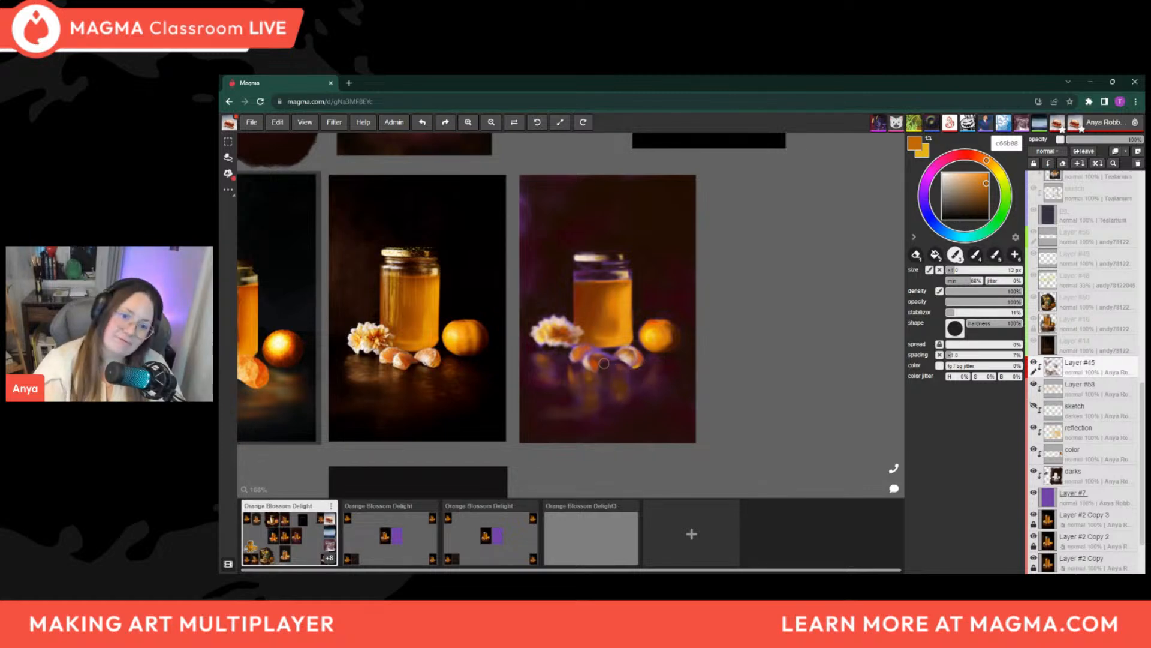
key(bracketleft)
key(bracketleft)
key(bracketleft)
key(bracketleft)
key(bracketleft)
key(bracketleft)
key(bracketleft)
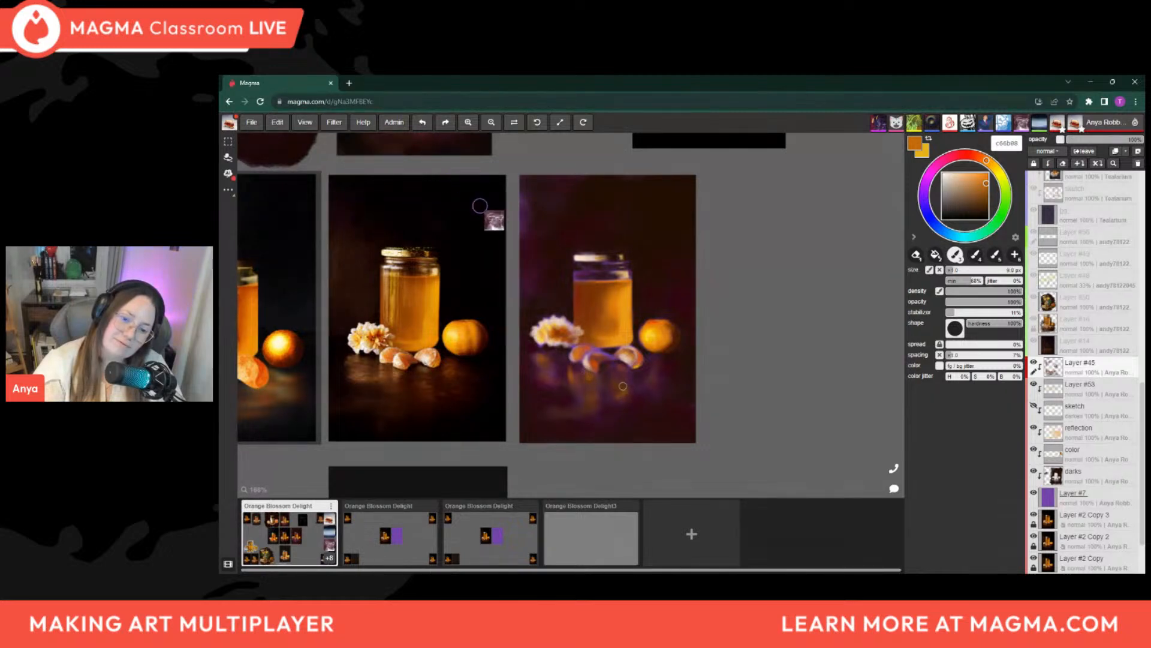
key(bracketleft)
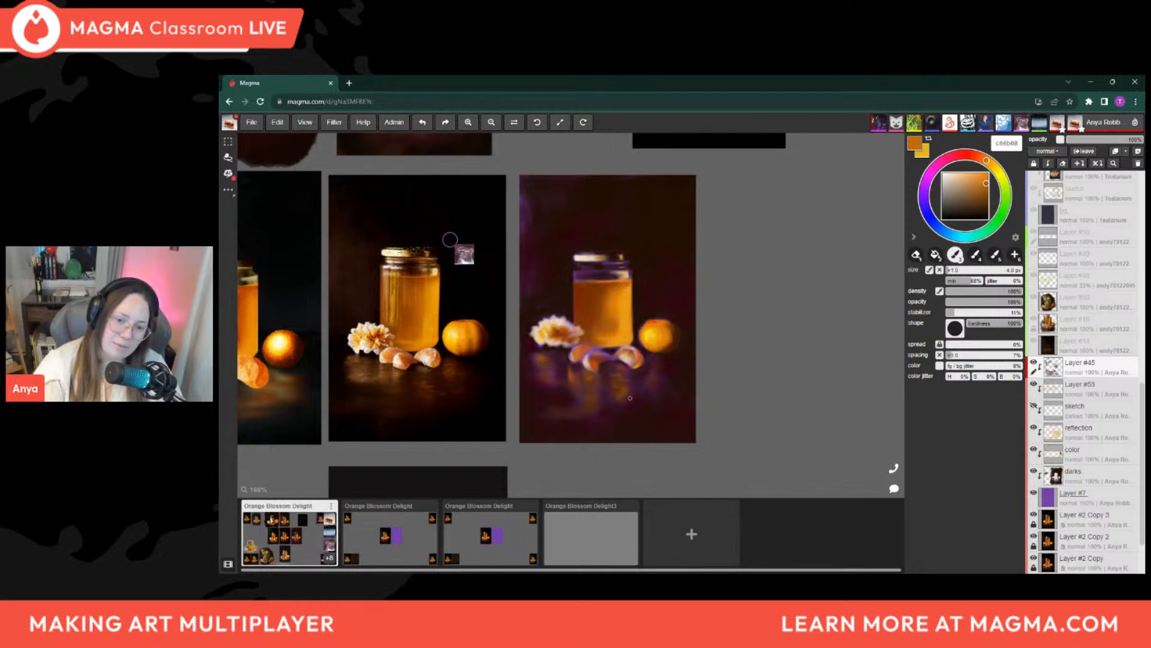
key(bracketleft)
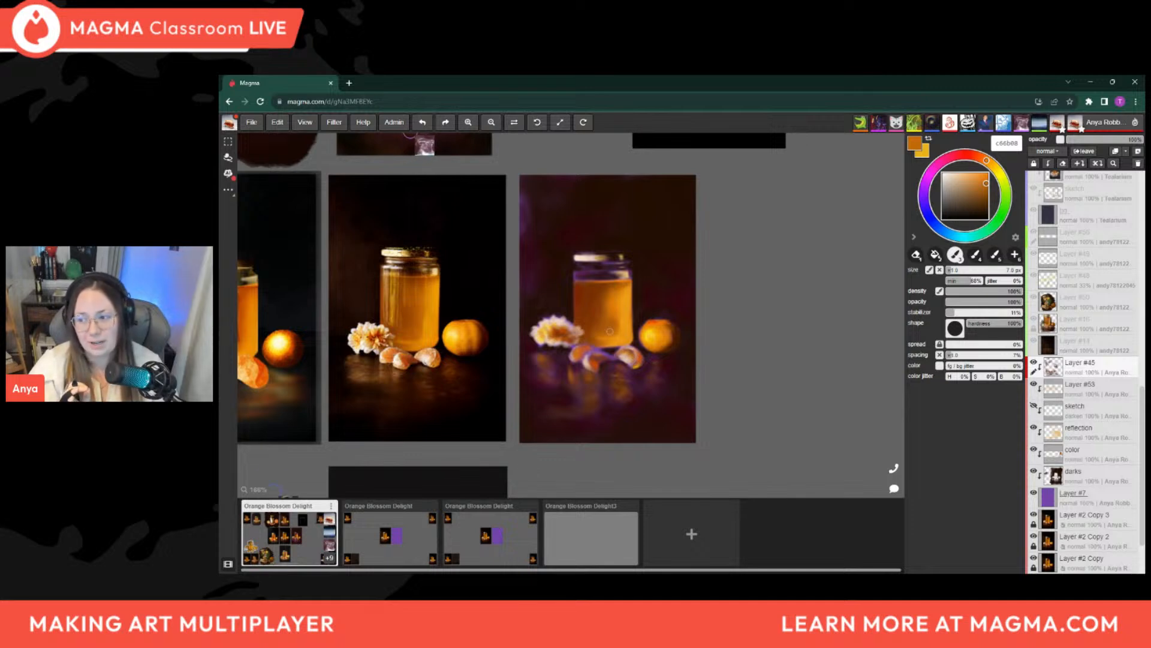
Sample browns around the whole orange, ending on dark brown 241109, to shade the purple panel's jar
scroll(586, 331, up, 5)
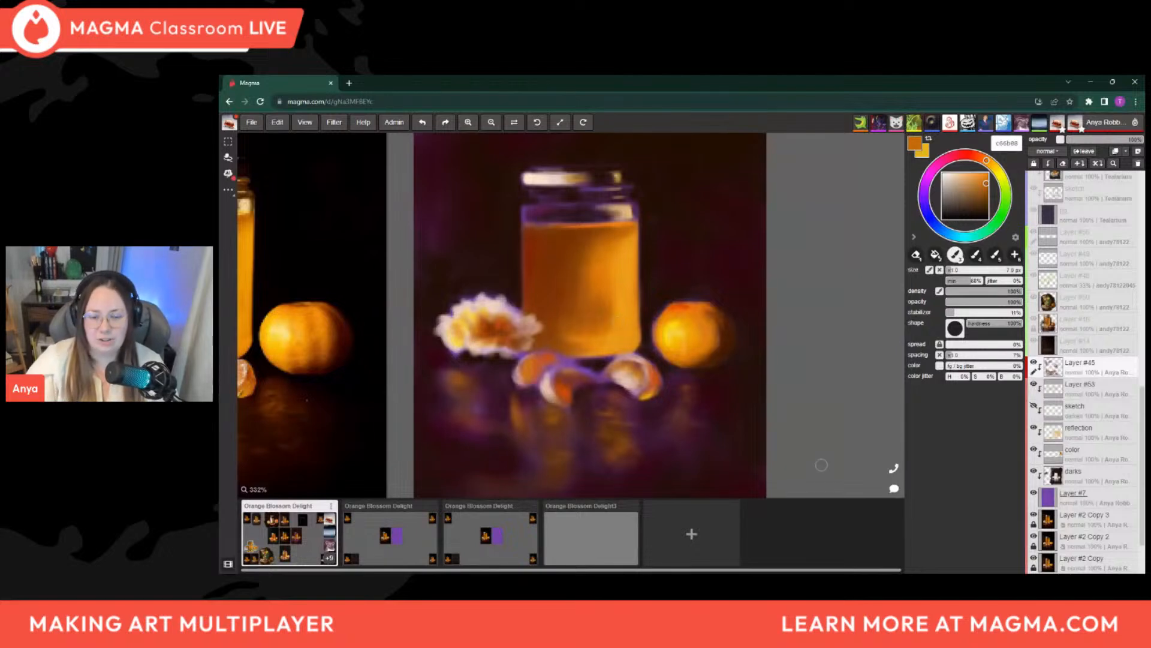
scroll(756, 453, down, 5)
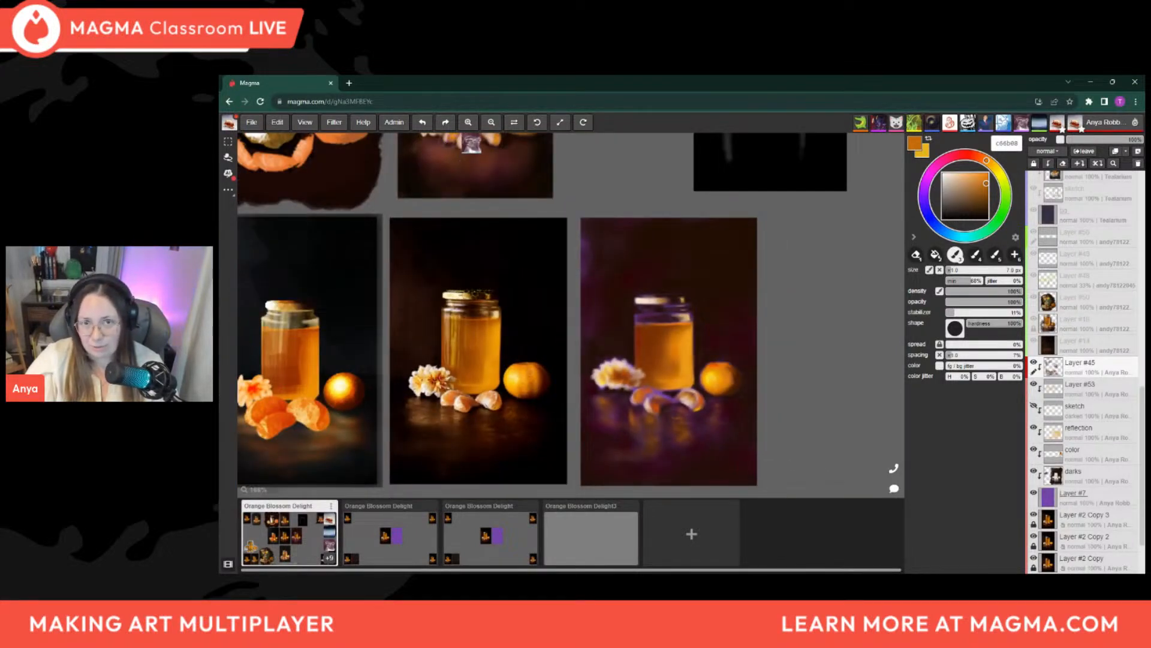
scroll(457, 387, down, 1)
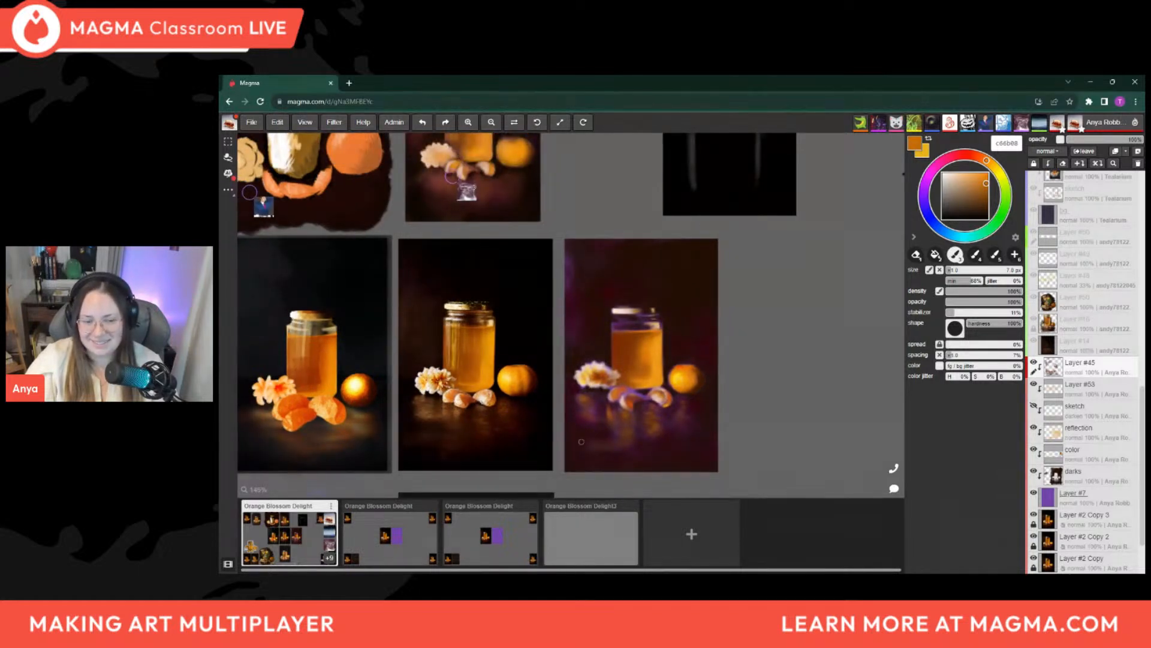
scroll(629, 439, down, 2)
scroll(728, 423, up, 2)
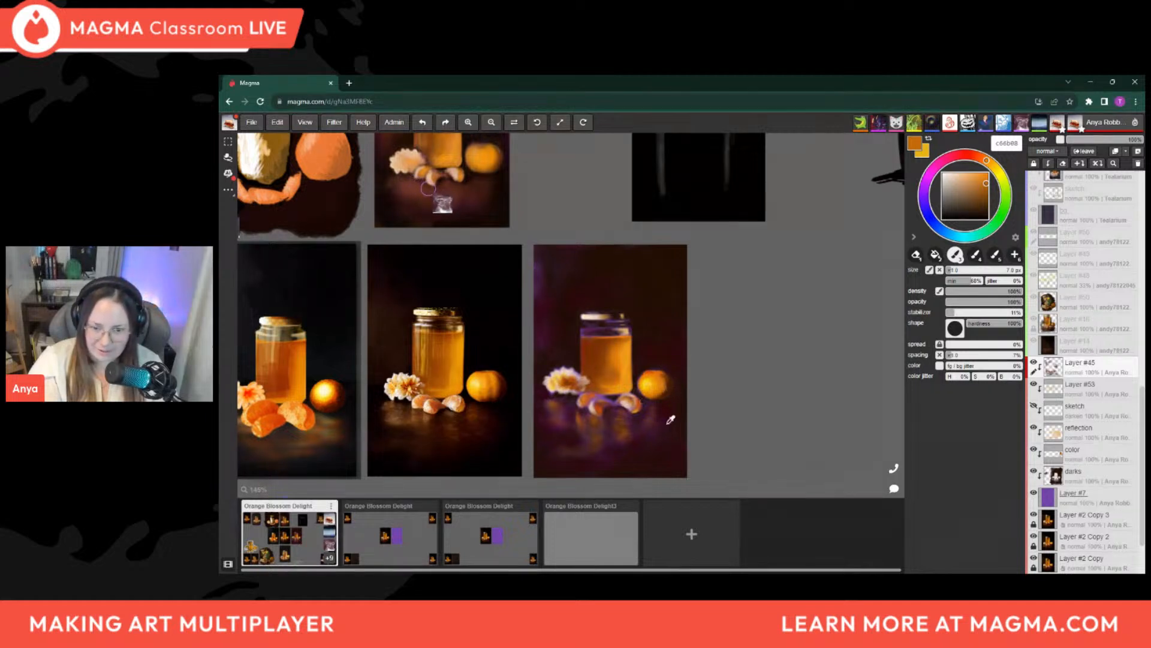
key(alt)
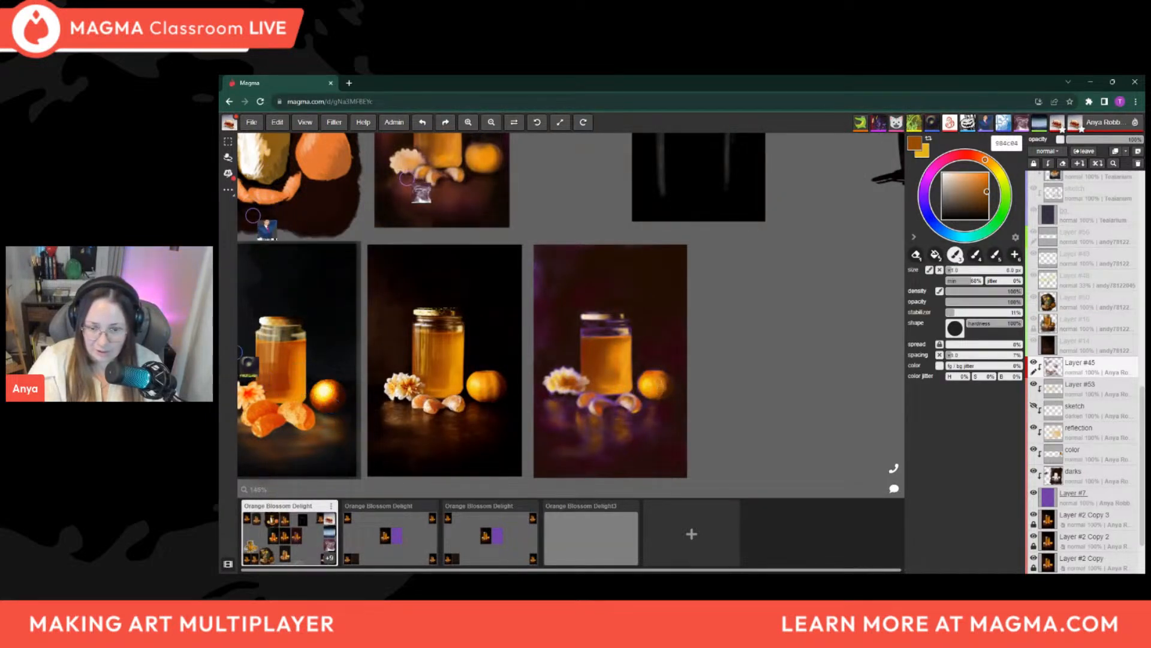
alt+click(665, 381)
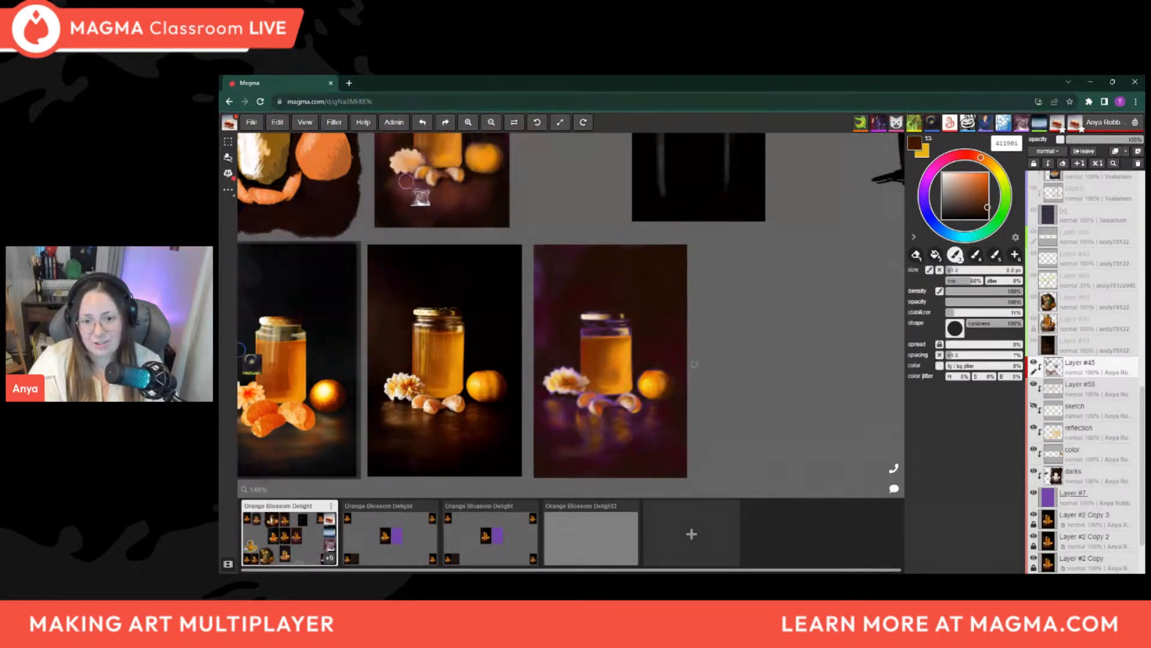
alt+click(679, 393)
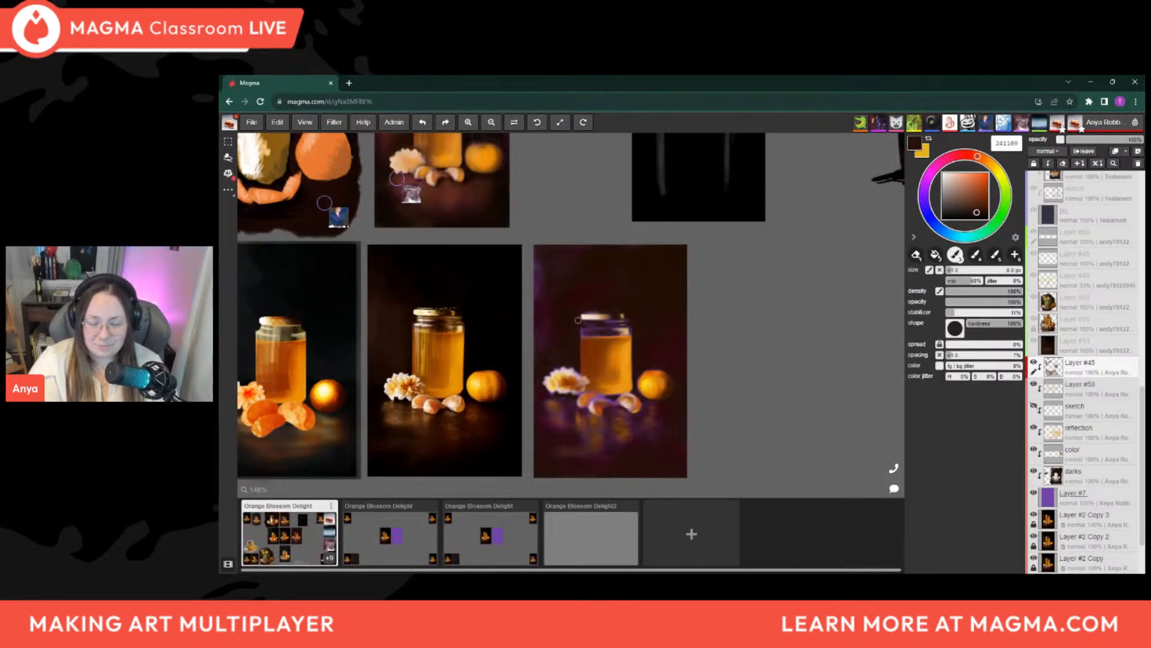
Sample pale cream from the jar lid and paint a thin highlight across the jar's neck with a smaller brush
key(alt)
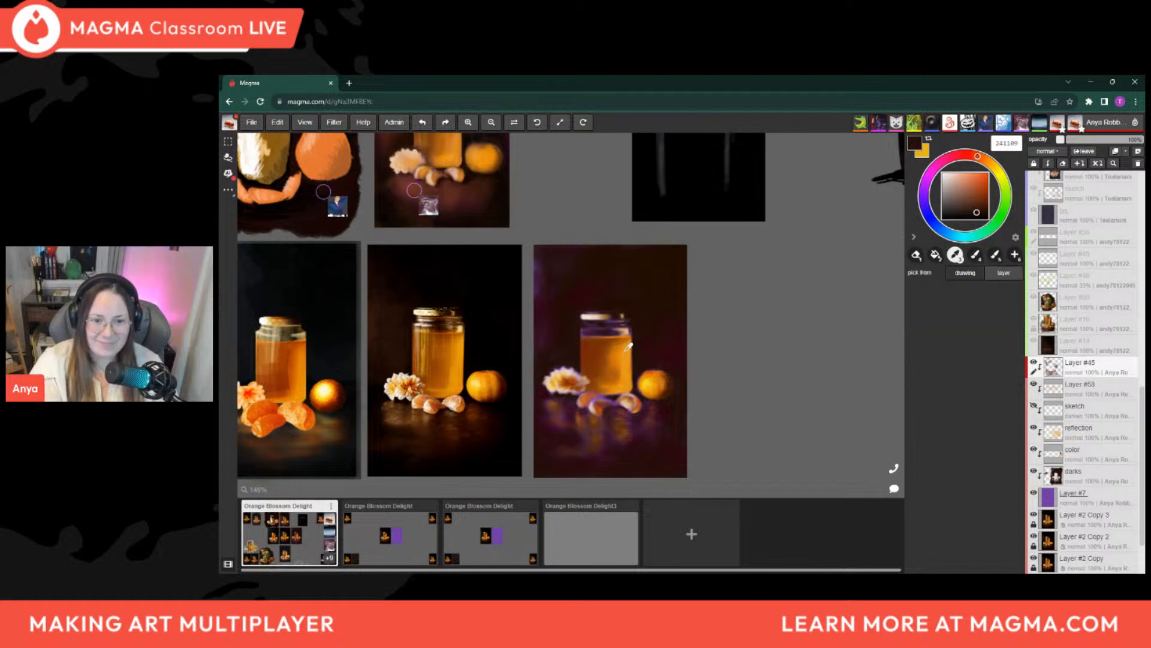
alt+click(630, 326)
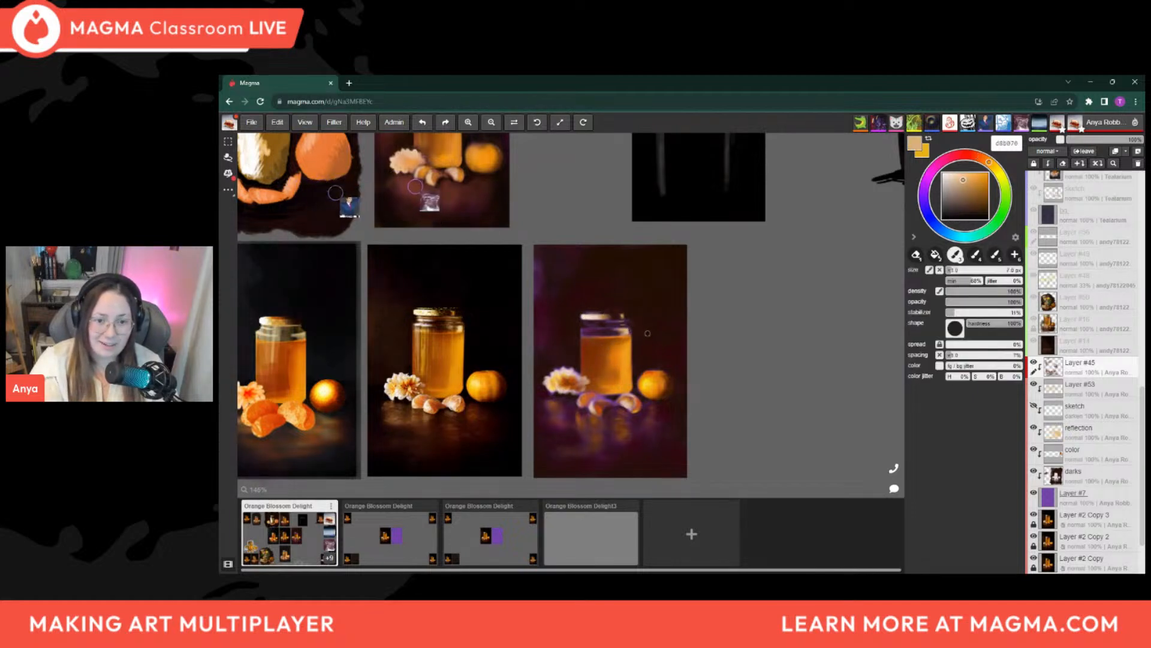
alt+click(596, 312)
key(bracketleft)
key(bracketleft)
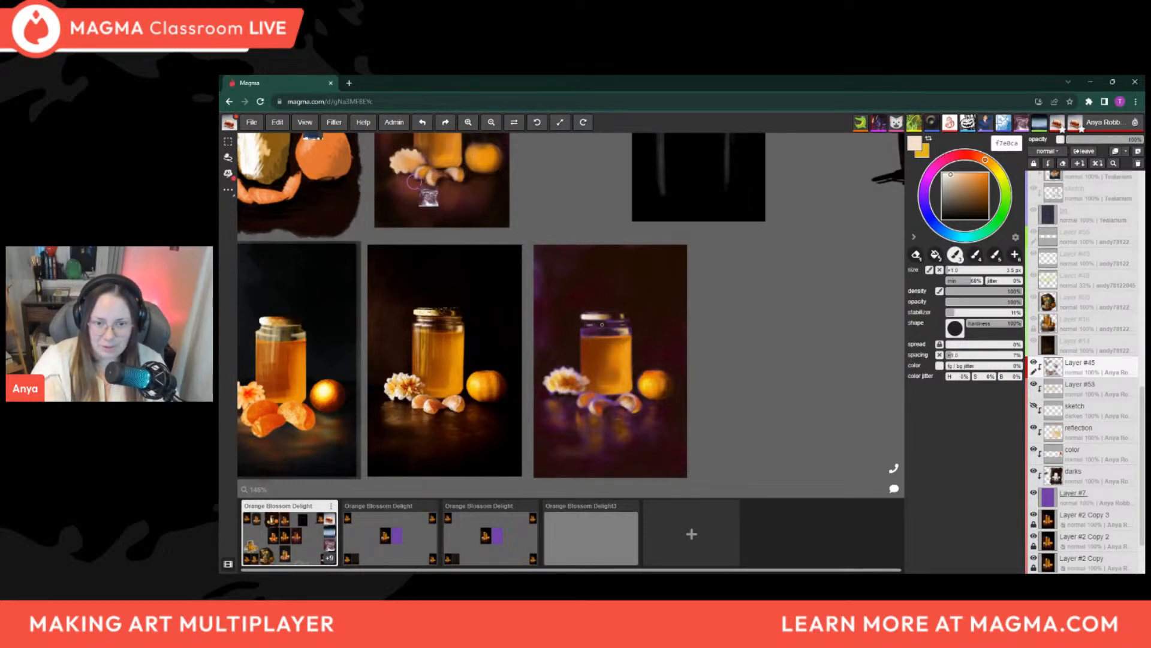
drag(588, 324, 598, 324)
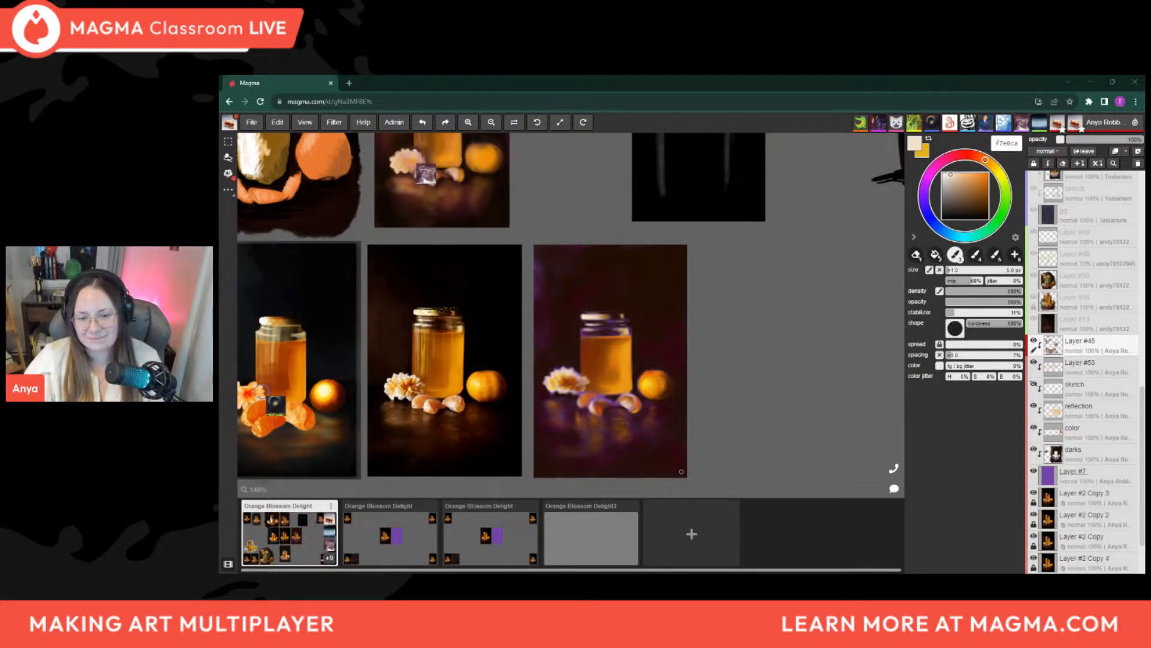
Examine the whole board and compare the purple panel with the other honey jar studies
scroll(625, 402, down, 2)
scroll(574, 307, down, 4)
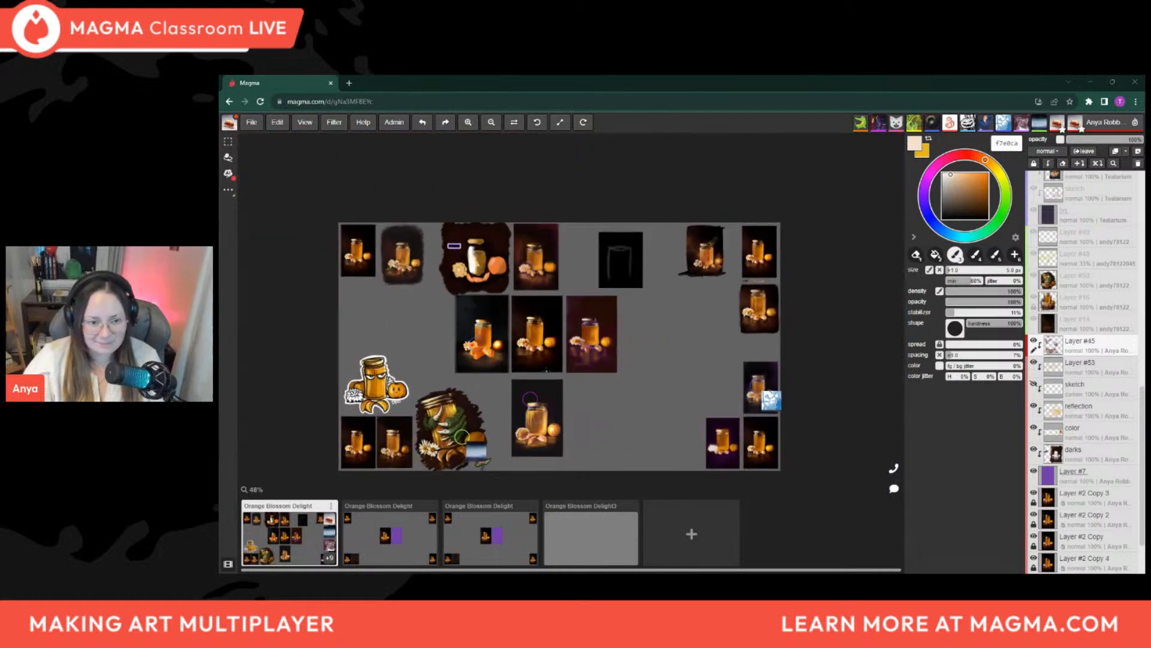
drag(648, 362, 725, 356)
scroll(632, 330, down, 2)
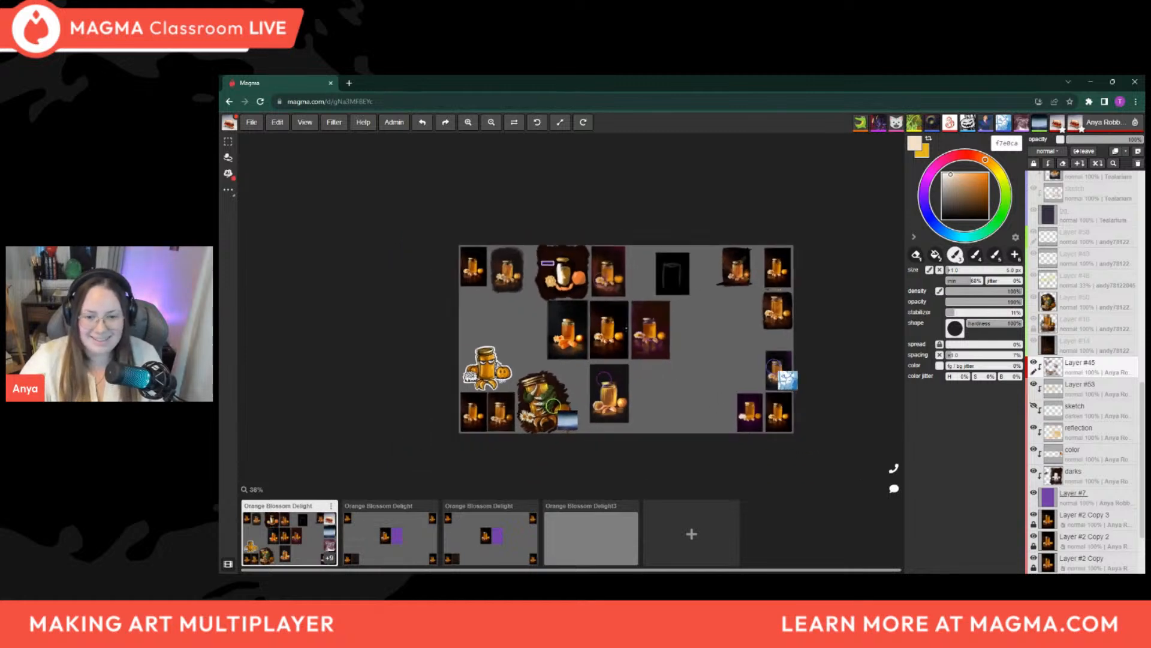
scroll(633, 430, up, 1)
scroll(632, 388, up, 3)
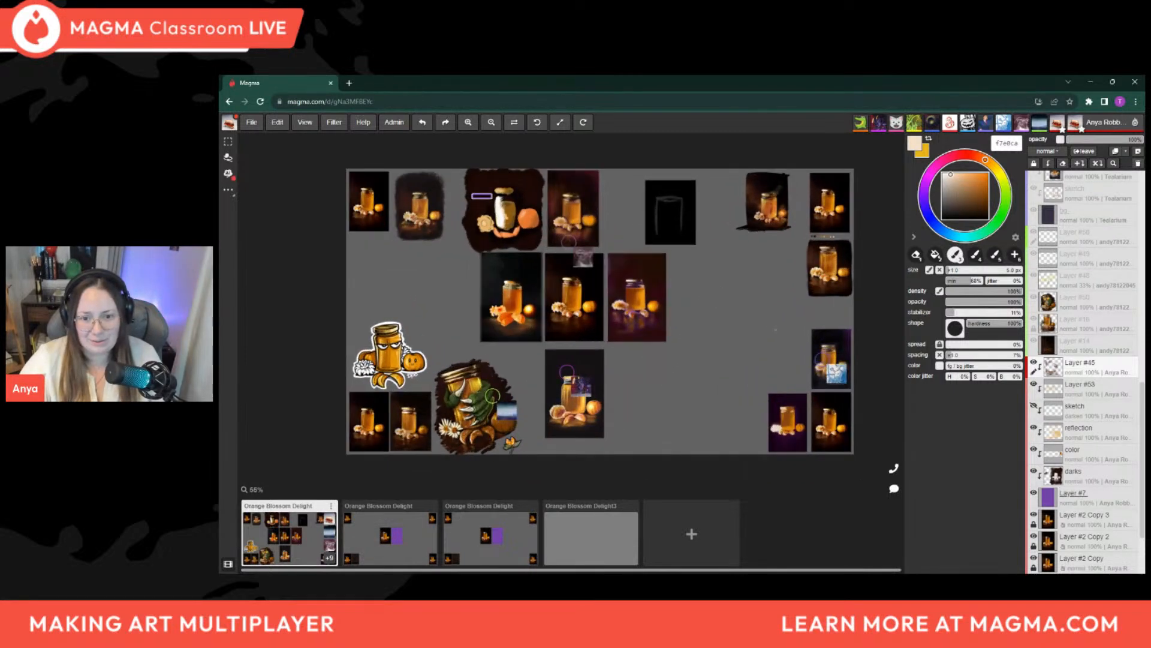
mouse_move(636, 415)
mouse_down()
mouse_move(611, 417)
mouse_move(625, 415)
mouse_up()
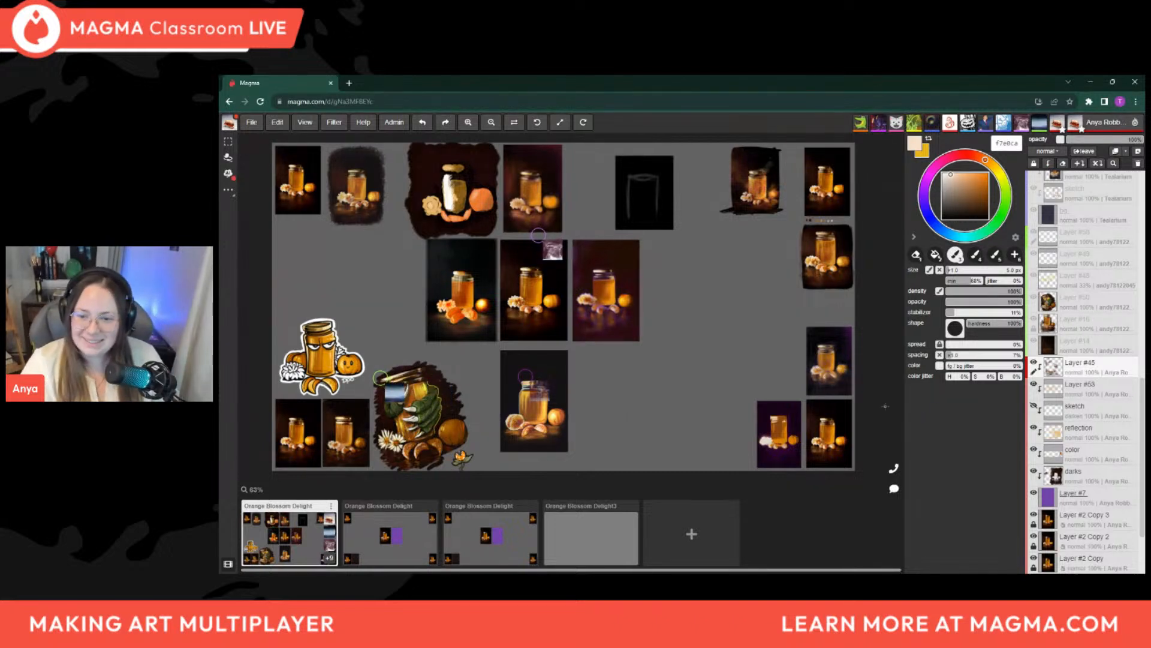
drag(817, 387, 778, 389)
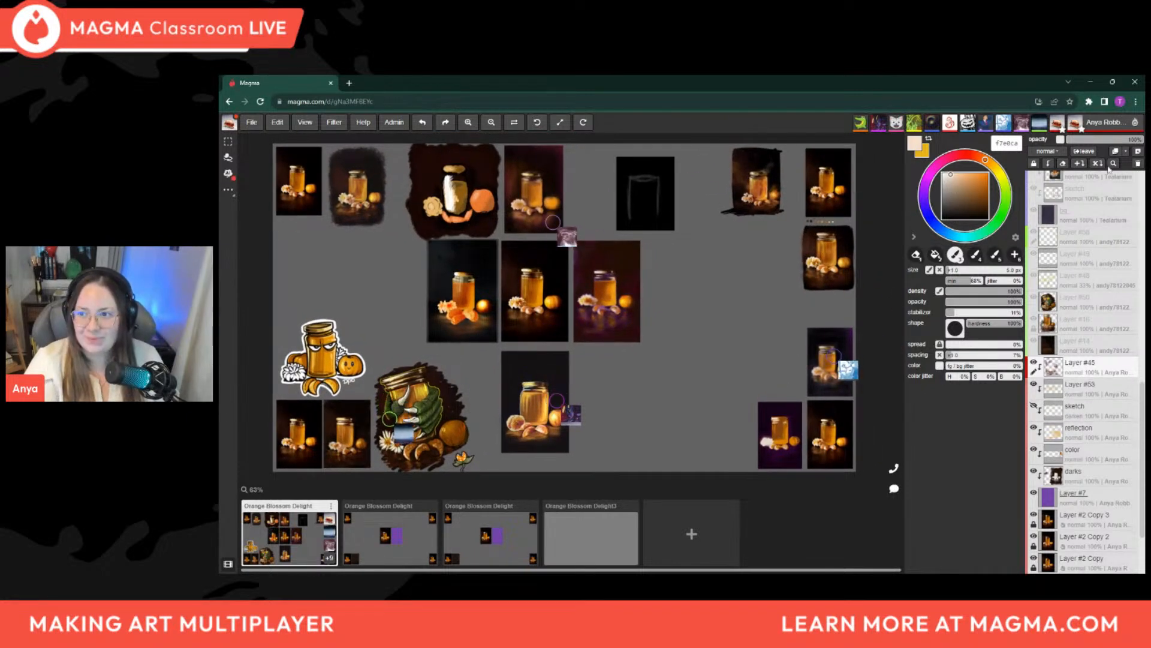
Add a new empty layer directly above Layer #45 and return to a close view of the purple panel
click(1137, 152)
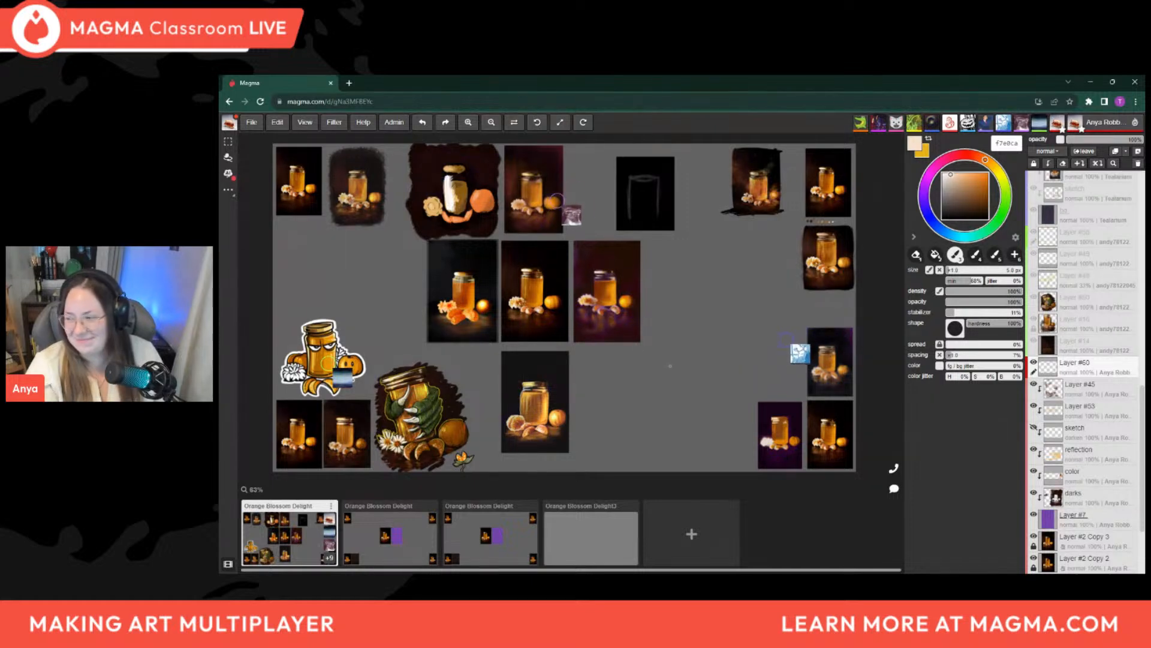
drag(662, 362, 673, 383)
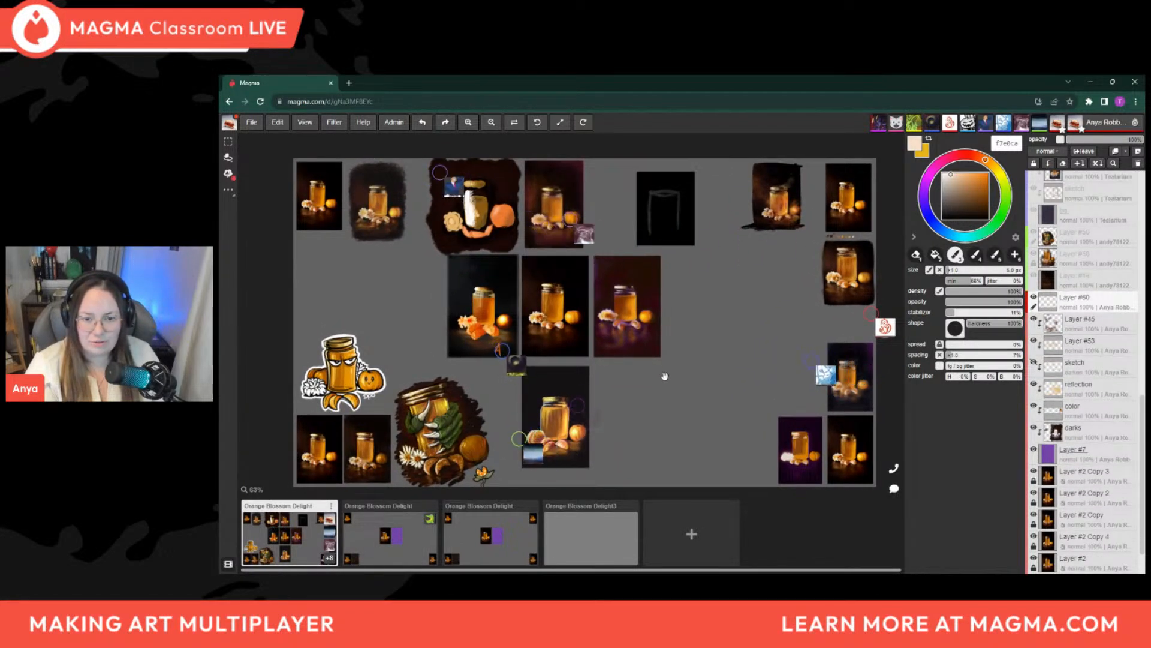
mouse_move(671, 383)
mouse_down()
mouse_move(664, 376)
mouse_move(678, 381)
mouse_up()
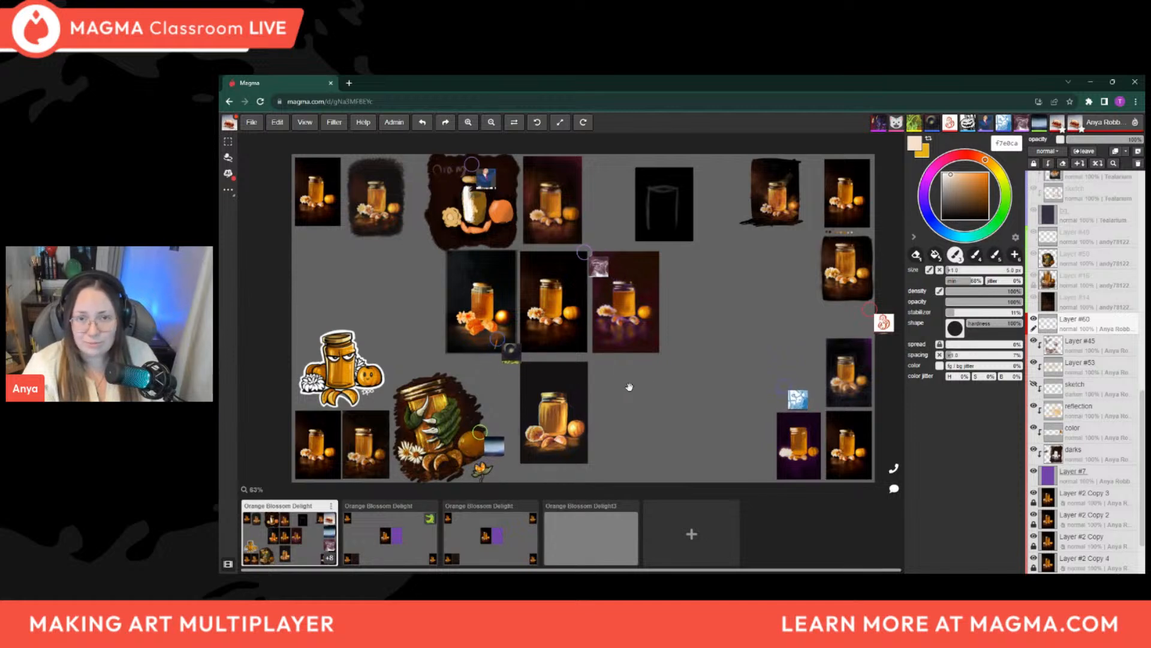
drag(635, 383, 676, 380)
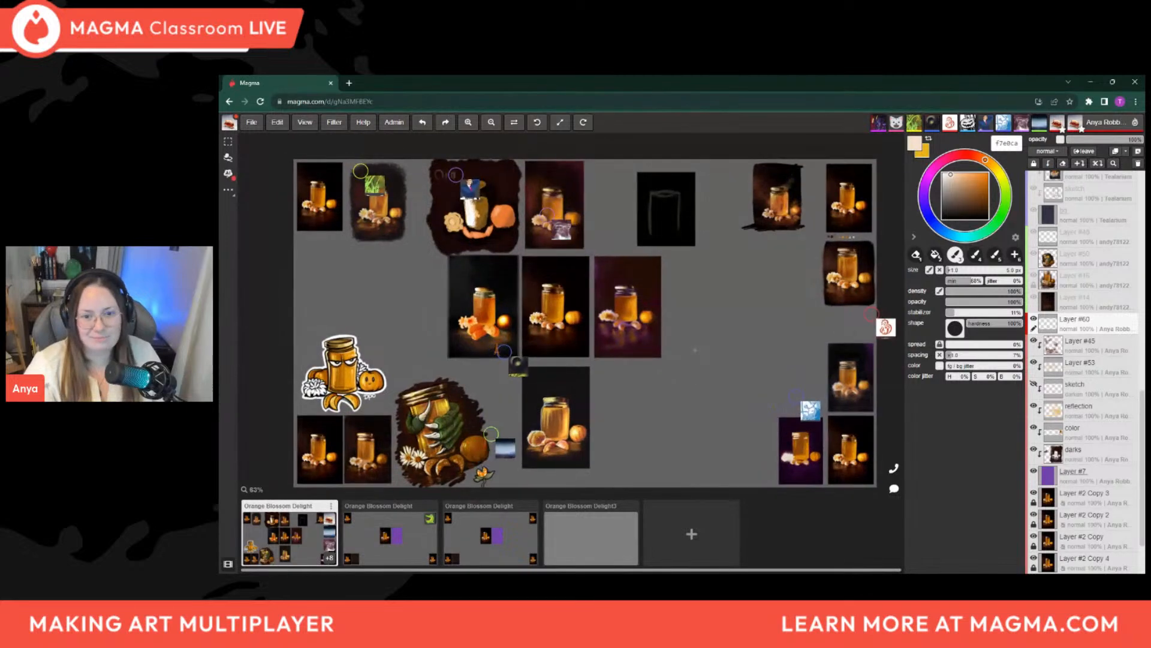
scroll(645, 328, up, 3)
scroll(665, 348, down, 2)
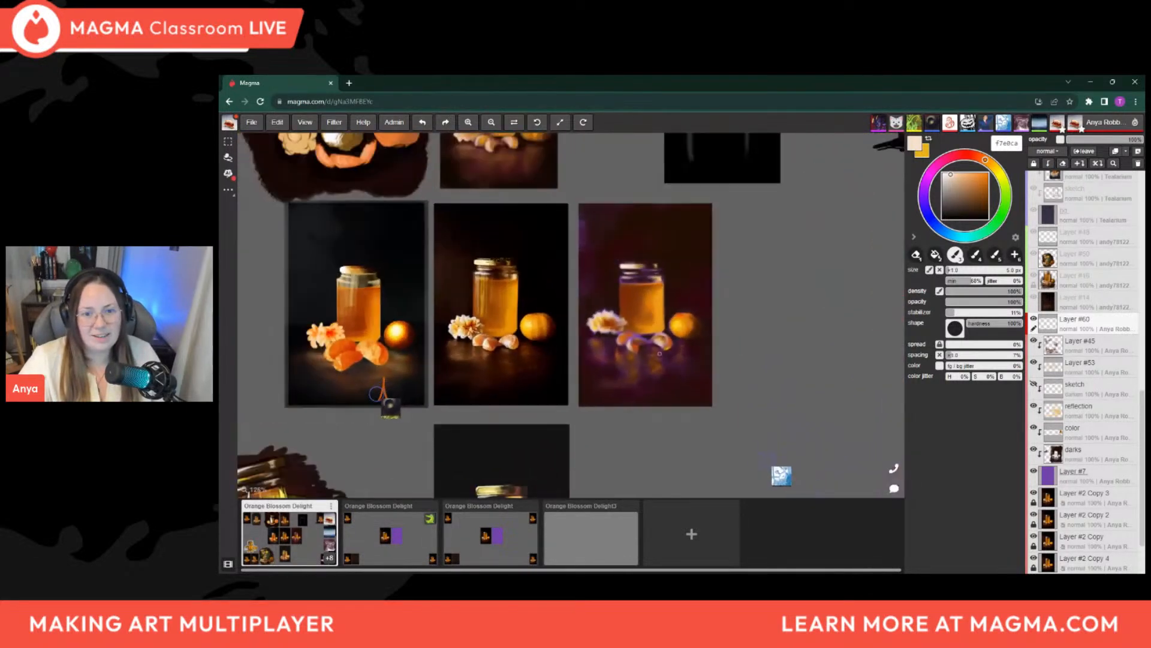
scroll(599, 230, up, 2)
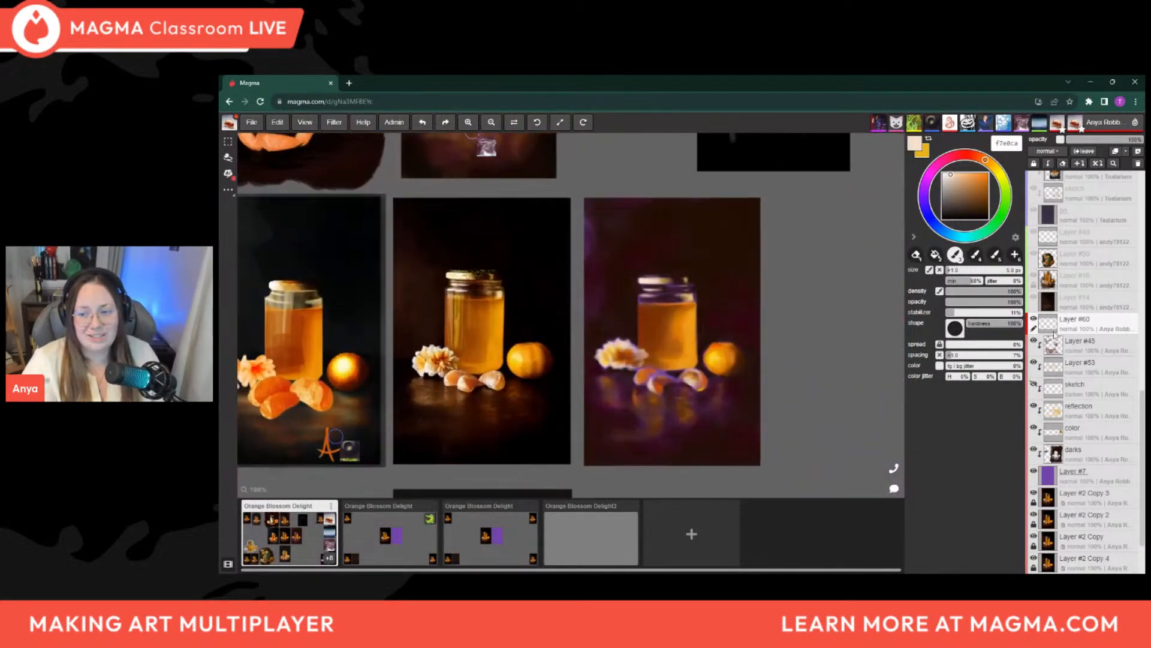
On Layer #45, darken the purple panel's background above and to the right of the jar with black, varying the brush size
click(1080, 345)
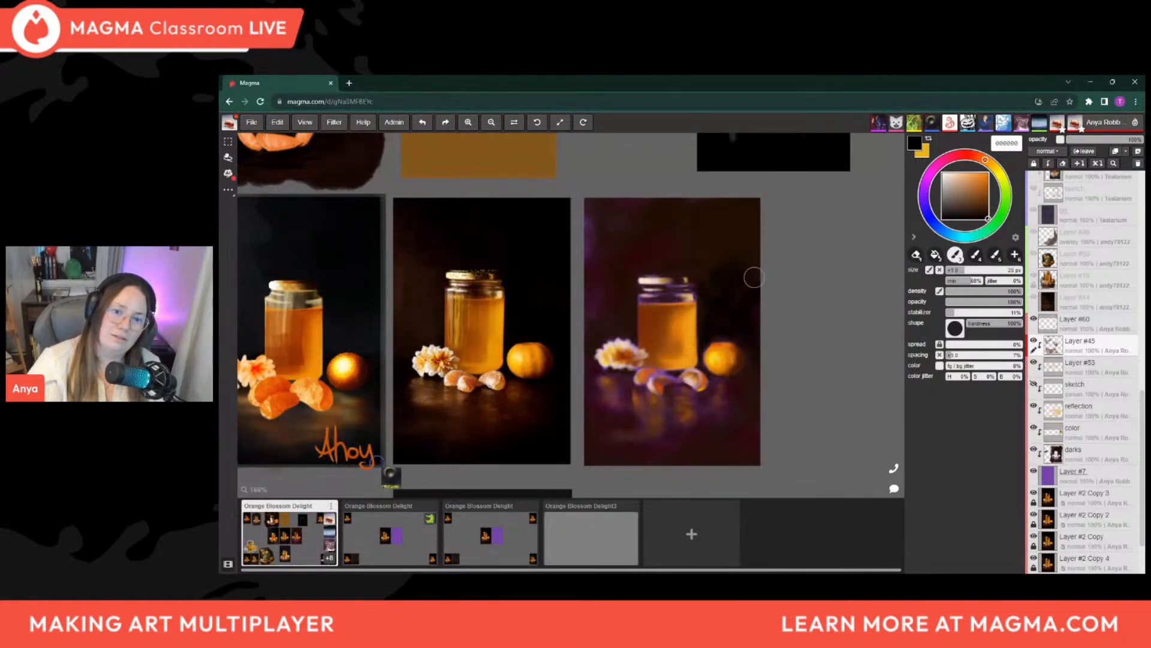
key(bracketright)
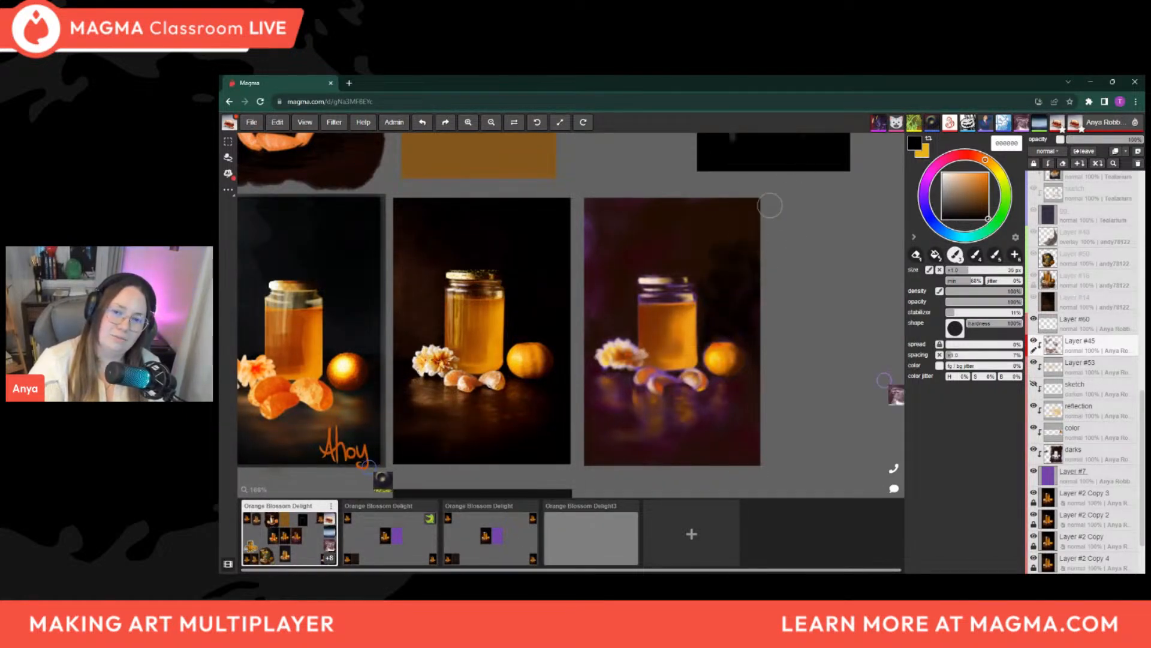
drag(759, 213, 732, 278)
key(bracketright)
key(bracketright)
key(bracketright)
key(bracketright)
key(bracketright)
drag(758, 208, 762, 284)
key(bracketright)
mouse_move(725, 219)
mouse_down()
mouse_move(686, 205)
mouse_move(717, 236)
mouse_move(735, 206)
mouse_move(694, 236)
mouse_up()
key(bracketleft)
key(bracketleft)
key(bracketleft)
key(bracketleft)
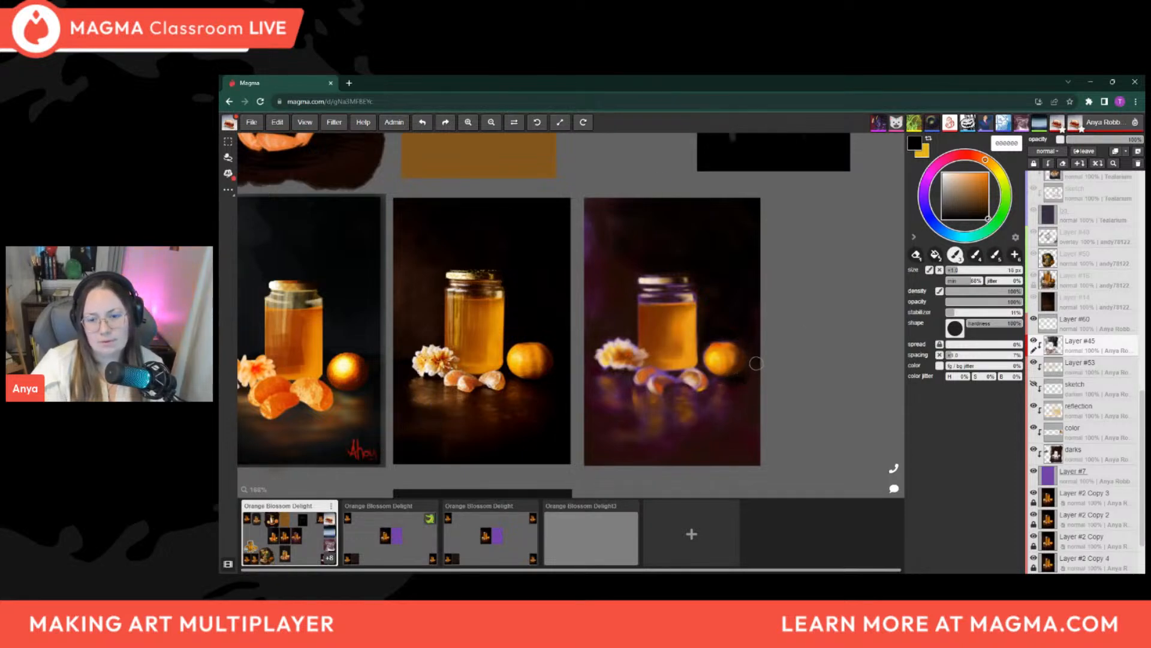
Darken the purple panel's upper and left background with black on Layer #45, setting the brush size to 35 px
key(bracketright)
key(bracketright)
key(bracketright)
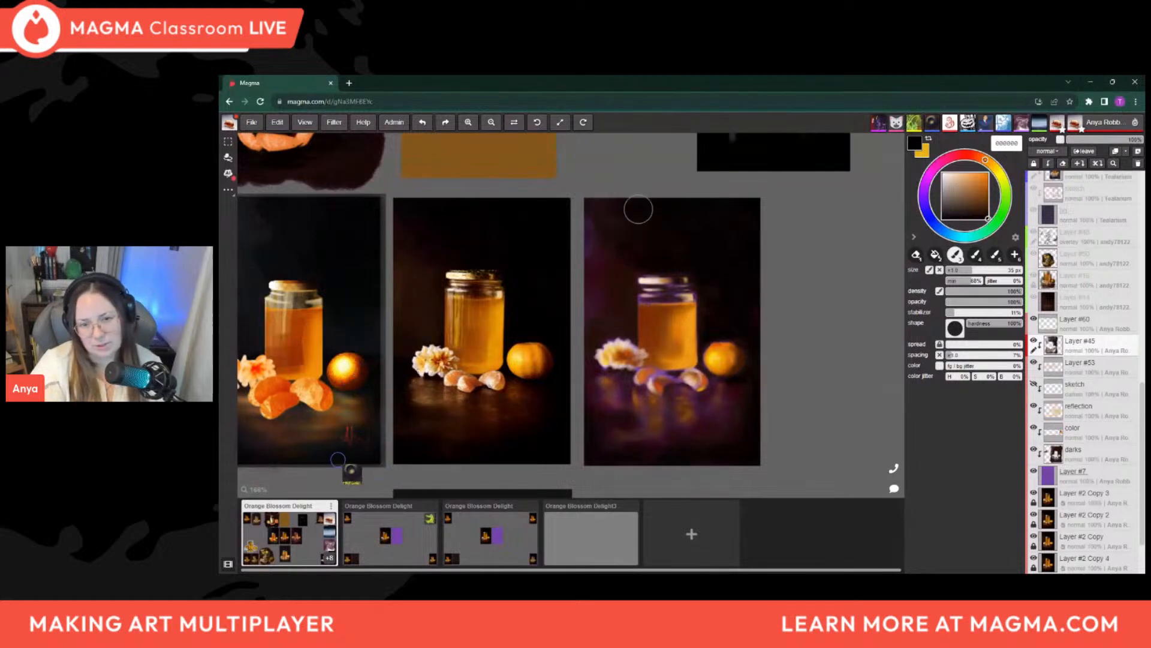
key(bracketleft)
key(bracketleft)
key(bracketleft)
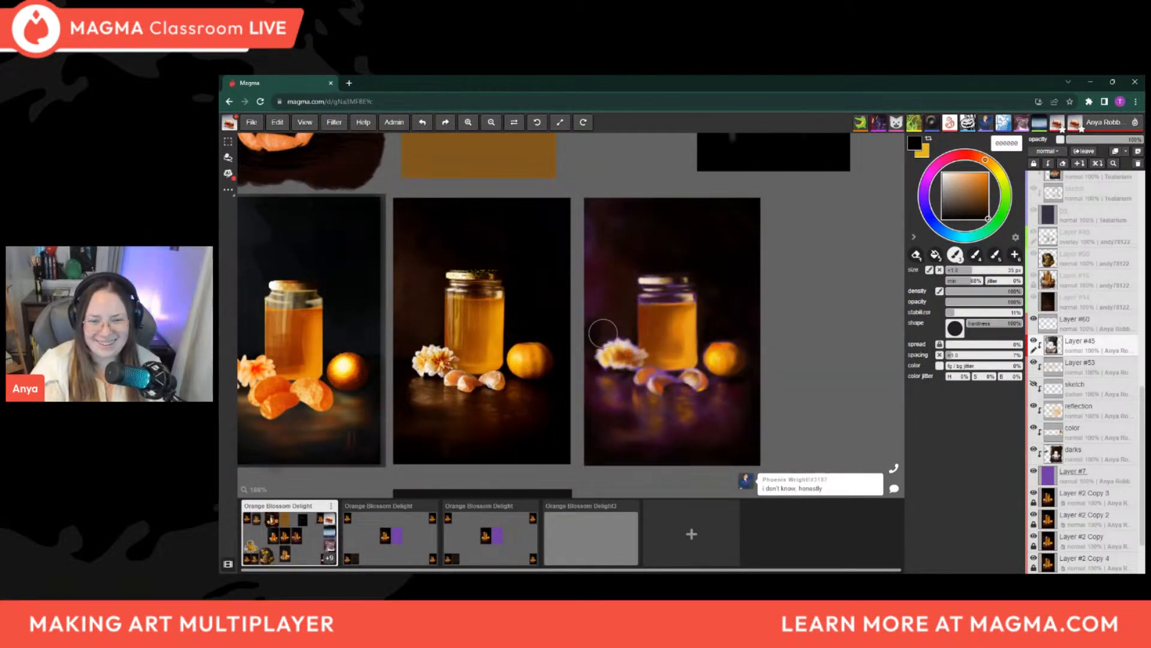
Review the darkened purple panel alongside all the other paintings on the shared board
scroll(743, 312, down, 2)
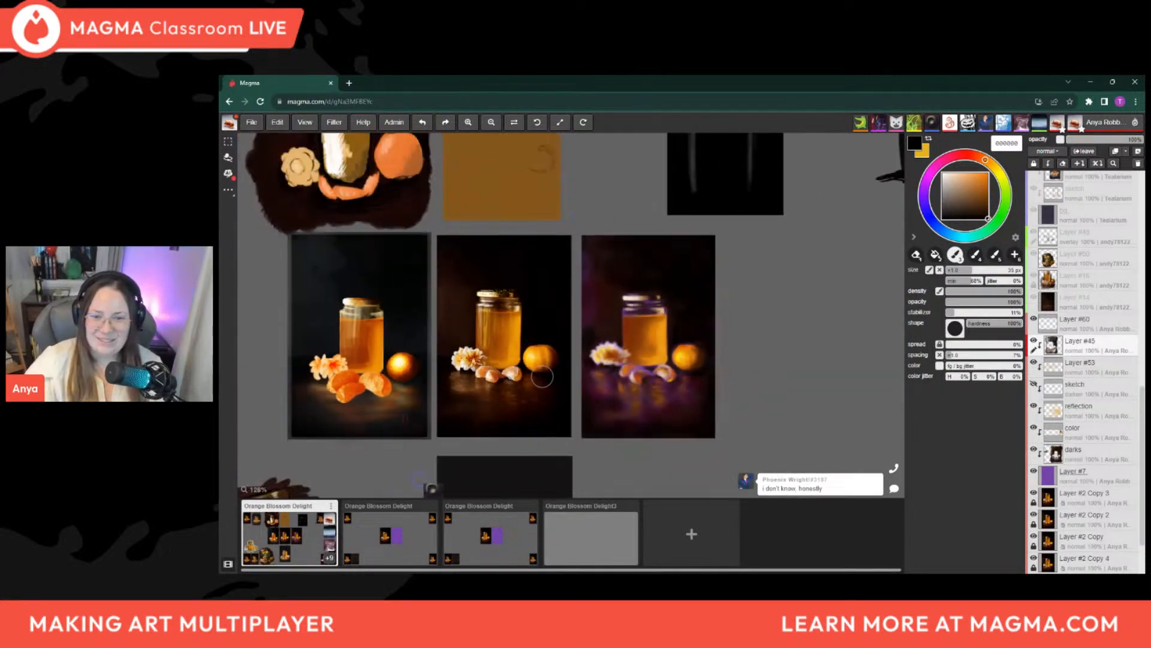
scroll(770, 361, down, 1)
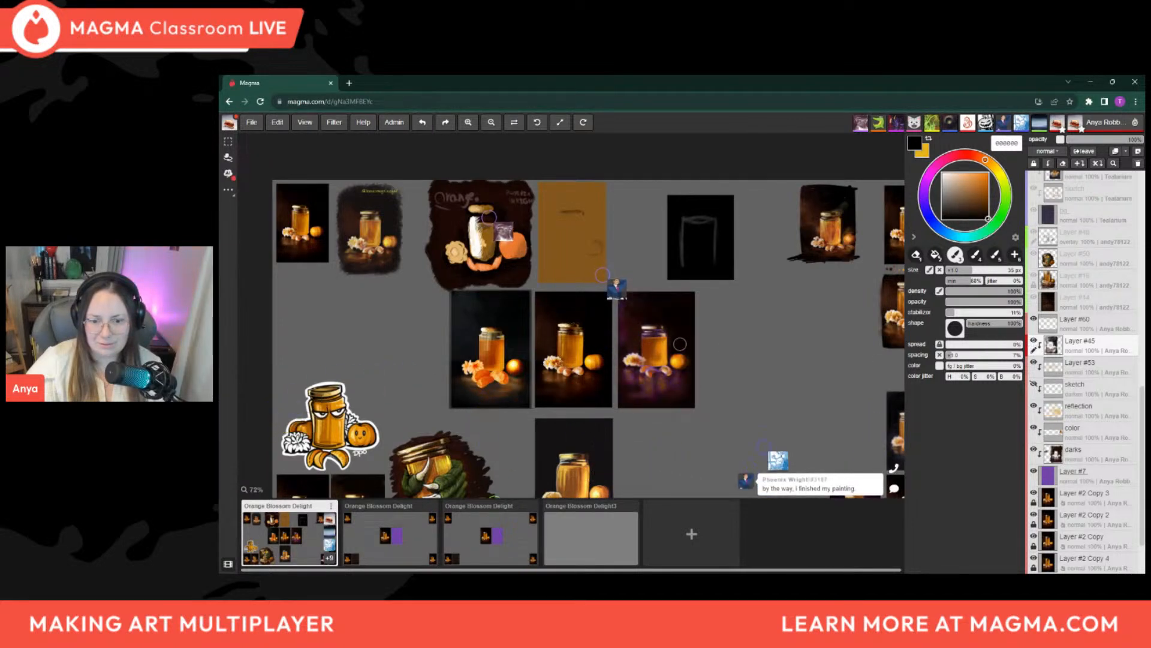
scroll(646, 346, down, 5)
scroll(673, 378, up, 4)
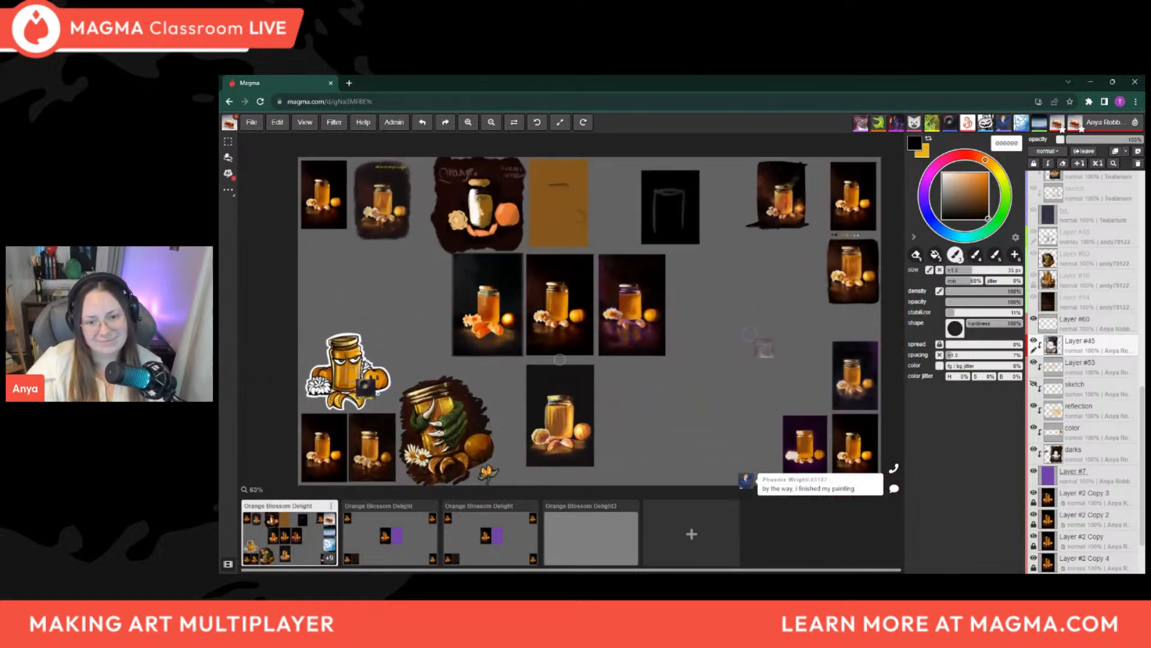
scroll(657, 384, up, 2)
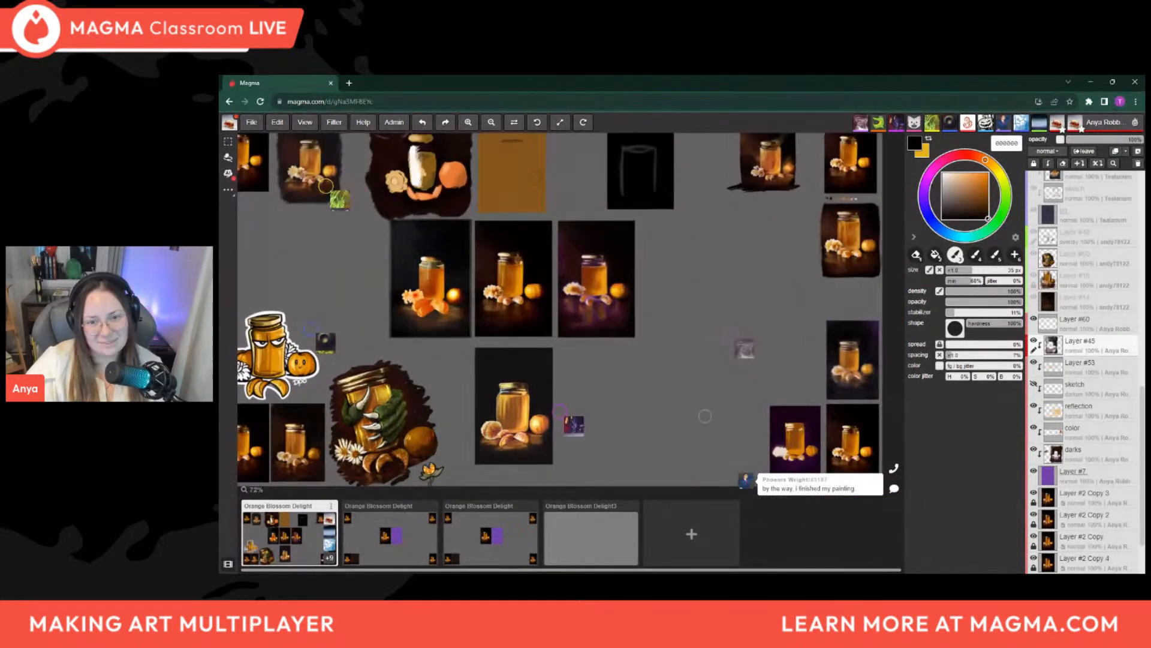
scroll(705, 415, down, 1)
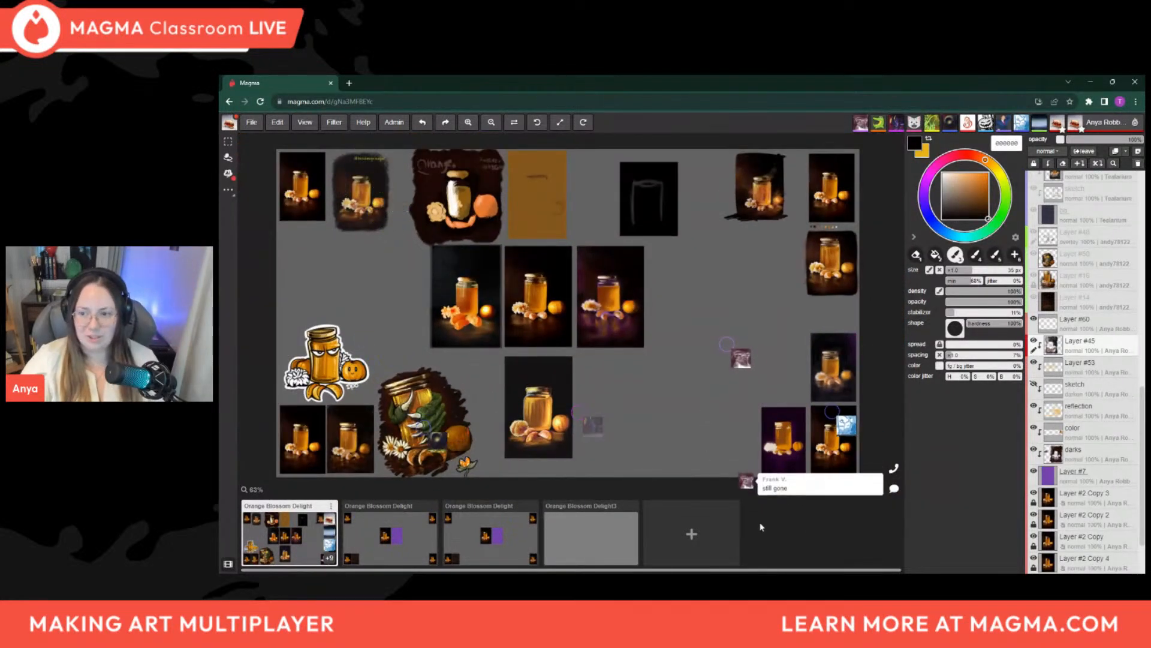
Find the participant's jar painting layer hidden behind the ochre panel and move it directly above Layer #21 Copy
scroll(1089, 377, up, 4)
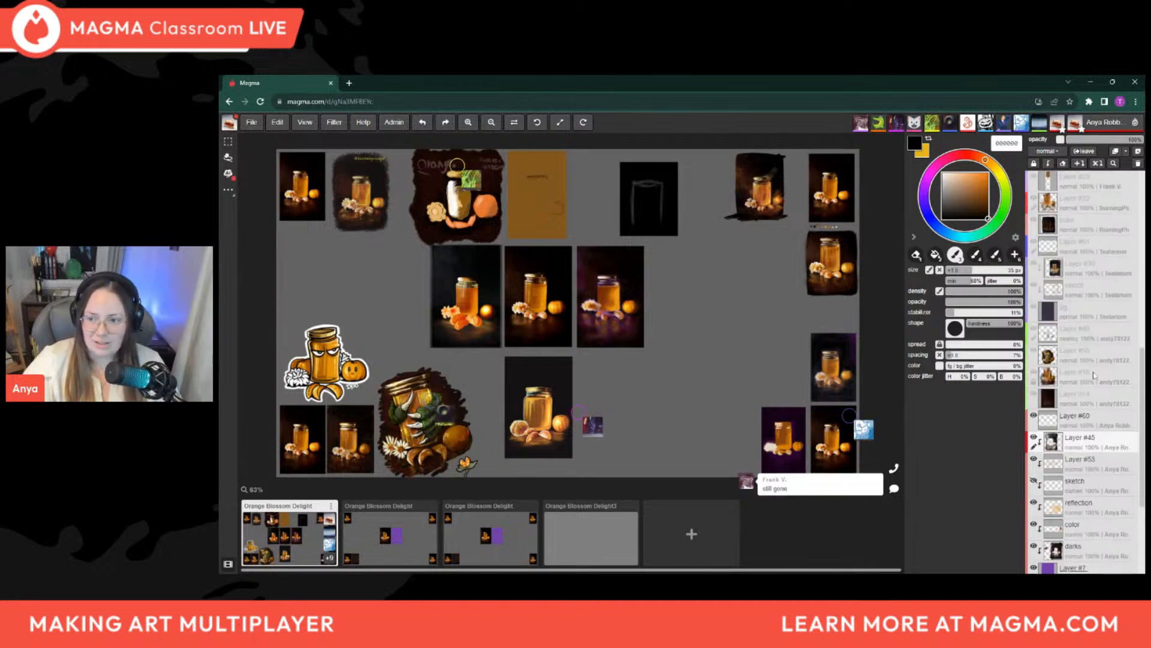
scroll(1091, 376, up, 3)
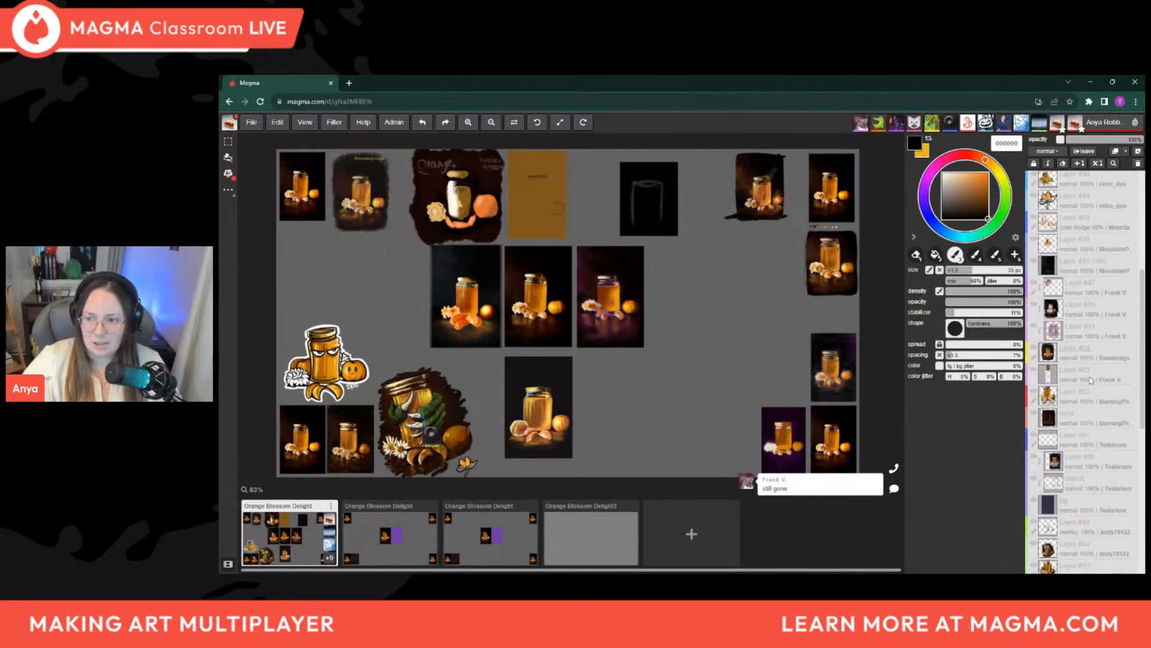
scroll(1086, 382, up, 2)
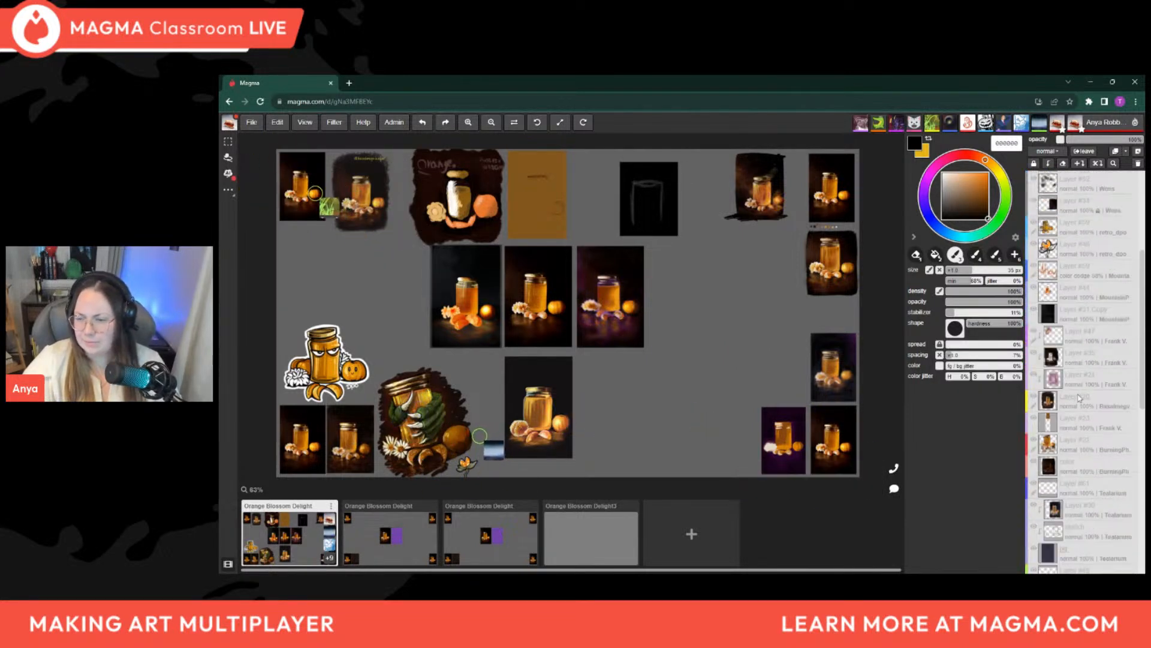
scroll(1090, 419, down, 2)
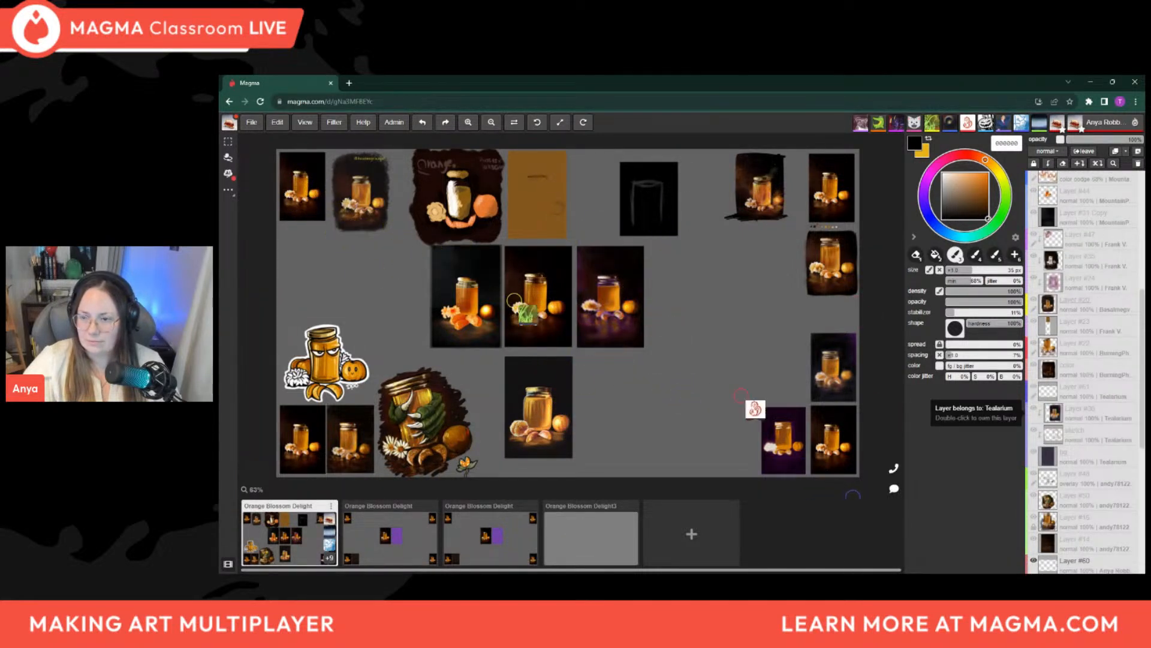
scroll(1100, 407, up, 1)
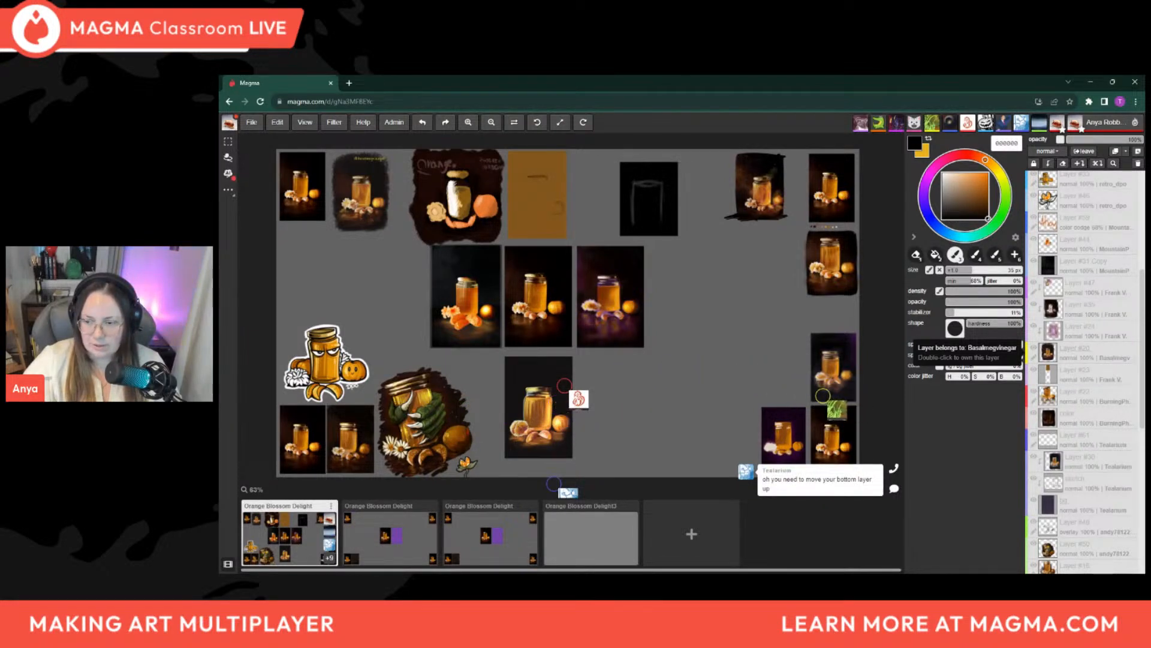
scroll(1112, 354, down, 1)
scroll(1108, 354, up, 1)
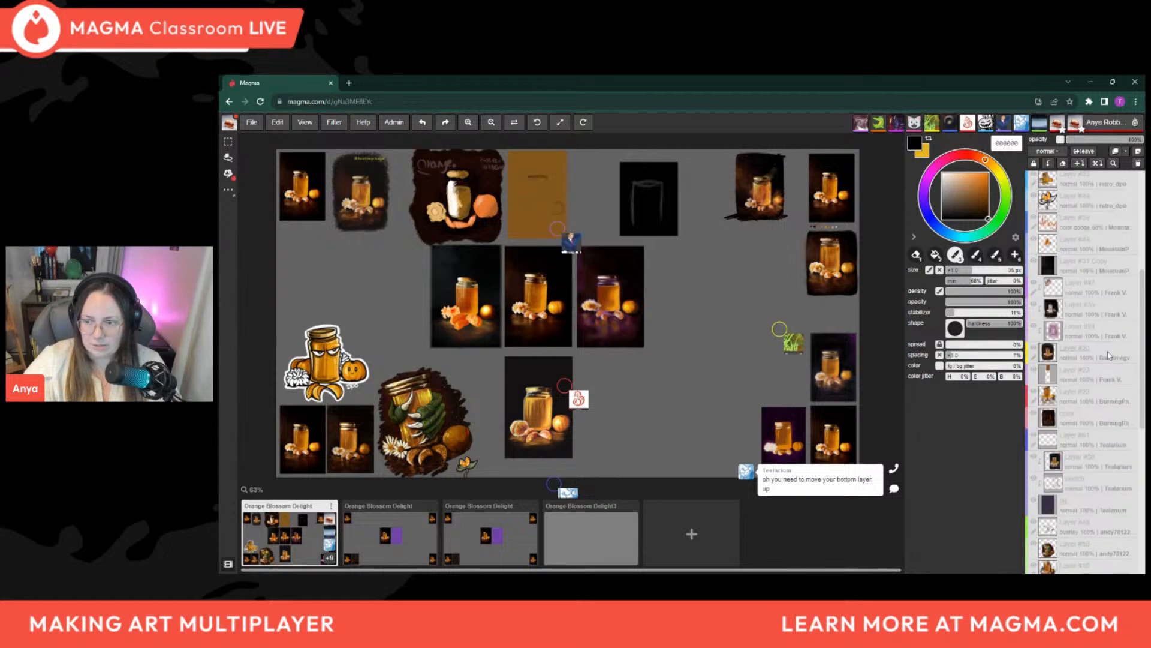
drag(1108, 357, 1113, 269)
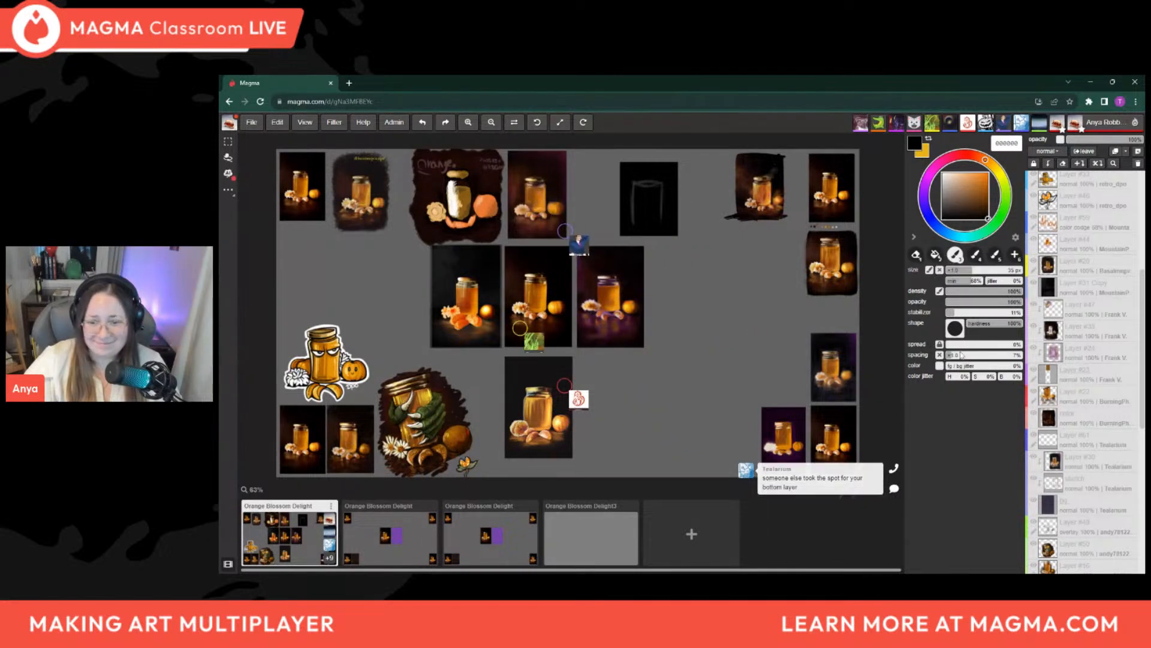
Examine the uncovered jar painting in the board's top row and compare it with the three central studies
scroll(526, 398, down, 2)
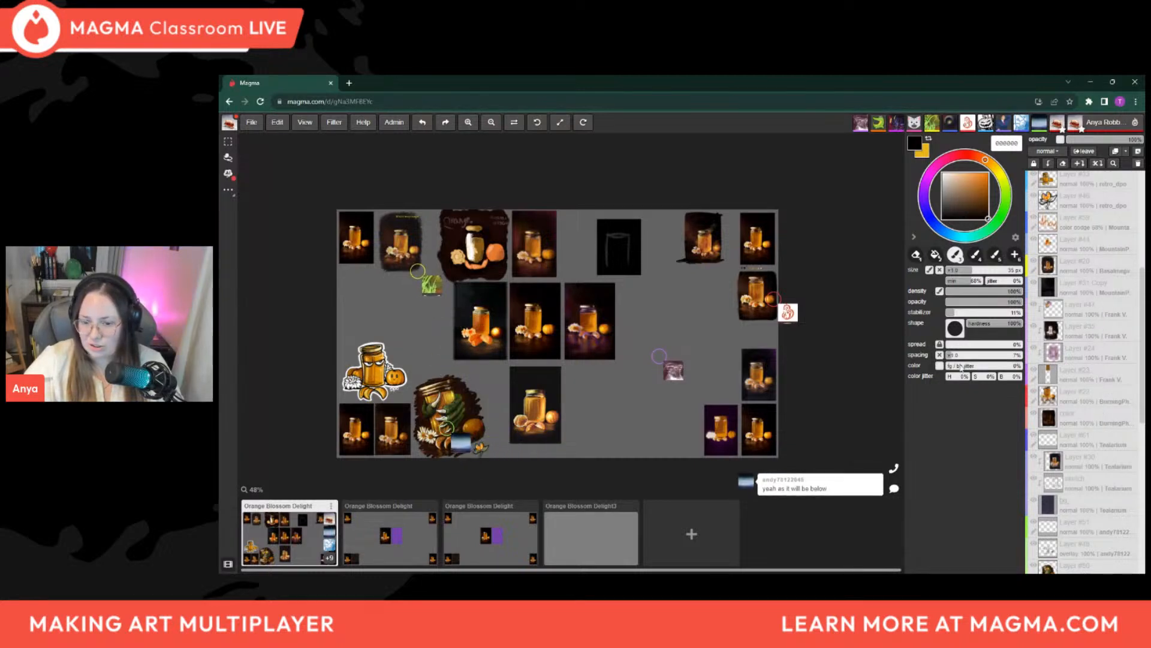
scroll(604, 343, down, 2)
scroll(491, 402, up, 2)
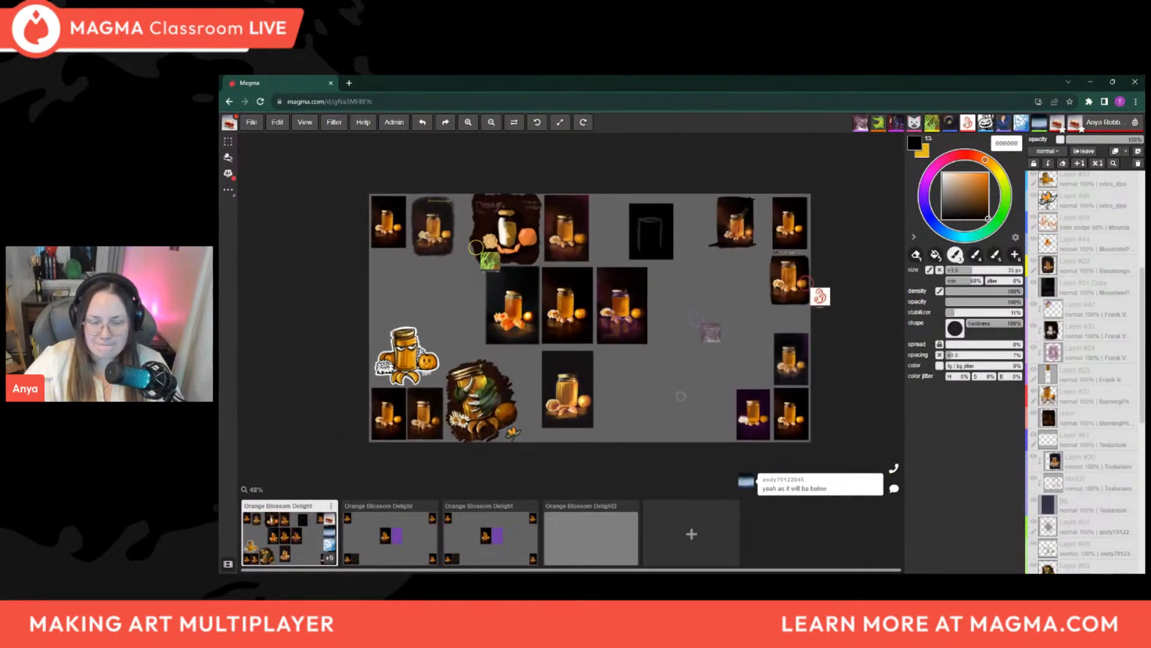
scroll(659, 371, up, 4)
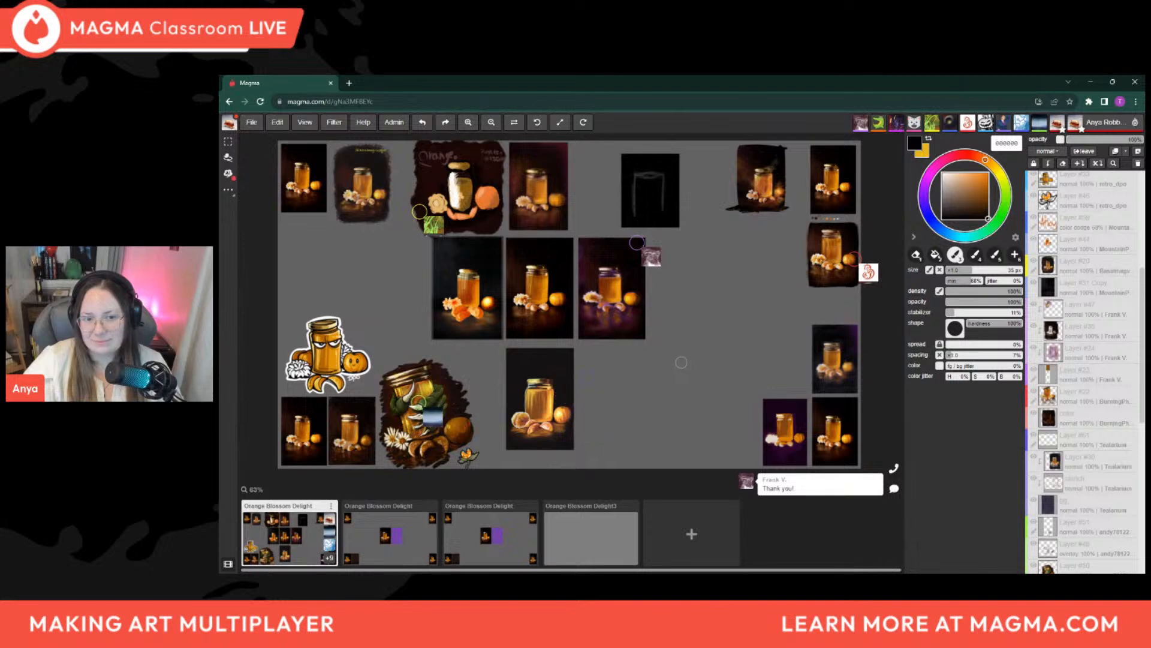
scroll(600, 288, up, 1)
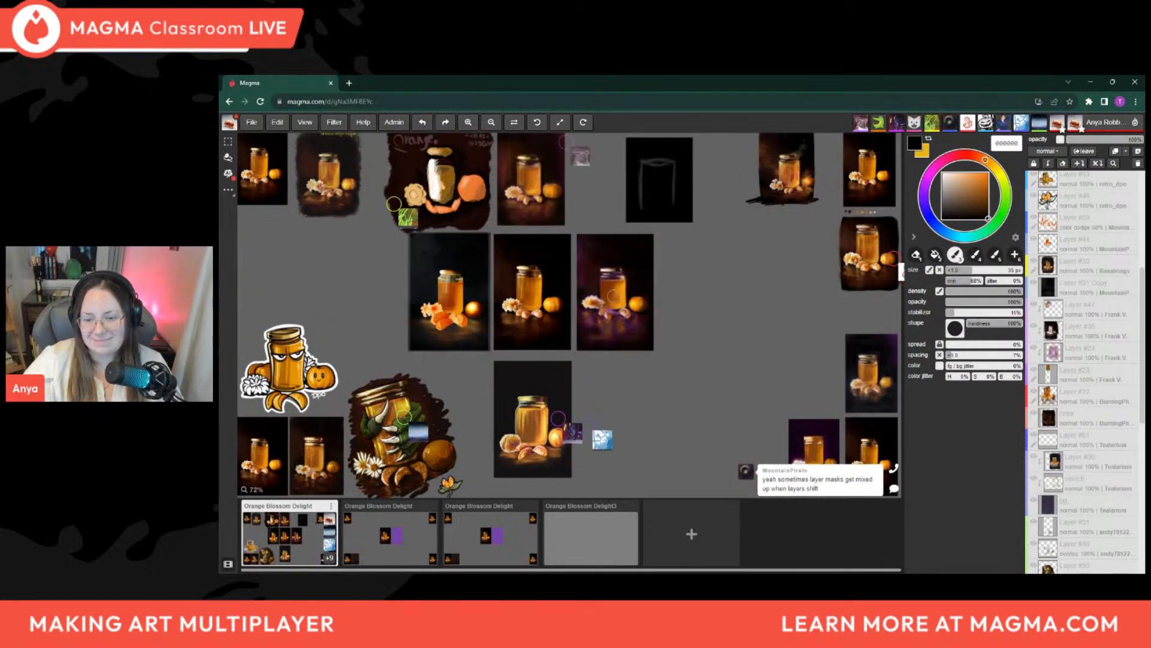
scroll(613, 295, up, 1)
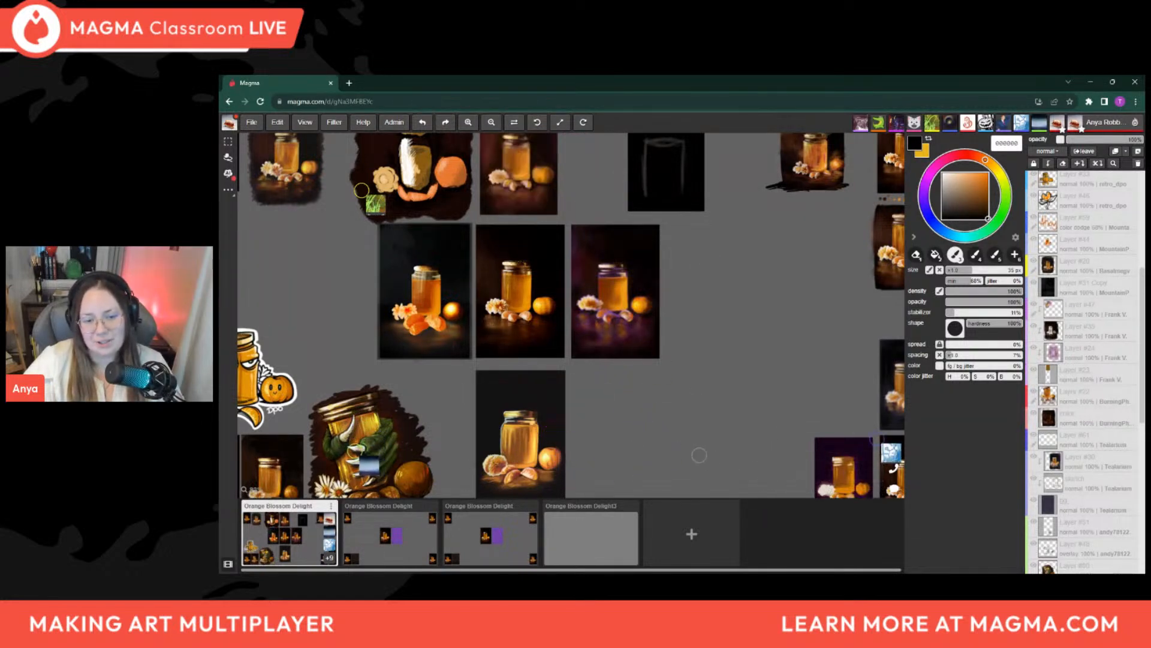
scroll(657, 403, down, 3)
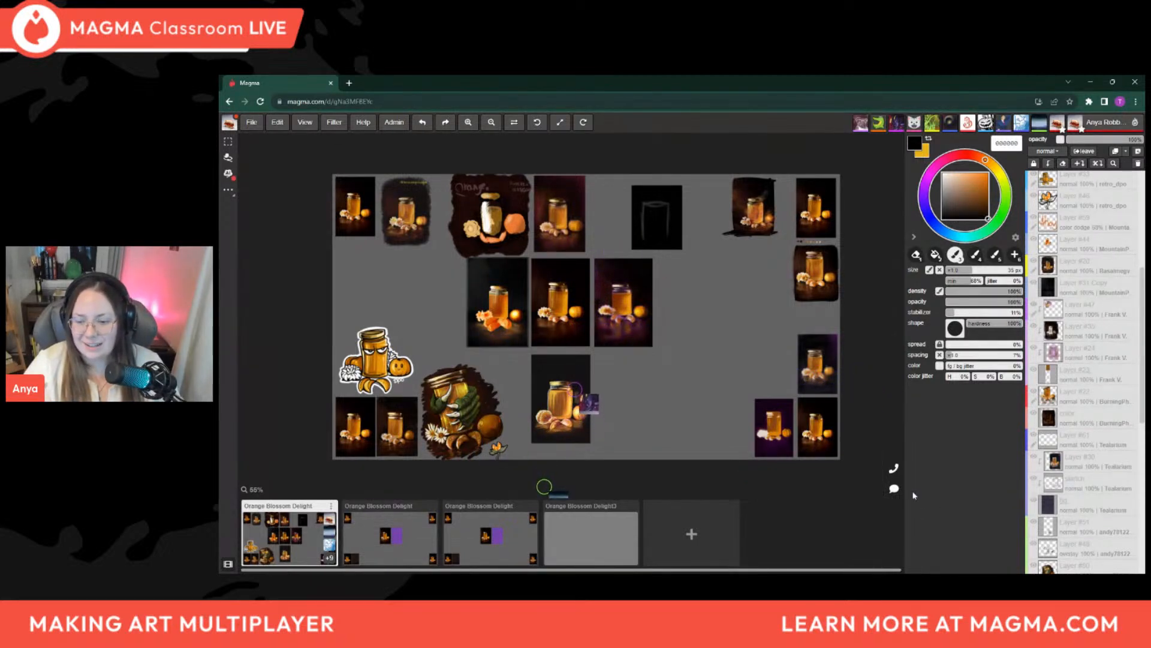
Open the chat, read the participants' messages while surveying the board, and close the chat
click(894, 489)
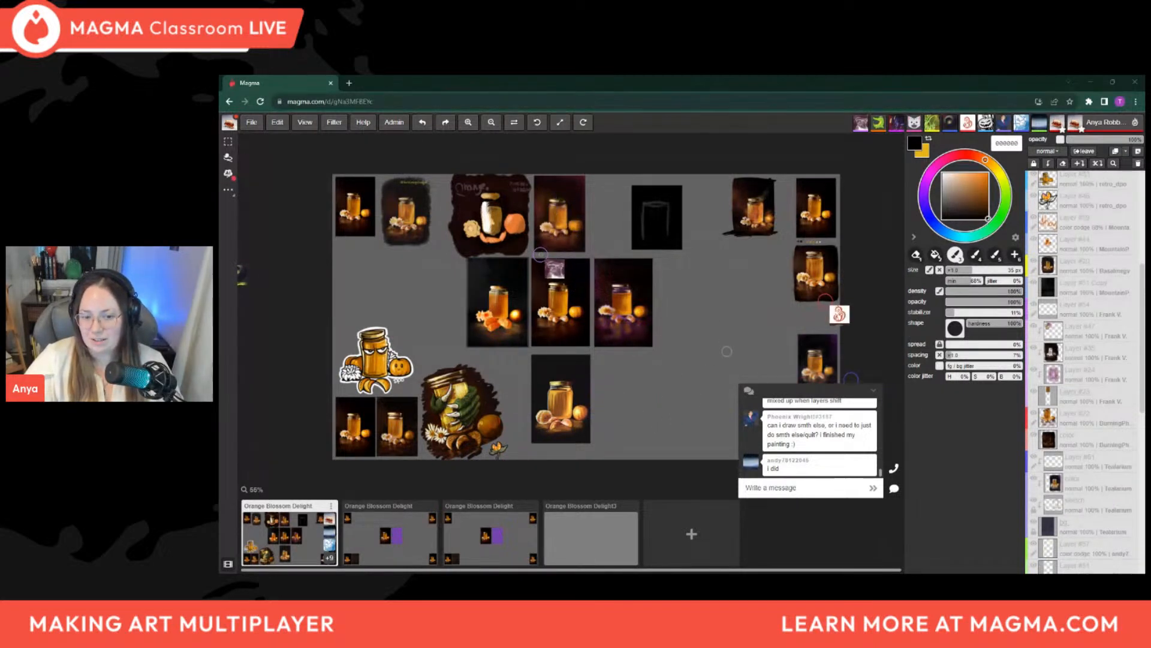
scroll(599, 401, down, 2)
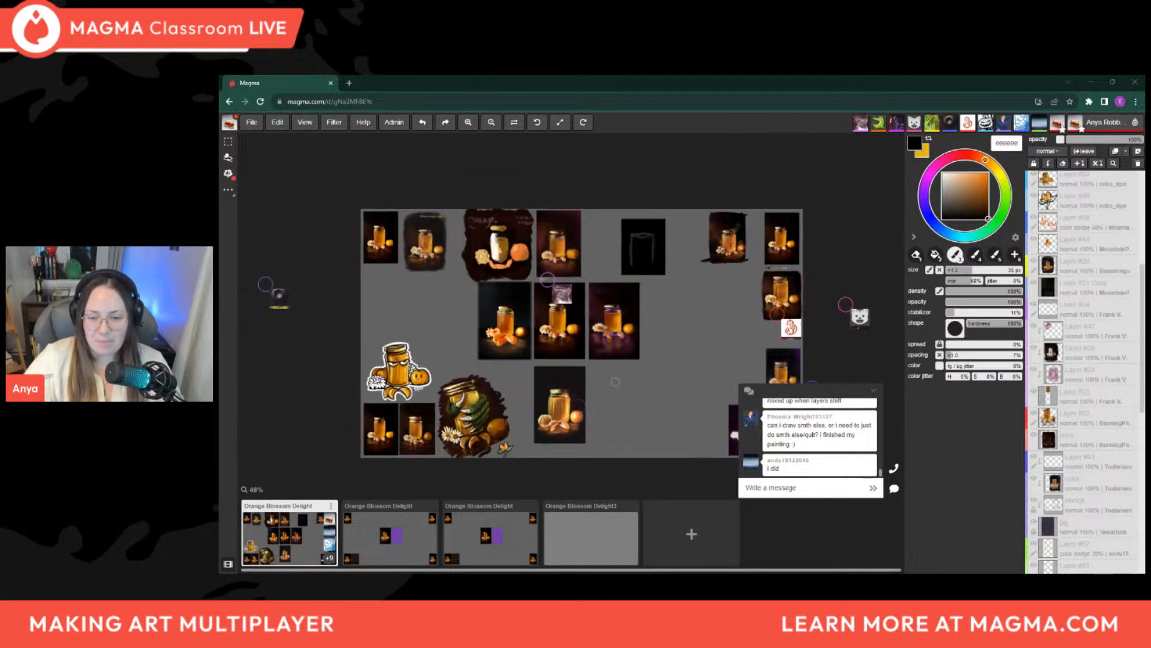
scroll(543, 386, up, 2)
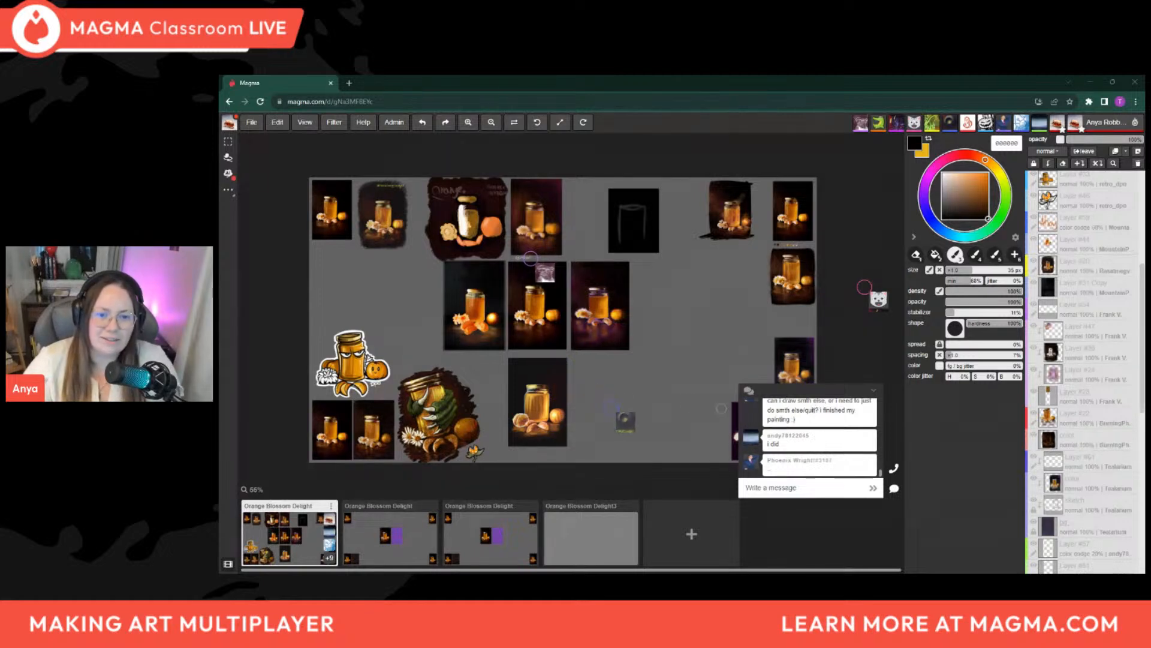
scroll(638, 339, down, 2)
scroll(551, 368, up, 1)
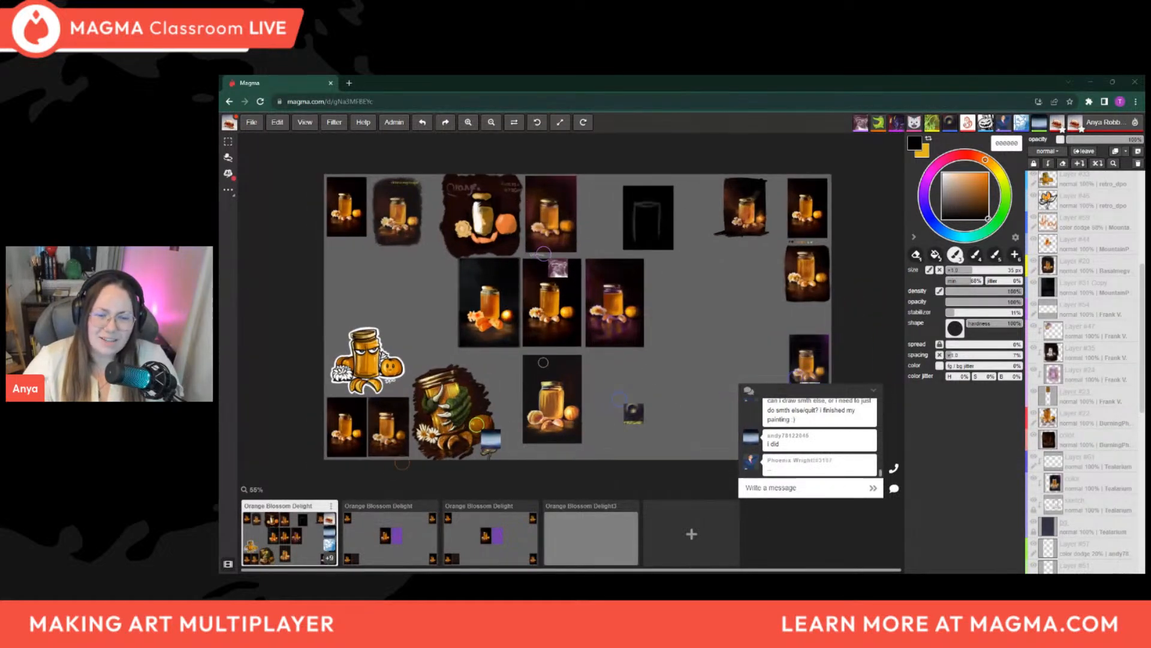
scroll(561, 331, up, 1)
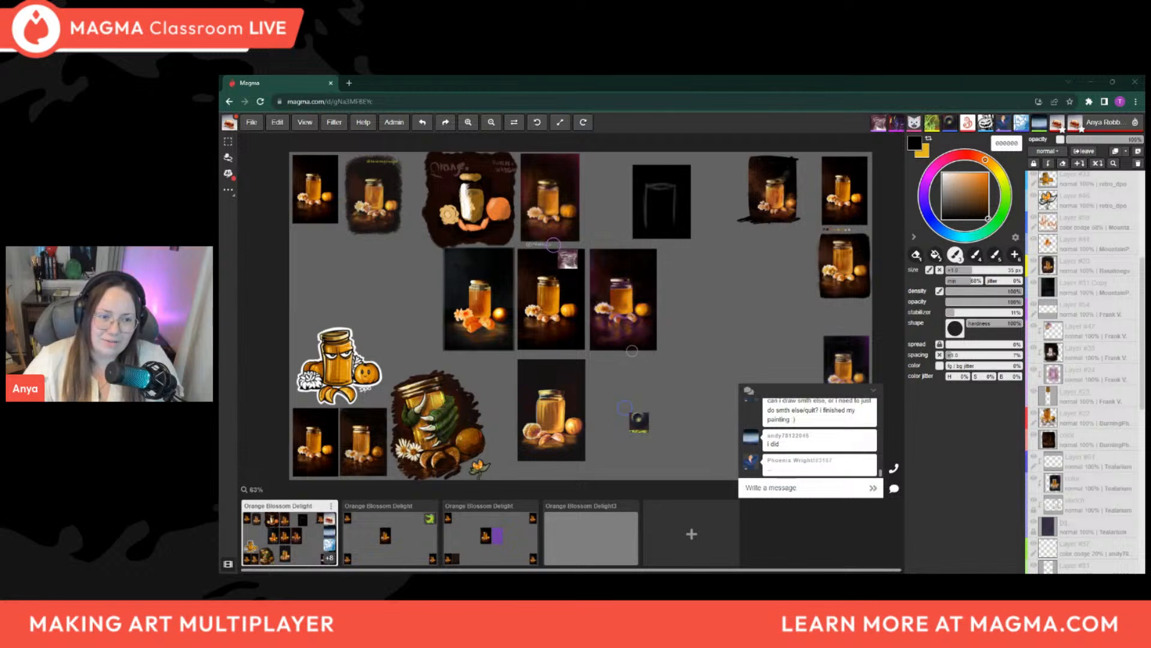
scroll(587, 341, down, 1)
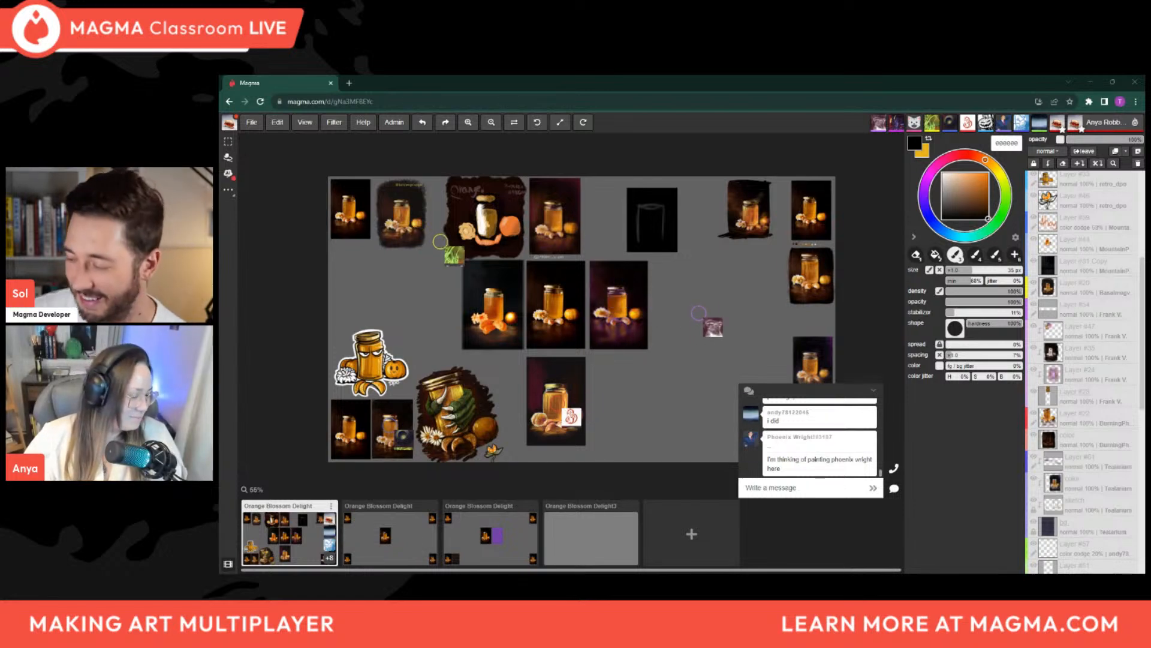
scroll(628, 376, down, 2)
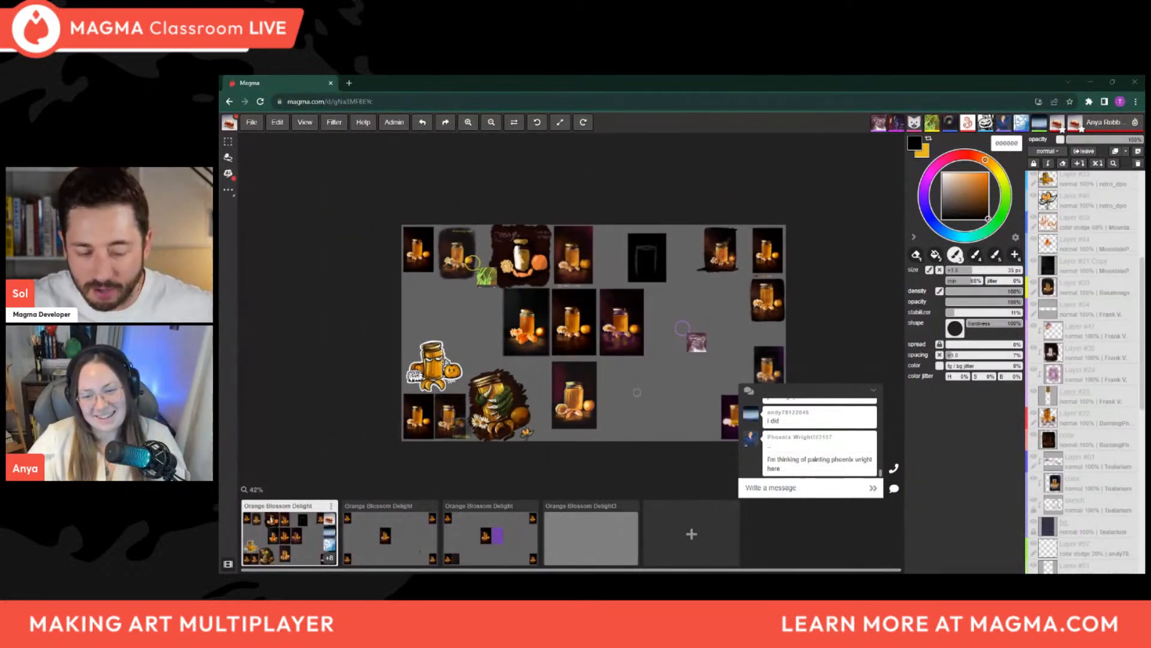
scroll(642, 384, up, 1)
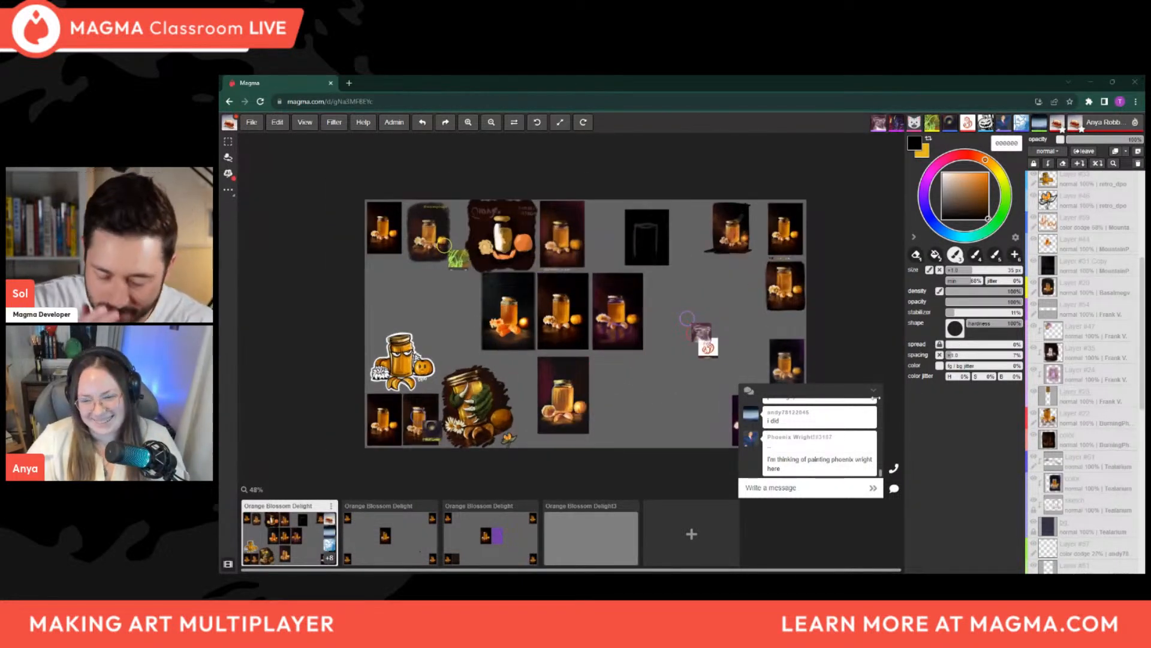
click(873, 390)
Inspect the participants' paintings across the board, looking closely at the green-clawed jar and its neighbours at the lower left
scroll(453, 366, down, 2)
scroll(557, 367, up, 2)
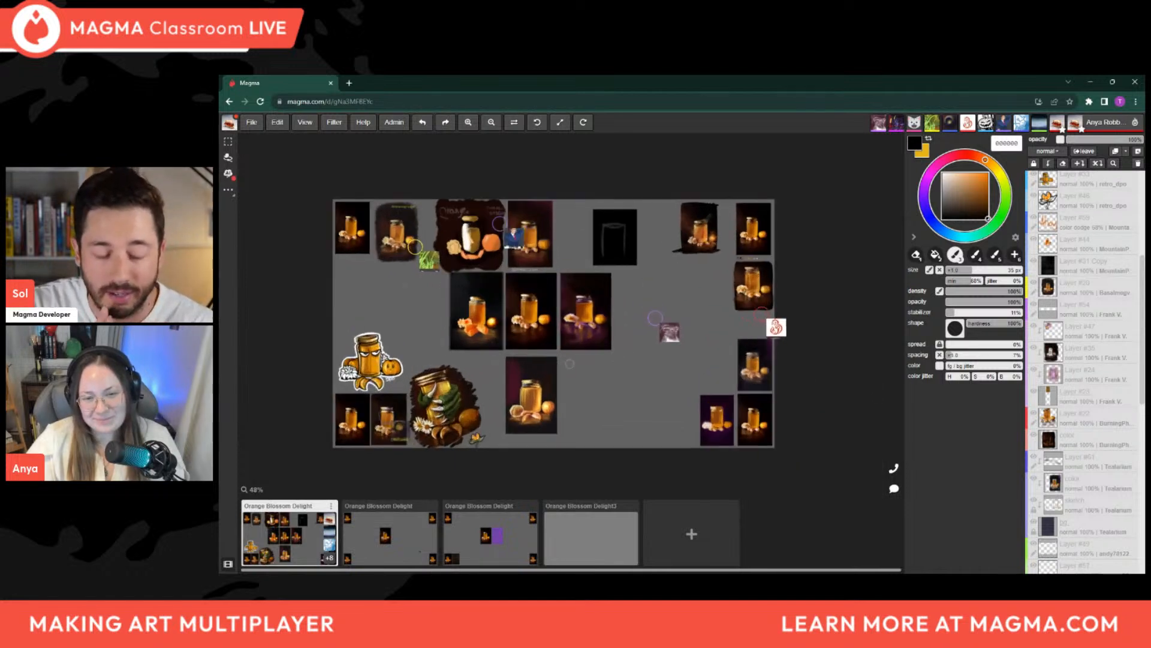
scroll(570, 363, up, 2)
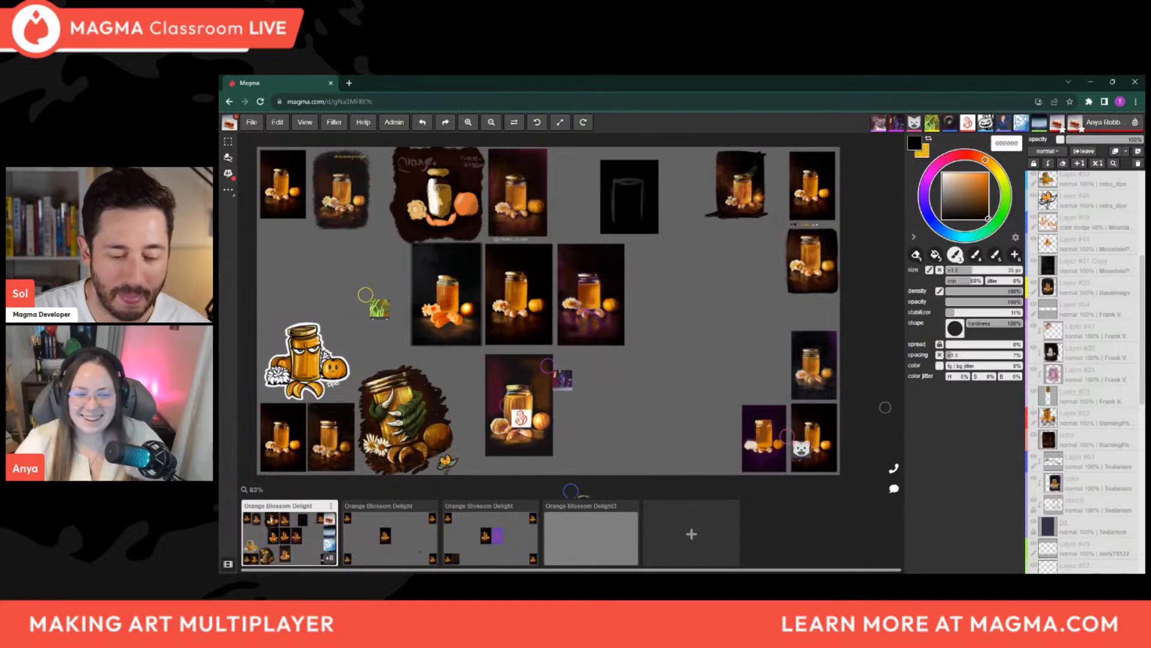
scroll(381, 381, down, 2)
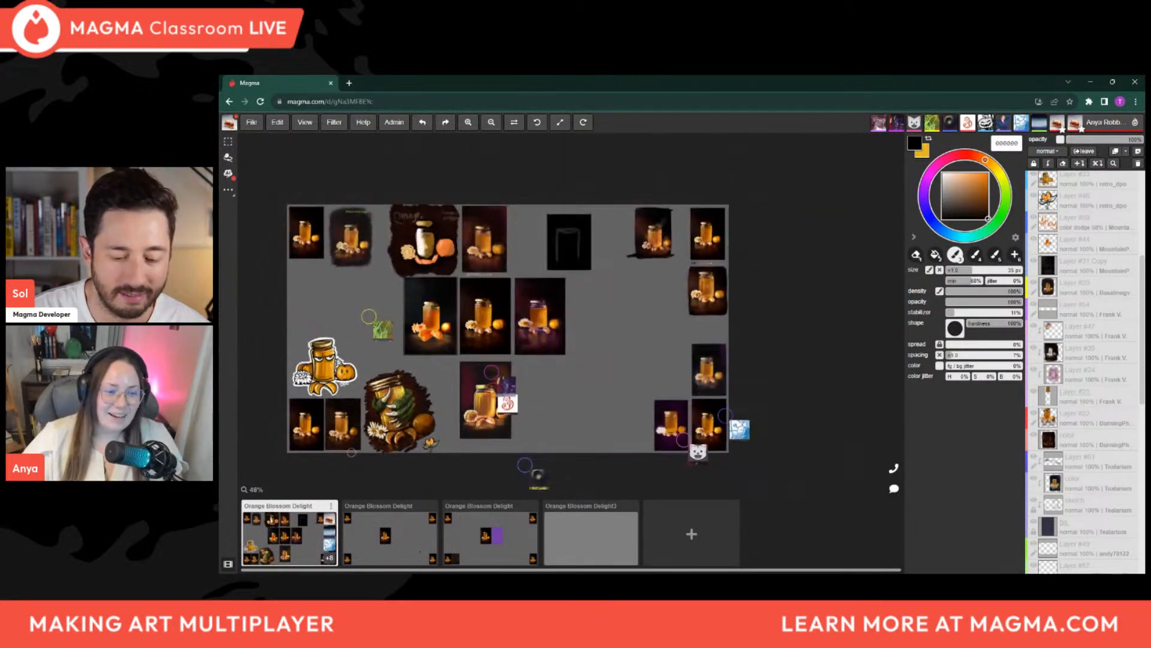
scroll(324, 440, up, 2)
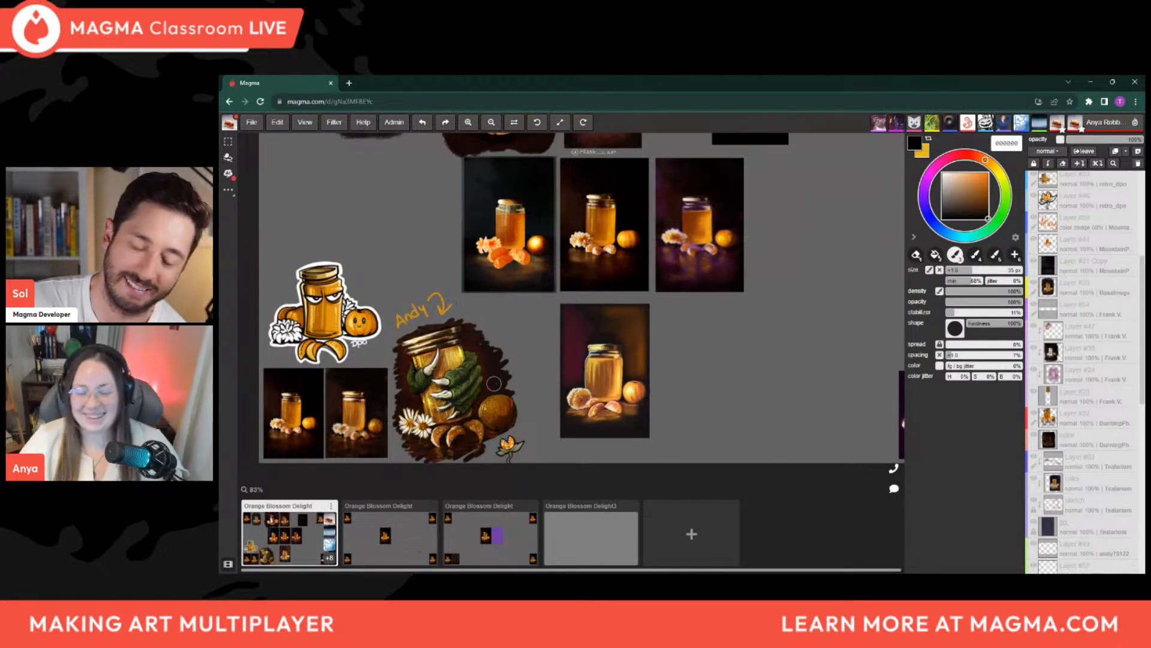
scroll(492, 384, down, 3)
scroll(791, 292, up, 1)
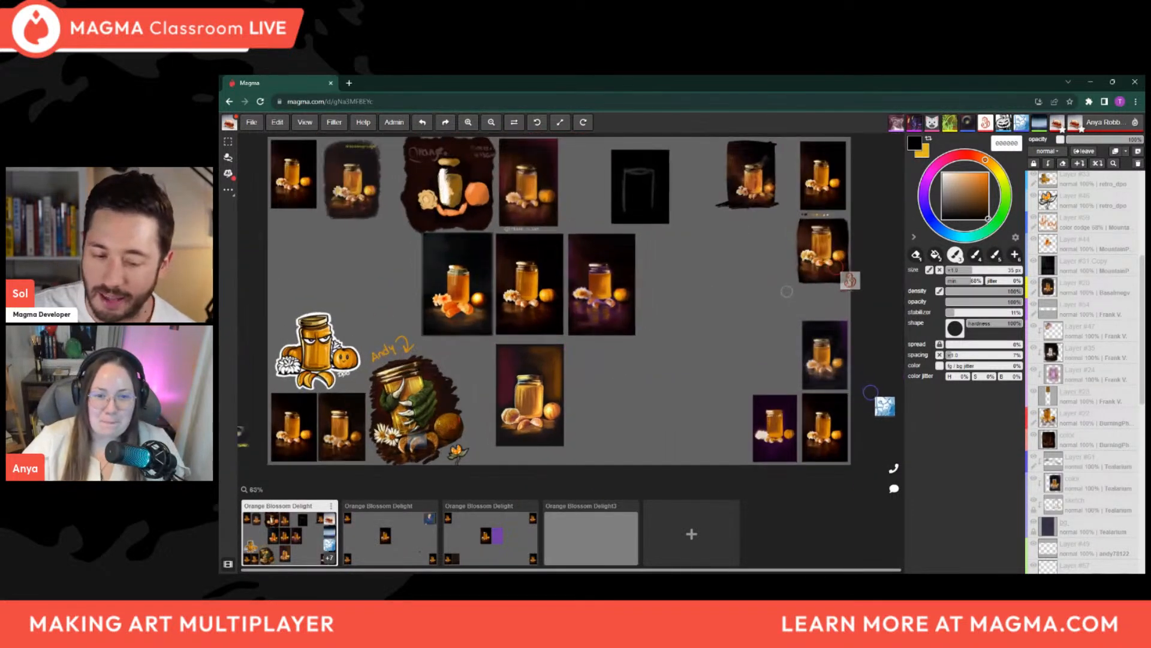